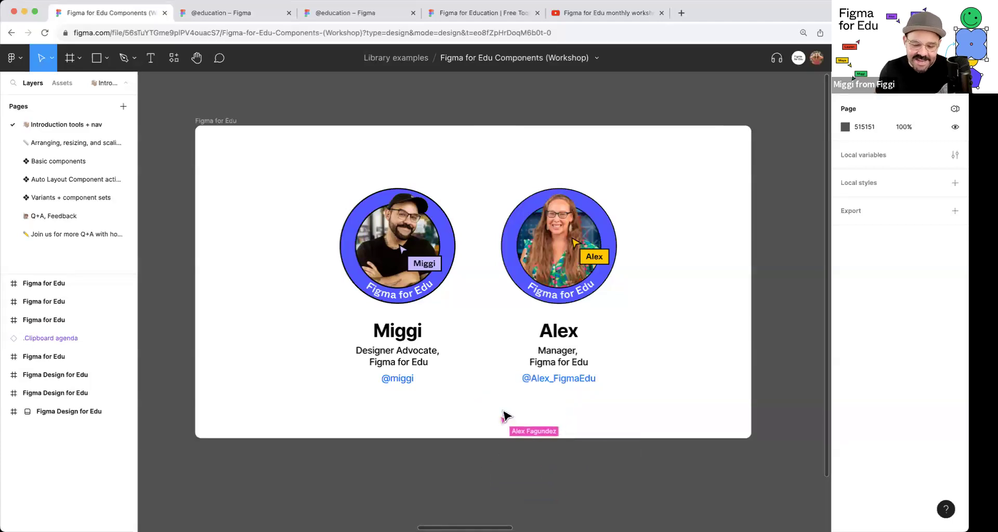
Step: Start a cursor chat on the canvas and send the message "hello!!!!"
{"action": "key", "text": "slash"}
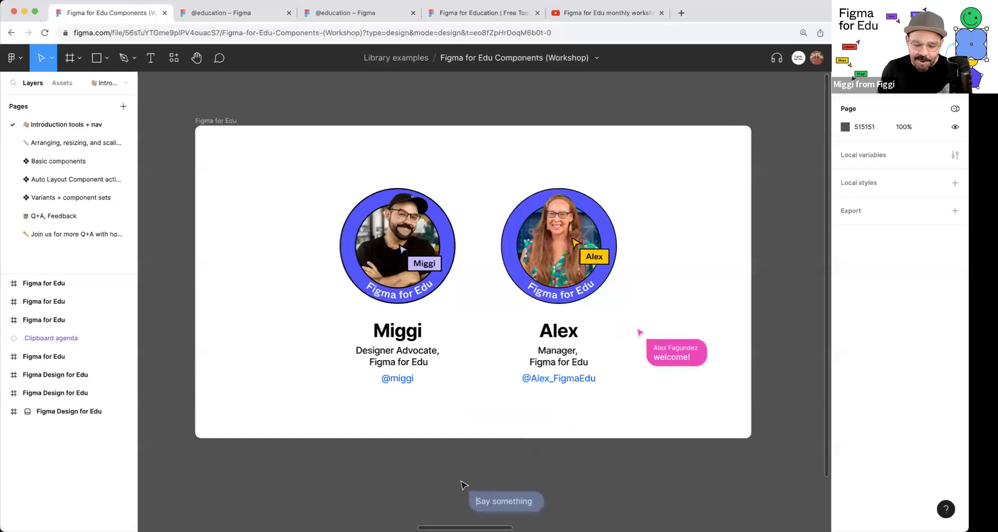
{"action": "right_click", "coordinate": [461, 460]}
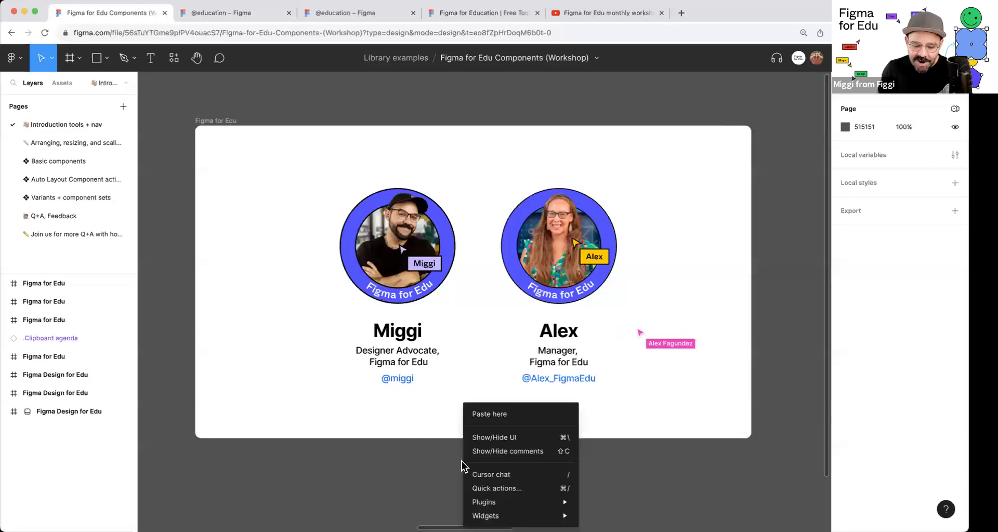
{"action": "left_click", "coordinate": [503, 475]}
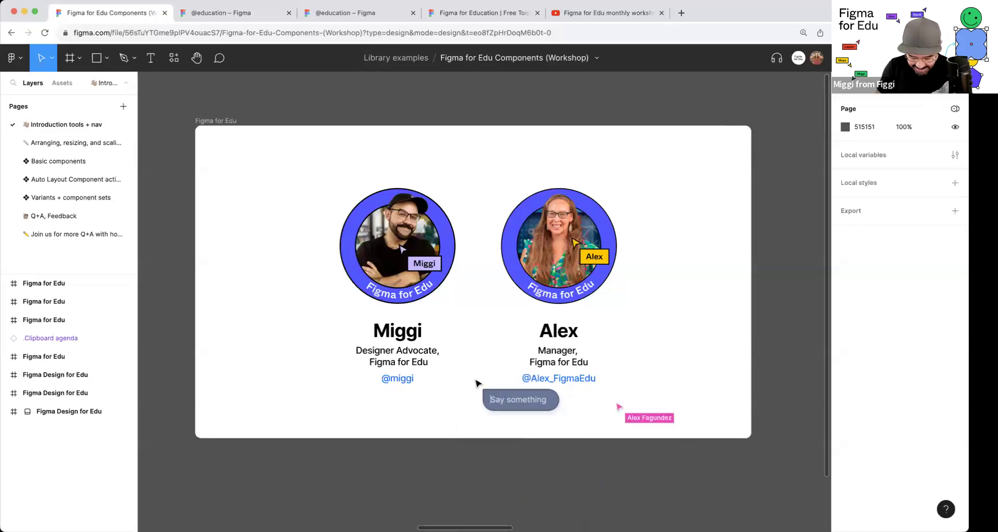
{"action": "type", "text": "hello!!!!"}
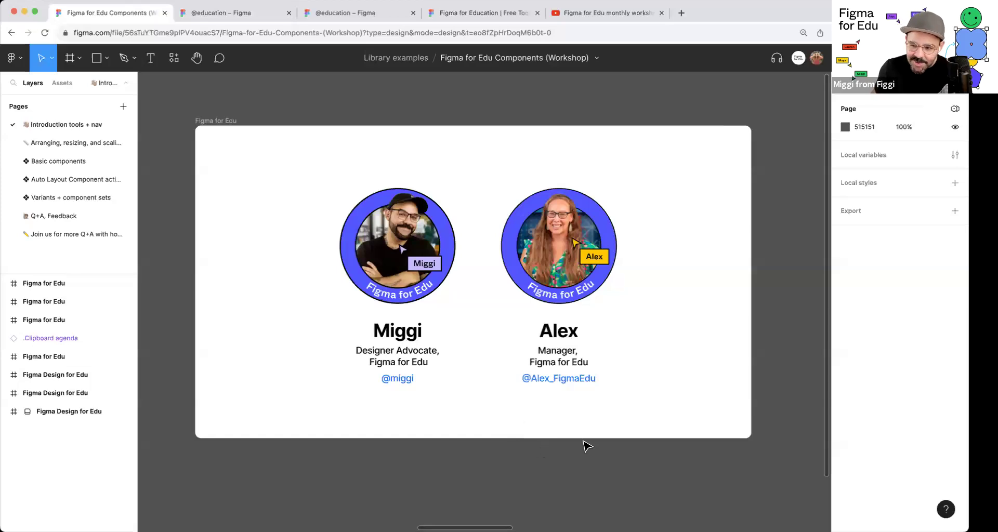
Step: Examine the "Sign up, verify, make an edu team!" slide and preview its sign-up and Verify edu status links
{"action": "scroll", "coordinate": [706, 400], "scroll_direction": "right", "scroll_amount": 12}
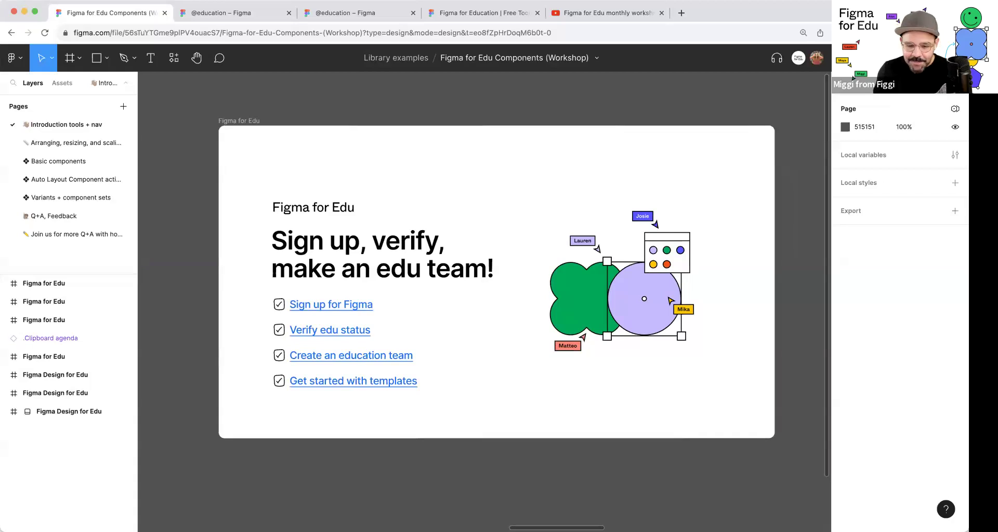
{"action": "mouse_move", "coordinate": [574, 104]}
{"action": "left_mouse_down"}
{"action": "mouse_move", "coordinate": [549, 108]}
{"action": "mouse_move", "coordinate": [560, 102]}
{"action": "left_mouse_up"}
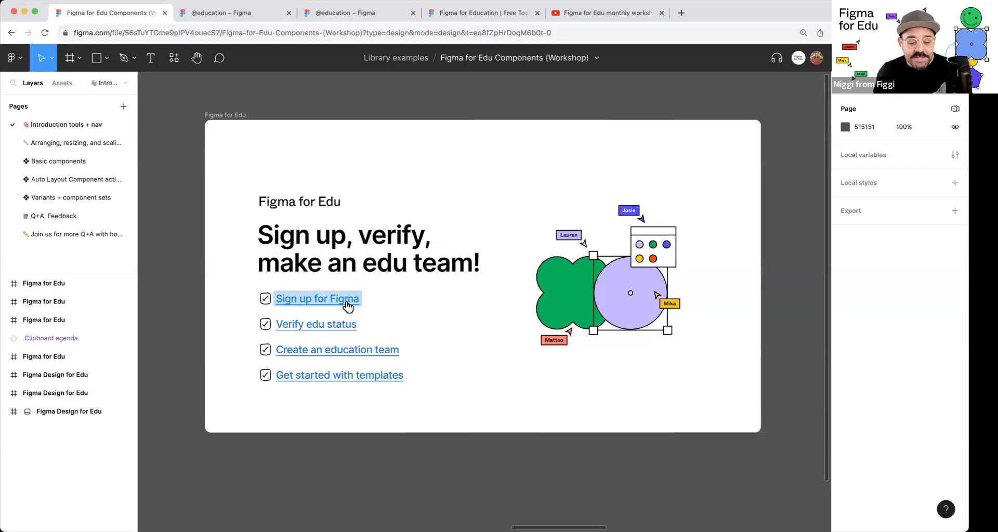
{"action": "mouse_move", "coordinate": [347, 306]}
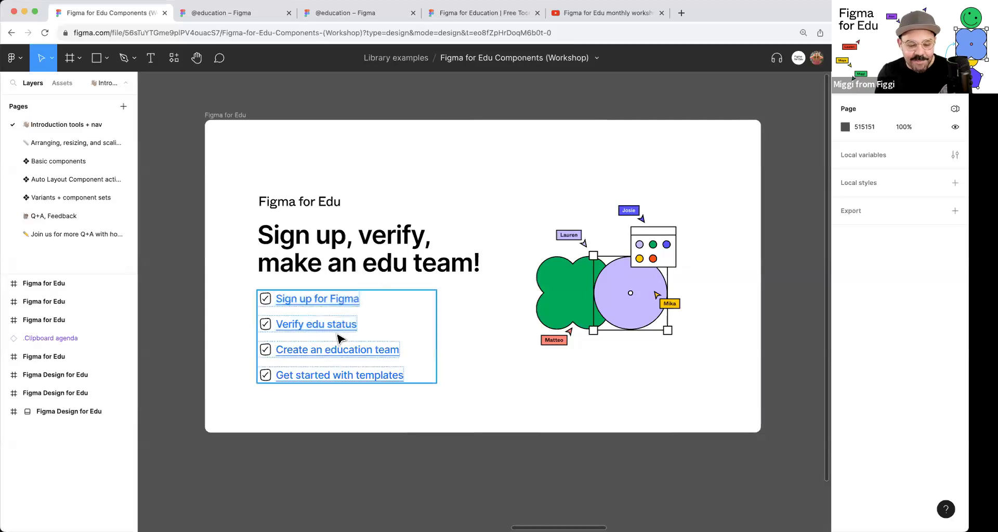
{"action": "mouse_move", "coordinate": [336, 330]}
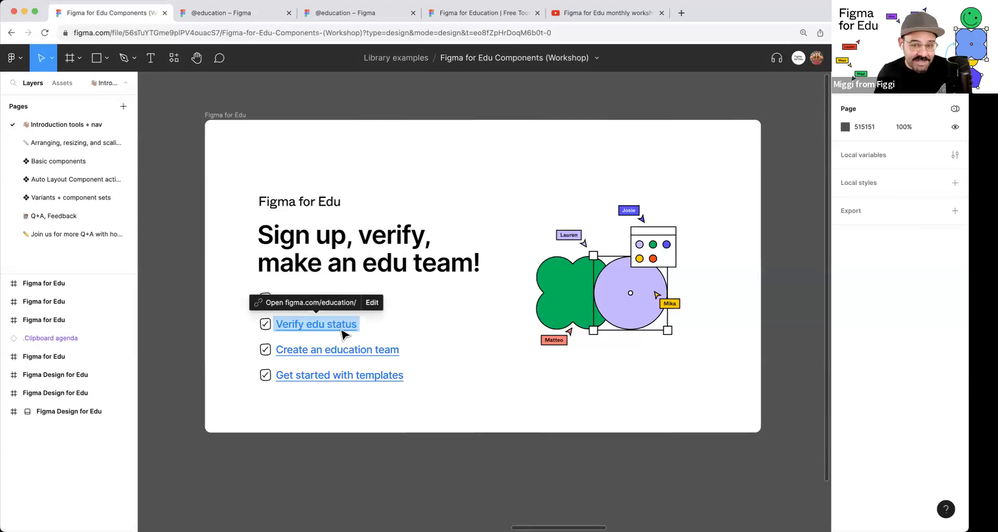
{"action": "scroll", "coordinate": [499, 478], "scroll_direction": "right", "scroll_amount": 1}
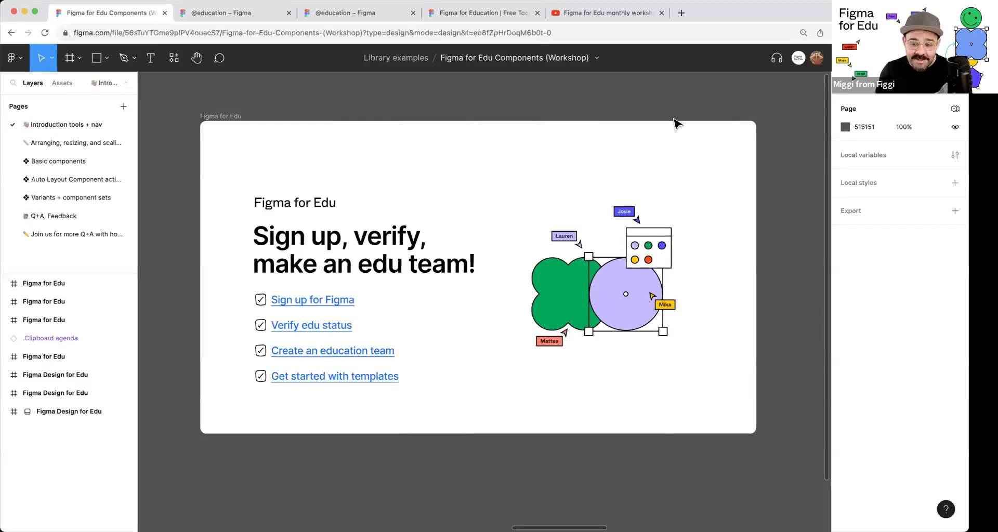
Step: Open figma.com/education in a new browser tab and view the Get verified option
{"action": "left_click", "coordinate": [680, 13]}
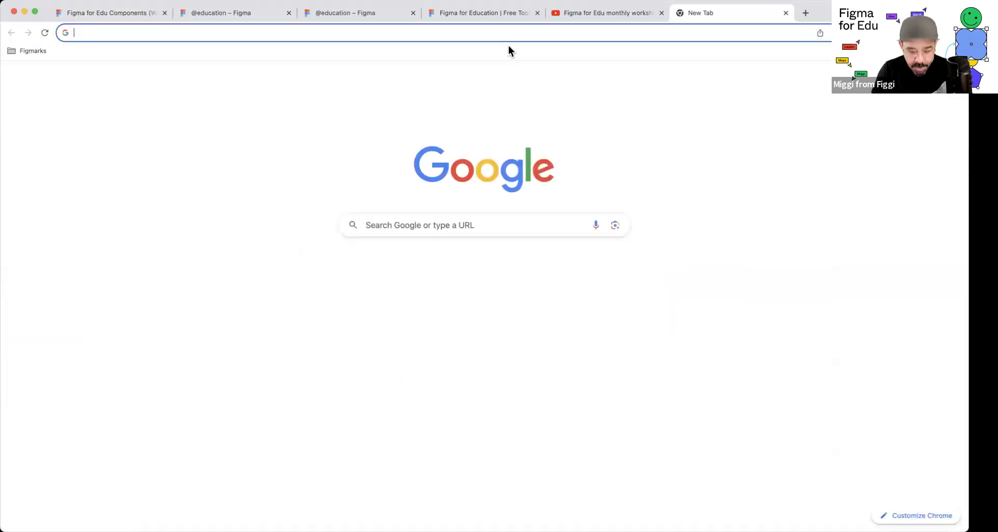
{"action": "type", "text": "figma.com/3"}
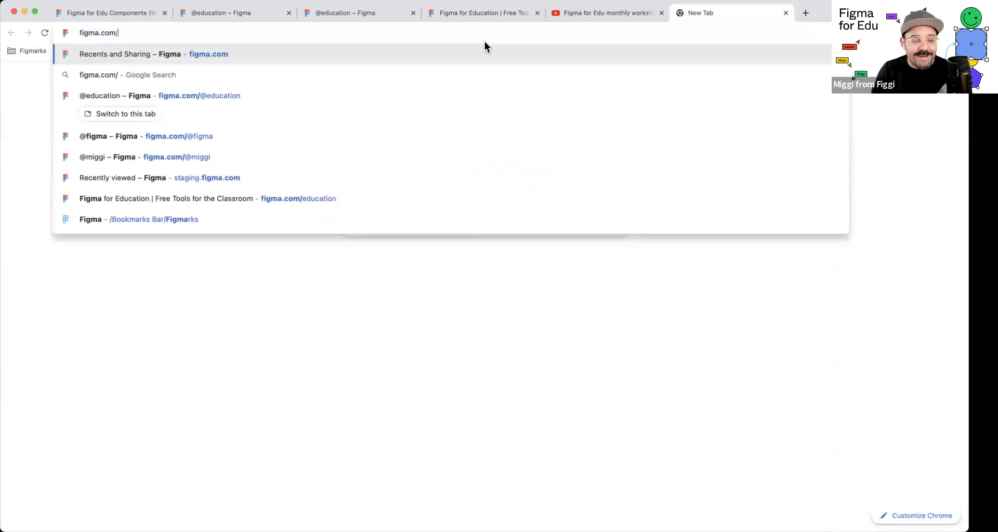
{"action": "key", "text": "BackSpace"}
{"action": "type", "text": "edu"}
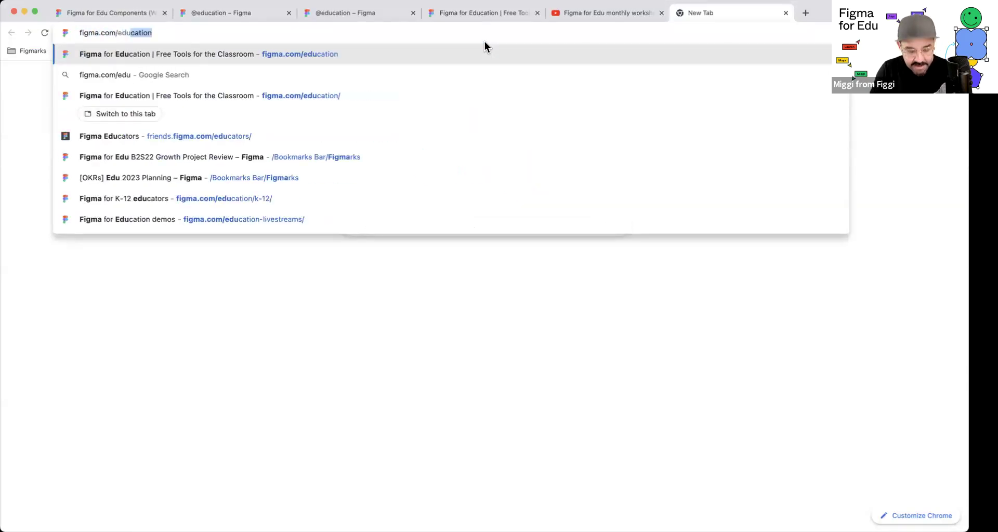
{"action": "key", "text": "Return"}
{"action": "scroll", "coordinate": [356, 327], "scroll_direction": "down", "scroll_amount": 3}
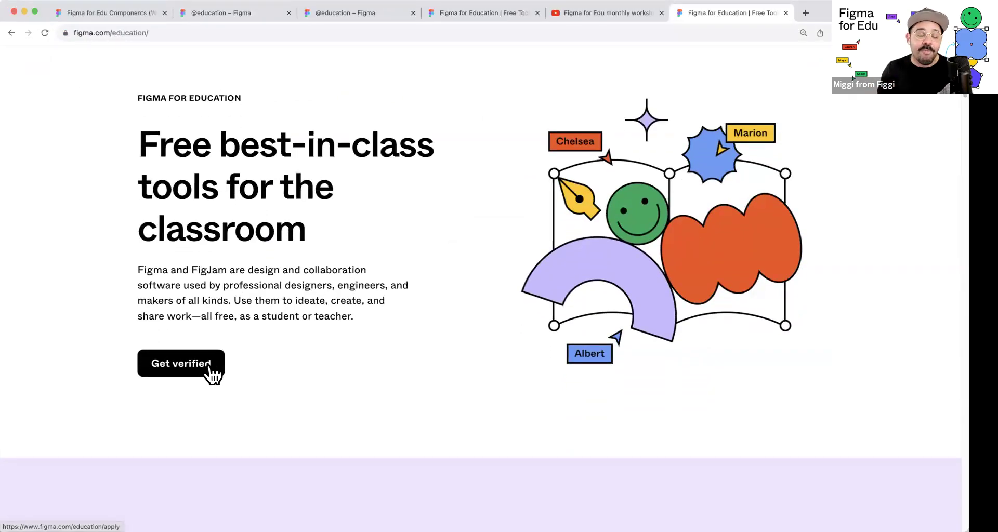
Step: Review the verification entry point on the education page and close that browser tab
{"action": "left_click", "coordinate": [213, 373]}
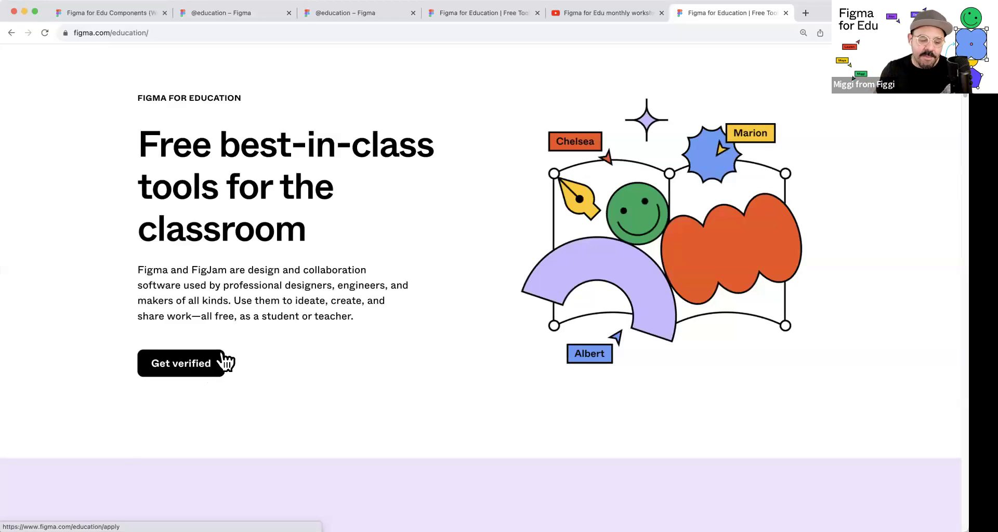
{"action": "scroll", "coordinate": [194, 382], "scroll_direction": "up", "scroll_amount": 2}
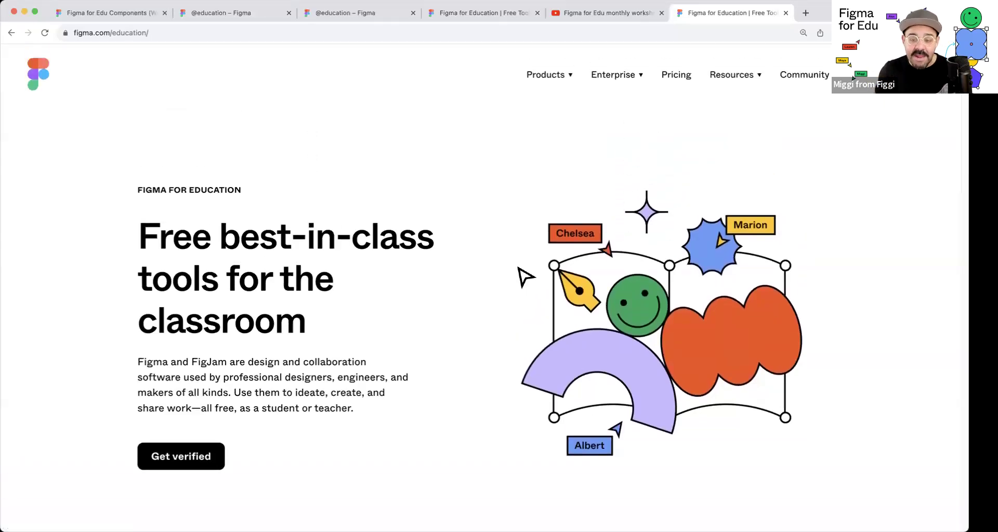
{"action": "left_click", "coordinate": [786, 12]}
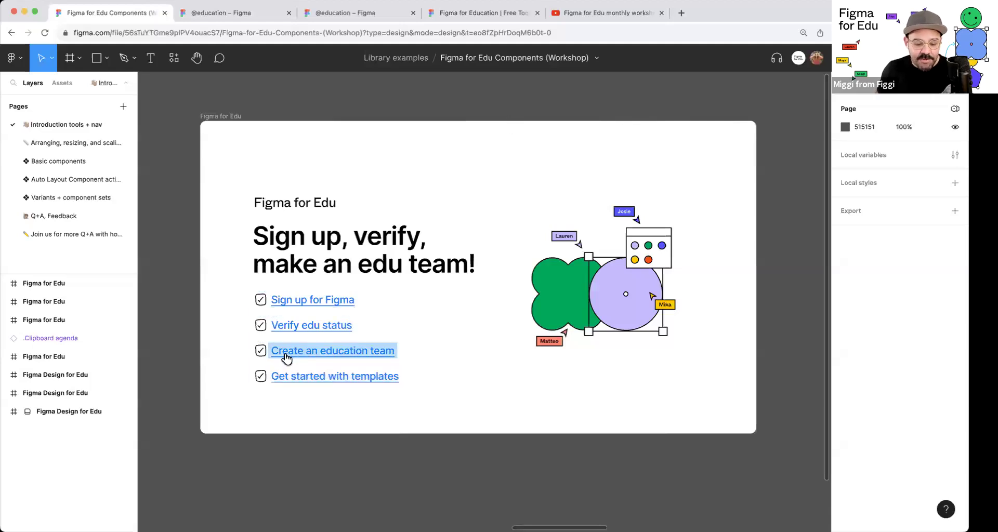
Step: Read the help article linked from "Create an education team", close it and clear the selection on the slide
{"action": "mouse_move", "coordinate": [284, 359]}
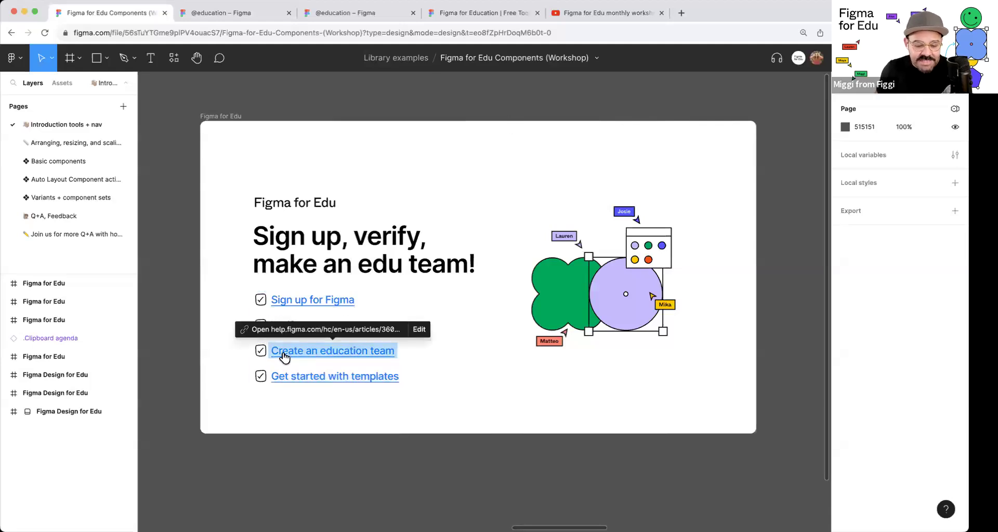
{"action": "left_click", "coordinate": [353, 356]}
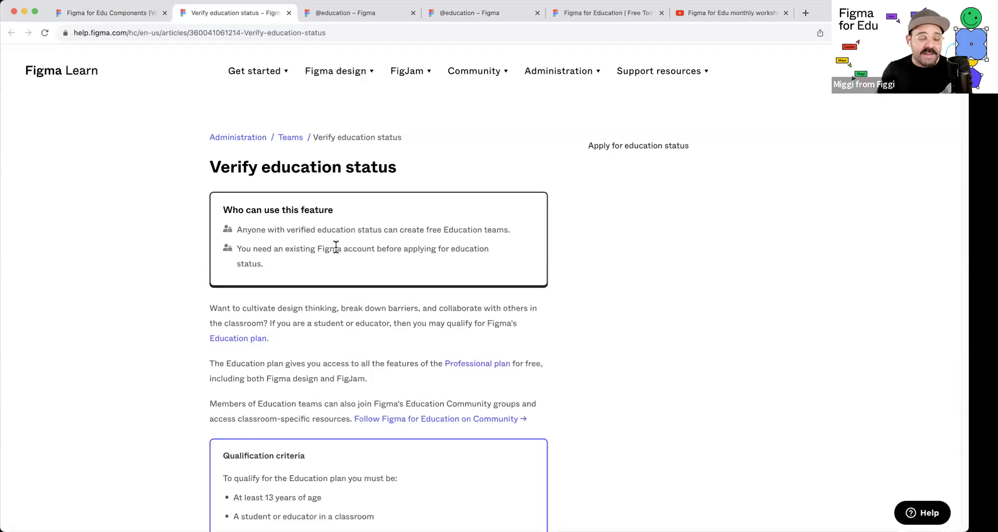
{"action": "left_click", "coordinate": [289, 12]}
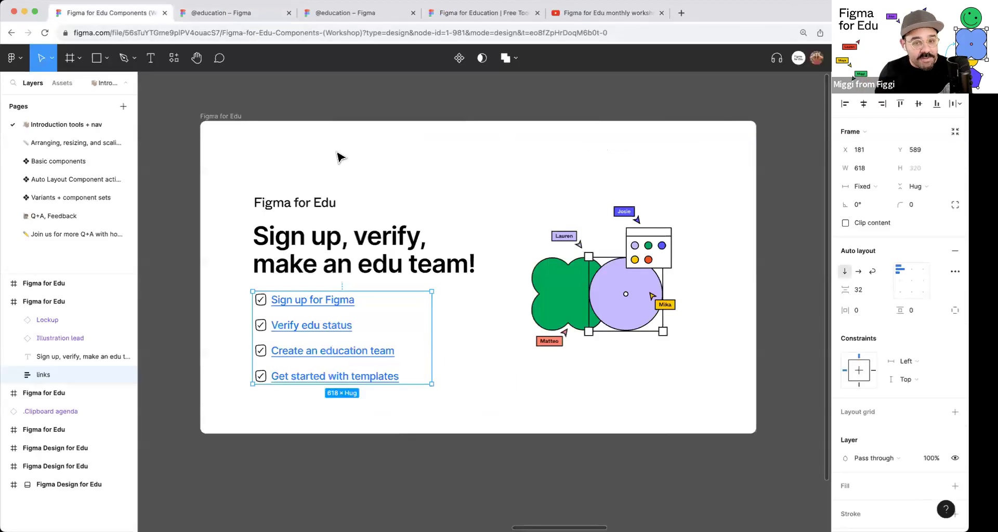
{"action": "left_click", "coordinate": [397, 107]}
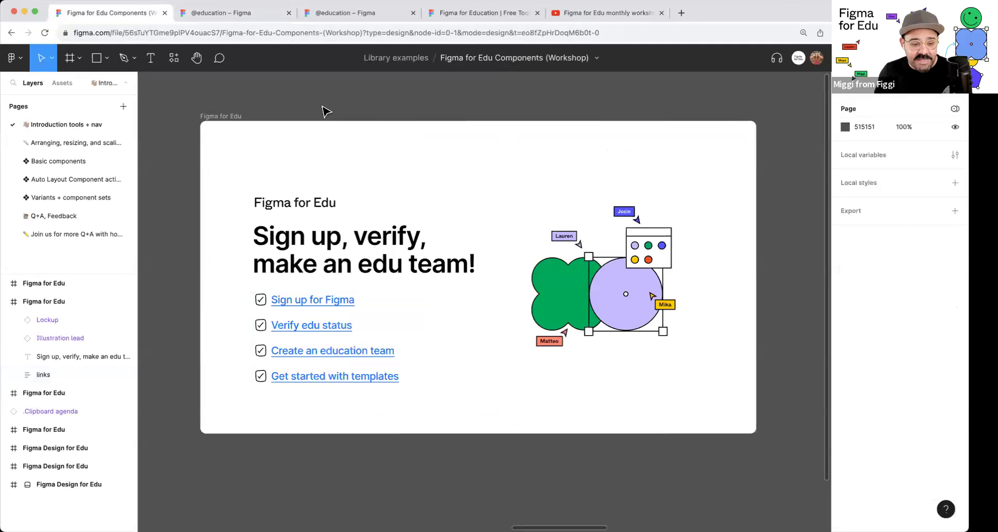
Step: Leave the design file for the file browser and open the "Making components workshop" team
{"action": "left_click", "coordinate": [26, 66]}
{"action": "left_click", "coordinate": [36, 86]}
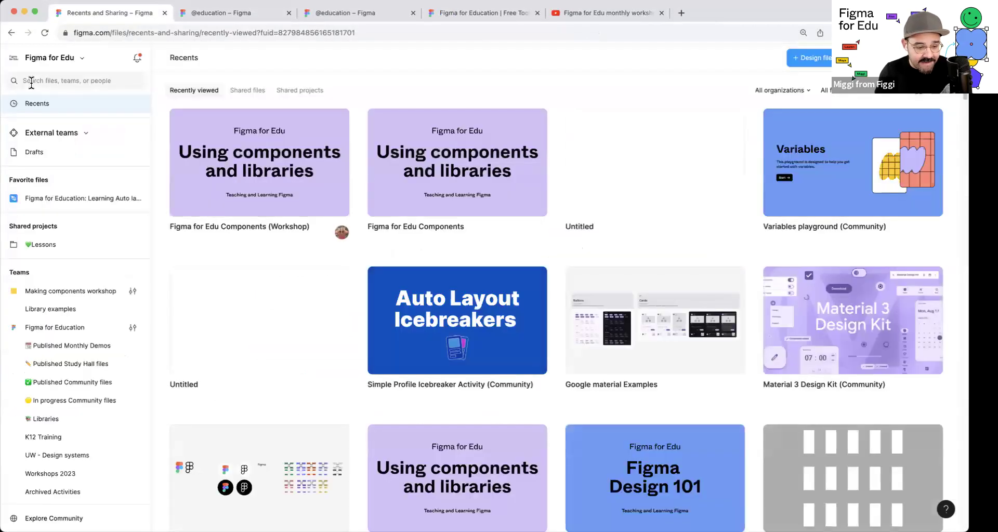
{"action": "left_click", "coordinate": [70, 292]}
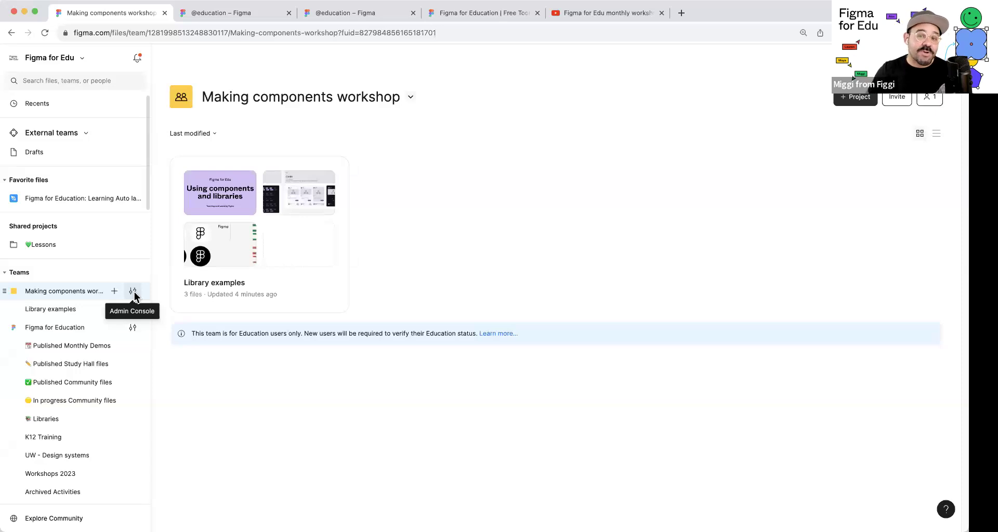
Step: Start creating a new team and choose the Professional plan for it
{"action": "scroll", "coordinate": [104, 309], "scroll_direction": "down", "scroll_amount": 15}
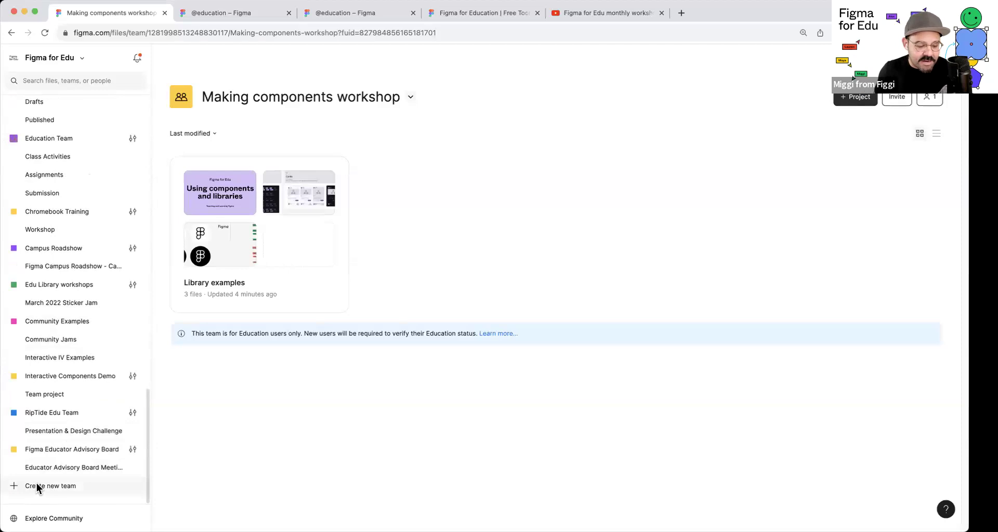
{"action": "scroll", "coordinate": [33, 395], "scroll_direction": "up", "scroll_amount": 5}
{"action": "scroll", "coordinate": [32, 403], "scroll_direction": "down", "scroll_amount": 6}
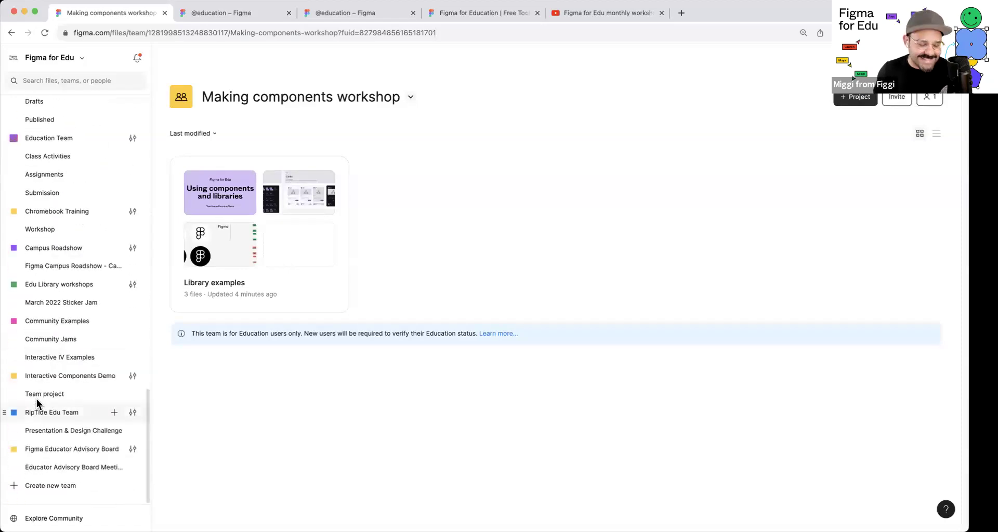
{"action": "left_click", "coordinate": [43, 488]}
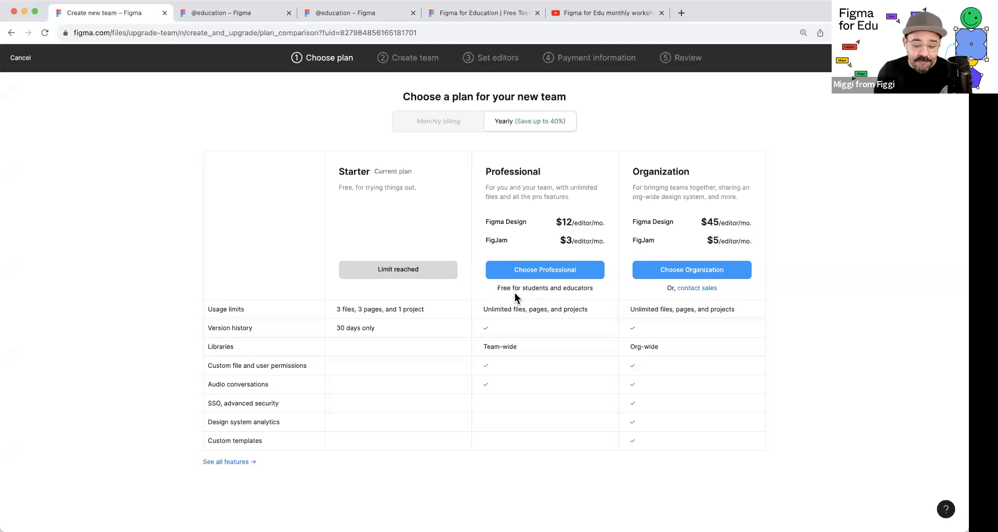
{"action": "left_click", "coordinate": [556, 271]}
Step: Name the new team "Designing components 101" and continue to the editor setup
{"action": "left_click", "coordinate": [451, 163]}
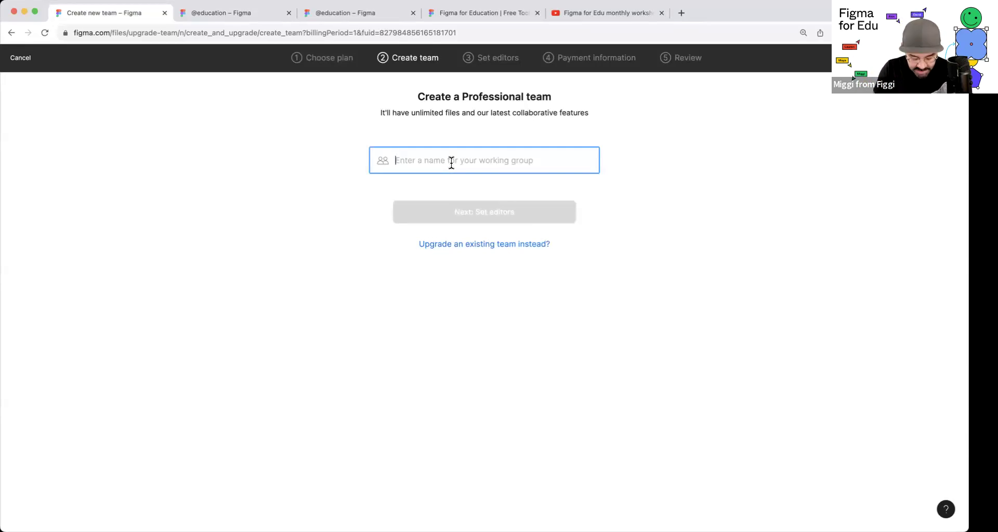
{"action": "type", "text": "DEag"}
{"action": "key", "text": "BackSpace"}
{"action": "key", "text": "BackSpace"}
{"action": "type", "text": "signging components "}
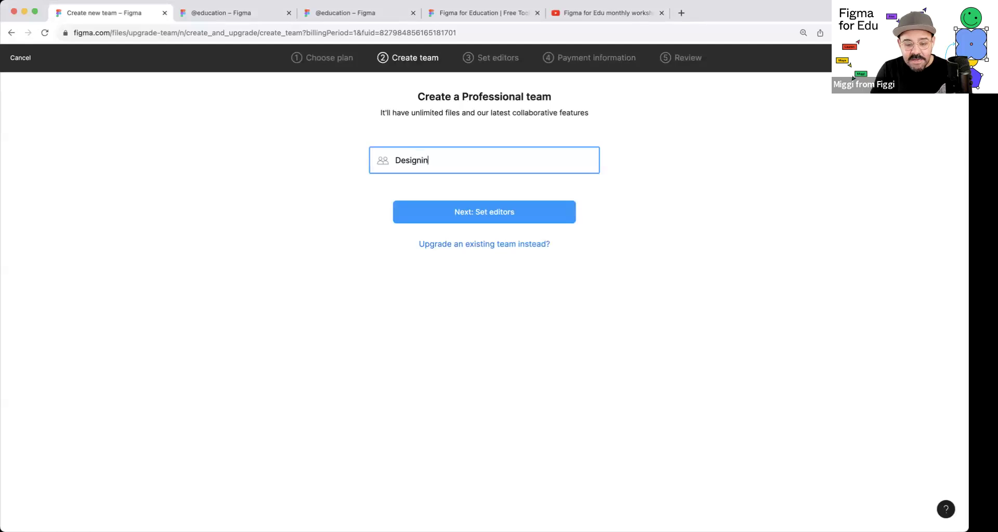
{"action": "type", "text": "101"}
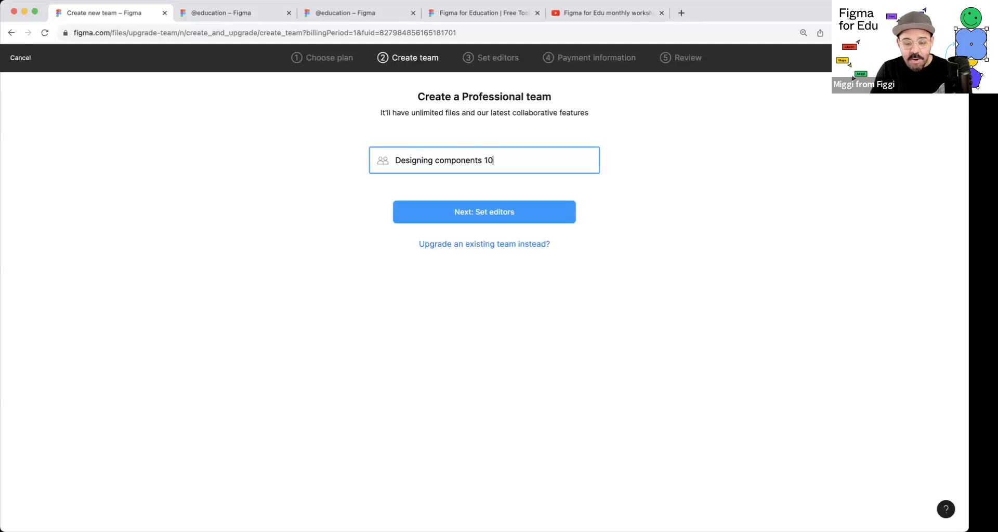
{"action": "left_click", "coordinate": [472, 213]}
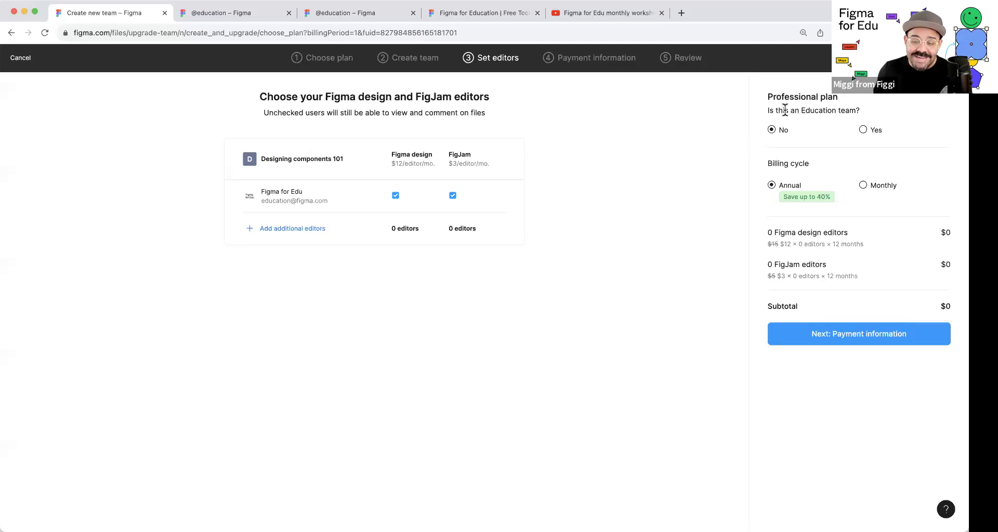
Step: Designate the team as an Education team, agree to the terms and complete the upgrade
{"action": "left_click", "coordinate": [863, 130]}
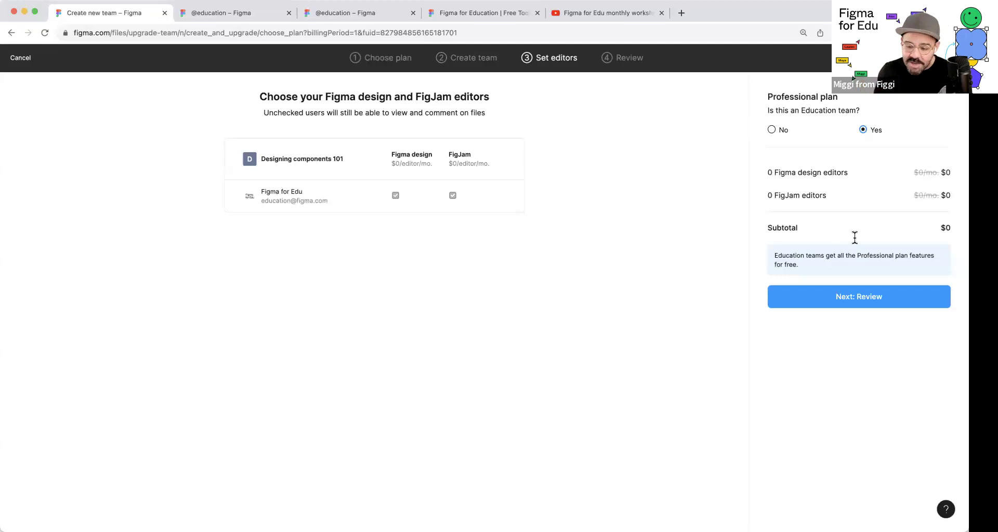
{"action": "left_click", "coordinate": [864, 297]}
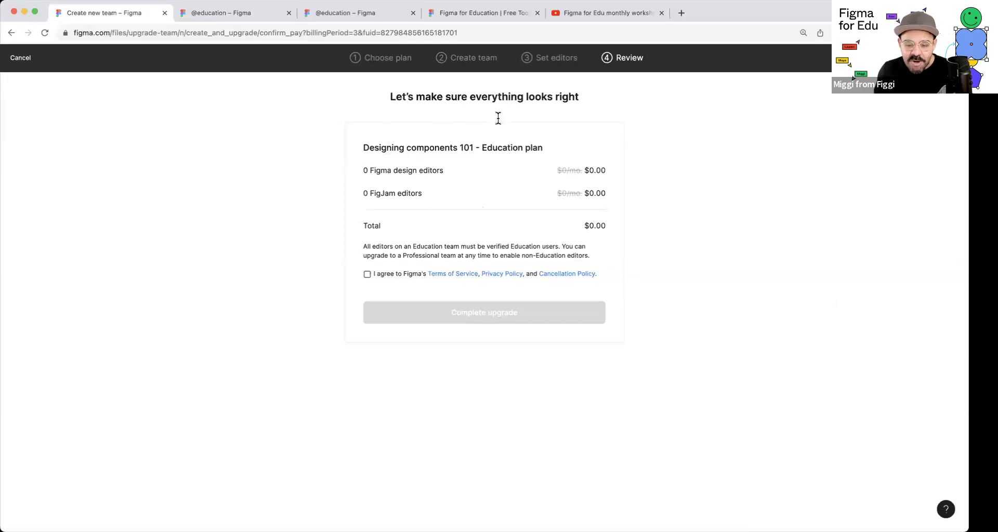
{"action": "left_click", "coordinate": [366, 275]}
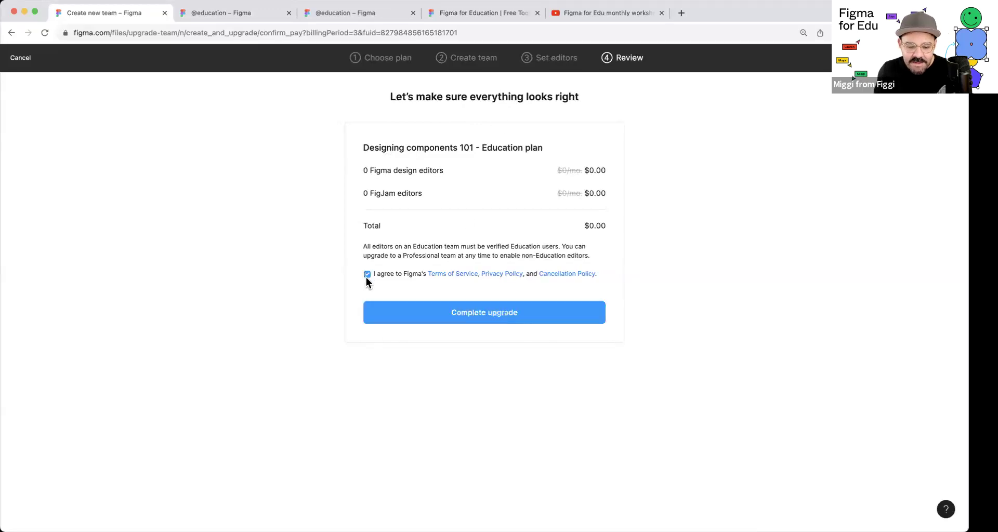
{"action": "left_click", "coordinate": [486, 317]}
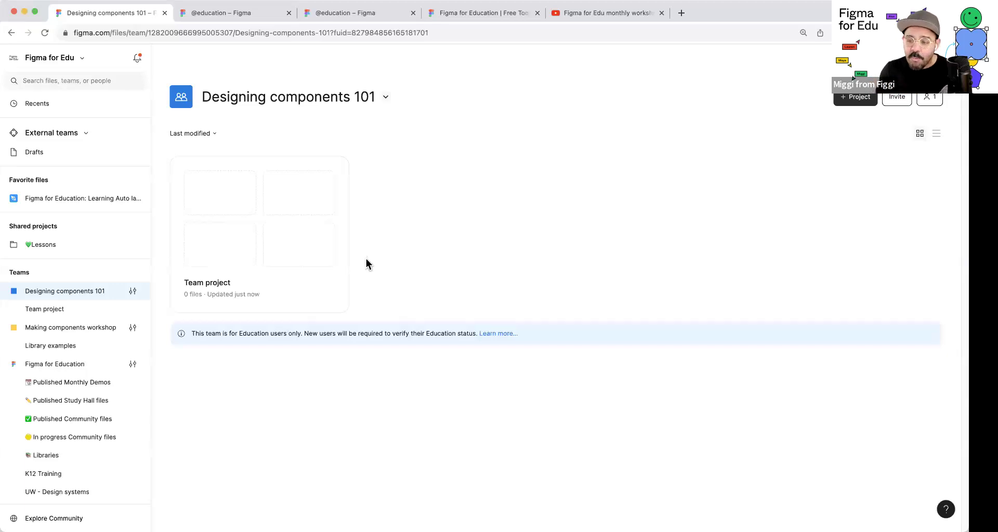
Step: Open the team's member invitation and set the invite link's permission to "can edit"
{"action": "left_click", "coordinate": [897, 98]}
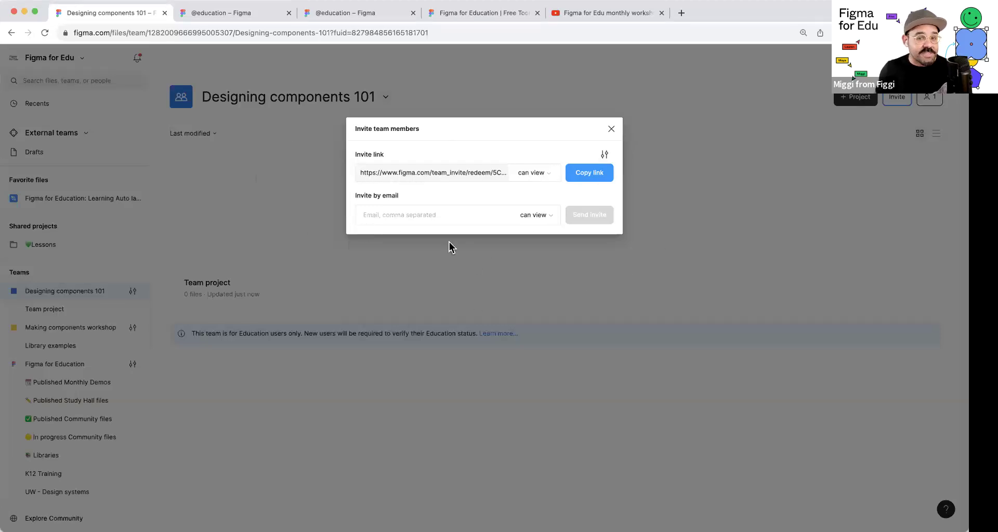
{"action": "left_click", "coordinate": [535, 173]}
{"action": "left_click", "coordinate": [539, 188]}
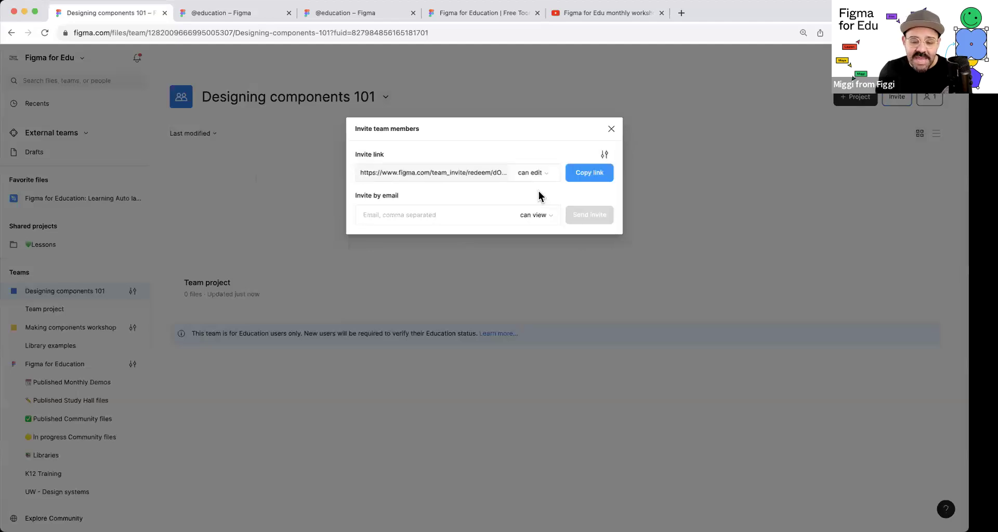
Step: Copy the team's invite link and close the member invitation
{"action": "left_click", "coordinate": [588, 173]}
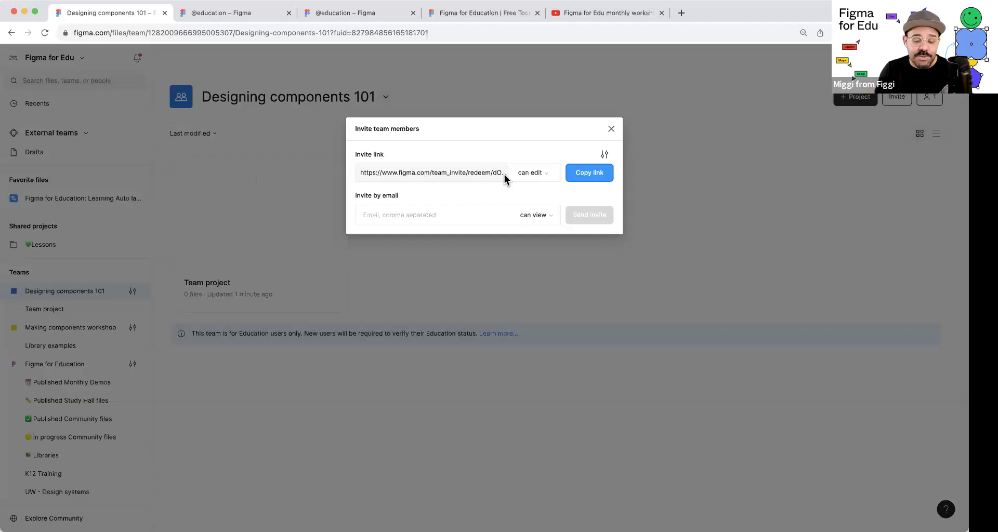
{"action": "left_click", "coordinate": [611, 129]}
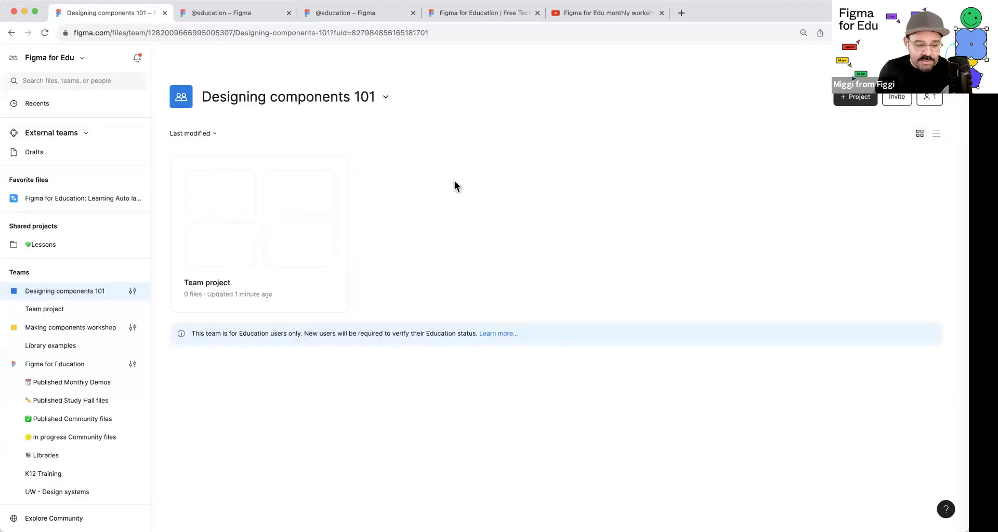
Step: Open the Figma for Edu Components (Workshop) file from the Making components workshop team and show the template link on the sign-up checklist slide
{"action": "left_click", "coordinate": [91, 330]}
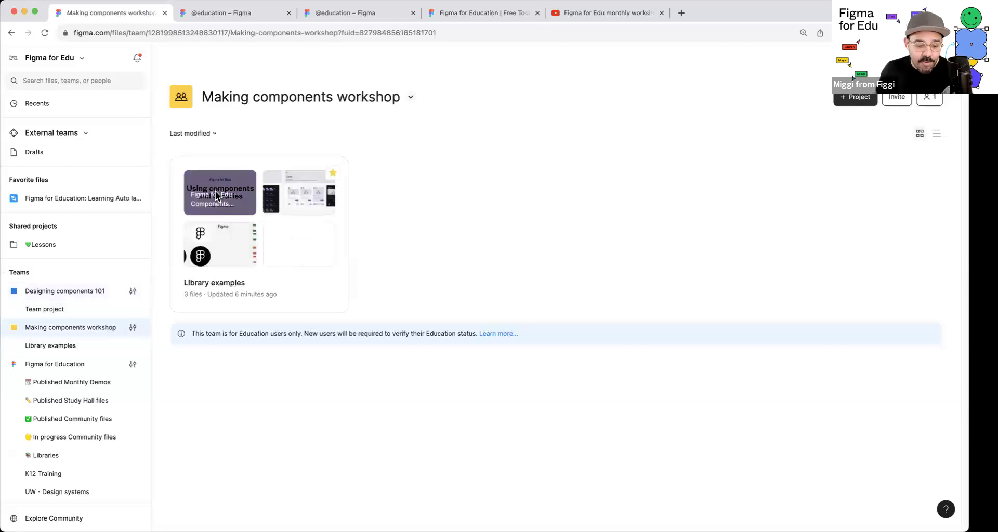
{"action": "left_click", "coordinate": [243, 168]}
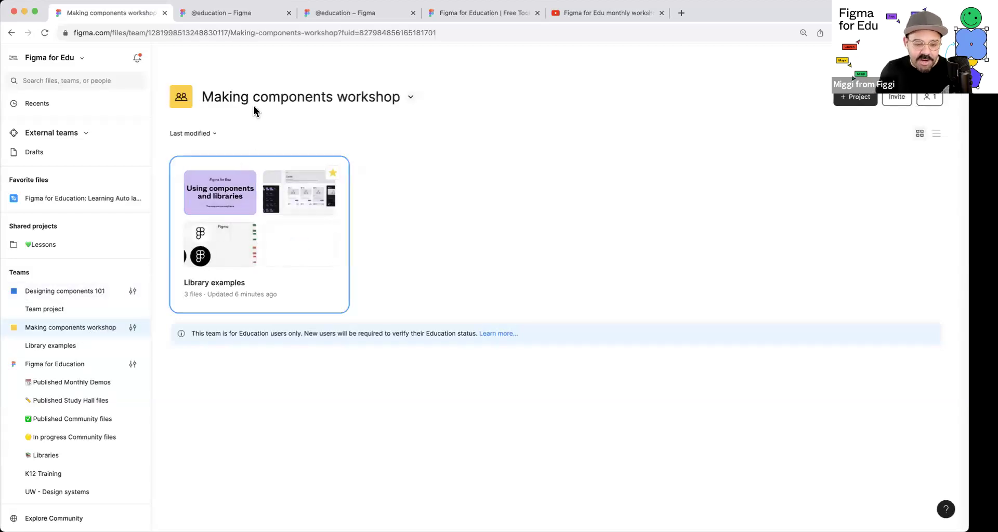
{"action": "double_click", "coordinate": [264, 166]}
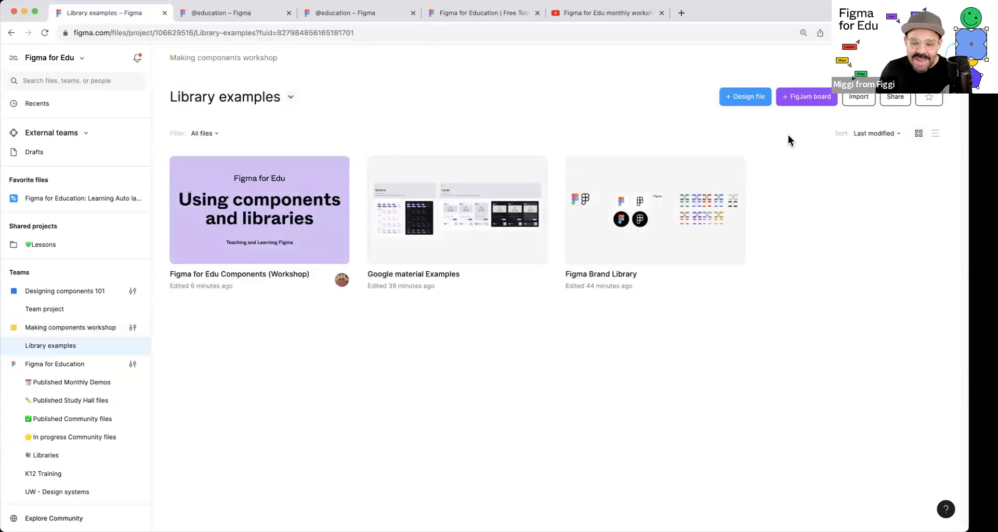
{"action": "double_click", "coordinate": [253, 218]}
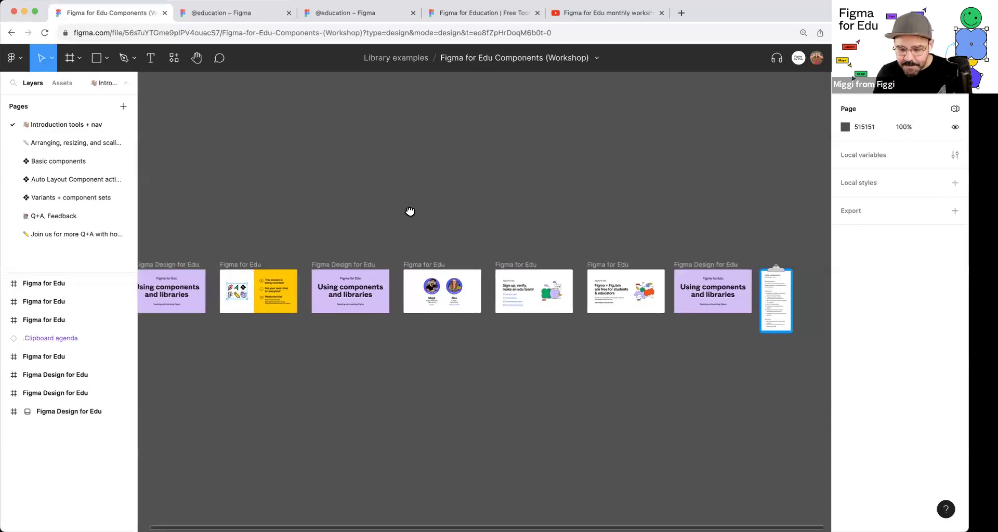
{"action": "scroll", "coordinate": [410, 211], "scroll_direction": "up", "scroll_amount": 5}
{"action": "scroll", "coordinate": [408, 328], "scroll_direction": "up", "scroll_amount": 5}
{"action": "scroll", "coordinate": [413, 340], "scroll_direction": "down", "scroll_amount": 2}
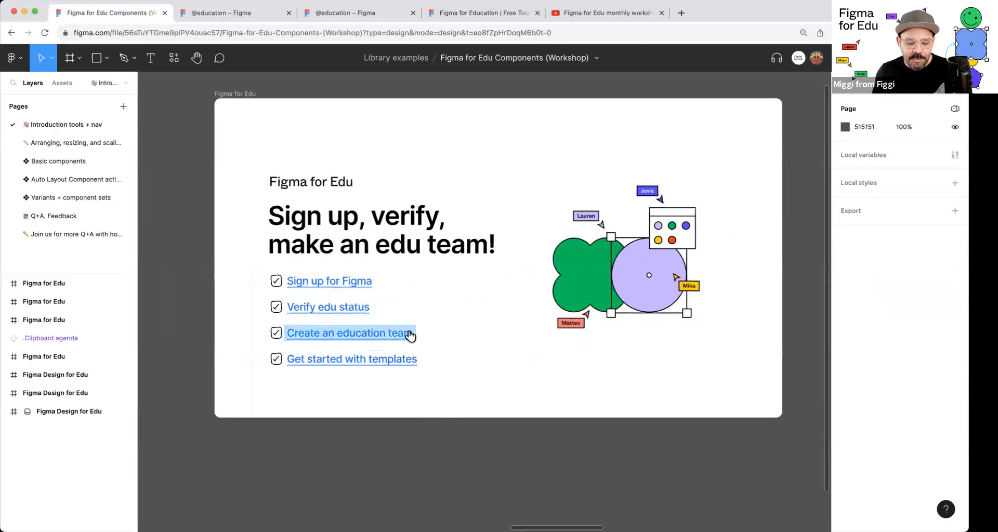
{"action": "mouse_move", "coordinate": [405, 363]}
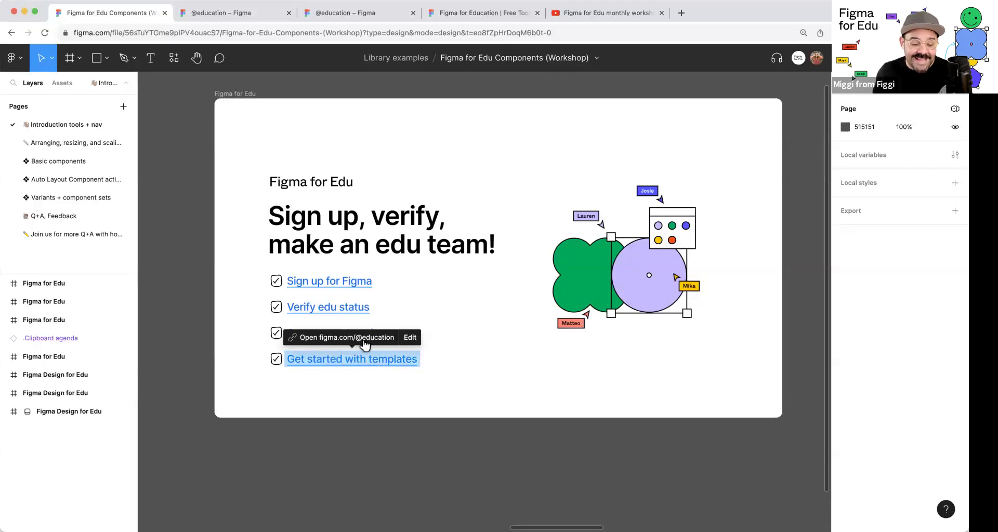
Step: Open figma.com/community in a new browser tab, look through its featured resources and close the tab
{"action": "left_click", "coordinate": [592, 15]}
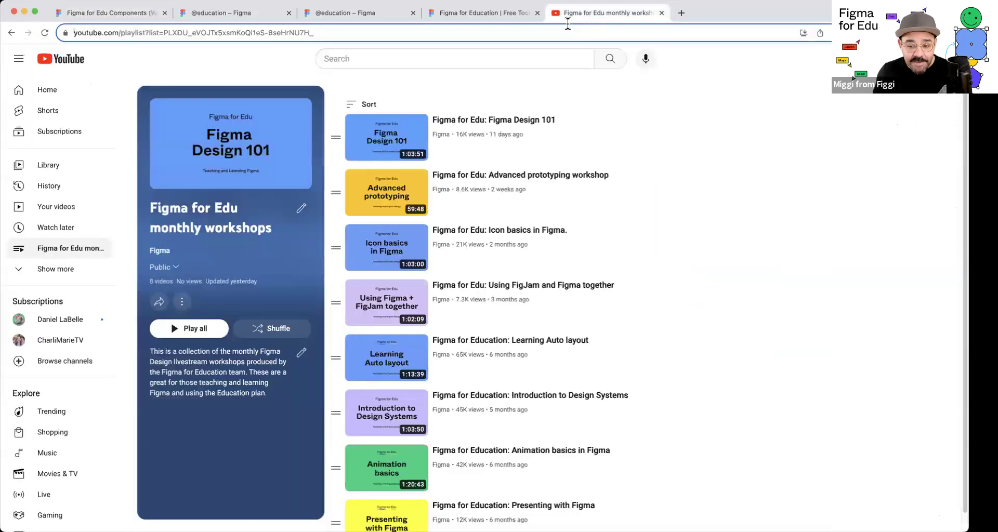
{"action": "left_click", "coordinate": [681, 13]}
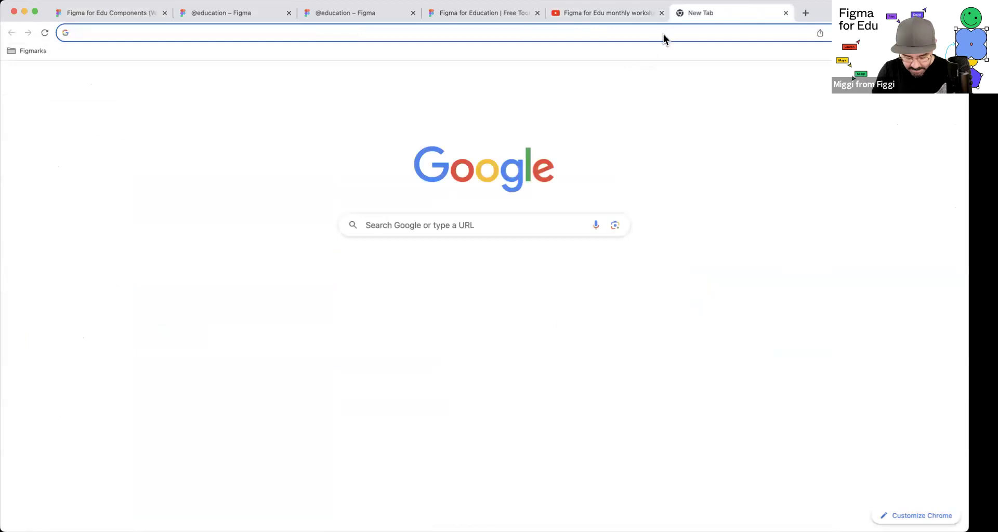
{"action": "type", "text": "figma.com/c"}
{"action": "key", "text": "Return"}
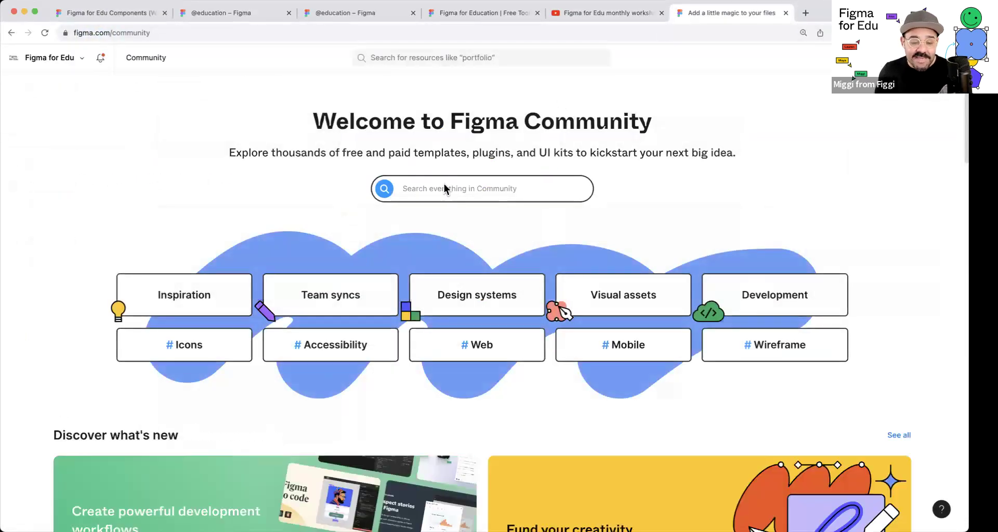
{"action": "scroll", "coordinate": [444, 185], "scroll_direction": "down", "scroll_amount": 5}
{"action": "scroll", "coordinate": [443, 173], "scroll_direction": "down", "scroll_amount": 2}
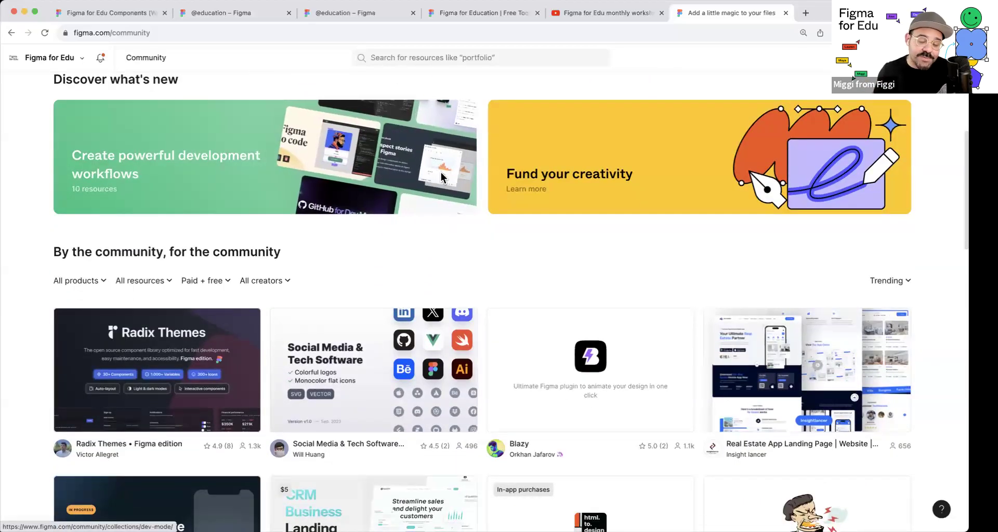
{"action": "scroll", "coordinate": [441, 173], "scroll_direction": "up", "scroll_amount": 5}
{"action": "scroll", "coordinate": [427, 239], "scroll_direction": "up", "scroll_amount": 3}
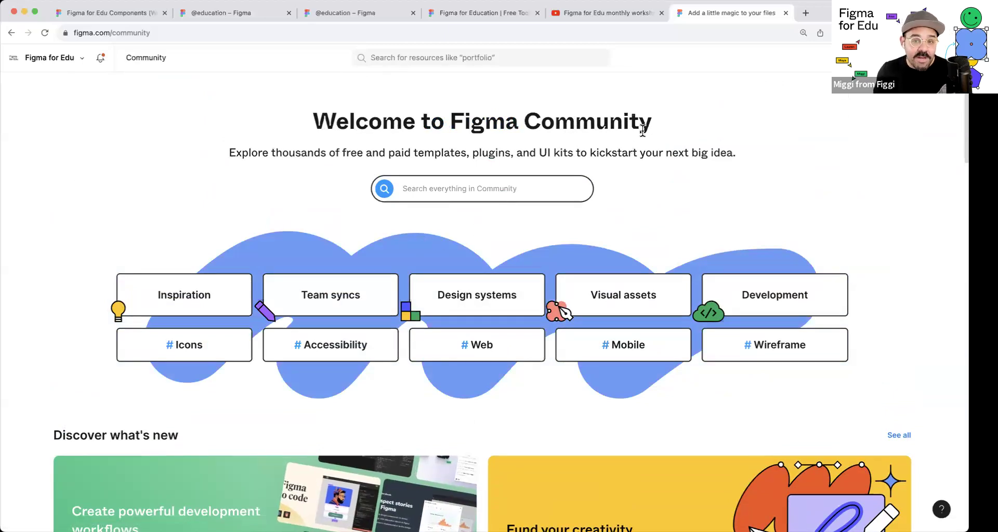
{"action": "left_click", "coordinate": [785, 14]}
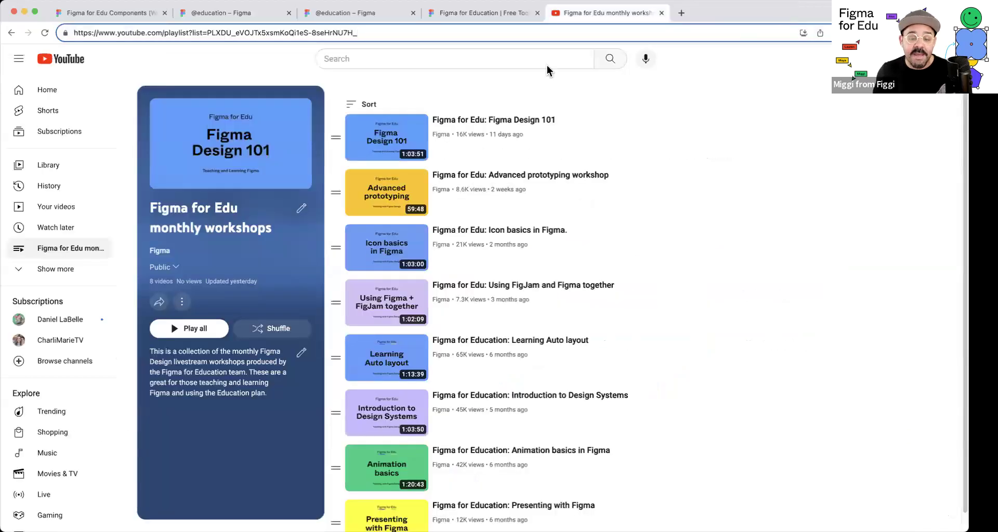
Step: Return to the workshop file and review the meeting summary and action items on the "Using components" agenda clipboard
{"action": "left_click", "coordinate": [140, 16]}
{"action": "key", "text": "n"}
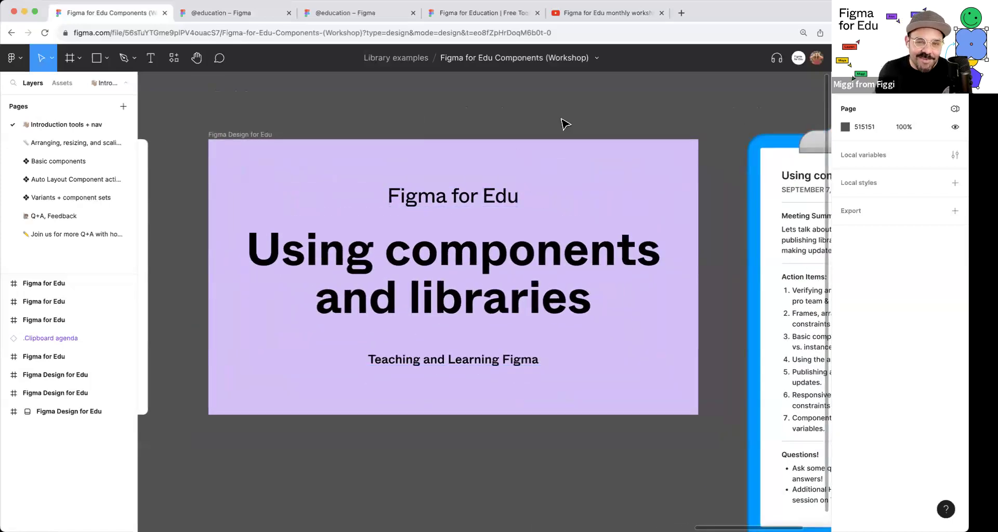
{"action": "key", "text": "n"}
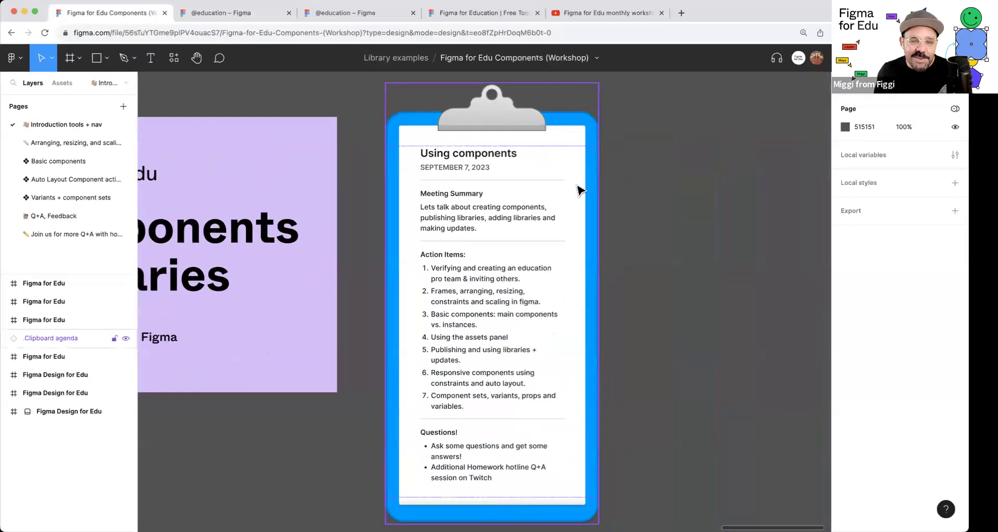
{"action": "scroll", "coordinate": [575, 216], "scroll_direction": "up", "scroll_amount": 5}
{"action": "scroll", "coordinate": [547, 232], "scroll_direction": "down", "scroll_amount": 3}
{"action": "scroll", "coordinate": [421, 160], "scroll_direction": "up", "scroll_amount": 3}
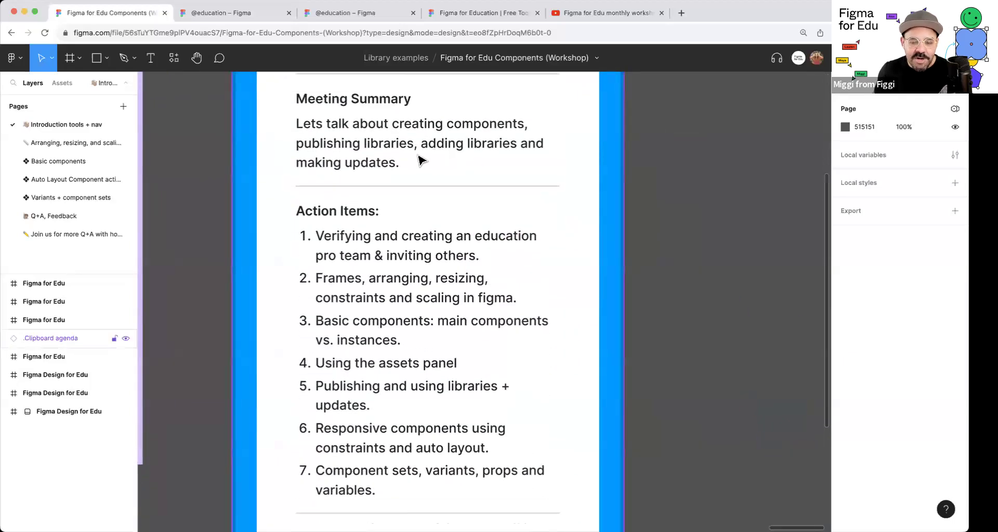
{"action": "scroll", "coordinate": [431, 156], "scroll_direction": "up", "scroll_amount": 5}
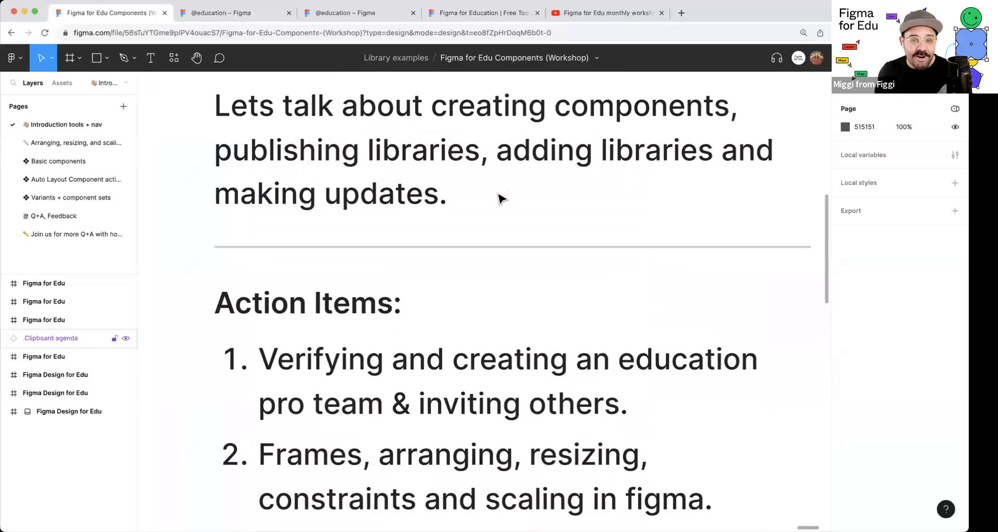
{"action": "scroll", "coordinate": [499, 198], "scroll_direction": "down", "scroll_amount": 5}
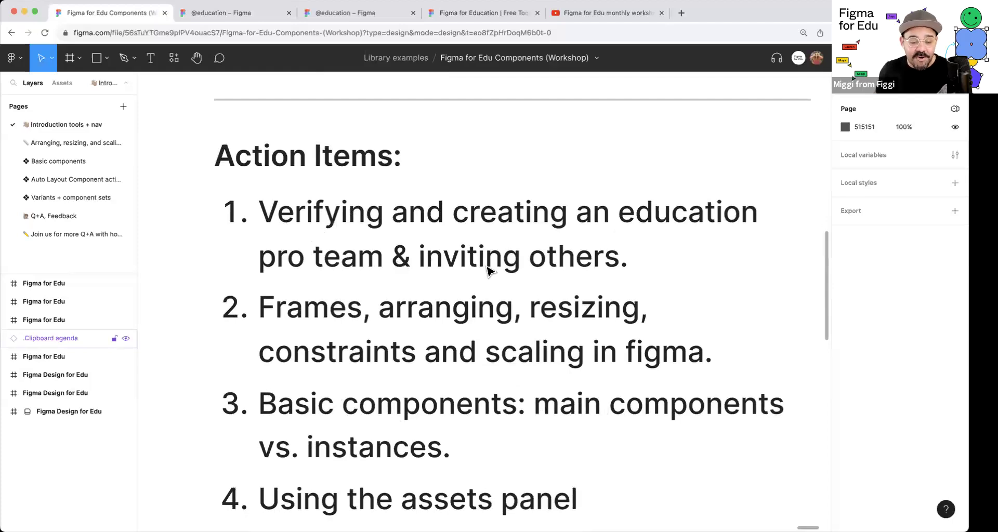
Step: Highlight the first action item's text, about verifying and creating an education pro team, on the agenda clipboard
{"action": "double_click", "coordinate": [515, 265]}
{"action": "key", "text": "Return"}
{"action": "left_click_drag", "start_coordinate": [627, 256], "coordinate": [174, 196]}
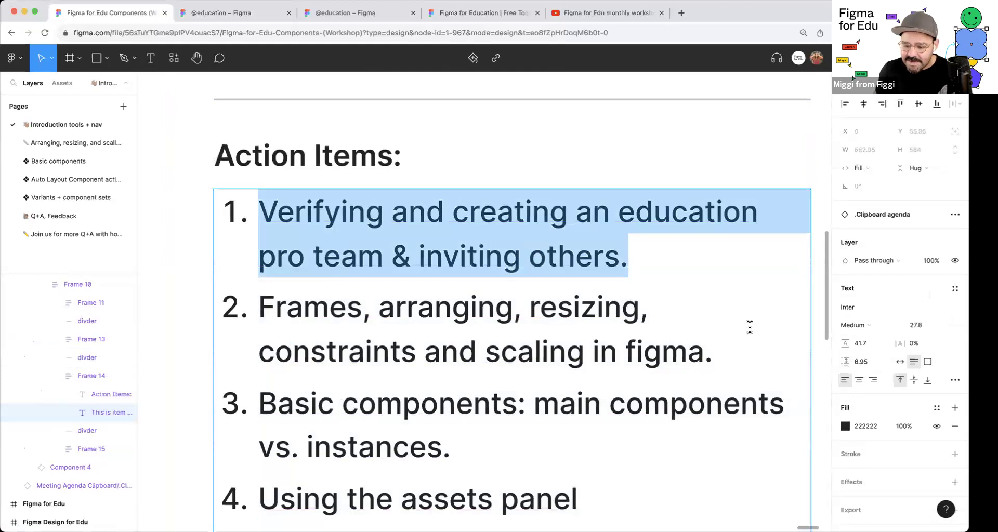
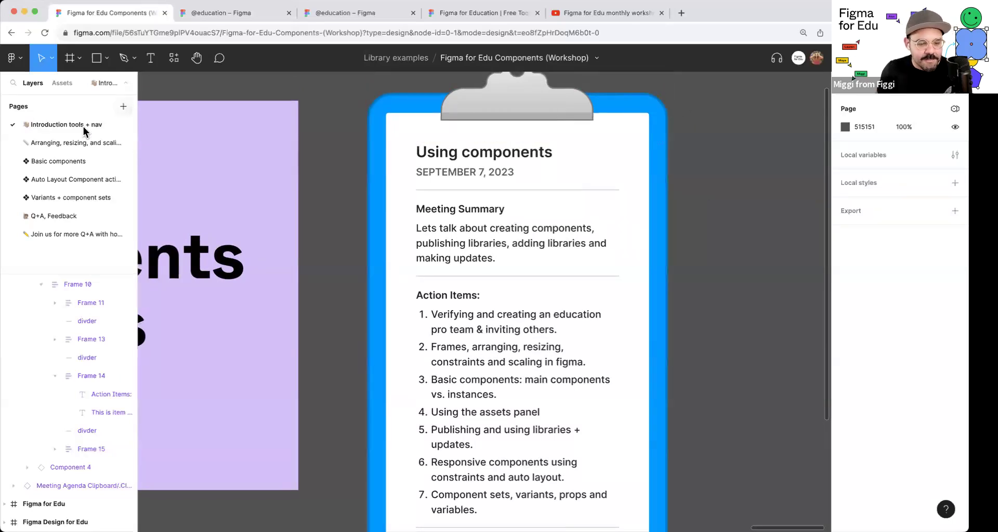
Step: Go back to the Introduction tools + nav page and show the slide with the session's recording, chat and conduct notes
{"action": "left_click", "coordinate": [85, 142]}
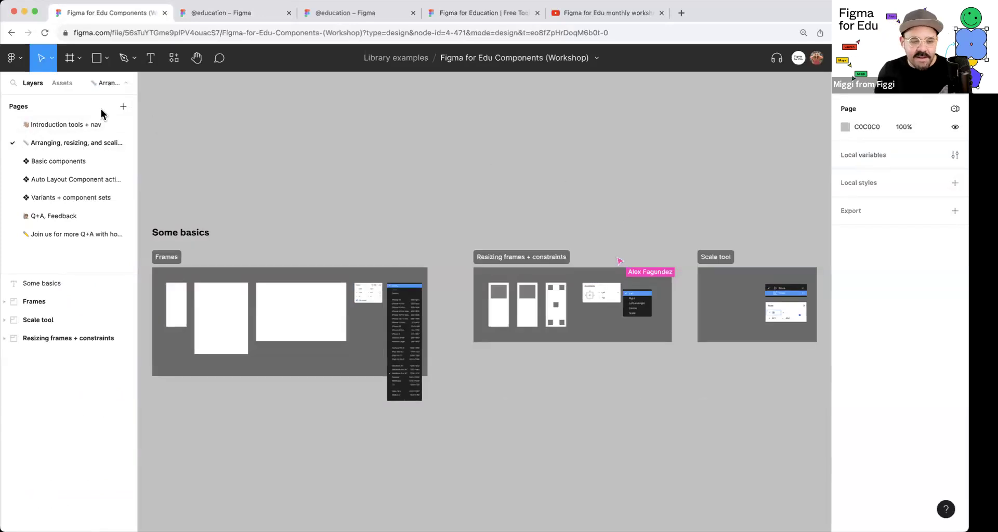
{"action": "left_click", "coordinate": [81, 126]}
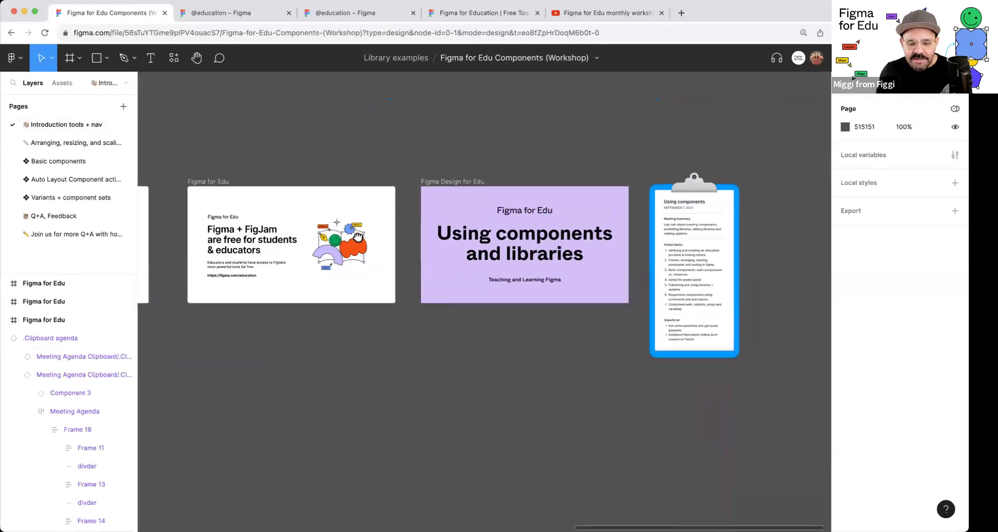
{"action": "scroll", "coordinate": [357, 237], "scroll_direction": "left", "scroll_amount": 20}
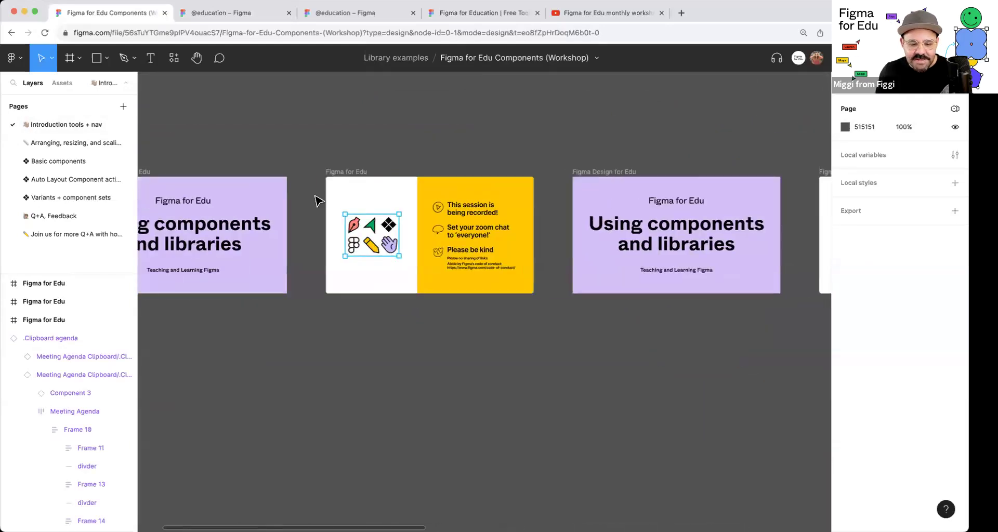
{"action": "key", "text": "n"}
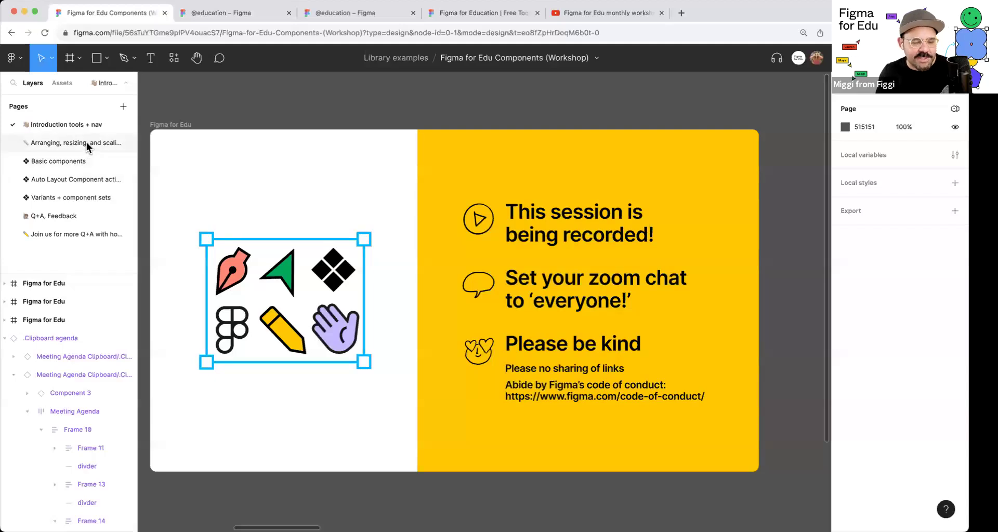
Step: Open the page on arranging, resizing and scaling and examine the phone, tablet and laptop examples in the Frames section
{"action": "left_click", "coordinate": [86, 142]}
{"action": "left_click_drag", "start_coordinate": [308, 169], "coordinate": [396, 126]}
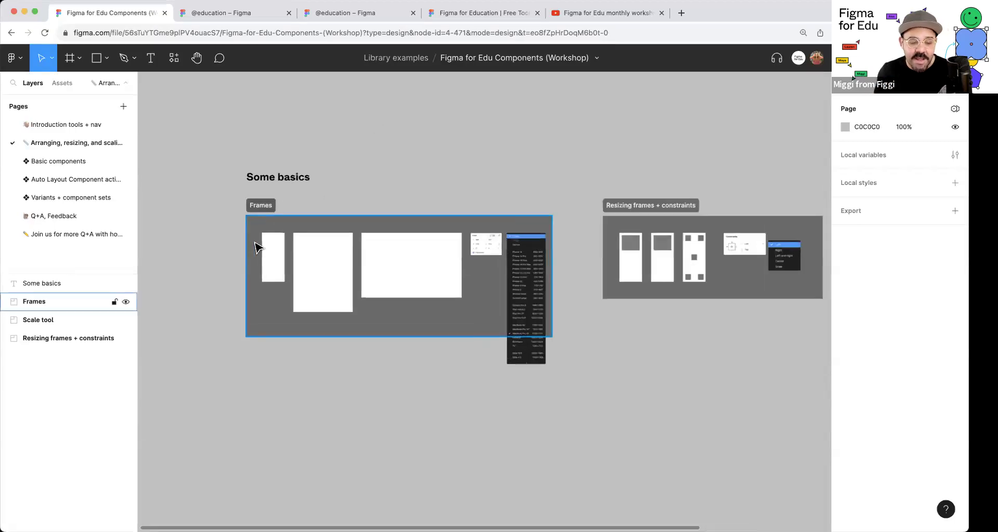
{"action": "scroll", "coordinate": [270, 234], "scroll_direction": "up", "scroll_amount": 5, "text": "ctrl"}
{"action": "scroll", "coordinate": [311, 221], "scroll_direction": "up", "scroll_amount": 2}
{"action": "scroll", "coordinate": [324, 222], "scroll_direction": "up", "scroll_amount": 2}
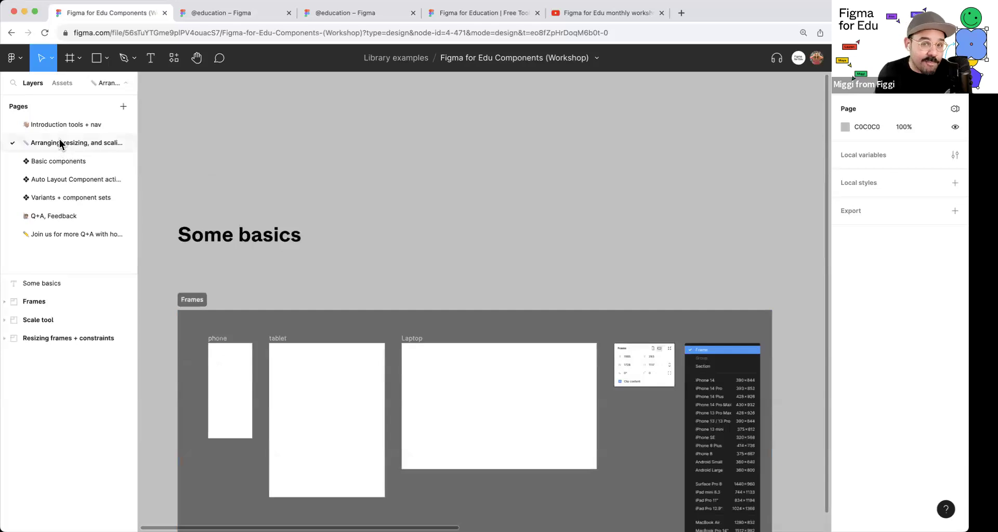
{"action": "scroll", "coordinate": [316, 211], "scroll_direction": "down", "scroll_amount": 5}
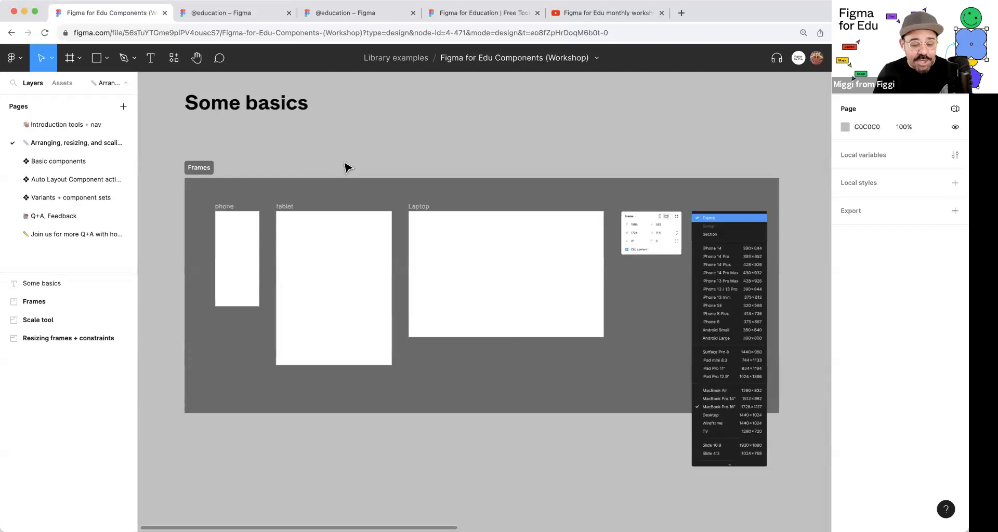
Step: Draw a new frame of about 613 × 982 on the empty canvas below the Frames section
{"action": "scroll", "coordinate": [345, 214], "scroll_direction": "down", "scroll_amount": 8}
{"action": "scroll", "coordinate": [356, 263], "scroll_direction": "up", "scroll_amount": 5}
{"action": "scroll", "coordinate": [294, 265], "scroll_direction": "down", "scroll_amount": 3}
{"action": "key", "text": "f"}
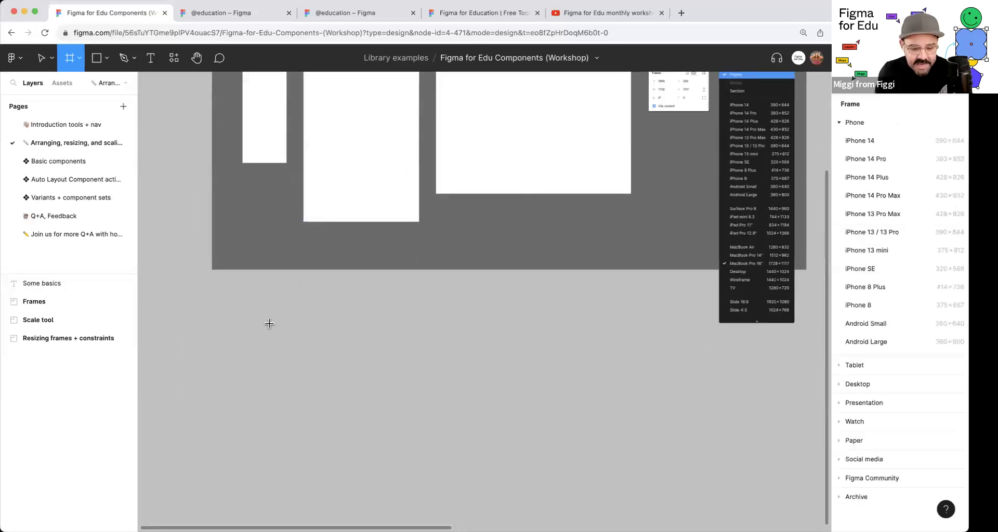
{"action": "left_click", "coordinate": [80, 57]}
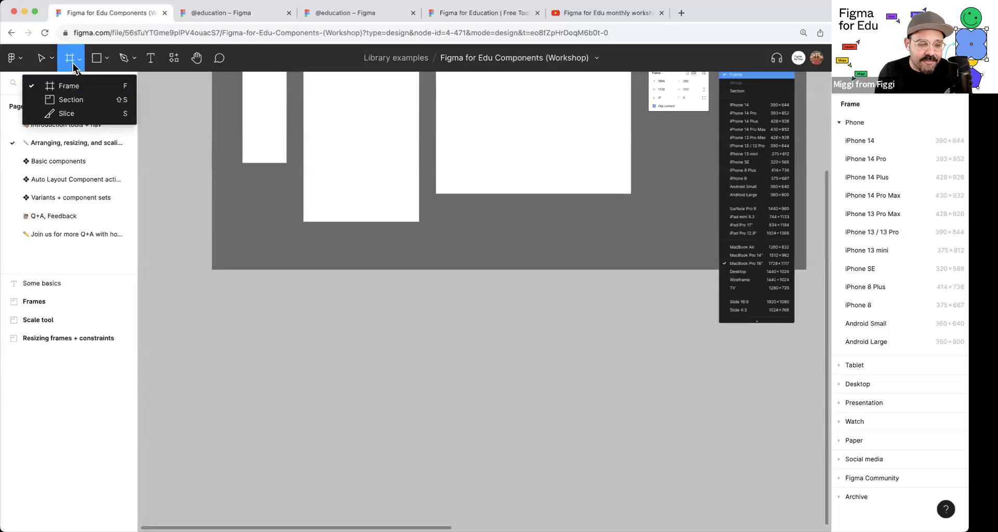
{"action": "left_click", "coordinate": [329, 312]}
{"action": "left_click_drag", "start_coordinate": [296, 298], "coordinate": [367, 411]}
{"action": "scroll", "coordinate": [294, 370], "scroll_direction": "up", "scroll_amount": 5}
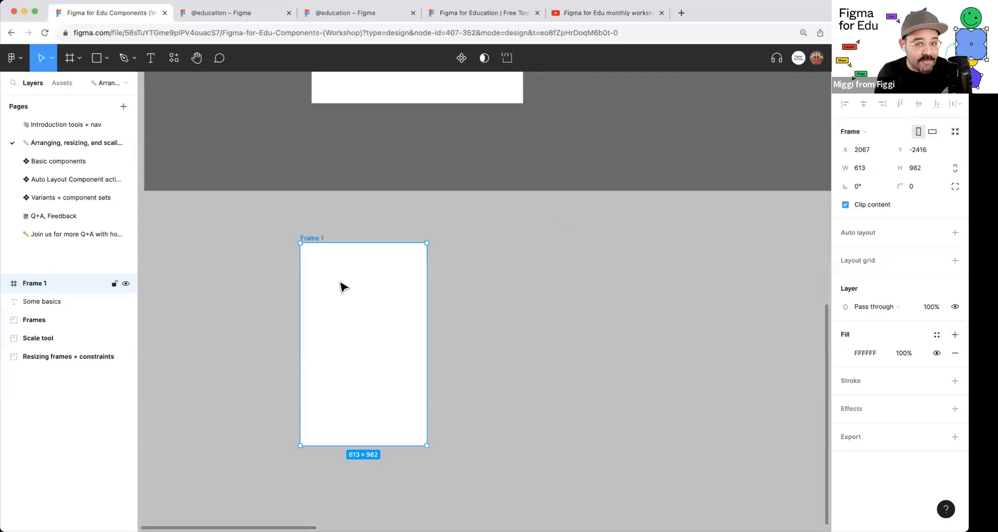
Step: Resize the new frame to the iPhone 14 Pro preset and move it right to about X 2369
{"action": "left_click", "coordinate": [877, 132]}
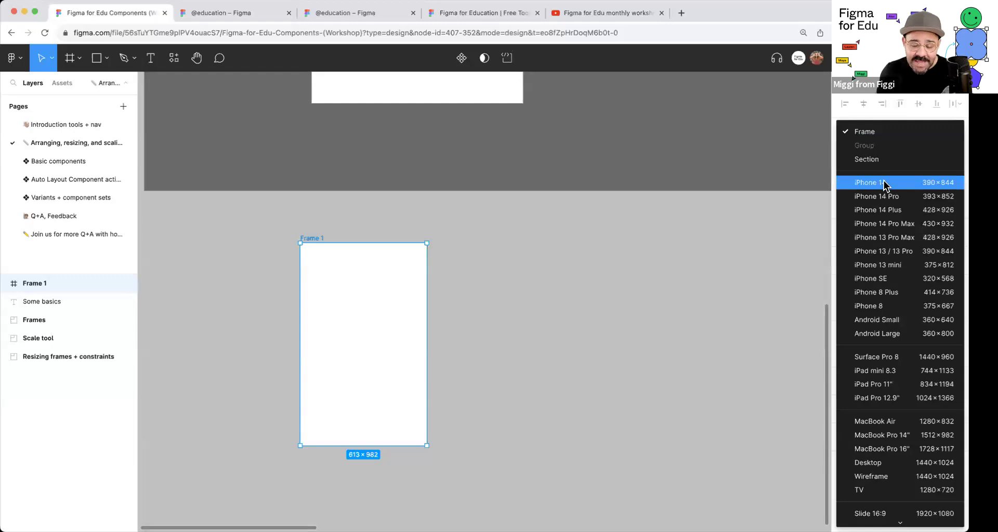
{"action": "left_click", "coordinate": [915, 197]}
{"action": "left_click_drag", "start_coordinate": [354, 287], "coordinate": [414, 280]}
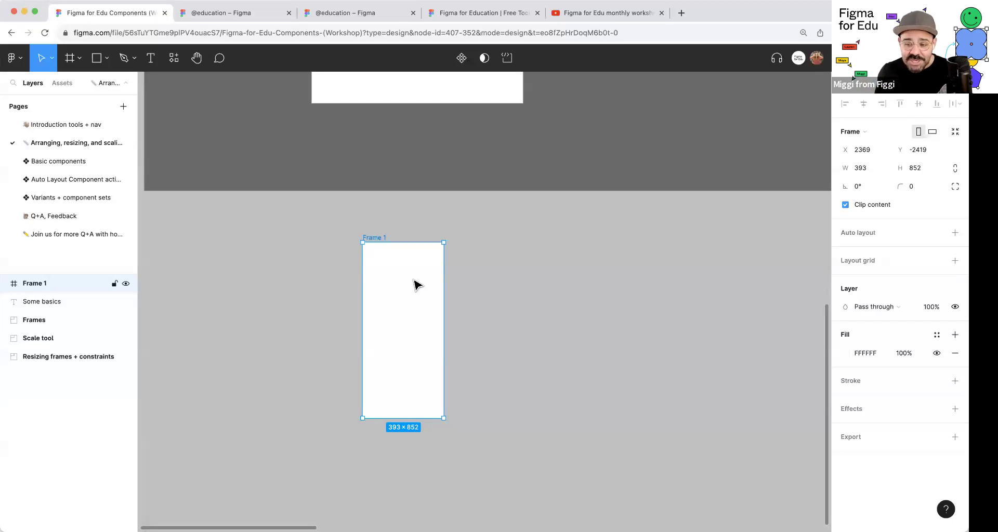
Step: Change the new frame's size preset to Android Large, 360 × 800
{"action": "left_click", "coordinate": [864, 133]}
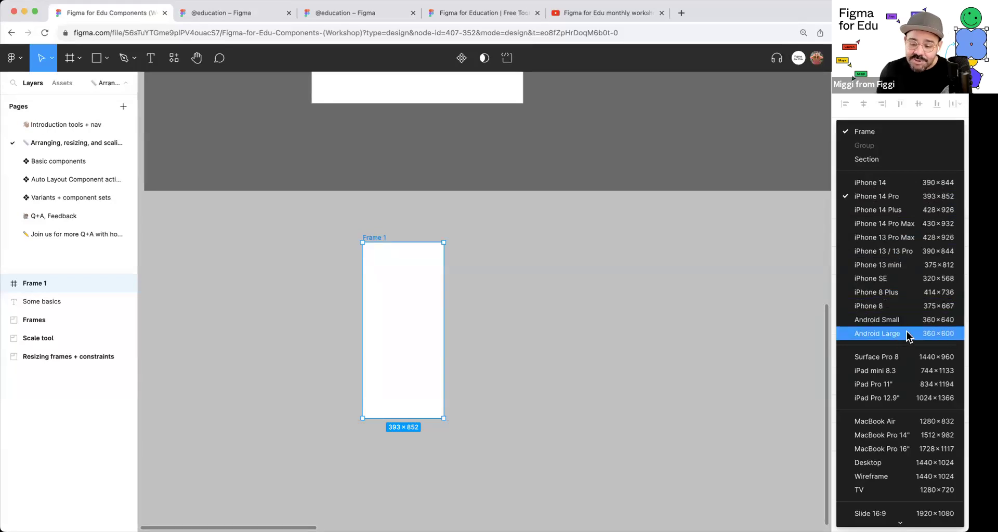
{"action": "left_click", "coordinate": [898, 335]}
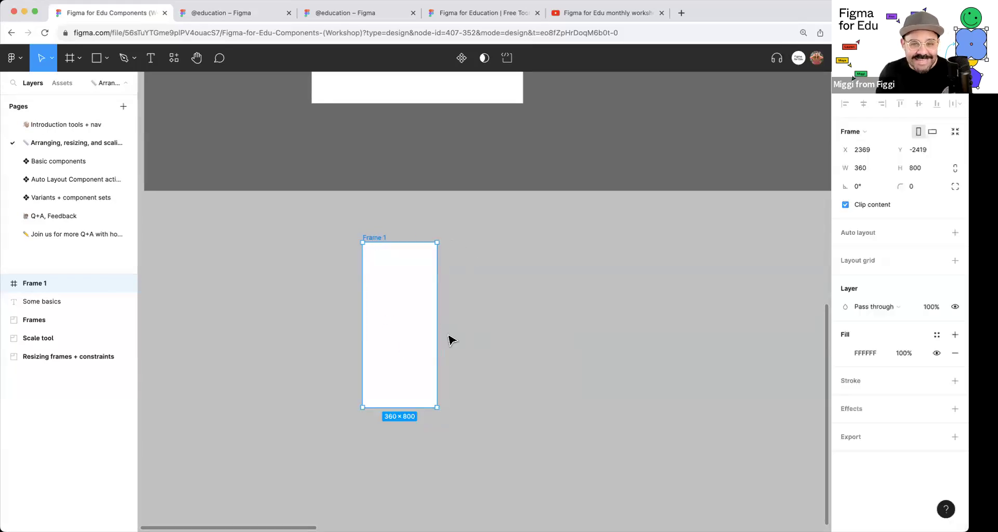
Step: Widen the new Android-sized frame to about 1021 × 800 and delete it from the canvas
{"action": "scroll", "coordinate": [387, 368], "scroll_direction": "down", "scroll_amount": 3}
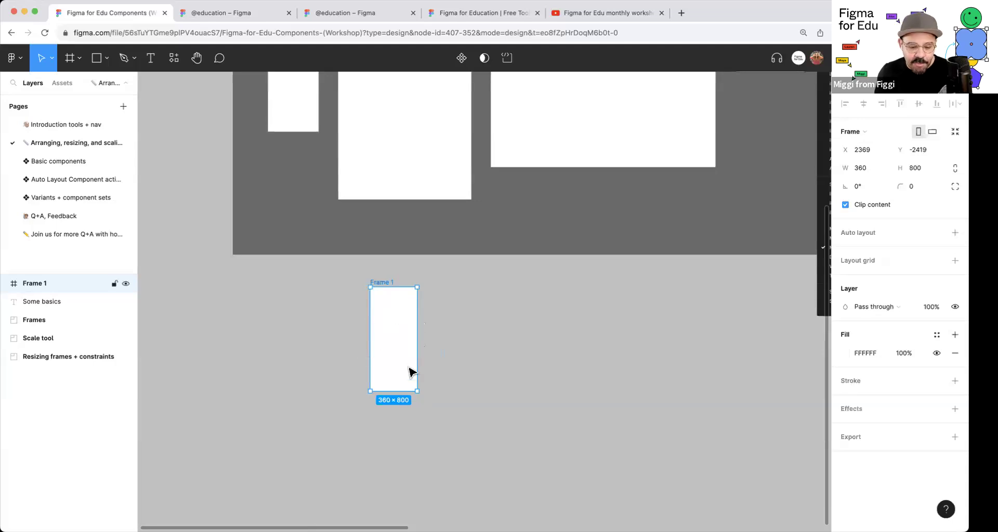
{"action": "left_click_drag", "start_coordinate": [416, 367], "coordinate": [502, 387]}
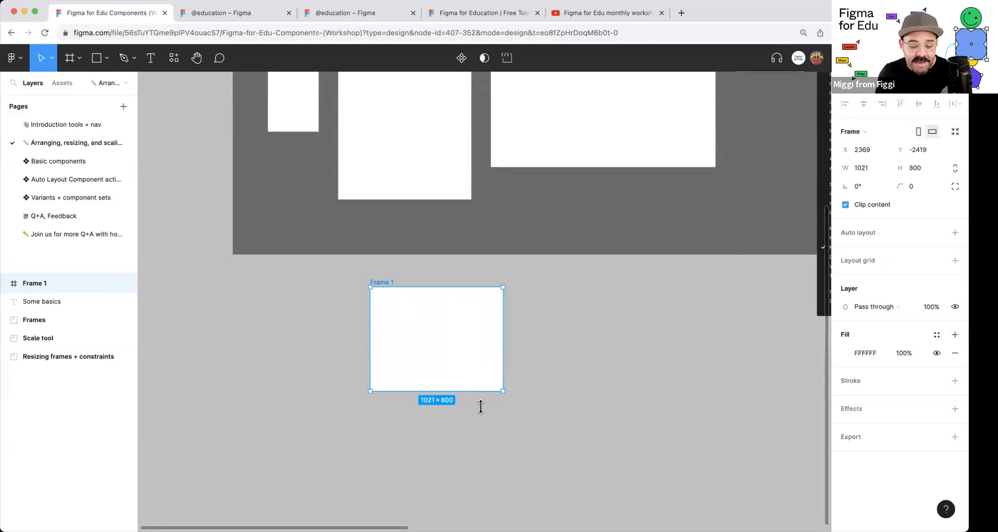
{"action": "key", "text": "Delete"}
Step: Add one grey rectangle near the top of the phone frame and rows of three in the tablet and laptop frames
{"action": "scroll", "coordinate": [481, 354], "scroll_direction": "up", "scroll_amount": 5}
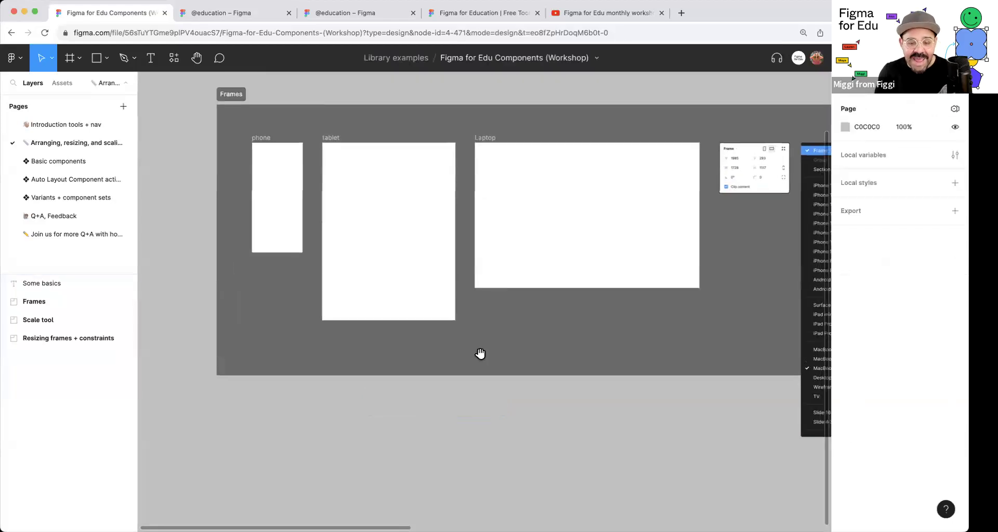
{"action": "scroll", "coordinate": [480, 354], "scroll_direction": "up", "scroll_amount": 2}
{"action": "scroll", "coordinate": [256, 229], "scroll_direction": "up", "scroll_amount": 2}
{"action": "left_click", "coordinate": [256, 230]}
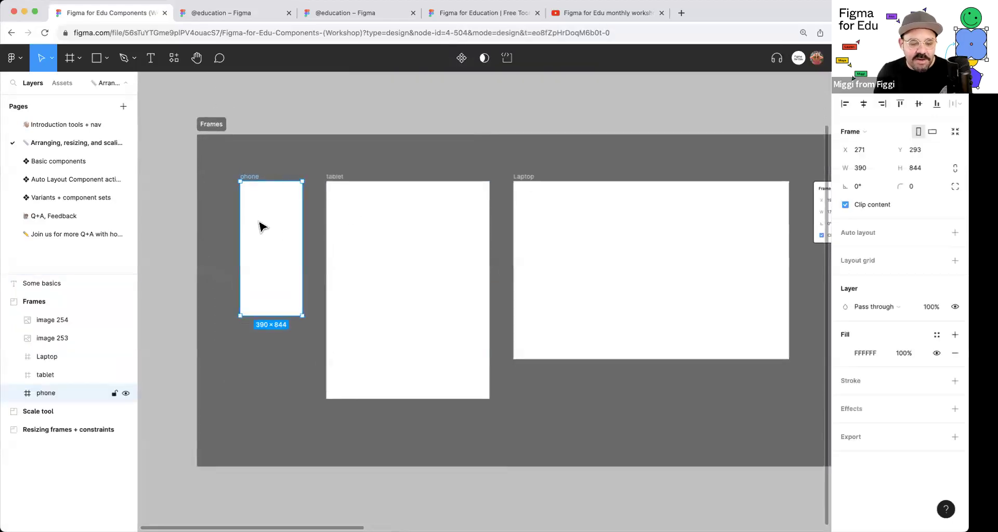
{"action": "key", "text": "r"}
{"action": "mouse_move", "coordinate": [248, 191]}
{"action": "left_mouse_down"}
{"action": "mouse_move", "coordinate": [291, 215]}
{"action": "mouse_move", "coordinate": [528, 222]}
{"action": "mouse_move", "coordinate": [561, 252]}
{"action": "mouse_move", "coordinate": [679, 245]}
{"action": "left_mouse_up"}
{"action": "scroll", "coordinate": [442, 215], "scroll_direction": "right", "scroll_amount": 2}
Step: Space out the three rectangles in the laptop frame and shift the tablet frame's rectangles left so they fit inside it
{"action": "left_click", "coordinate": [617, 238]}
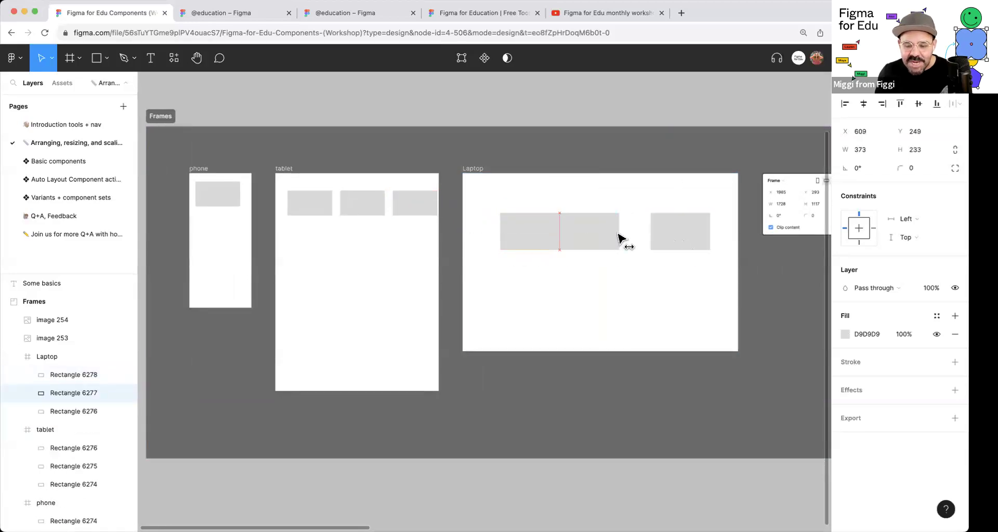
{"action": "left_click_drag", "start_coordinate": [618, 238], "coordinate": [634, 239]}
{"action": "left_click_drag", "start_coordinate": [530, 232], "coordinate": [520, 232]}
{"action": "left_click_drag", "start_coordinate": [597, 232], "coordinate": [589, 232]}
{"action": "left_click_drag", "start_coordinate": [669, 245], "coordinate": [669, 245]}
{"action": "scroll", "coordinate": [592, 384], "scroll_direction": "right", "scroll_amount": 1}
{"action": "left_click", "coordinate": [382, 200]}
{"action": "left_click_drag", "start_coordinate": [382, 200], "coordinate": [301, 202]}
{"action": "left_click", "coordinate": [307, 202]}
{"action": "left_click", "coordinate": [430, 116]}
Step: Draw a small frame on the empty canvas above the Frames section and delete it again
{"action": "scroll", "coordinate": [439, 114], "scroll_direction": "down", "scroll_amount": 3}
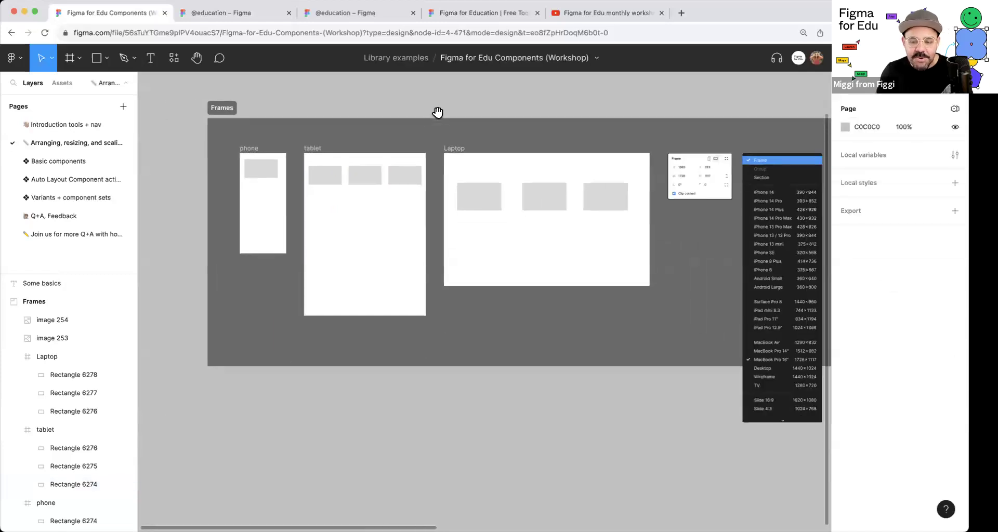
{"action": "scroll", "coordinate": [388, 149], "scroll_direction": "right", "scroll_amount": 2}
{"action": "scroll", "coordinate": [389, 149], "scroll_direction": "up", "scroll_amount": 1}
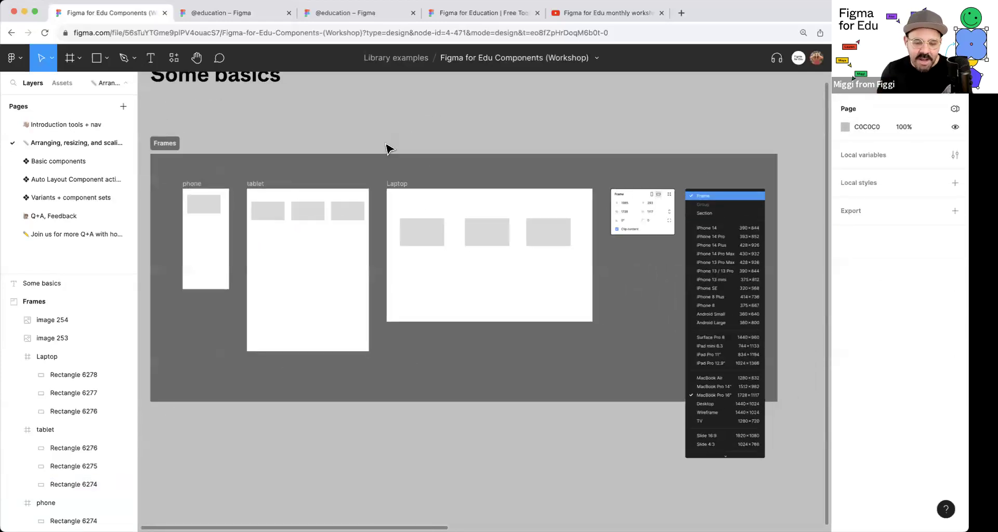
{"action": "key", "text": "f"}
{"action": "left_click_drag", "start_coordinate": [360, 102], "coordinate": [411, 139]}
{"action": "key", "text": "Delete"}
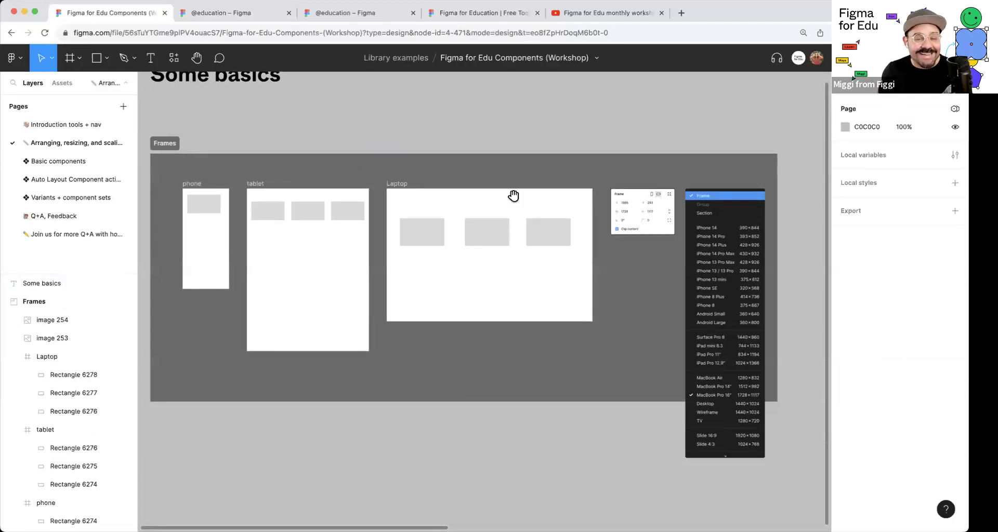
Step: In the Resizing frames + constraints section, try stretching the "No contstraints" frame to about 390 × 2248 and undo the resize
{"action": "scroll", "coordinate": [513, 194], "scroll_direction": "right", "scroll_amount": 10}
{"action": "scroll", "coordinate": [442, 229], "scroll_direction": "right", "scroll_amount": 3}
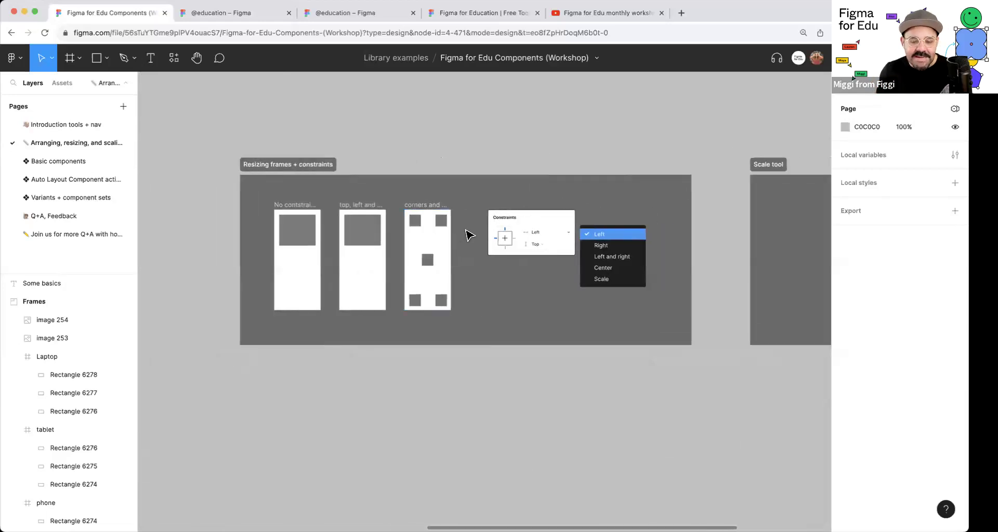
{"action": "scroll", "coordinate": [464, 224], "scroll_direction": "up", "scroll_amount": 3}
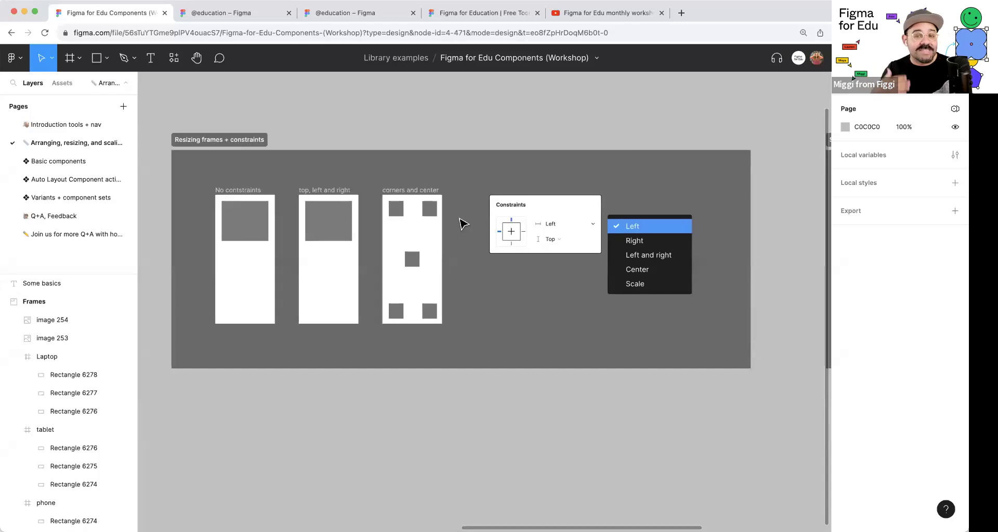
{"action": "scroll", "coordinate": [437, 301], "scroll_direction": "down", "scroll_amount": 3}
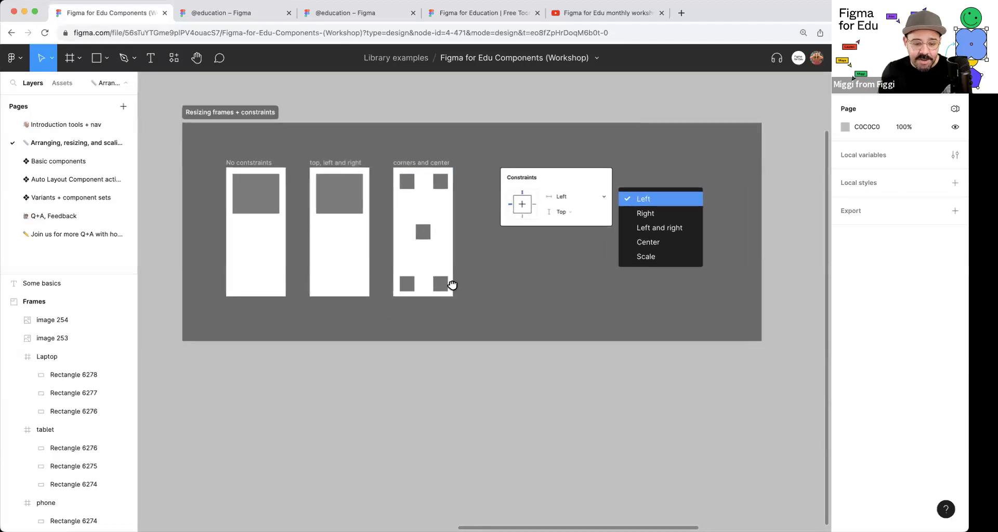
{"action": "left_click", "coordinate": [262, 136]}
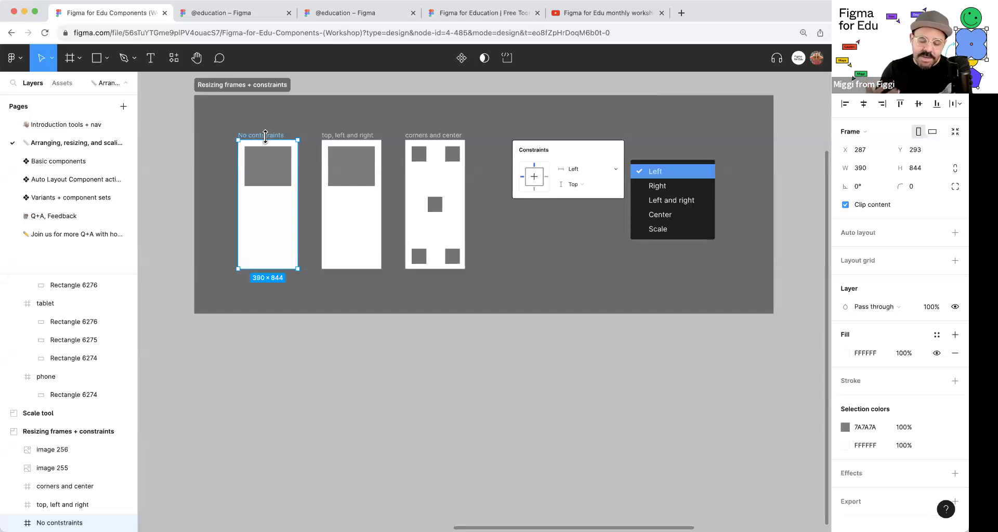
{"action": "mouse_move", "coordinate": [265, 136]}
{"action": "left_mouse_down"}
{"action": "mouse_move", "coordinate": [329, 292]}
{"action": "mouse_move", "coordinate": [256, 132]}
{"action": "left_mouse_up"}
{"action": "left_click_drag", "start_coordinate": [270, 269], "coordinate": [248, 485]}
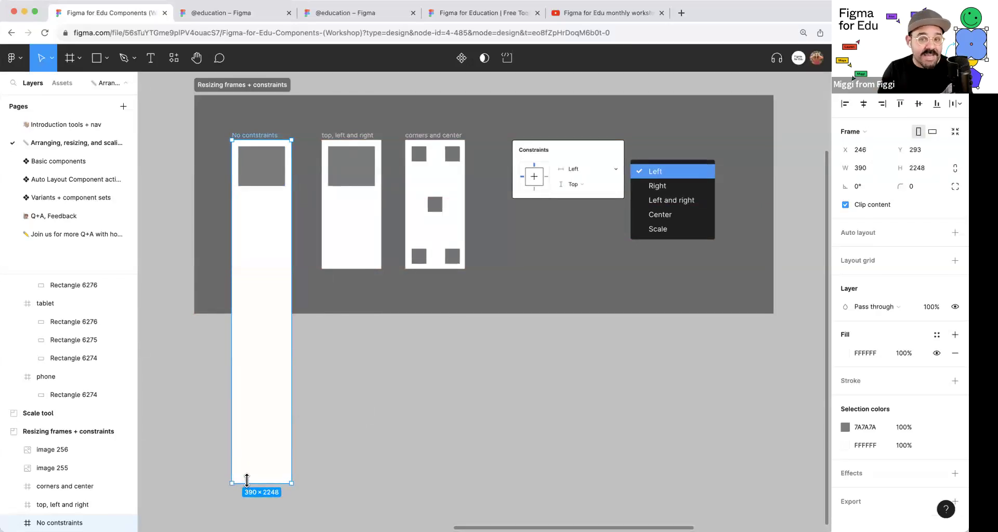
{"action": "key", "text": "super+z"}
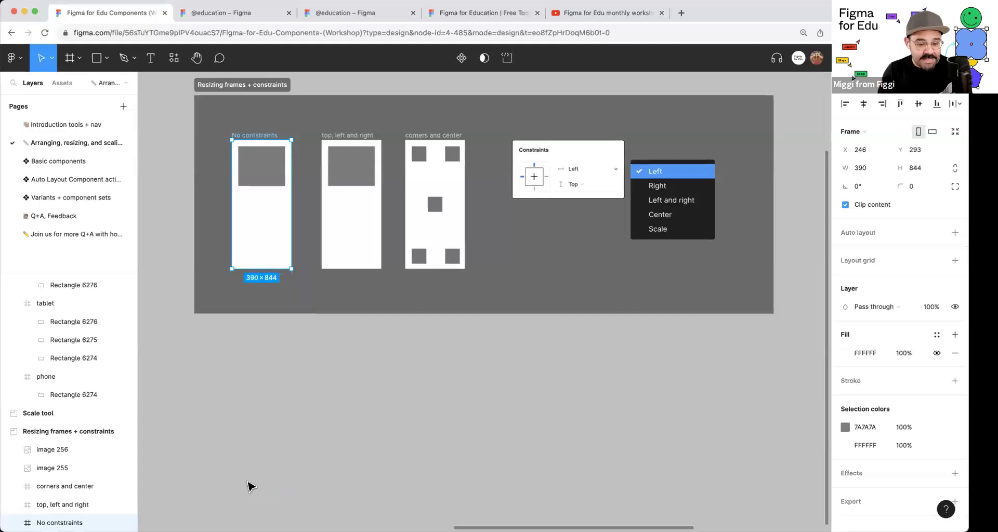
Step: Move the "No contstraints" frame onto the canvas below its section and try enlarging it to about 1094 × 1316, undoing the resize
{"action": "mouse_move", "coordinate": [291, 269]}
{"action": "left_mouse_down"}
{"action": "mouse_move", "coordinate": [341, 327]}
{"action": "mouse_move", "coordinate": [291, 269]}
{"action": "left_mouse_up"}
{"action": "left_click_drag", "start_coordinate": [279, 191], "coordinate": [327, 388]}
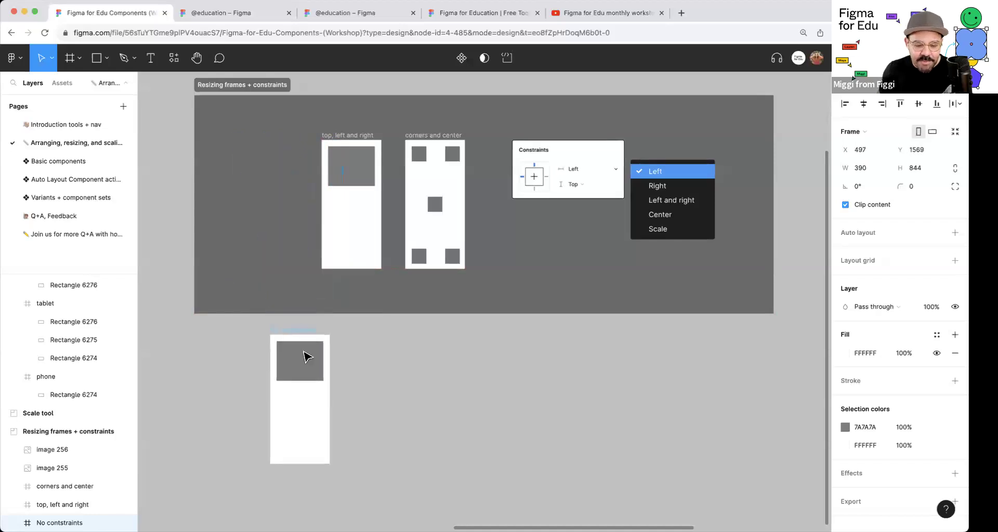
{"action": "scroll", "coordinate": [363, 291], "scroll_direction": "down", "scroll_amount": 4}
{"action": "left_click_drag", "start_coordinate": [351, 292], "coordinate": [456, 376]}
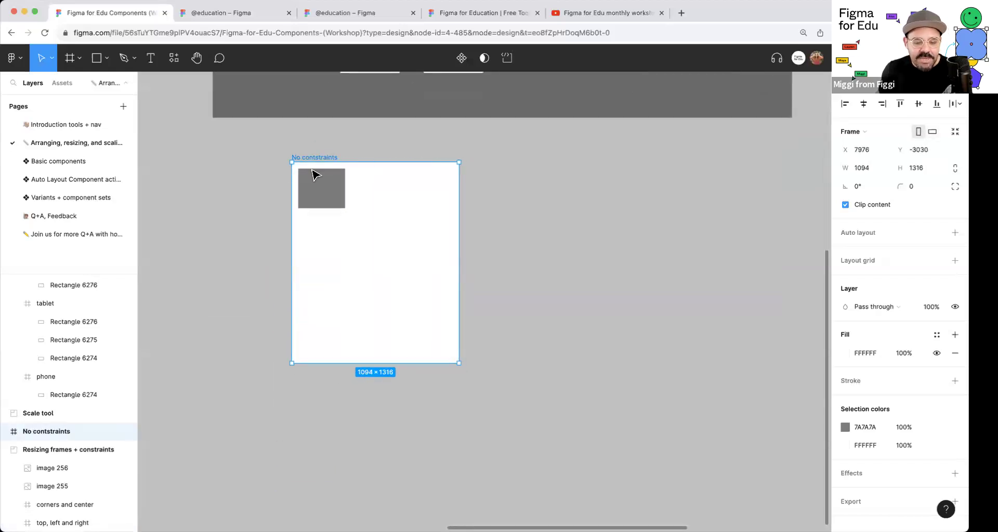
{"action": "key", "text": "ctrl+z"}
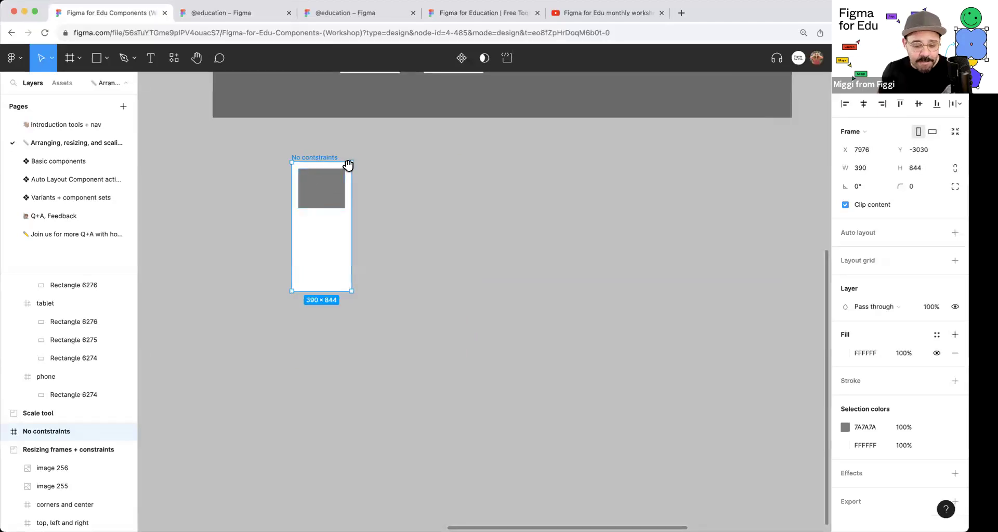
Step: Move the "top, left and right" frame out of the section and align it beside the "No contstraints" frame at about X 8516
{"action": "scroll", "coordinate": [358, 224], "scroll_direction": "up", "scroll_amount": 5}
{"action": "left_click_drag", "start_coordinate": [383, 179], "coordinate": [416, 394]}
{"action": "scroll", "coordinate": [442, 286], "scroll_direction": "down", "scroll_amount": 5}
{"action": "scroll", "coordinate": [382, 279], "scroll_direction": "up", "scroll_amount": 5}
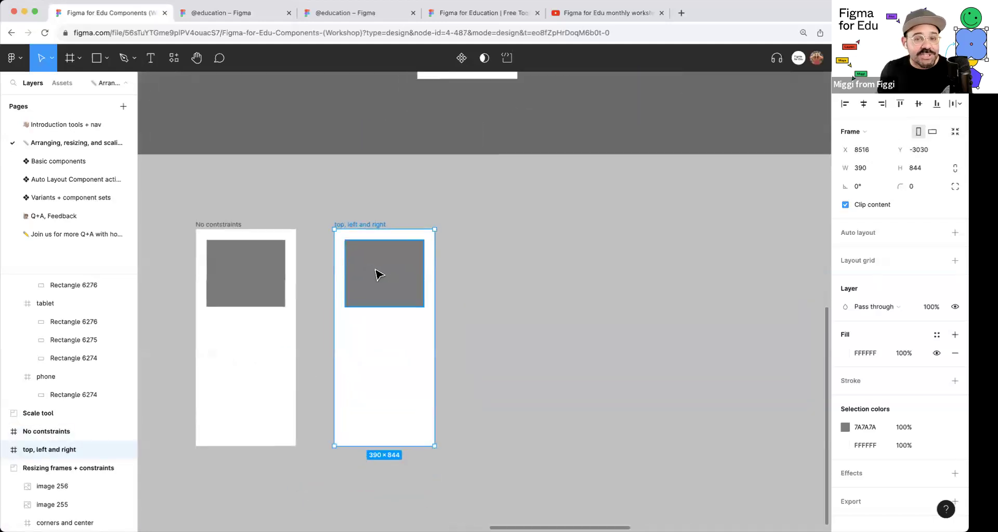
{"action": "scroll", "coordinate": [382, 280], "scroll_direction": "down", "scroll_amount": 2}
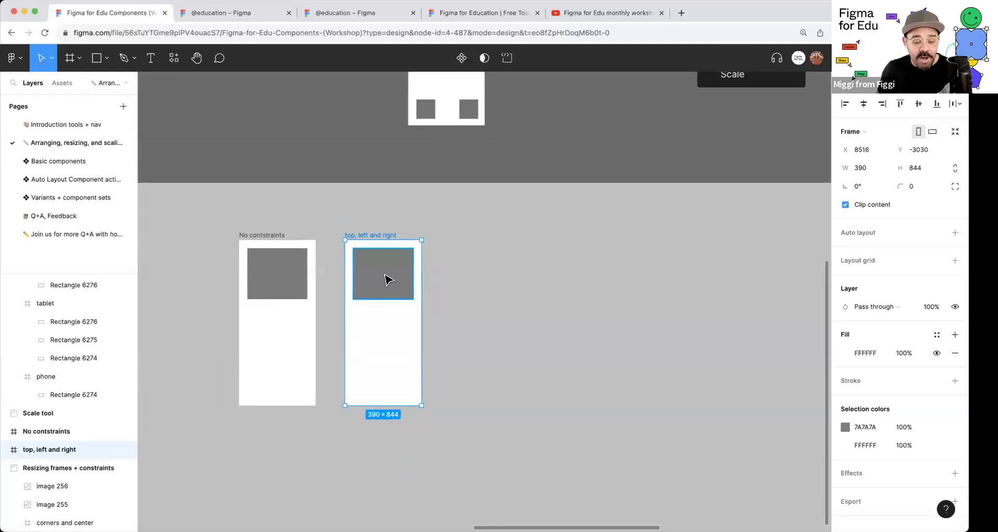
Step: Replace the grey rectangle in the "top, left and right" frame with a newly drawn one of about 317 × 257
{"action": "left_click", "coordinate": [390, 294]}
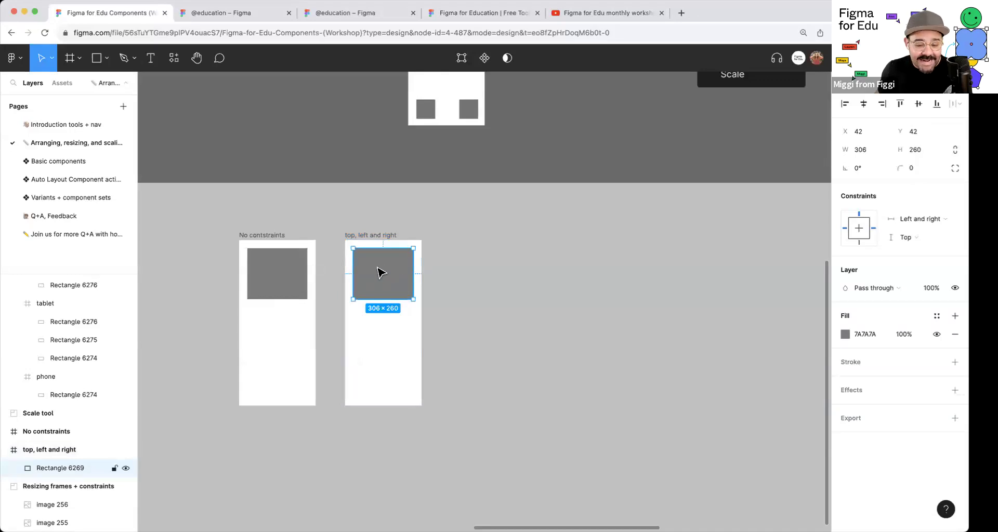
{"action": "key", "text": "Delete"}
{"action": "left_click", "coordinate": [98, 59]}
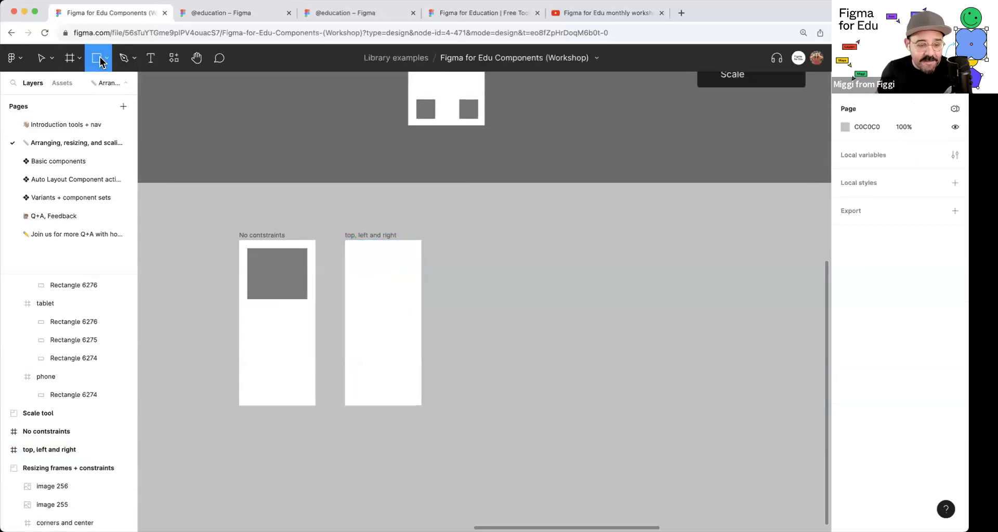
{"action": "left_click_drag", "start_coordinate": [350, 249], "coordinate": [412, 299]}
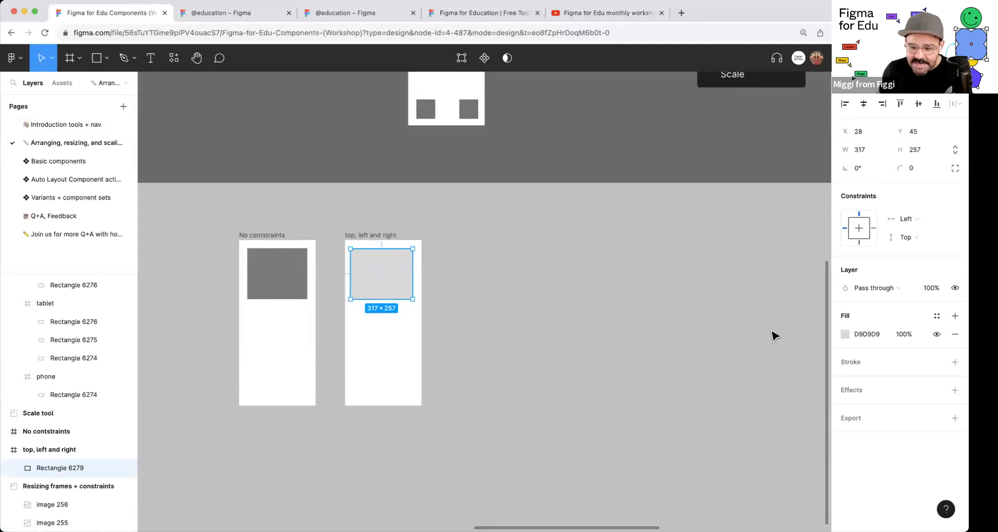
Step: Fill the new rectangle with red FE4343 and reposition it to about X 36, Y 42 inside its frame
{"action": "left_click", "coordinate": [847, 334]}
{"action": "left_click_drag", "start_coordinate": [791, 329], "coordinate": [794, 238]}
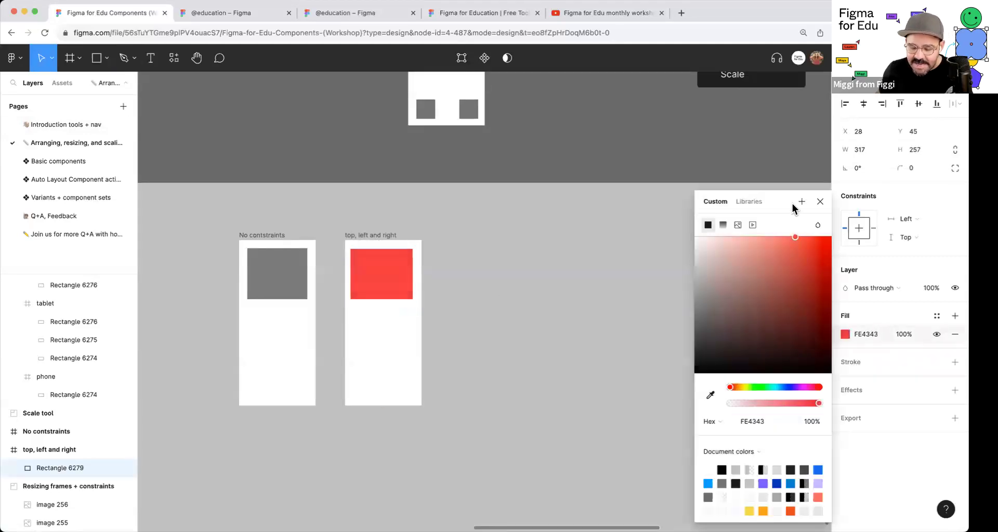
{"action": "left_click", "coordinate": [820, 203]}
{"action": "left_click_drag", "start_coordinate": [390, 273], "coordinate": [380, 272]}
Step: Move the "top, left and right" frame to about X 8563 and select the red rectangle nested inside it
{"action": "left_click_drag", "start_coordinate": [381, 236], "coordinate": [390, 236]}
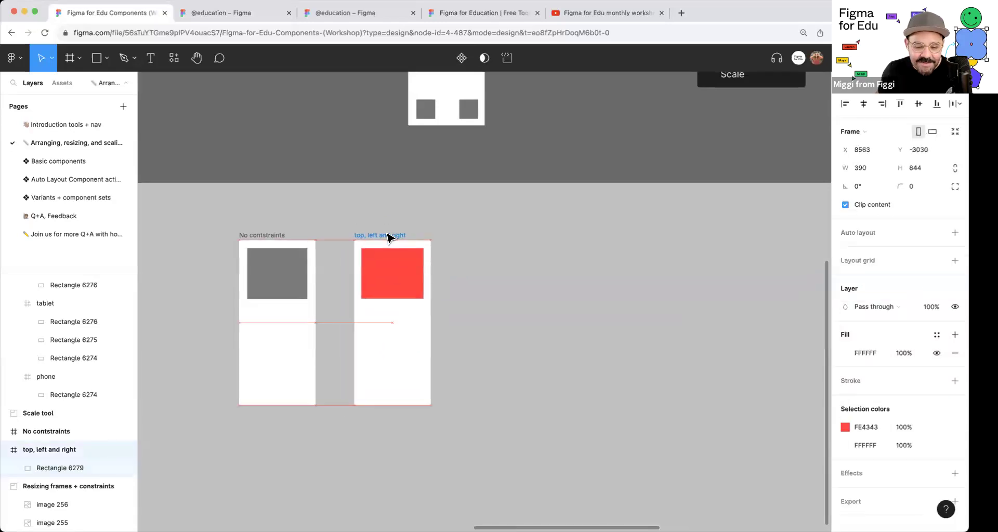
{"action": "left_click", "coordinate": [392, 274]}
{"action": "left_click", "coordinate": [54, 453]}
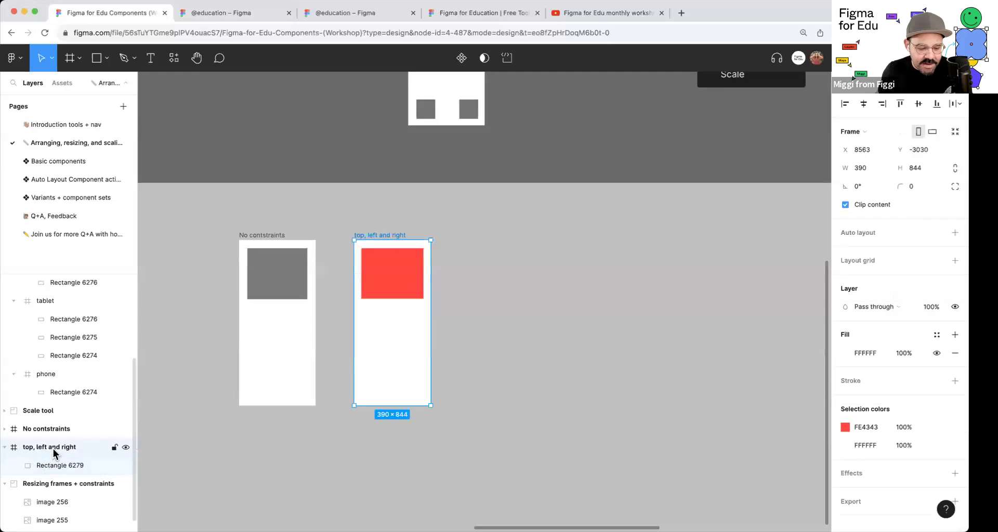
{"action": "scroll", "coordinate": [57, 447], "scroll_direction": "down", "scroll_amount": 1}
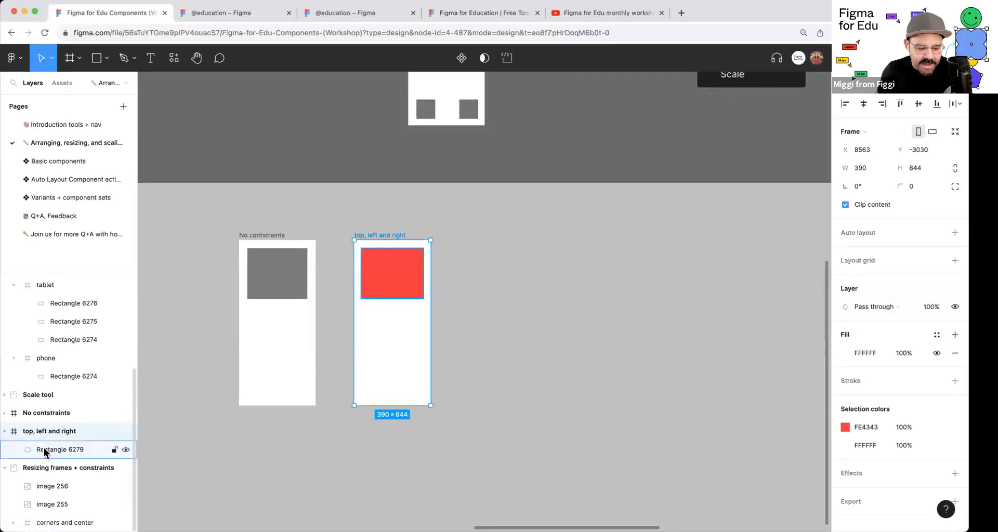
{"action": "left_click", "coordinate": [46, 449]}
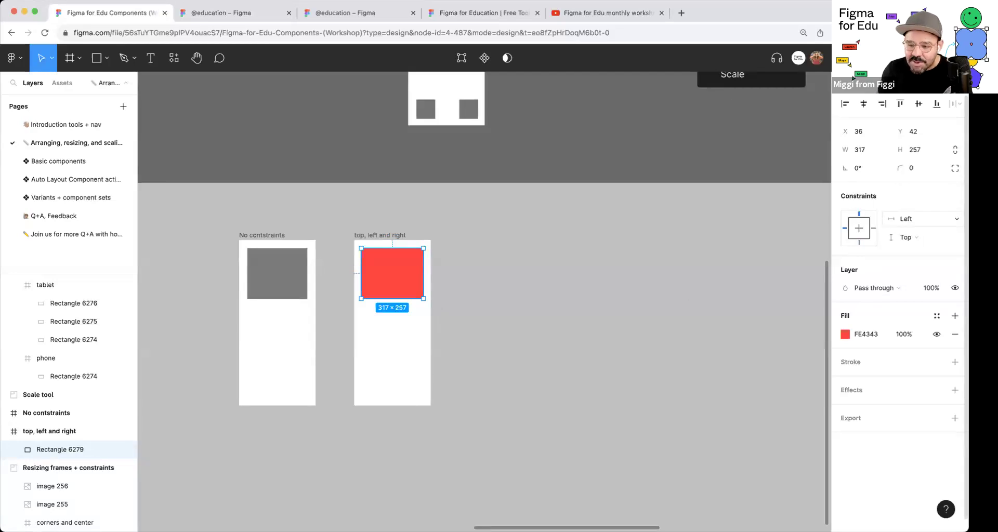
Step: Paste the Constraints panel screenshot onto the canvas and align it with the tops of the frames at about X 9216
{"action": "left_click", "coordinate": [589, 296]}
{"action": "key", "text": "super+v"}
{"action": "left_click_drag", "start_coordinate": [502, 313], "coordinate": [594, 373]}
{"action": "left_click_drag", "start_coordinate": [507, 350], "coordinate": [515, 297]}
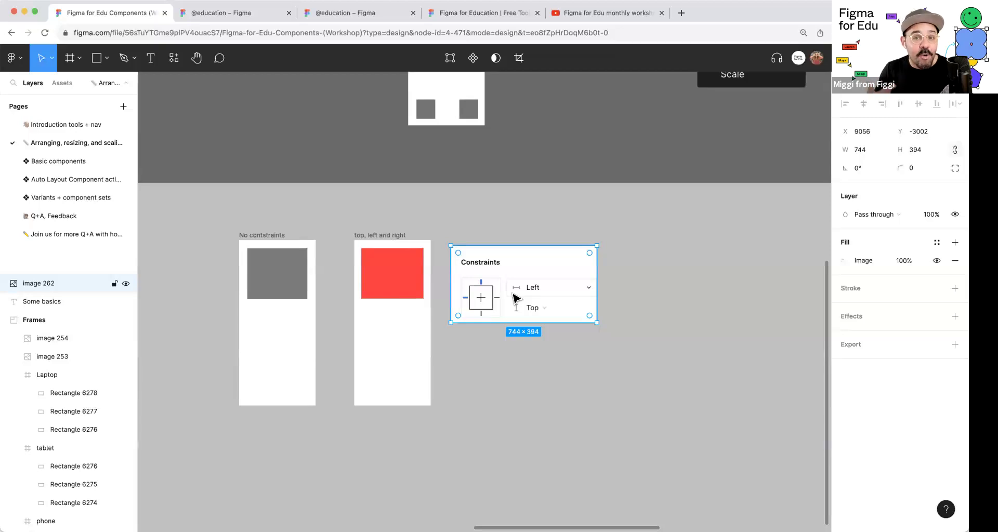
{"action": "left_click_drag", "start_coordinate": [514, 298], "coordinate": [545, 291]}
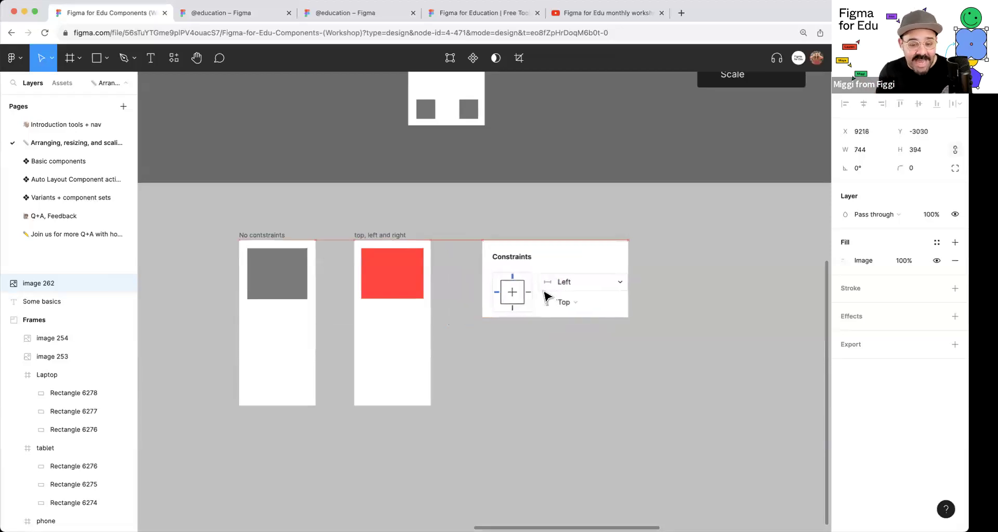
Step: Examine the red rectangle's own constraint settings against the pasted Constraints image
{"action": "left_click", "coordinate": [382, 235]}
{"action": "mouse_move", "coordinate": [431, 406]}
{"action": "left_mouse_down"}
{"action": "mouse_move", "coordinate": [466, 418]}
{"action": "mouse_move", "coordinate": [430, 406]}
{"action": "left_mouse_up"}
{"action": "left_click", "coordinate": [406, 281]}
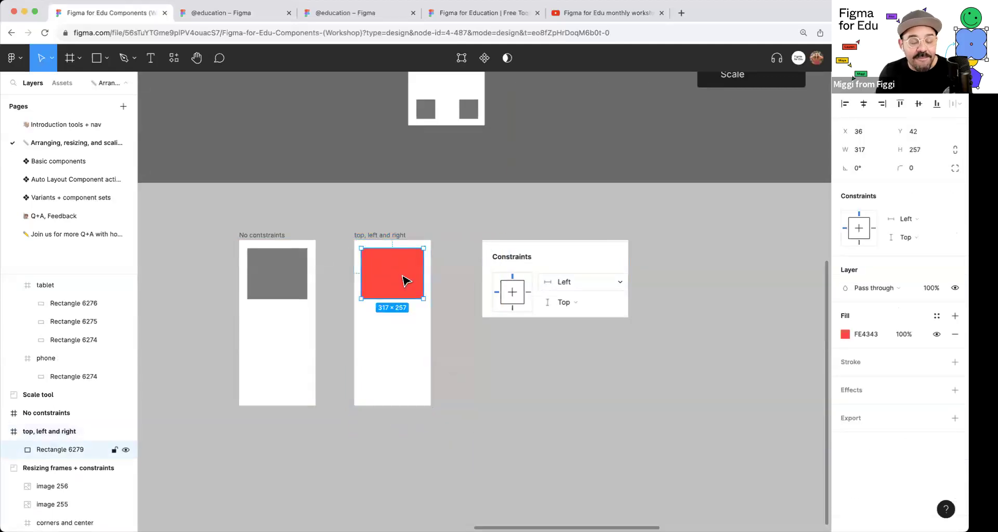
{"action": "left_click", "coordinate": [613, 287]}
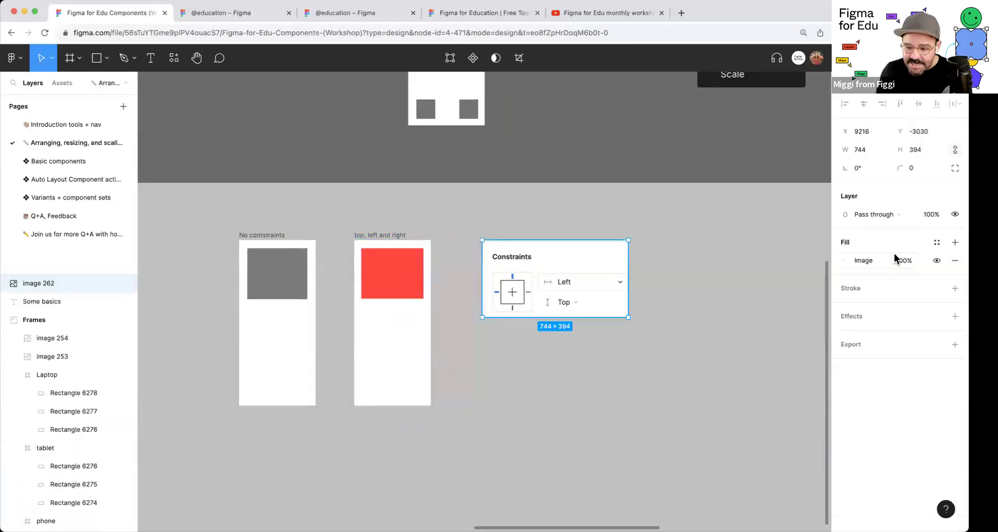
{"action": "left_click", "coordinate": [391, 275]}
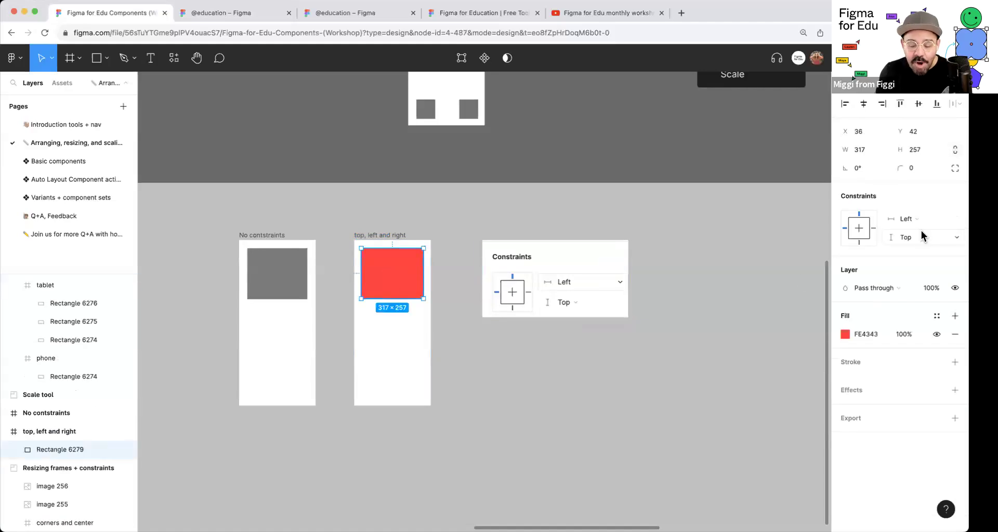
Step: Delete the pasted Constraints image from the canvas
{"action": "scroll", "coordinate": [432, 263], "scroll_direction": "up", "scroll_amount": 5}
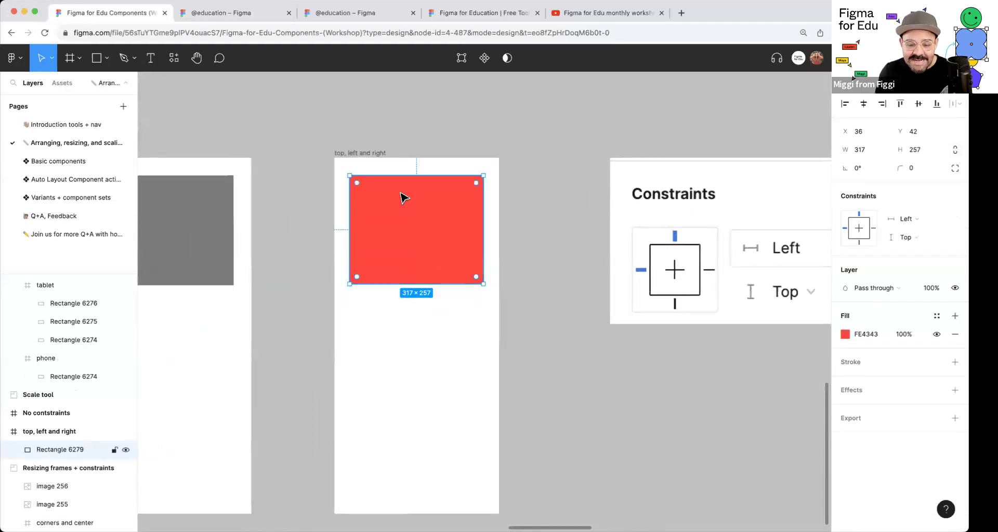
{"action": "left_click", "coordinate": [673, 202]}
{"action": "key", "text": "Delete"}
Step: Constrain the red rectangle to Left and right horizontally and Top vertically, and test this by resizing the "top, left and right" frame's width
{"action": "left_click", "coordinate": [406, 239]}
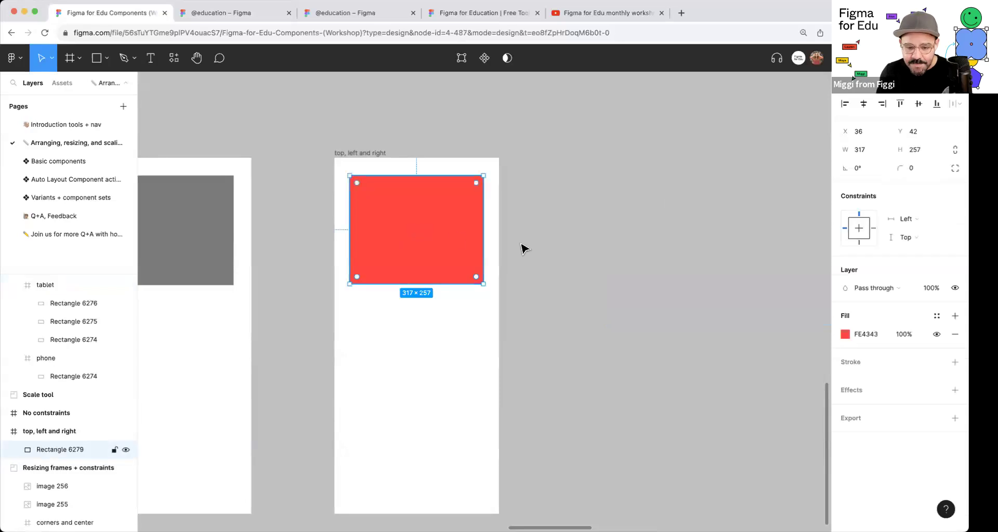
{"action": "left_click", "coordinate": [921, 219]}
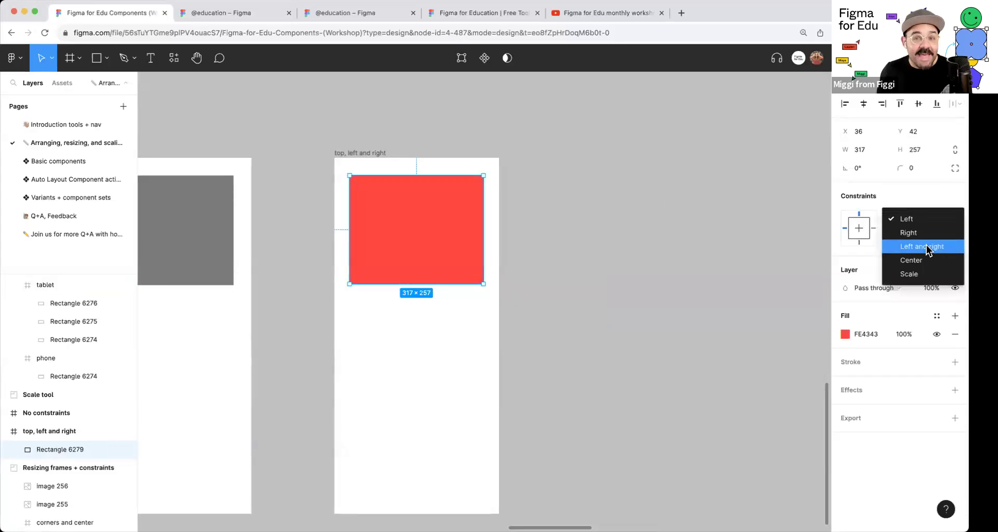
{"action": "left_click", "coordinate": [928, 247]}
{"action": "left_click", "coordinate": [926, 238]}
{"action": "left_click", "coordinate": [926, 238]}
{"action": "left_click", "coordinate": [631, 240]}
{"action": "left_click", "coordinate": [364, 153]}
{"action": "mouse_move", "coordinate": [501, 227]}
{"action": "left_mouse_down"}
{"action": "mouse_move", "coordinate": [708, 231]}
{"action": "mouse_move", "coordinate": [575, 229]}
{"action": "mouse_move", "coordinate": [664, 243]}
{"action": "mouse_move", "coordinate": [500, 228]}
{"action": "left_mouse_up"}
Step: Set the red rectangle's horizontal constraint to Right and test it by widening the "top, left and right" frame
{"action": "left_click", "coordinate": [453, 216]}
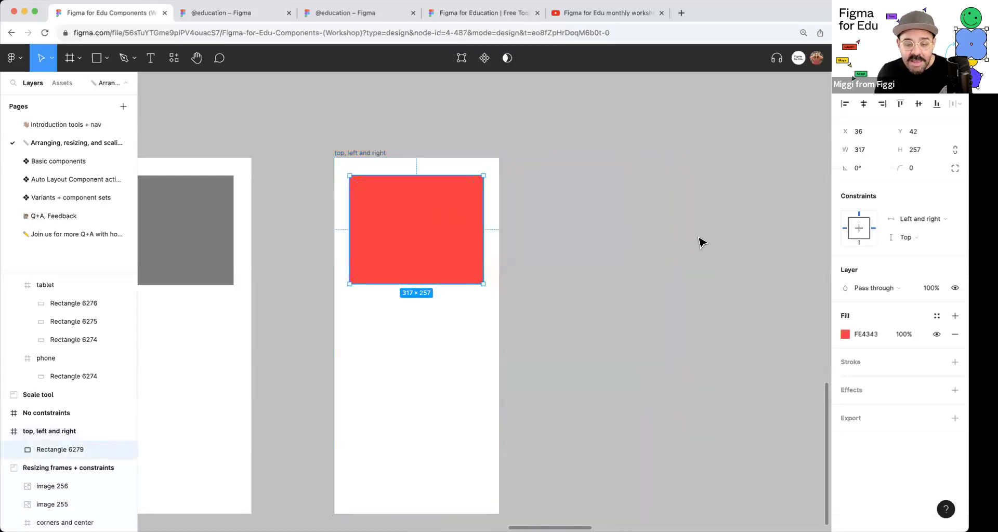
{"action": "left_click", "coordinate": [929, 217]}
{"action": "left_click", "coordinate": [925, 204]}
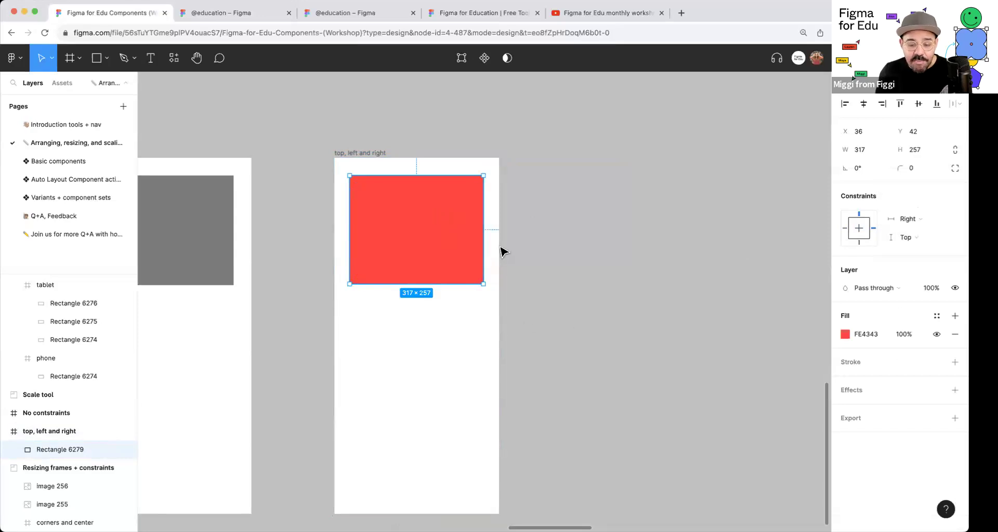
{"action": "key", "text": "Escape"}
{"action": "left_click_drag", "start_coordinate": [500, 258], "coordinate": [537, 256]}
Step: Move the "corners and center" frame out of its section to X 9197, Y -3030, beside the other two example frames
{"action": "scroll", "coordinate": [606, 203], "scroll_direction": "down", "scroll_amount": 8}
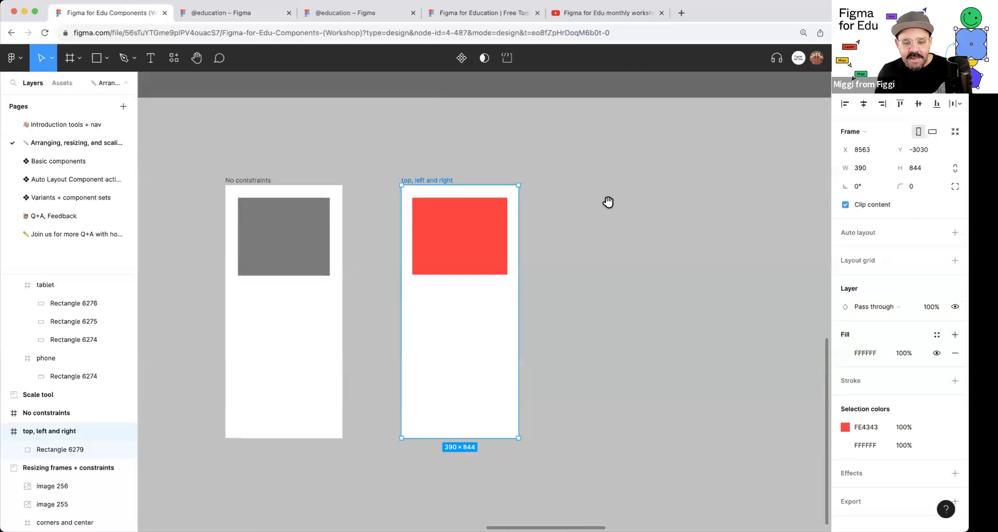
{"action": "left_click_drag", "start_coordinate": [510, 120], "coordinate": [541, 245]}
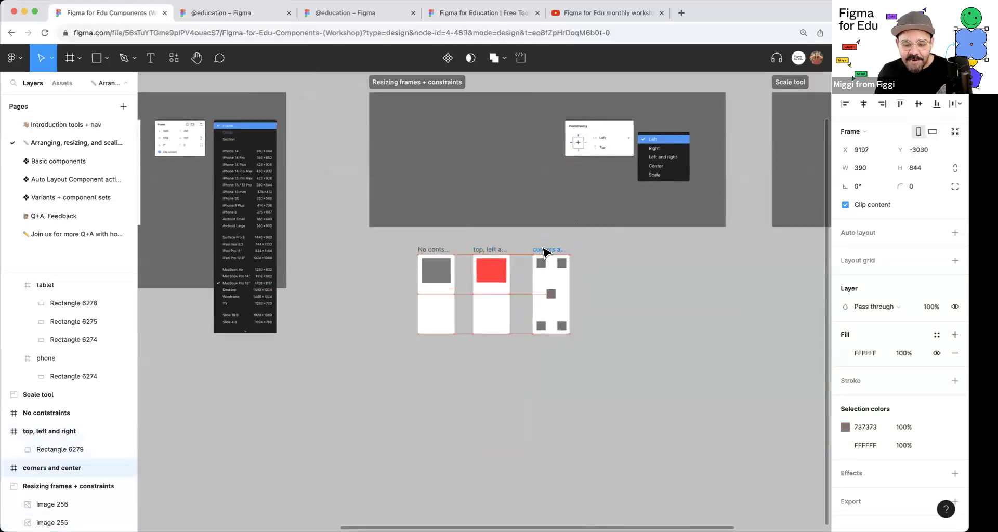
{"action": "scroll", "coordinate": [568, 267], "scroll_direction": "up", "scroll_amount": 6}
{"action": "scroll", "coordinate": [621, 229], "scroll_direction": "down", "scroll_amount": 3}
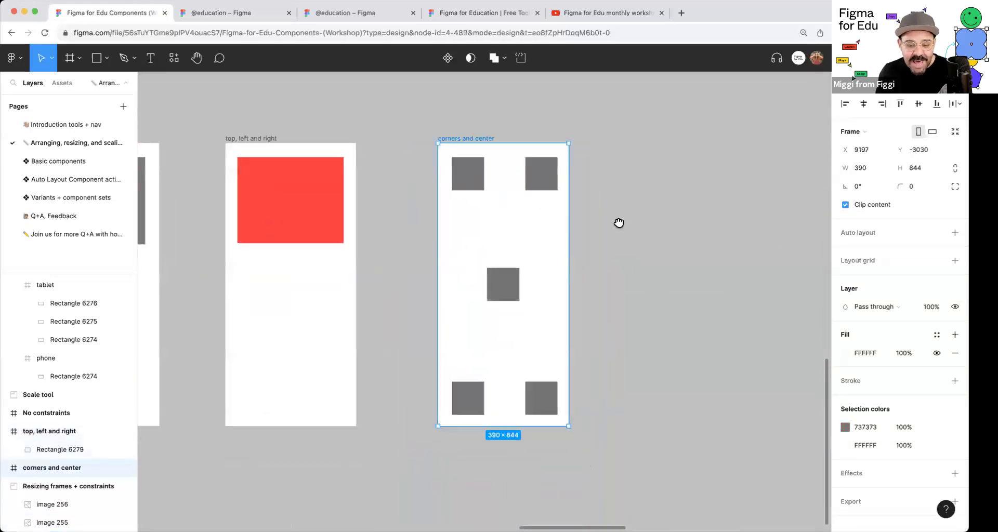
Step: Examine the constraint settings of the corner and center squares in the "corners and center" frame
{"action": "left_click", "coordinate": [459, 161]}
{"action": "left_click", "coordinate": [515, 163]}
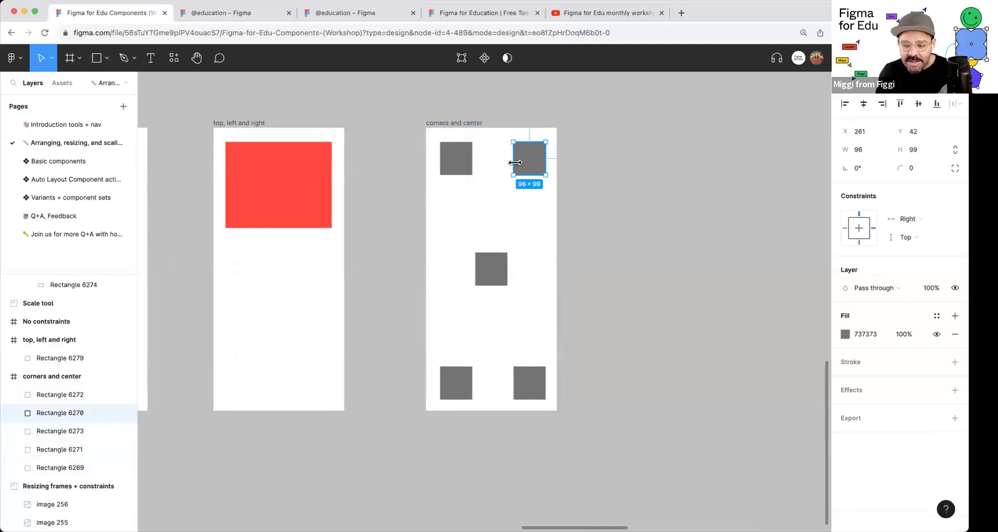
{"action": "left_click", "coordinate": [489, 258]}
{"action": "left_click", "coordinate": [458, 374]}
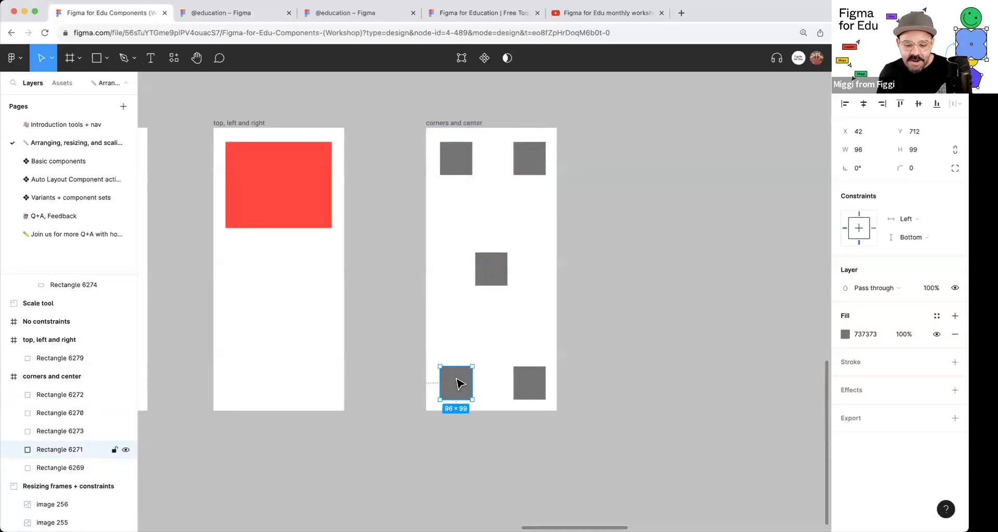
{"action": "left_click", "coordinate": [533, 384]}
{"action": "left_click", "coordinate": [641, 307]}
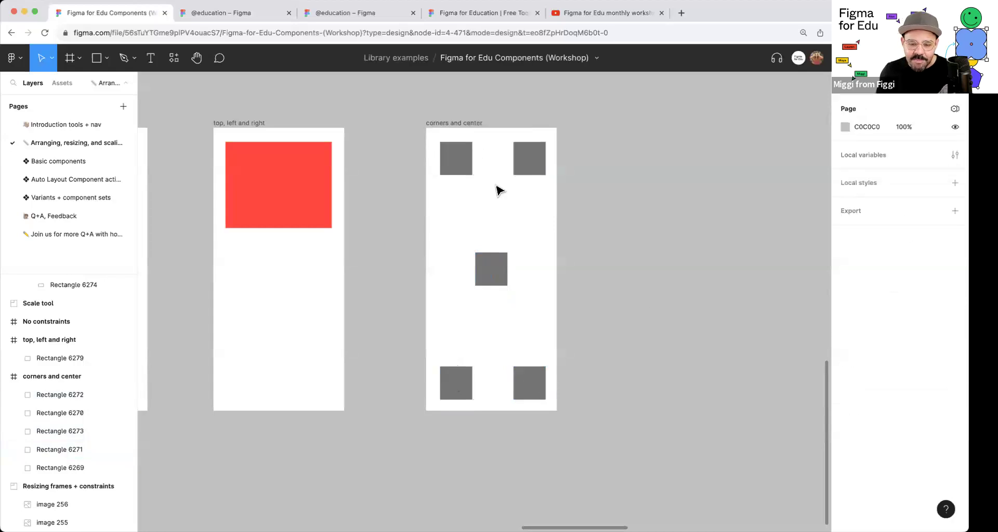
{"action": "left_click", "coordinate": [465, 376]}
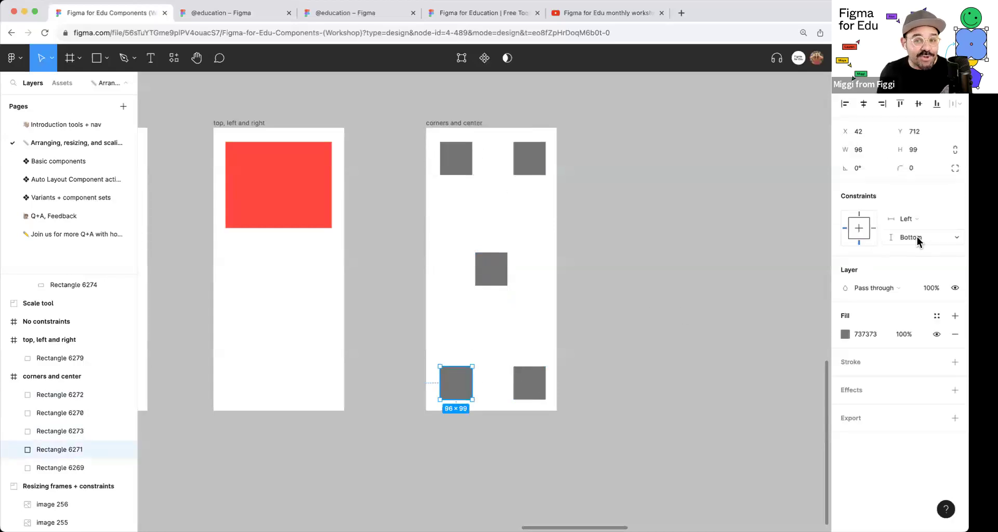
{"action": "left_click", "coordinate": [523, 389]}
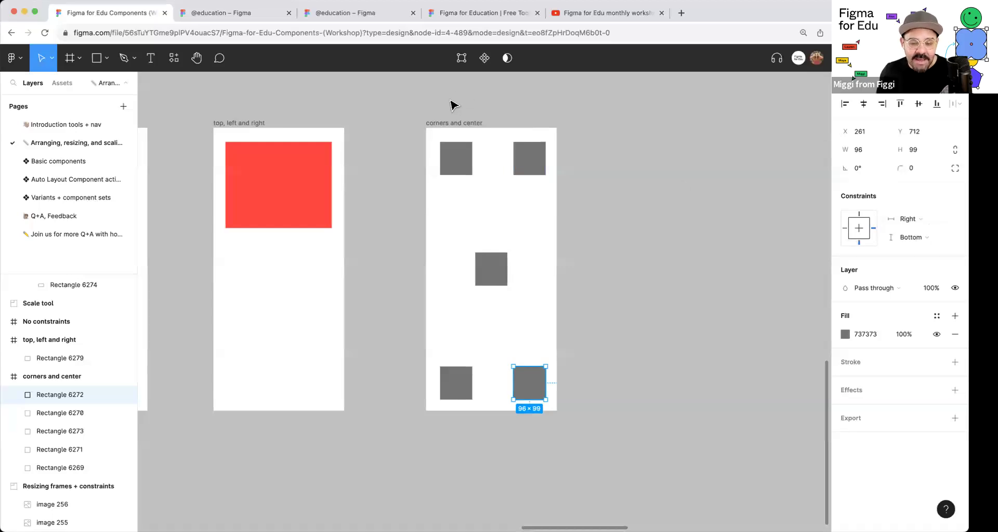
Step: Resize the "corners and center" frame to about 443 wide, keeping its height at 844, to test the squares' constraints
{"action": "left_click", "coordinate": [456, 126]}
{"action": "left_click_drag", "start_coordinate": [609, 462], "coordinate": [575, 412]}
{"action": "scroll", "coordinate": [591, 256], "scroll_direction": "down", "scroll_amount": 3}
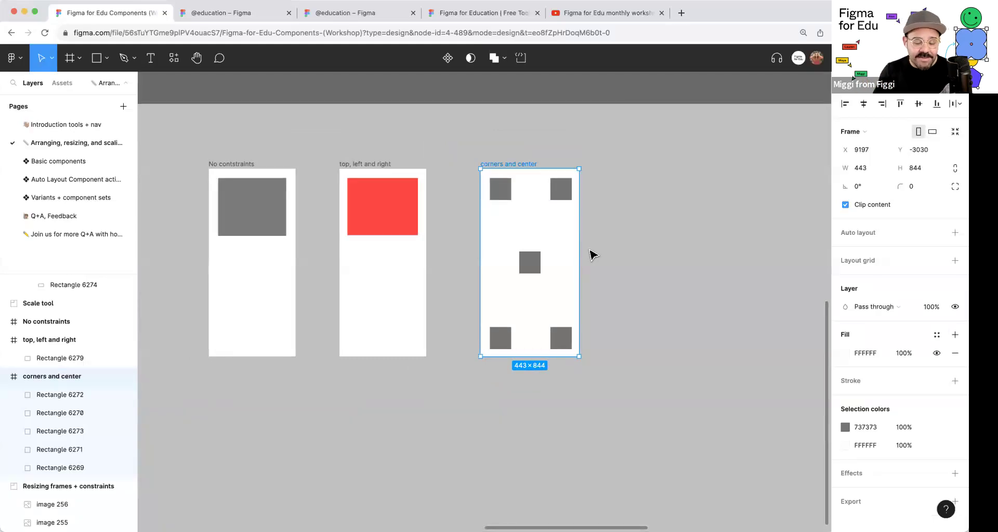
Step: Draw a frame of about 795 × 964 in the empty area of the "Scale tool" section
{"action": "scroll", "coordinate": [593, 258], "scroll_direction": "up", "scroll_amount": 5}
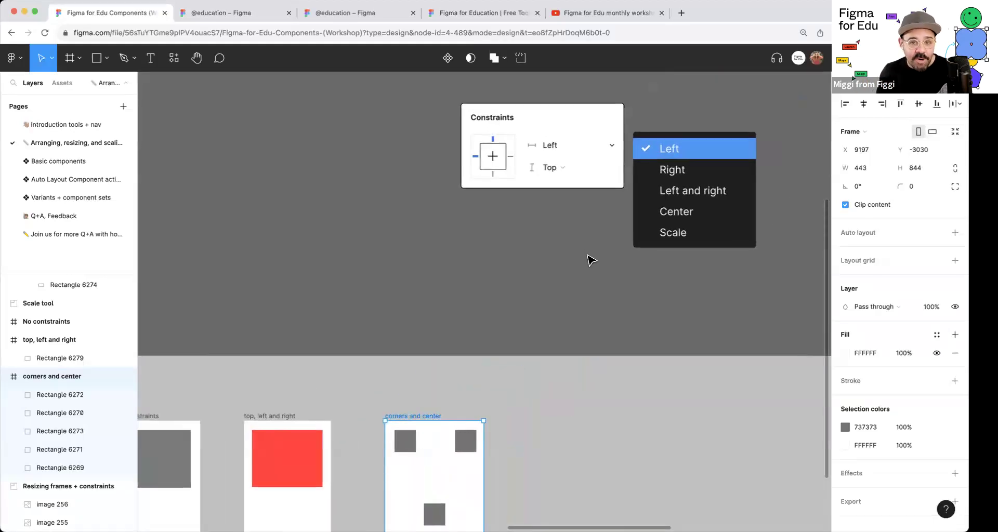
{"action": "scroll", "coordinate": [590, 258], "scroll_direction": "down", "scroll_amount": 5}
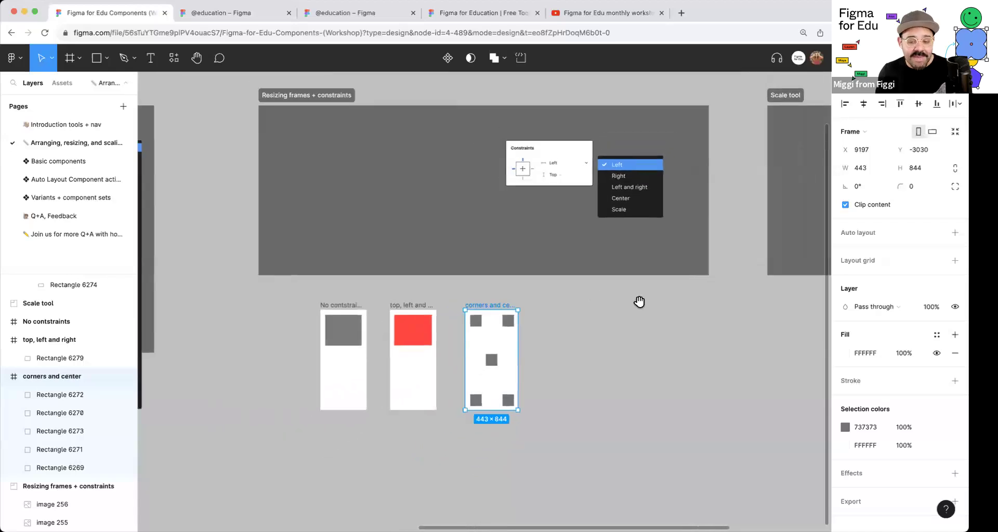
{"action": "scroll", "coordinate": [634, 292], "scroll_direction": "right", "scroll_amount": 6}
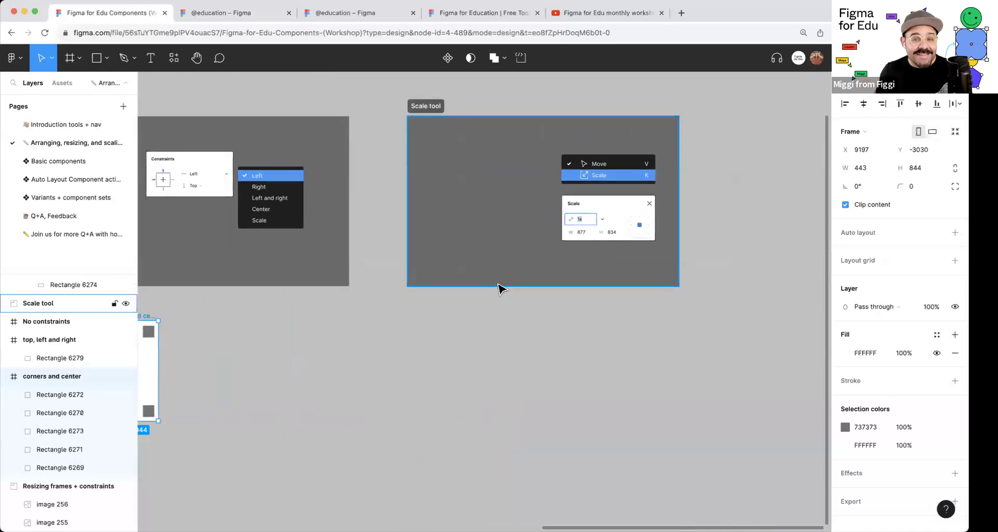
{"action": "scroll", "coordinate": [491, 300], "scroll_direction": "up", "scroll_amount": 2}
{"action": "scroll", "coordinate": [485, 170], "scroll_direction": "up", "scroll_amount": 5}
{"action": "key", "text": "r"}
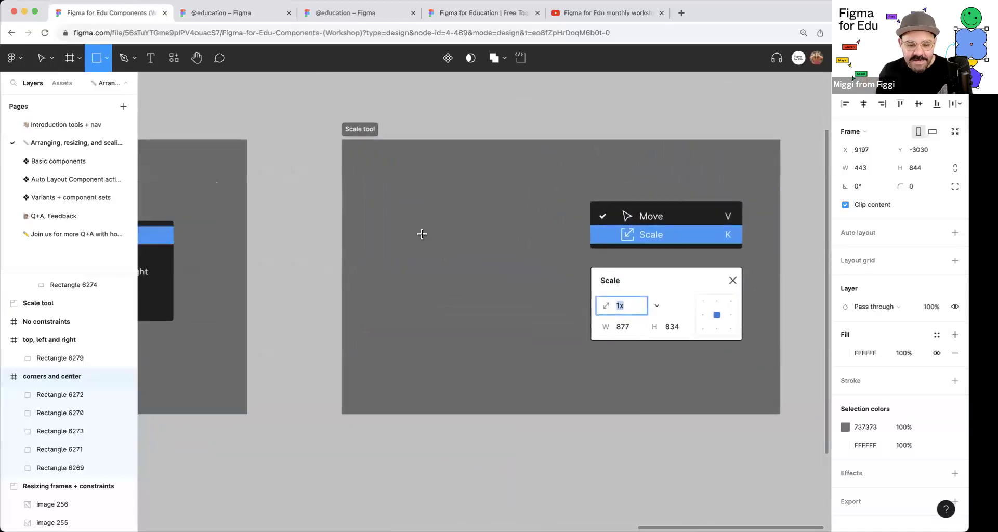
{"action": "key", "text": "f"}
{"action": "left_click_drag", "start_coordinate": [381, 189], "coordinate": [533, 375]}
Step: Draw a rectangle of about 661 × 468 in the upper part of Frame 1 and round its corners to 71
{"action": "key", "text": "r"}
{"action": "mouse_move", "coordinate": [393, 203]}
{"action": "left_mouse_down"}
{"action": "mouse_move", "coordinate": [520, 293]}
{"action": "mouse_move", "coordinate": [506, 281]}
{"action": "left_mouse_up"}
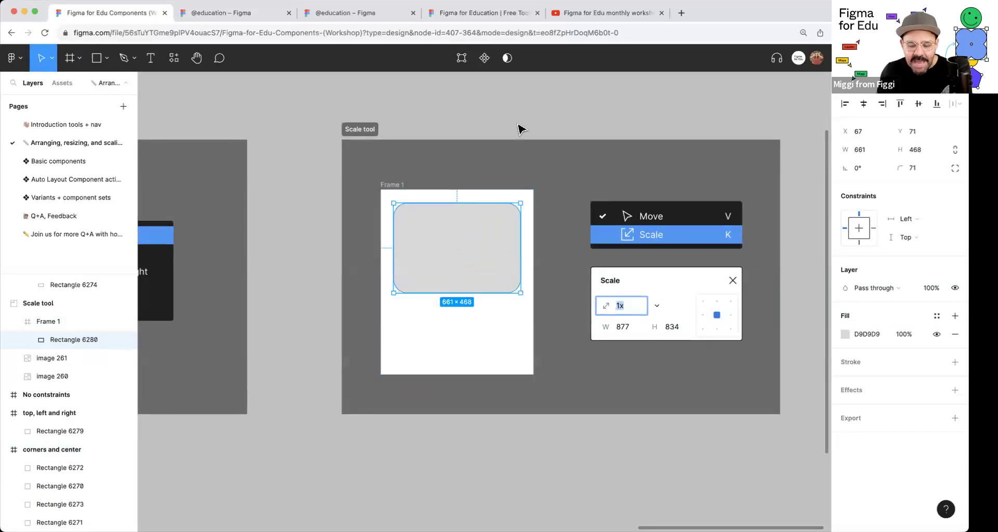
{"action": "left_click", "coordinate": [518, 127]}
Step: Add the text "Title" below the rounded rectangle in Frame 1 and enlarge its font size to 103
{"action": "key", "text": "t"}
{"action": "left_click", "coordinate": [405, 311]}
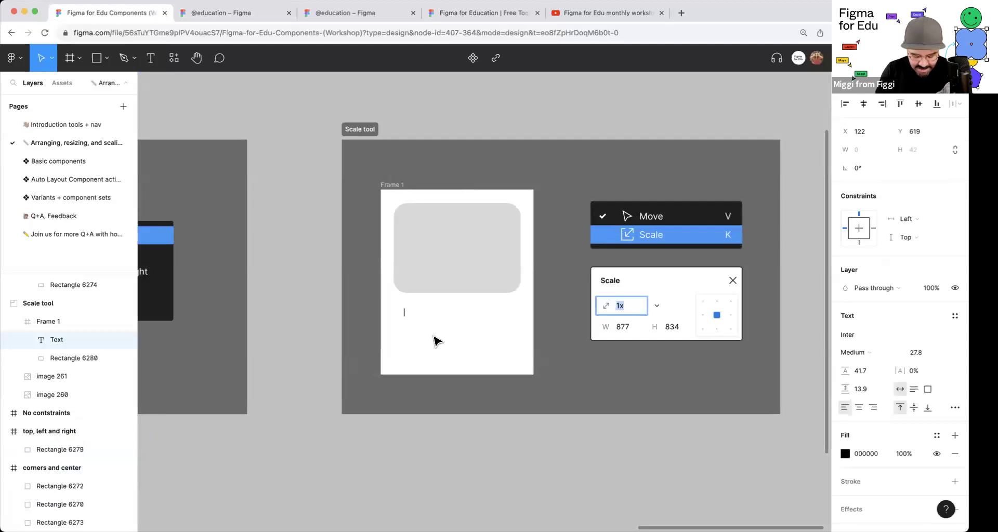
{"action": "type", "text": "Title"}
{"action": "key", "text": "Escape"}
{"action": "left_click", "coordinate": [427, 452]}
{"action": "key", "text": "ctrl+z"}
{"action": "left_click_drag", "start_coordinate": [920, 359], "coordinate": [941, 359]}
Step: Duplicate the "Title" text directly below itself at Y 789 and open the copy for text editing
{"action": "left_click", "coordinate": [457, 339]}
{"action": "left_click", "coordinate": [429, 326]}
{"action": "left_click_drag", "start_coordinate": [429, 326], "coordinate": [430, 357]}
{"action": "key", "text": "Return"}
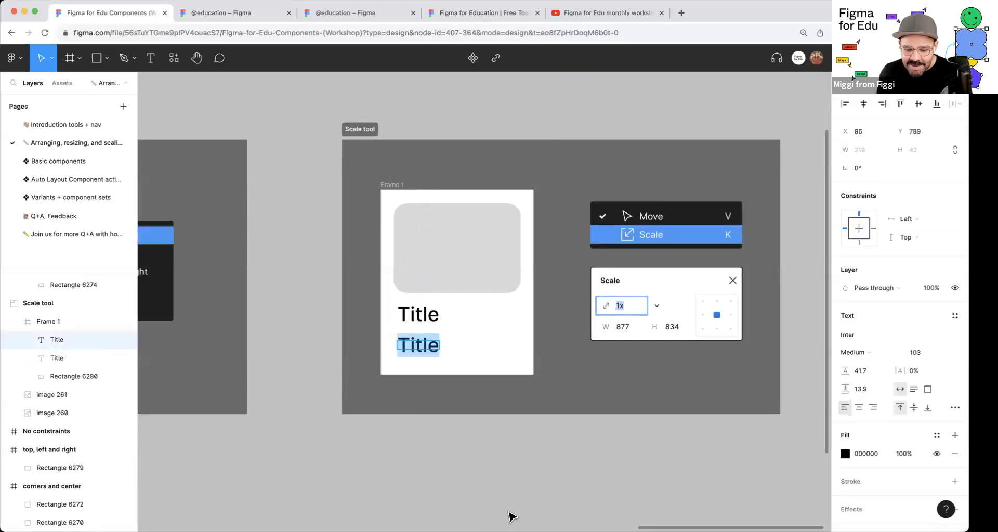
Step: Set the upper "Title" text to auto height and its line height to Auto
{"action": "left_click", "coordinate": [430, 313]}
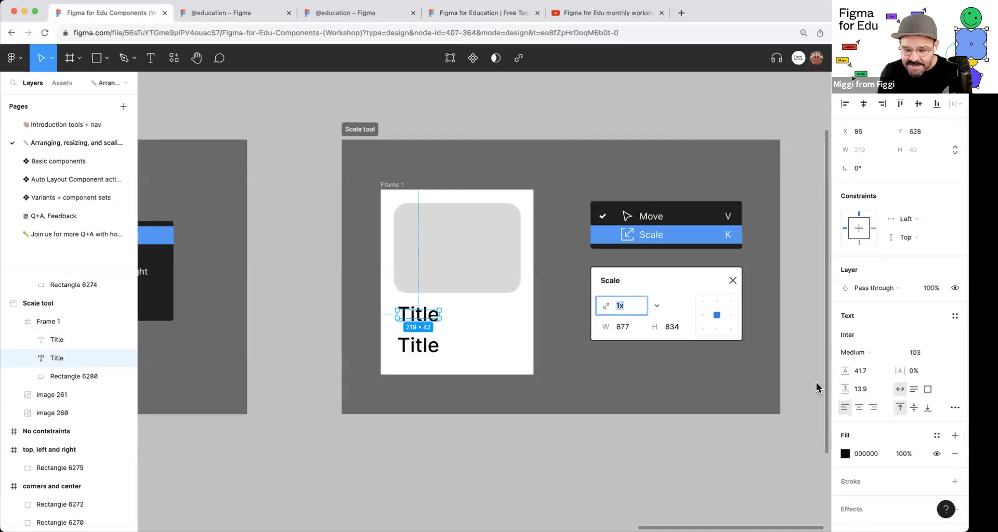
{"action": "left_click", "coordinate": [914, 390]}
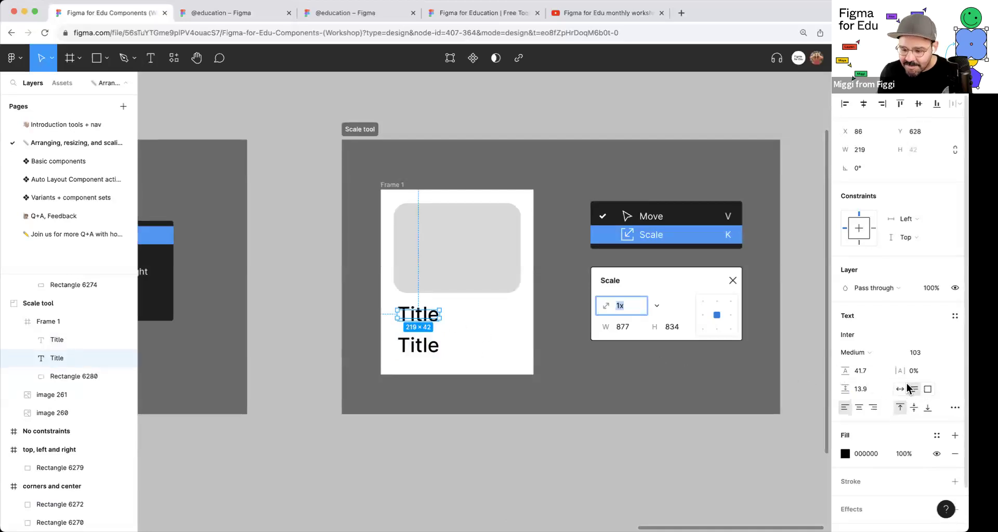
{"action": "type", "text": "auto"}
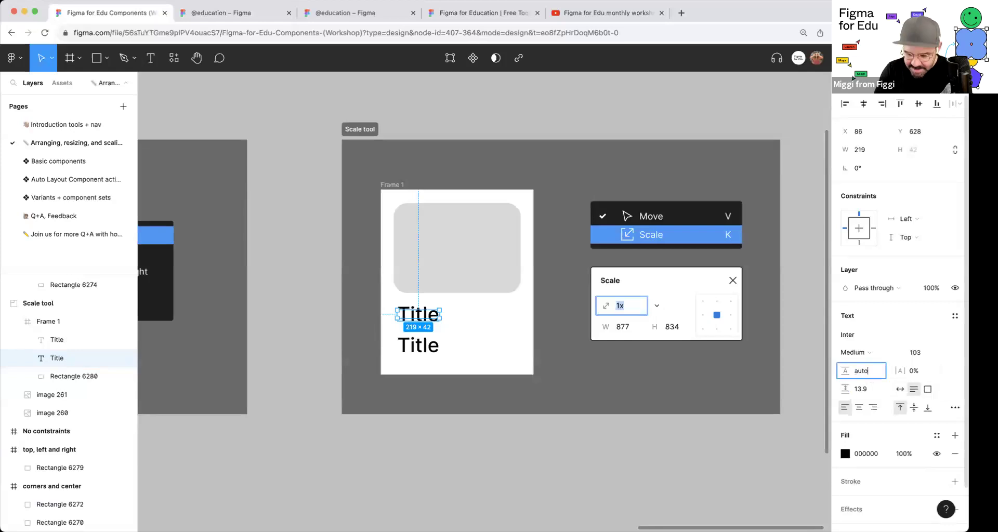
{"action": "key", "text": "Return"}
{"action": "left_click", "coordinate": [421, 481]}
Step: Reduce the lower "Title" text to font size 48 and move it closer under the heading at X 94, Y 771
{"action": "left_click", "coordinate": [418, 322]}
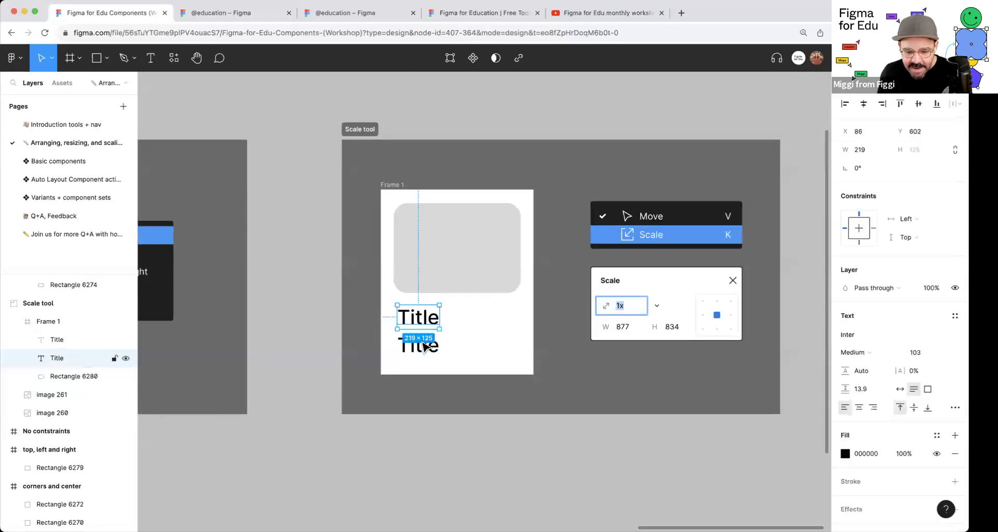
{"action": "left_click", "coordinate": [419, 345]}
{"action": "left_click_drag", "start_coordinate": [923, 358], "coordinate": [878, 356]}
{"action": "left_click", "coordinate": [525, 463]}
{"action": "left_click_drag", "start_coordinate": [411, 345], "coordinate": [414, 341]}
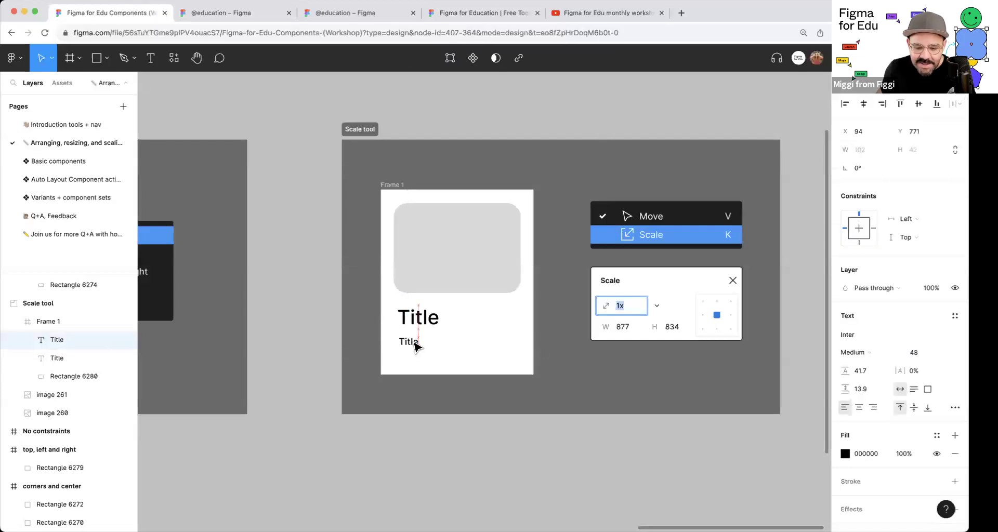
Step: Try resizing Frame 1 from its lower-right corner with the Move tool
{"action": "left_click", "coordinate": [384, 186]}
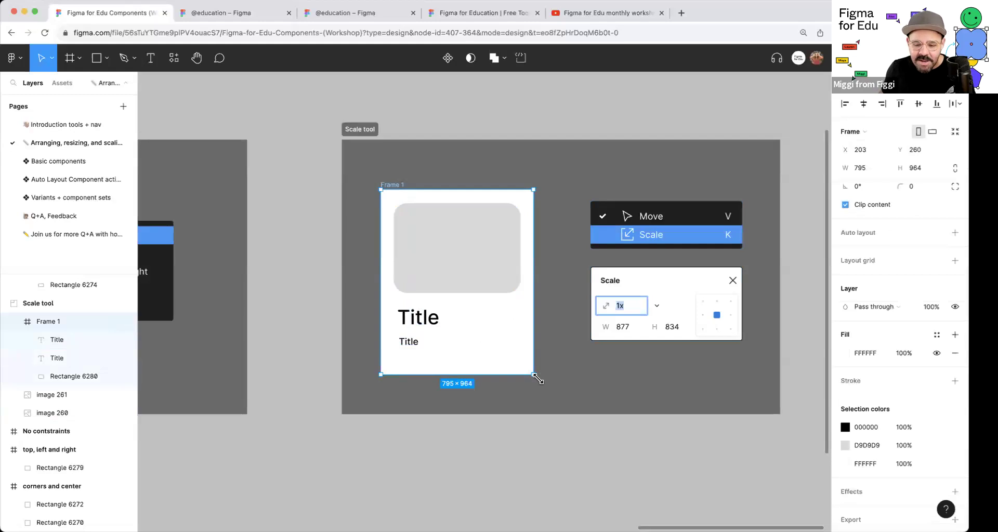
{"action": "left_click_drag", "start_coordinate": [529, 369], "coordinate": [539, 396]}
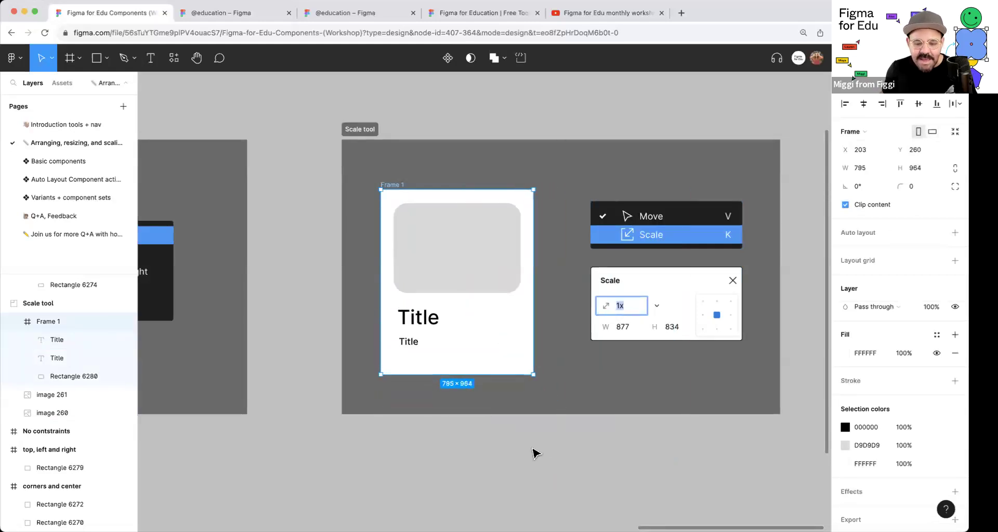
{"action": "scroll", "coordinate": [534, 453], "scroll_direction": "down", "scroll_amount": 3}
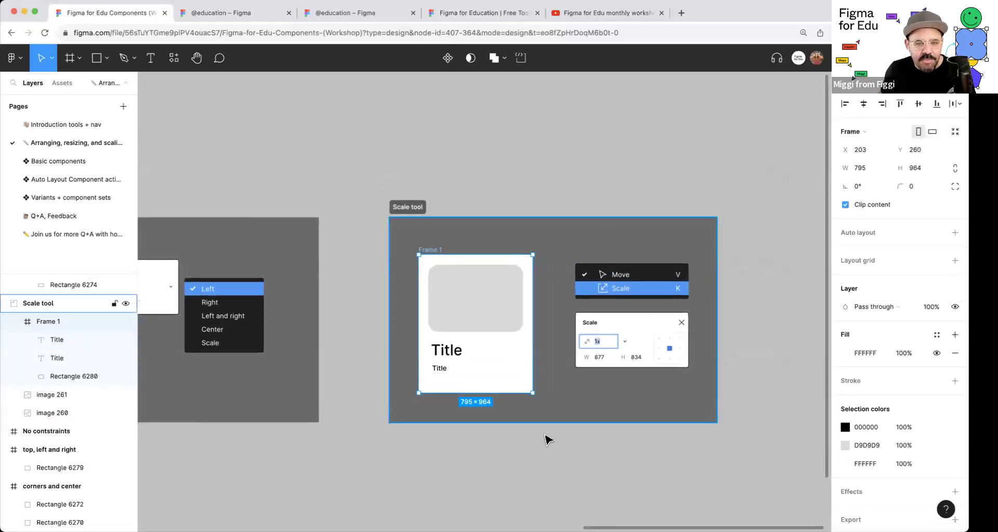
Step: Activate the Scale tool with Frame 1 selected in the "Scale tool" section
{"action": "left_click", "coordinate": [547, 453]}
{"action": "left_click_drag", "start_coordinate": [546, 454], "coordinate": [503, 377]}
{"action": "left_click", "coordinate": [390, 175]}
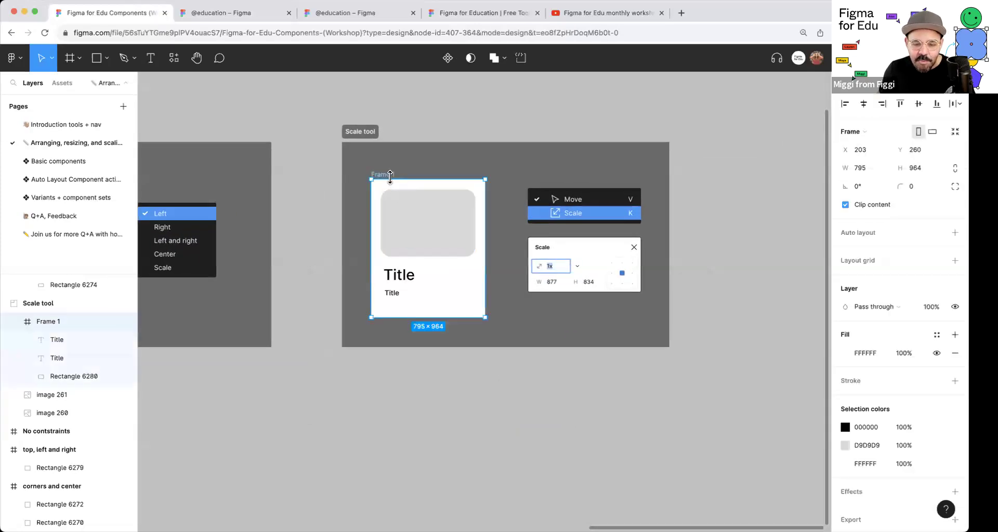
{"action": "left_click", "coordinate": [54, 59]}
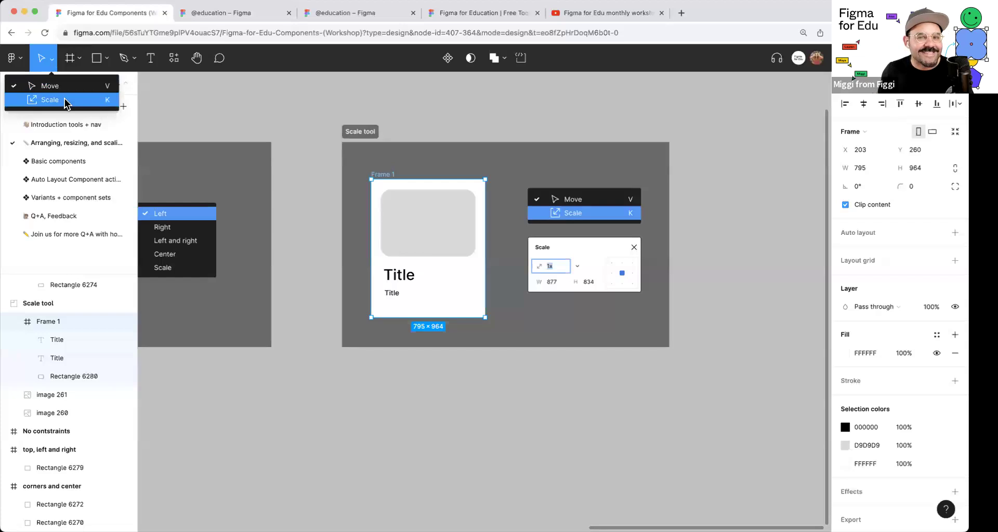
{"action": "left_click", "coordinate": [107, 103]}
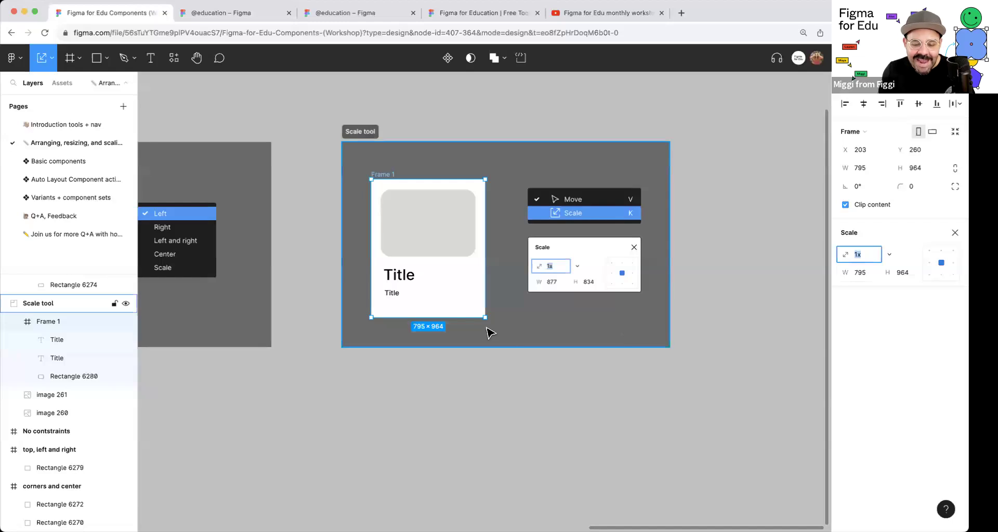
Step: Try scaling Frame 1 and its contents smaller and larger from the lower-right corner
{"action": "mouse_move", "coordinate": [484, 317]}
{"action": "left_mouse_down"}
{"action": "mouse_move", "coordinate": [560, 403]}
{"action": "mouse_move", "coordinate": [456, 289]}
{"action": "mouse_move", "coordinate": [550, 396]}
{"action": "mouse_move", "coordinate": [470, 329]}
{"action": "left_mouse_up"}
{"action": "key", "text": "Escape"}
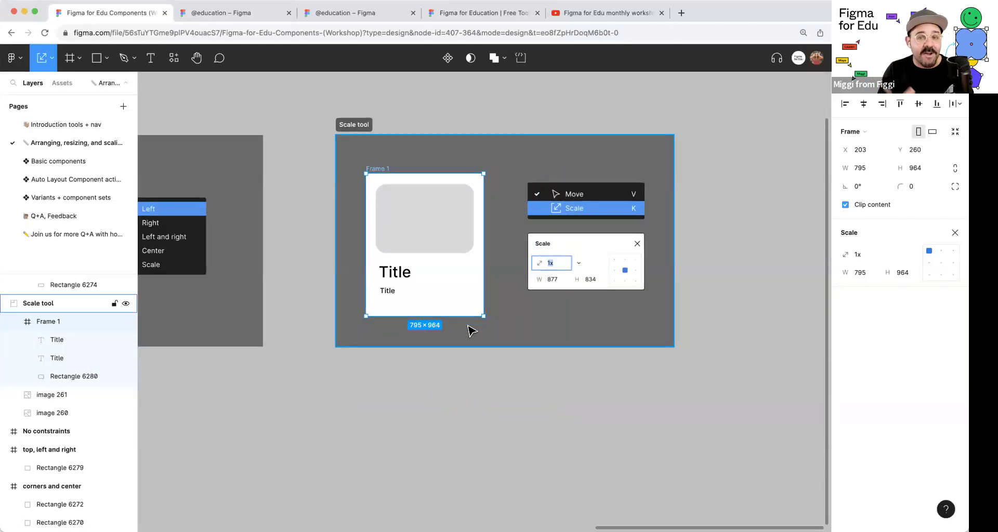
{"action": "left_click_drag", "start_coordinate": [482, 316], "coordinate": [568, 413]}
{"action": "key", "text": "Escape"}
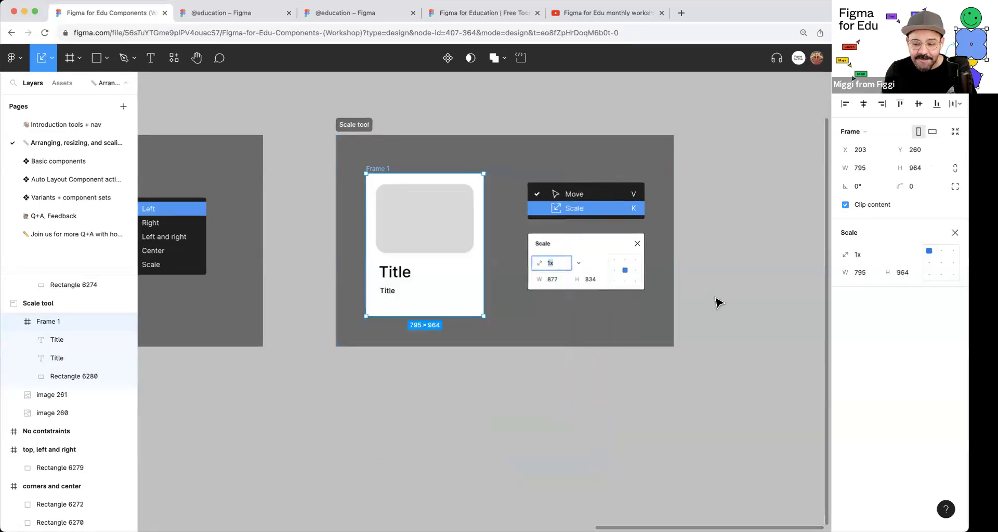
Step: Scale Frame 1 numerically, trying a width of 400 and a height of 600 before settling on a height of 824
{"action": "left_click", "coordinate": [870, 274]}
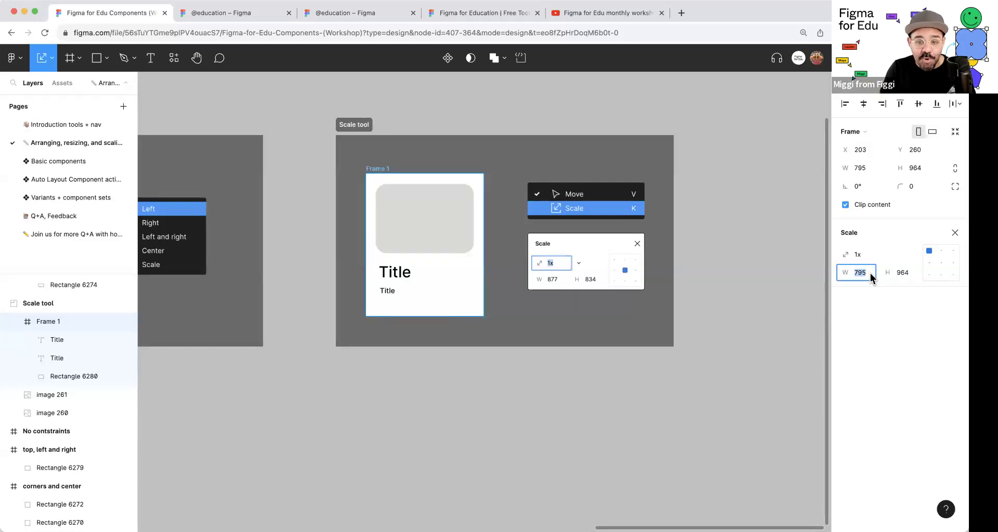
{"action": "left_click", "coordinate": [865, 278]}
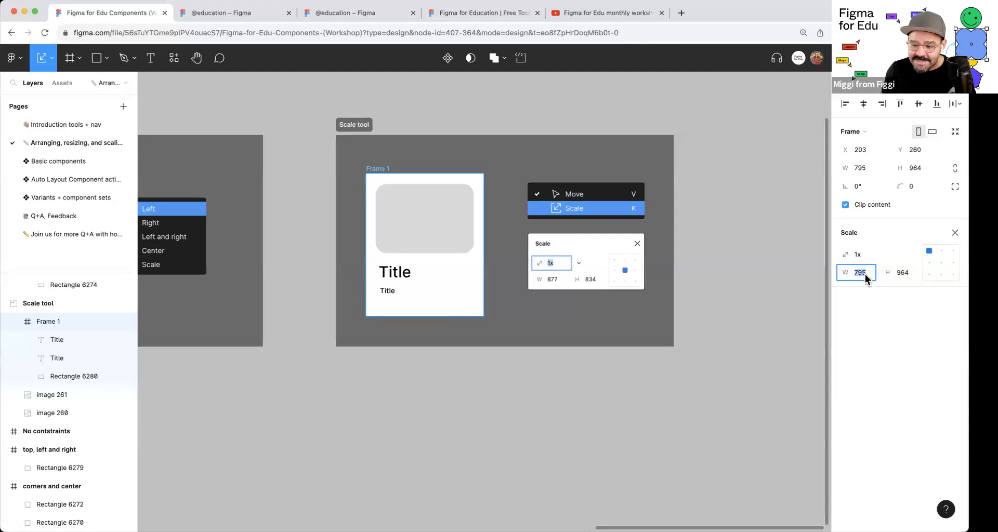
{"action": "type", "text": "400"}
{"action": "key", "text": "Return"}
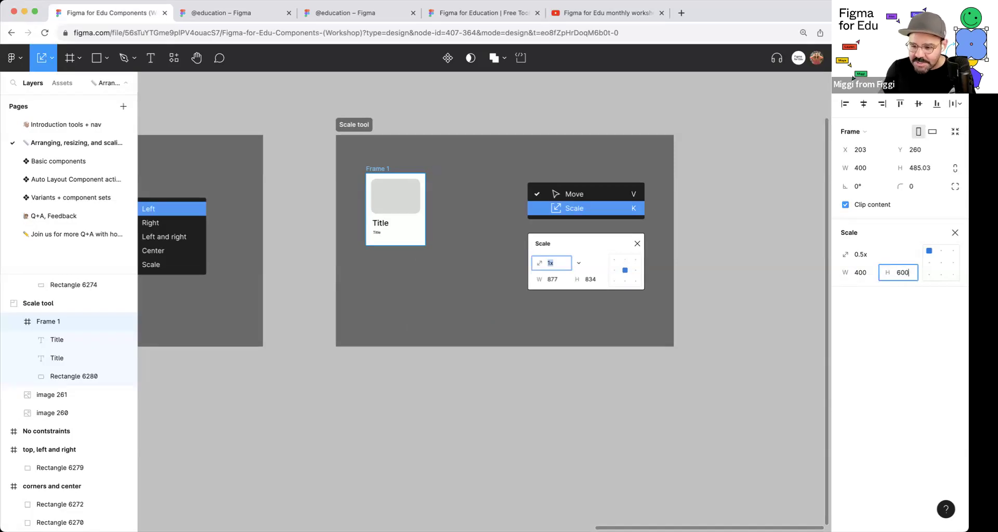
{"action": "key", "text": "Return"}
{"action": "left_click_drag", "start_coordinate": [888, 273], "coordinate": [808, 290]}
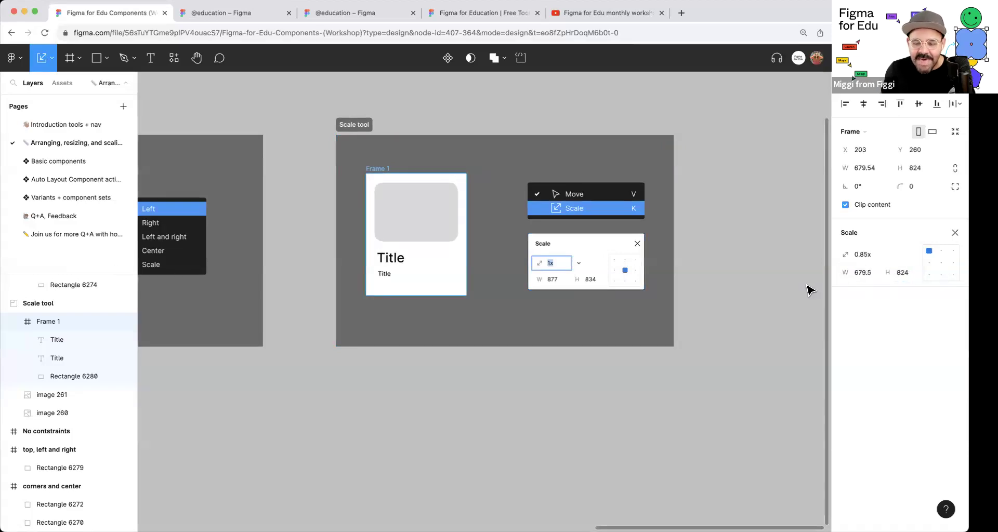
Step: Set the scale anchor to Frame 1's lower-right corner, and move the frame back to X 203, Y 260
{"action": "left_click", "coordinate": [953, 275]}
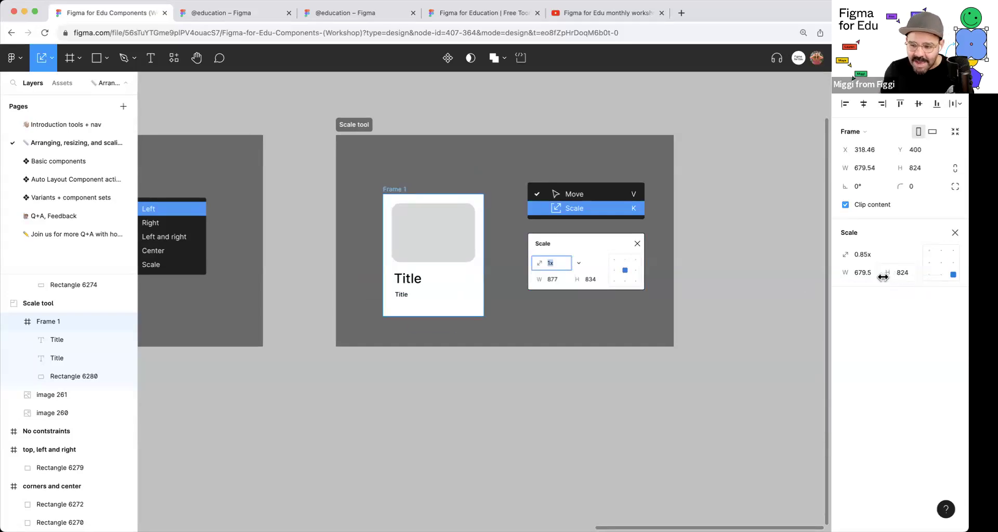
{"action": "left_click", "coordinate": [649, 365]}
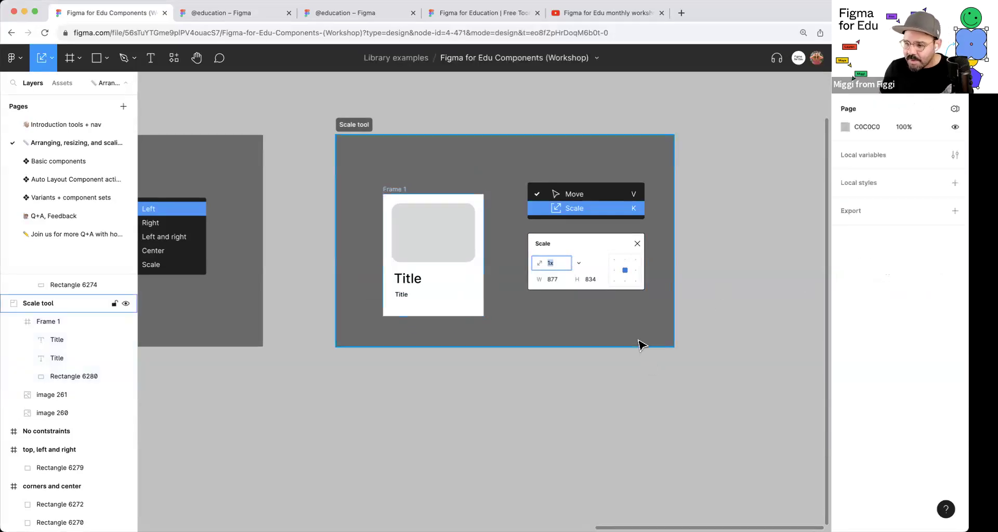
{"action": "left_click_drag", "start_coordinate": [465, 257], "coordinate": [448, 236]}
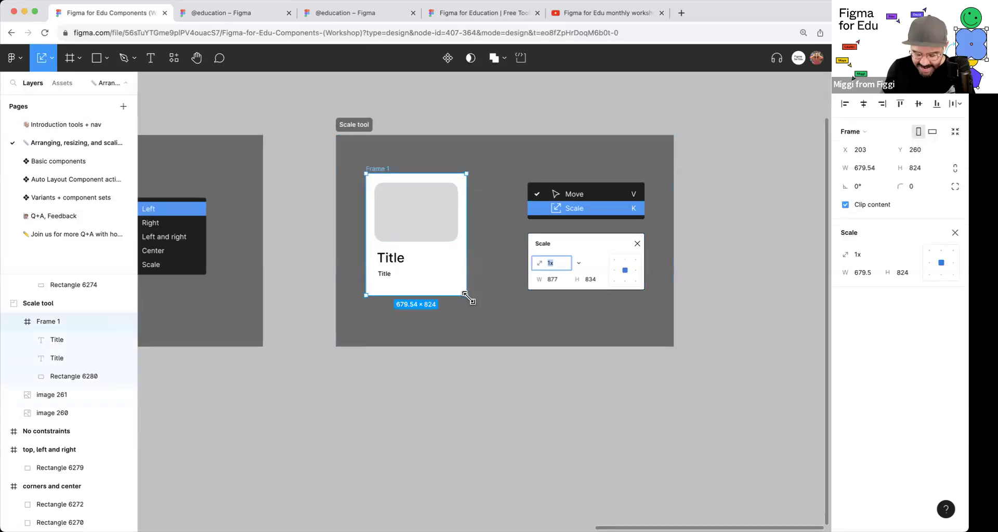
Step: Try enlarging Frame 1 from its lower-right corner to check the heading's font size, and undo the scaling
{"action": "left_click_drag", "start_coordinate": [468, 297], "coordinate": [627, 485]}
{"action": "key", "text": "Escape"}
{"action": "left_click", "coordinate": [457, 393]}
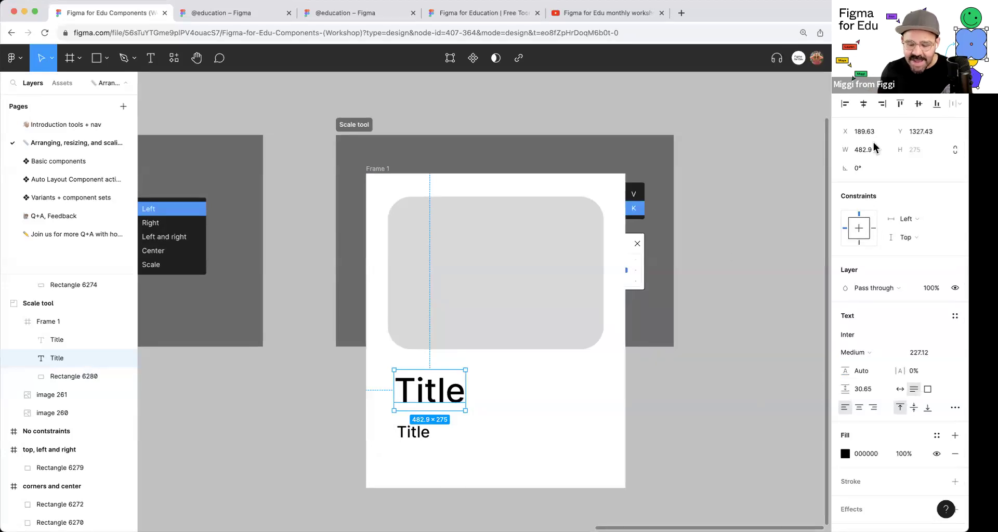
{"action": "left_click", "coordinate": [717, 345]}
{"action": "key", "text": "super+z"}
{"action": "left_click", "coordinate": [726, 349]}
Step: Revisit the constraints examples and try resizing the "corners and center" frame from its lower-right corner
{"action": "scroll", "coordinate": [568, 361], "scroll_direction": "left", "scroll_amount": 2}
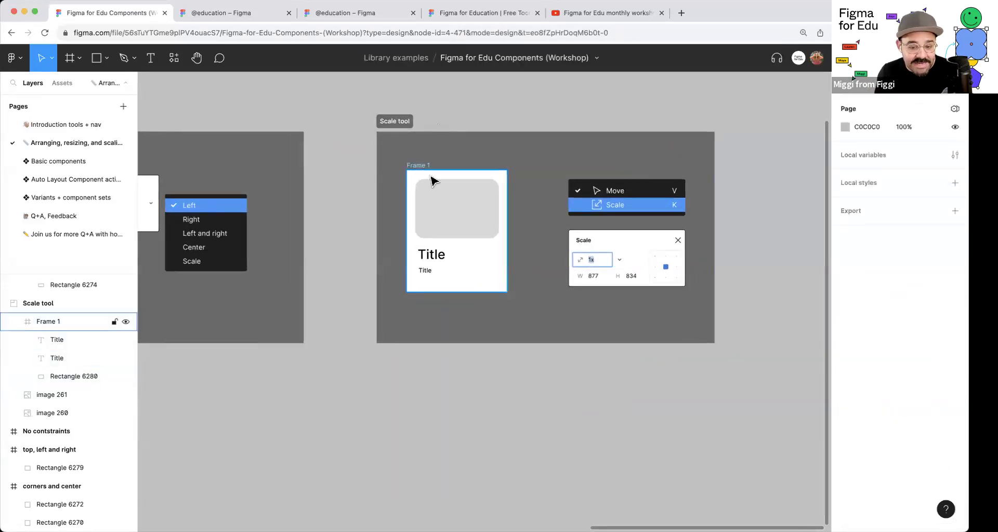
{"action": "scroll", "coordinate": [655, 279], "scroll_direction": "left", "scroll_amount": 8}
{"action": "scroll", "coordinate": [655, 278], "scroll_direction": "down", "scroll_amount": 2}
{"action": "left_click", "coordinate": [416, 337]}
{"action": "left_click_drag", "start_coordinate": [435, 401], "coordinate": [552, 430]}
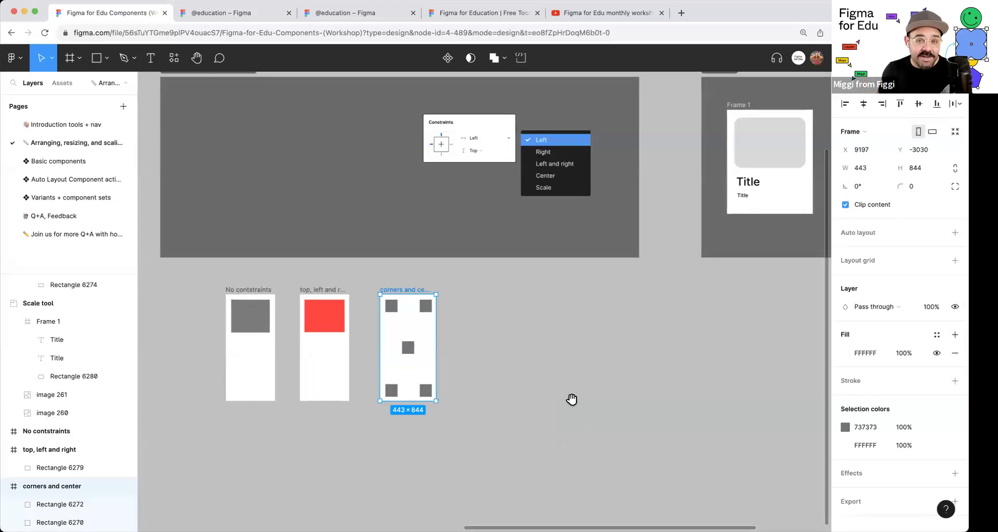
{"action": "scroll", "coordinate": [570, 400], "scroll_direction": "right", "scroll_amount": 3}
{"action": "scroll", "coordinate": [570, 401], "scroll_direction": "up", "scroll_amount": 1}
{"action": "scroll", "coordinate": [520, 310], "scroll_direction": "right", "scroll_amount": 4}
{"action": "scroll", "coordinate": [520, 310], "scroll_direction": "up", "scroll_amount": 1}
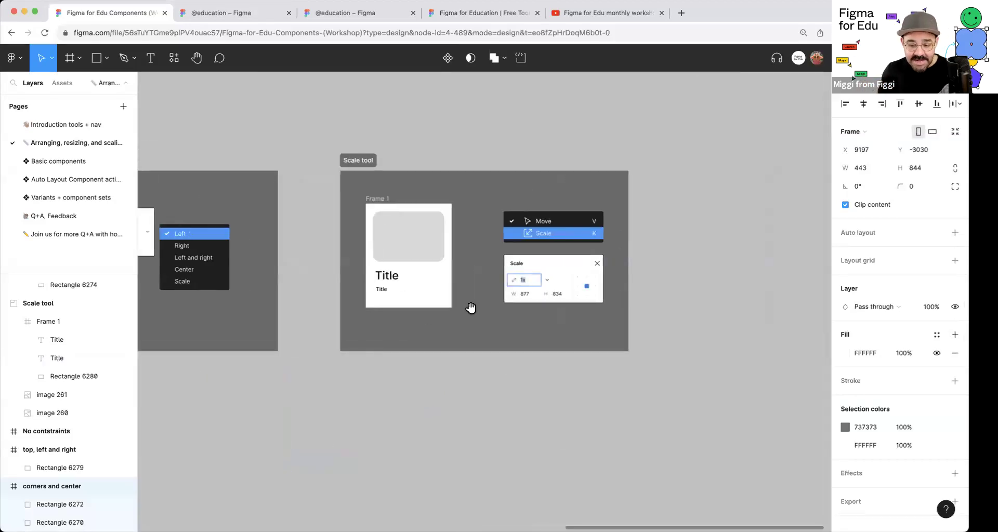
Step: Open the Basic components page and view its "Make a reusable component" section
{"action": "left_click", "coordinate": [81, 162]}
{"action": "scroll", "coordinate": [450, 187], "scroll_direction": "up", "scroll_amount": 5}
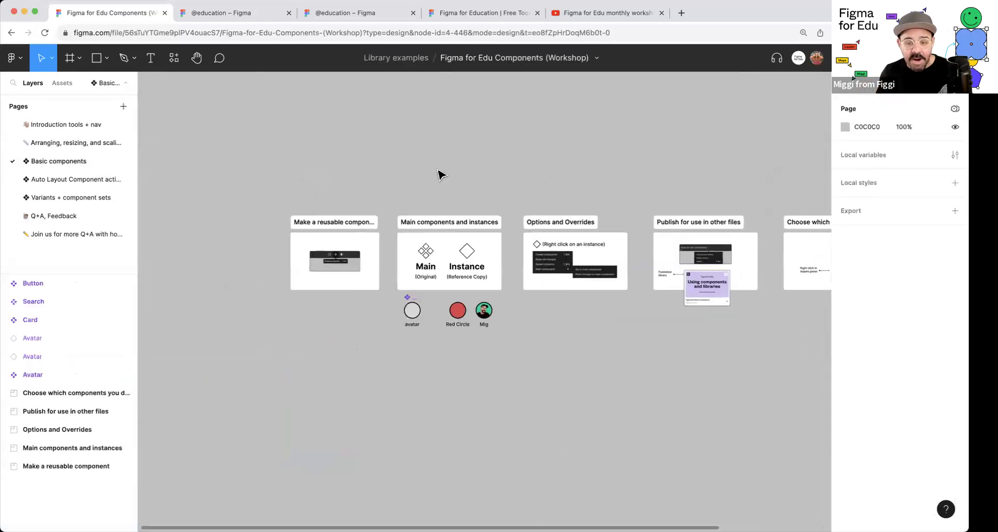
{"action": "scroll", "coordinate": [322, 213], "scroll_direction": "up", "scroll_amount": 2}
{"action": "scroll", "coordinate": [363, 203], "scroll_direction": "down", "scroll_amount": 3}
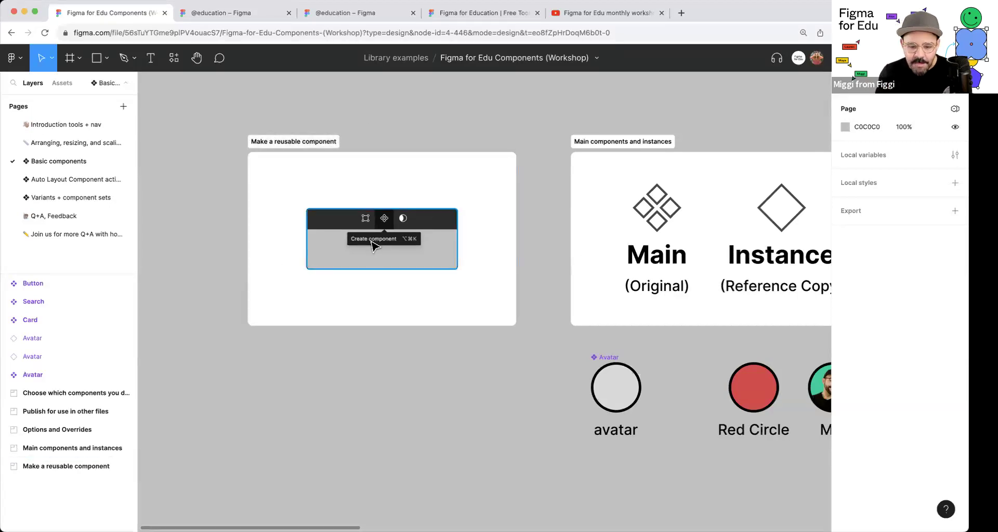
{"action": "scroll", "coordinate": [373, 245], "scroll_direction": "up", "scroll_amount": 2}
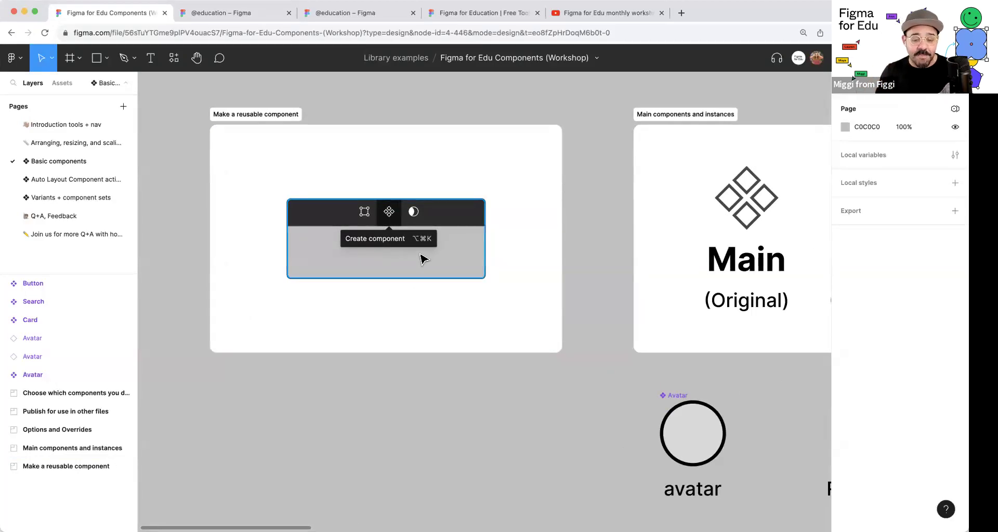
{"action": "scroll", "coordinate": [424, 258], "scroll_direction": "left", "scroll_amount": 5}
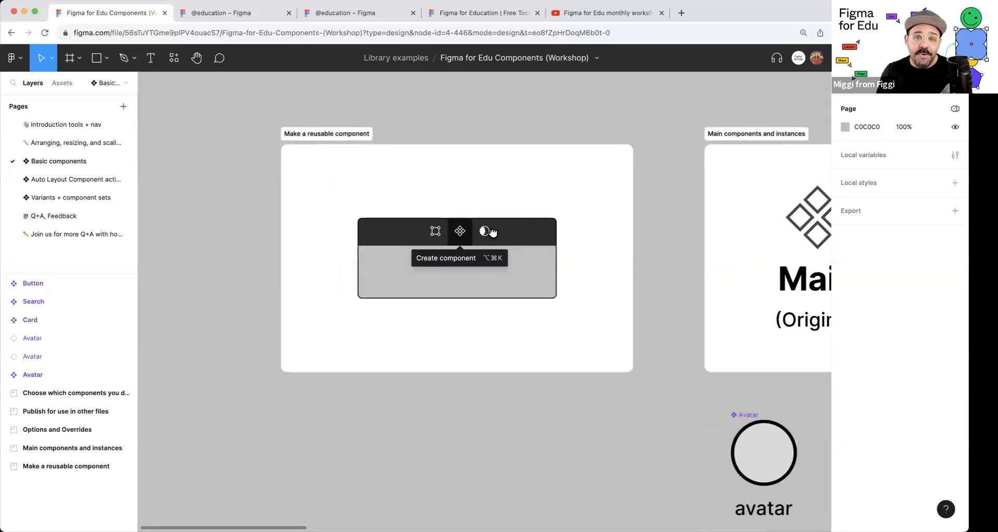
Step: Draw a rectangle about 522 × 209 below the "Make a reusable component" section
{"action": "scroll", "coordinate": [475, 407], "scroll_direction": "down", "scroll_amount": 2}
{"action": "key", "text": "k"}
{"action": "key", "text": "r"}
{"action": "mouse_move", "coordinate": [372, 388]}
{"action": "left_mouse_down"}
{"action": "mouse_move", "coordinate": [434, 437]}
{"action": "mouse_move", "coordinate": [516, 445]}
{"action": "left_mouse_up"}
{"action": "scroll", "coordinate": [466, 397], "scroll_direction": "down", "scroll_amount": 3}
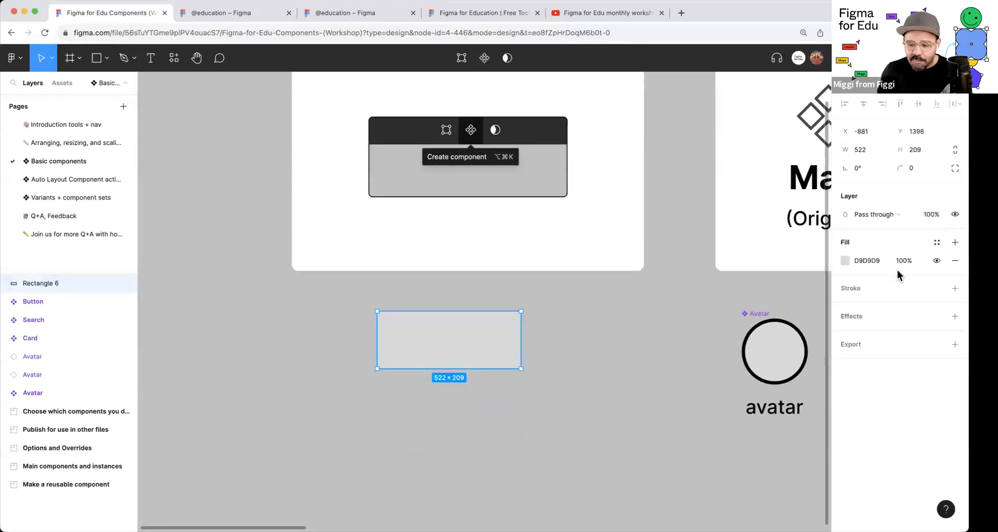
Step: Change the new rectangle's fill to the blue 4A87FF
{"action": "left_click", "coordinate": [845, 260]}
{"action": "left_click", "coordinate": [800, 240]}
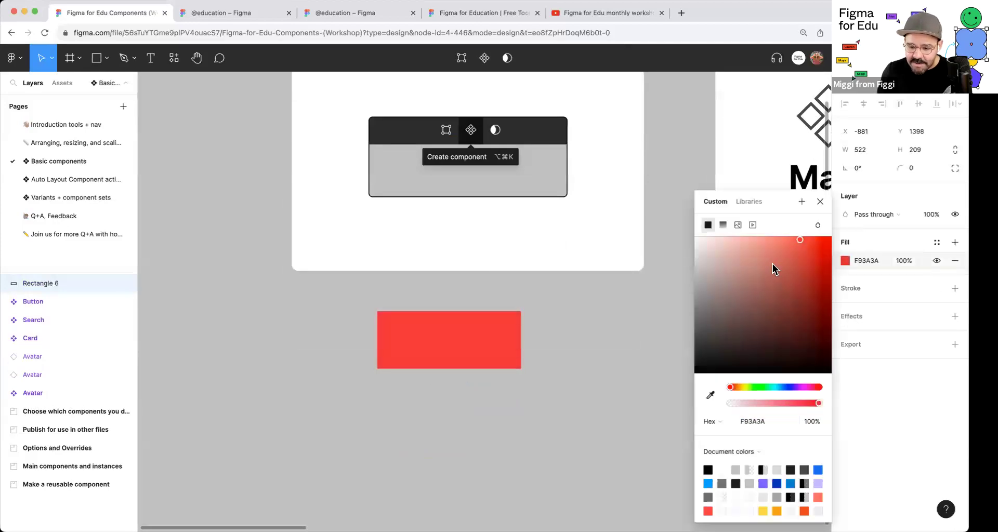
{"action": "left_click", "coordinate": [771, 237]}
{"action": "left_click", "coordinate": [784, 387]}
{"action": "left_click", "coordinate": [501, 392]}
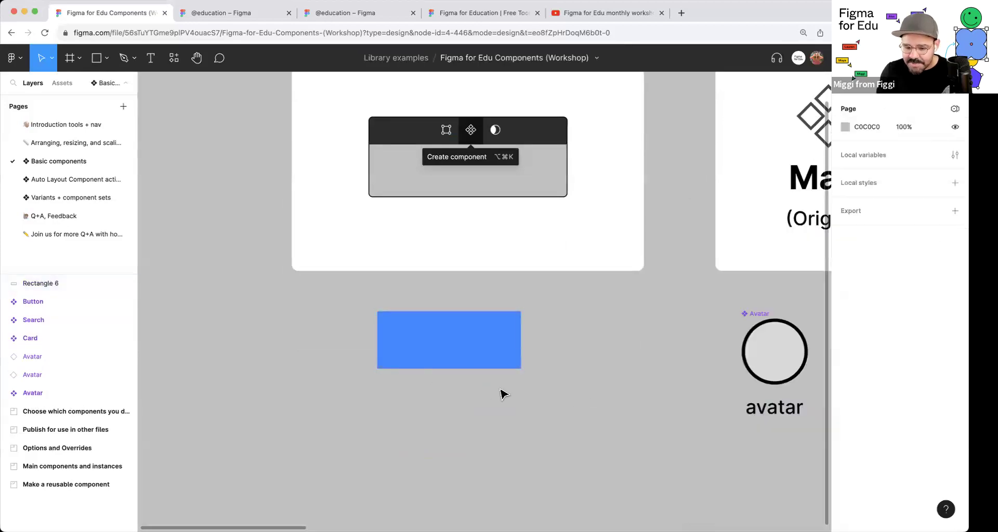
Step: Stretch the blue rectangle downward to a height of about 319
{"action": "scroll", "coordinate": [472, 395], "scroll_direction": "up", "scroll_amount": 3}
{"action": "left_click", "coordinate": [461, 356]}
{"action": "left_click_drag", "start_coordinate": [457, 364], "coordinate": [461, 416]}
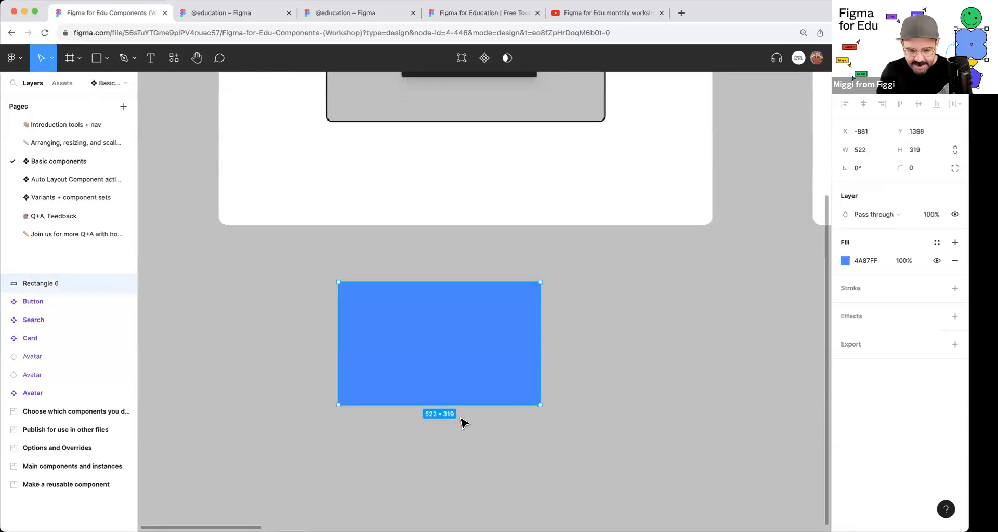
{"action": "left_click", "coordinate": [442, 453]}
Step: Add the text "hello" over the blue rectangle
{"action": "scroll", "coordinate": [432, 474], "scroll_direction": "down", "scroll_amount": 1}
{"action": "key", "text": "t"}
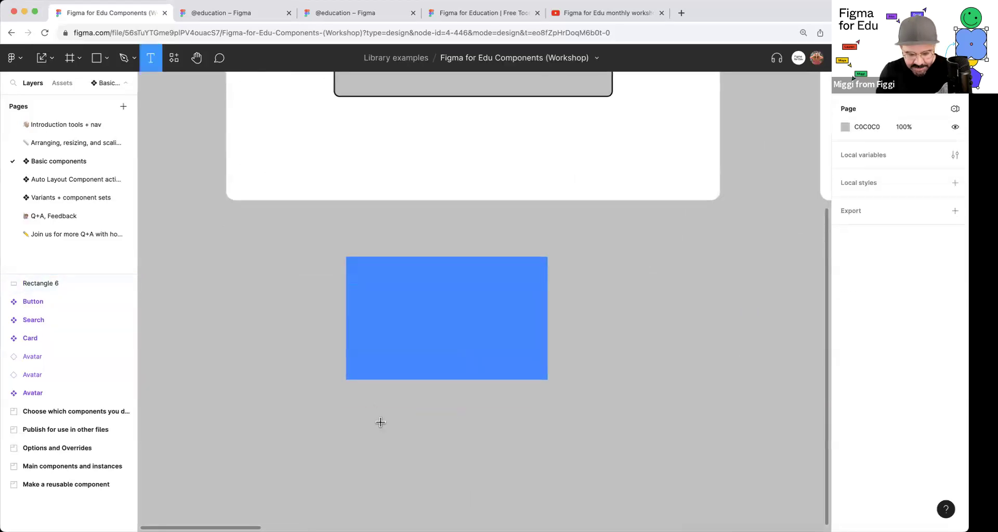
{"action": "left_click", "coordinate": [438, 320]}
{"action": "type", "text": "hello"}
{"action": "key", "text": "Escape"}
{"action": "left_click", "coordinate": [423, 477]}
Step: Set the "hello" text's font size to 135 and centre it on the blue rectangle
{"action": "left_click_drag", "start_coordinate": [585, 382], "coordinate": [494, 330]}
{"action": "left_click", "coordinate": [938, 287]}
{"action": "type", "text": "135"}
{"action": "key", "text": "Return"}
{"action": "left_click_drag", "start_coordinate": [424, 296], "coordinate": [472, 322]}
{"action": "left_click", "coordinate": [539, 421]}
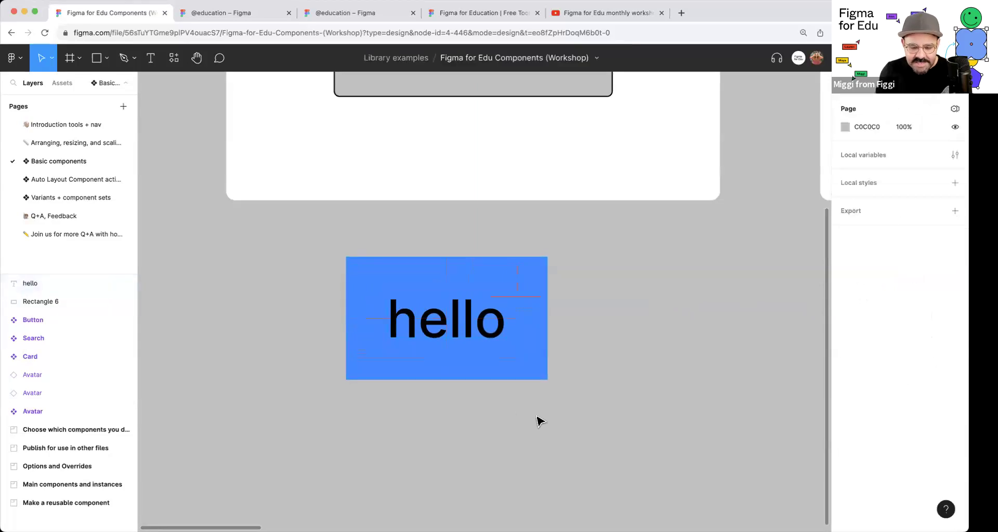
Step: Move the "hello" text and blue rectangle together up and to the left, to about X -1036, Y 1354
{"action": "scroll", "coordinate": [616, 383], "scroll_direction": "down", "scroll_amount": 2}
{"action": "left_click_drag", "start_coordinate": [632, 312], "coordinate": [370, 403]}
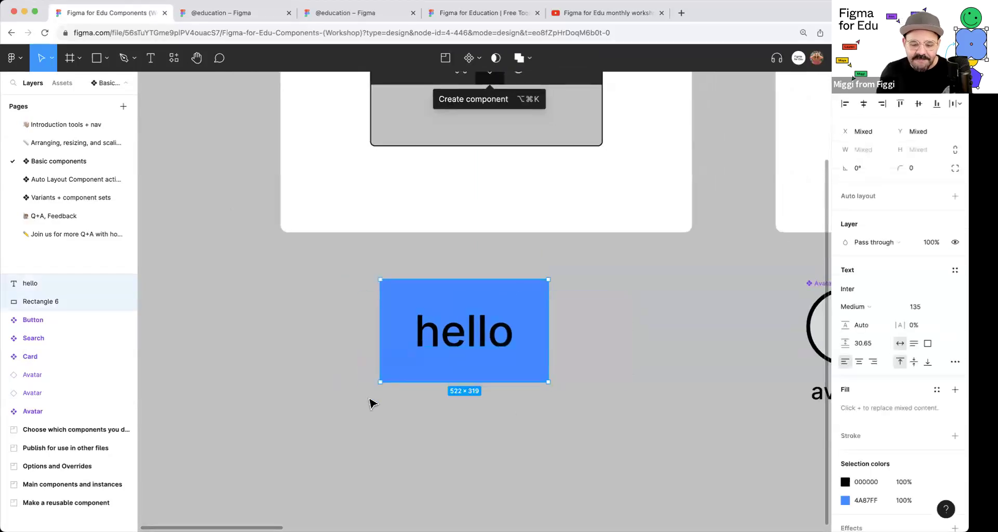
{"action": "left_click_drag", "start_coordinate": [528, 317], "coordinate": [479, 304]}
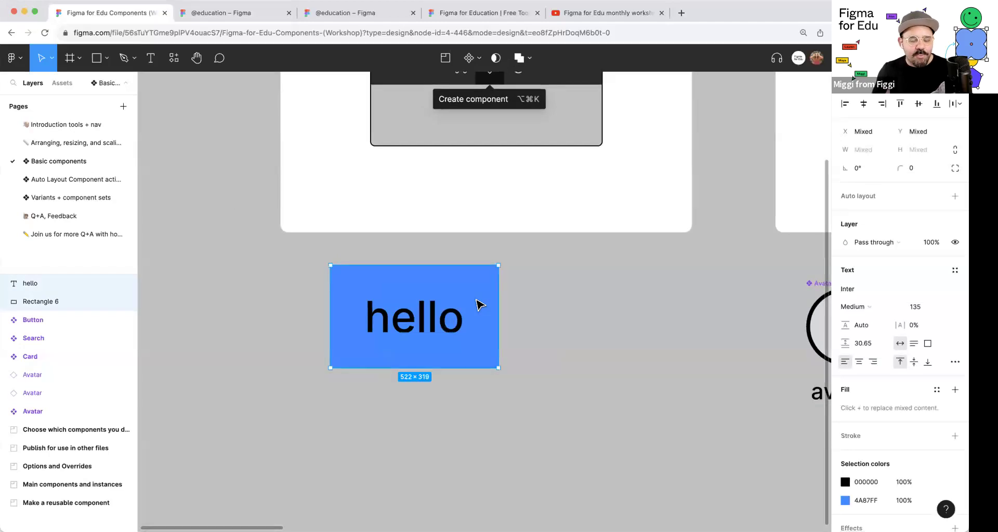
Step: Try moving the "hello" text and the rectangle as separate objects, and undo the changes
{"action": "left_click", "coordinate": [539, 298]}
{"action": "left_click_drag", "start_coordinate": [407, 323], "coordinate": [402, 412]}
{"action": "left_click", "coordinate": [541, 322]}
{"action": "left_click_drag", "start_coordinate": [541, 323], "coordinate": [286, 407]}
{"action": "left_click", "coordinate": [537, 357]}
{"action": "key", "text": "super+z"}
{"action": "key", "text": "super+z"}
Step: Select the "hello" text and rectangle, and look at the available component creation options
{"action": "left_click_drag", "start_coordinate": [583, 296], "coordinate": [323, 359]}
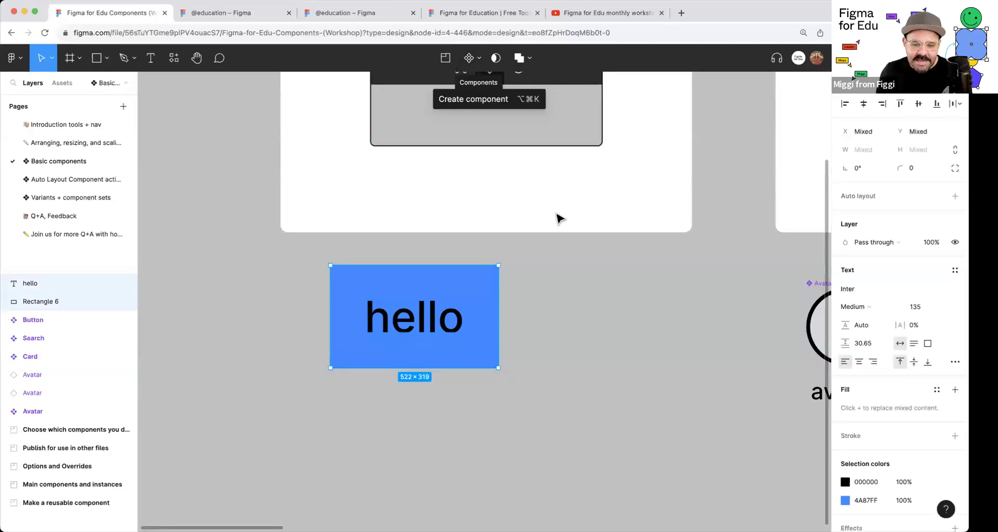
{"action": "scroll", "coordinate": [557, 216], "scroll_direction": "up", "scroll_amount": 5}
{"action": "left_click", "coordinate": [478, 61]}
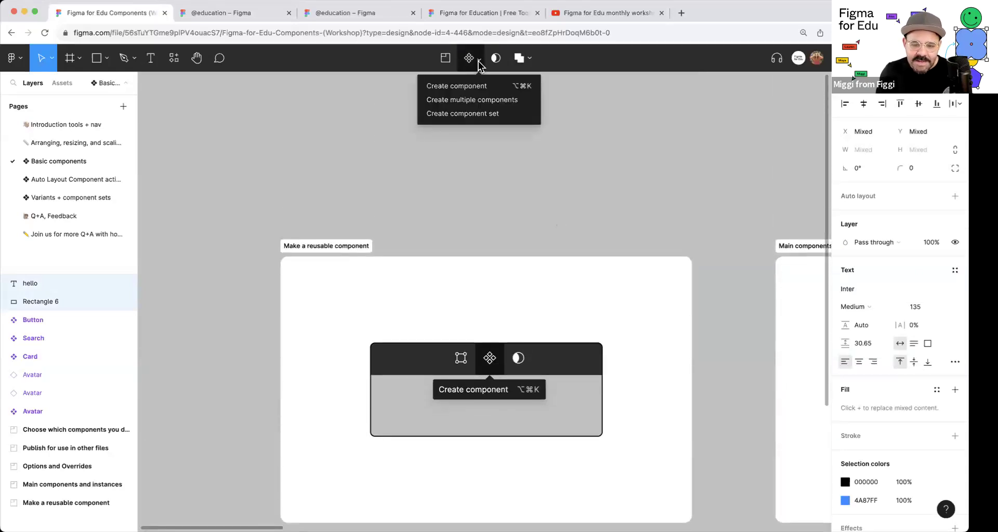
{"action": "left_click", "coordinate": [602, 128]}
Step: Enlarge the browser's page zoom by three levels
{"action": "left_click", "coordinate": [560, 33]}
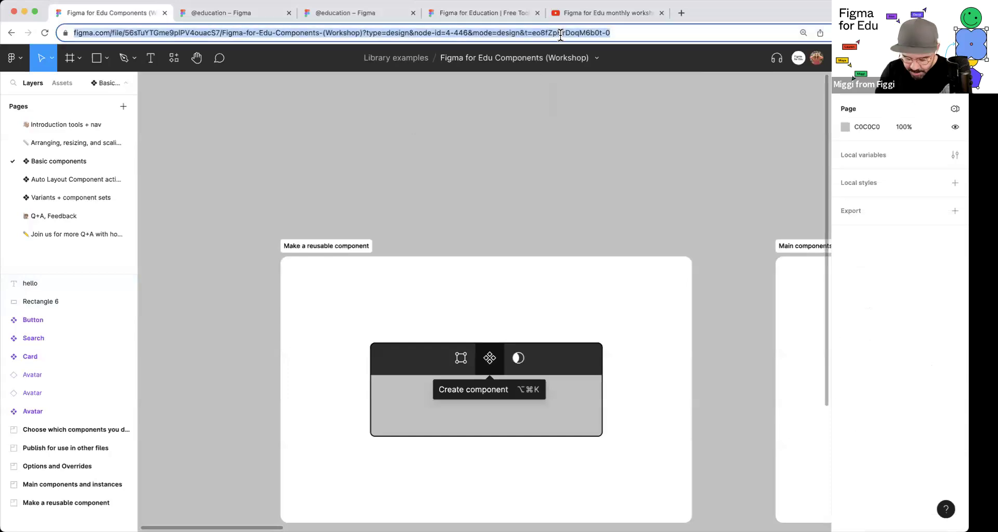
{"action": "key", "text": "super+equal"}
{"action": "key", "text": "super+equal"}
{"action": "key", "text": "super+equal"}
{"action": "left_click", "coordinate": [658, 67]}
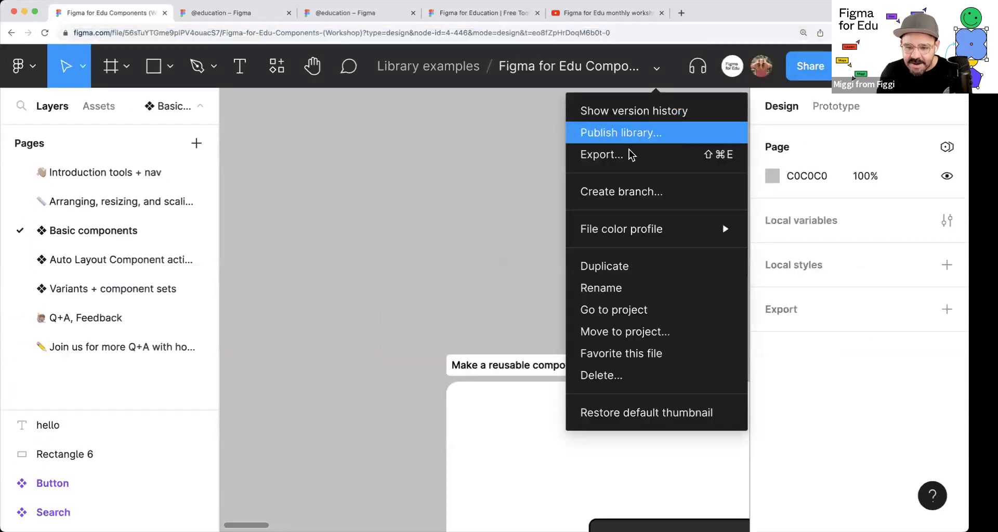
{"action": "left_click", "coordinate": [552, 131]}
Step: Create a single component from the blue rectangle and the "hello" text
{"action": "scroll", "coordinate": [572, 213], "scroll_direction": "down", "scroll_amount": 3}
{"action": "scroll", "coordinate": [490, 268], "scroll_direction": "right", "scroll_amount": 3}
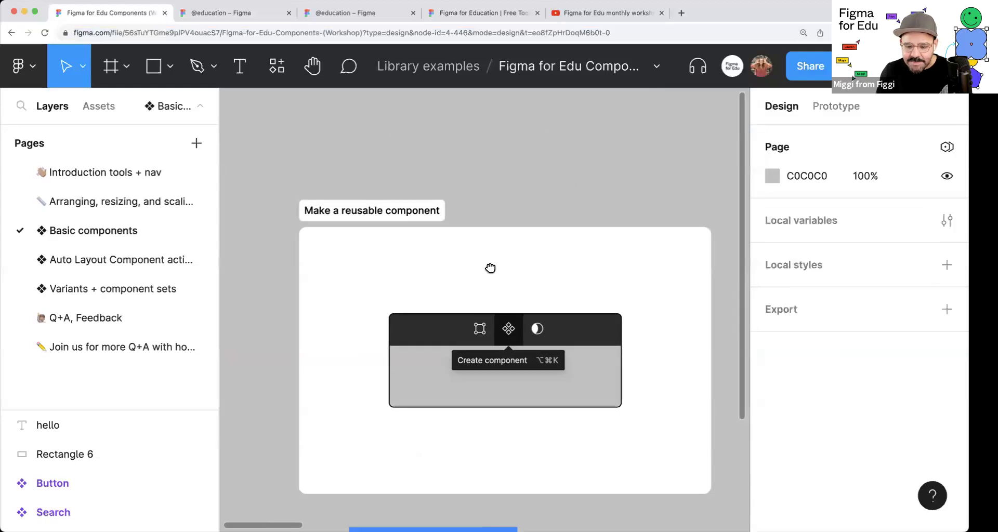
{"action": "scroll", "coordinate": [490, 269], "scroll_direction": "down", "scroll_amount": 3}
{"action": "left_click_drag", "start_coordinate": [503, 414], "coordinate": [426, 468]}
{"action": "left_click", "coordinate": [502, 72]}
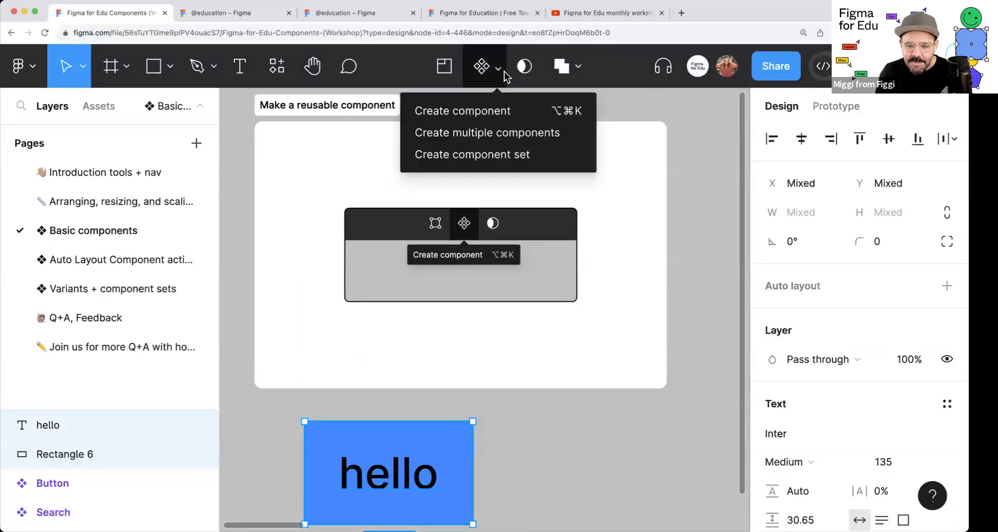
{"action": "left_click", "coordinate": [485, 115]}
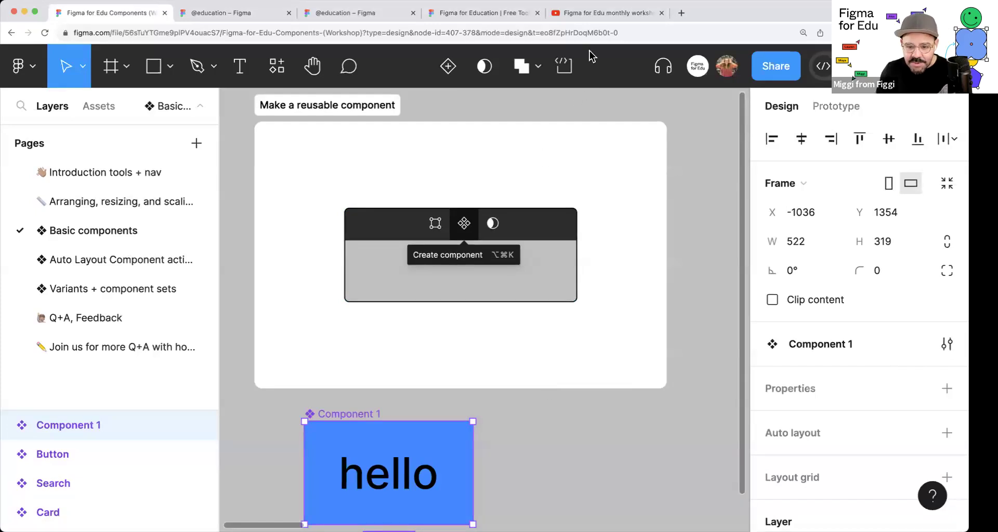
Step: Reduce the browser's page zoom to 110% and deselect the component
{"action": "left_click", "coordinate": [593, 34]}
{"action": "key", "text": "super+0"}
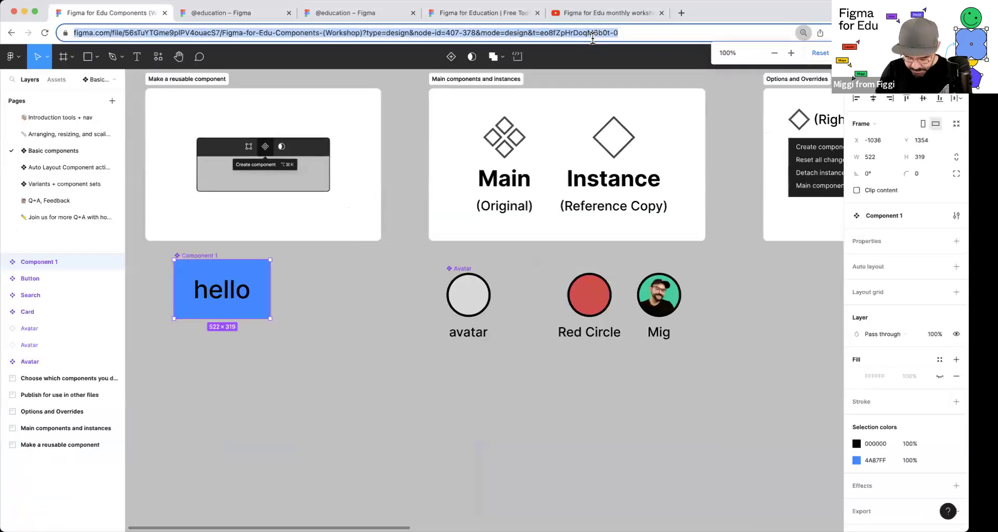
{"action": "key", "text": "super+equal"}
{"action": "left_click", "coordinate": [175, 441]}
Step: Rename the new "hello" component as Button
{"action": "scroll", "coordinate": [244, 314], "scroll_direction": "up", "scroll_amount": 10}
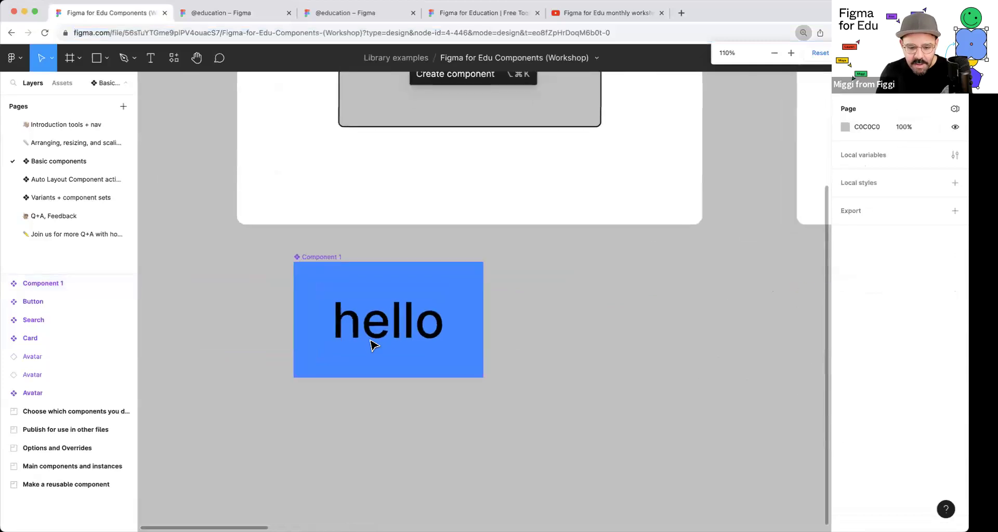
{"action": "left_click", "coordinate": [373, 252]}
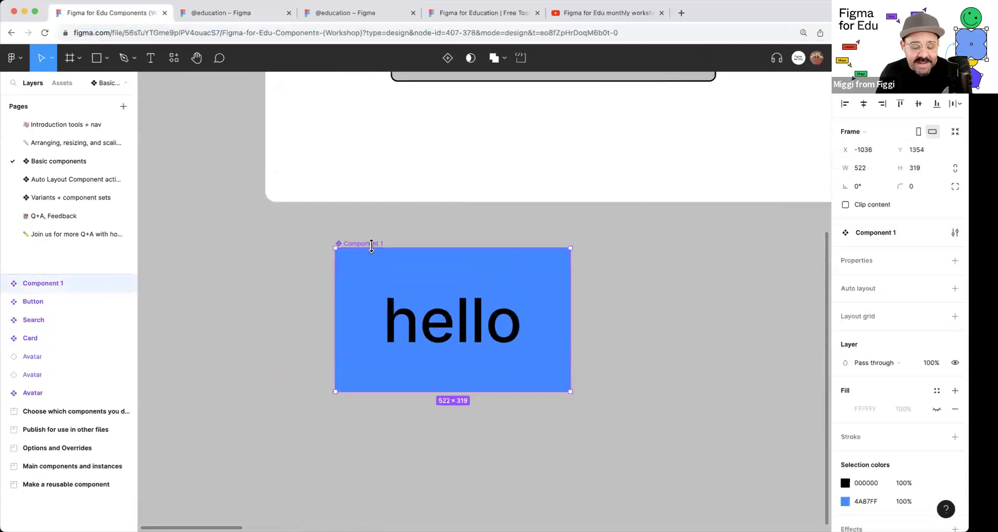
{"action": "scroll", "coordinate": [390, 368], "scroll_direction": "down", "scroll_amount": 1}
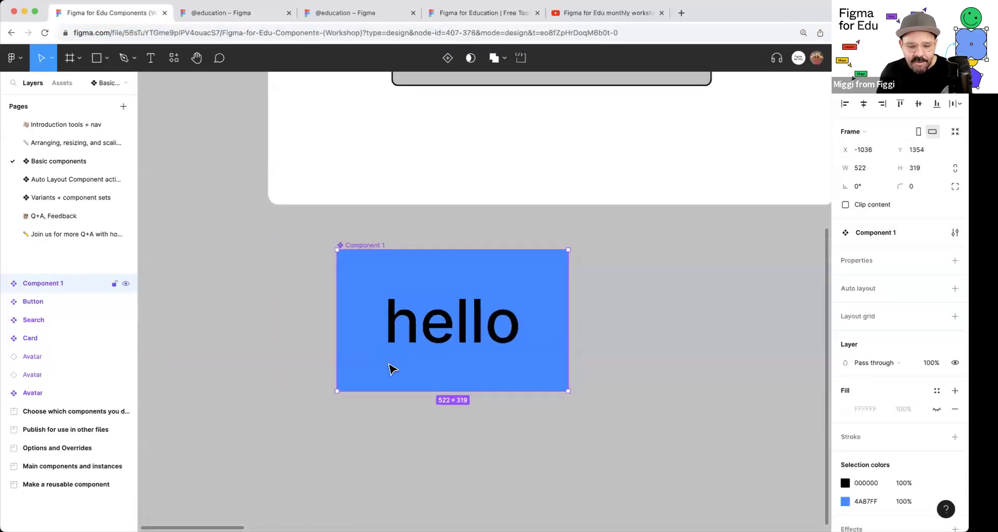
{"action": "double_click", "coordinate": [377, 246]}
{"action": "type", "text": "Button"}
{"action": "key", "text": "Return"}
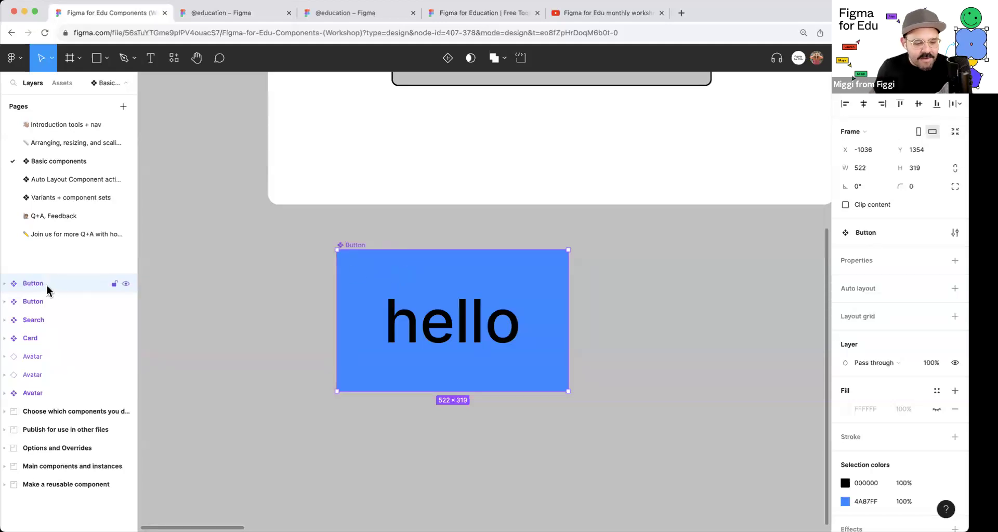
Step: Expand the Button component's layers and examine its "hello" text and Rectangle 6 before reselecting the component
{"action": "left_click", "coordinate": [5, 284]}
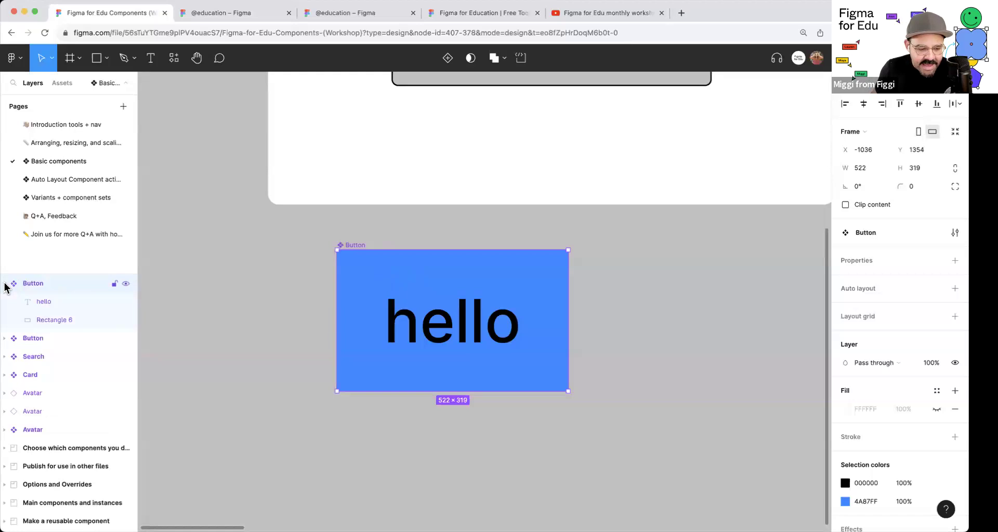
{"action": "left_click", "coordinate": [42, 303]}
{"action": "left_click", "coordinate": [50, 320]}
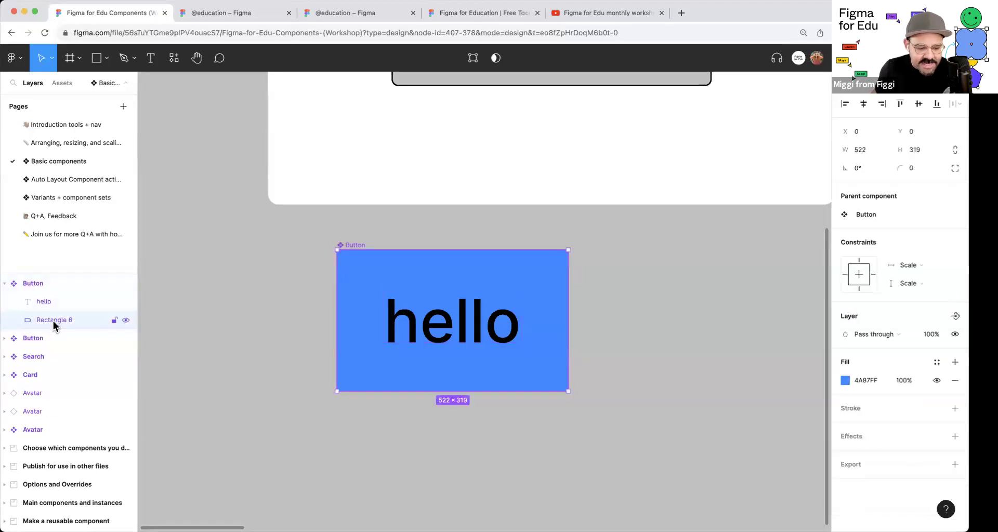
{"action": "left_click", "coordinate": [46, 285]}
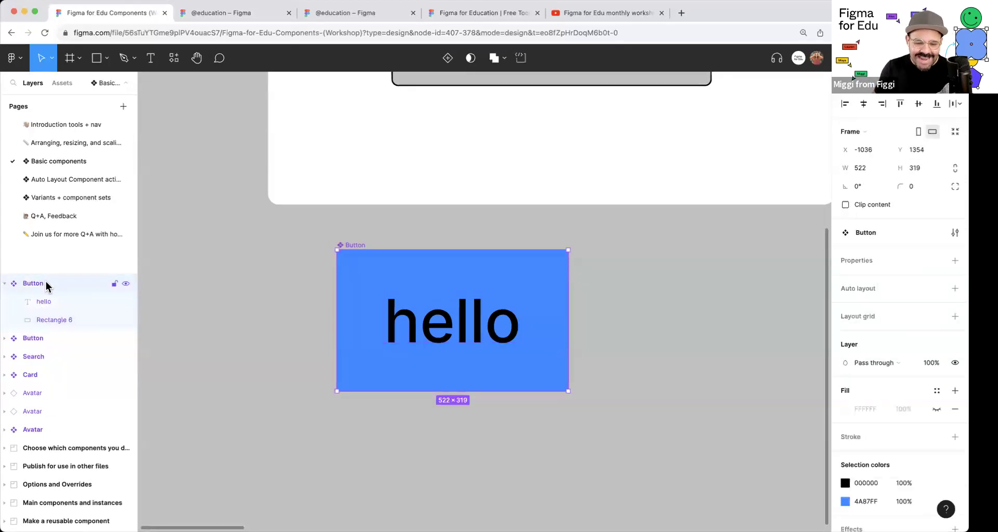
Step: Reposition the Button component below the white frame, at about X -1211, Y 1376
{"action": "left_click_drag", "start_coordinate": [477, 267], "coordinate": [381, 269]}
{"action": "scroll", "coordinate": [403, 312], "scroll_direction": "down", "scroll_amount": 2}
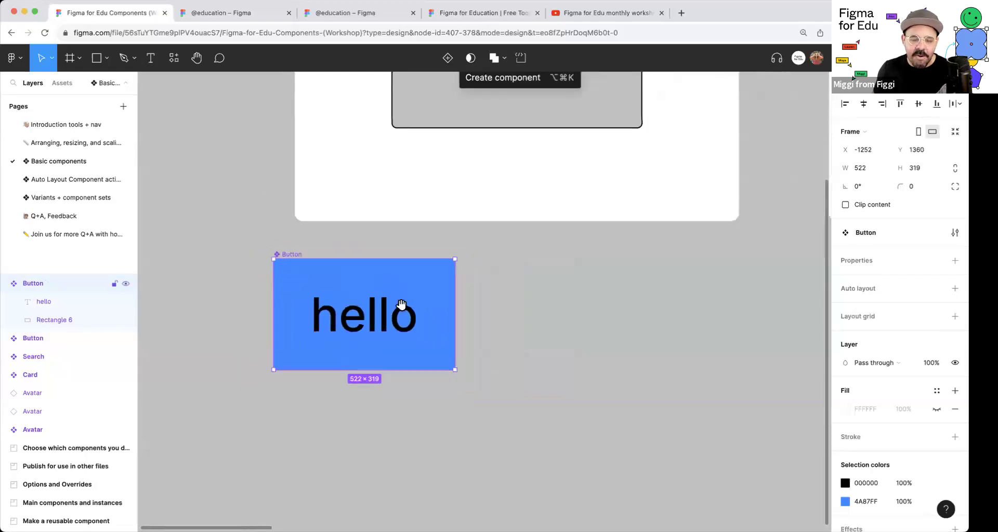
{"action": "left_click_drag", "start_coordinate": [403, 312], "coordinate": [366, 294]}
{"action": "scroll", "coordinate": [370, 298], "scroll_direction": "right", "scroll_amount": 1}
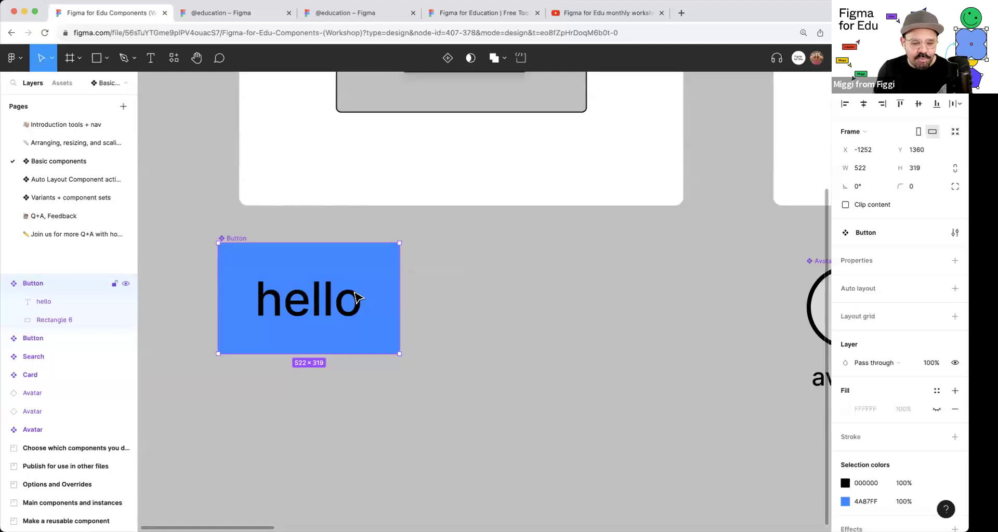
{"action": "left_click_drag", "start_coordinate": [356, 297], "coordinate": [369, 304]}
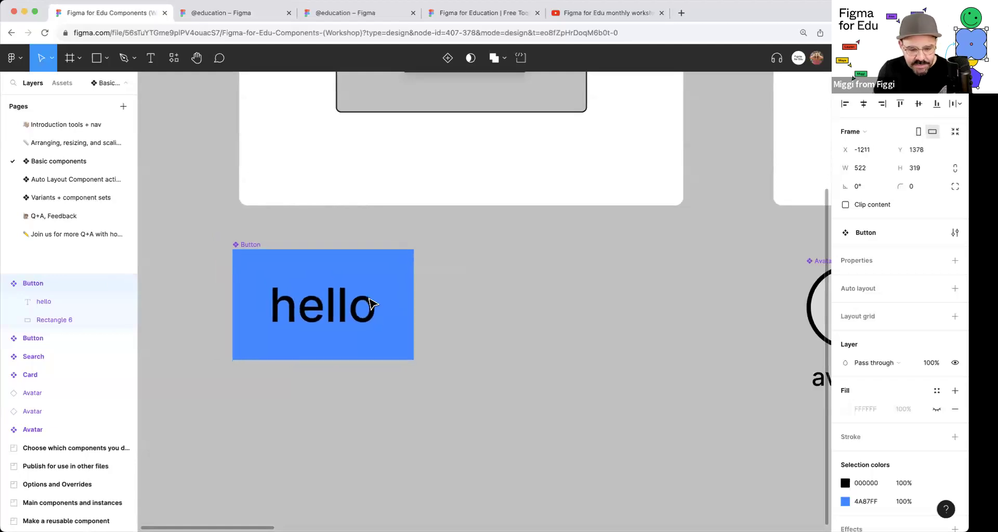
Step: Place three instances of the blue Button from the Basic components assets and arrange them beside and below the main component without overlap
{"action": "left_click", "coordinate": [61, 85]}
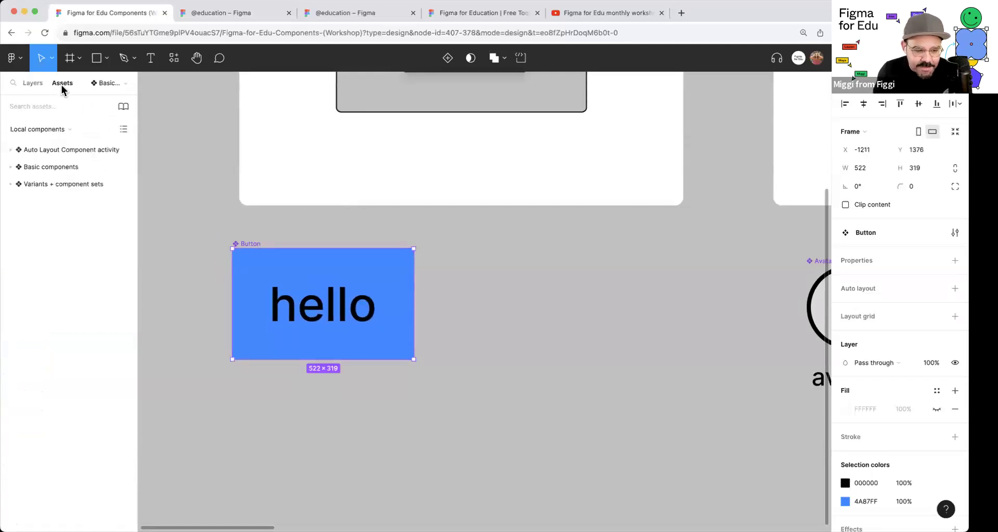
{"action": "left_click", "coordinate": [11, 150]}
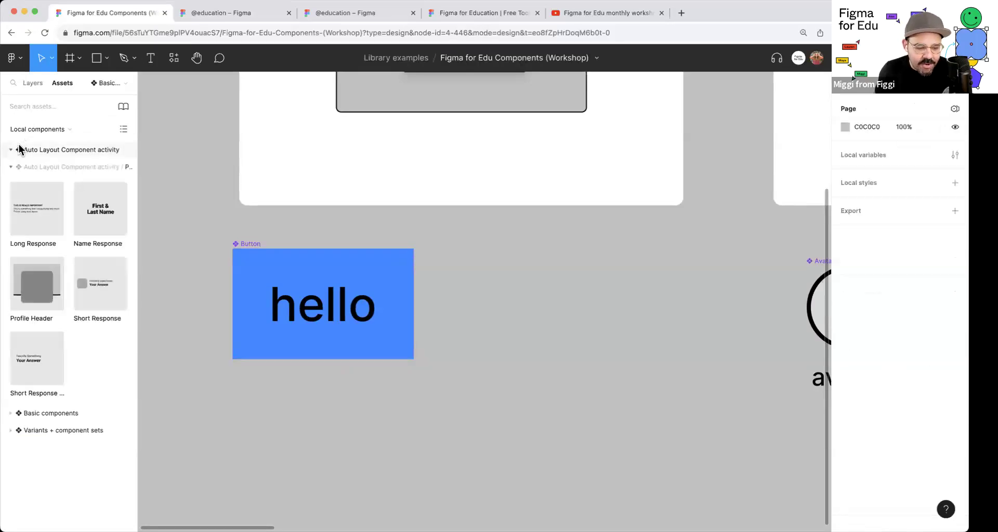
{"action": "left_click", "coordinate": [19, 150]}
{"action": "left_click", "coordinate": [33, 167]}
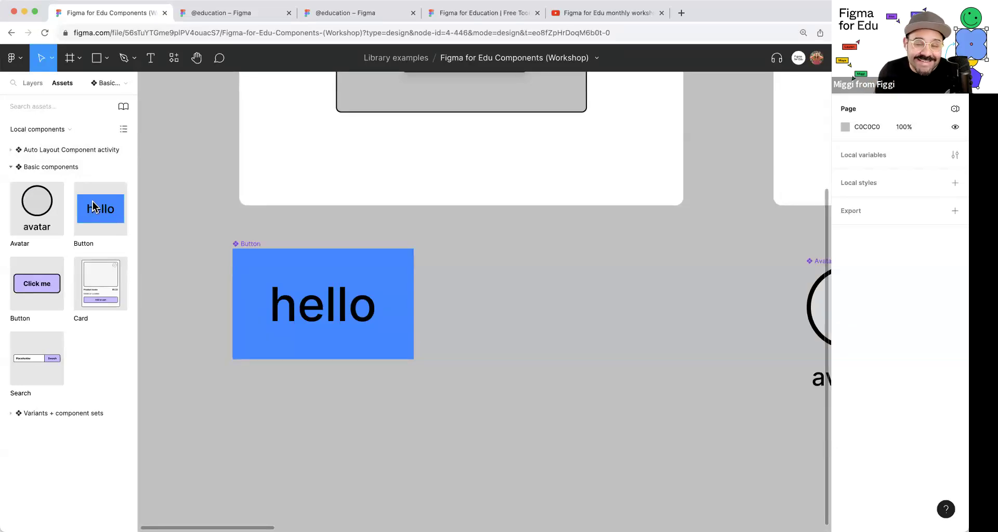
{"action": "left_click_drag", "start_coordinate": [91, 213], "coordinate": [483, 437]}
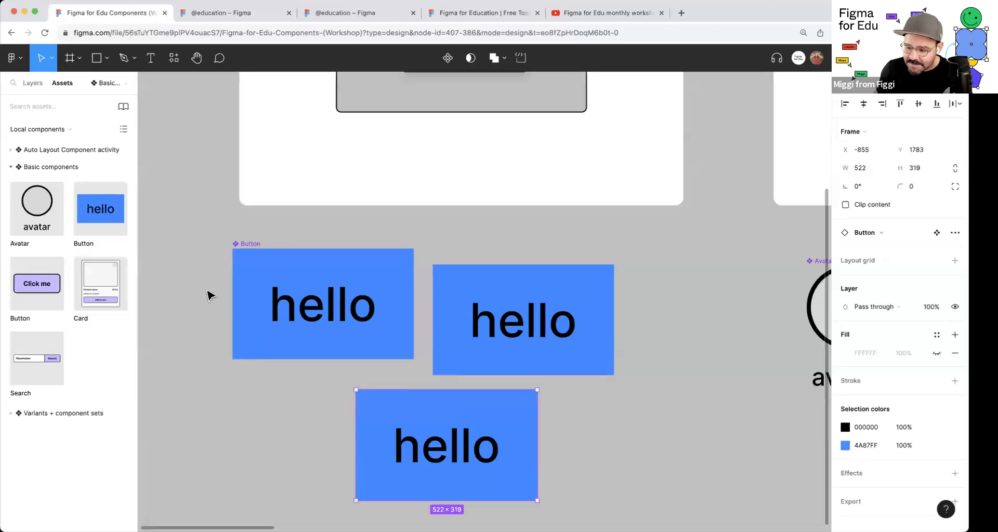
{"action": "left_click_drag", "start_coordinate": [120, 215], "coordinate": [624, 422]}
{"action": "scroll", "coordinate": [566, 404], "scroll_direction": "down", "scroll_amount": 3}
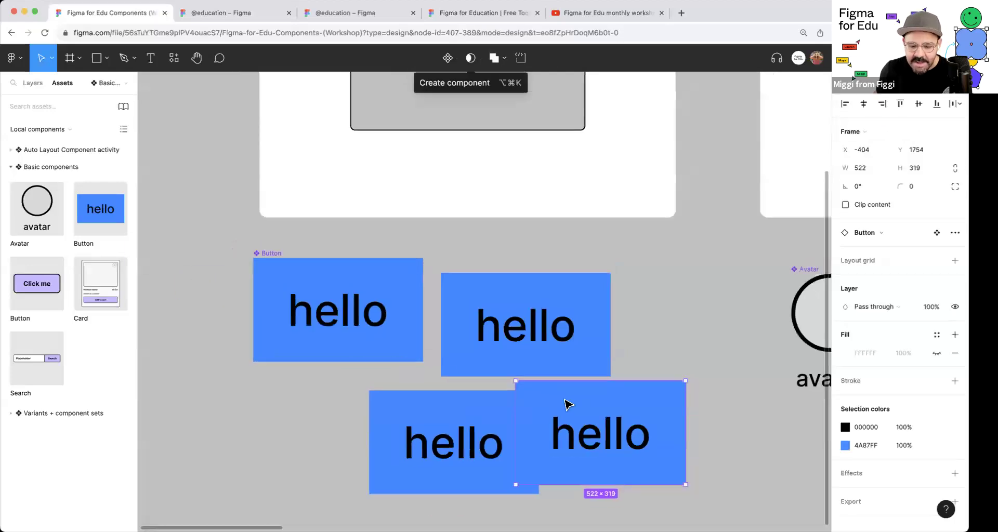
{"action": "left_click_drag", "start_coordinate": [524, 408], "coordinate": [504, 431]}
{"action": "left_click_drag", "start_coordinate": [629, 403], "coordinate": [649, 420]}
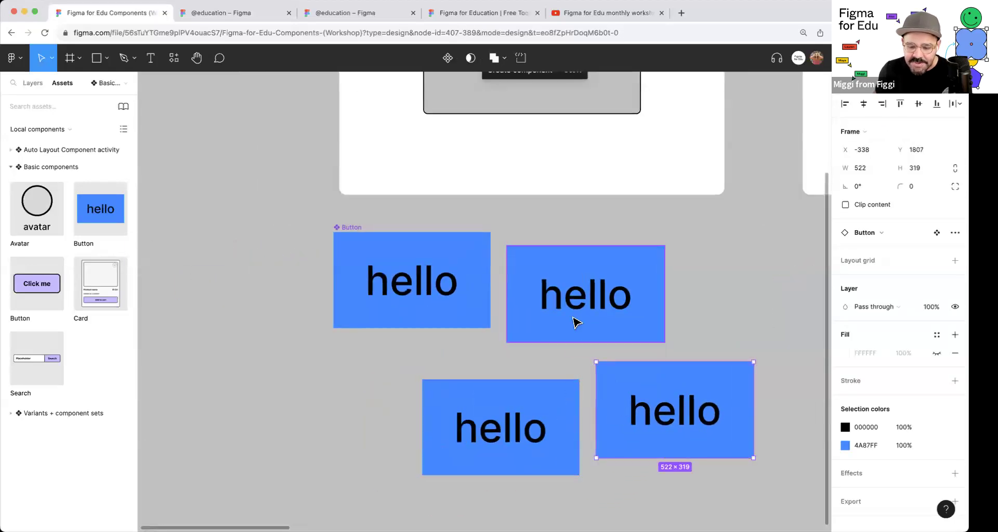
Step: Compare the main Button component with its instances on the canvas and in the layer list
{"action": "left_click", "coordinate": [506, 441]}
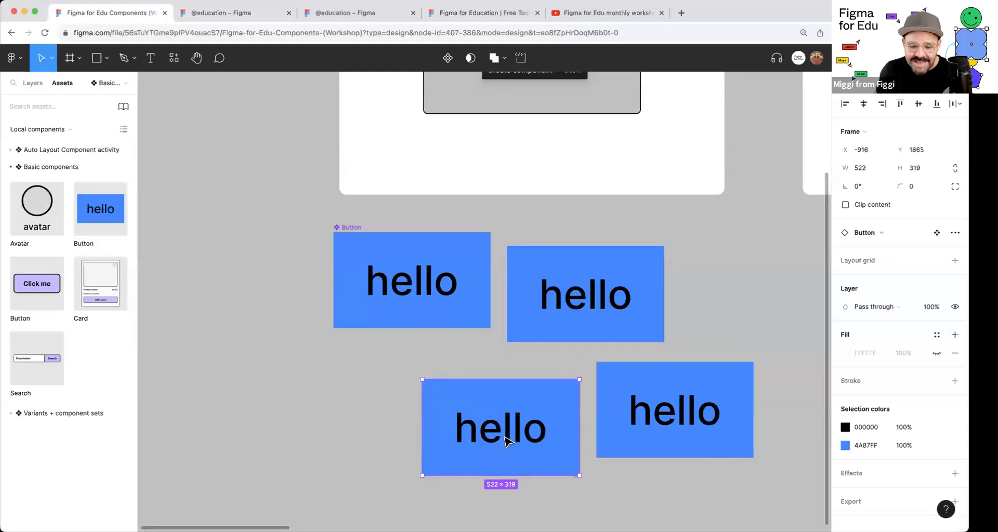
{"action": "left_click", "coordinate": [450, 291]}
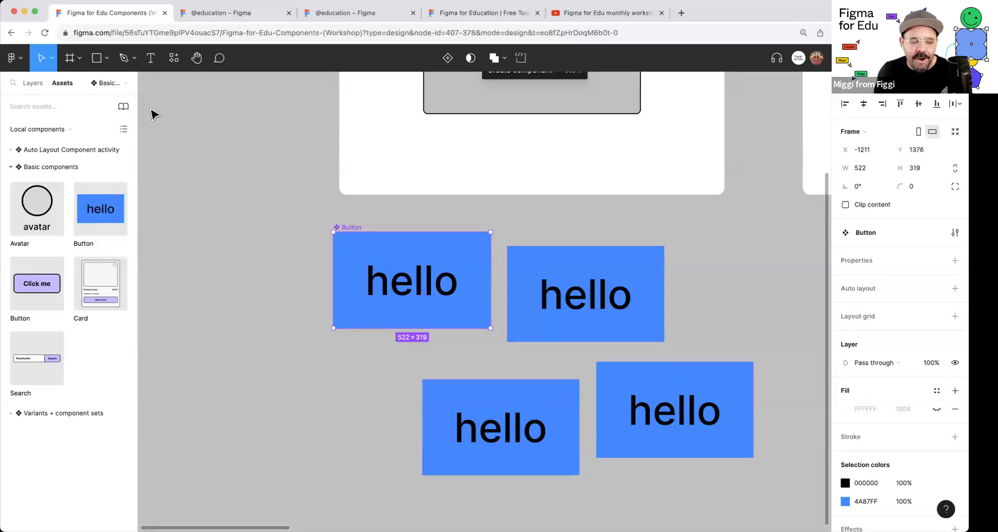
{"action": "left_click", "coordinate": [40, 84]}
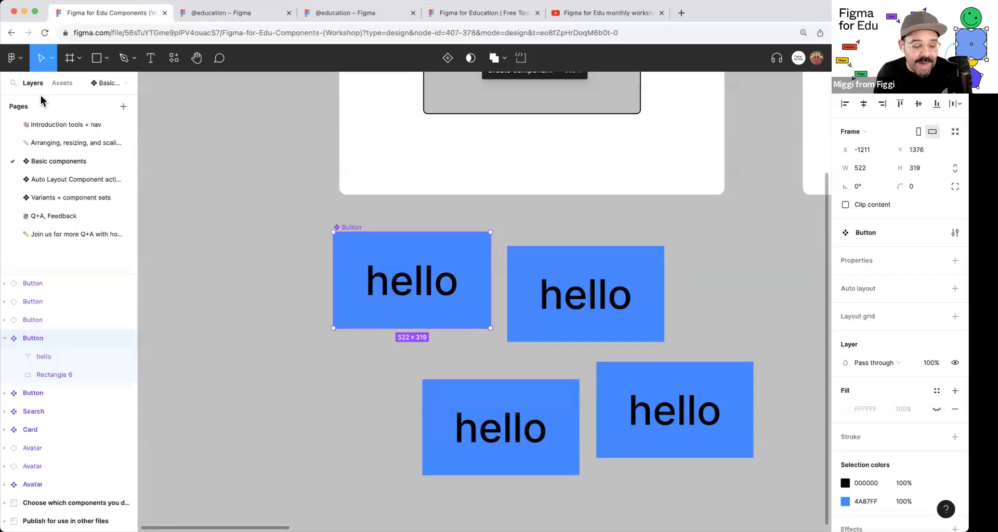
{"action": "left_click", "coordinate": [15, 324]}
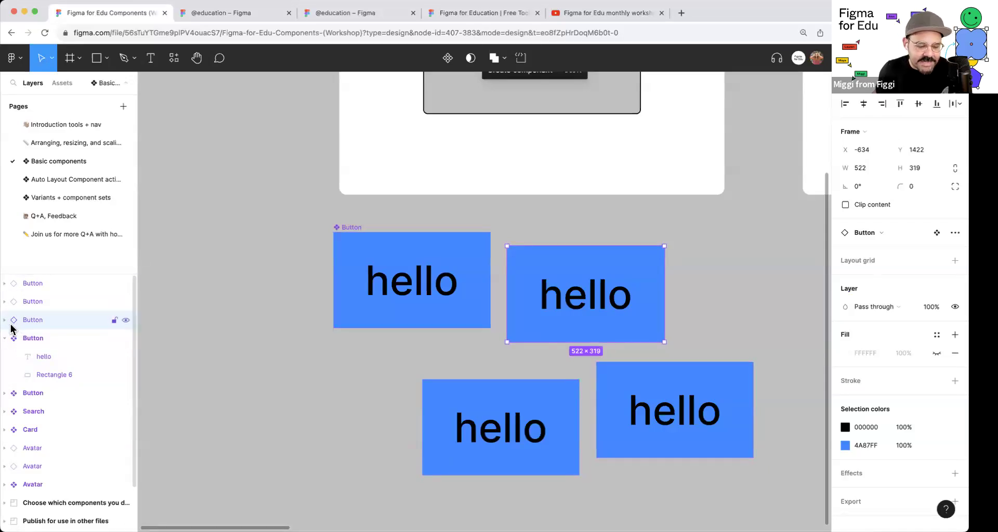
Step: Shift the "hello" text inside the main Button component to about X 124, Y 103
{"action": "scroll", "coordinate": [622, 325], "scroll_direction": "down", "scroll_amount": 1}
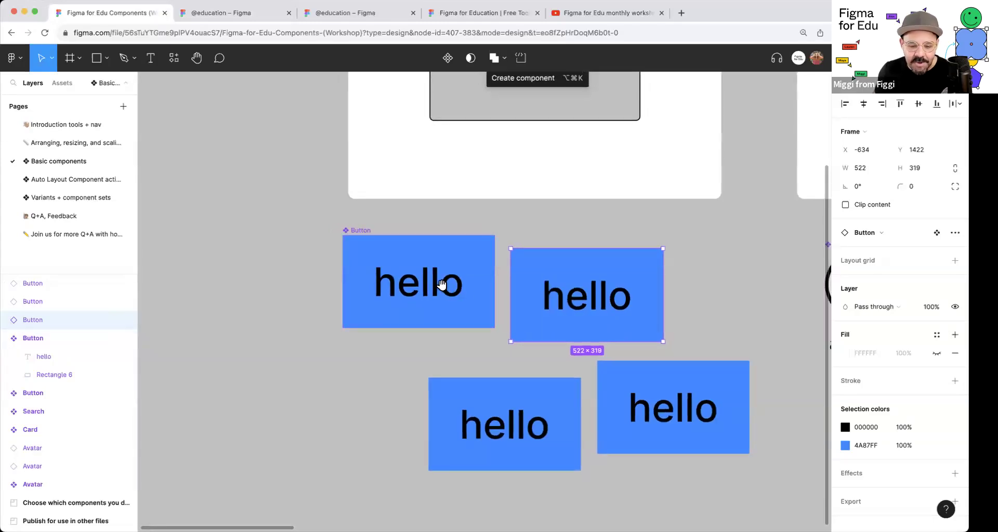
{"action": "left_click_drag", "start_coordinate": [448, 285], "coordinate": [413, 285]}
{"action": "double_click", "coordinate": [403, 281]}
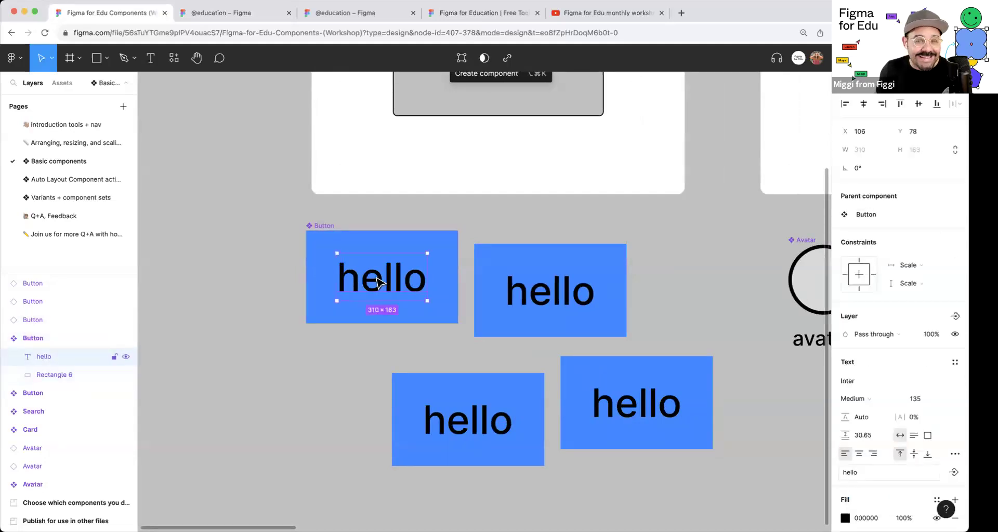
{"action": "mouse_move", "coordinate": [390, 288]}
{"action": "left_mouse_down"}
{"action": "mouse_move", "coordinate": [373, 274]}
{"action": "mouse_move", "coordinate": [410, 282]}
{"action": "mouse_move", "coordinate": [382, 296]}
{"action": "mouse_move", "coordinate": [361, 276]}
{"action": "mouse_move", "coordinate": [377, 262]}
{"action": "mouse_move", "coordinate": [388, 287]}
{"action": "mouse_move", "coordinate": [377, 284]}
{"action": "mouse_move", "coordinate": [398, 268]}
{"action": "mouse_move", "coordinate": [384, 296]}
{"action": "mouse_move", "coordinate": [372, 284]}
{"action": "mouse_move", "coordinate": [391, 284]}
{"action": "mouse_move", "coordinate": [381, 270]}
{"action": "mouse_move", "coordinate": [396, 296]}
{"action": "left_mouse_up"}
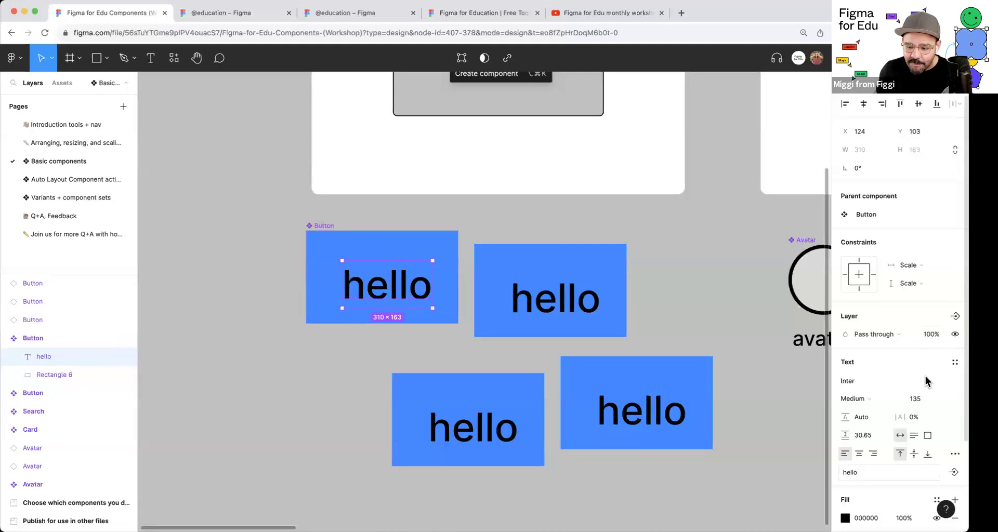
Step: Set the main component's "hello" text to font size 75 and move it to about X 68, Y 114
{"action": "left_click", "coordinate": [916, 398]}
{"action": "type", "text": "75"}
{"action": "key", "text": "Return"}
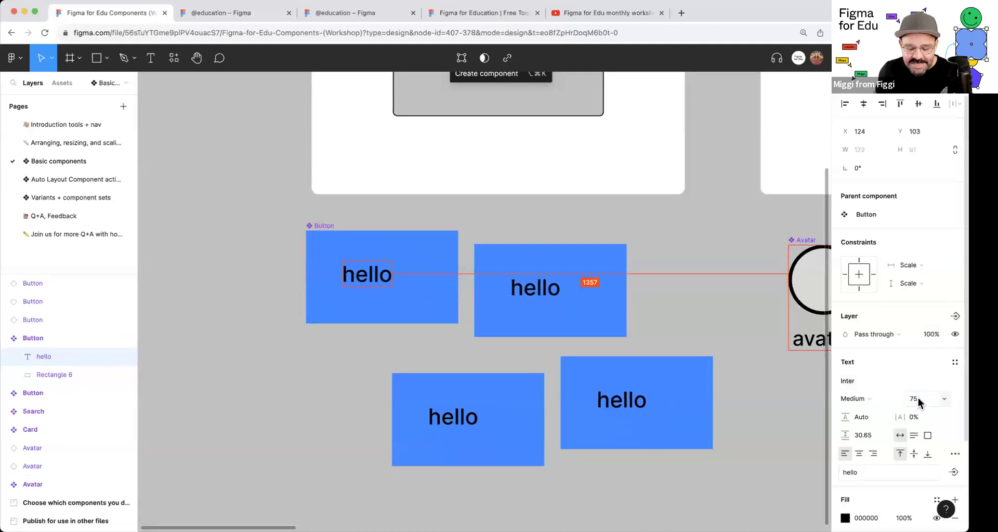
{"action": "left_click_drag", "start_coordinate": [384, 280], "coordinate": [365, 292]}
{"action": "left_click", "coordinate": [584, 276]}
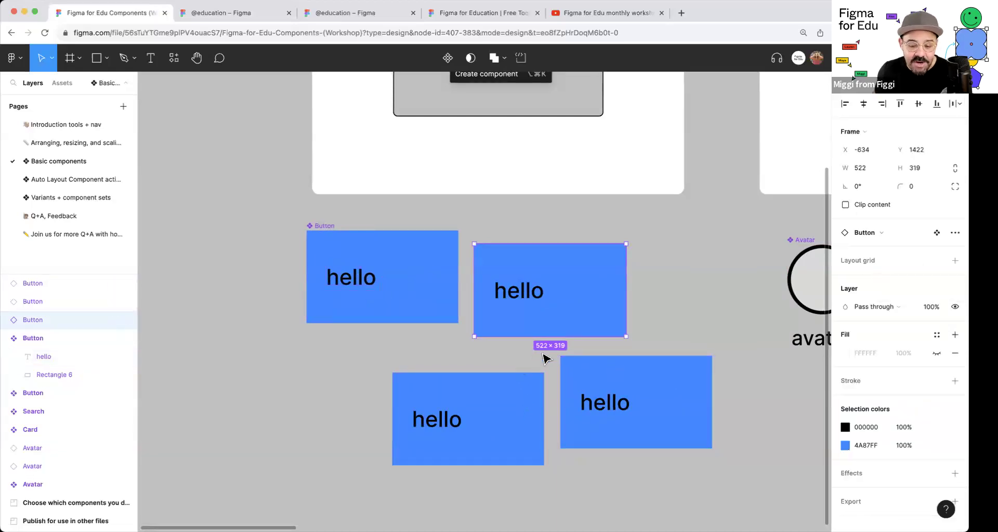
Step: Replace the "hello" text in the instance beside the main component with a person's first name
{"action": "scroll", "coordinate": [514, 322], "scroll_direction": "right", "scroll_amount": 2}
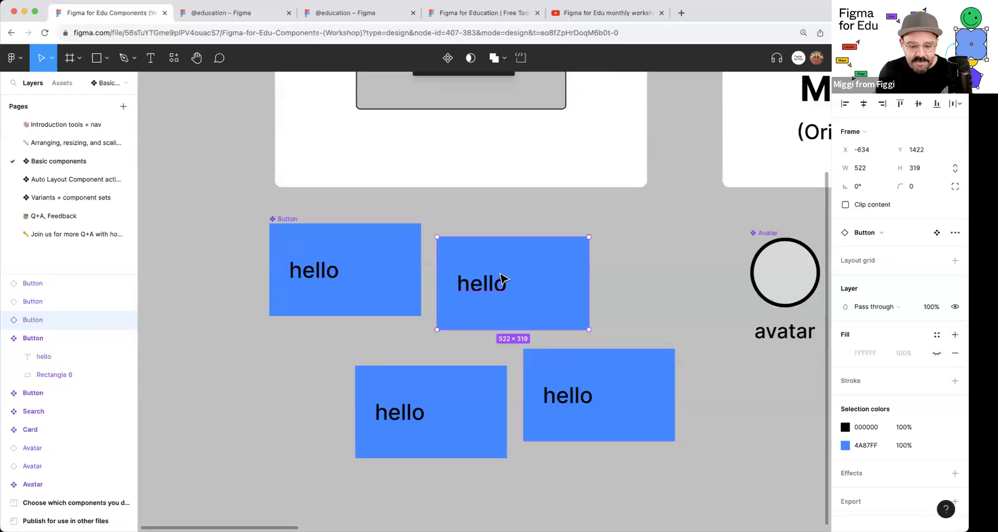
{"action": "double_click", "coordinate": [487, 289]}
{"action": "double_click", "coordinate": [483, 285]}
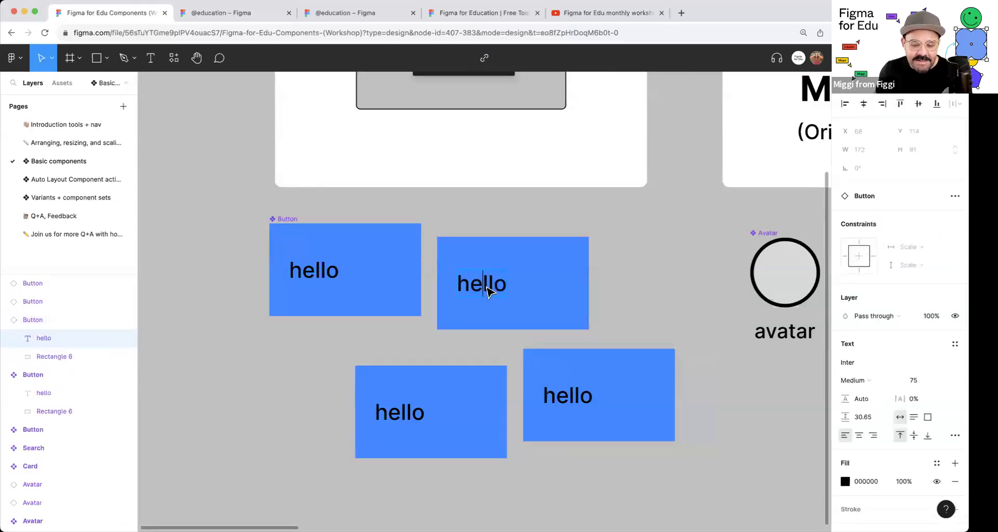
{"action": "double_click", "coordinate": [486, 285]}
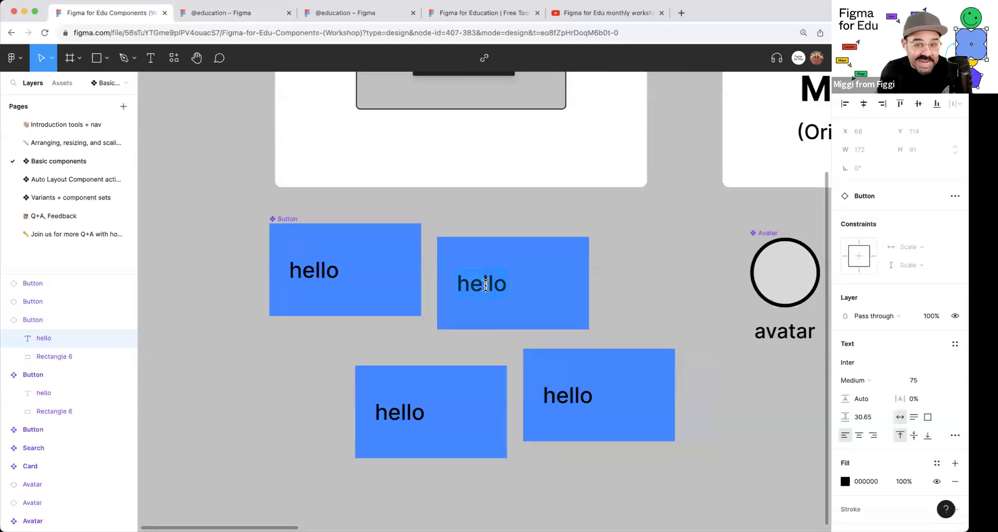
{"action": "type", "text": "miguel"}
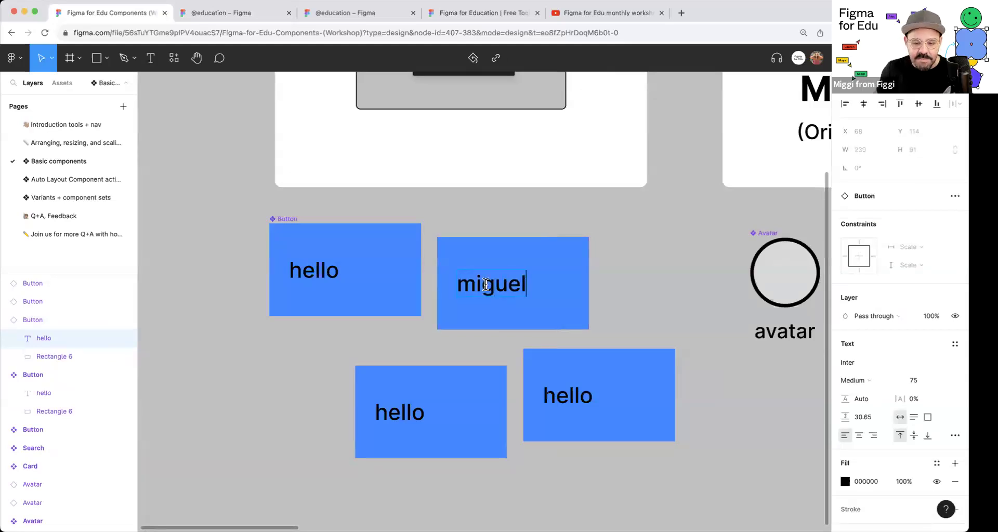
Step: Replace the "hello" text in the two lower Button instances with two other first names
{"action": "double_click", "coordinate": [577, 398]}
{"action": "double_click", "coordinate": [577, 398]}
{"action": "type", "text": "alex"}
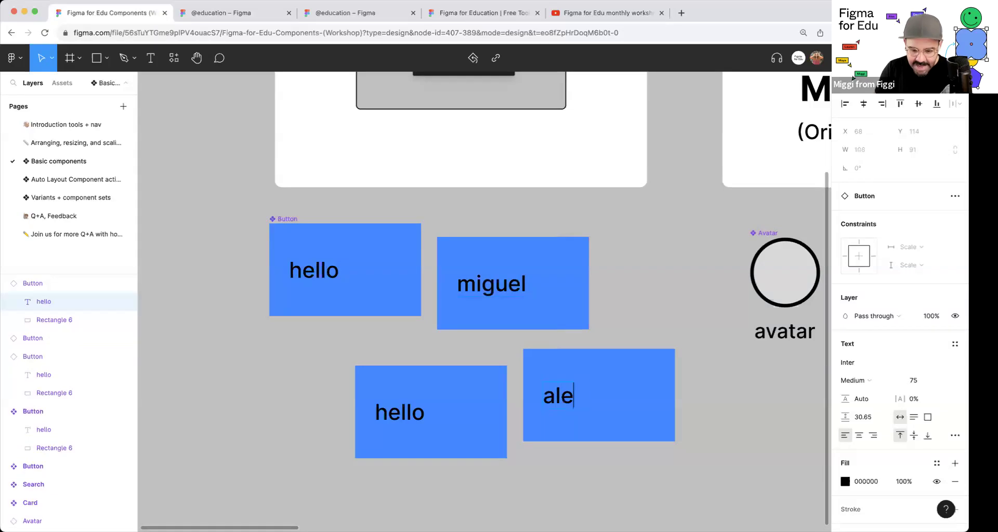
{"action": "double_click", "coordinate": [408, 410]}
{"action": "type", "text": "lauren"}
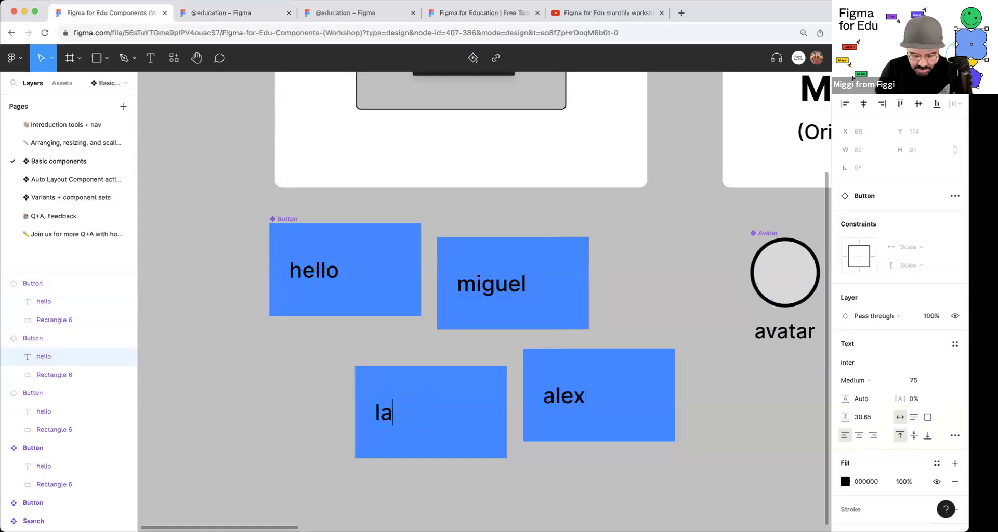
{"action": "key", "text": "Return"}
{"action": "key", "text": "BackSpace"}
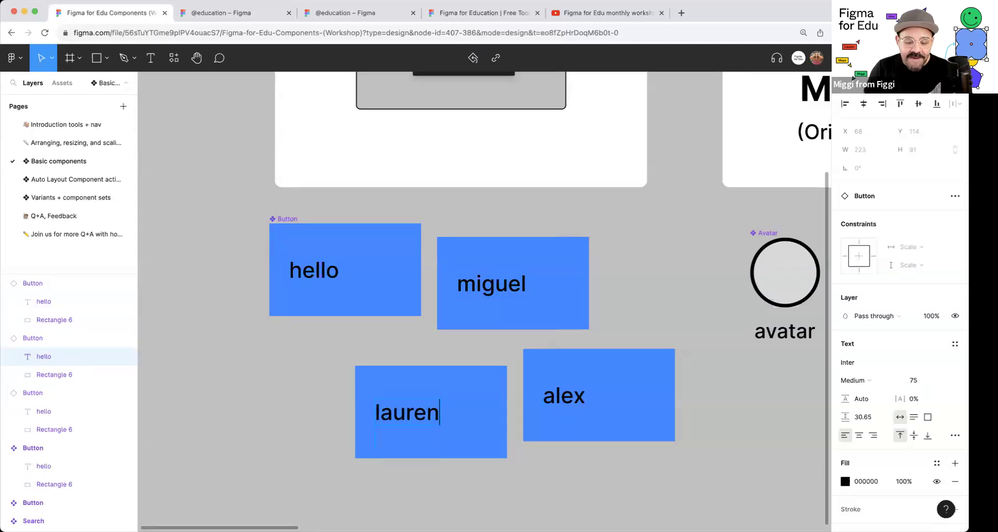
{"action": "key", "text": "Escape"}
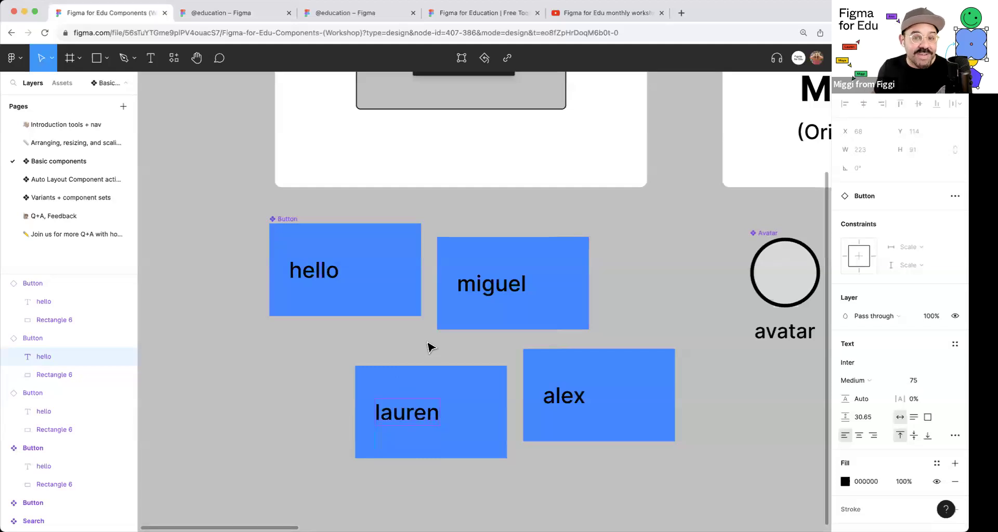
Step: Move the main component's "hello" text to about X 89, Y 114 and set its rectangle's fill to 5891FF
{"action": "left_click_drag", "start_coordinate": [329, 272], "coordinate": [327, 294]}
{"action": "left_click_drag", "start_coordinate": [302, 288], "coordinate": [325, 276]}
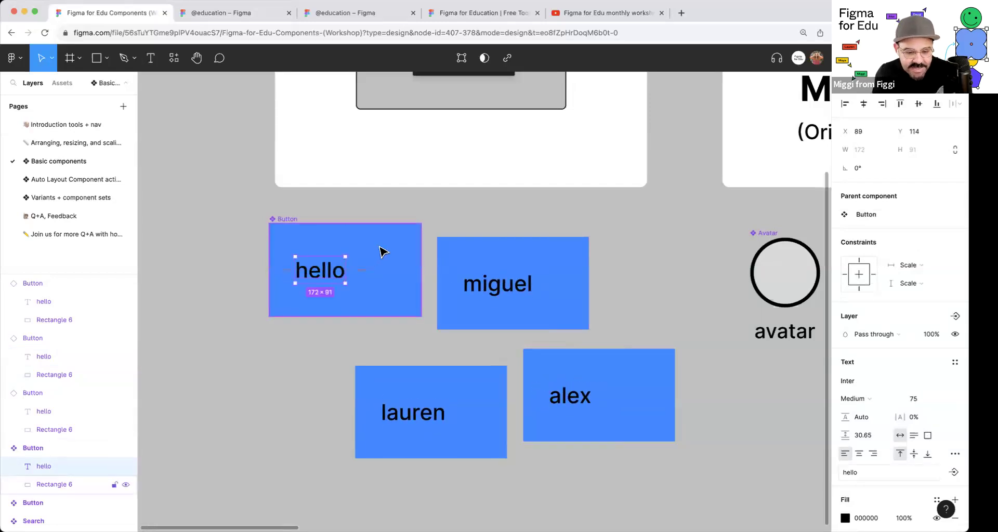
{"action": "left_click", "coordinate": [383, 251]}
{"action": "left_click", "coordinate": [845, 381]}
{"action": "left_click_drag", "start_coordinate": [779, 322], "coordinate": [784, 237]}
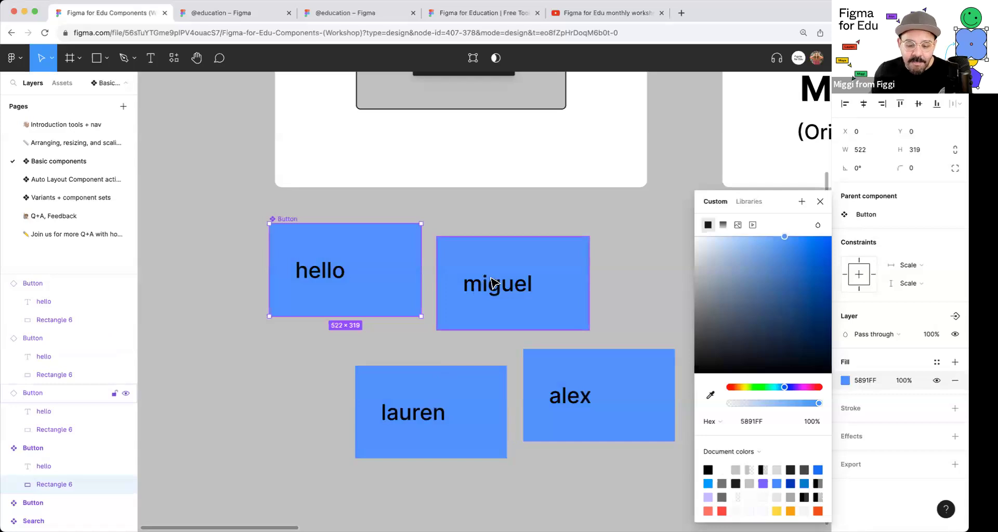
Step: Round the rectangle's corners in the upper Button instance and recolor the lower-right instance's blue fill to pink
{"action": "left_click", "coordinate": [519, 270]}
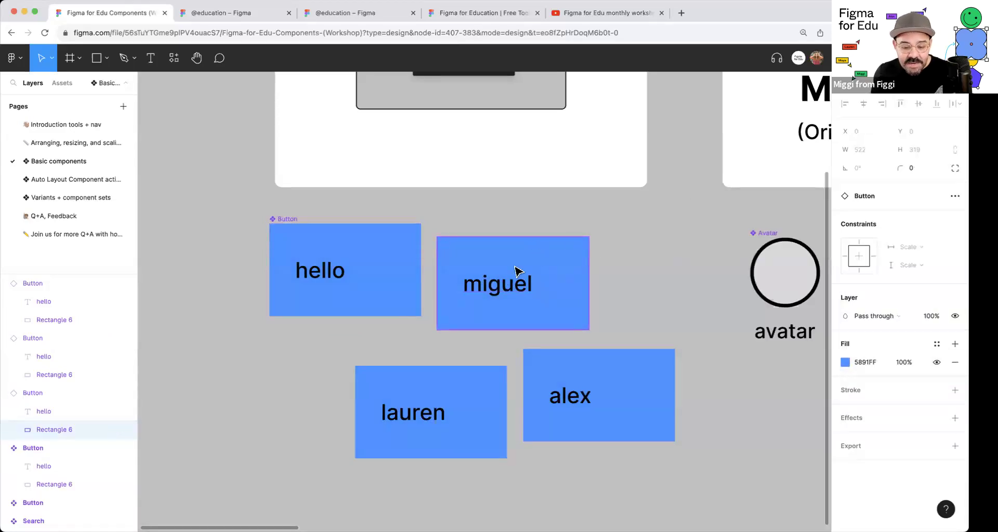
{"action": "left_click_drag", "start_coordinate": [581, 244], "coordinate": [572, 264]}
{"action": "left_click", "coordinate": [670, 366]}
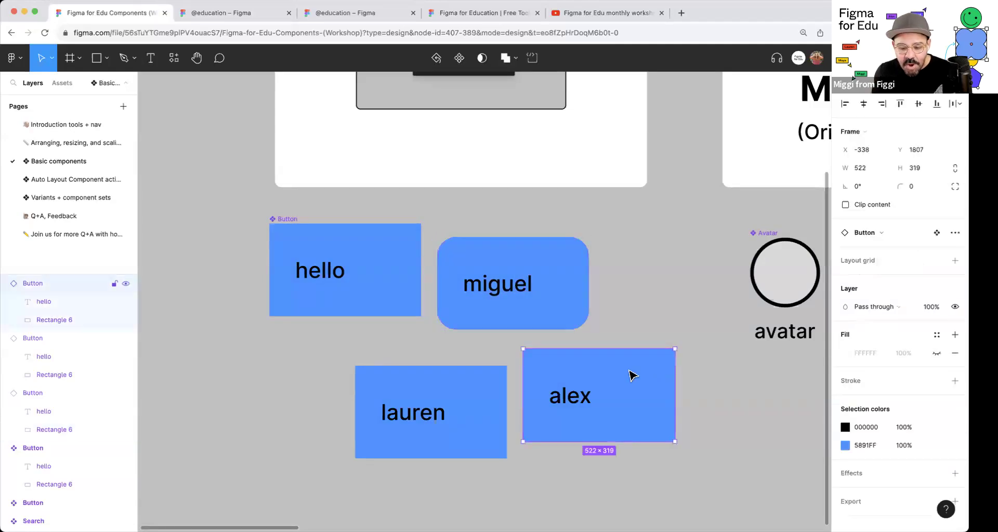
{"action": "left_click", "coordinate": [845, 445]}
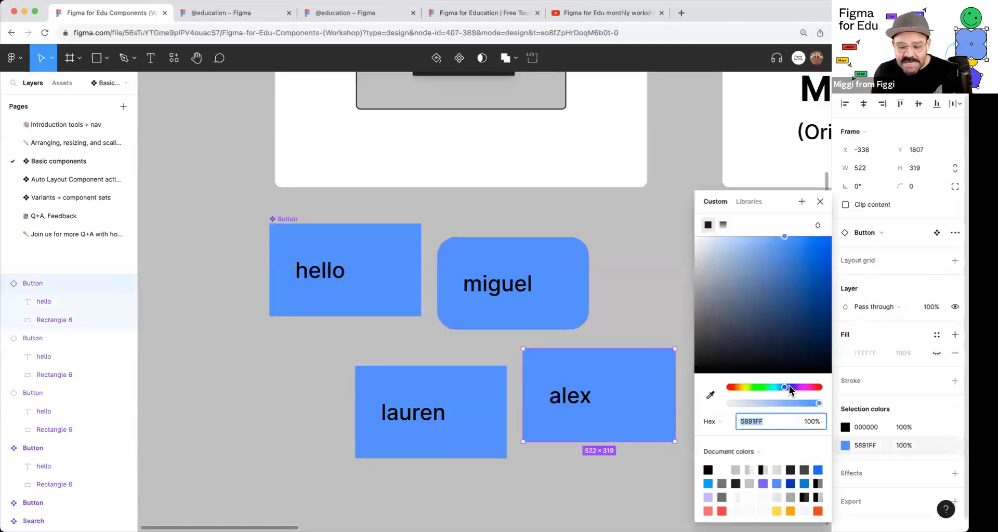
{"action": "left_click_drag", "start_coordinate": [789, 387], "coordinate": [803, 387]}
{"action": "left_click", "coordinate": [491, 440]}
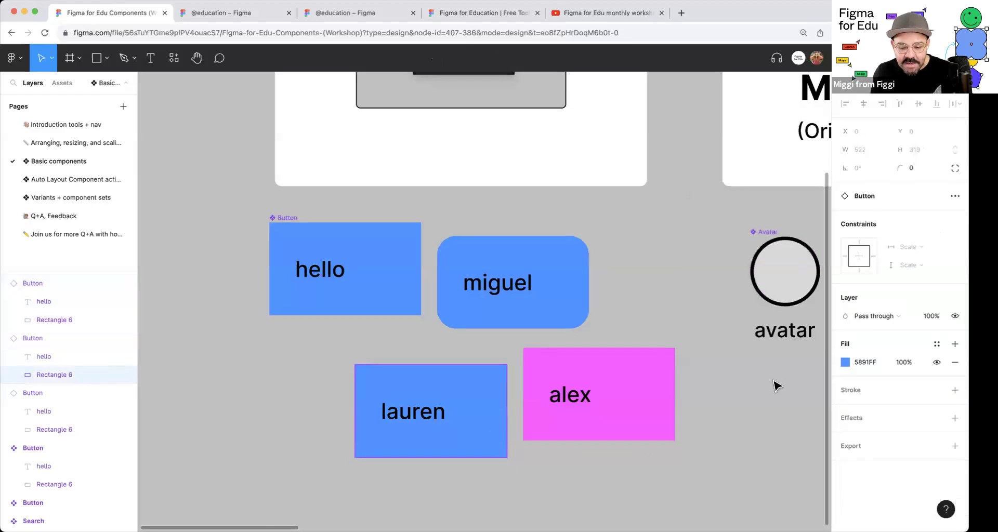
Step: Recolor the lower-left Button instance's blue rectangle to green and shift the Button main component to X -1299, Y 1364
{"action": "left_click", "coordinate": [845, 363]}
{"action": "left_click_drag", "start_coordinate": [785, 387], "coordinate": [768, 385]}
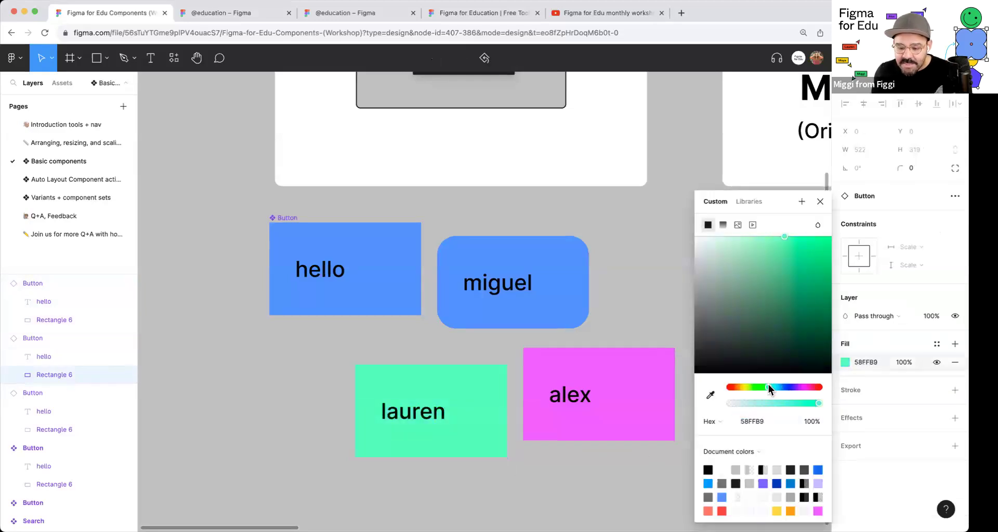
{"action": "left_click", "coordinate": [621, 281]}
{"action": "left_click_drag", "start_coordinate": [639, 266], "coordinate": [619, 291]}
{"action": "left_click_drag", "start_coordinate": [338, 271], "coordinate": [315, 271]}
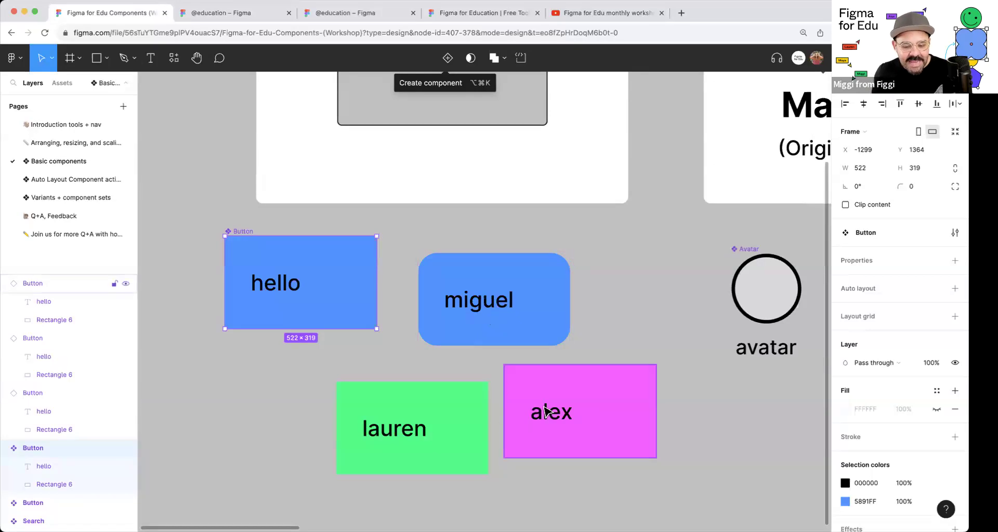
Step: Examine the frame explaining Main (Original) and Instance (Reference Copy) and the Avatar examples beneath it
{"action": "scroll", "coordinate": [435, 343], "scroll_direction": "right", "scroll_amount": 5}
{"action": "scroll", "coordinate": [687, 305], "scroll_direction": "down", "scroll_amount": 2, "text": "ctrl"}
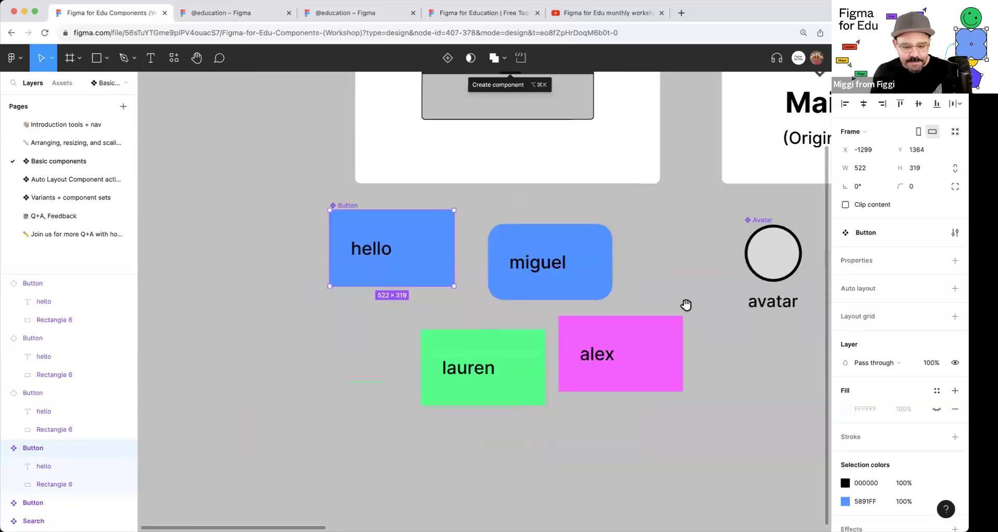
{"action": "scroll", "coordinate": [467, 343], "scroll_direction": "right", "scroll_amount": 5}
{"action": "scroll", "coordinate": [483, 325], "scroll_direction": "up", "scroll_amount": 1}
{"action": "scroll", "coordinate": [482, 325], "scroll_direction": "right", "scroll_amount": 2}
{"action": "scroll", "coordinate": [483, 326], "scroll_direction": "up", "scroll_amount": 1}
{"action": "scroll", "coordinate": [412, 239], "scroll_direction": "up", "scroll_amount": 3, "text": "ctrl"}
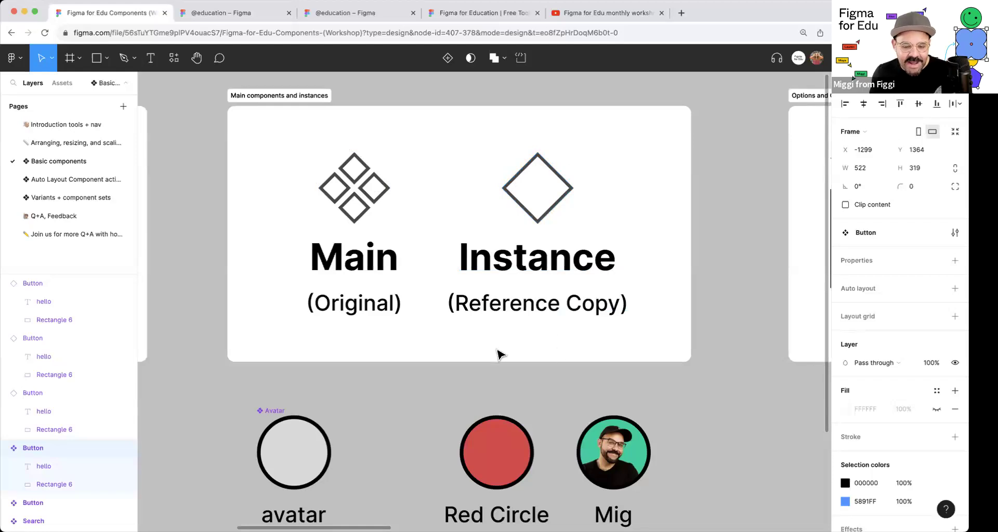
{"action": "left_click", "coordinate": [518, 311]}
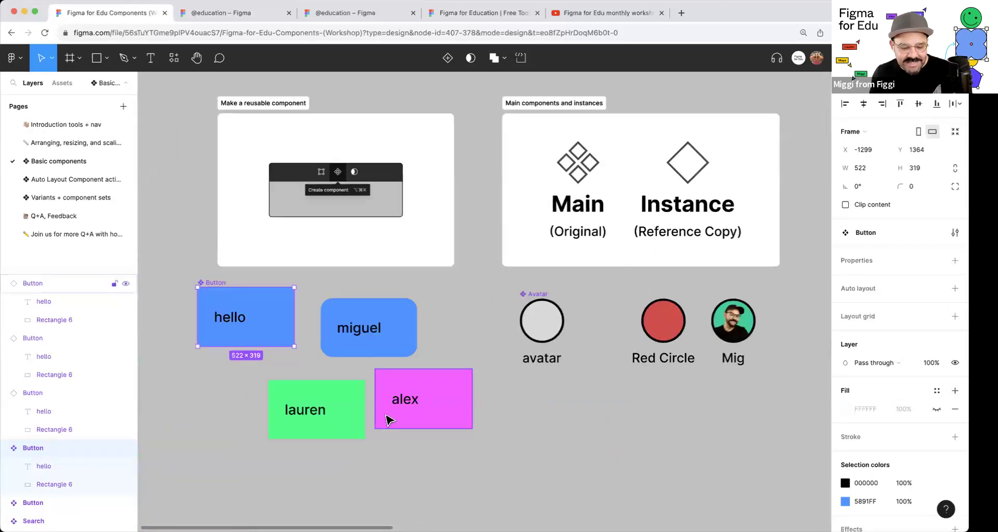
Step: Rearrange the three Button instances around the main component, with the rounded one beside it and the green and pink ones stacked below
{"action": "key", "text": "super+z"}
{"action": "key", "text": "super+z"}
{"action": "key", "text": "super+z"}
{"action": "key", "text": "super+z"}
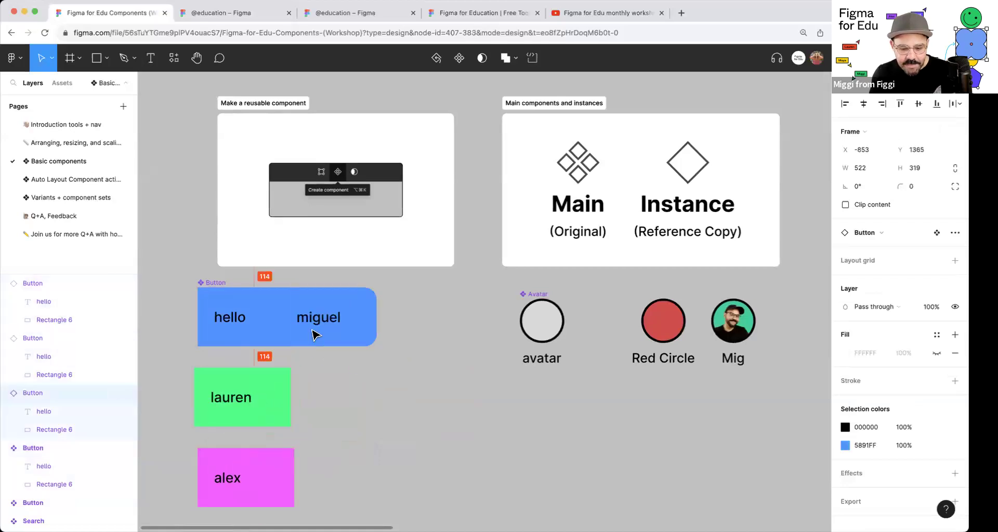
Step: Examine the circle and text label inside the Avatar main component, including the label's constraints and text alignment
{"action": "scroll", "coordinate": [383, 330], "scroll_direction": "up", "scroll_amount": 3}
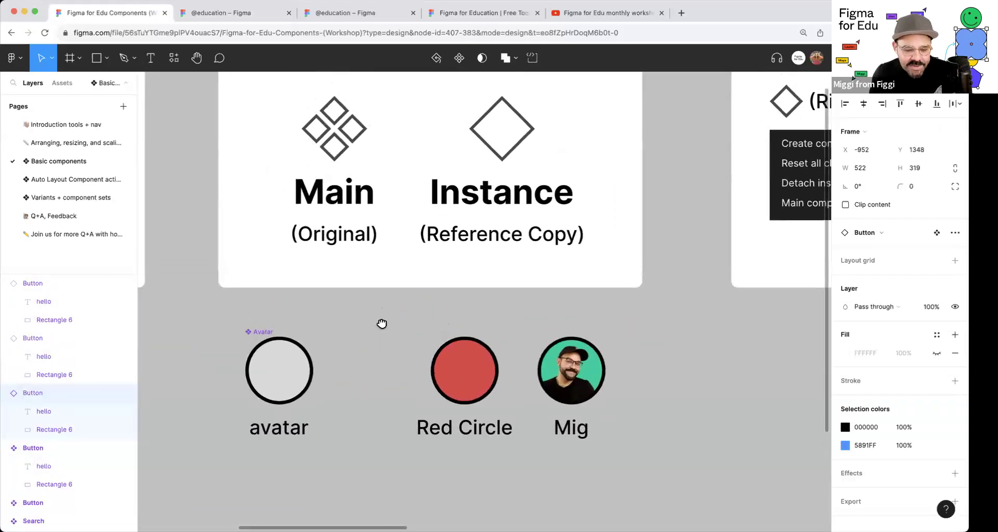
{"action": "left_click", "coordinate": [279, 378]}
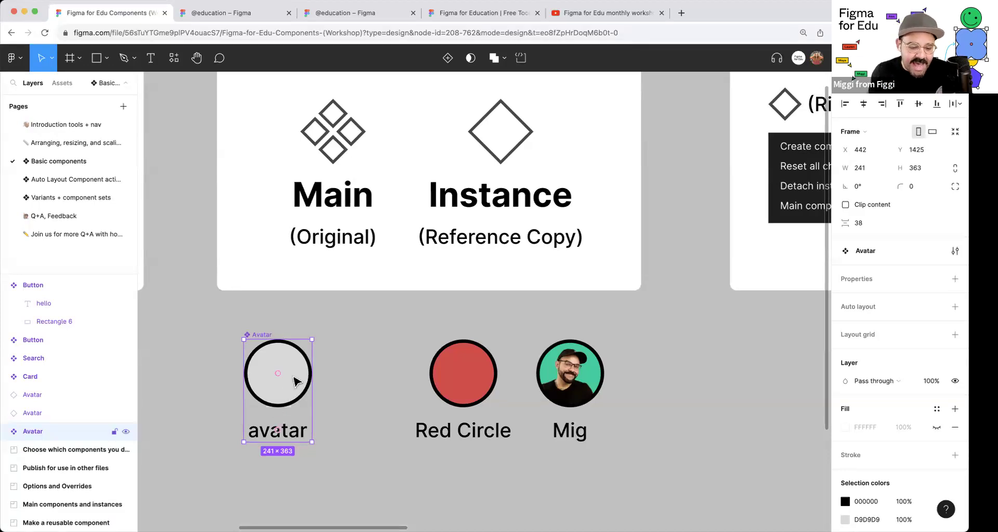
{"action": "double_click", "coordinate": [296, 381]}
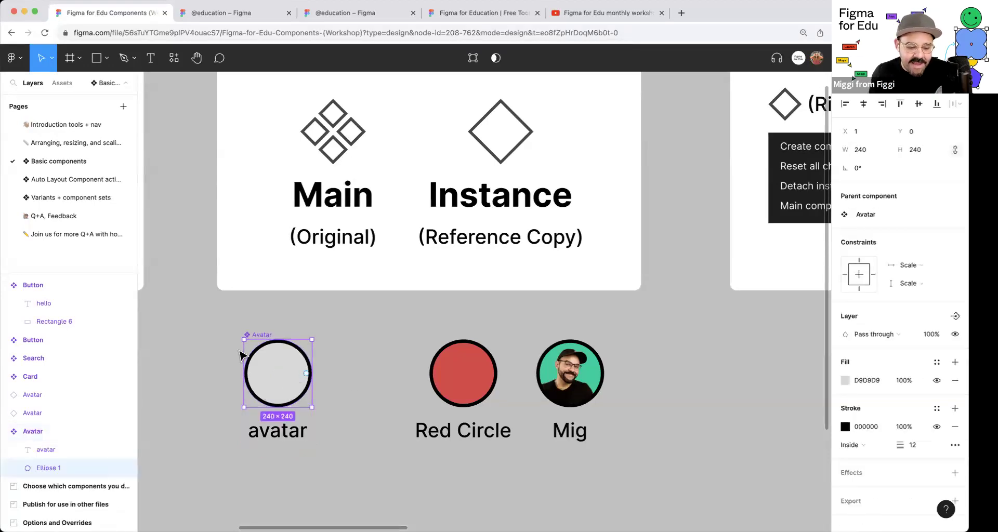
{"action": "left_click", "coordinate": [278, 428]}
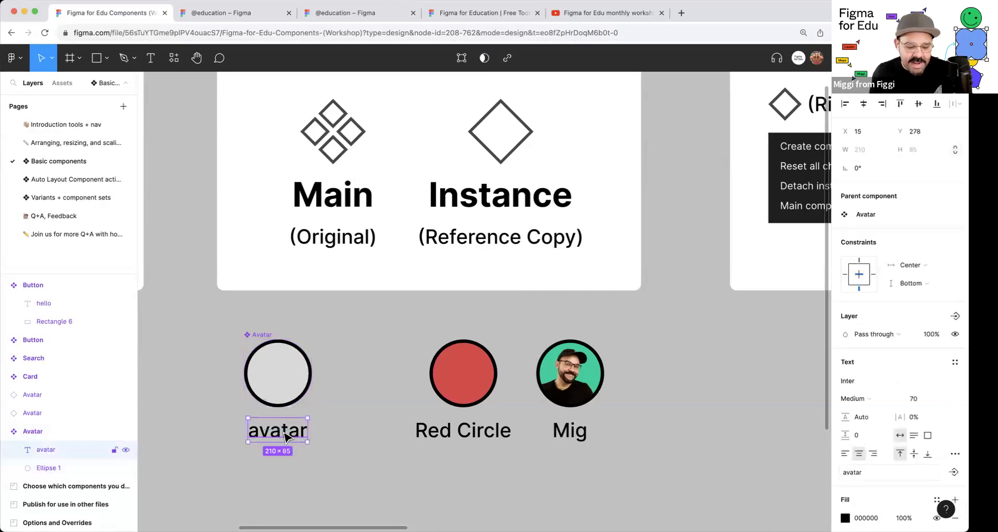
{"action": "left_click", "coordinate": [341, 423]}
{"action": "scroll", "coordinate": [318, 319], "scroll_direction": "down", "scroll_amount": 2}
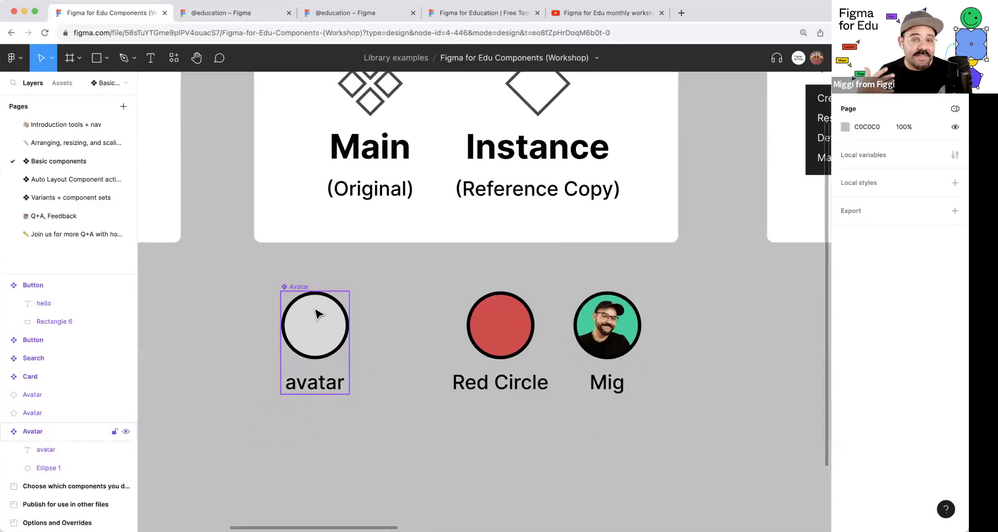
{"action": "left_click", "coordinate": [318, 387]}
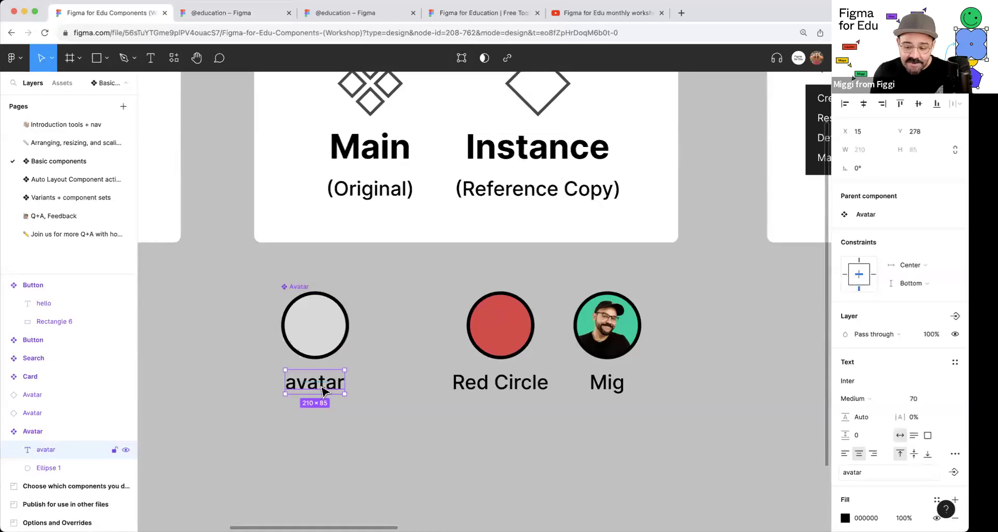
{"action": "scroll", "coordinate": [877, 437], "scroll_direction": "down", "scroll_amount": 3}
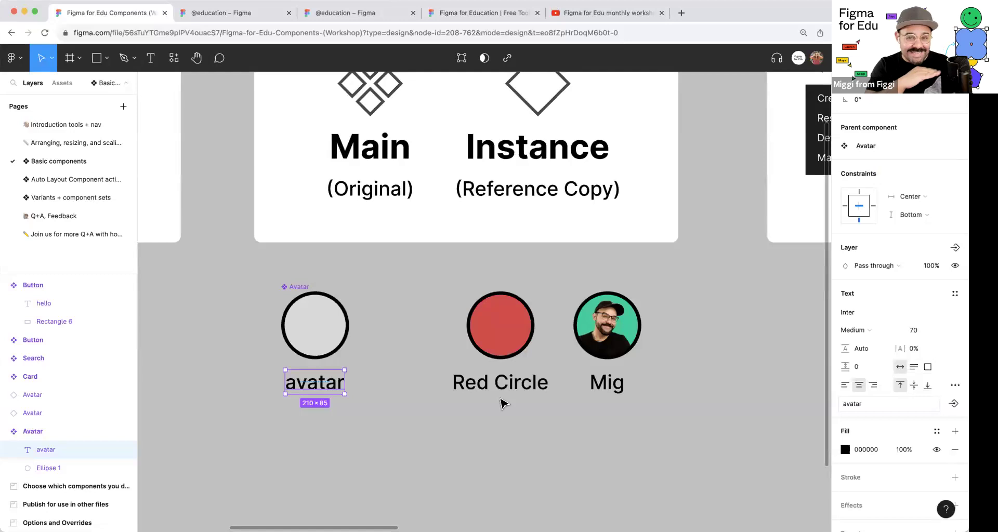
Step: Change the Avatar main component's label to "text grow from center" to test its centered alignment
{"action": "double_click", "coordinate": [320, 384]}
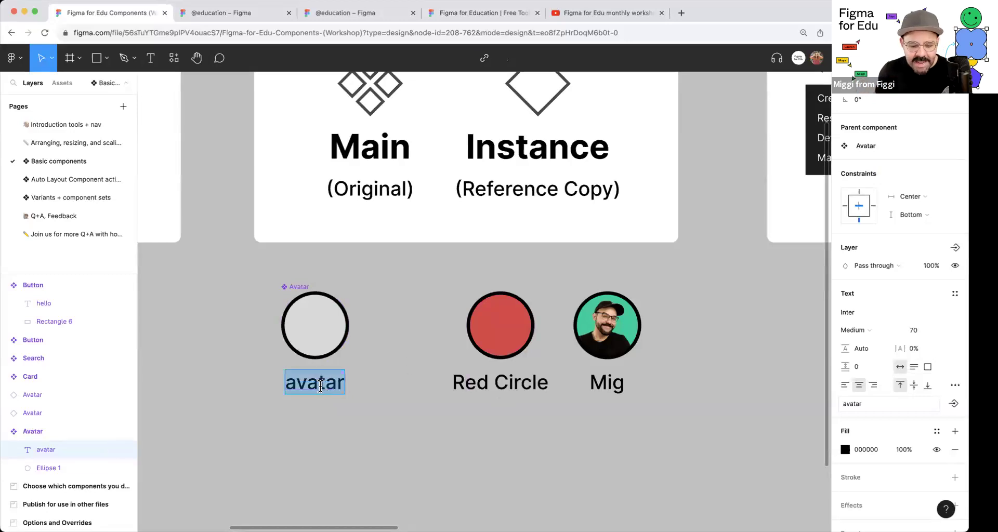
{"action": "type", "text": "tesx"}
{"action": "key", "text": "BackSpace"}
{"action": "key", "text": "BackSpace"}
{"action": "type", "text": "xte"}
{"action": "key", "text": "BackSpace"}
{"action": "key", "text": "BackSpace"}
{"action": "key", "text": "BackSpace"}
{"action": "key", "text": "BackSpace"}
{"action": "key", "text": "BackSpace"}
{"action": "type", "text": "text for"}
{"action": "key", "text": "BackSpace"}
{"action": "key", "text": "BackSpace"}
{"action": "key", "text": "BackSpace"}
{"action": "type", "text": "g"}
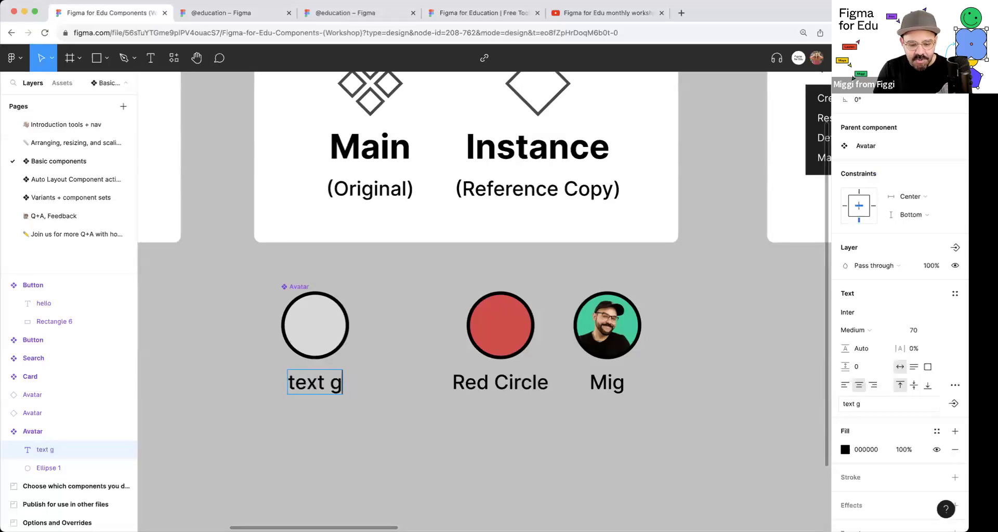
{"action": "type", "text": "row from cent"}
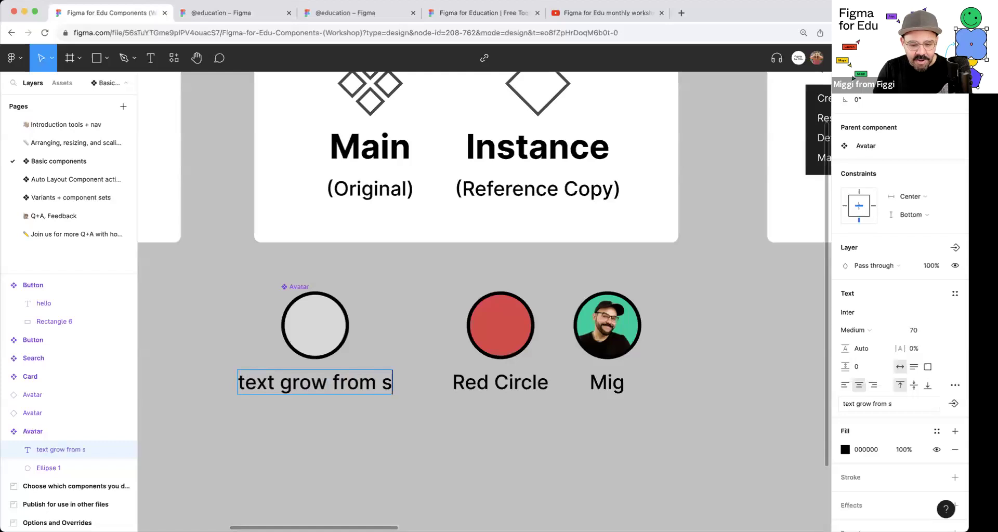
{"action": "type", "text": "er"}
{"action": "left_click", "coordinate": [357, 430]}
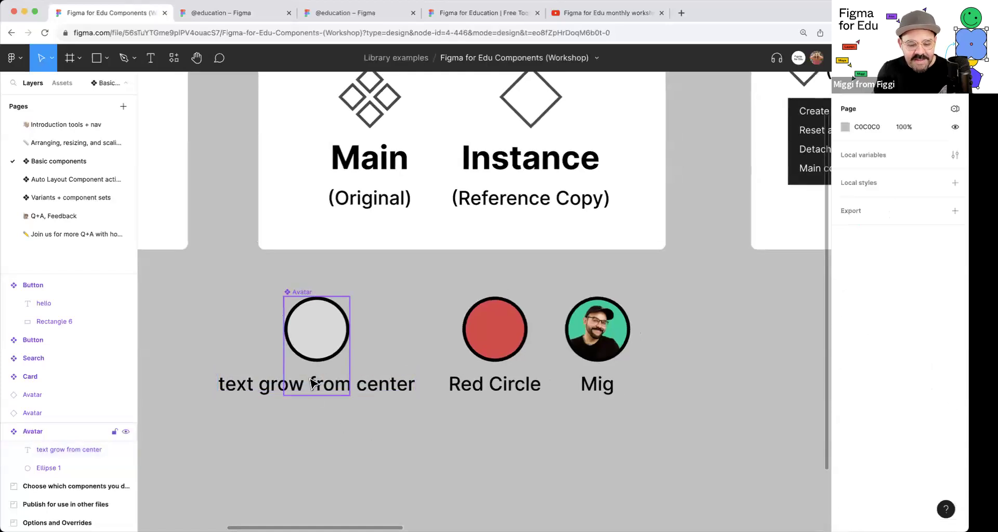
Step: Set the Avatar main component's label back to "avatar"
{"action": "double_click", "coordinate": [317, 386]}
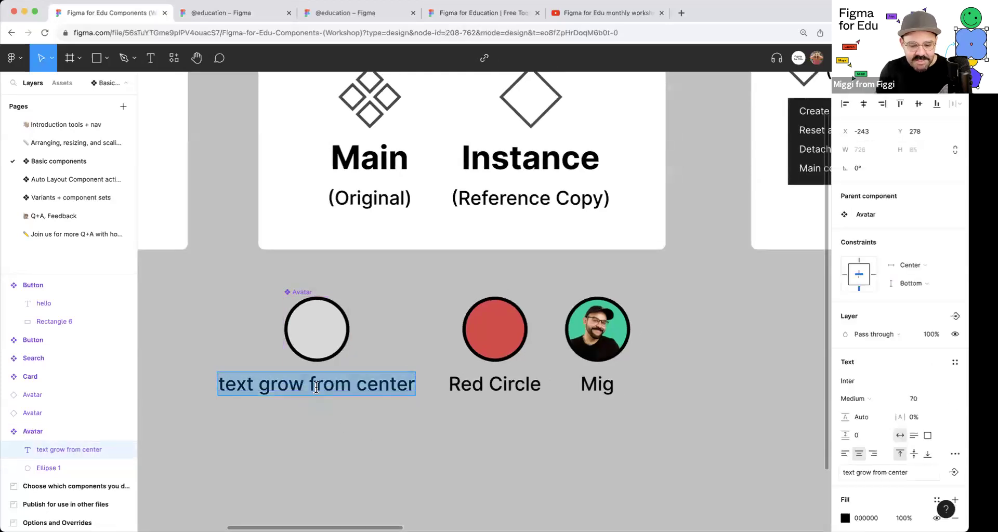
{"action": "type", "text": "avatar"}
{"action": "key", "text": "Escape"}
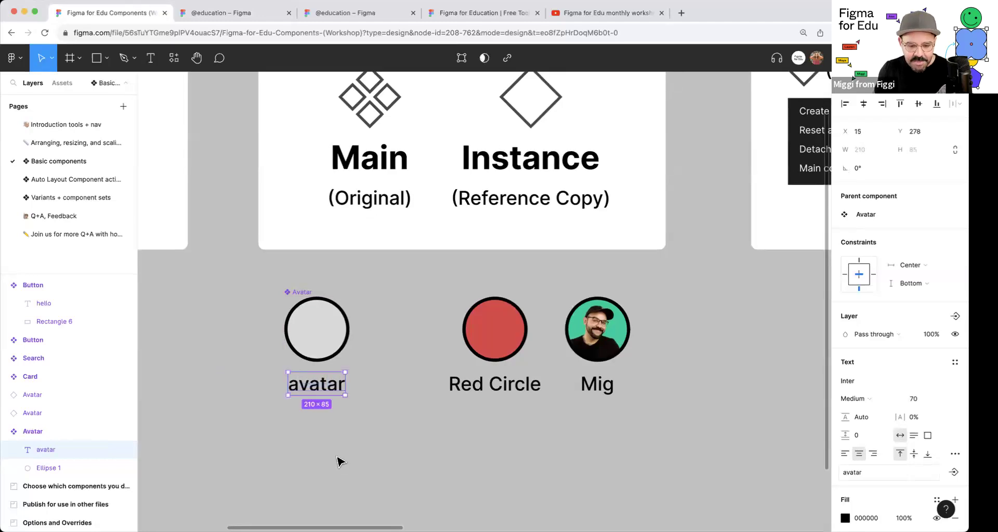
Step: Inspect the text and ellipse layers of the Avatar main component and its red-circle and photo instances
{"action": "left_click", "coordinate": [329, 337]}
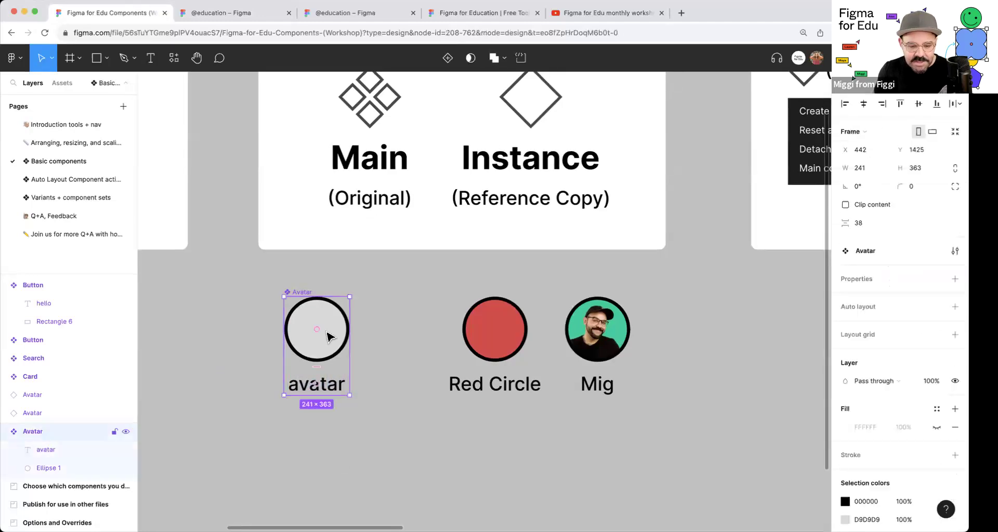
{"action": "left_click", "coordinate": [49, 454]}
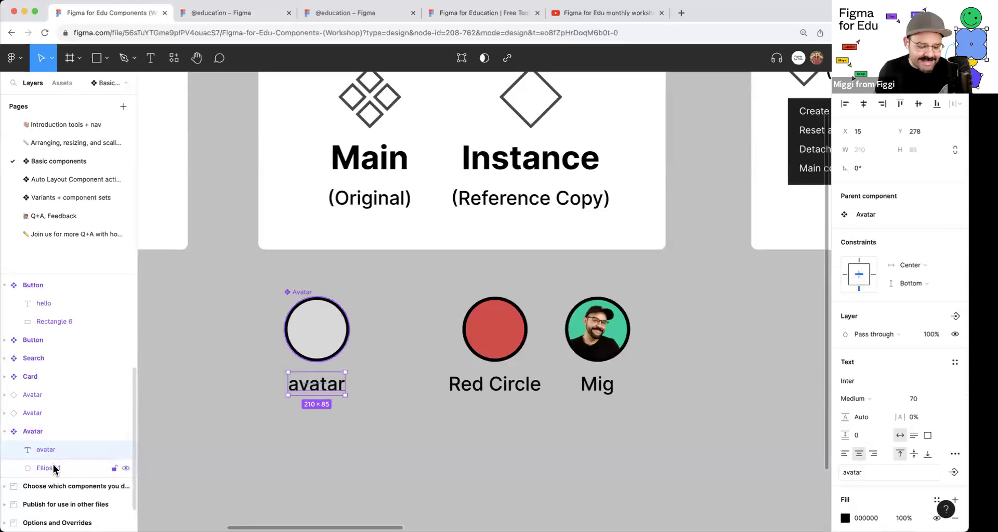
{"action": "left_click", "coordinate": [58, 468]}
{"action": "left_click", "coordinate": [338, 450]}
{"action": "left_click", "coordinate": [335, 357]}
{"action": "left_click", "coordinate": [467, 347]}
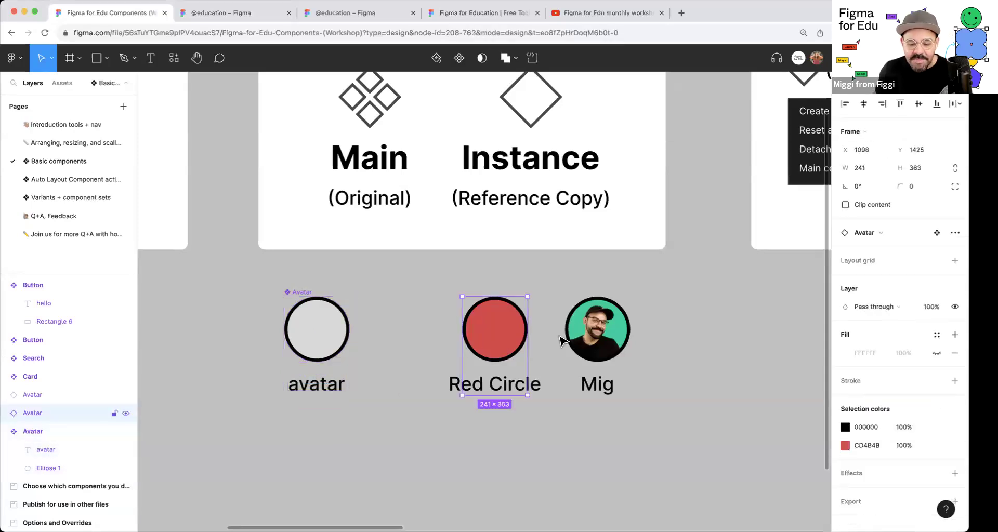
{"action": "left_click", "coordinate": [571, 338]}
{"action": "left_click", "coordinate": [508, 334]}
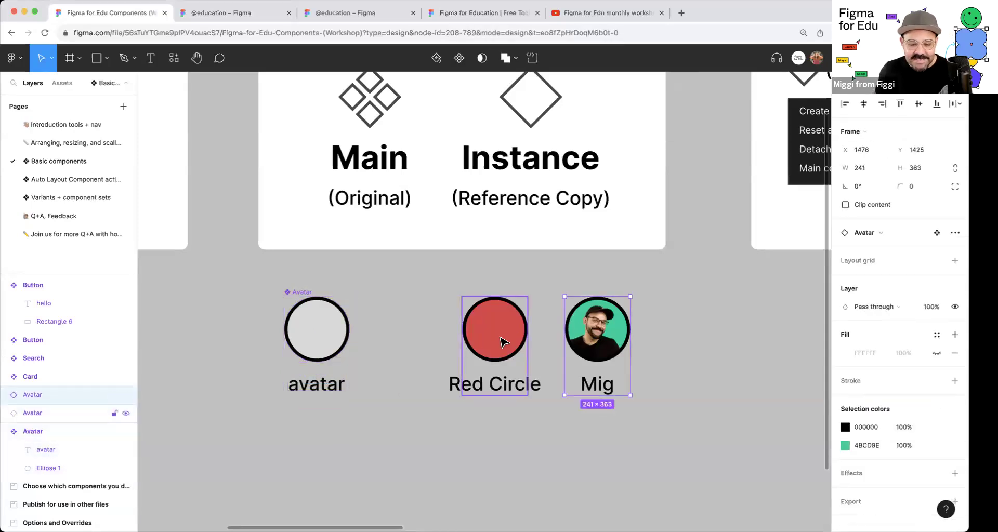
Step: Move the Avatar main component to X 383, Y 1404 and place a duplicated instance beside it at X 766, Y 1393
{"action": "left_click_drag", "start_coordinate": [331, 336], "coordinate": [315, 333]}
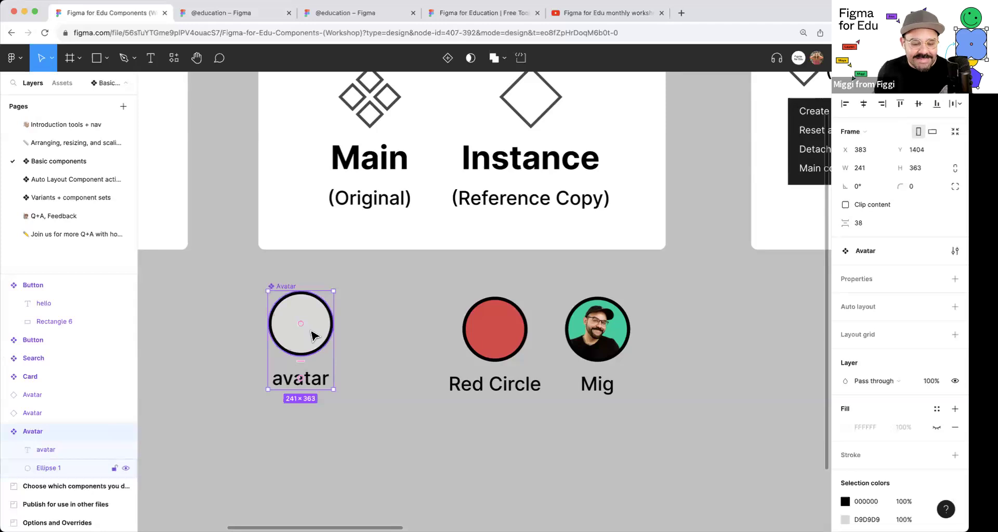
{"action": "key", "text": "super+d"}
{"action": "left_click_drag", "start_coordinate": [296, 332], "coordinate": [399, 329]}
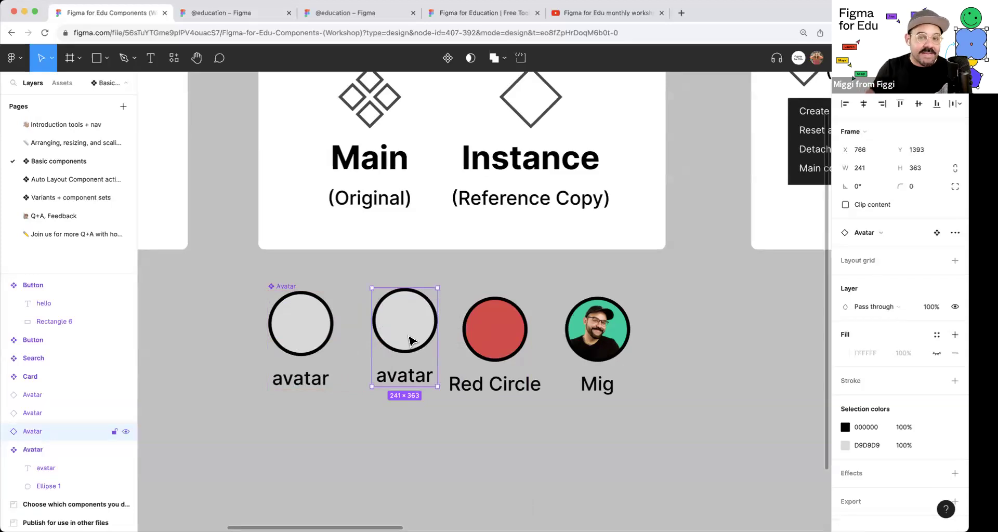
Step: Replace the new Avatar instance's label with a person's first name and move the red-circle and photo instances farther right
{"action": "double_click", "coordinate": [401, 376]}
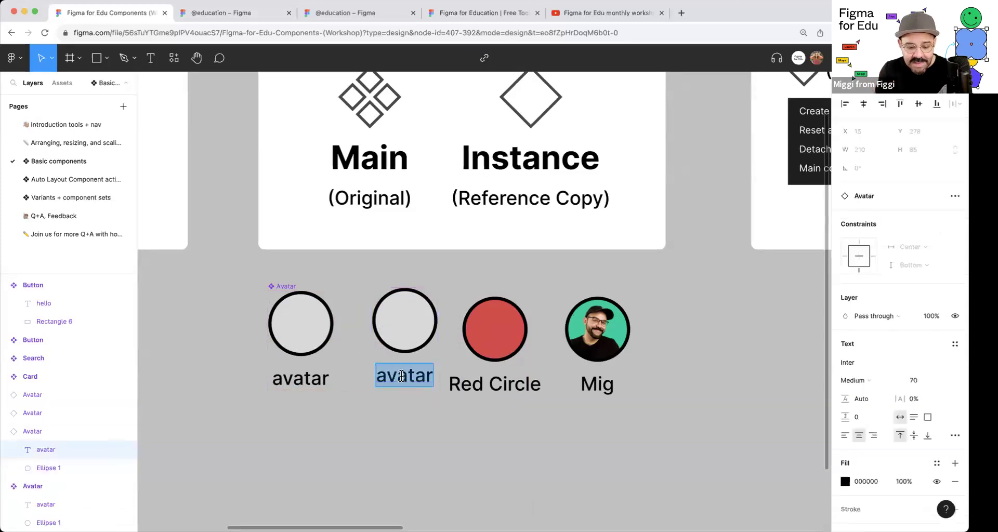
{"action": "type", "text": "Alex"}
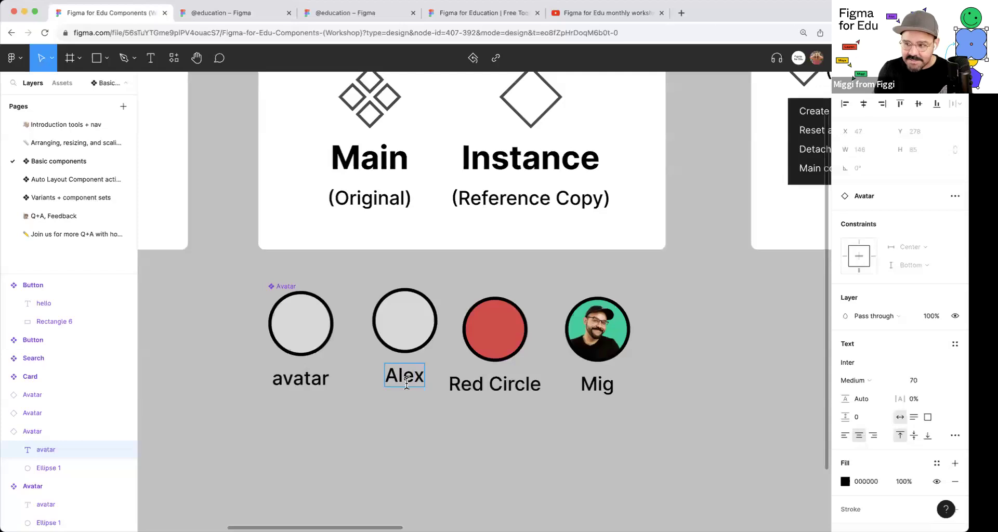
{"action": "key", "text": "Escape"}
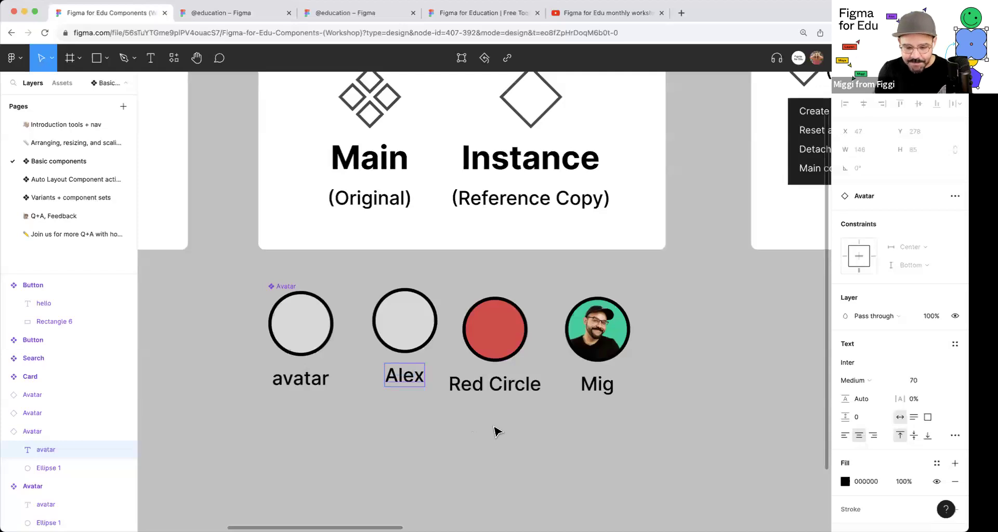
{"action": "left_click", "coordinate": [537, 345]}
{"action": "left_click", "coordinate": [457, 356]}
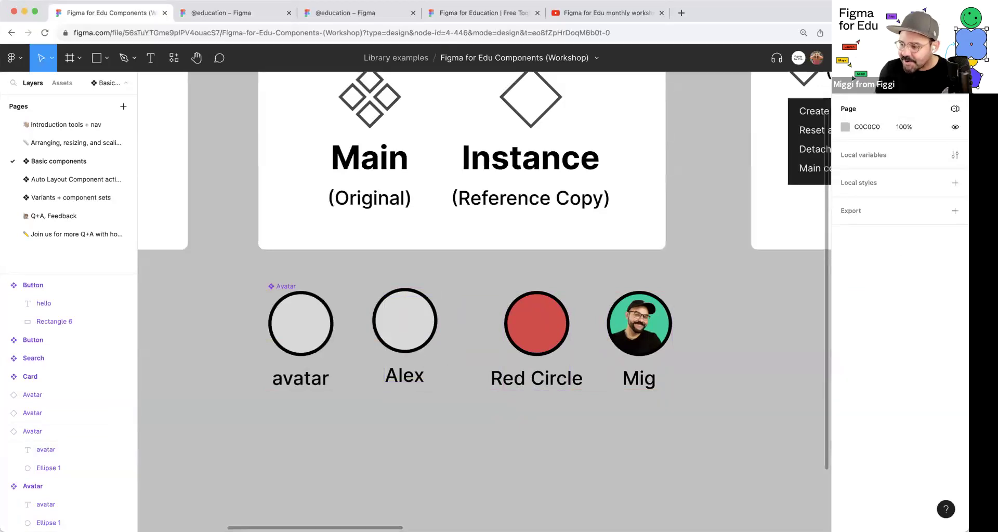
Step: Fill the new Avatar instance's circle with the copied photo, switch the image fill to Crop and reframe it on the face
{"action": "double_click", "coordinate": [398, 318]}
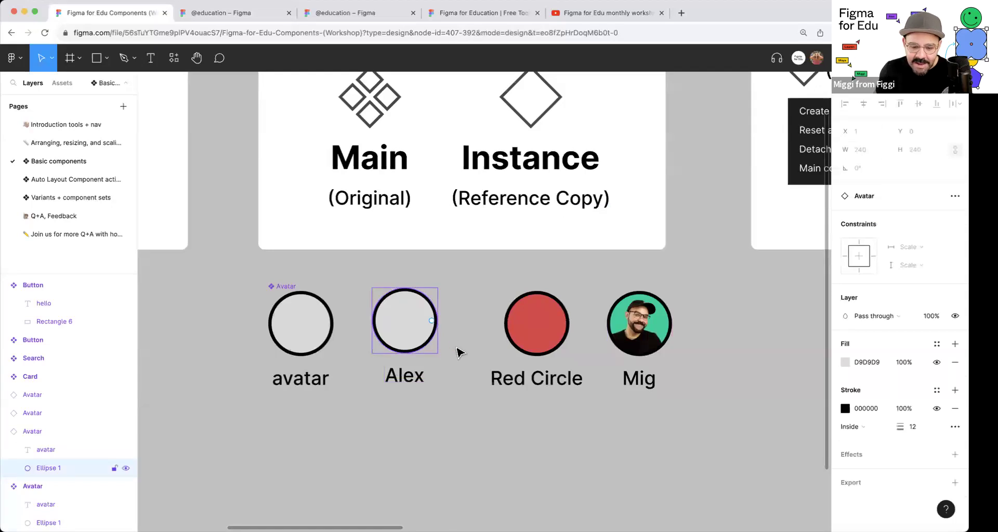
{"action": "key", "text": "super+v"}
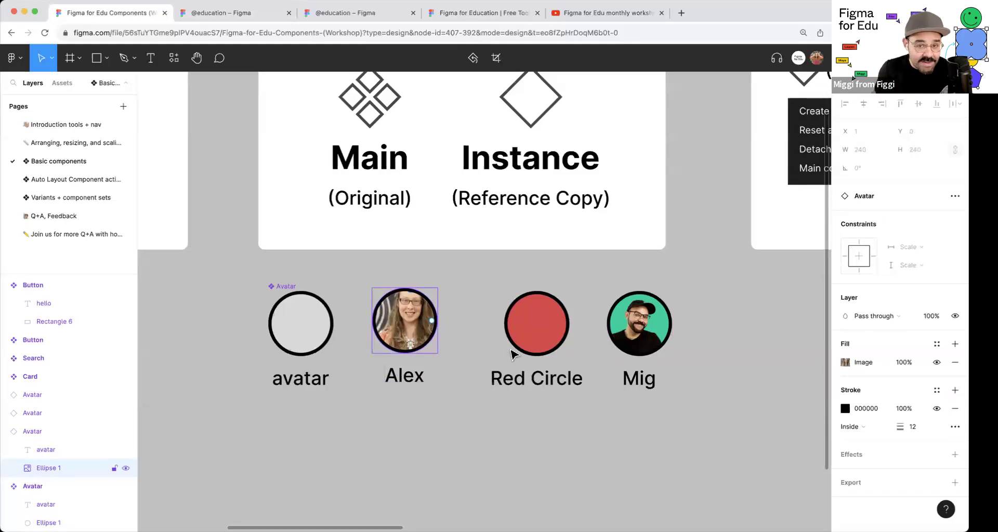
{"action": "left_click", "coordinate": [842, 367]}
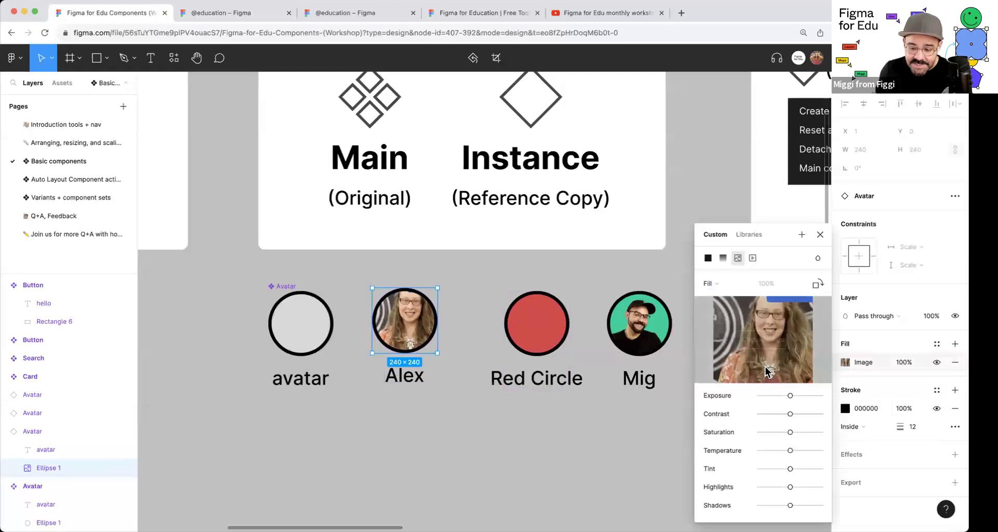
{"action": "left_click", "coordinate": [714, 287]}
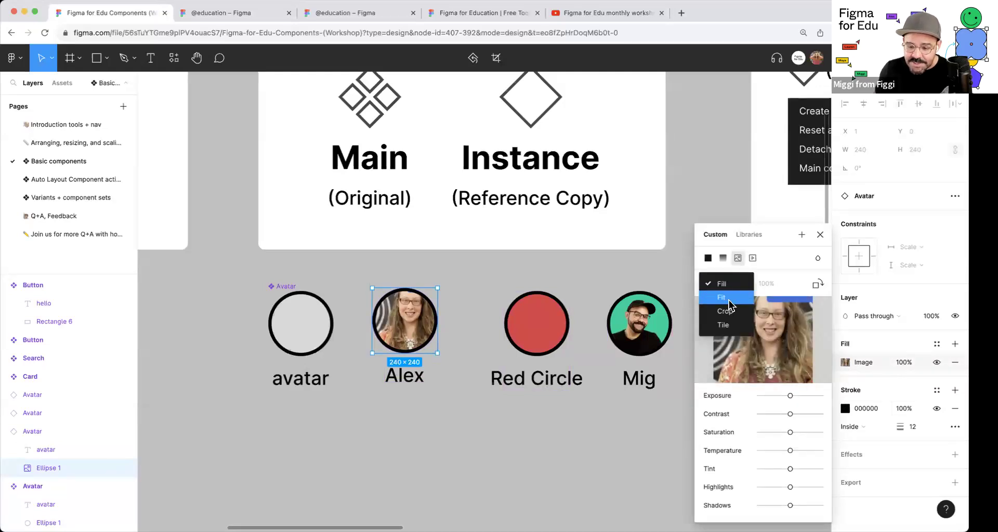
{"action": "left_click", "coordinate": [719, 308]}
{"action": "mouse_move", "coordinate": [445, 355]}
{"action": "left_mouse_down"}
{"action": "mouse_move", "coordinate": [462, 367]}
{"action": "mouse_move", "coordinate": [430, 362]}
{"action": "left_mouse_up"}
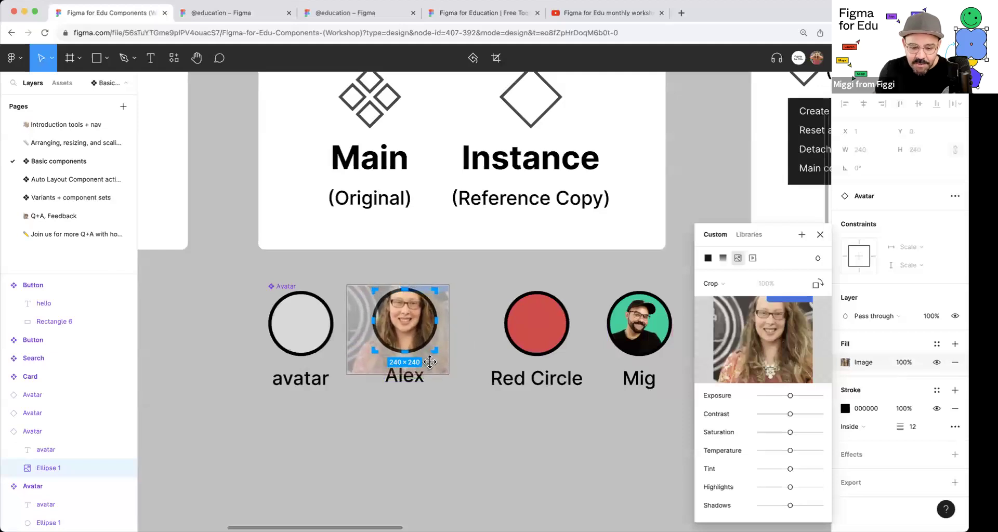
{"action": "left_click", "coordinate": [483, 472]}
{"action": "left_click", "coordinate": [483, 472]}
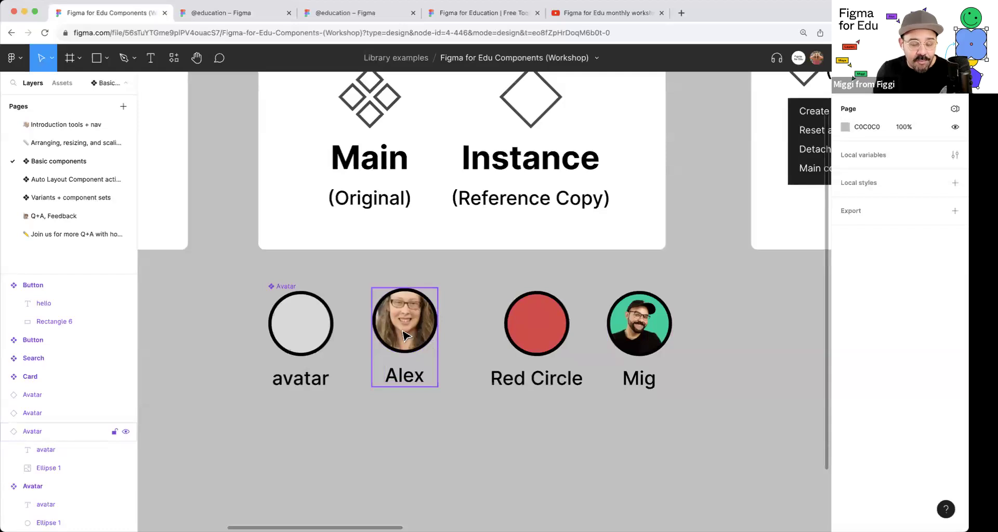
Step: Set the label text of the Avatar main component to Bold weight
{"action": "left_click", "coordinate": [412, 387]}
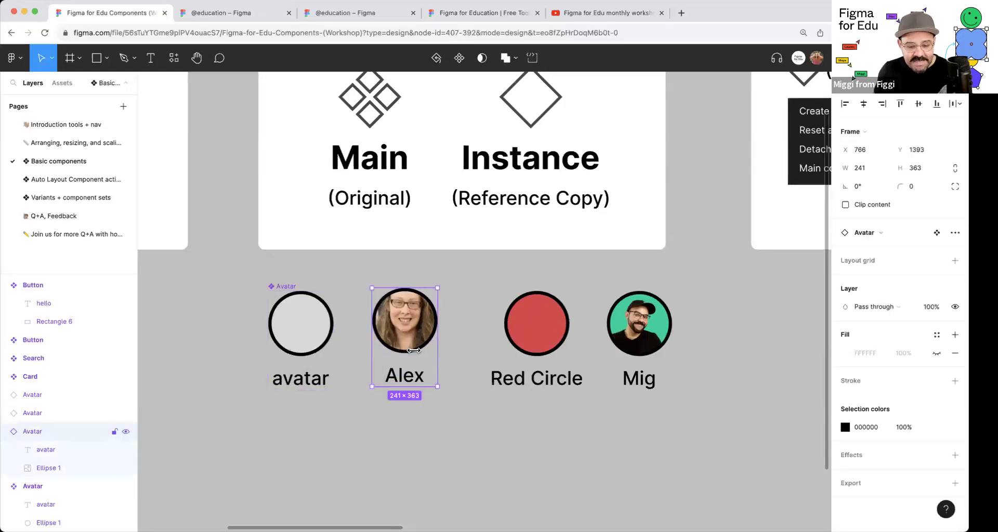
{"action": "double_click", "coordinate": [310, 379]}
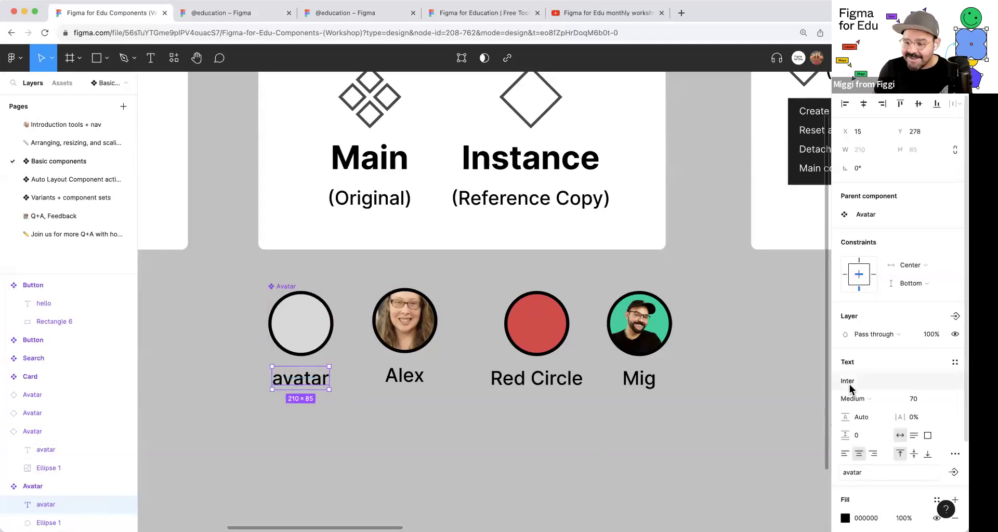
{"action": "left_click", "coordinate": [873, 399]}
{"action": "left_click", "coordinate": [874, 422]}
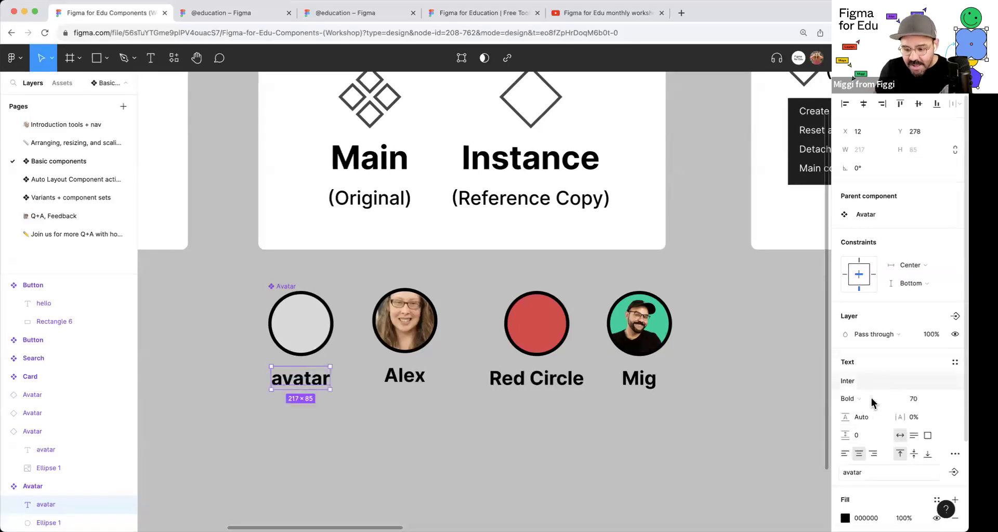
Step: Try a blue 2613FF fill on the Avatar main component's label text and undo the color change
{"action": "left_click", "coordinate": [845, 518]}
{"action": "left_click", "coordinate": [791, 387]}
{"action": "left_click_drag", "start_coordinate": [793, 310], "coordinate": [821, 235]}
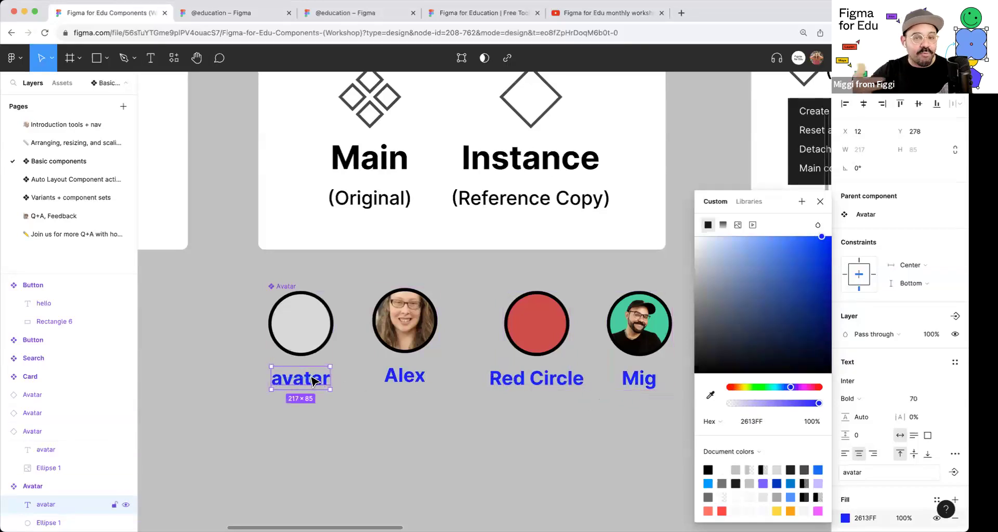
{"action": "key", "text": "ctrl+z"}
{"action": "key", "text": "ctrl+z"}
{"action": "key", "text": "Escape"}
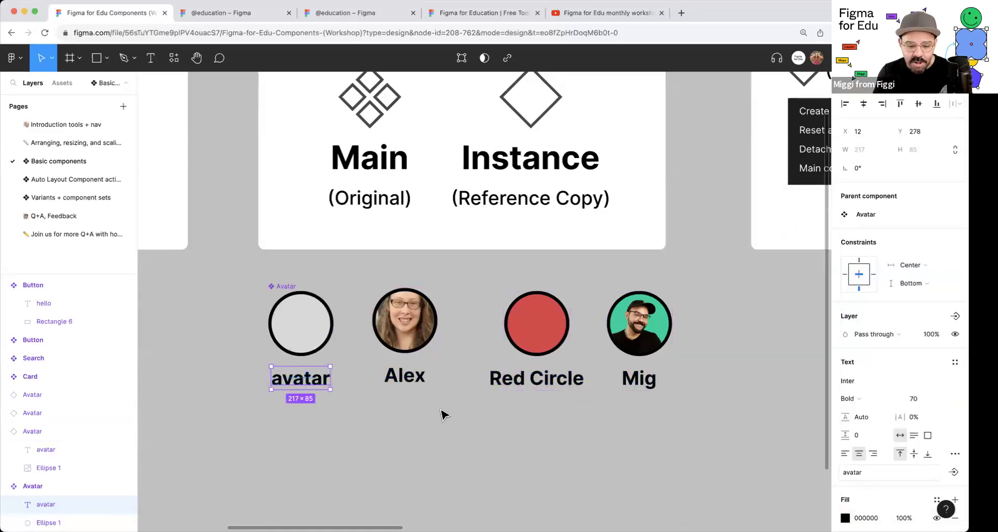
Step: Move the Avatar main component to X 347, Y 1393, its neighboring photo instance to X 857, Y 1404, and the other two instances lower
{"action": "left_click_drag", "start_coordinate": [292, 321], "coordinate": [282, 318]}
{"action": "left_click_drag", "start_coordinate": [428, 339], "coordinate": [453, 342]}
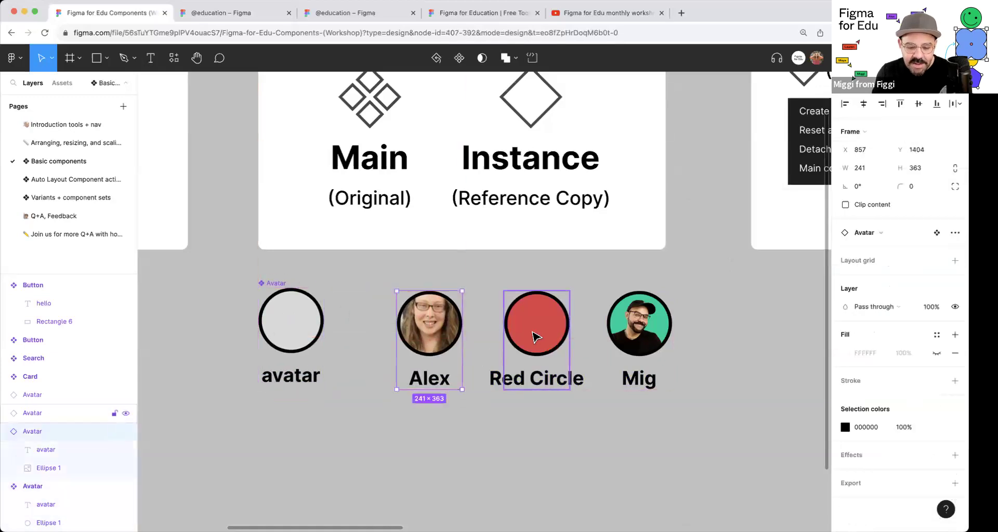
{"action": "left_click_drag", "start_coordinate": [536, 337], "coordinate": [533, 366]}
{"action": "left_click_drag", "start_coordinate": [639, 338], "coordinate": [639, 371]}
Step: Try enlarging the circle inside the Avatar main component and undo the resize
{"action": "double_click", "coordinate": [312, 343]}
{"action": "left_click_drag", "start_coordinate": [325, 355], "coordinate": [335, 359]}
{"action": "key", "text": "super+z"}
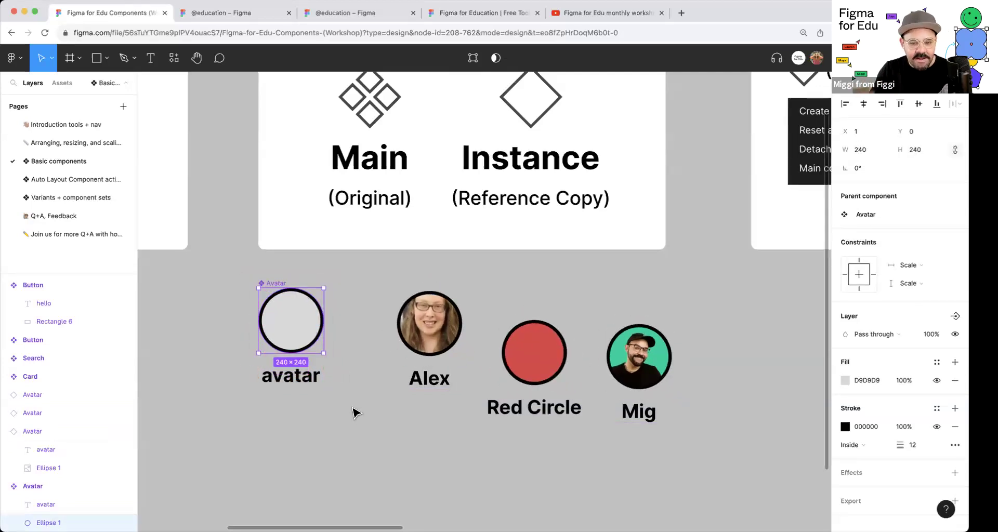
Step: Align the three instances in a row with the main component, placing the red circle at X 1176, Y 1393 and the green-background photo at X 1558, Y 1393
{"action": "scroll", "coordinate": [394, 370], "scroll_direction": "up", "scroll_amount": 2}
{"action": "left_click_drag", "start_coordinate": [419, 364], "coordinate": [407, 360]}
{"action": "left_click_drag", "start_coordinate": [514, 387], "coordinate": [499, 355]}
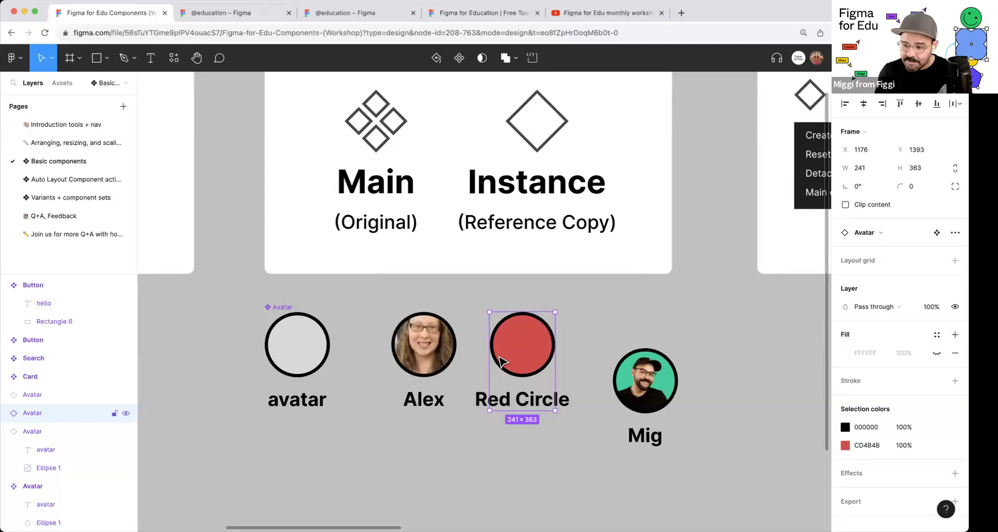
{"action": "left_click_drag", "start_coordinate": [616, 427], "coordinate": [598, 391]}
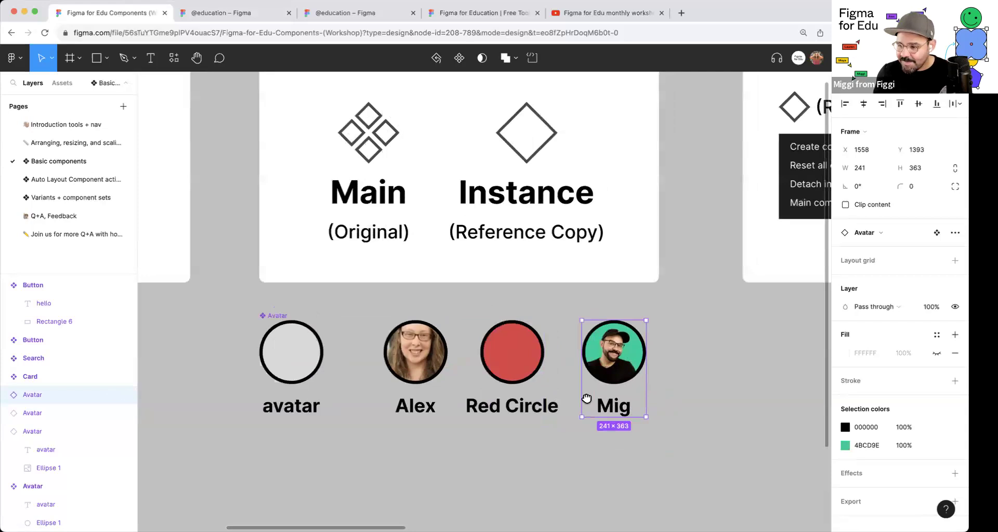
Step: Move the green-background photo instance below the Options and Overrides frame, to X 2732, Y 1393
{"action": "scroll", "coordinate": [586, 398], "scroll_direction": "right", "scroll_amount": 10}
{"action": "scroll", "coordinate": [397, 252], "scroll_direction": "up", "scroll_amount": 3}
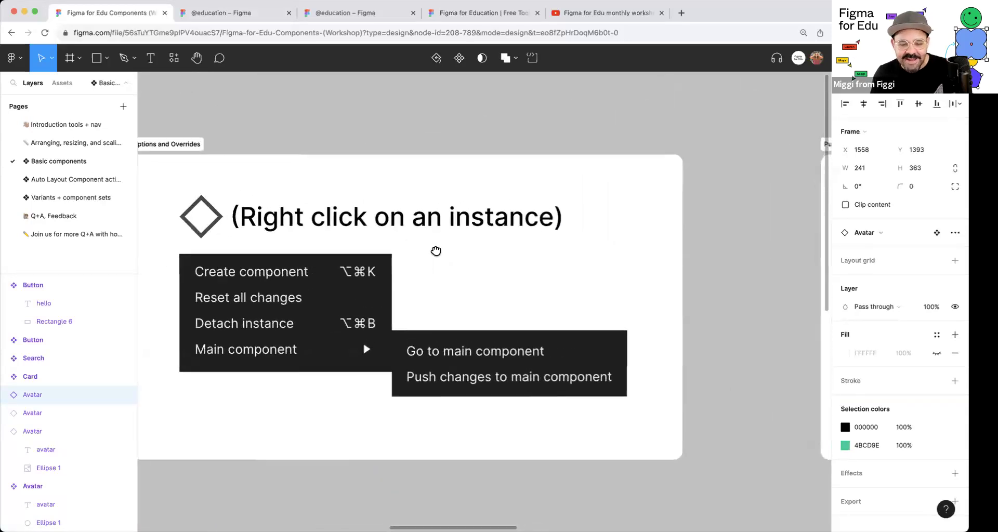
{"action": "scroll", "coordinate": [435, 251], "scroll_direction": "down", "scroll_amount": 6}
{"action": "left_click_drag", "start_coordinate": [365, 347], "coordinate": [520, 347]}
{"action": "scroll", "coordinate": [541, 283], "scroll_direction": "up", "scroll_amount": 5}
{"action": "scroll", "coordinate": [534, 232], "scroll_direction": "up", "scroll_amount": 2}
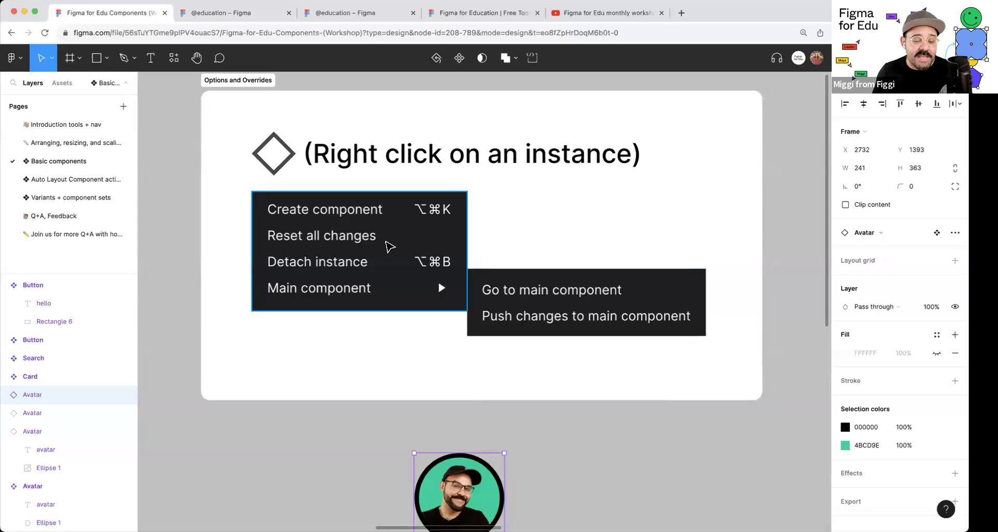
{"action": "scroll", "coordinate": [387, 240], "scroll_direction": "down", "scroll_amount": 2}
{"action": "scroll", "coordinate": [557, 466], "scroll_direction": "down", "scroll_amount": 3}
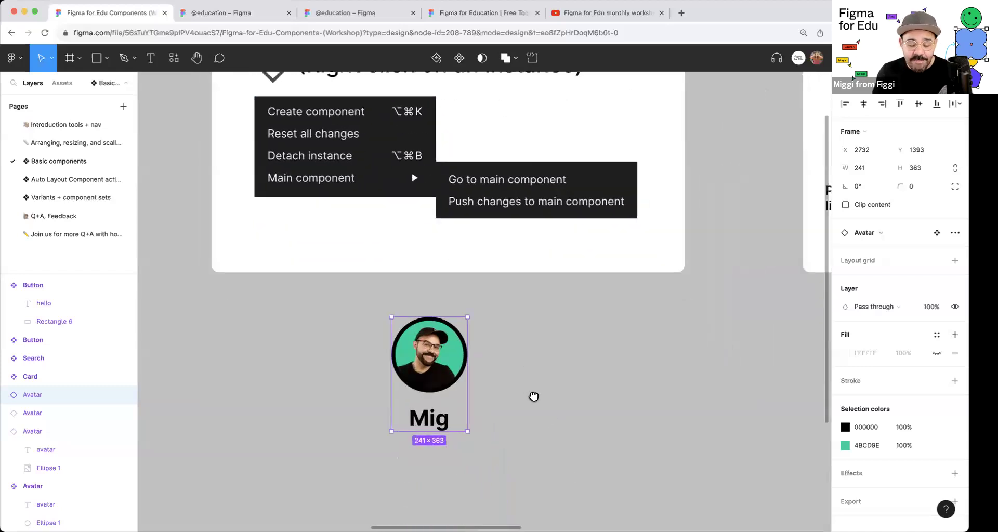
Step: Try Reset all changes on the green-background photo instance twice, undoing each reset
{"action": "right_click", "coordinate": [448, 325]}
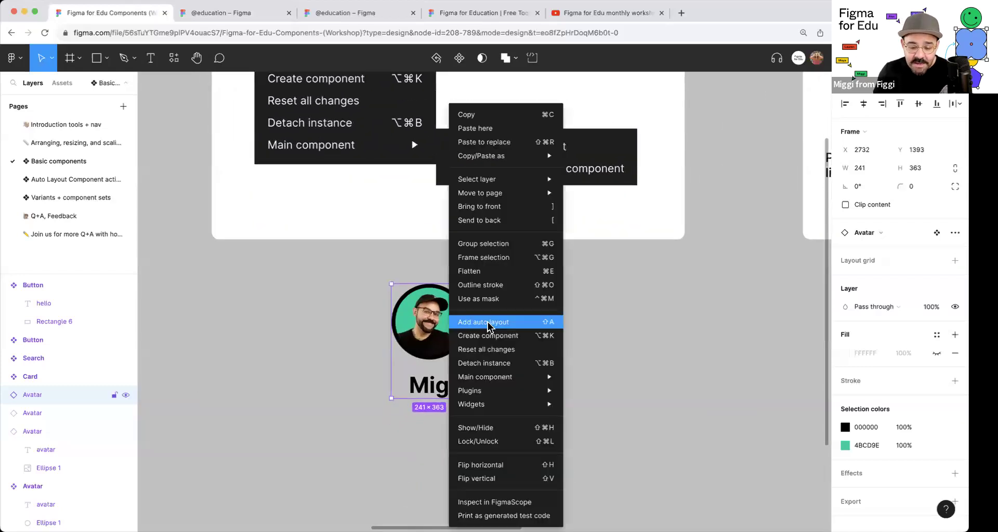
{"action": "left_click", "coordinate": [507, 355]}
{"action": "key", "text": "super+z"}
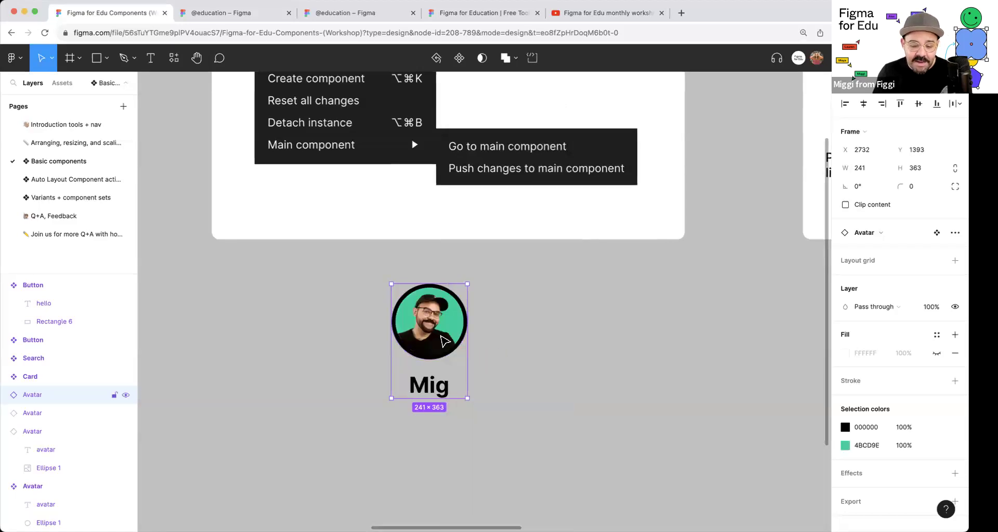
{"action": "right_click", "coordinate": [444, 340]}
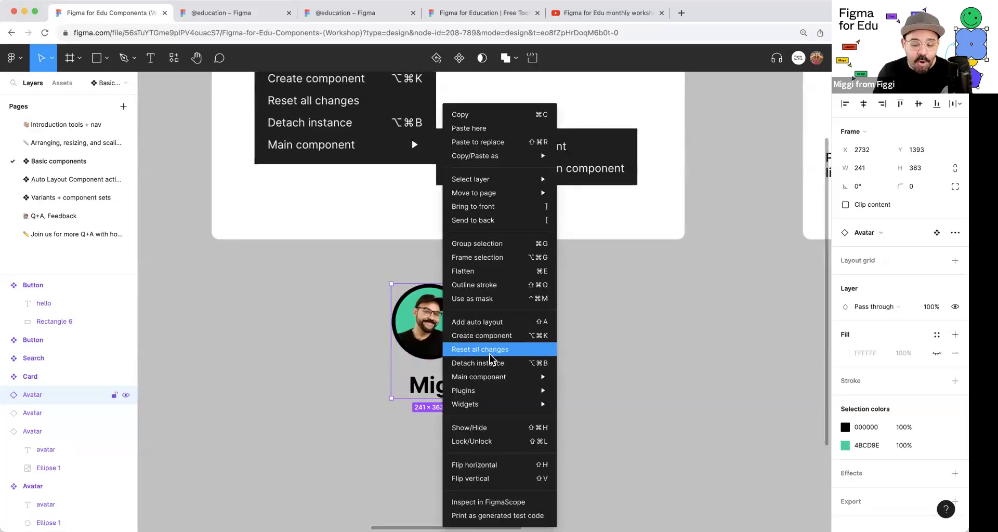
{"action": "key", "text": "Escape"}
{"action": "scroll", "coordinate": [643, 307], "scroll_direction": "up", "scroll_amount": 3}
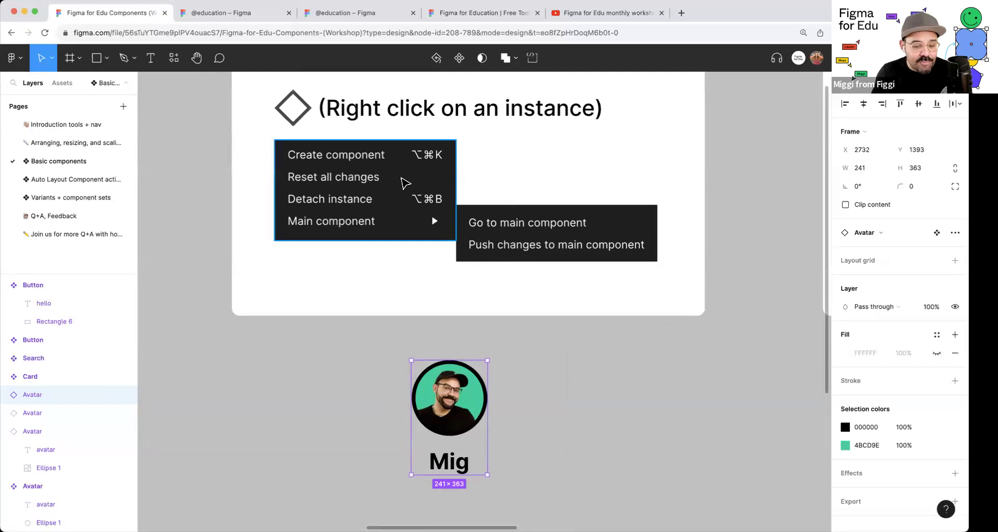
{"action": "scroll", "coordinate": [550, 343], "scroll_direction": "down", "scroll_amount": 2}
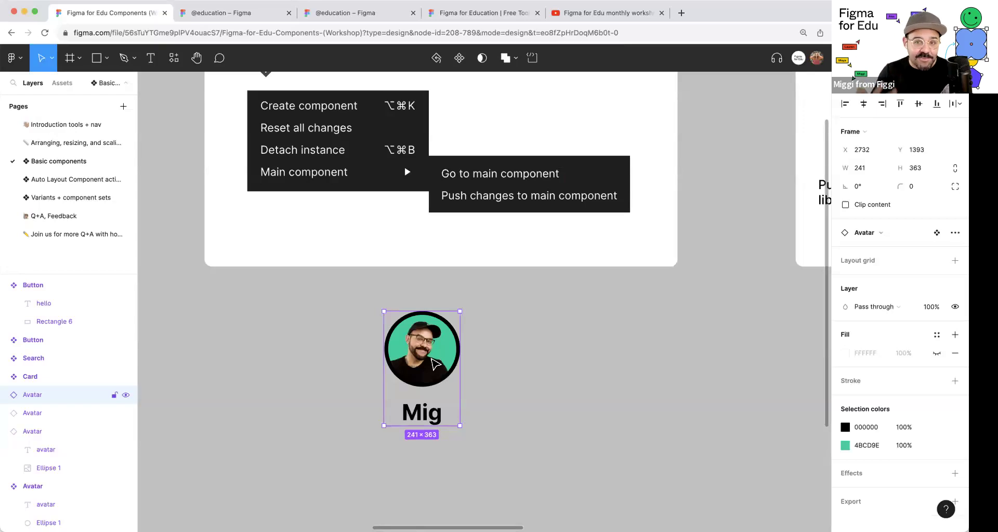
{"action": "right_click", "coordinate": [431, 358]}
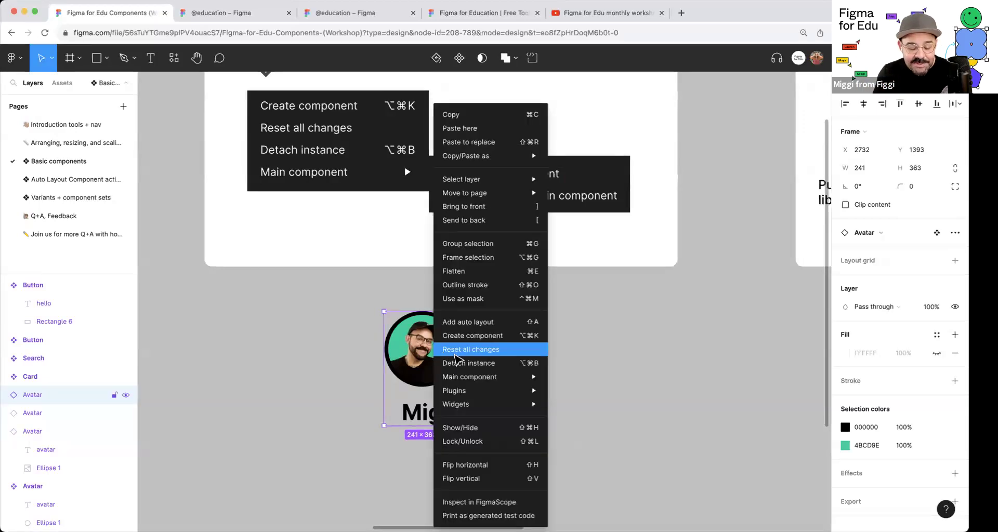
{"action": "left_click", "coordinate": [455, 349]}
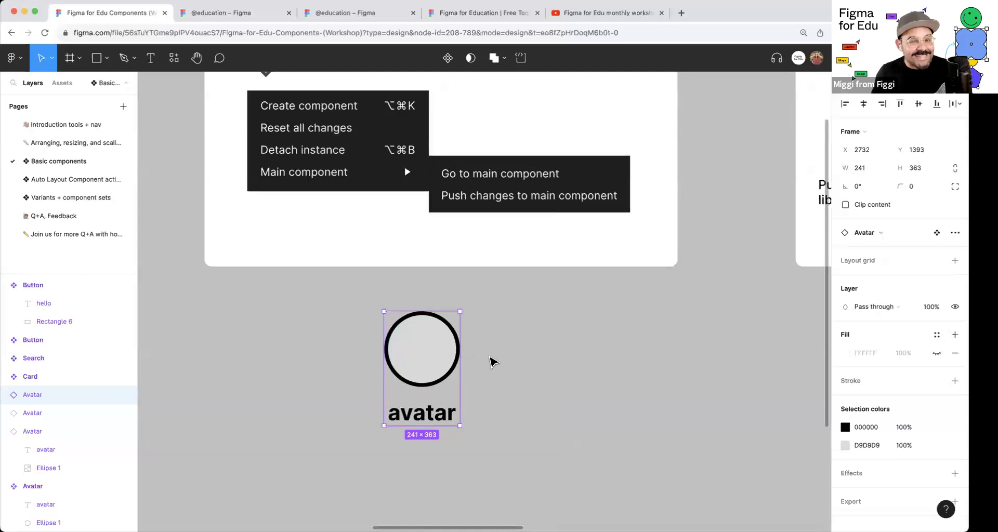
{"action": "key", "text": "super+z"}
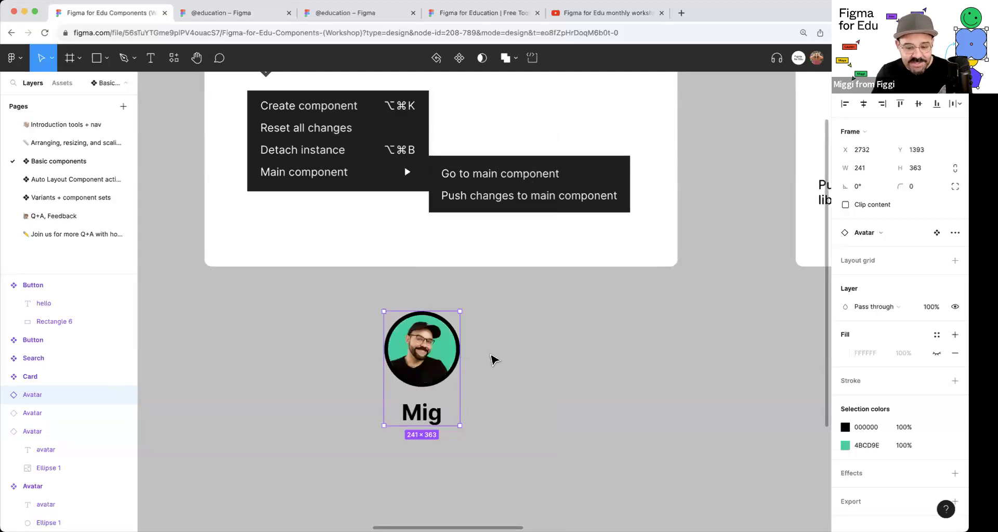
Step: Look up the main component of the green-background photo instance and move that instance to X 2772, Y 1353
{"action": "right_click", "coordinate": [417, 347]}
{"action": "mouse_move", "coordinate": [457, 378]}
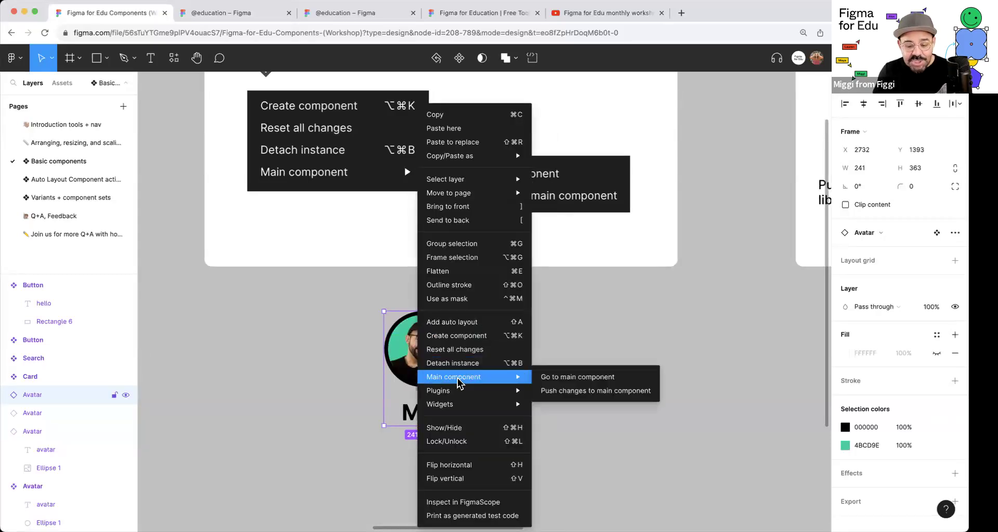
{"action": "left_click", "coordinate": [608, 381]}
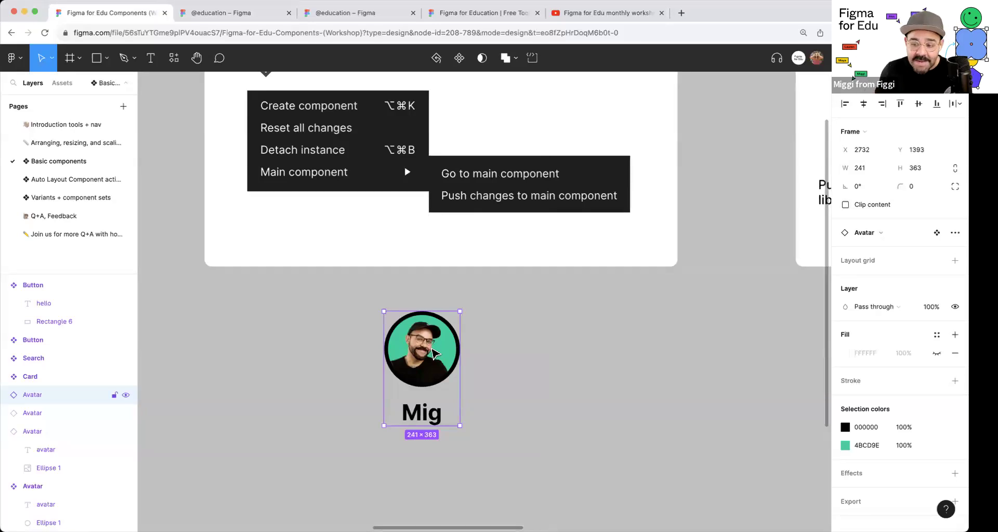
{"action": "left_click_drag", "start_coordinate": [432, 351], "coordinate": [445, 338]}
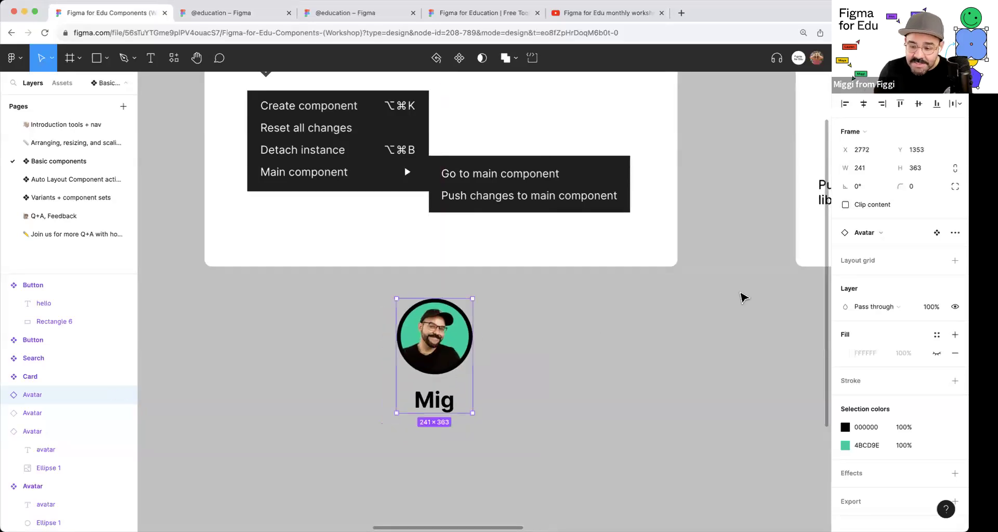
Step: Go from the green-background photo instance to its Avatar main component, return to the instance, and go to the main component again
{"action": "left_click", "coordinate": [938, 234]}
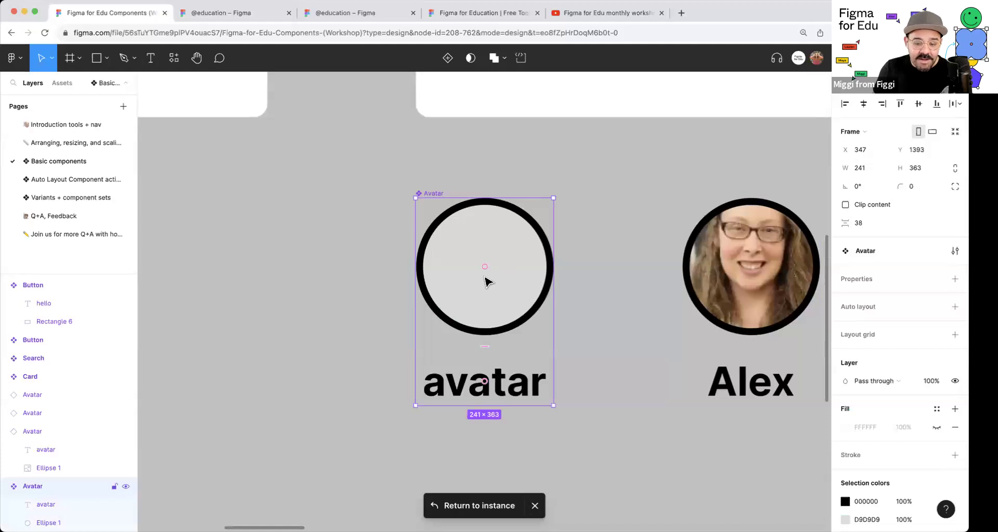
{"action": "left_click", "coordinate": [480, 506]}
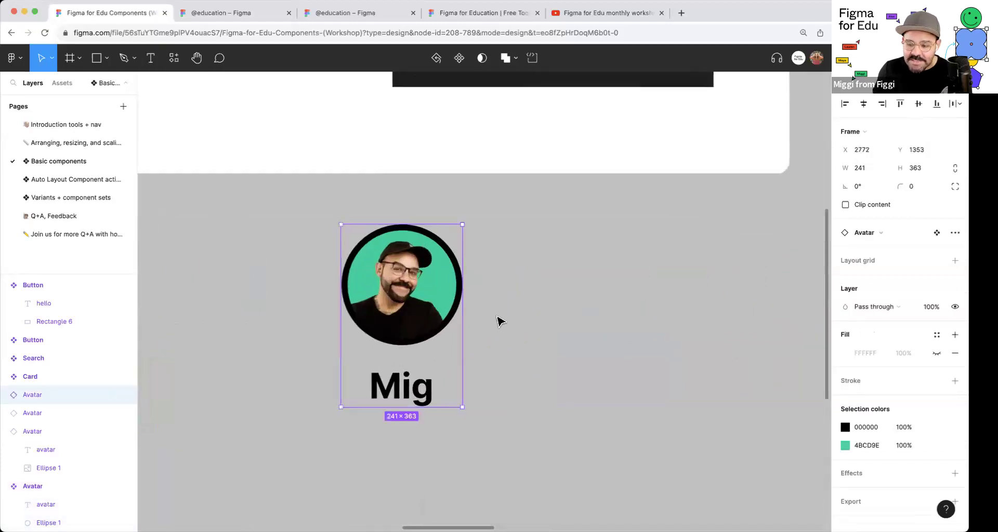
{"action": "left_click", "coordinate": [939, 233]}
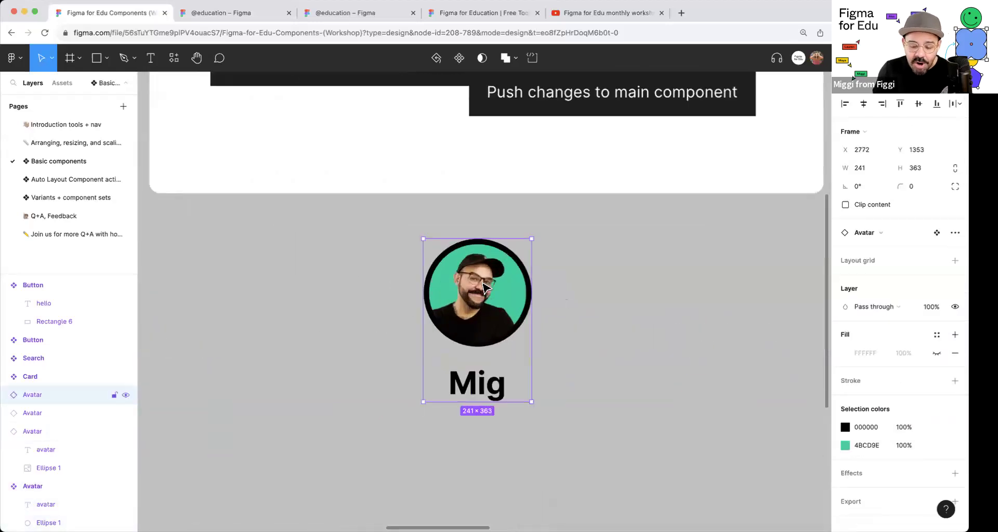
{"action": "right_click", "coordinate": [481, 285]}
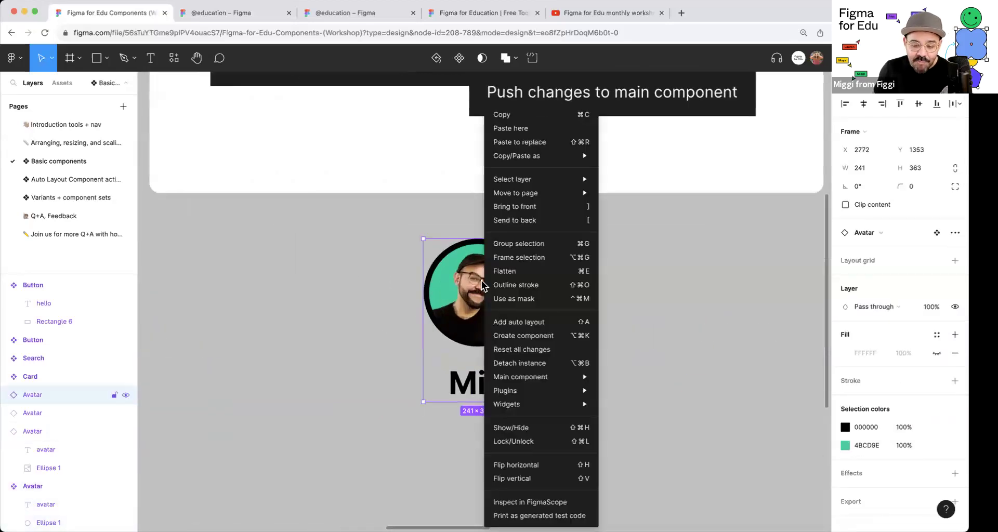
{"action": "mouse_move", "coordinate": [520, 377]}
{"action": "left_click", "coordinate": [664, 379]}
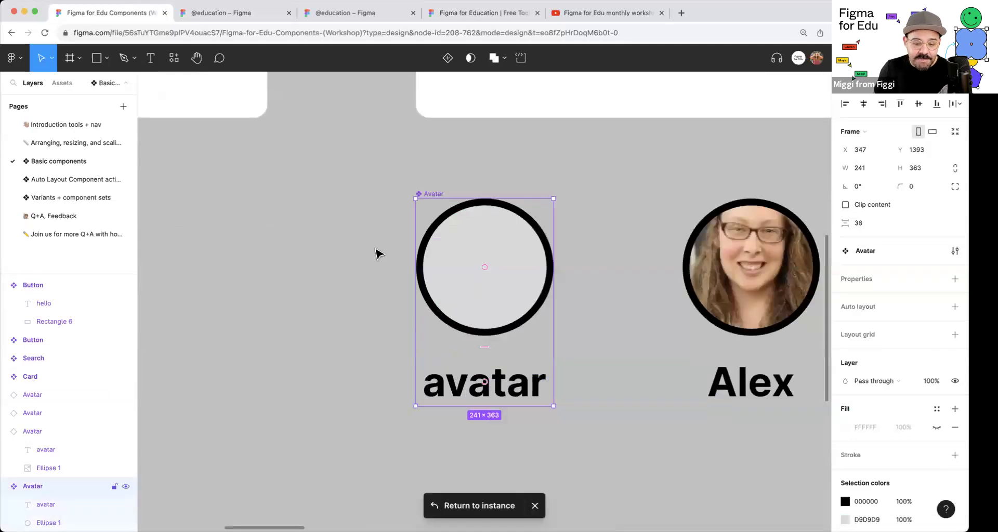
Step: Move the green-background photo instance farther below the Options and Overrides frame, to X 2760, Y 1533
{"action": "scroll", "coordinate": [461, 252], "scroll_direction": "down", "scroll_amount": 5}
{"action": "scroll", "coordinate": [503, 301], "scroll_direction": "up", "scroll_amount": 5}
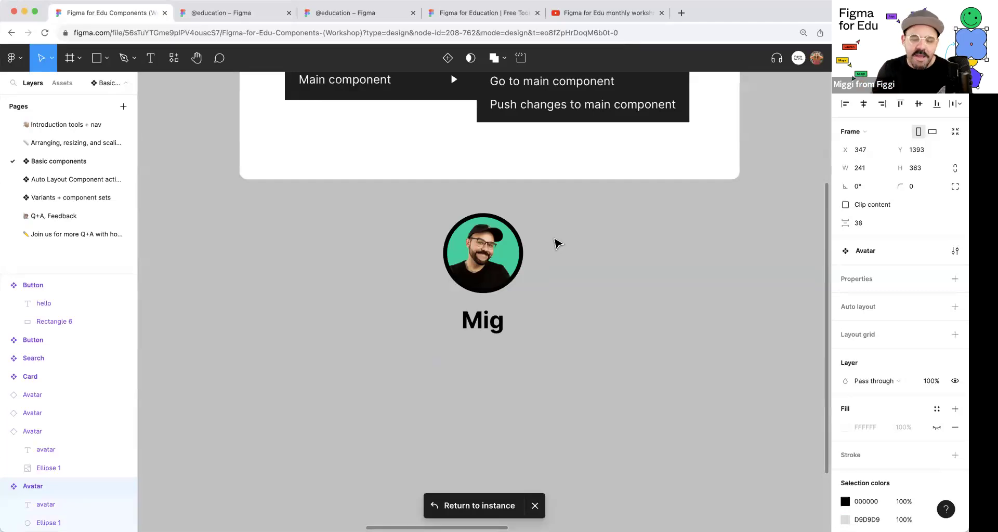
{"action": "right_click", "coordinate": [490, 252]}
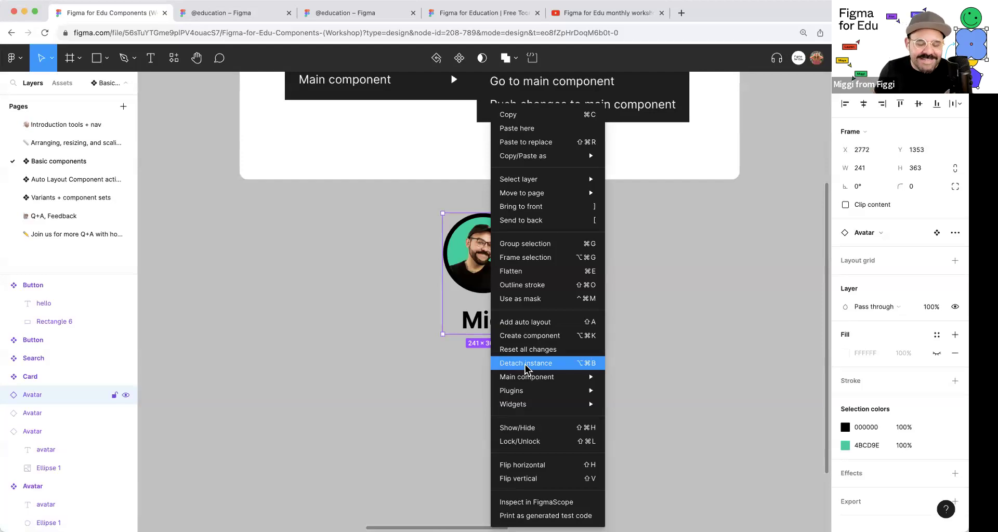
{"action": "left_click", "coordinate": [432, 352]}
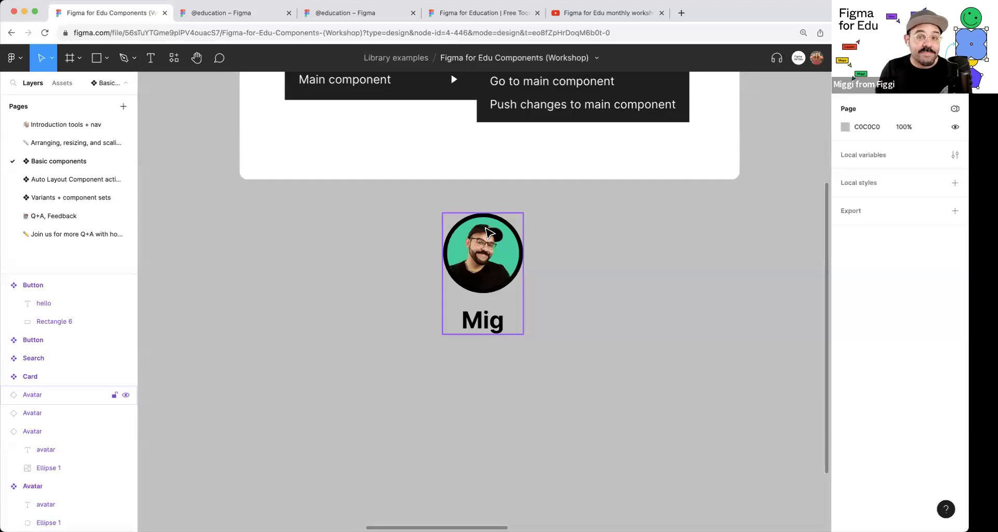
{"action": "left_click_drag", "start_coordinate": [487, 231], "coordinate": [481, 306]}
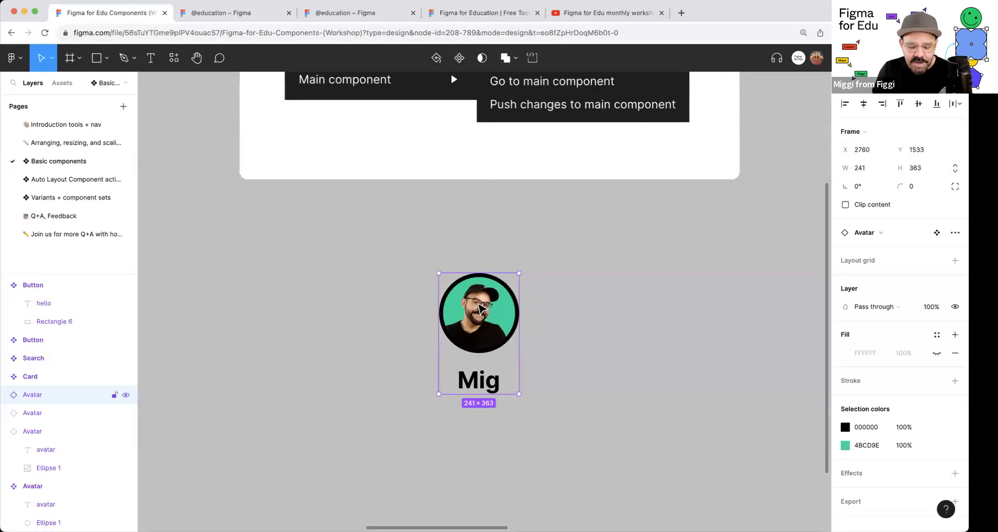
Step: Detach the green-background photo instance from the Avatar main component and deselect it
{"action": "right_click", "coordinate": [479, 308]}
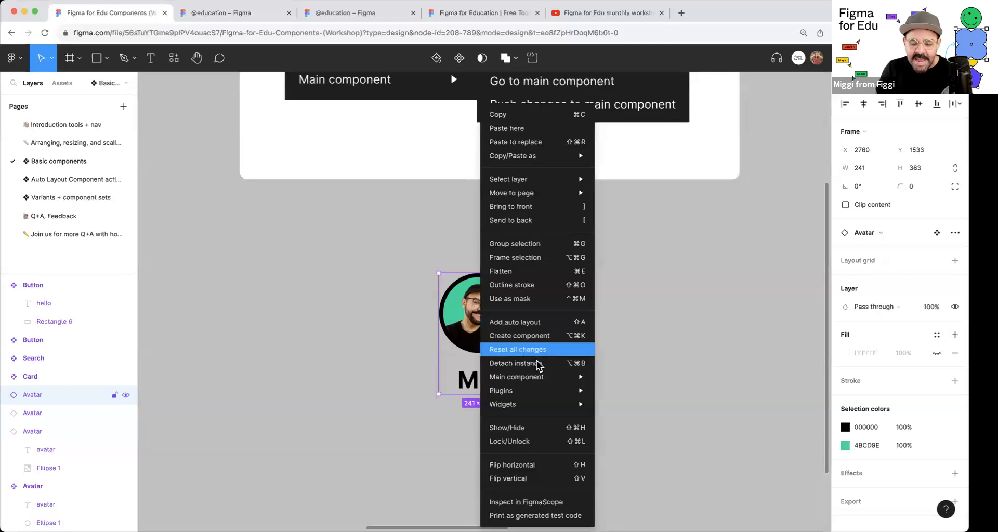
{"action": "left_click", "coordinate": [571, 365]}
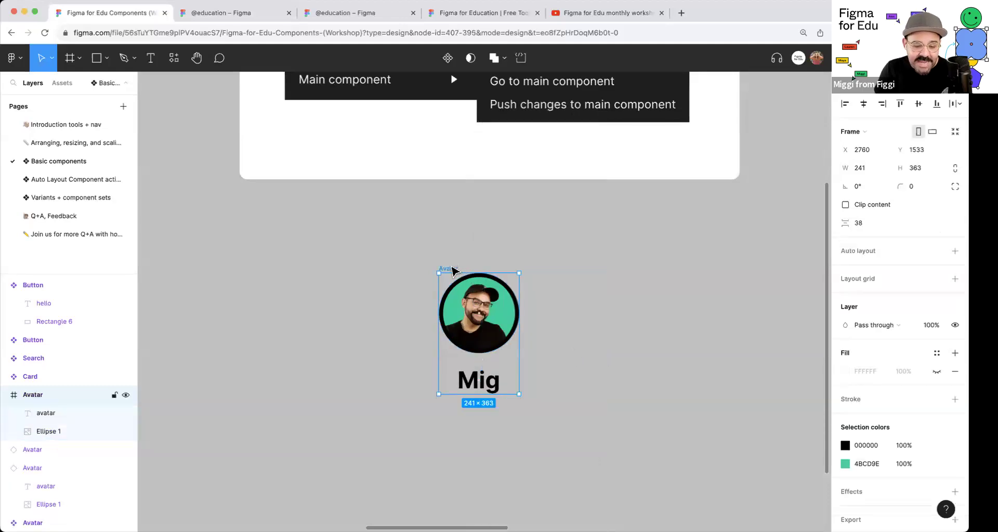
{"action": "left_click", "coordinate": [548, 243]}
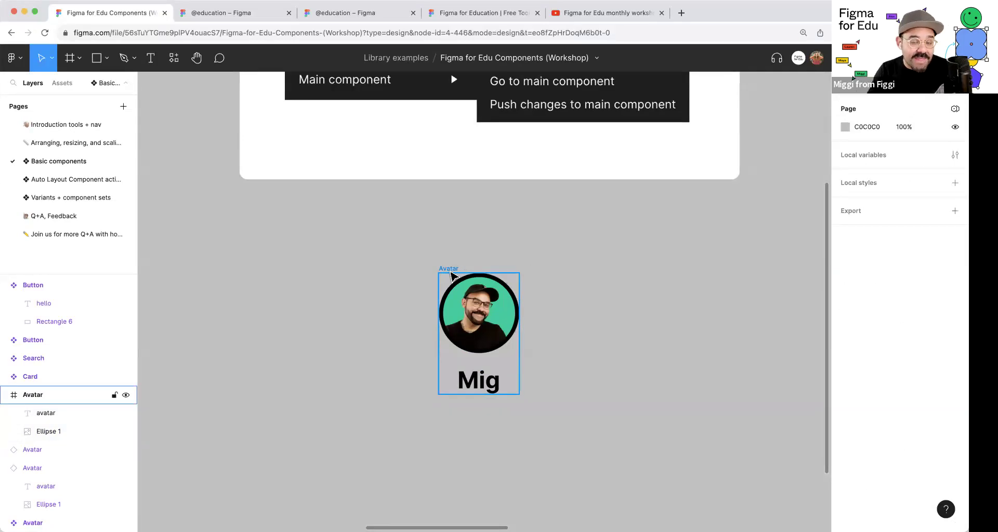
Step: Place two blue hello Button instances and four Avatar instances from the local component library around the detached green-background avatar
{"action": "scroll", "coordinate": [442, 290], "scroll_direction": "down", "scroll_amount": 3}
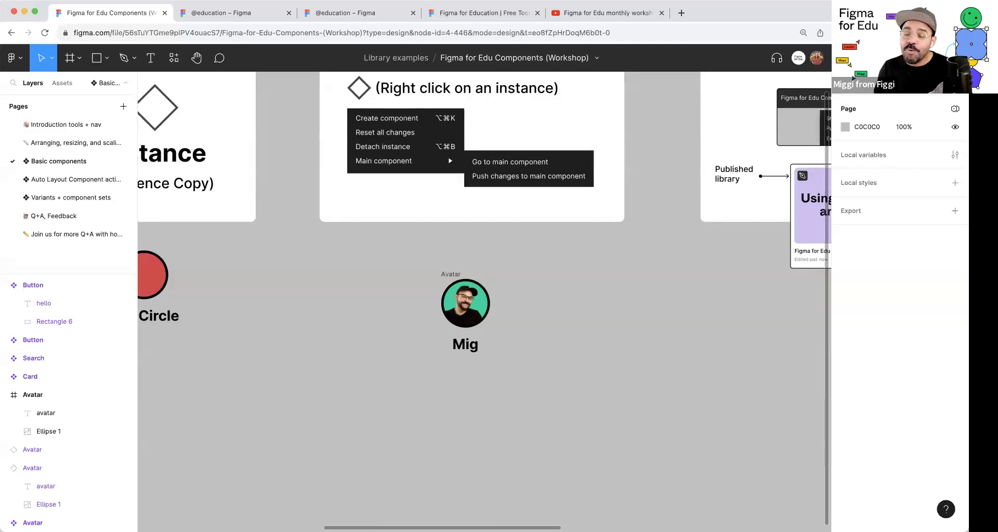
{"action": "left_click", "coordinate": [64, 83]}
{"action": "left_click_drag", "start_coordinate": [90, 213], "coordinate": [326, 417]}
{"action": "left_click_drag", "start_coordinate": [41, 210], "coordinate": [643, 375]}
Step: Go to the Avatar main component, duplicate it as an instance at X 588, Y 1806, and delete that copy
{"action": "left_click", "coordinate": [555, 363]}
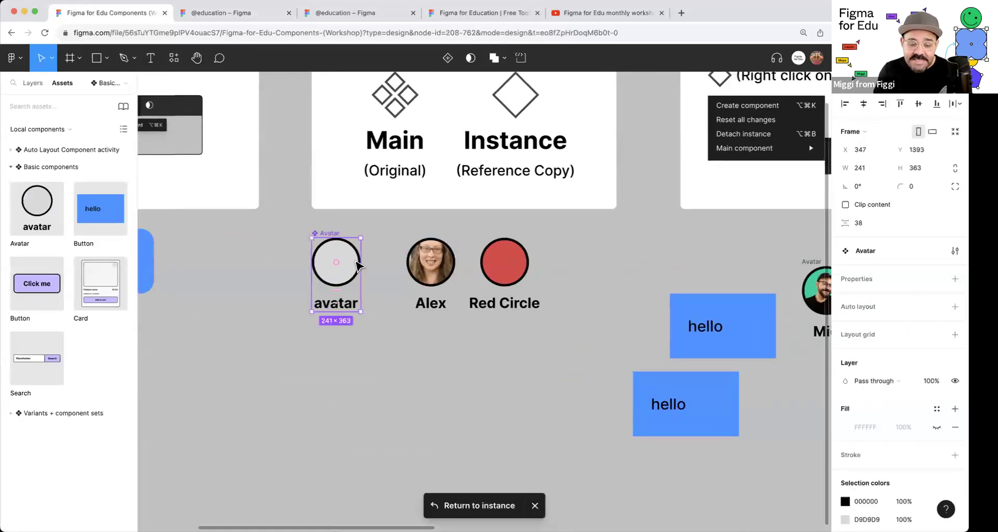
{"action": "scroll", "coordinate": [318, 247], "scroll_direction": "up", "scroll_amount": 5}
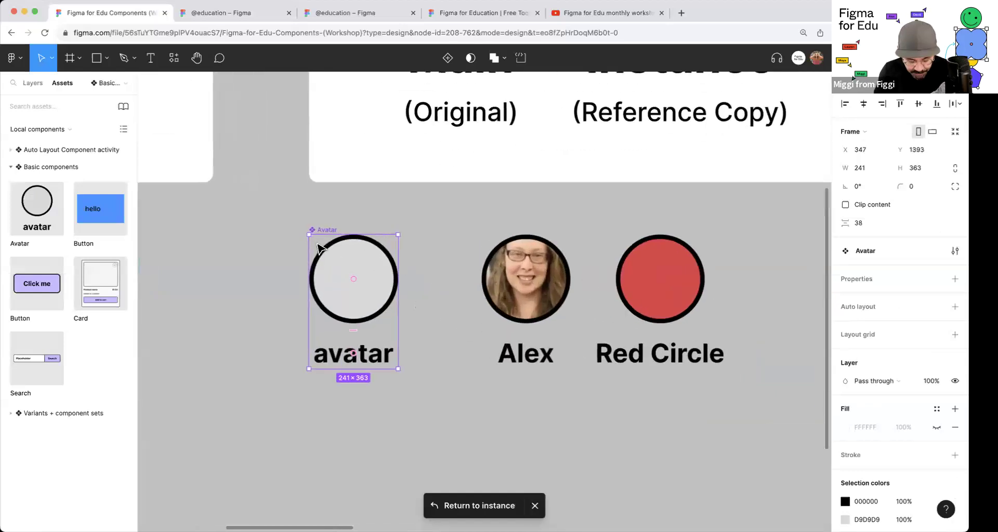
{"action": "left_click_drag", "start_coordinate": [361, 257], "coordinate": [466, 432]}
{"action": "scroll", "coordinate": [401, 335], "scroll_direction": "down", "scroll_amount": 1}
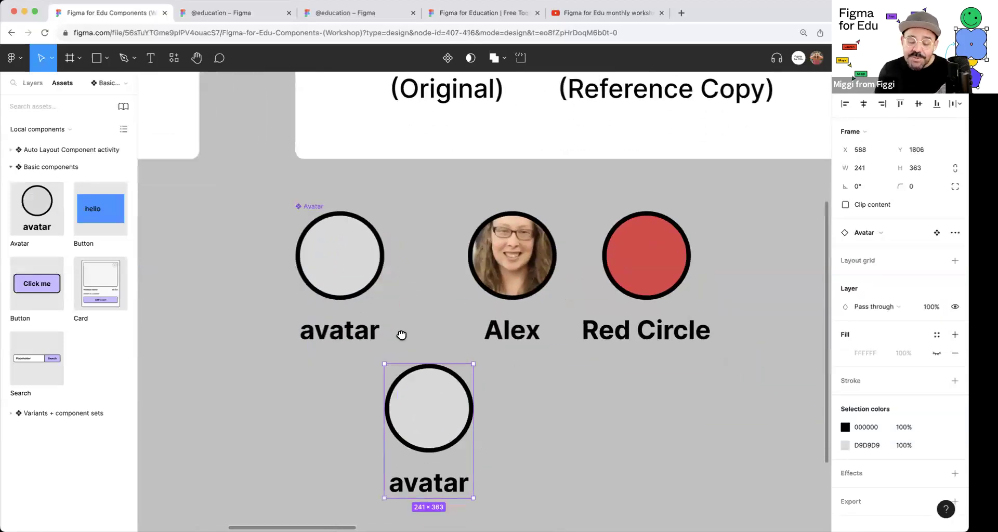
{"action": "scroll", "coordinate": [401, 335], "scroll_direction": "down", "scroll_amount": 3}
{"action": "scroll", "coordinate": [401, 335], "scroll_direction": "right", "scroll_amount": 2}
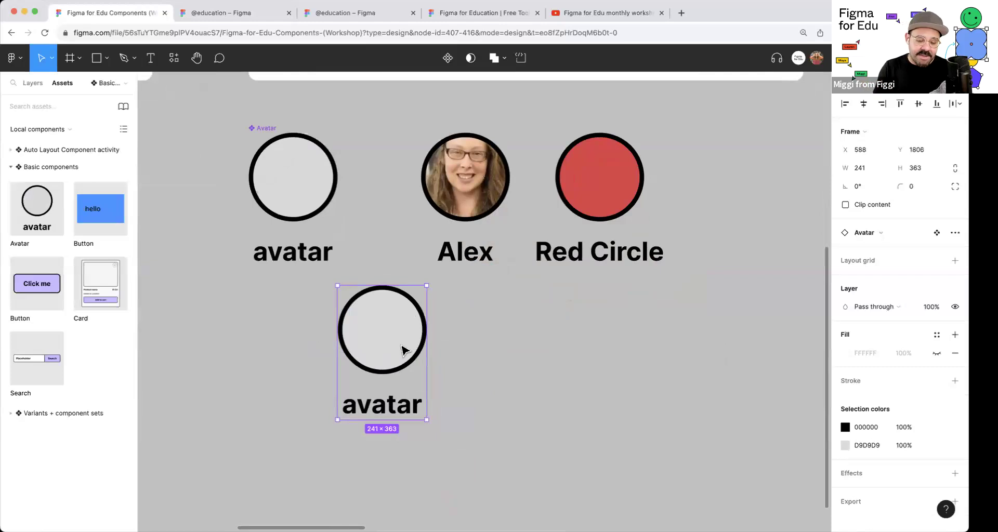
{"action": "key", "text": "Delete"}
Step: Delete the two blue hello Button instances beside the detached green-background avatar
{"action": "scroll", "coordinate": [399, 341], "scroll_direction": "down", "scroll_amount": 5}
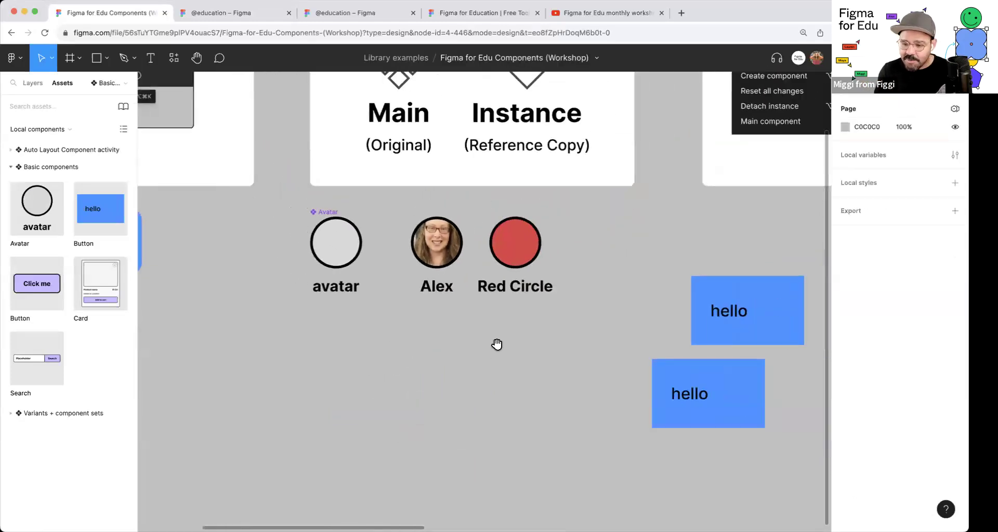
{"action": "scroll", "coordinate": [497, 344], "scroll_direction": "right", "scroll_amount": 10}
{"action": "left_click_drag", "start_coordinate": [265, 298], "coordinate": [403, 369]}
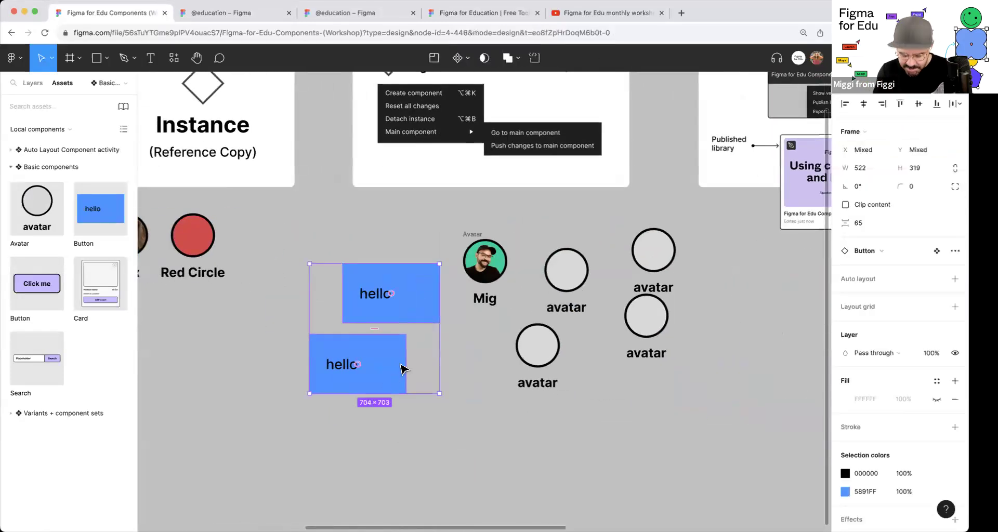
{"action": "key", "text": "Delete"}
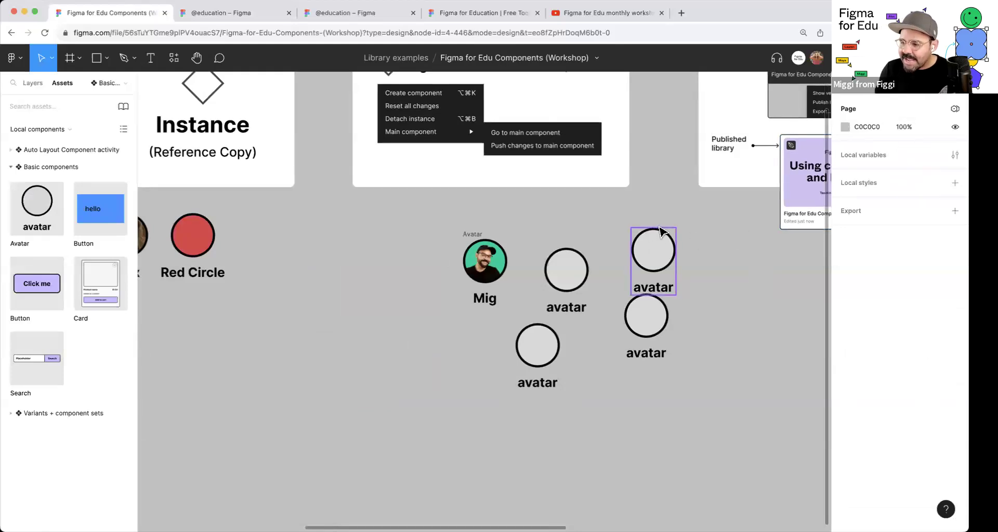
Step: Select the photo ellipse in the detached green-background avatar and list the layers stacked at that point
{"action": "scroll", "coordinate": [659, 231], "scroll_direction": "up", "scroll_amount": 3}
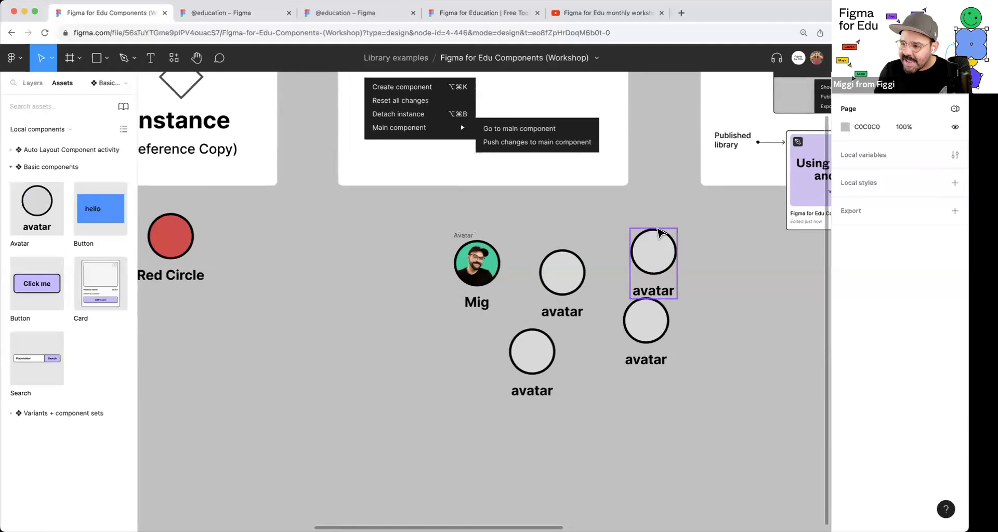
{"action": "left_click", "coordinate": [478, 271]}
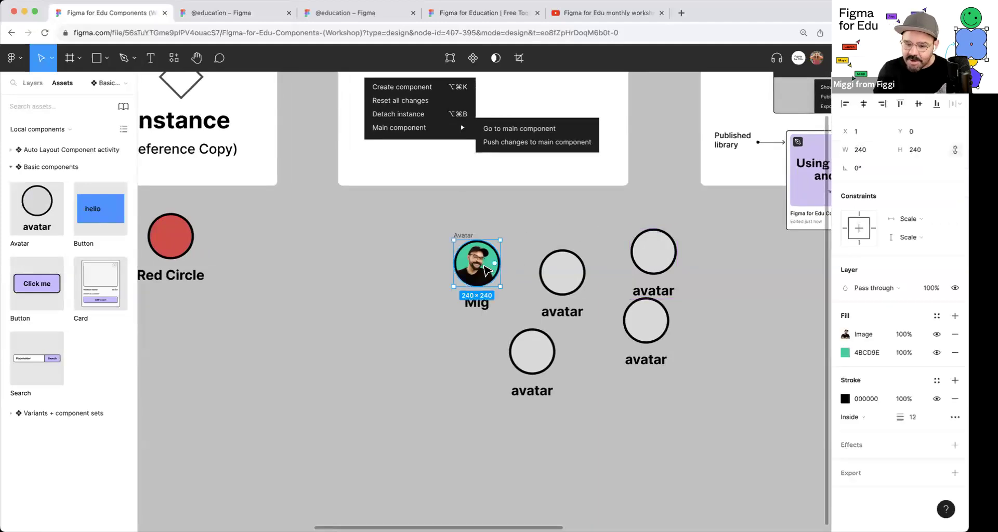
{"action": "right_click", "coordinate": [483, 268], "text": "super"}
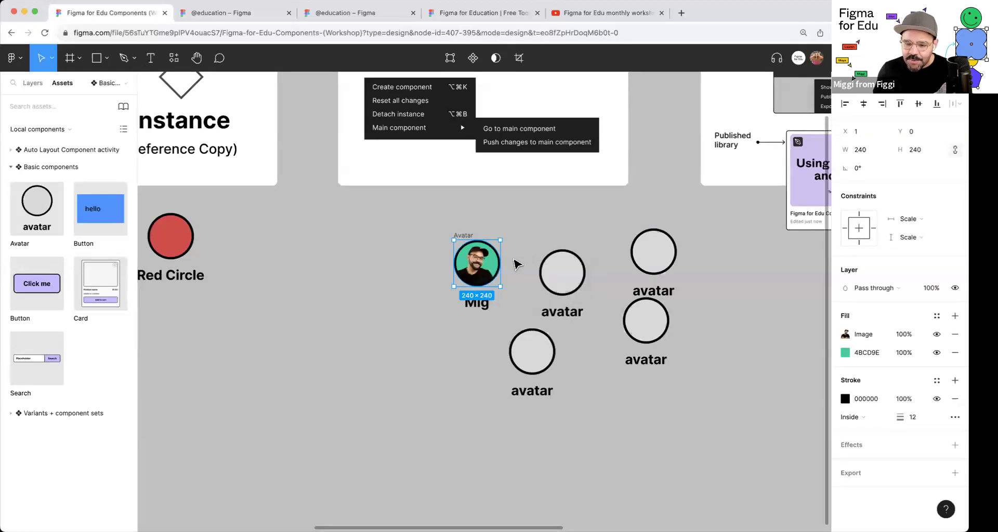
{"action": "scroll", "coordinate": [505, 244], "scroll_direction": "up", "scroll_amount": 2}
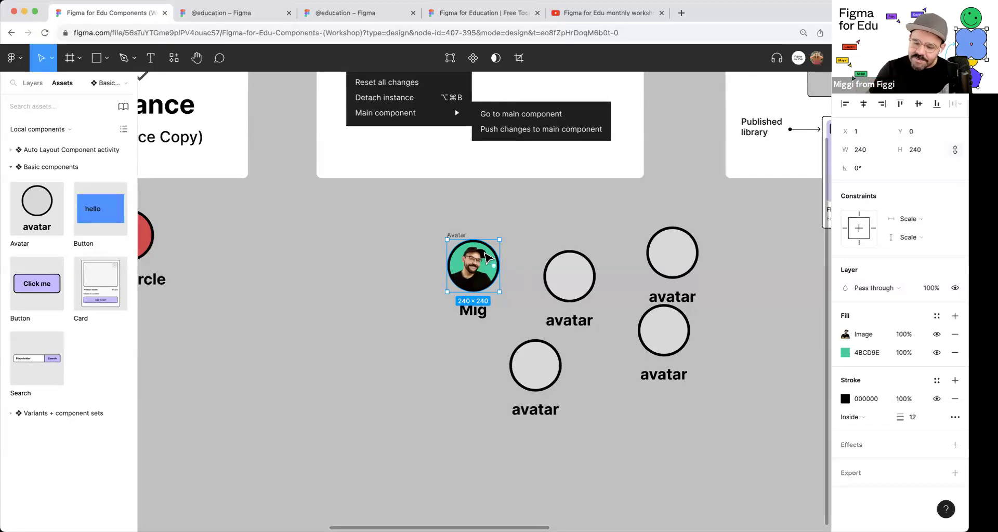
{"action": "right_click", "coordinate": [487, 257]}
{"action": "left_click", "coordinate": [446, 369]}
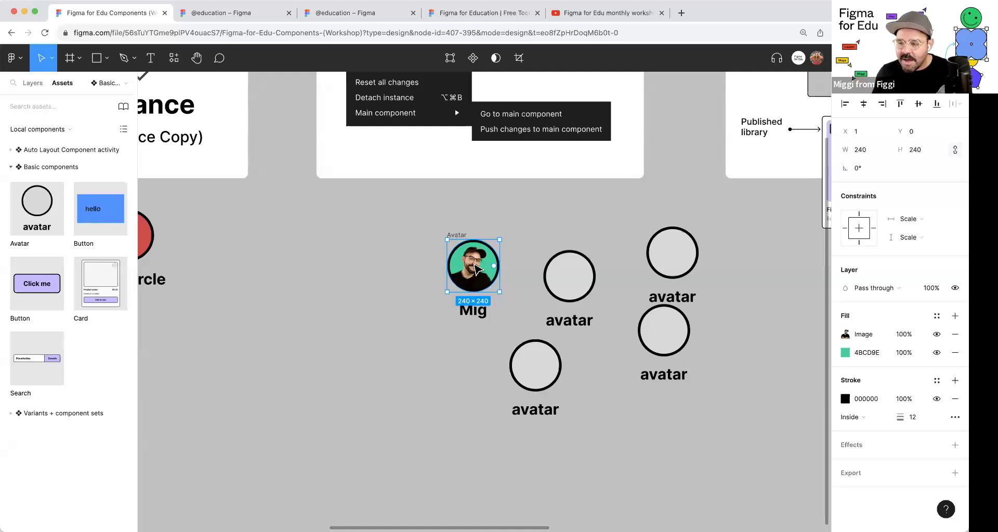
{"action": "scroll", "coordinate": [519, 274], "scroll_direction": "up", "scroll_amount": 3}
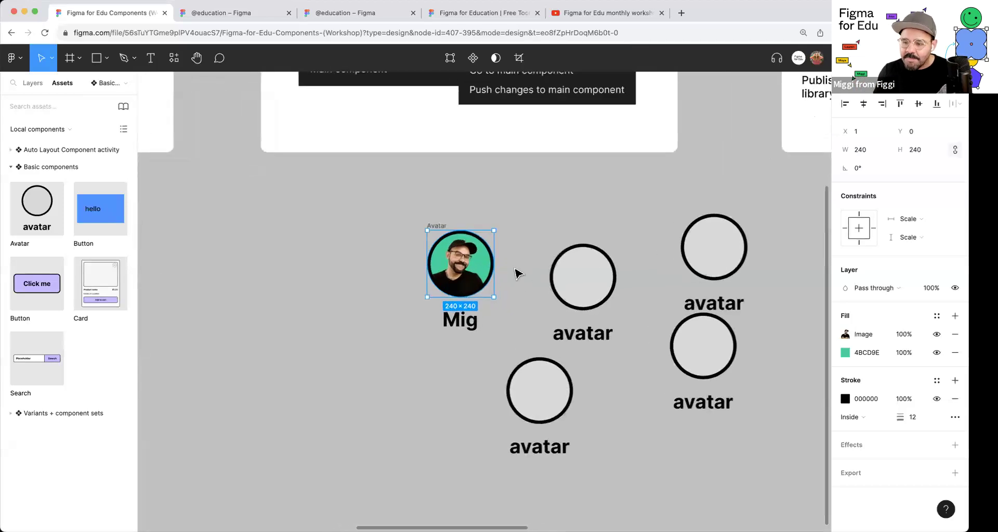
{"action": "right_click", "coordinate": [470, 260]}
{"action": "left_click", "coordinate": [468, 260]}
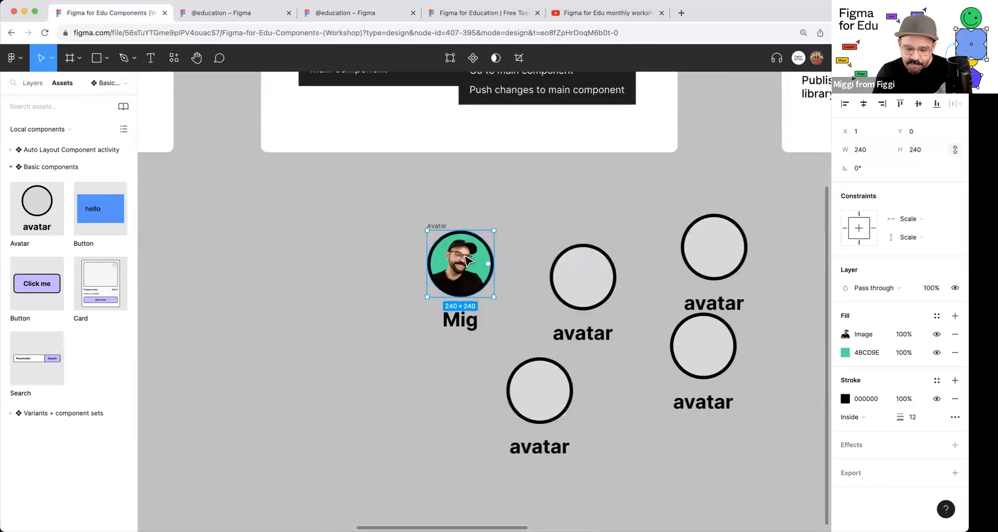
{"action": "right_click", "coordinate": [463, 255], "text": "super"}
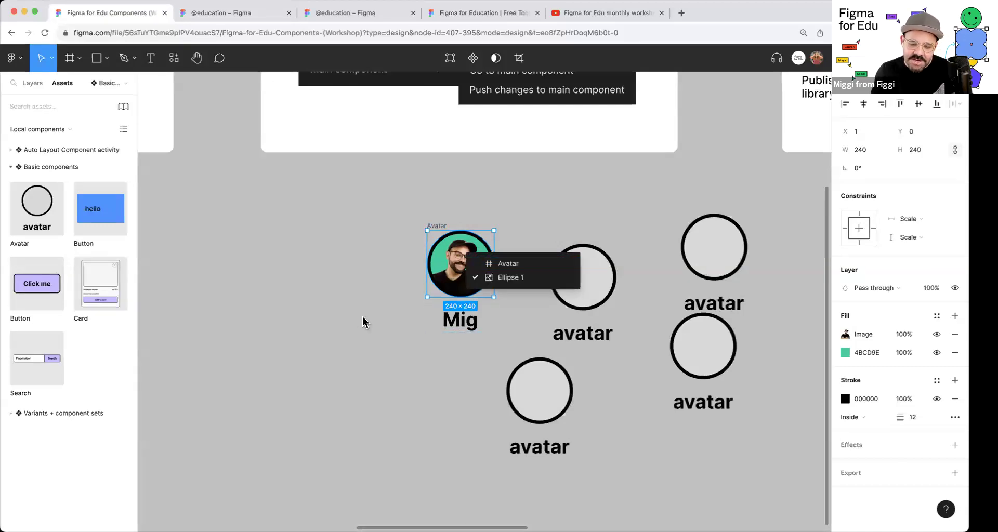
Step: Select the text layer and the Rectangle 6 layer of the rounded blue Button instance in turn through its stacked-layer list, and deselect
{"action": "scroll", "coordinate": [619, 310], "scroll_direction": "left", "scroll_amount": 10}
{"action": "scroll", "coordinate": [557, 389], "scroll_direction": "up", "scroll_amount": 4}
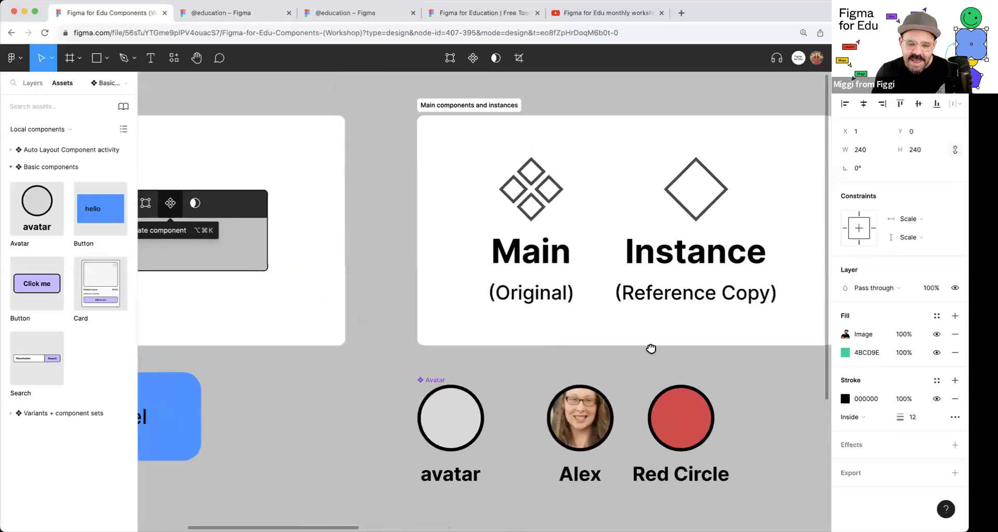
{"action": "scroll", "coordinate": [468, 379], "scroll_direction": "left", "scroll_amount": 8}
{"action": "right_click", "coordinate": [406, 377], "text": "super"}
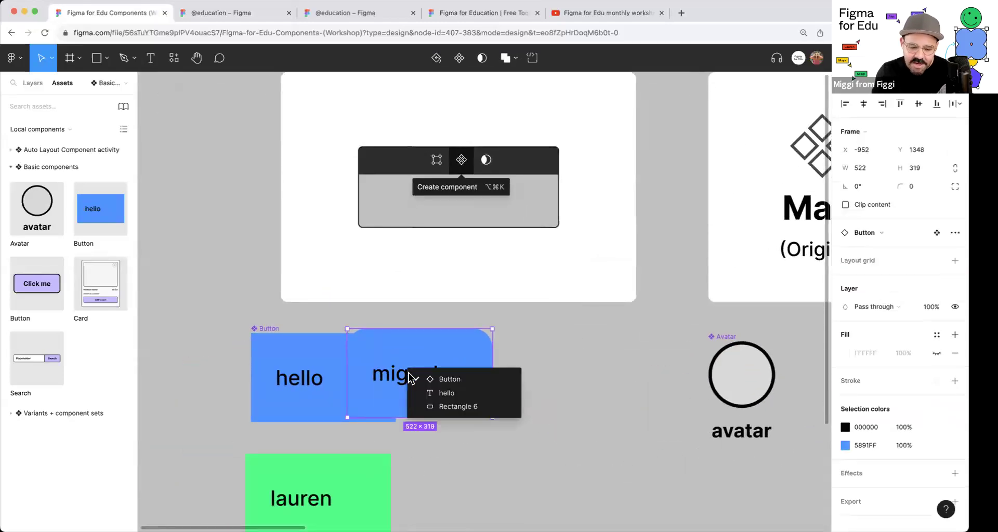
{"action": "left_click", "coordinate": [457, 391]}
{"action": "right_click", "coordinate": [438, 372], "text": "super"}
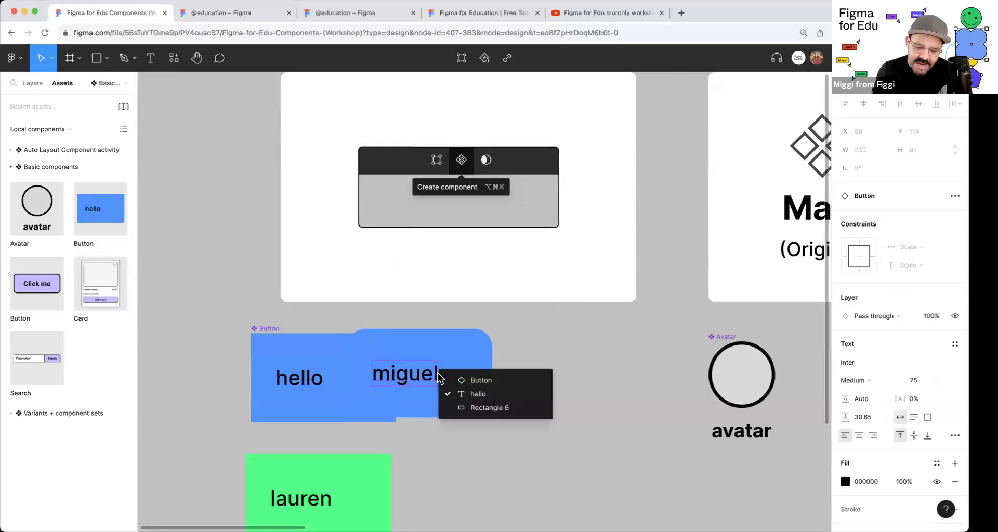
{"action": "left_click", "coordinate": [460, 408]}
{"action": "right_click", "coordinate": [438, 367], "text": "super"}
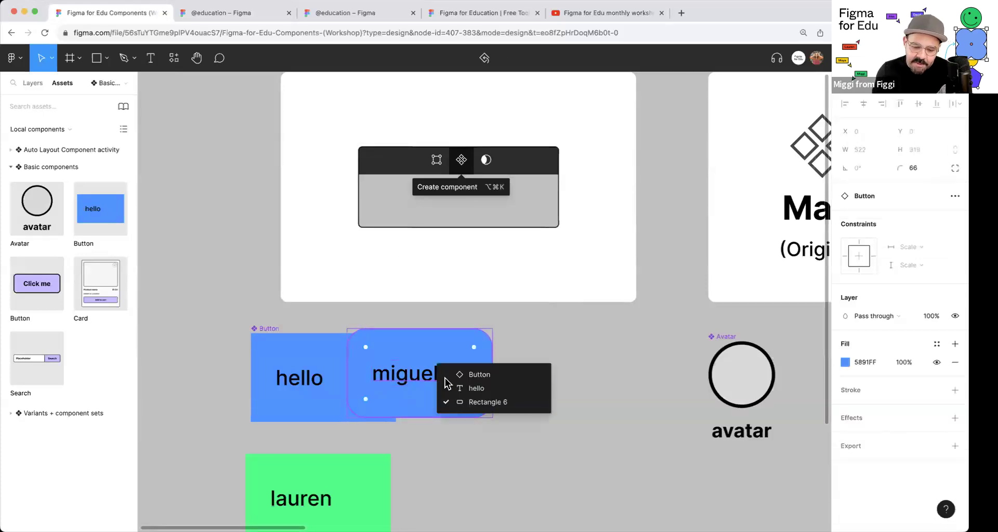
{"action": "left_click", "coordinate": [577, 440]}
Step: Select the detached avatar's photo ellipse and compare the detached avatar with the linked Avatar instances around the canvas
{"action": "scroll", "coordinate": [520, 364], "scroll_direction": "right", "scroll_amount": 10}
{"action": "scroll", "coordinate": [555, 373], "scroll_direction": "up", "scroll_amount": 5}
{"action": "scroll", "coordinate": [555, 373], "scroll_direction": "right", "scroll_amount": 5}
{"action": "scroll", "coordinate": [555, 373], "scroll_direction": "down", "scroll_amount": 5}
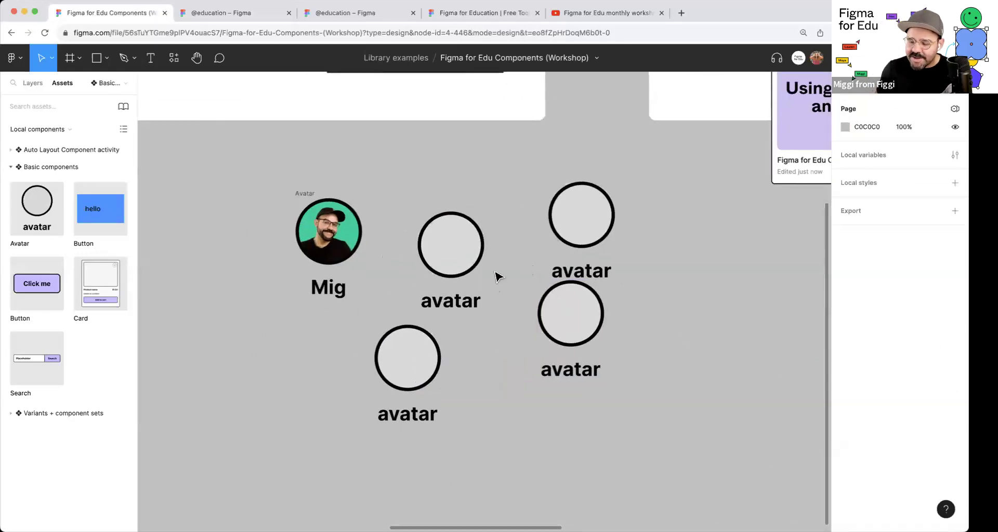
{"action": "left_click", "coordinate": [329, 230]}
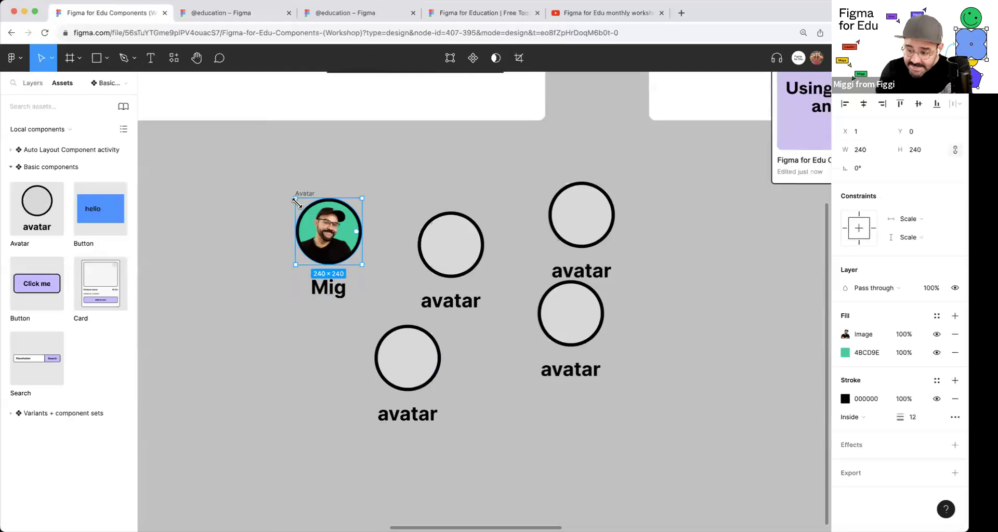
{"action": "scroll", "coordinate": [294, 198], "scroll_direction": "left", "scroll_amount": 10}
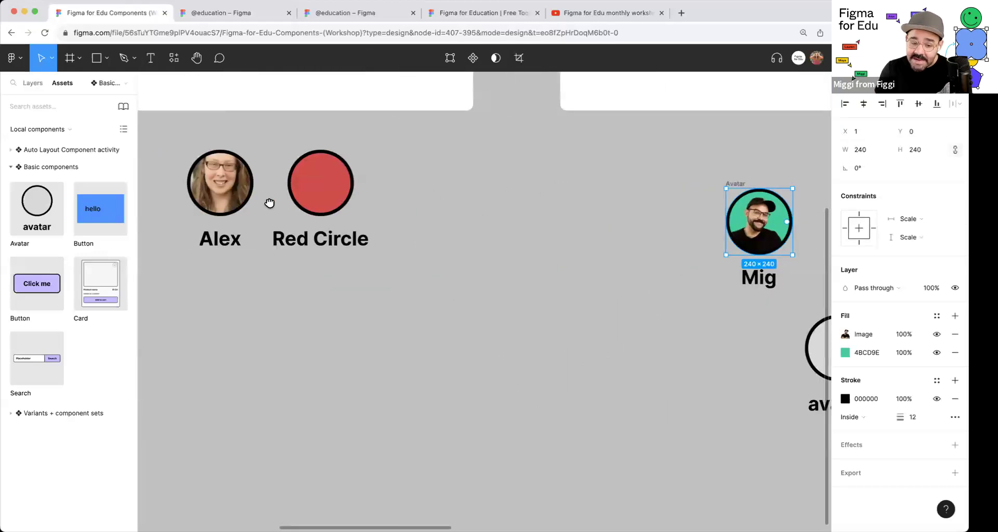
{"action": "scroll", "coordinate": [270, 205], "scroll_direction": "left", "scroll_amount": 5}
{"action": "scroll", "coordinate": [496, 220], "scroll_direction": "right", "scroll_amount": 15}
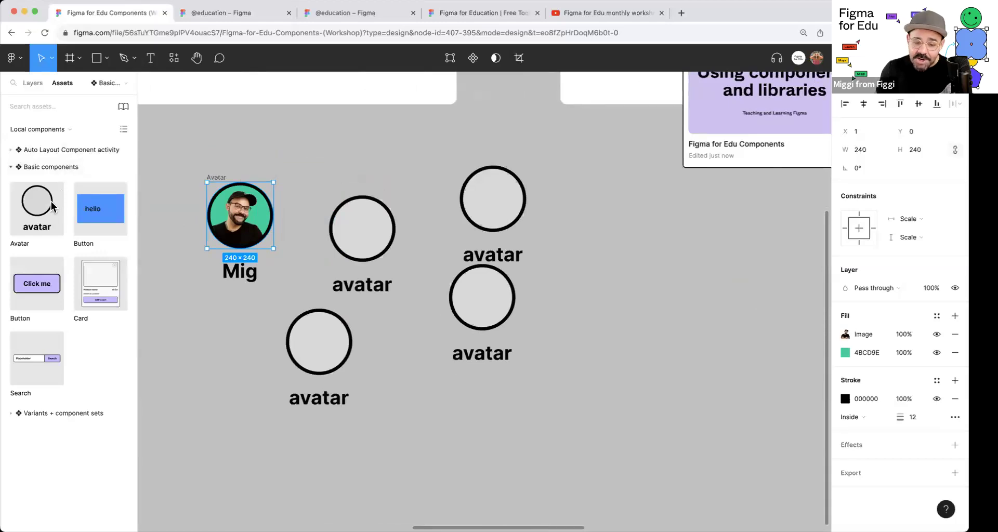
{"action": "scroll", "coordinate": [491, 218], "scroll_direction": "down", "scroll_amount": 5}
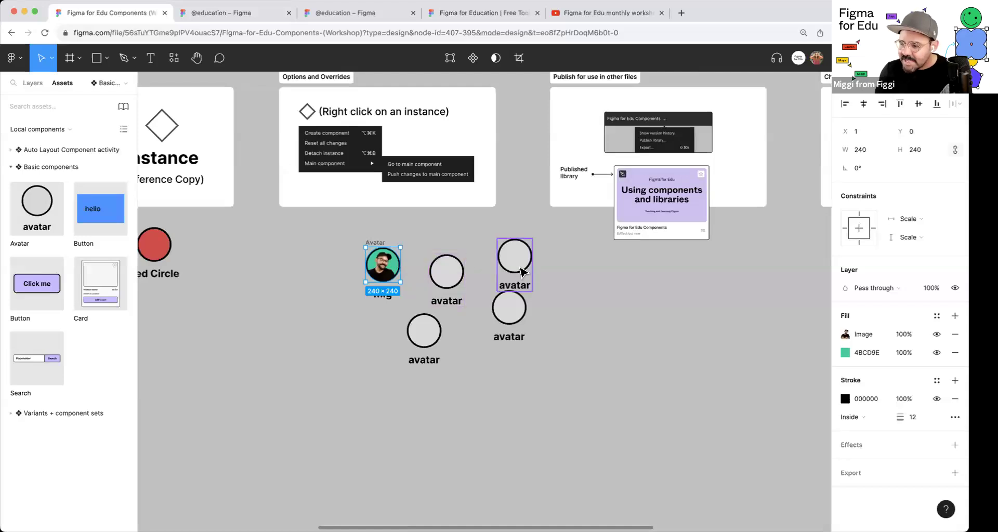
Step: Move the detached avatar and the four plain Avatar instances together so they start under the Options and Overrides frame's left part
{"action": "left_click", "coordinate": [594, 273]}
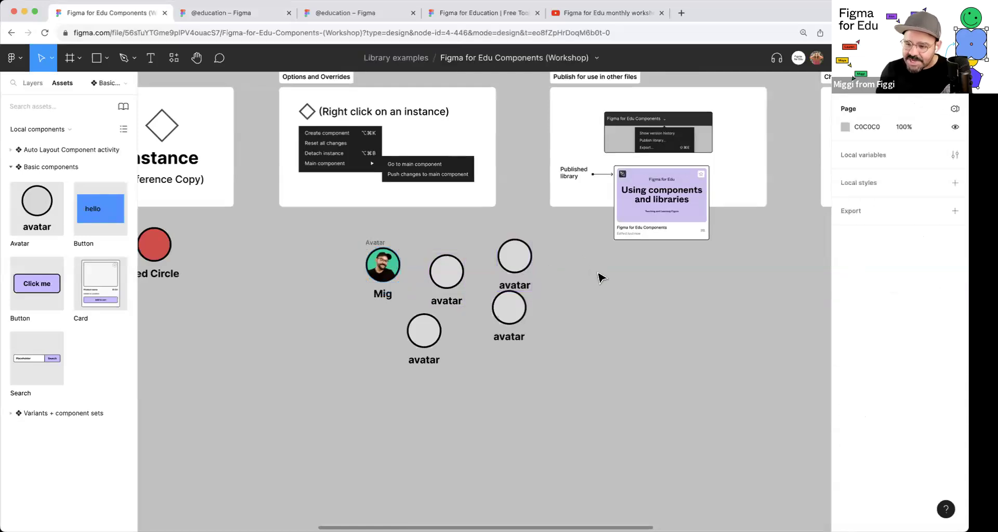
{"action": "left_click_drag", "start_coordinate": [318, 239], "coordinate": [528, 374]}
{"action": "left_click_drag", "start_coordinate": [492, 311], "coordinate": [435, 305]}
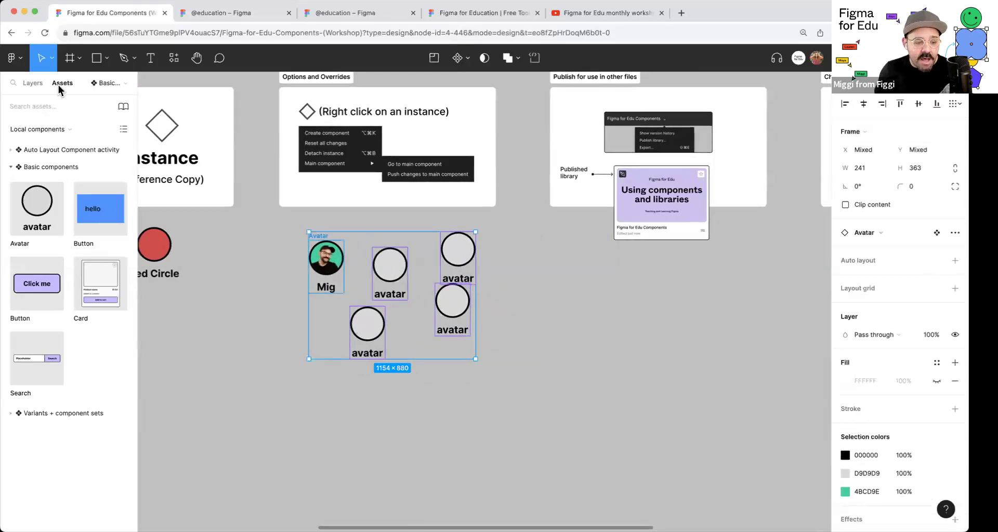
Step: Open the file's version history and view the 12:28 PM autosave version
{"action": "left_click", "coordinate": [25, 59]}
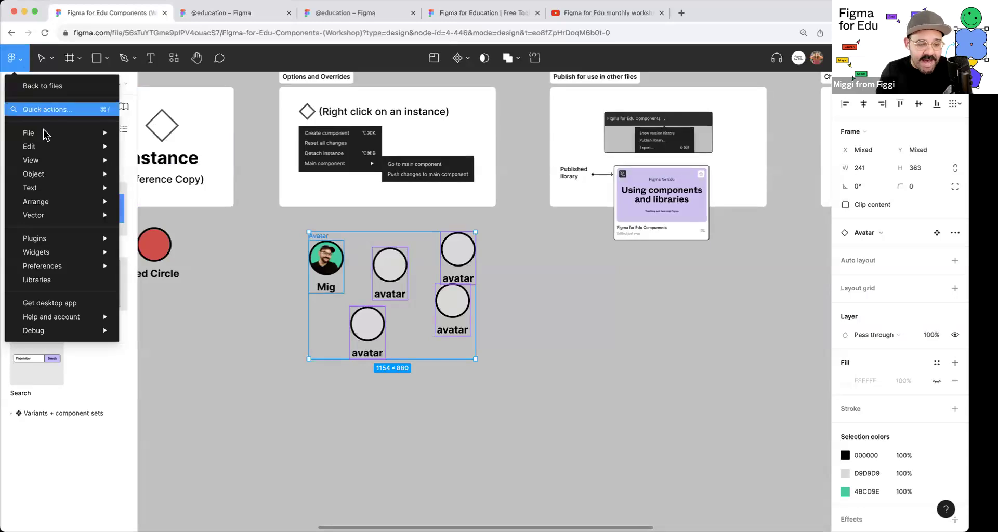
{"action": "mouse_move", "coordinate": [47, 133]}
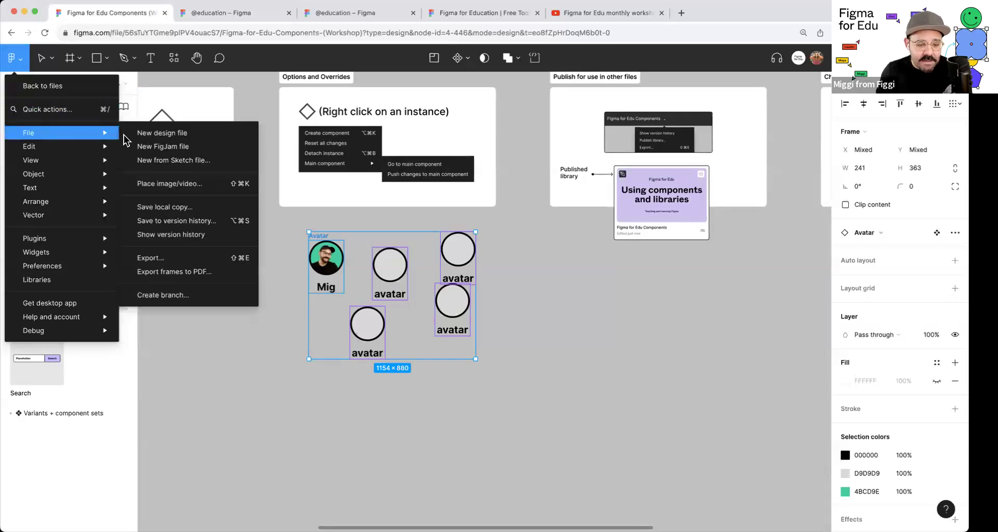
{"action": "left_click", "coordinate": [196, 237]}
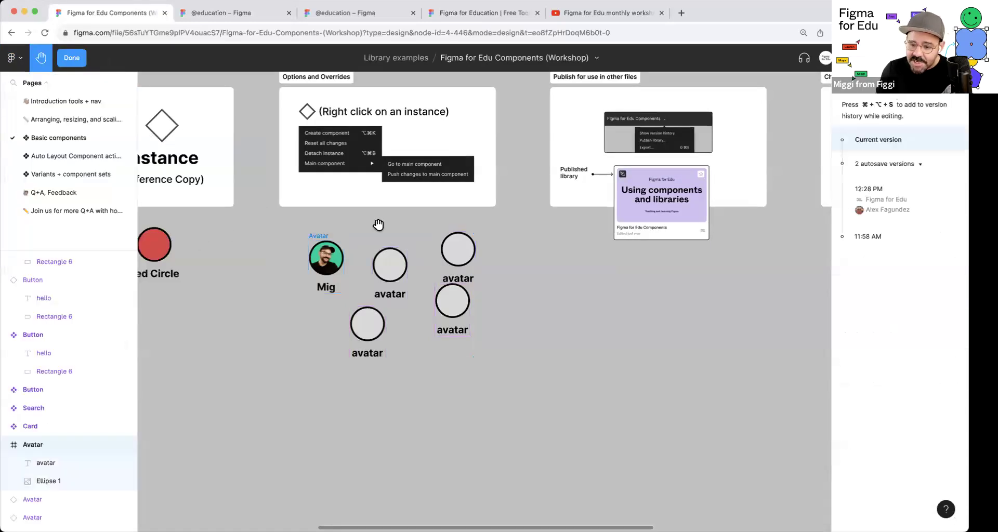
{"action": "left_click", "coordinate": [890, 195]}
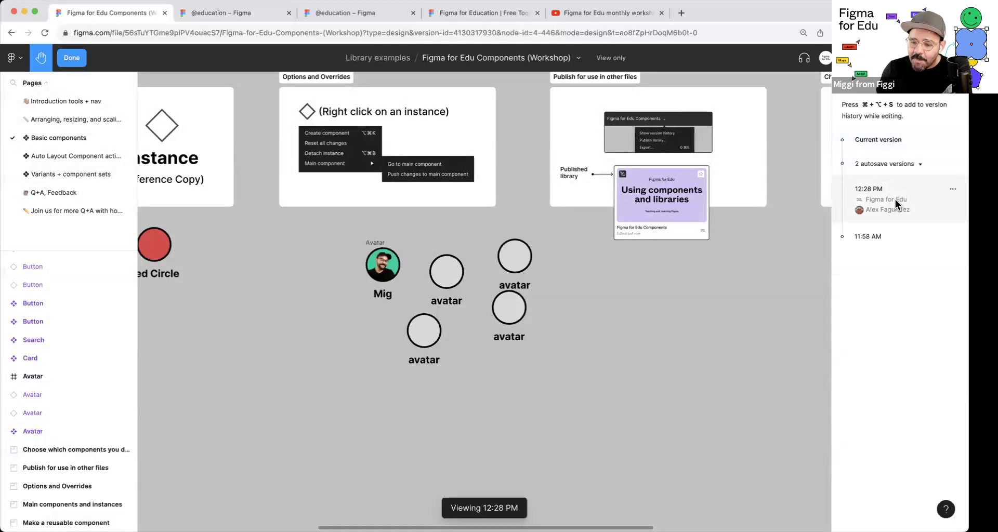
{"action": "scroll", "coordinate": [460, 252], "scroll_direction": "left", "scroll_amount": 10}
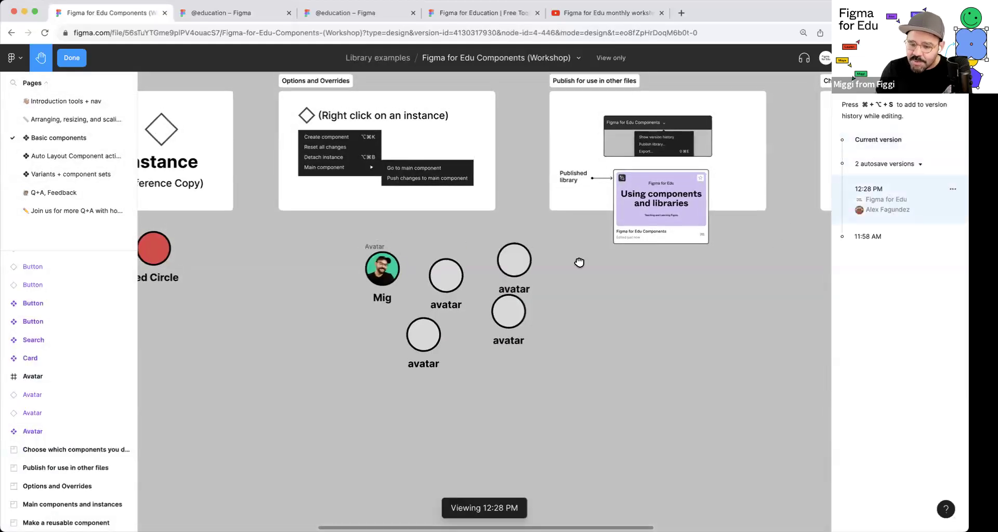
Step: View the 11:58 AM autosave version and select its Card component and the Avatar instance layer directly above the main Avatar
{"action": "left_click", "coordinate": [889, 236]}
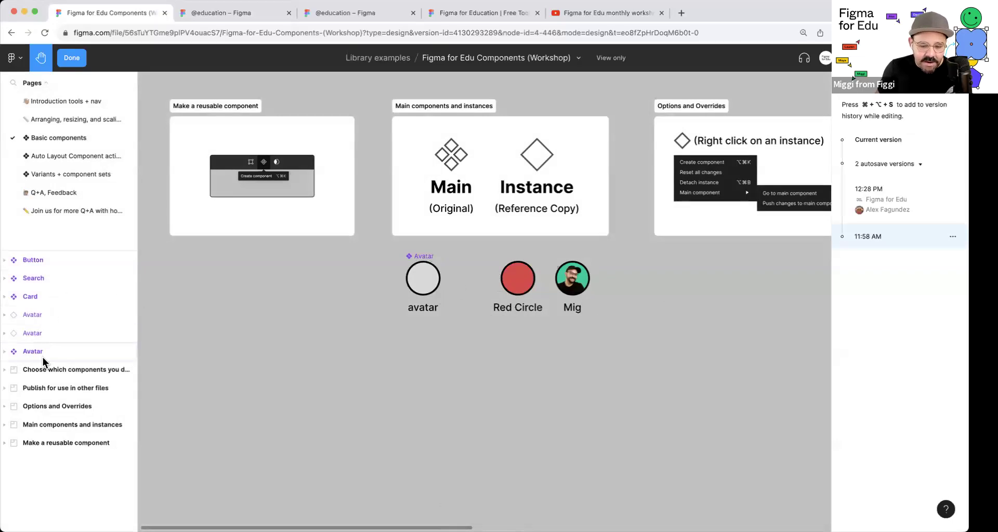
{"action": "left_click", "coordinate": [46, 296]}
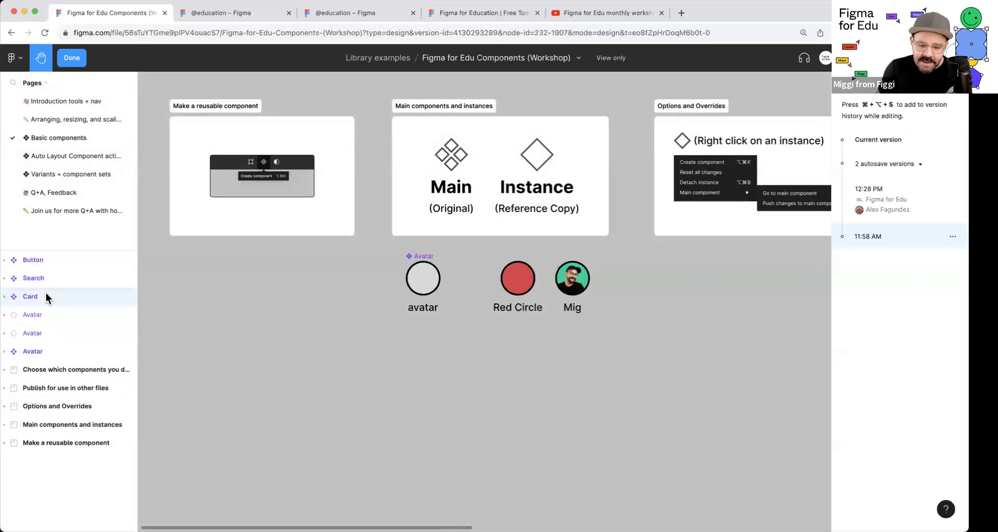
{"action": "left_click", "coordinate": [48, 341]}
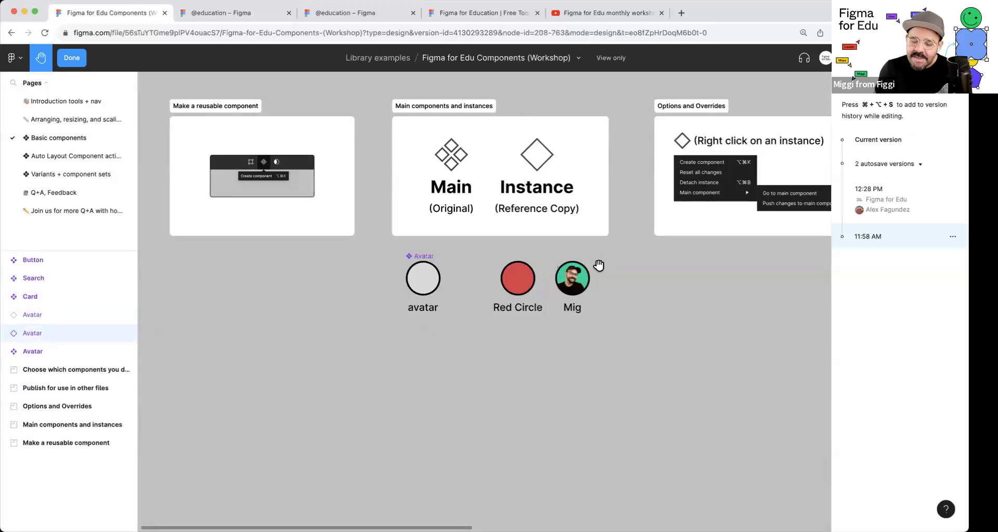
Step: Return to the current version in the version history and read the guest's question below the Publish for use in other files frame
{"action": "left_click", "coordinate": [865, 142]}
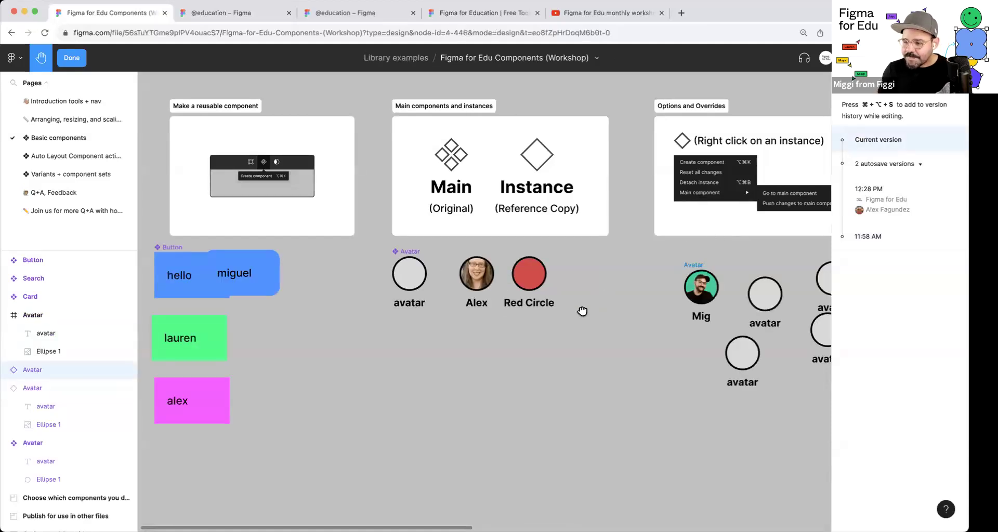
{"action": "scroll", "coordinate": [597, 296], "scroll_direction": "down", "scroll_amount": 5}
{"action": "scroll", "coordinate": [613, 301], "scroll_direction": "right", "scroll_amount": 8}
{"action": "scroll", "coordinate": [520, 270], "scroll_direction": "up", "scroll_amount": 3}
{"action": "scroll", "coordinate": [504, 262], "scroll_direction": "up", "scroll_amount": 5}
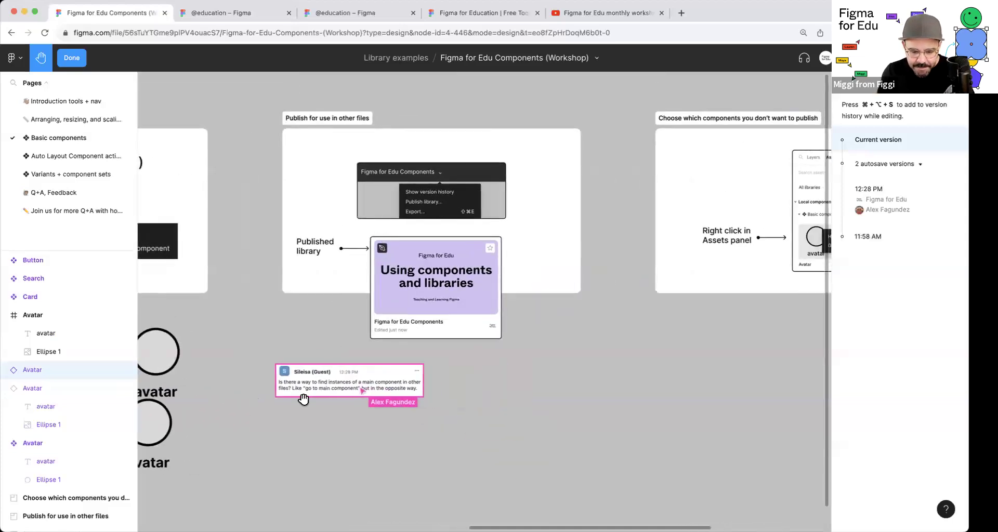
{"action": "scroll", "coordinate": [312, 402], "scroll_direction": "down", "scroll_amount": 1}
{"action": "scroll", "coordinate": [311, 403], "scroll_direction": "left", "scroll_amount": 1}
{"action": "scroll", "coordinate": [326, 384], "scroll_direction": "up", "scroll_amount": 3}
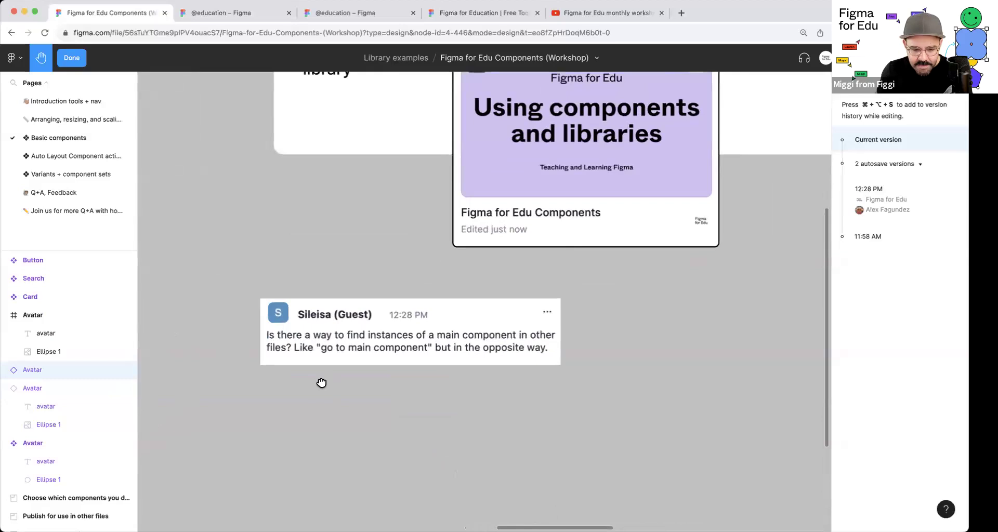
{"action": "scroll", "coordinate": [323, 382], "scroll_direction": "up", "scroll_amount": 2}
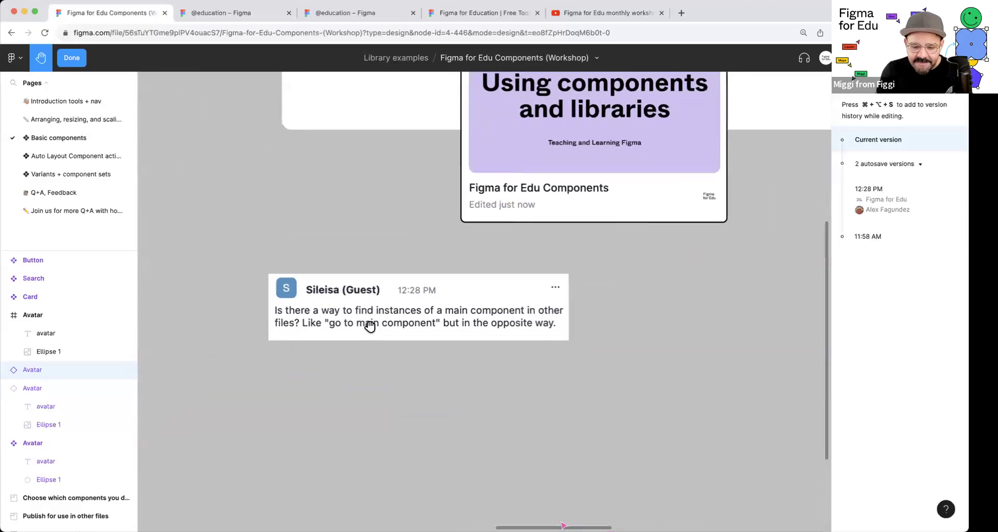
{"action": "key", "text": "space"}
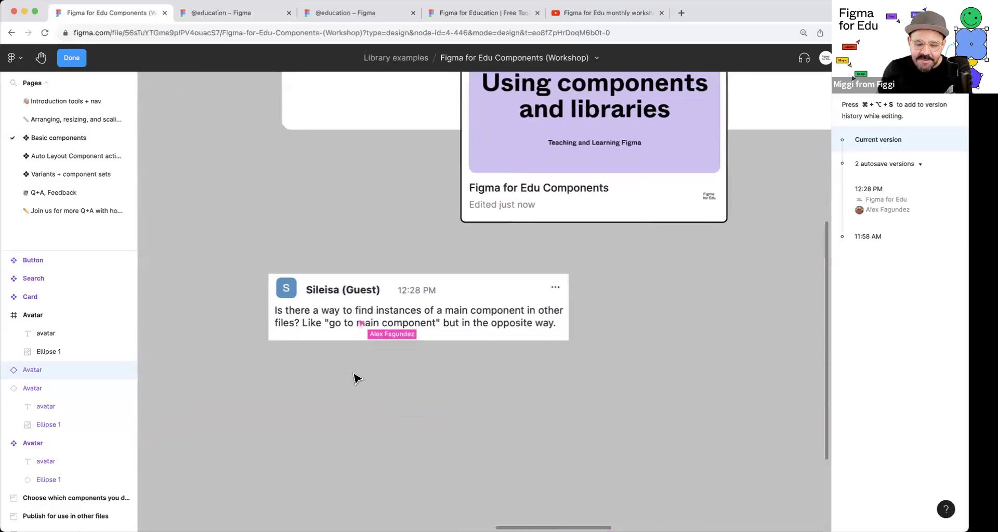
Step: Review the Avatar instances below the Options and Overrides frame and exit the version history
{"action": "scroll", "coordinate": [381, 359], "scroll_direction": "down", "scroll_amount": 2}
{"action": "scroll", "coordinate": [381, 360], "scroll_direction": "down", "scroll_amount": 4}
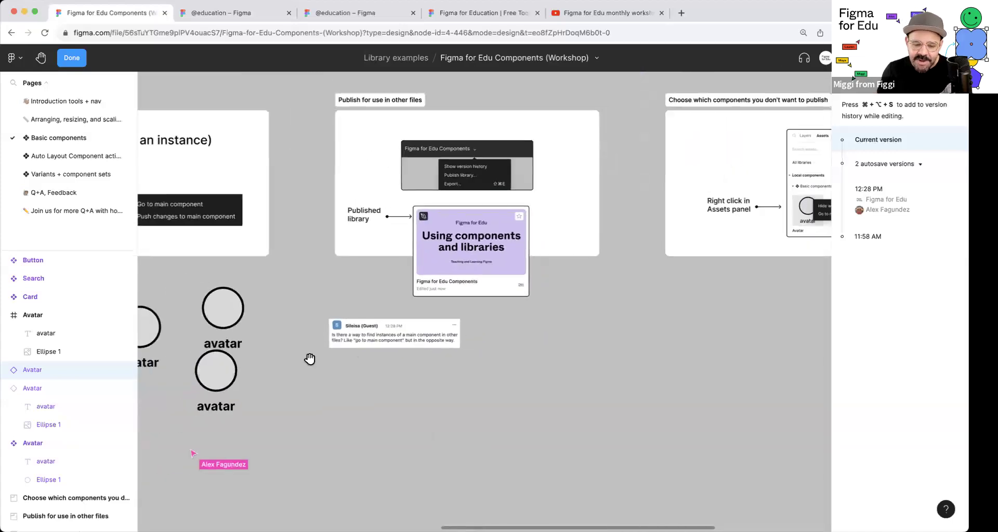
{"action": "left_click_drag", "start_coordinate": [310, 357], "coordinate": [422, 333]}
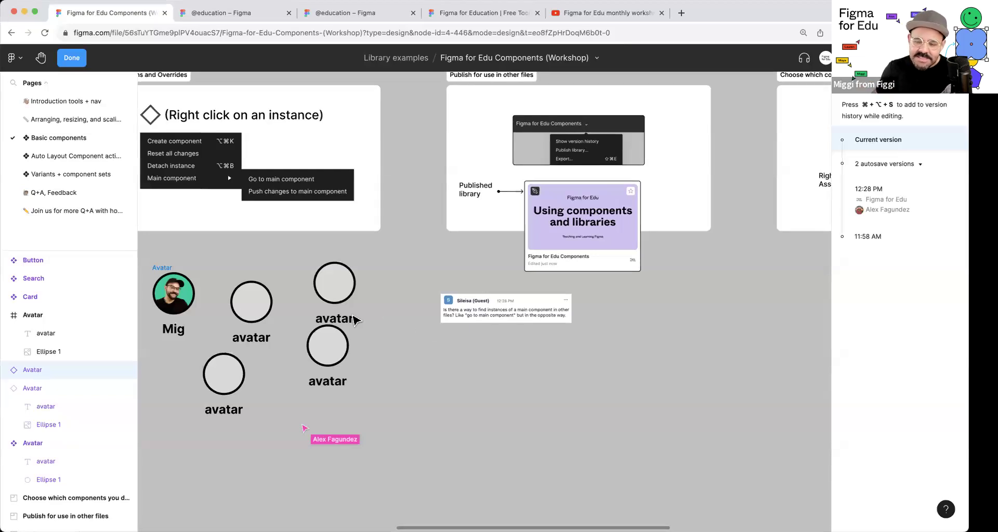
{"action": "scroll", "coordinate": [442, 304], "scroll_direction": "left", "scroll_amount": 5}
{"action": "scroll", "coordinate": [442, 304], "scroll_direction": "down", "scroll_amount": 2}
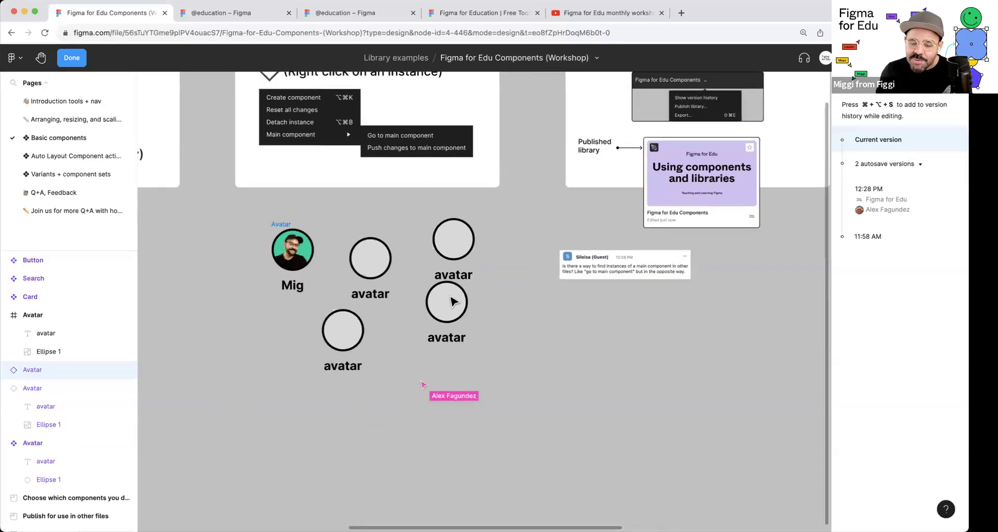
{"action": "scroll", "coordinate": [520, 263], "scroll_direction": "up", "scroll_amount": 1}
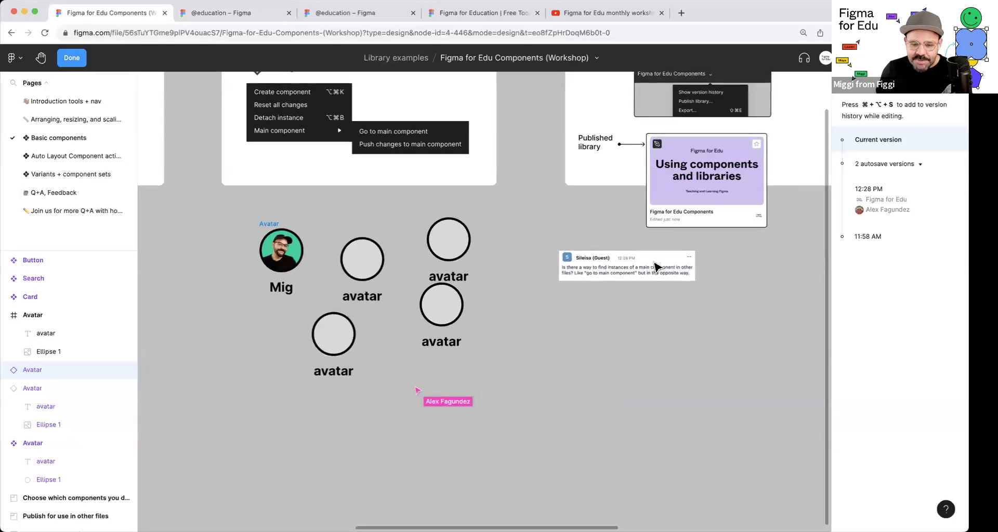
{"action": "key", "text": "Escape"}
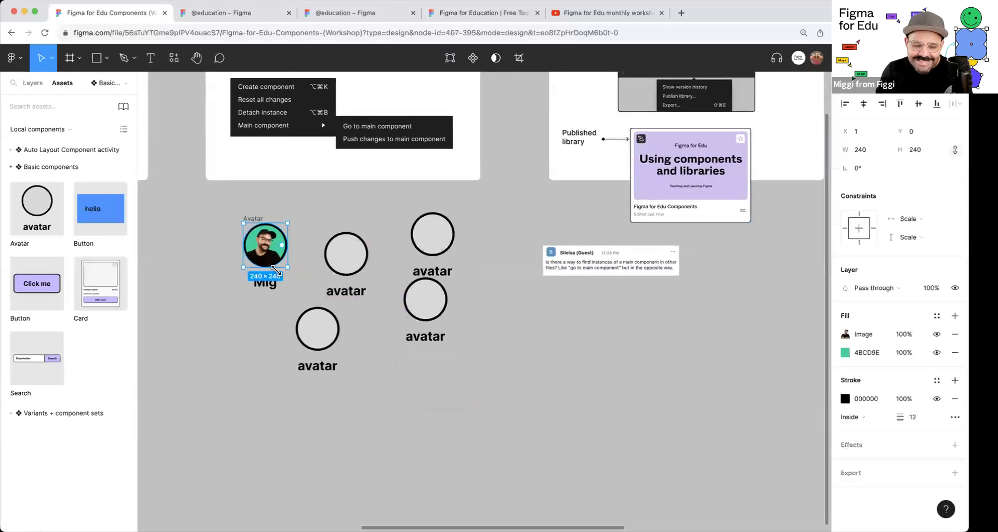
Step: Copy the main Avatar component to create an instance below it at about X 291, Y 1964
{"action": "scroll", "coordinate": [294, 272], "scroll_direction": "left", "scroll_amount": 10}
{"action": "scroll", "coordinate": [343, 239], "scroll_direction": "up", "scroll_amount": 3}
{"action": "left_click", "coordinate": [337, 244]}
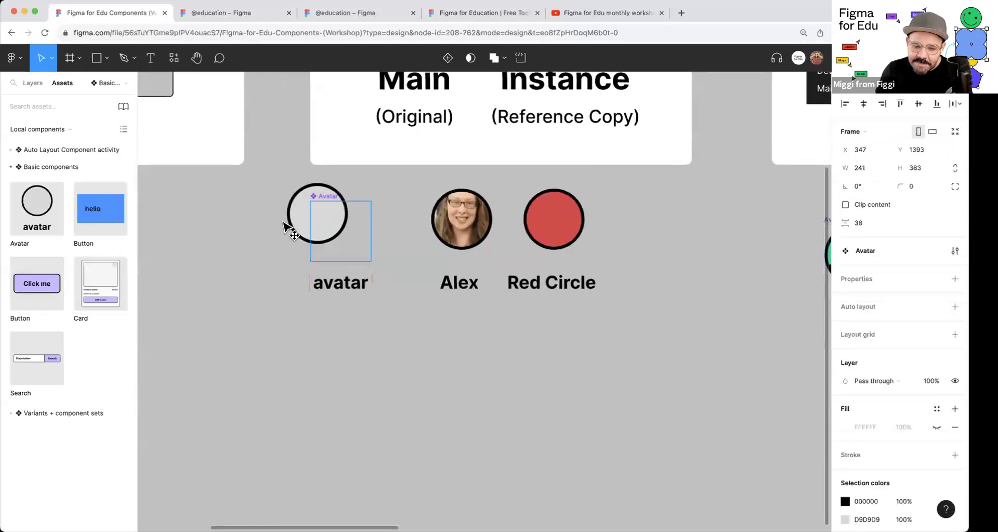
{"action": "left_click", "coordinate": [396, 274]}
{"action": "left_click_drag", "start_coordinate": [356, 230], "coordinate": [346, 368]}
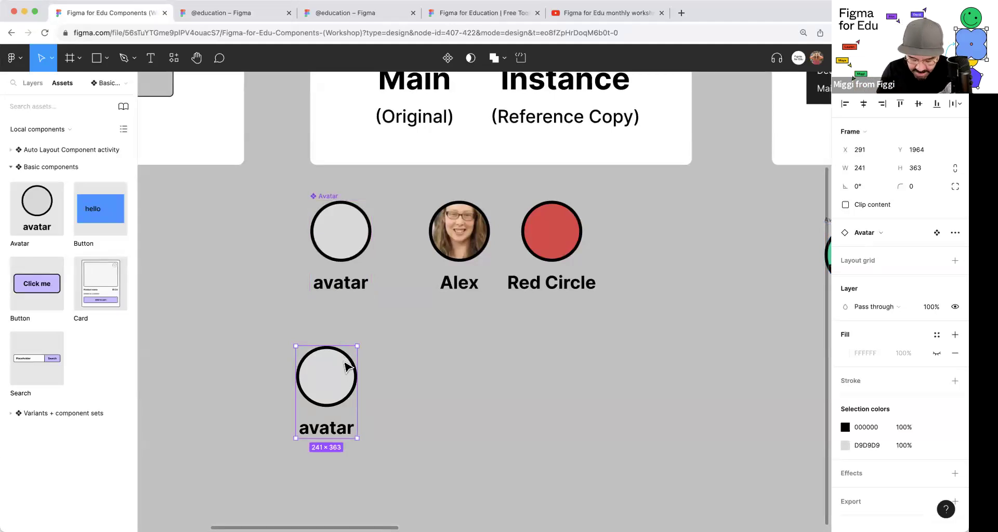
Step: Search the quick actions for "select" and run Select all with same instance on the new Avatar instance
{"action": "key", "text": "super+slash"}
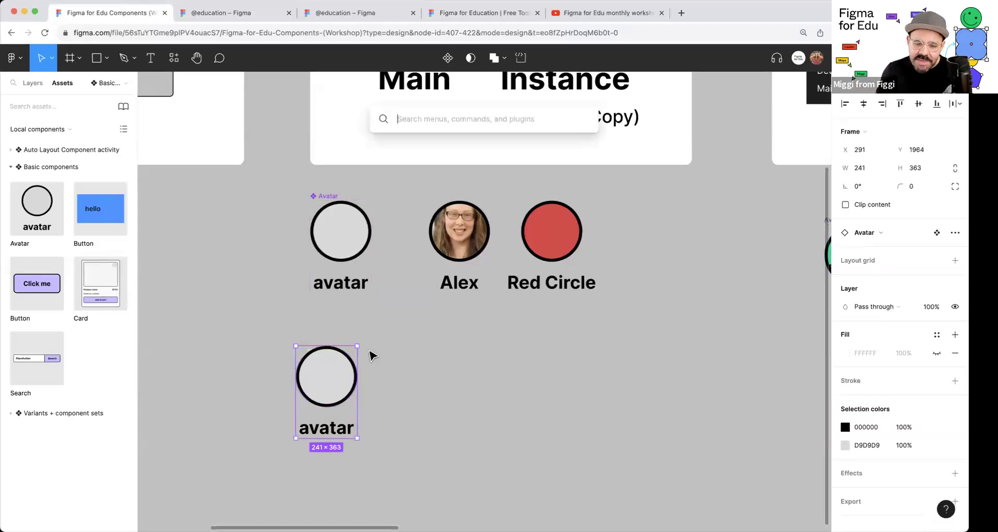
{"action": "scroll", "coordinate": [373, 353], "scroll_direction": "down", "scroll_amount": 3}
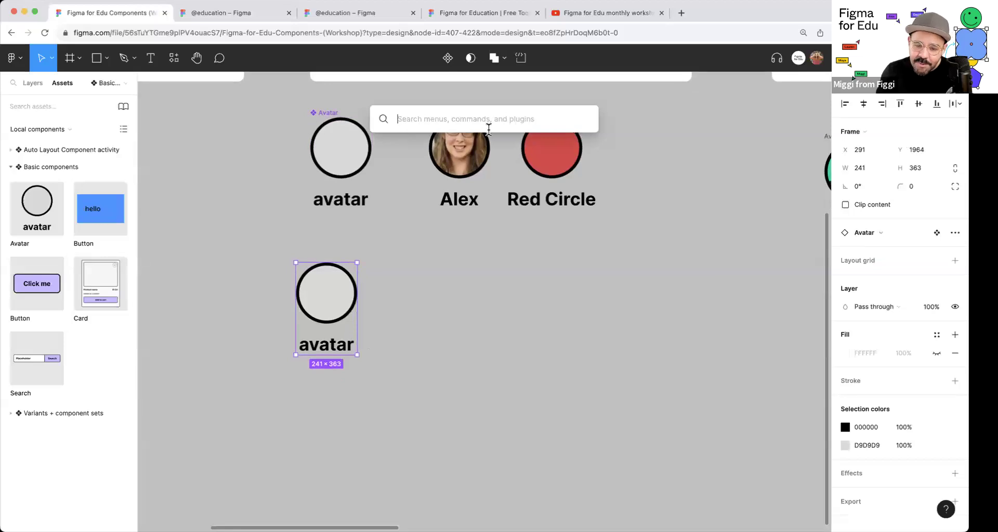
{"action": "type", "text": "select"}
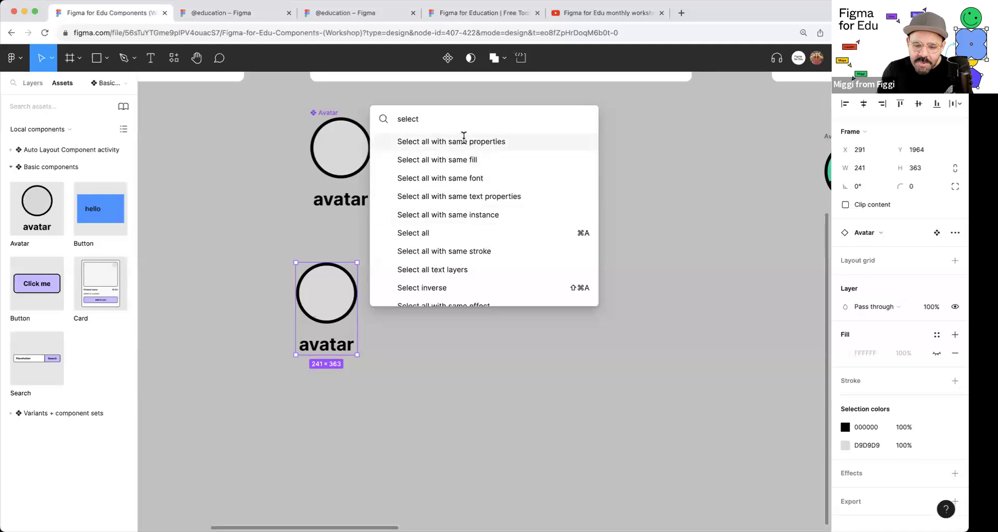
{"action": "left_click", "coordinate": [477, 220]}
{"action": "scroll", "coordinate": [455, 267], "scroll_direction": "down", "scroll_amount": 3}
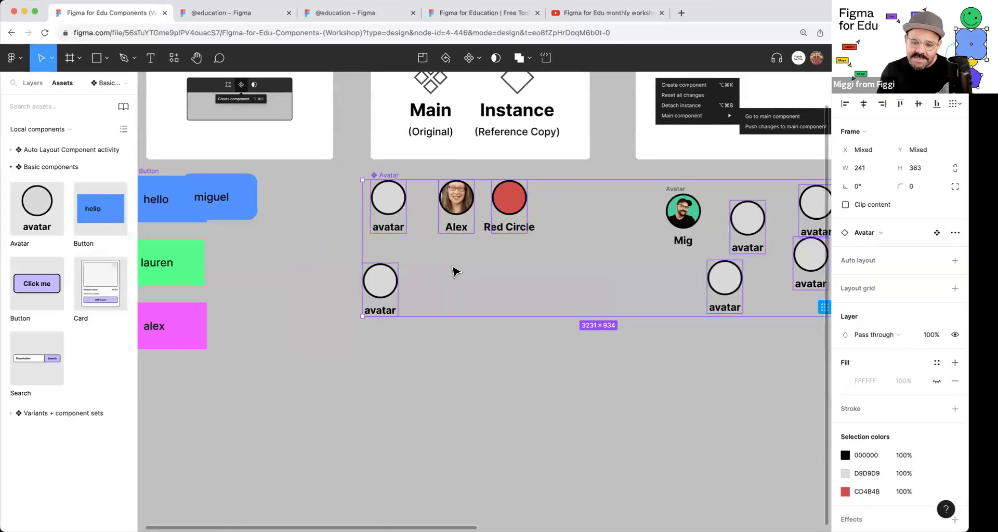
Step: Clear the selection and move the guest's question image to about X 4253, Y 1633
{"action": "left_click", "coordinate": [439, 363]}
{"action": "scroll", "coordinate": [494, 228], "scroll_direction": "right", "scroll_amount": 10}
{"action": "scroll", "coordinate": [521, 296], "scroll_direction": "up", "scroll_amount": 5}
{"action": "left_click", "coordinate": [639, 300]}
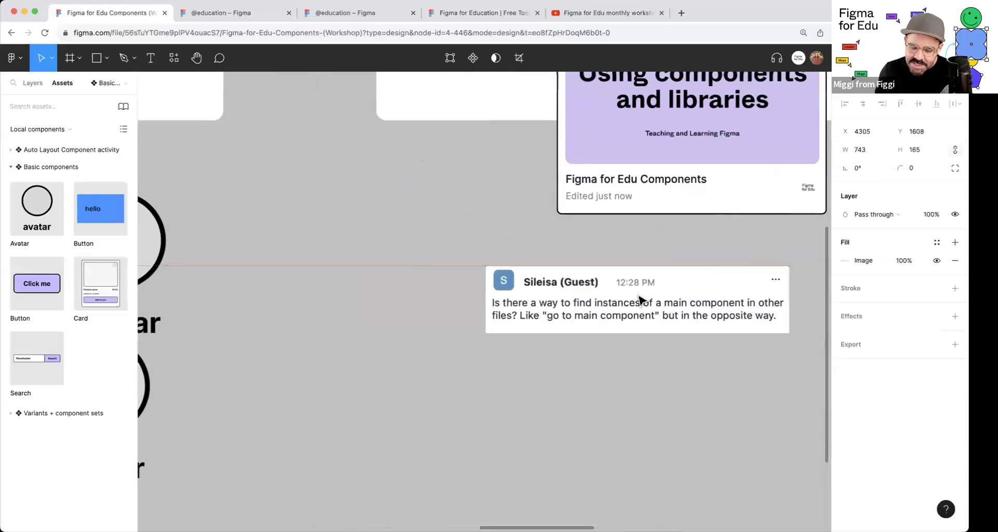
{"action": "left_click_drag", "start_coordinate": [639, 299], "coordinate": [619, 310]}
{"action": "scroll", "coordinate": [601, 352], "scroll_direction": "down", "scroll_amount": 2}
{"action": "scroll", "coordinate": [568, 357], "scroll_direction": "down", "scroll_amount": 5}
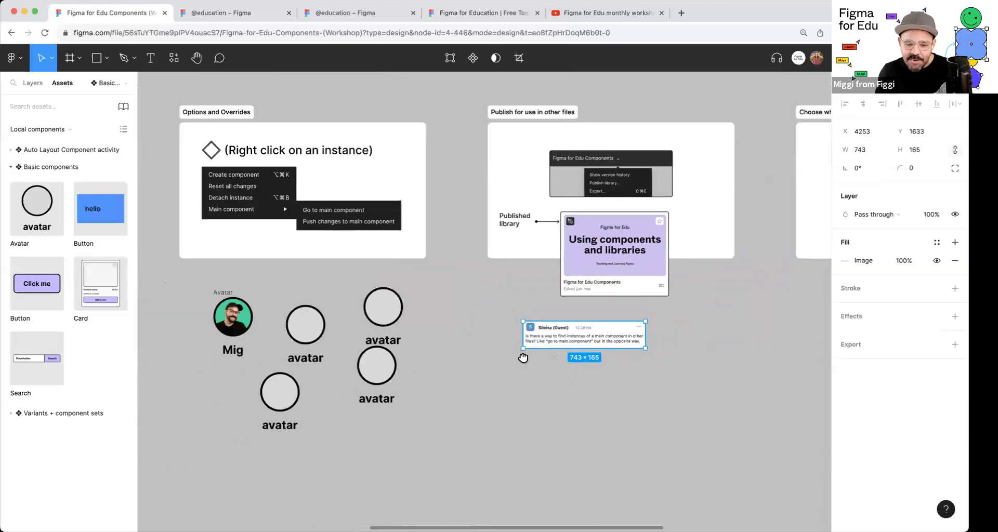
Step: Move the lower-right plain Avatar instance away from its neighbours to about X 3347, Y 1875
{"action": "scroll", "coordinate": [522, 358], "scroll_direction": "left", "scroll_amount": 6}
{"action": "left_click", "coordinate": [550, 361]}
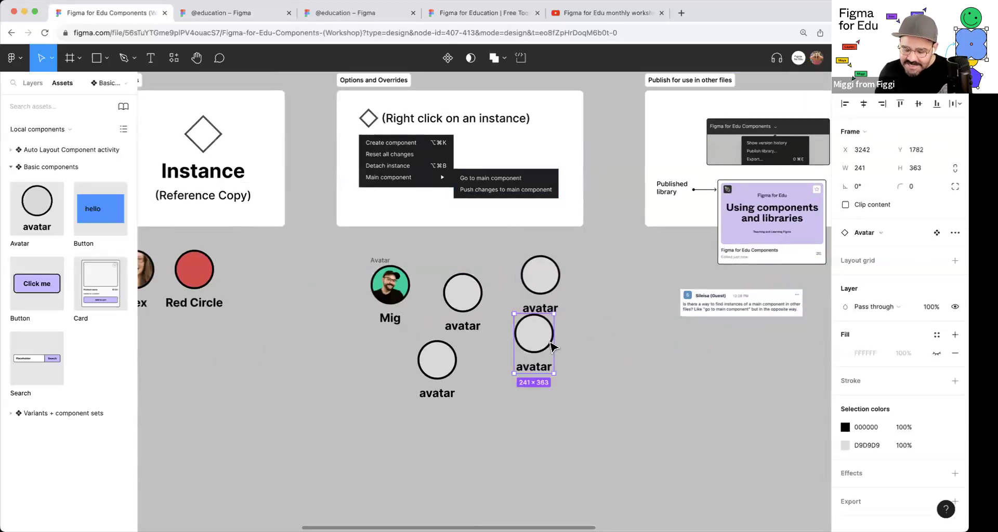
{"action": "scroll", "coordinate": [552, 347], "scroll_direction": "up", "scroll_amount": 3}
{"action": "left_click_drag", "start_coordinate": [479, 332], "coordinate": [506, 358]}
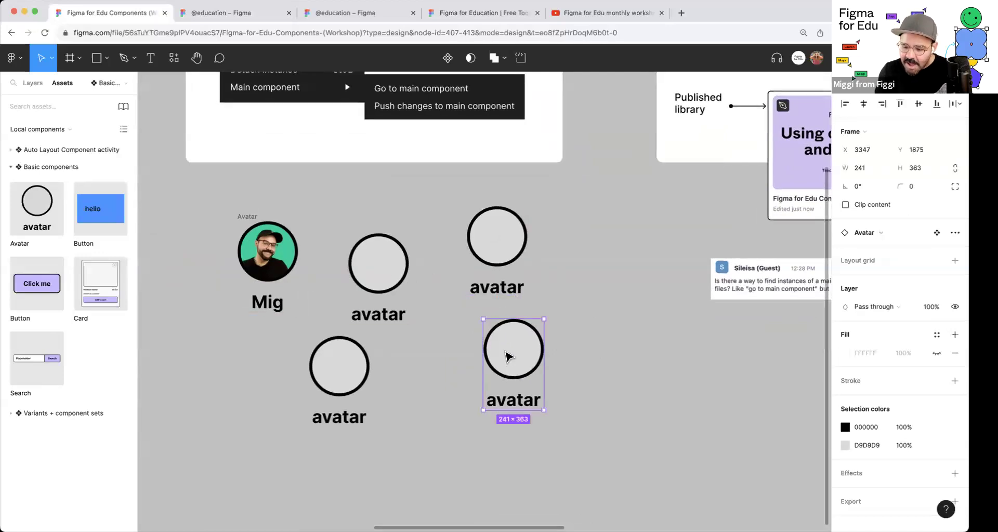
{"action": "right_click", "coordinate": [507, 355]}
{"action": "key", "text": "Escape"}
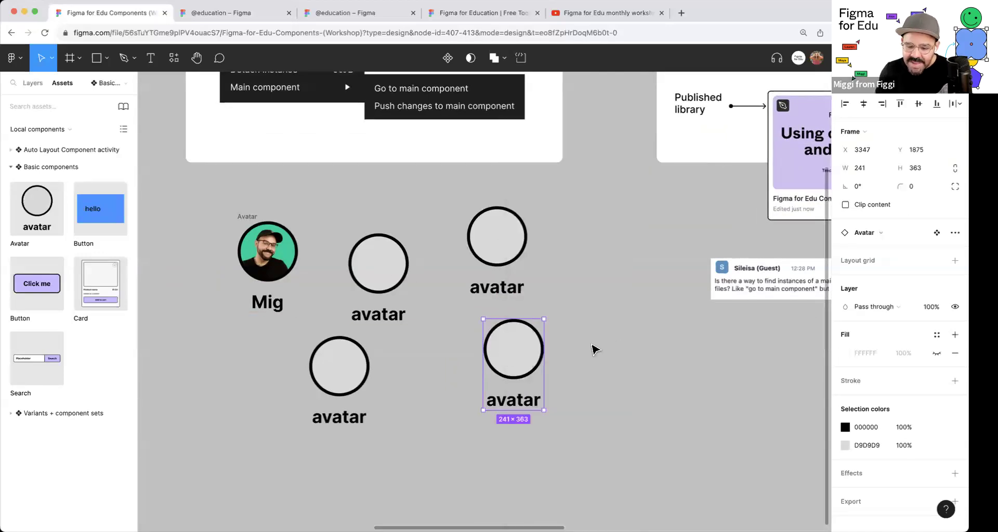
Step: Run the recent Select all with same instance quick action on the moved Avatar instance, and clear the selection
{"action": "key", "text": "super+slash"}
{"action": "key", "text": "Return"}
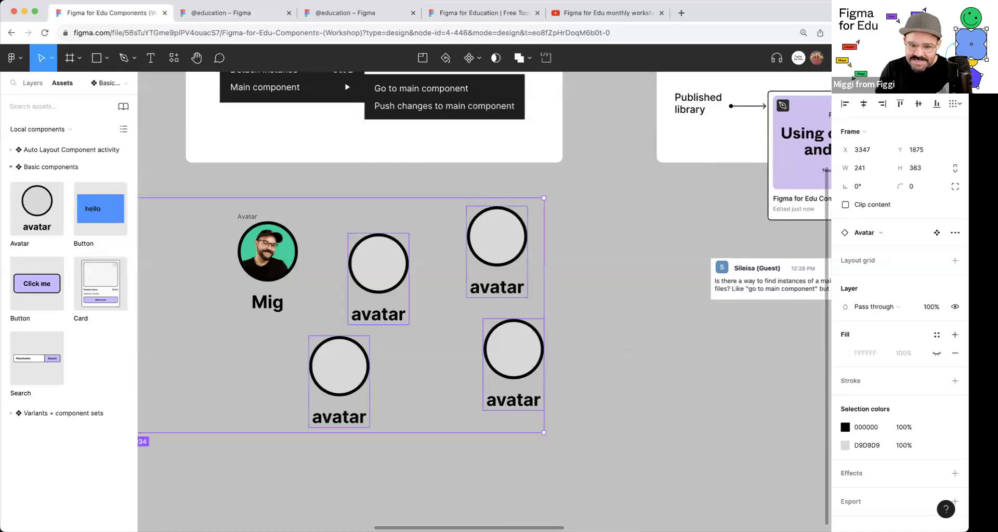
{"action": "scroll", "coordinate": [617, 349], "scroll_direction": "down", "scroll_amount": 5}
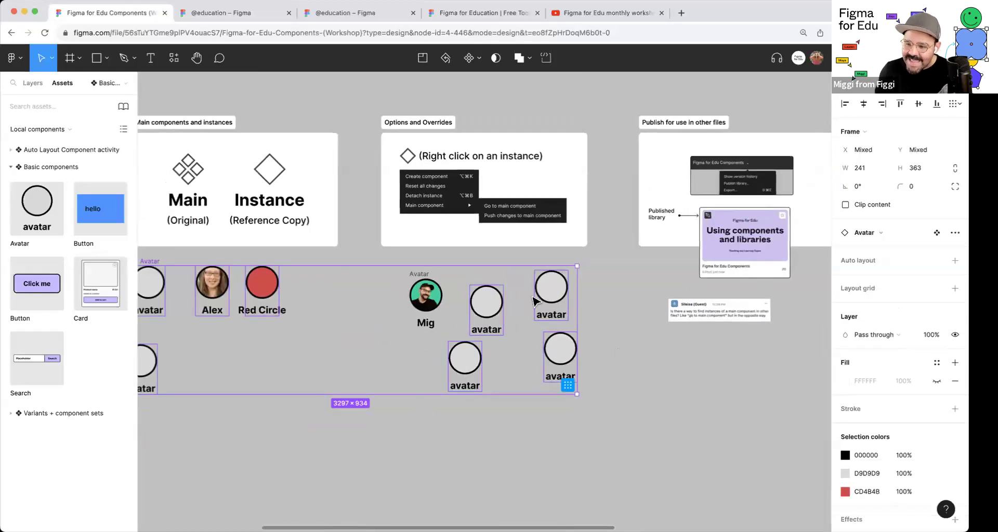
{"action": "key", "text": "Escape"}
{"action": "scroll", "coordinate": [601, 364], "scroll_direction": "up", "scroll_amount": 5}
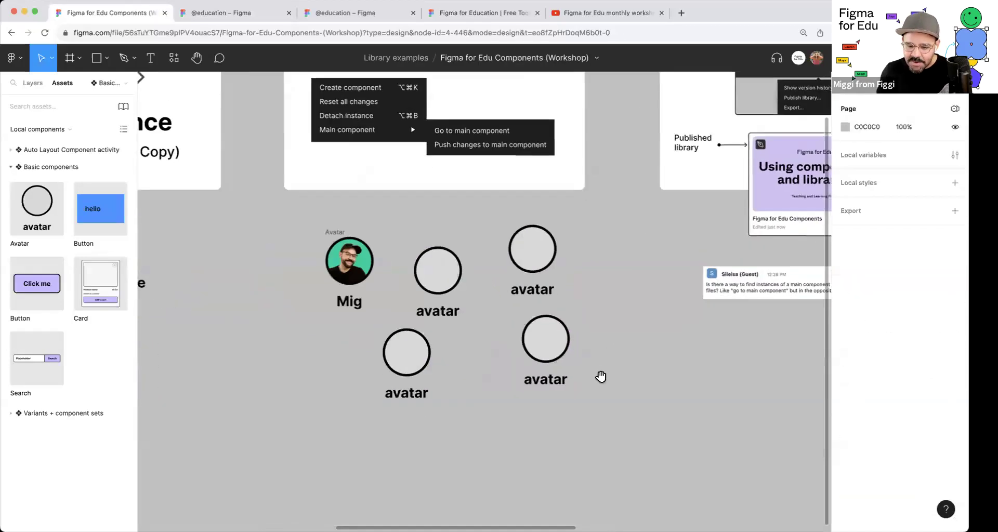
Step: Select the lower-right Avatar instance, find Select all with same instance by searching the quick actions for "Select", run it, and deselect everything
{"action": "left_click", "coordinate": [492, 305]}
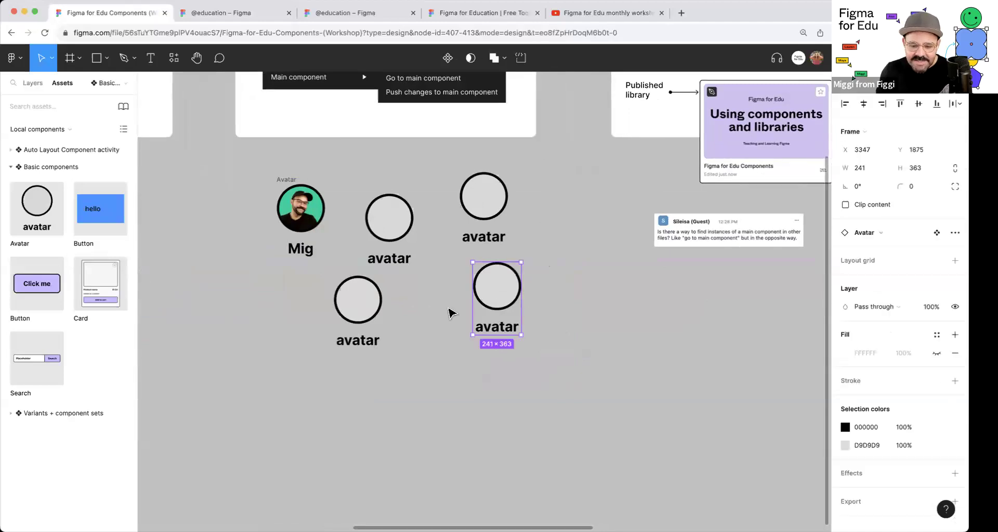
{"action": "left_click", "coordinate": [13, 57]}
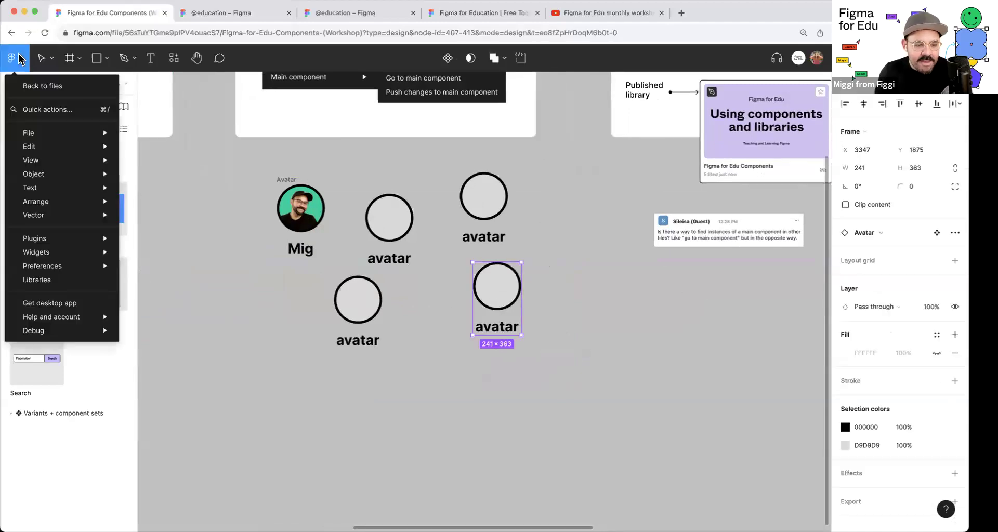
{"action": "left_click", "coordinate": [68, 109]}
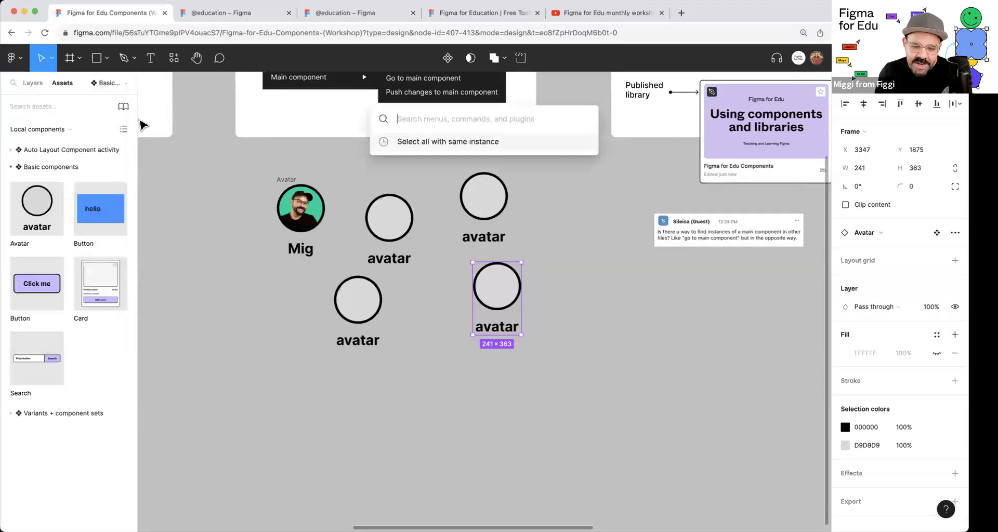
{"action": "type", "text": "Select"}
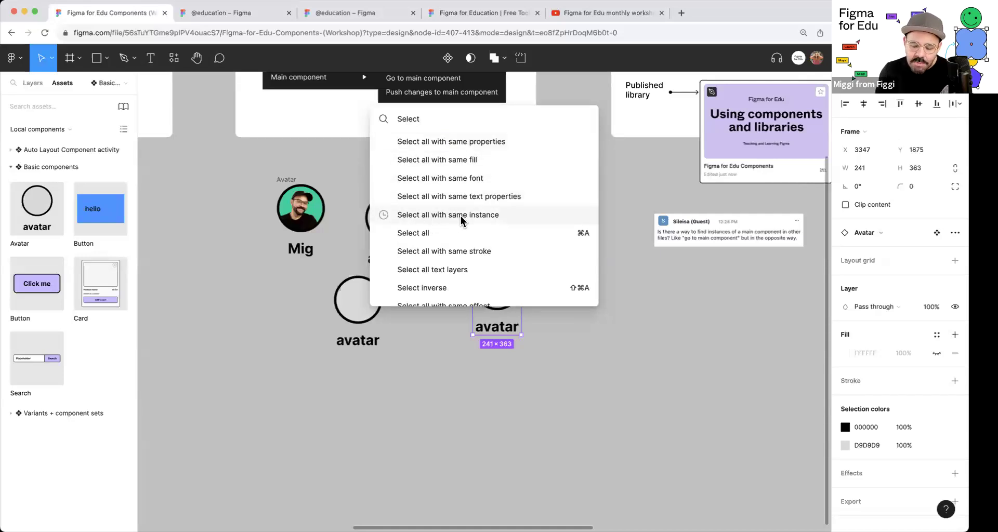
{"action": "left_click", "coordinate": [483, 218]}
{"action": "scroll", "coordinate": [512, 395], "scroll_direction": "down", "scroll_amount": 5}
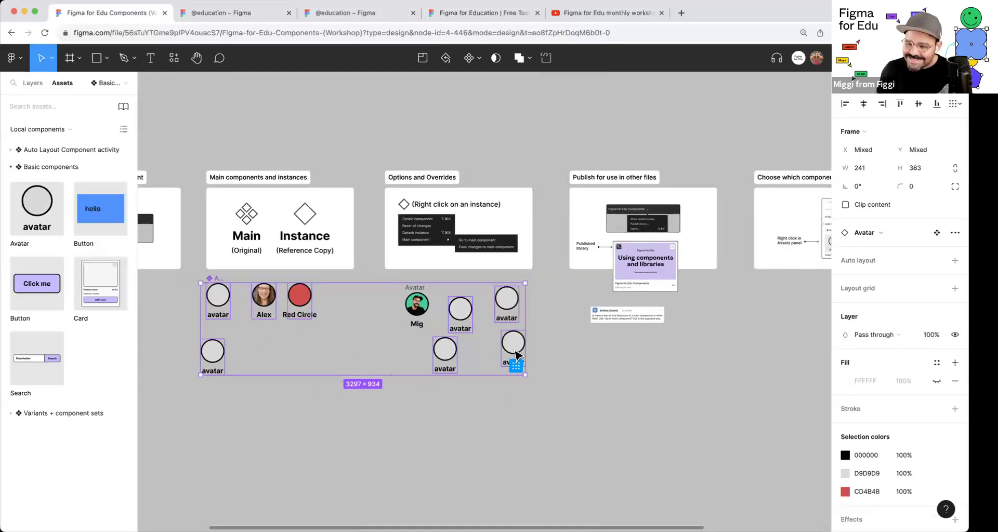
{"action": "left_click", "coordinate": [560, 328]}
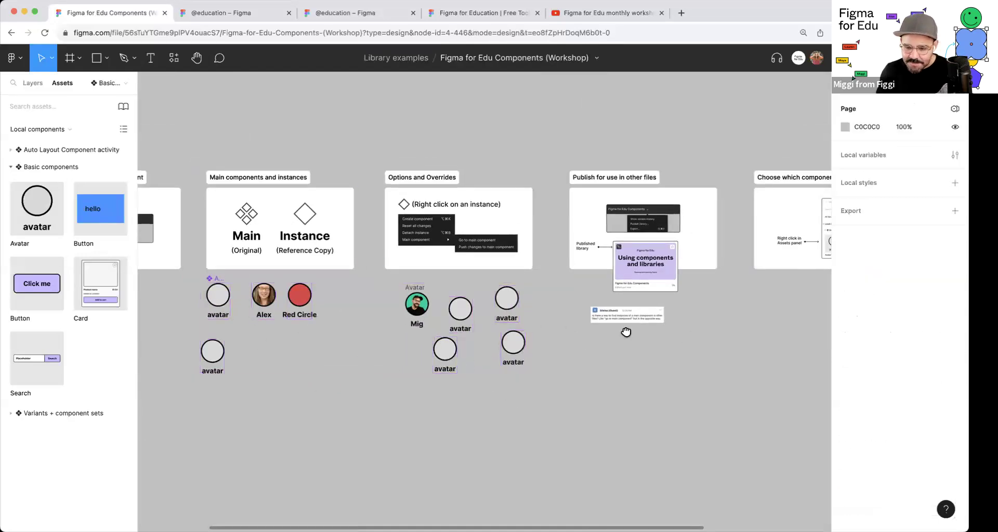
Step: Go back to the Library examples project and open the Figma Brand Library file to view its components
{"action": "scroll", "coordinate": [598, 302], "scroll_direction": "right", "scroll_amount": 3}
{"action": "scroll", "coordinate": [551, 274], "scroll_direction": "up", "scroll_amount": 5}
{"action": "scroll", "coordinate": [551, 274], "scroll_direction": "right", "scroll_amount": 5}
{"action": "scroll", "coordinate": [593, 334], "scroll_direction": "down", "scroll_amount": 5}
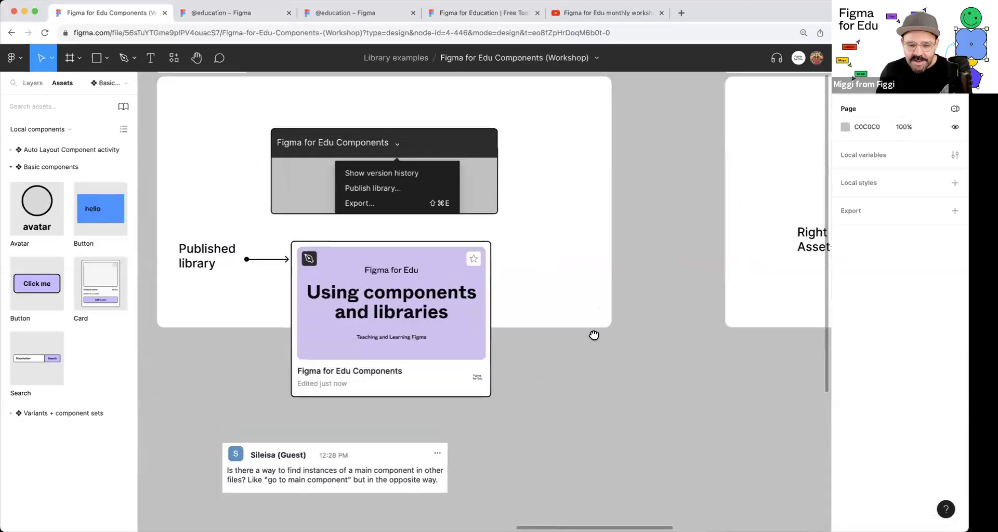
{"action": "scroll", "coordinate": [382, 343], "scroll_direction": "down", "scroll_amount": 3}
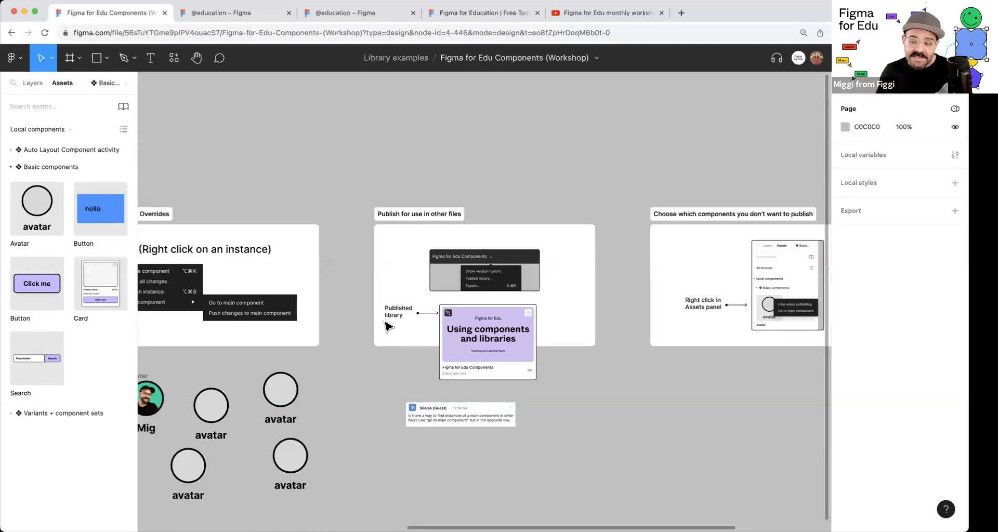
{"action": "left_click", "coordinate": [11, 58]}
{"action": "left_click", "coordinate": [32, 87]}
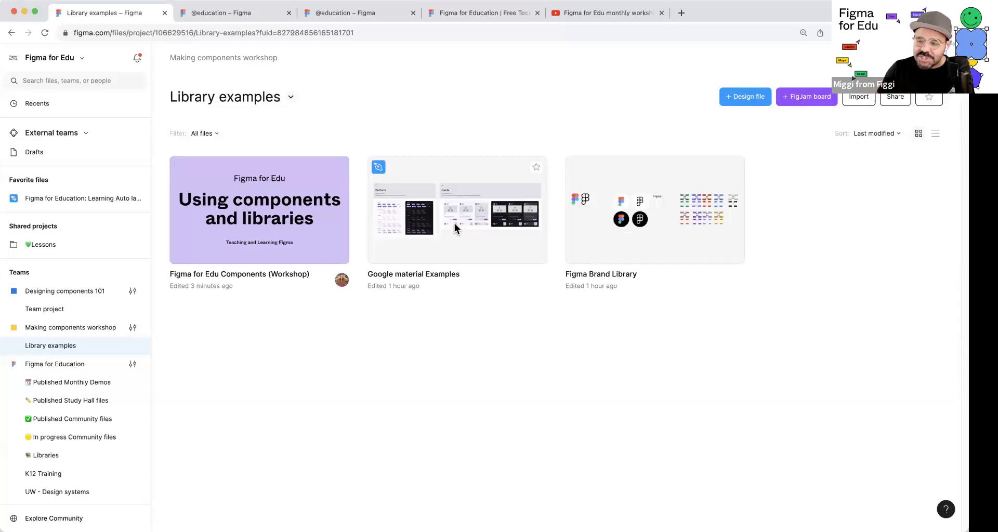
{"action": "left_click", "coordinate": [651, 213]}
{"action": "double_click", "coordinate": [657, 226]}
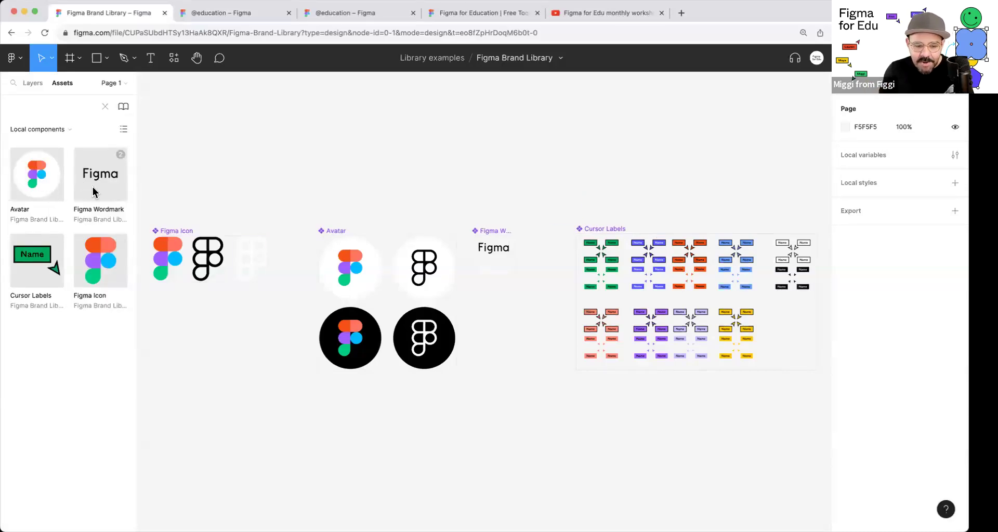
{"action": "scroll", "coordinate": [364, 138], "scroll_direction": "left", "scroll_amount": 5}
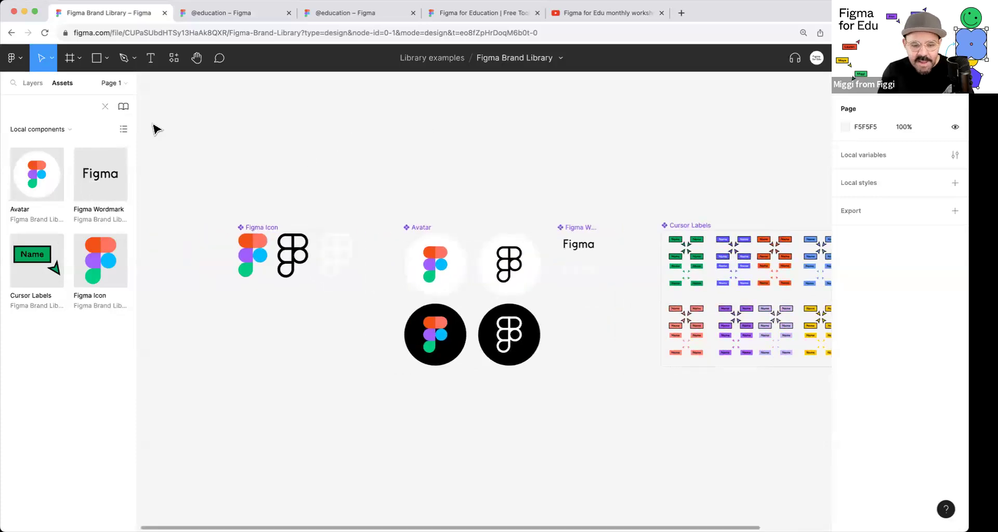
Step: Return to the Library examples project and open the Google material Examples file to view its Buttons and Cards components
{"action": "left_click", "coordinate": [21, 32]}
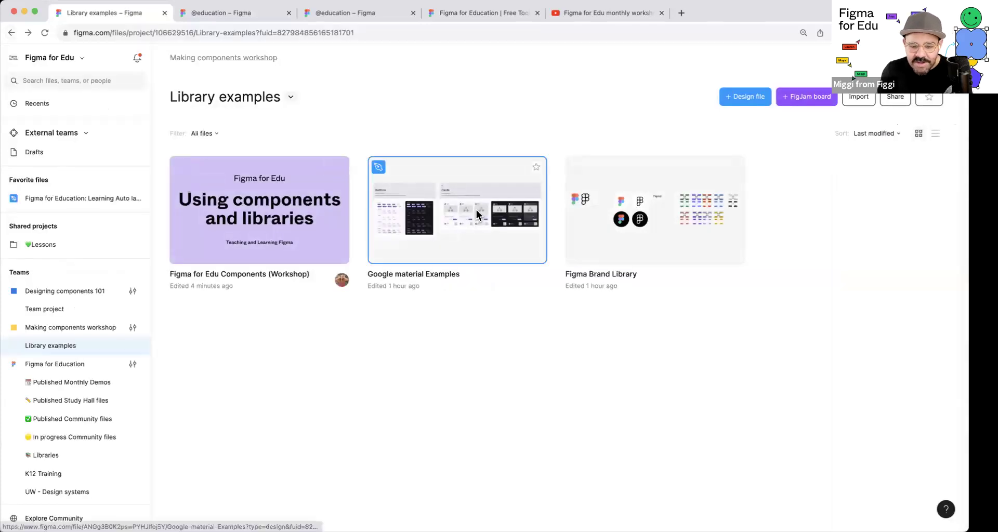
{"action": "left_click", "coordinate": [505, 200]}
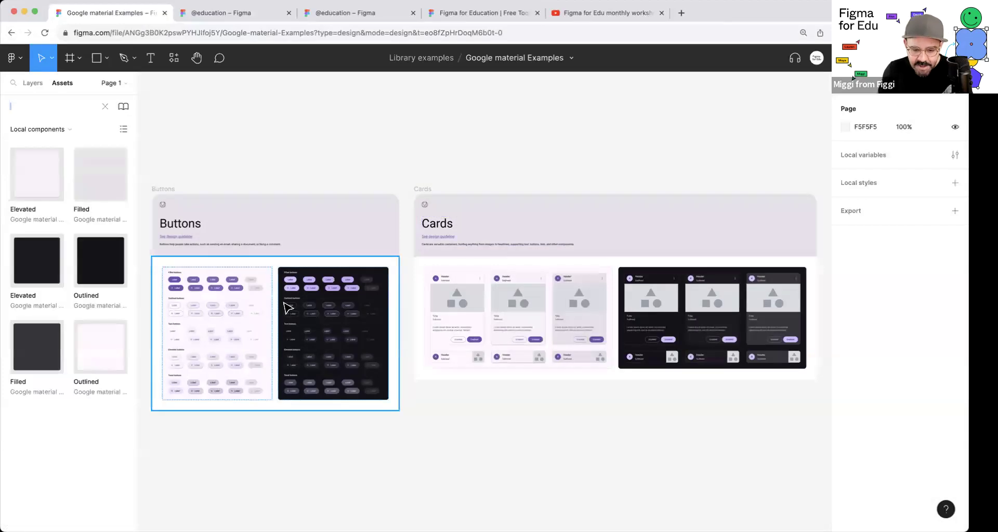
{"action": "left_click_drag", "start_coordinate": [225, 310], "coordinate": [363, 282]}
{"action": "key", "text": "ctrl+z"}
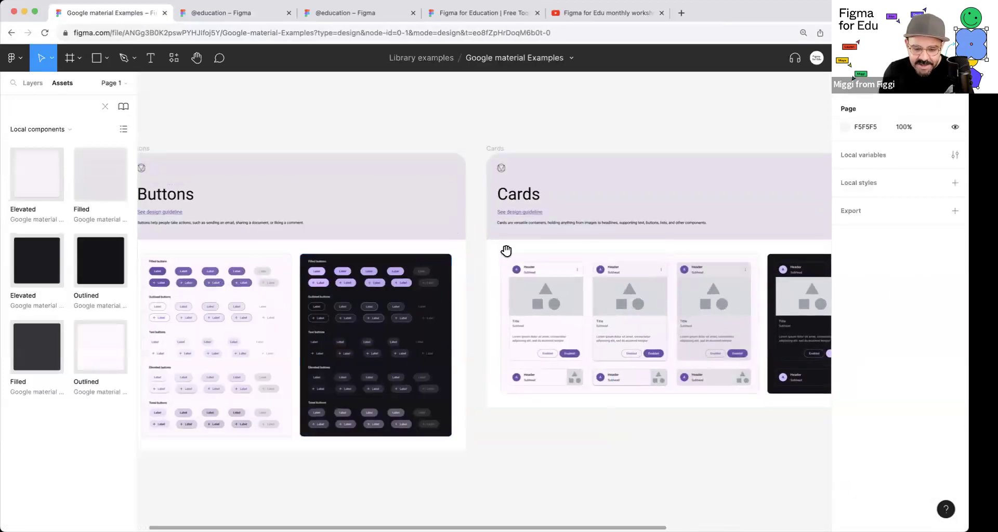
{"action": "scroll", "coordinate": [491, 341], "scroll_direction": "up", "scroll_amount": 2}
{"action": "scroll", "coordinate": [492, 341], "scroll_direction": "right", "scroll_amount": 3}
{"action": "scroll", "coordinate": [680, 343], "scroll_direction": "down", "scroll_amount": 3}
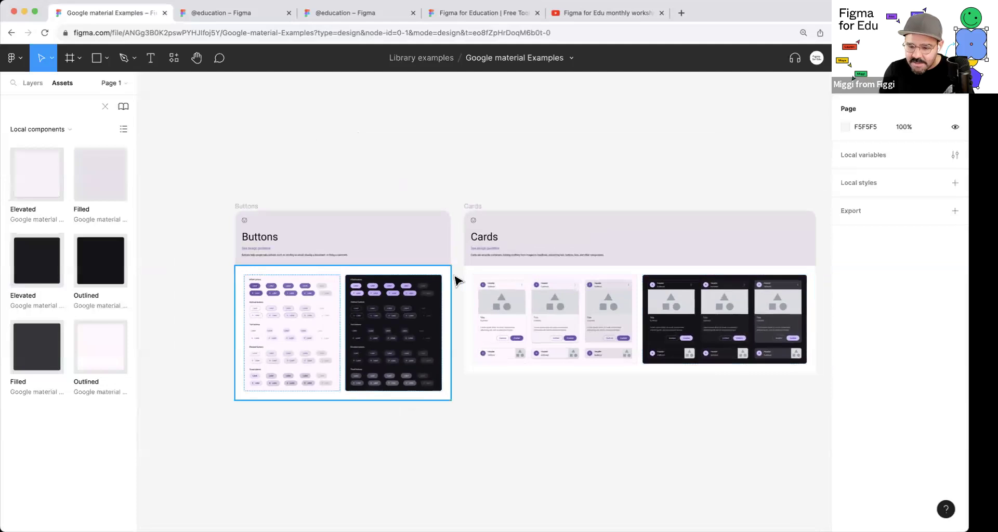
Step: Go back to the Library examples project and reopen the Figma Brand Library file
{"action": "left_click", "coordinate": [11, 58]}
{"action": "left_click", "coordinate": [40, 88]}
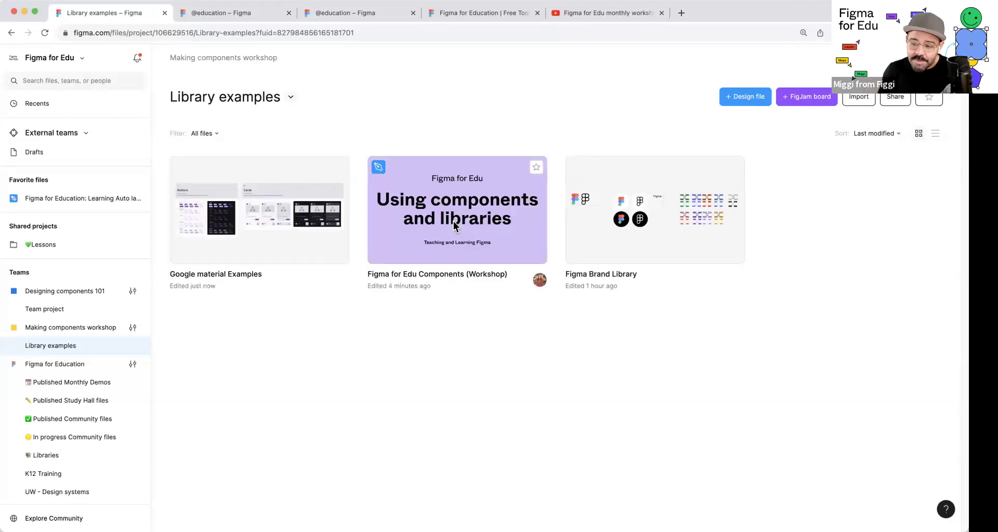
{"action": "double_click", "coordinate": [620, 239]}
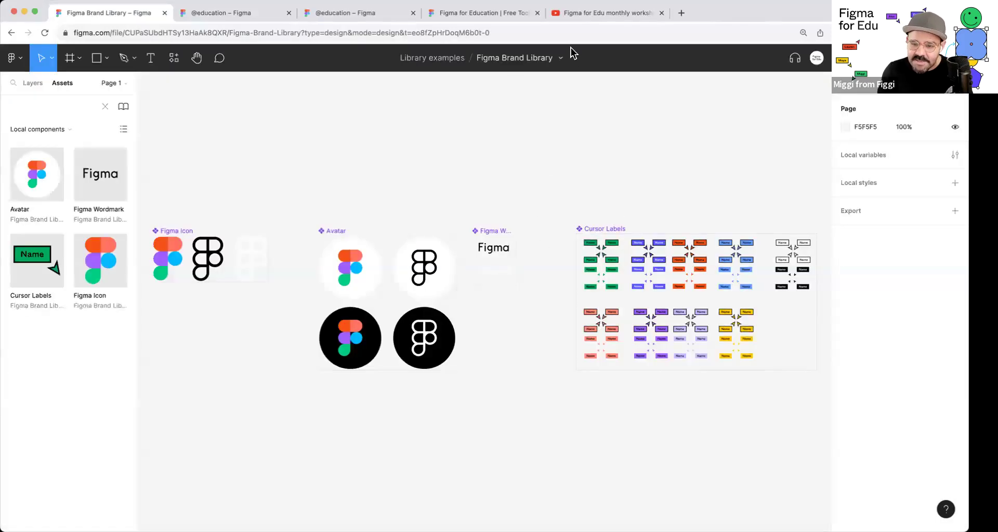
Step: Publish the Figma Brand Library's components as a library with the description "Adding all logos to published library"
{"action": "left_click", "coordinate": [560, 62]}
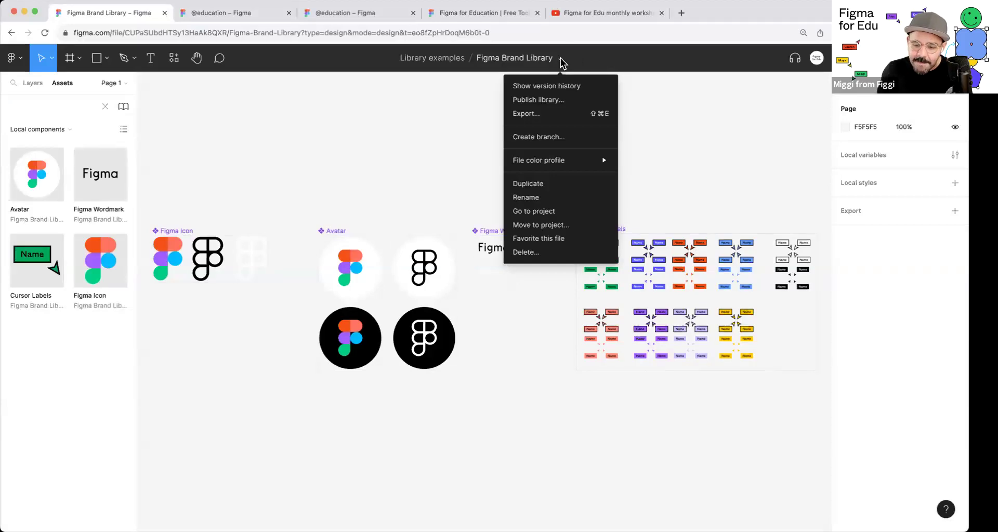
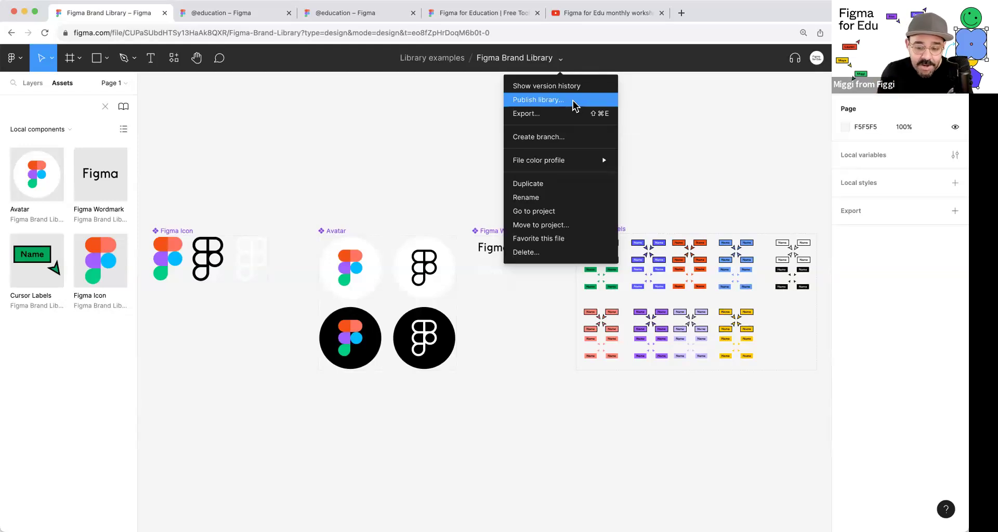
{"action": "left_click", "coordinate": [572, 101]}
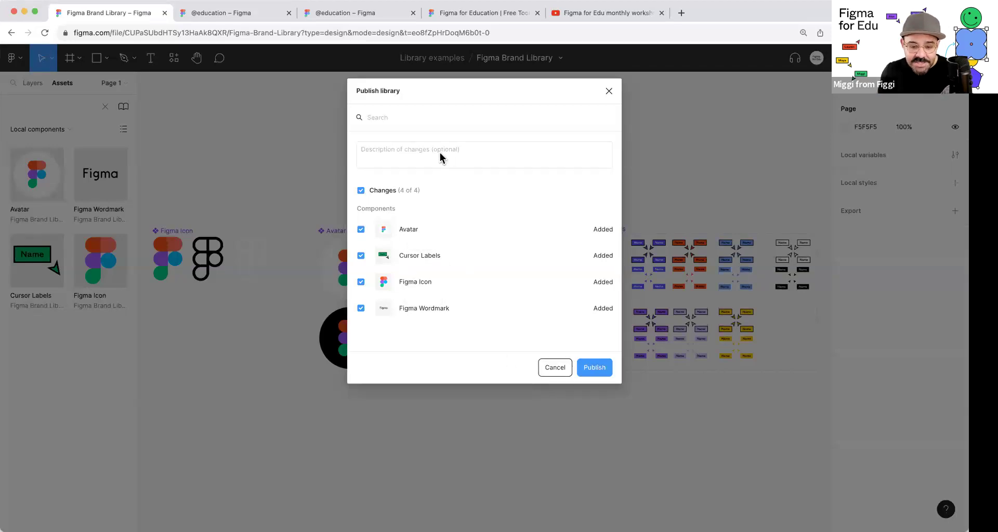
{"action": "left_click", "coordinate": [421, 155]}
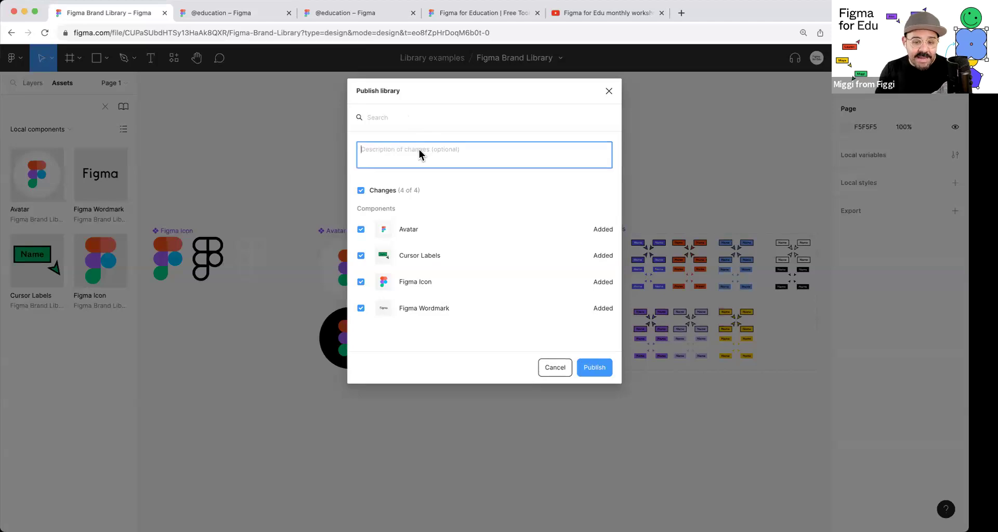
{"action": "type", "text": "Ad"}
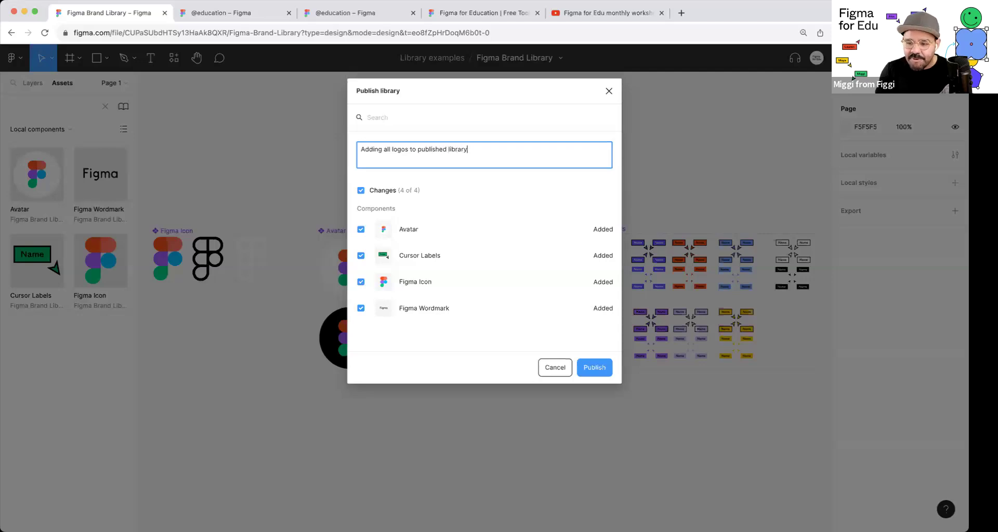
{"action": "left_click", "coordinate": [596, 367]}
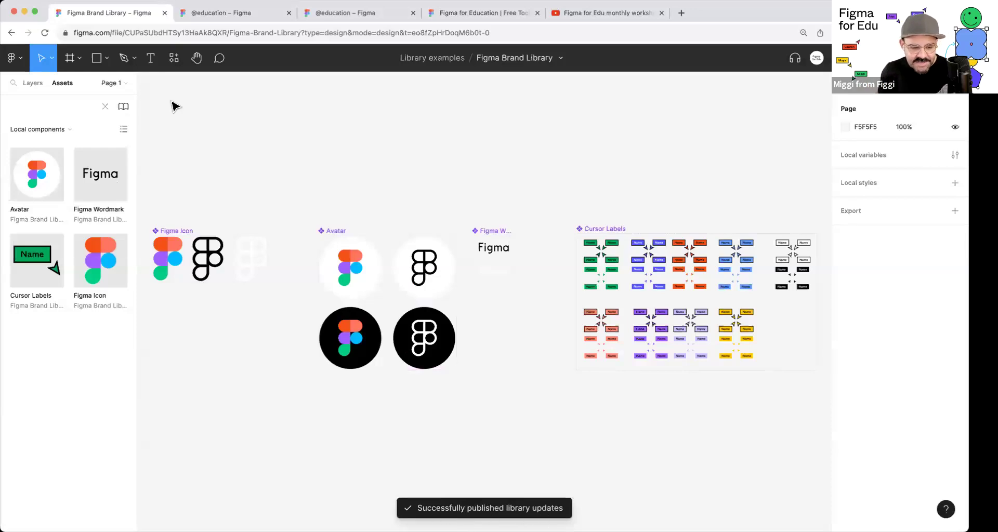
Step: Return to the Library examples project and open the Google material Examples file
{"action": "left_click", "coordinate": [20, 59]}
{"action": "left_click", "coordinate": [33, 85]}
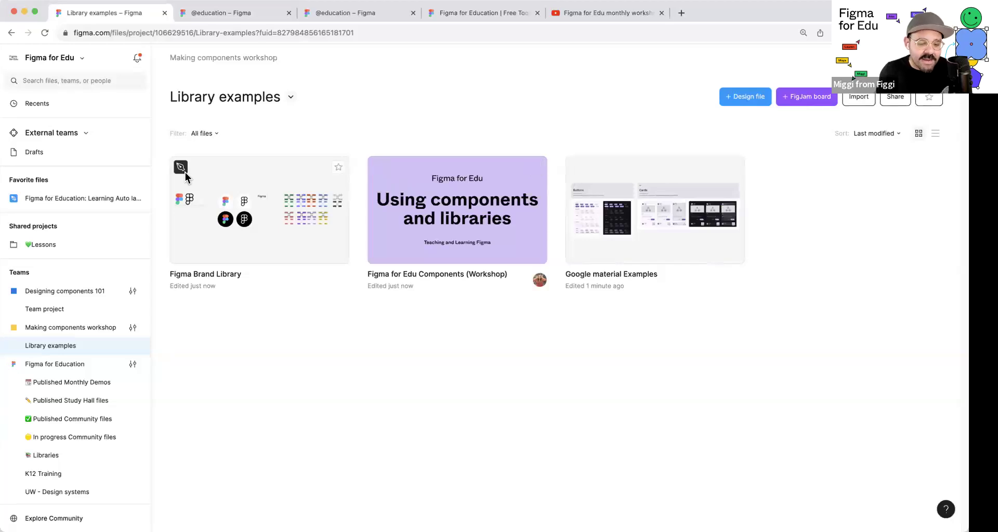
{"action": "mouse_move", "coordinate": [182, 176]}
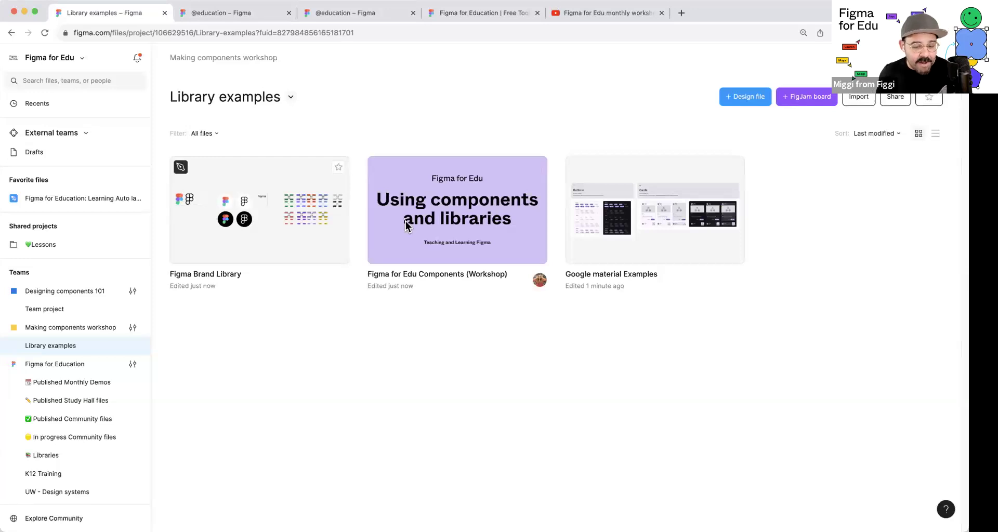
{"action": "left_click", "coordinate": [653, 214]}
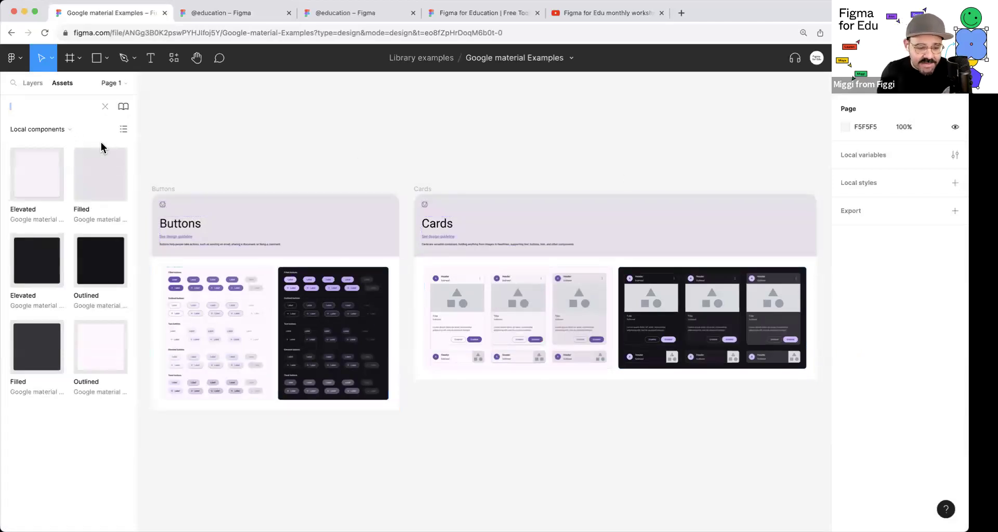
Step: Change the assets list from local components to All libraries and reload the list
{"action": "left_click", "coordinate": [62, 130]}
{"action": "left_click", "coordinate": [62, 130]}
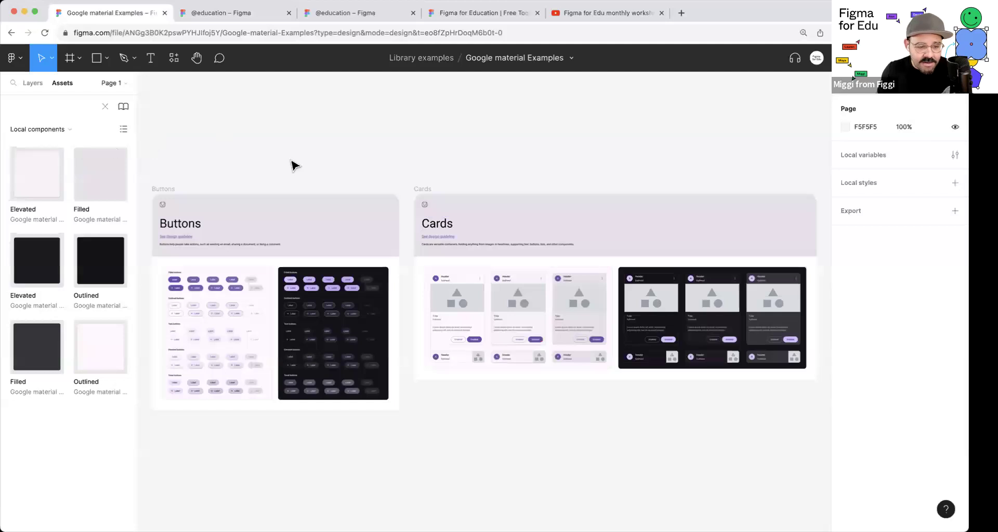
{"action": "scroll", "coordinate": [308, 157], "scroll_direction": "down", "scroll_amount": 2}
{"action": "left_click_drag", "start_coordinate": [308, 158], "coordinate": [359, 160]}
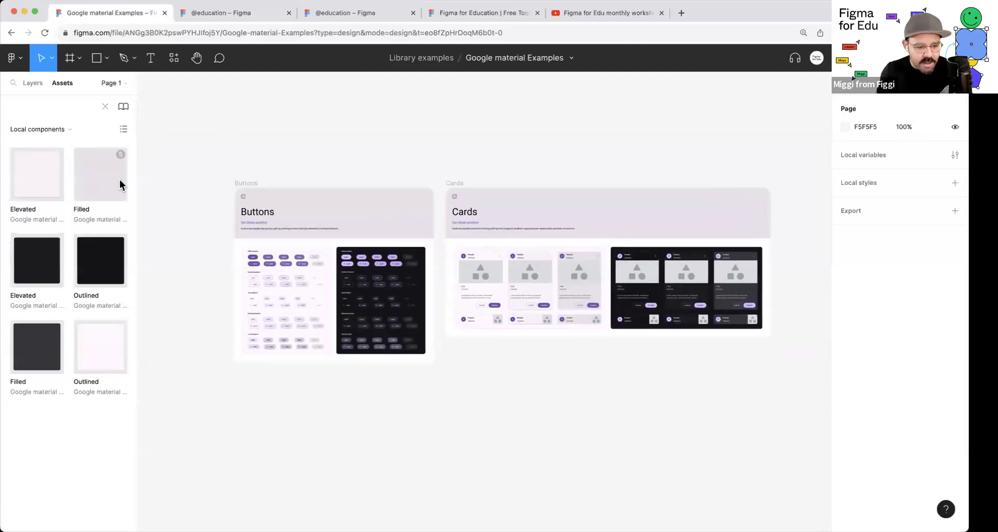
{"action": "left_click", "coordinate": [66, 129]}
{"action": "left_click", "coordinate": [69, 111]}
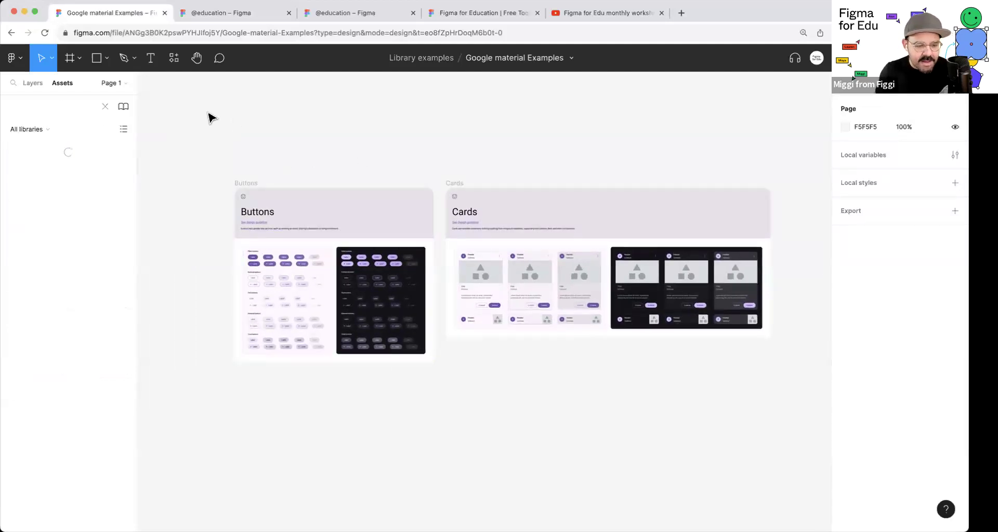
{"action": "left_click", "coordinate": [31, 83]}
{"action": "left_click", "coordinate": [59, 83]}
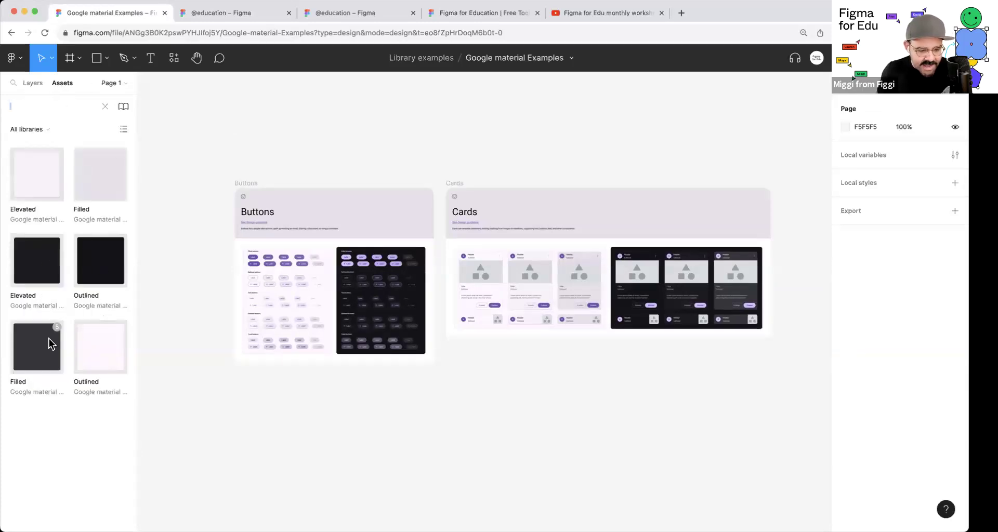
Step: Move the Light Scheme button set out of the Buttons frame onto the canvas below it, check the dark set, and deselect
{"action": "left_click", "coordinate": [285, 283]}
{"action": "left_click", "coordinate": [281, 274]}
{"action": "left_click_drag", "start_coordinate": [280, 273], "coordinate": [280, 436]}
{"action": "left_click", "coordinate": [275, 281]}
{"action": "left_click", "coordinate": [271, 289]}
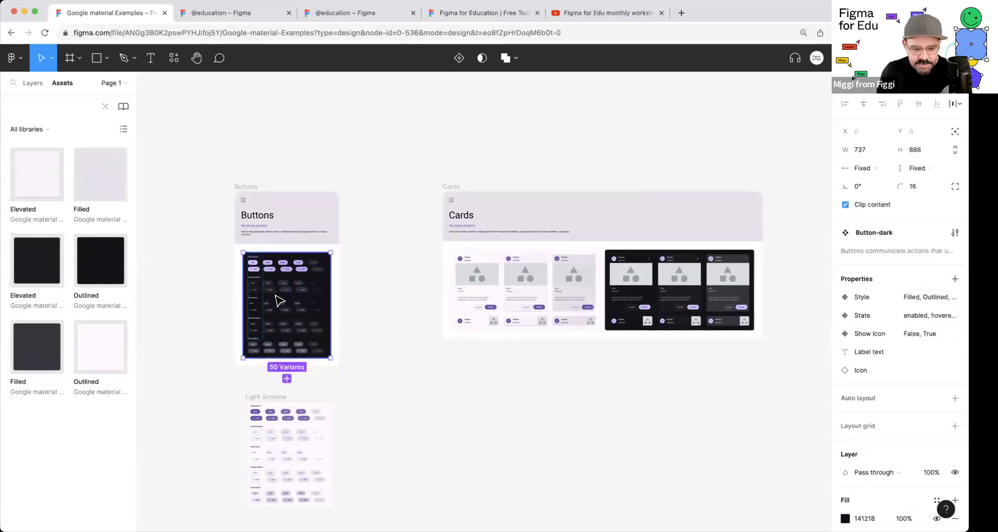
{"action": "left_click", "coordinate": [158, 219]}
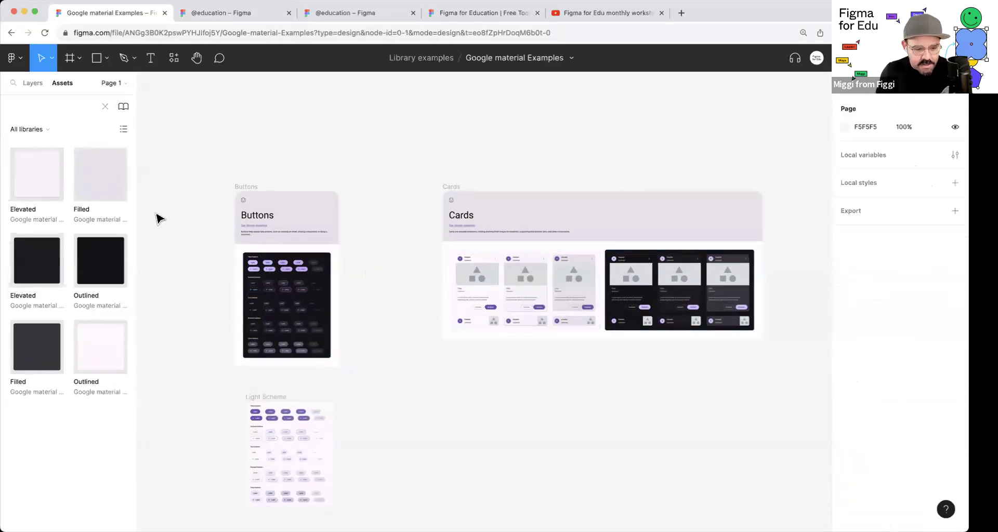
Step: Set the light Outlined card component in the assets list to be hidden when publishing
{"action": "right_click", "coordinate": [99, 349]}
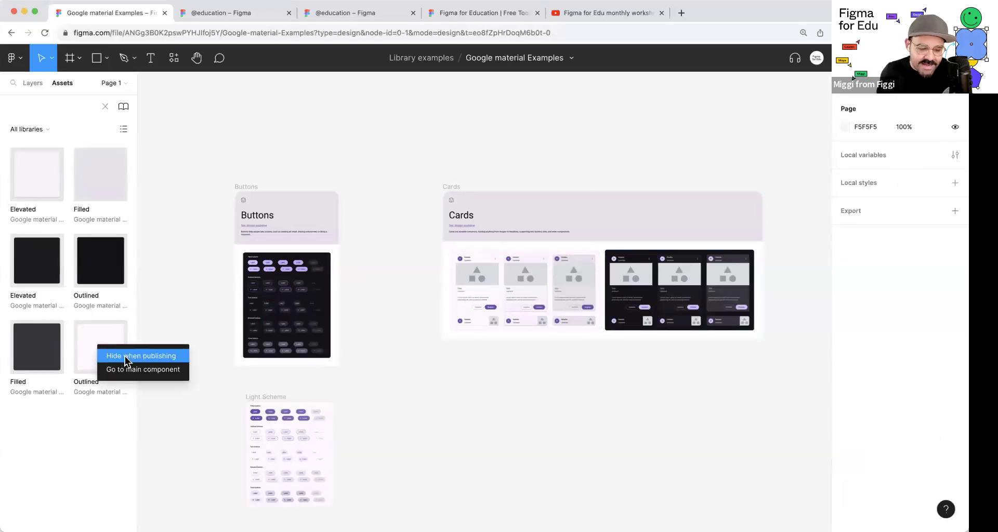
{"action": "left_click", "coordinate": [113, 356]}
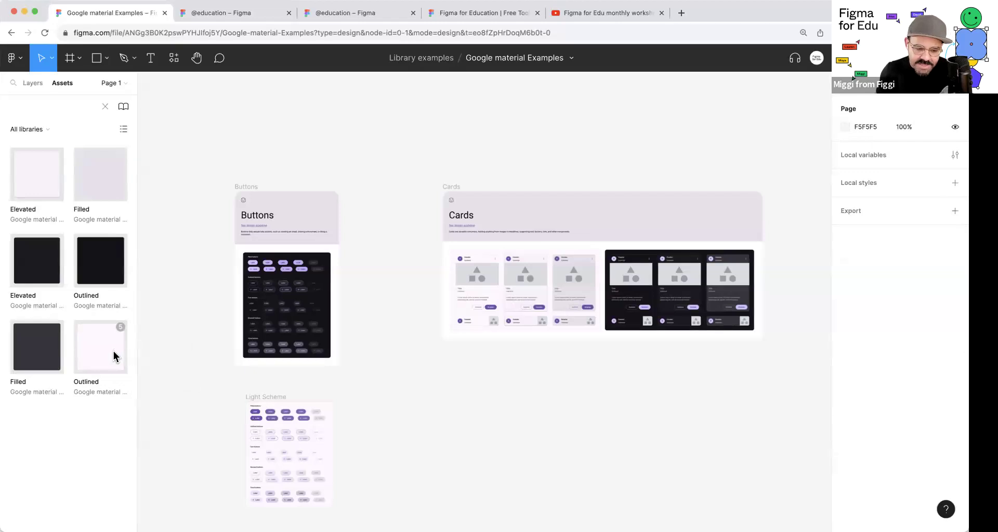
{"action": "right_click", "coordinate": [110, 344]}
{"action": "left_click", "coordinate": [127, 357]}
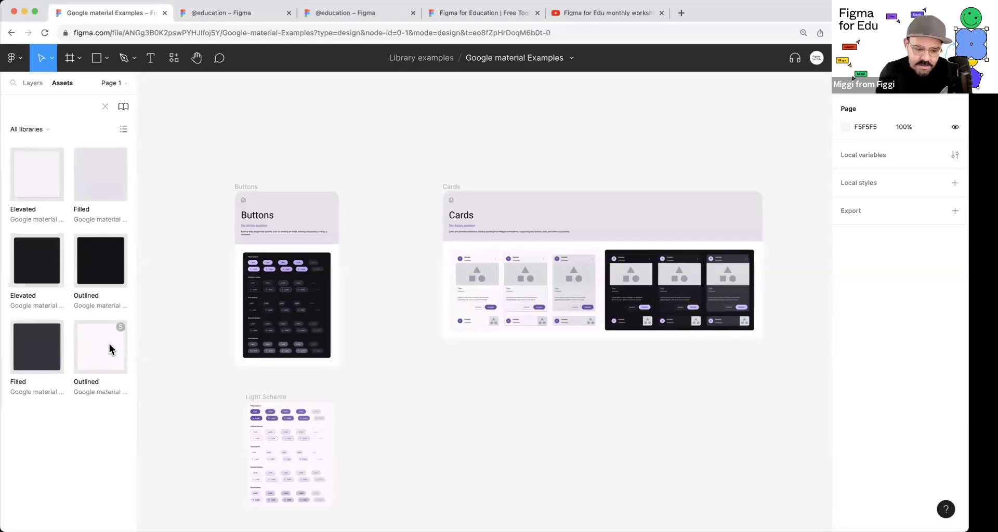
Step: Review the changes and hidden components in the Google material Examples publish list, and publish the library without a description
{"action": "left_click", "coordinate": [572, 59]}
{"action": "left_click", "coordinate": [568, 100]}
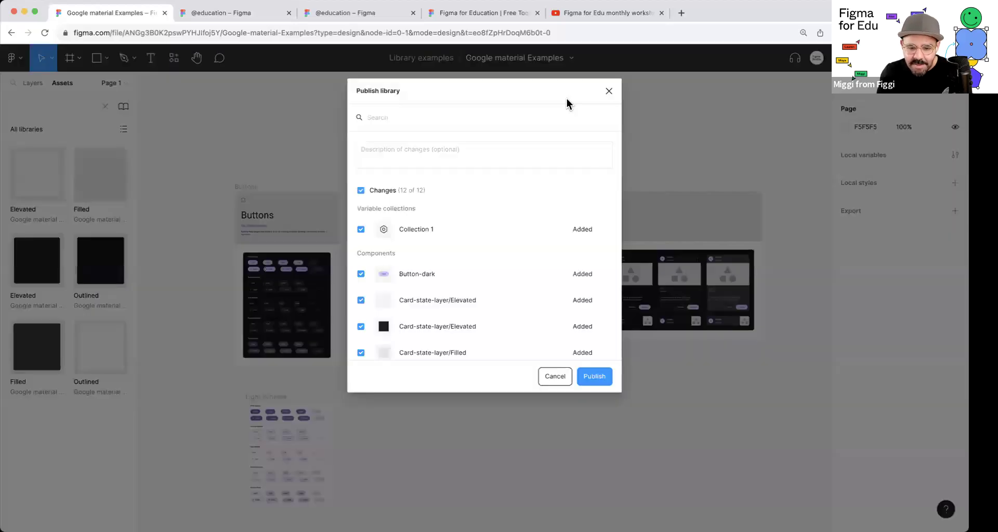
{"action": "scroll", "coordinate": [428, 275], "scroll_direction": "down", "scroll_amount": 3}
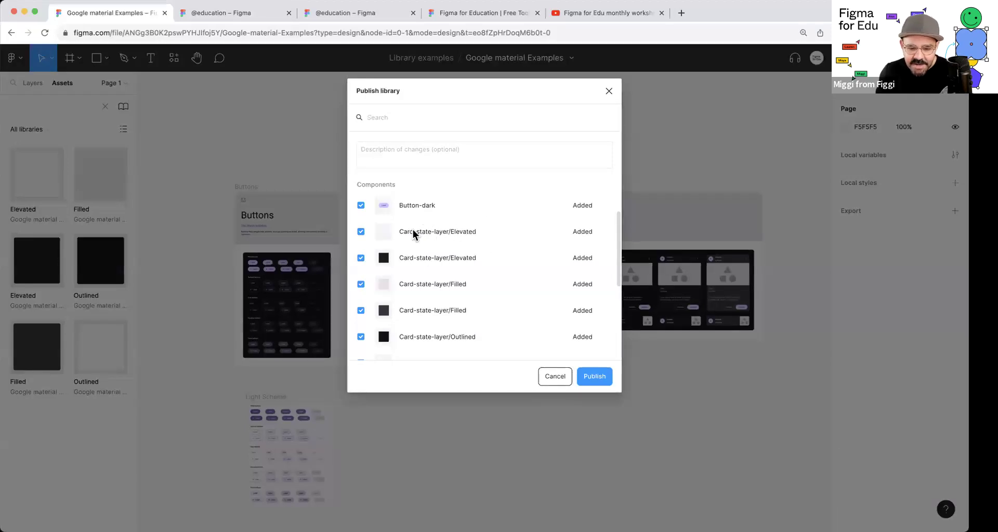
{"action": "scroll", "coordinate": [452, 252], "scroll_direction": "down", "scroll_amount": 10}
{"action": "left_click", "coordinate": [370, 322]}
{"action": "scroll", "coordinate": [431, 317], "scroll_direction": "down", "scroll_amount": 2}
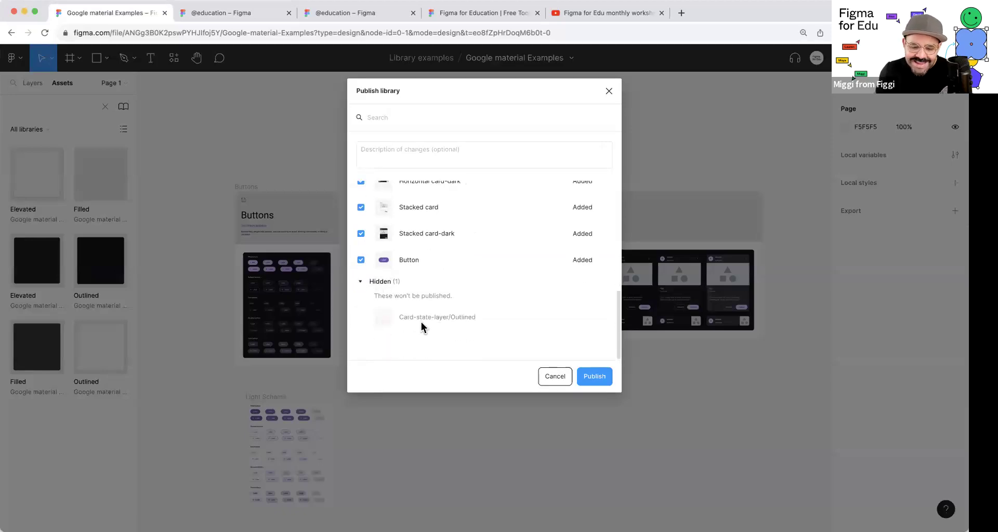
{"action": "left_click", "coordinate": [594, 377]}
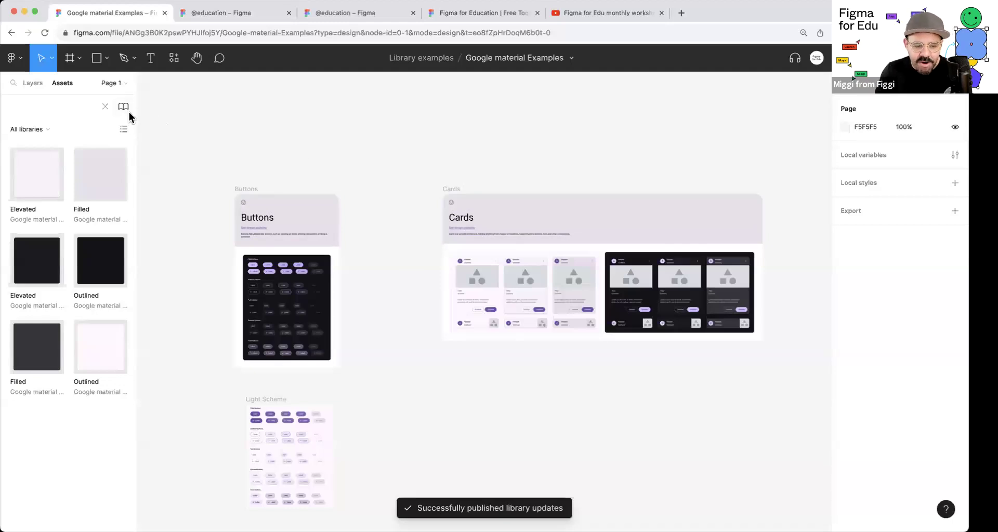
Step: Return to the Library examples project and open the Figma for Edu Components (Workshop) file
{"action": "left_click", "coordinate": [12, 57]}
{"action": "left_click", "coordinate": [49, 85]}
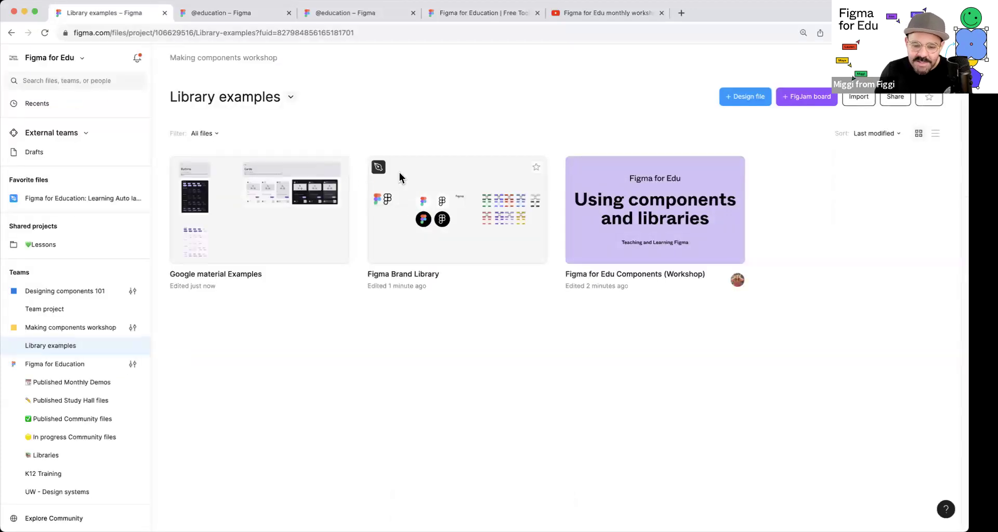
{"action": "left_click", "coordinate": [644, 186]}
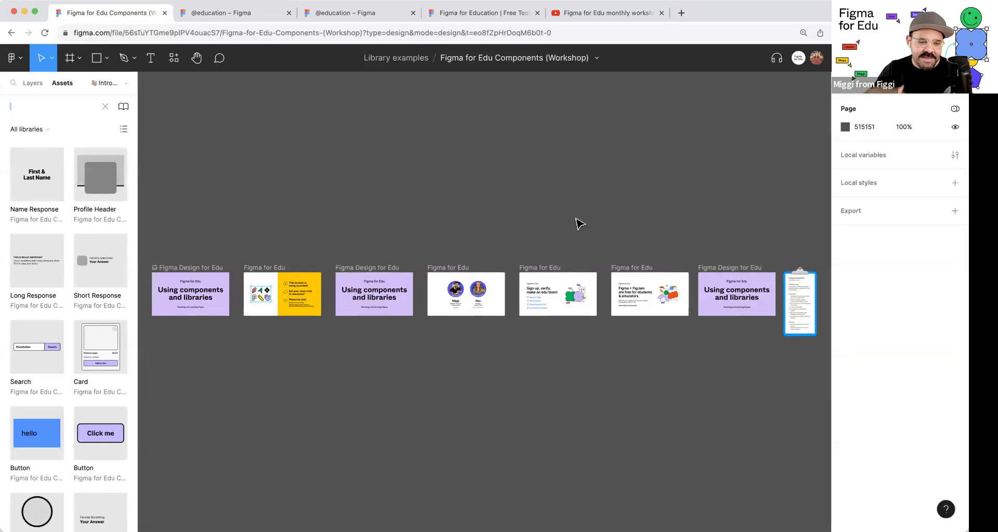
Step: Filter the workshop file's assets to Local components and look through the listed components
{"action": "left_click", "coordinate": [37, 84]}
{"action": "left_click", "coordinate": [64, 84]}
{"action": "left_click", "coordinate": [48, 129]}
{"action": "left_click", "coordinate": [52, 137]}
{"action": "left_click", "coordinate": [49, 129]}
{"action": "left_click", "coordinate": [54, 142]}
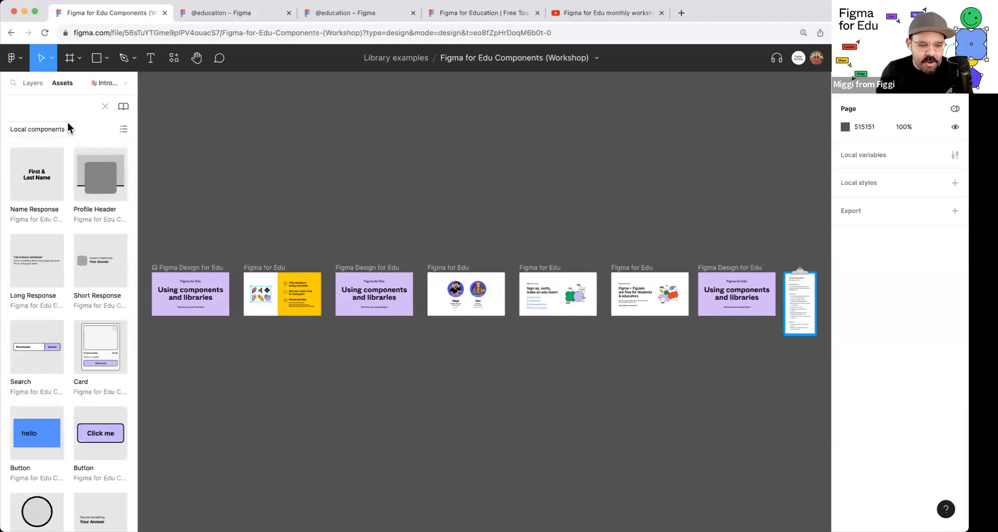
{"action": "scroll", "coordinate": [60, 155], "scroll_direction": "down", "scroll_amount": 5}
{"action": "scroll", "coordinate": [50, 141], "scroll_direction": "up", "scroll_amount": 5}
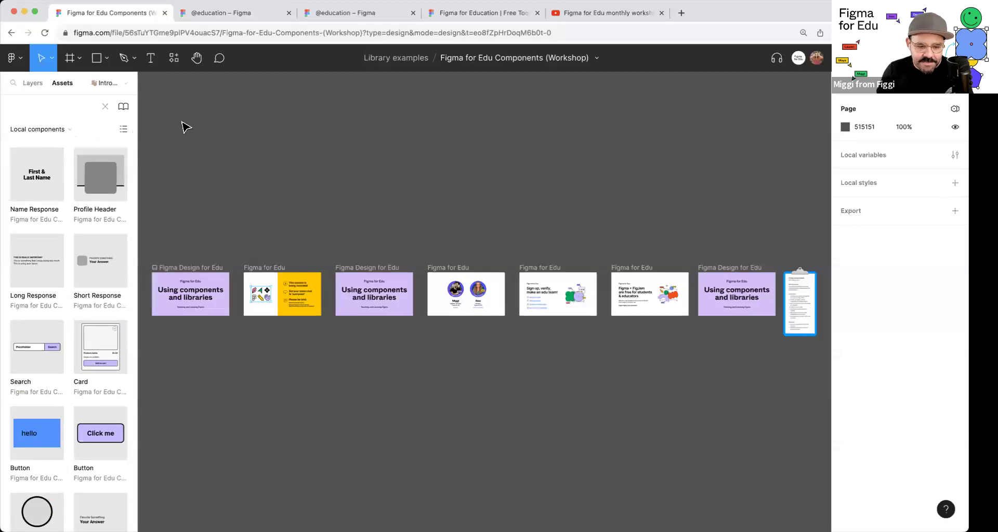
Step: Add the Figma Brand Library and Google material Examples libraries from the Making components workshop team to the file
{"action": "left_click", "coordinate": [126, 108]}
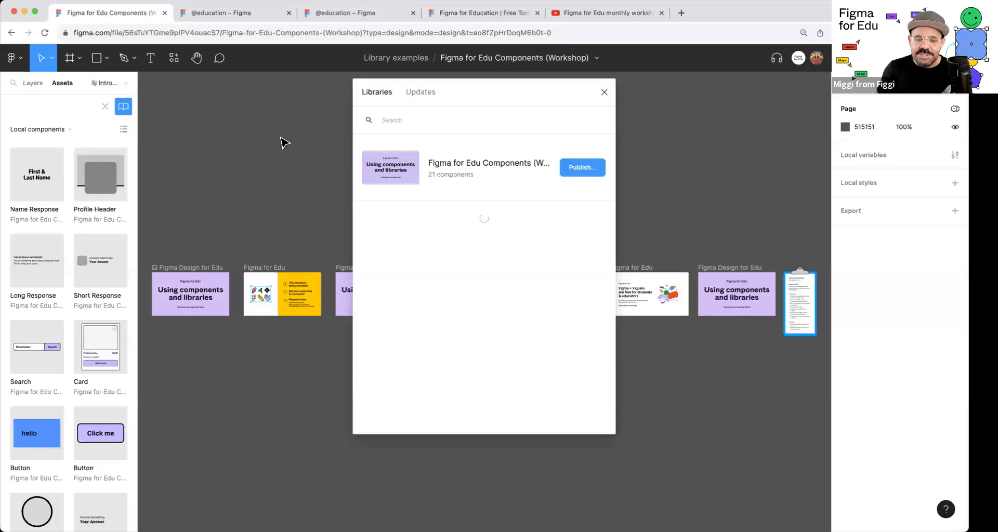
{"action": "scroll", "coordinate": [470, 238], "scroll_direction": "down", "scroll_amount": 5}
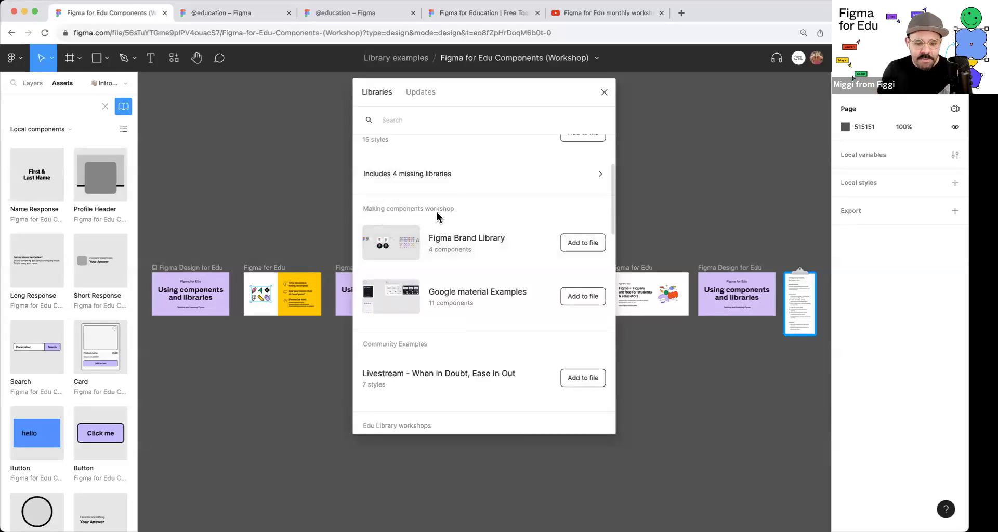
{"action": "left_click", "coordinate": [573, 242]}
{"action": "left_click", "coordinate": [577, 297]}
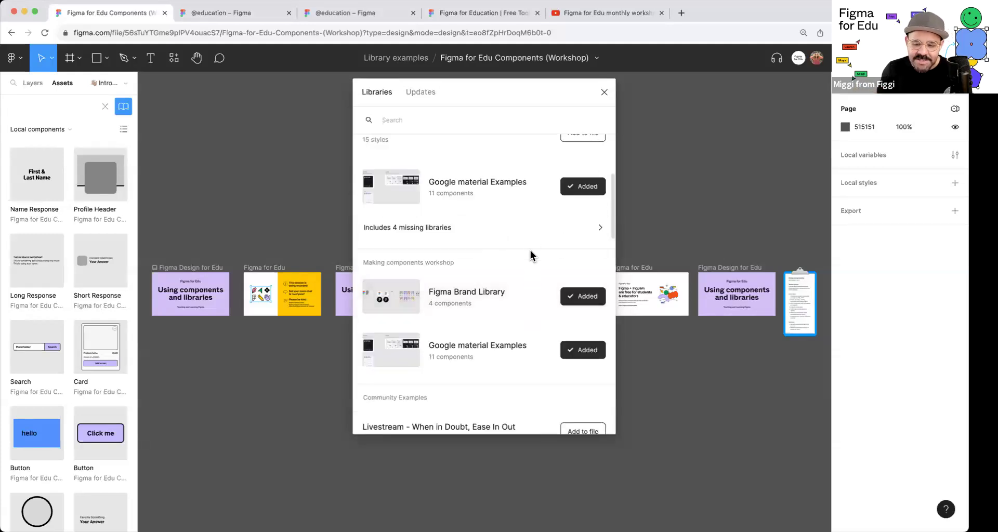
Step: Review the libraries available in the workshop file and close the library list
{"action": "scroll", "coordinate": [531, 255], "scroll_direction": "up", "scroll_amount": 5}
{"action": "scroll", "coordinate": [503, 263], "scroll_direction": "down", "scroll_amount": 2}
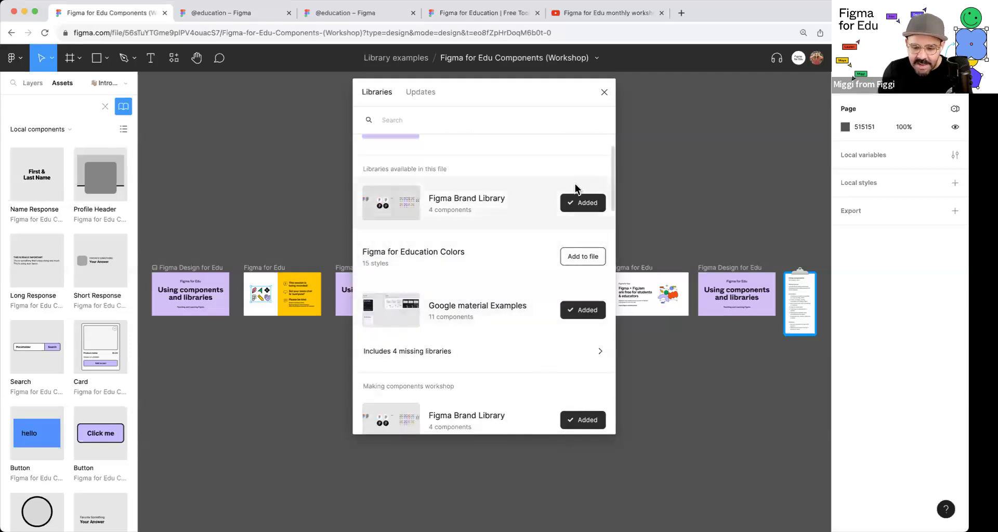
{"action": "scroll", "coordinate": [550, 307], "scroll_direction": "up", "scroll_amount": 2}
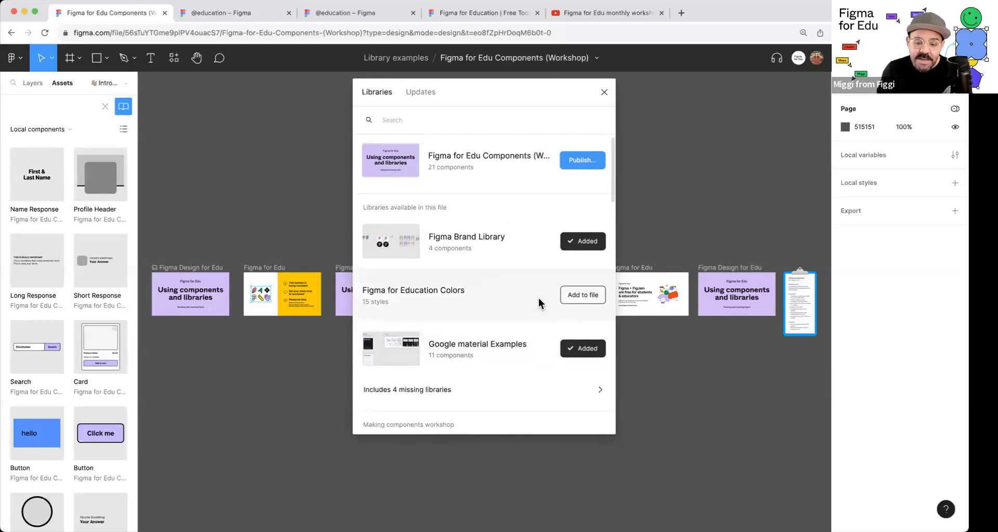
{"action": "scroll", "coordinate": [528, 359], "scroll_direction": "down", "scroll_amount": 1}
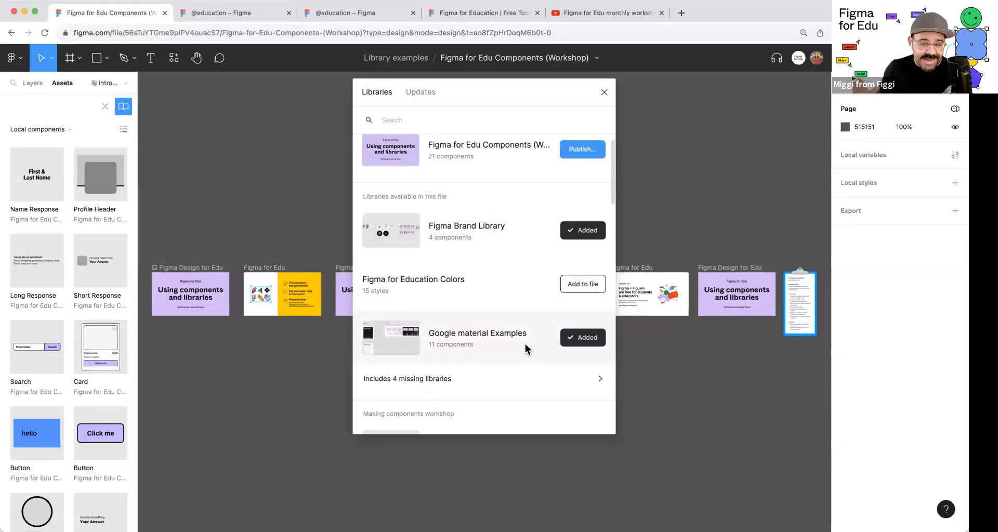
{"action": "left_click", "coordinate": [605, 95]}
Step: Filter the workshop file's assets to the Figma Brand Library and clear the asset search
{"action": "left_click", "coordinate": [50, 132]}
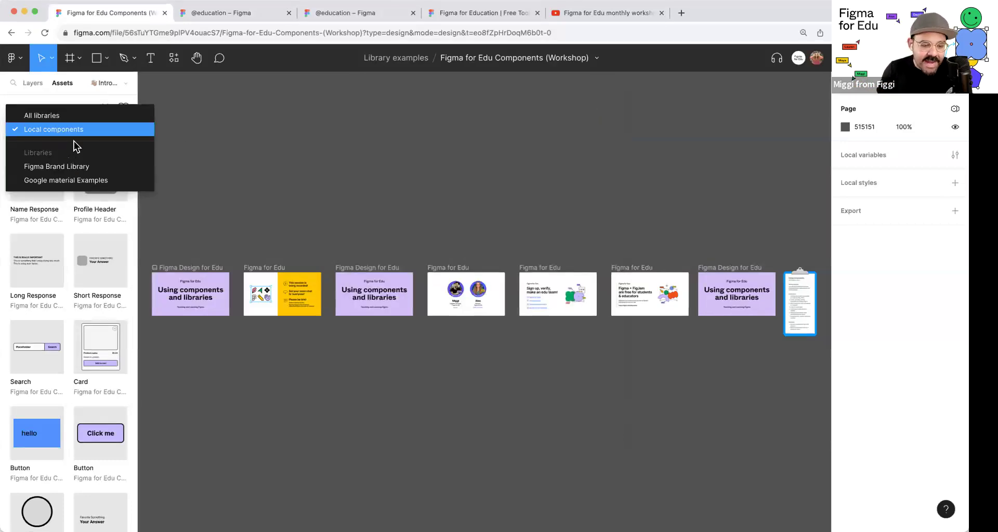
{"action": "left_click", "coordinate": [164, 139]}
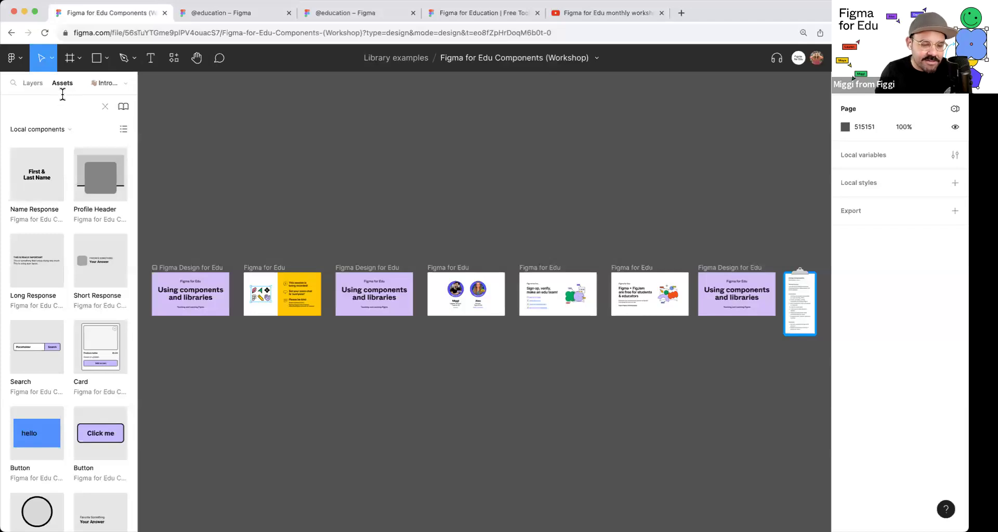
{"action": "left_click", "coordinate": [63, 127]}
{"action": "left_click", "coordinate": [63, 164]}
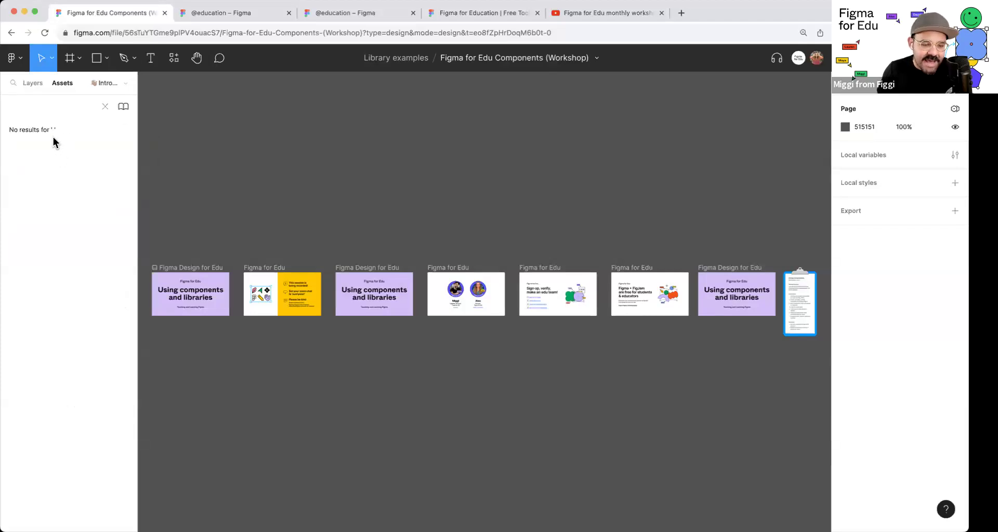
{"action": "left_click", "coordinate": [105, 106]}
{"action": "left_click", "coordinate": [77, 127]}
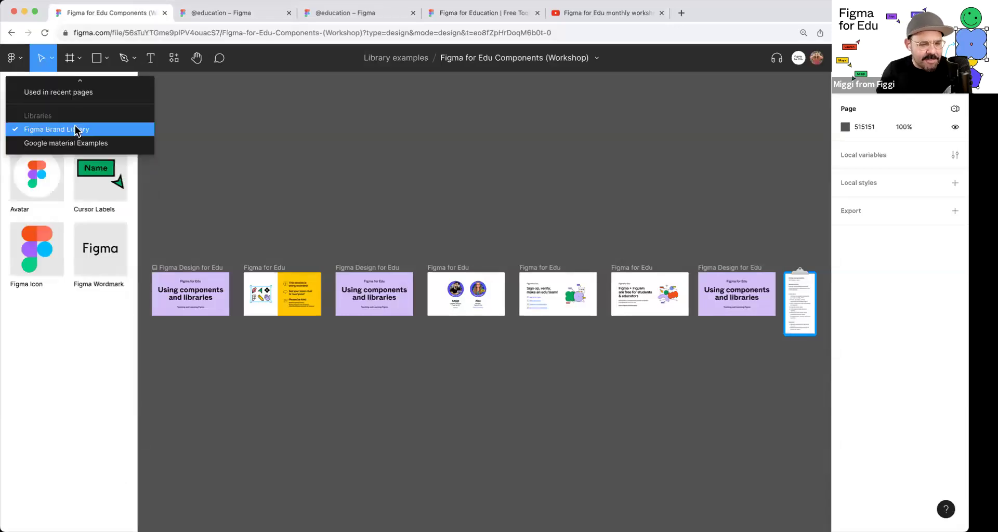
{"action": "left_click", "coordinate": [77, 130]}
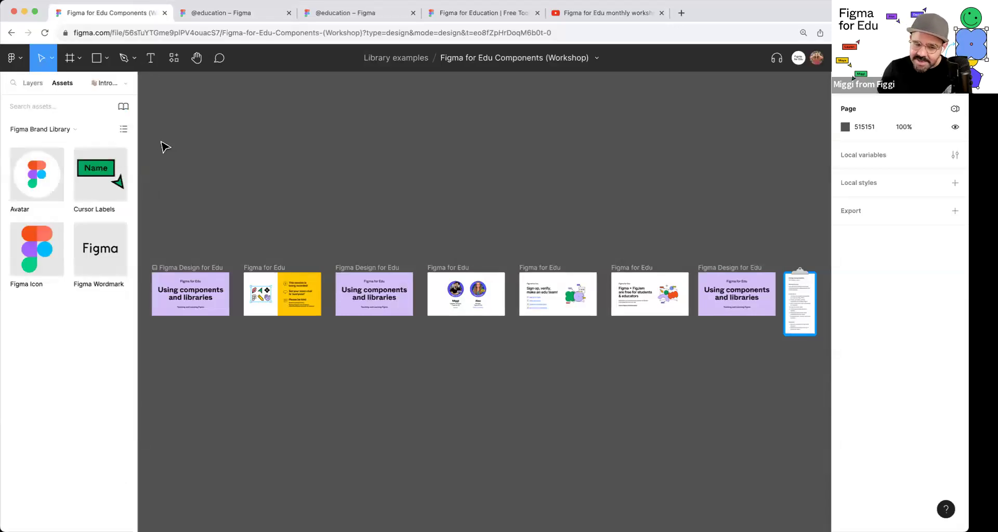
{"action": "left_click", "coordinate": [79, 131]}
{"action": "left_click", "coordinate": [79, 132]}
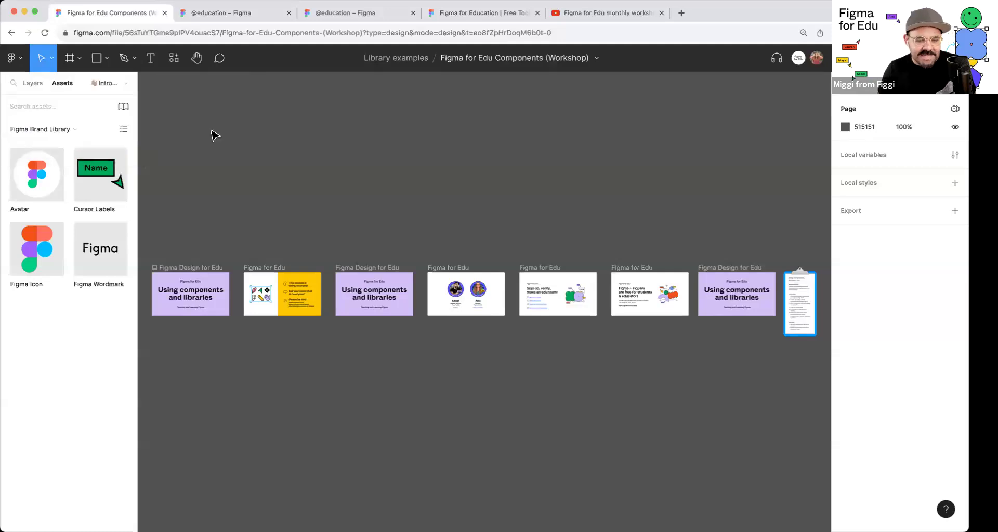
{"action": "left_click", "coordinate": [72, 127]}
{"action": "left_click", "coordinate": [74, 129]}
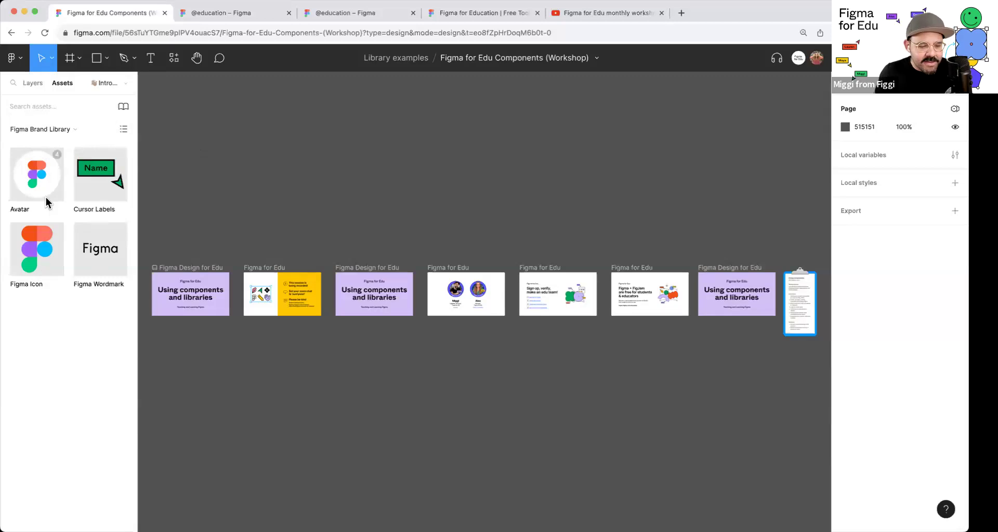
Step: Place instances of the Figma Icon, Cursor Labels and Avatar components on the empty canvas above the slides
{"action": "left_click_drag", "start_coordinate": [42, 254], "coordinate": [299, 171]}
{"action": "left_click_drag", "start_coordinate": [104, 189], "coordinate": [356, 185]}
{"action": "left_click_drag", "start_coordinate": [58, 190], "coordinate": [290, 232]}
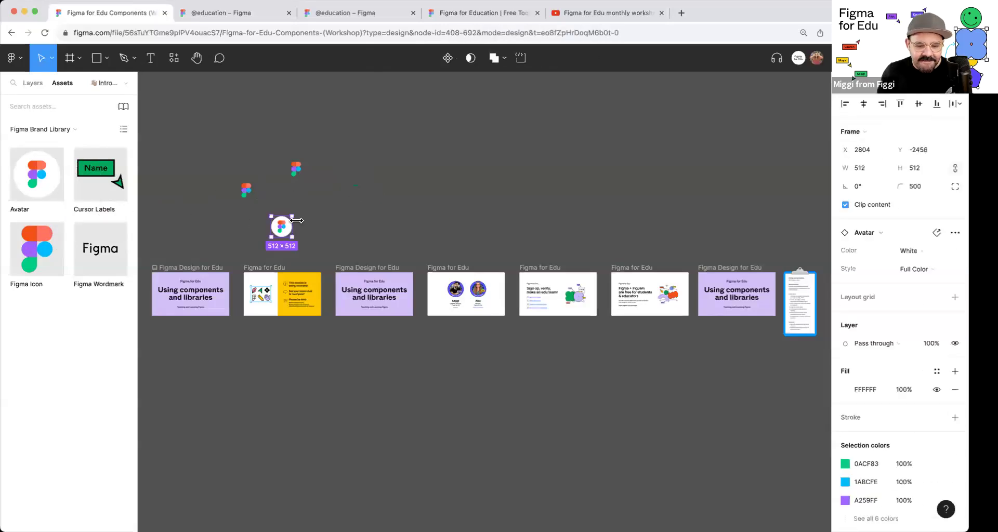
{"action": "scroll", "coordinate": [312, 224], "scroll_direction": "up", "scroll_amount": 3}
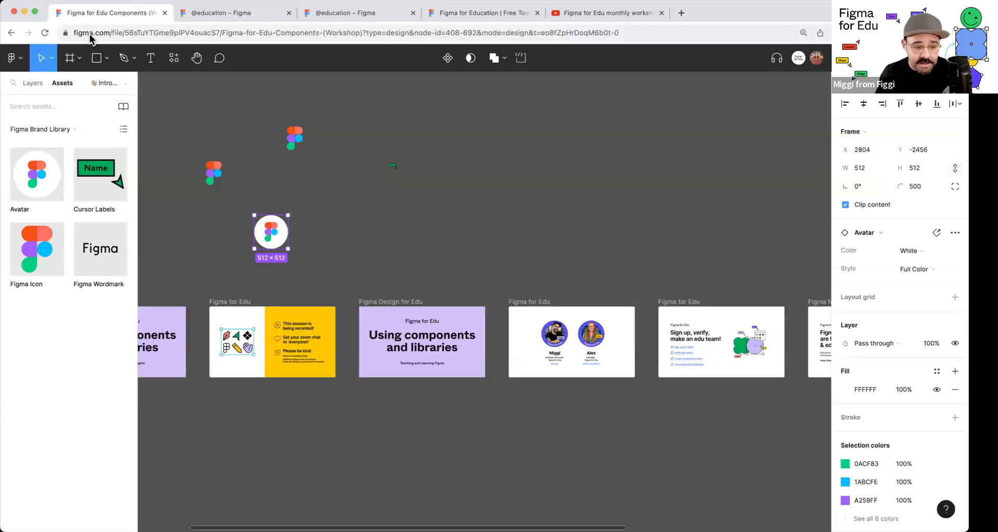
Step: Return to the Library examples project and open the Figma Brand Library file at its Figma Icon component
{"action": "left_click", "coordinate": [12, 58]}
{"action": "left_click", "coordinate": [49, 83]}
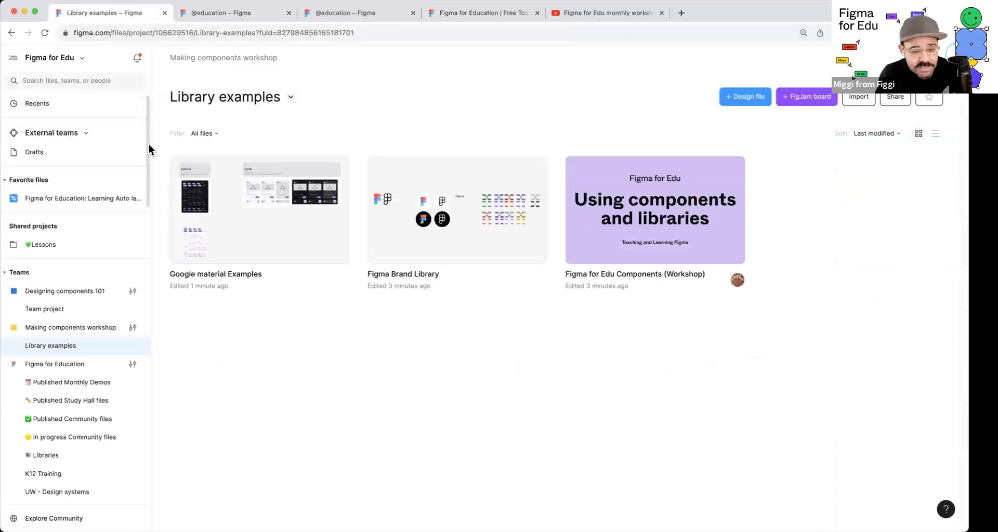
{"action": "left_click", "coordinate": [407, 247]}
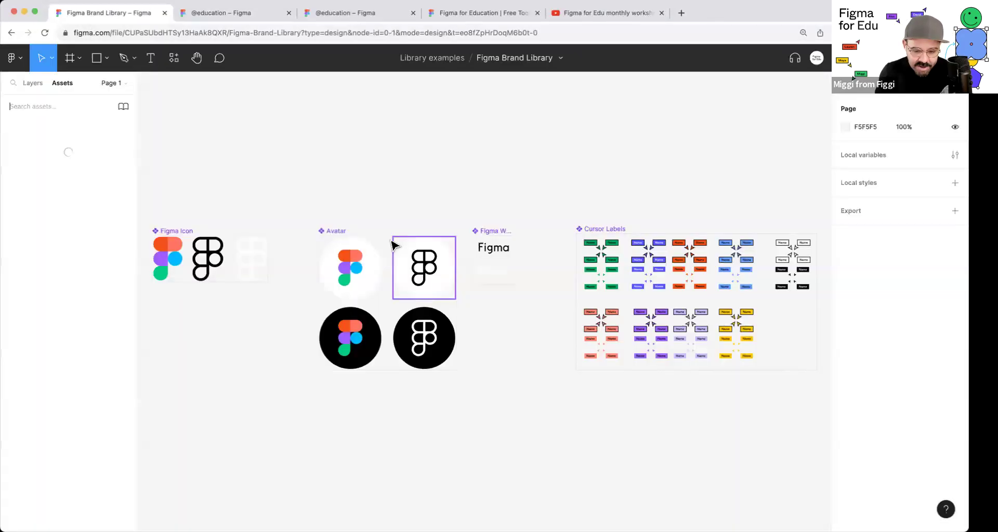
{"action": "scroll", "coordinate": [347, 193], "scroll_direction": "up", "scroll_amount": 3}
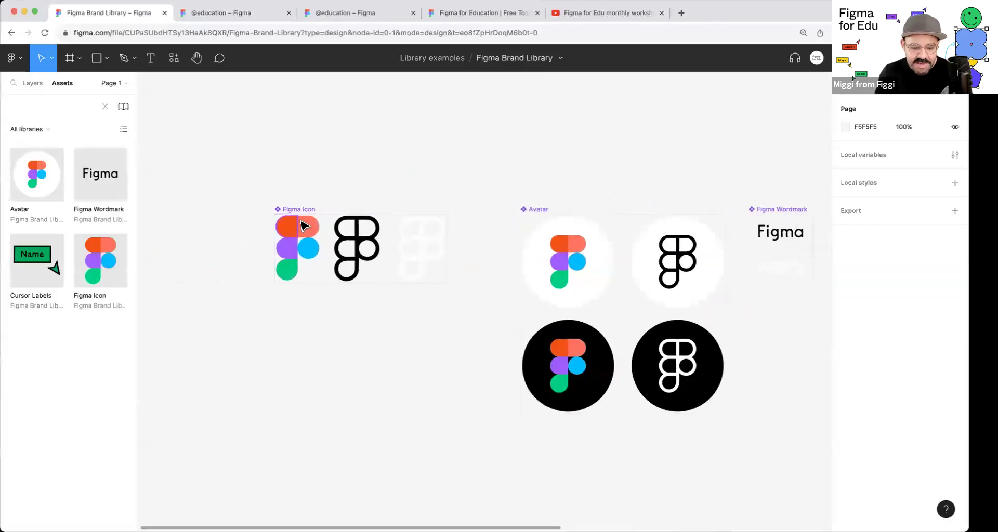
Step: Recolor the orange segment of the full-color Figma Icon and of the white full-color Avatar variant to blue 0041E9
{"action": "left_click", "coordinate": [287, 226]}
{"action": "left_click", "coordinate": [552, 244], "text": "shift"}
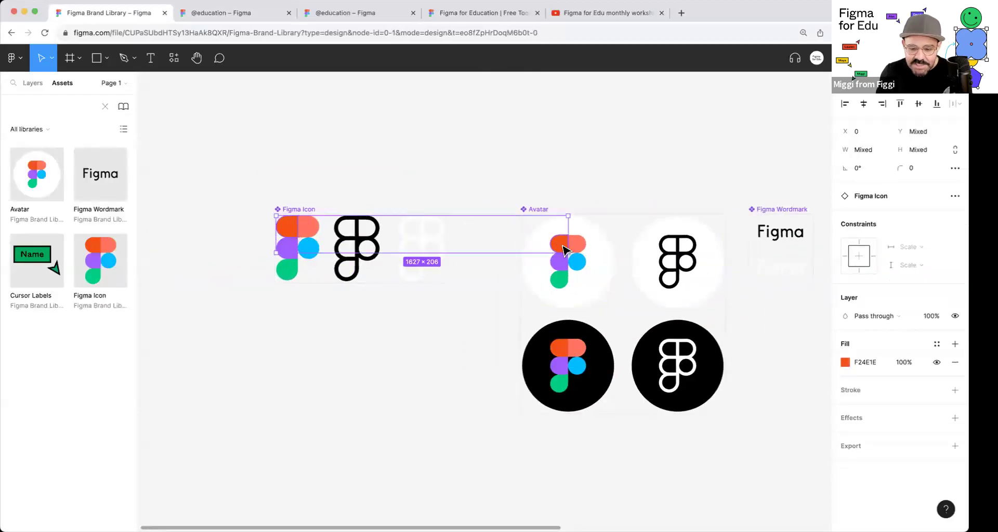
{"action": "left_click", "coordinate": [845, 362]}
{"action": "left_click", "coordinate": [785, 387]}
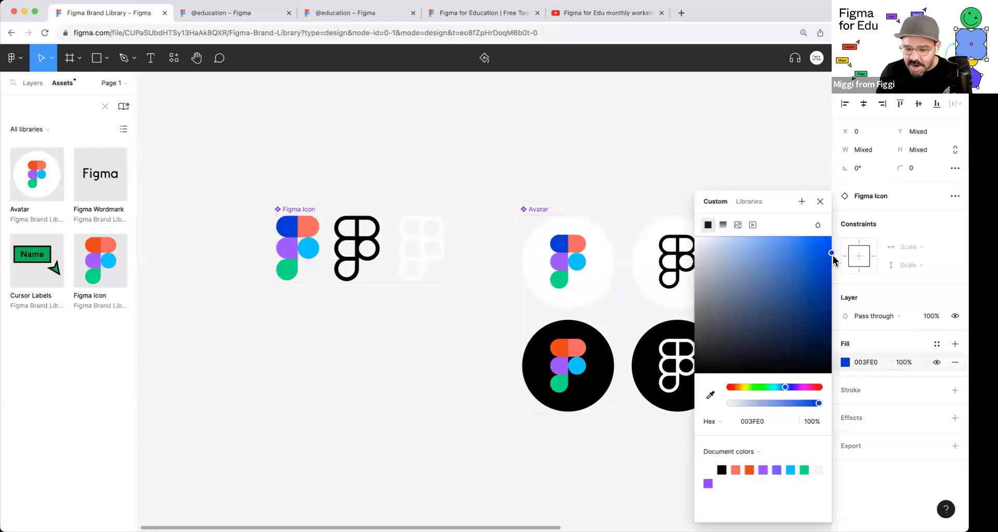
{"action": "left_click", "coordinate": [821, 201]}
{"action": "left_click", "coordinate": [598, 156]}
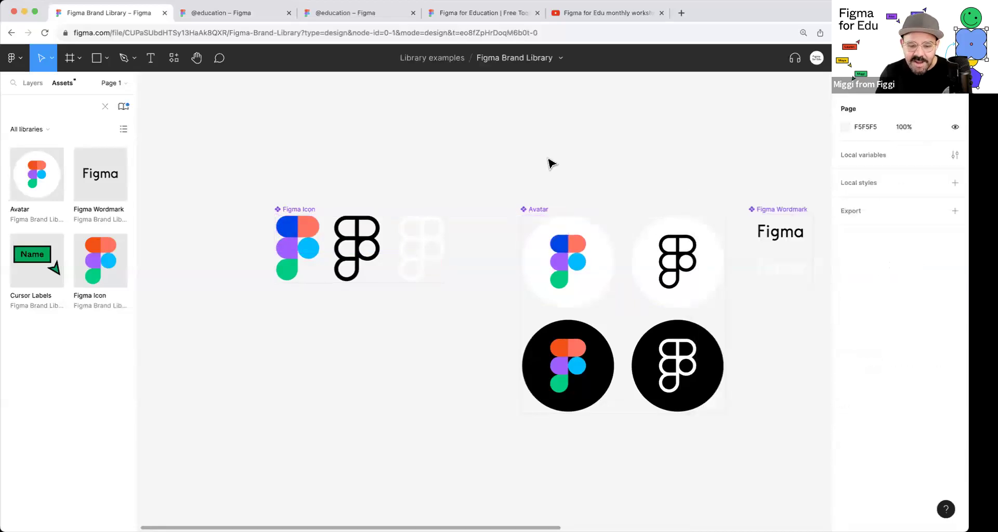
Step: Publish the modified Avatar and Figma Icon components to the library
{"action": "left_click", "coordinate": [561, 59]}
{"action": "left_click", "coordinate": [552, 100]}
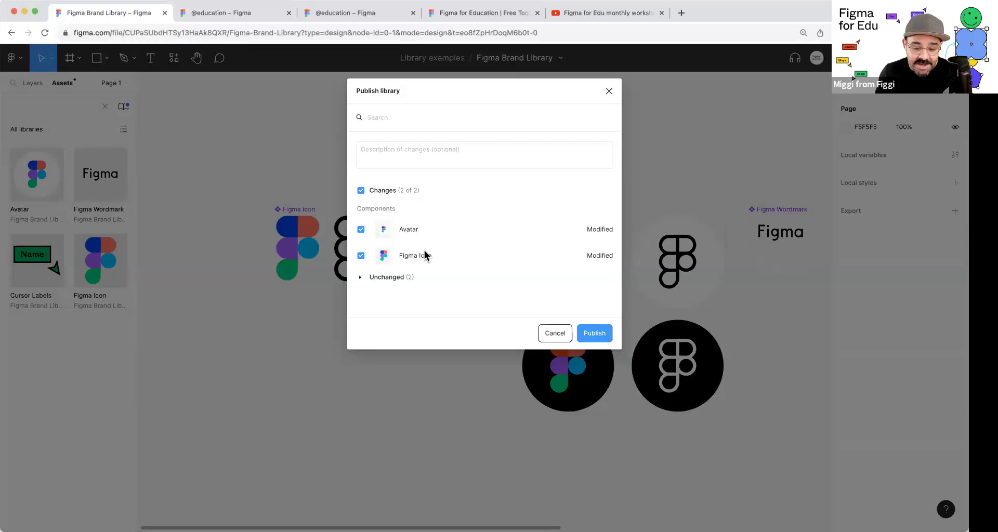
{"action": "left_click", "coordinate": [598, 332]}
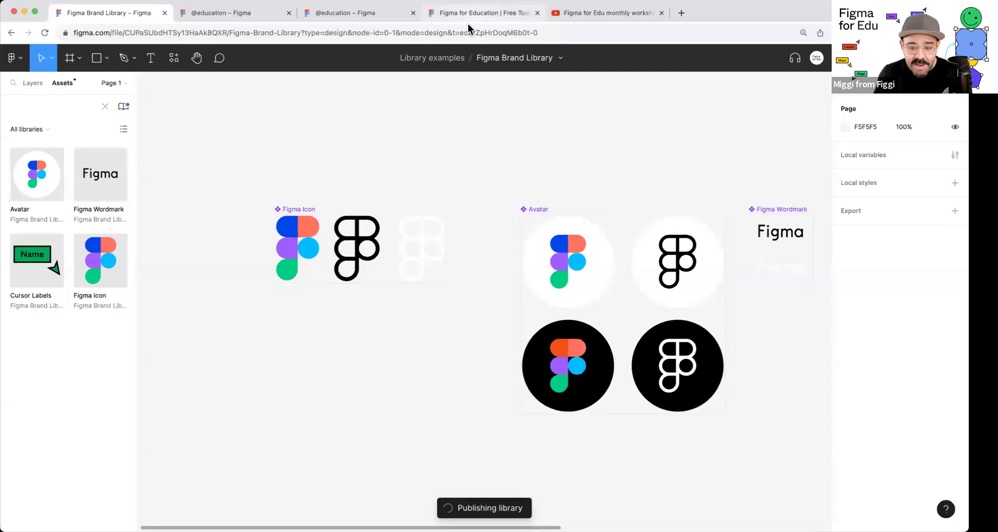
Step: Return to the Library examples project and open the Figma for Edu Components (Workshop) file
{"action": "left_click", "coordinate": [13, 58]}
{"action": "left_click", "coordinate": [34, 85]}
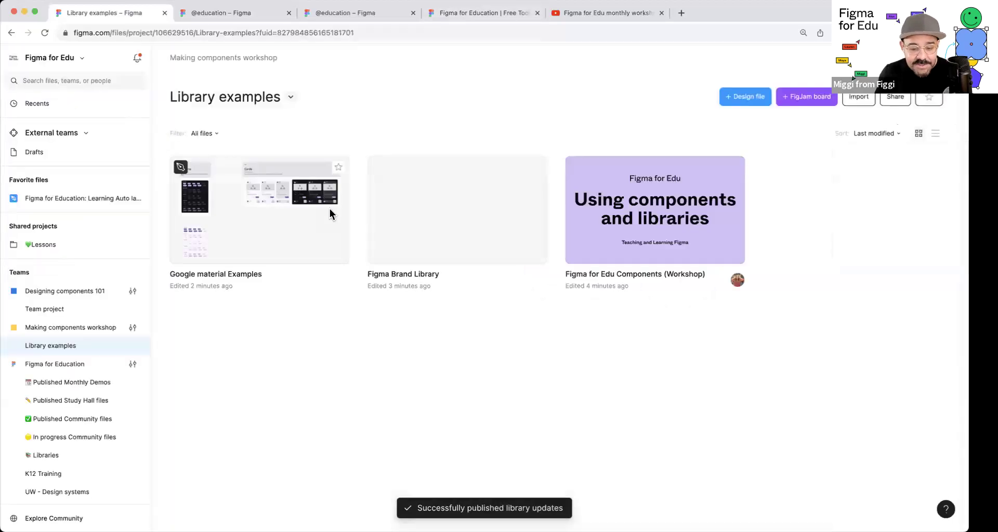
{"action": "left_click", "coordinate": [688, 225]}
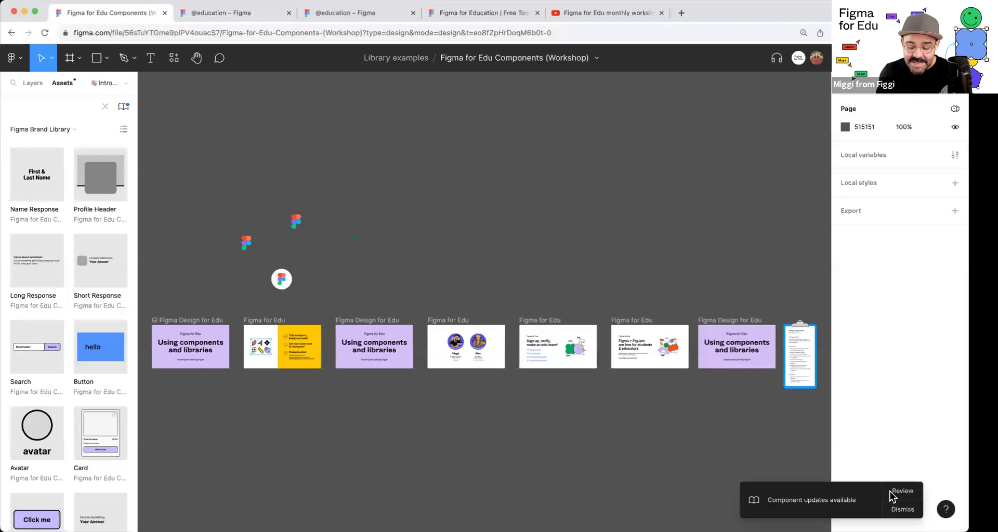
Step: Review the available Avatar component update, comparing the current and updated versions as an overlay
{"action": "left_click", "coordinate": [907, 494]}
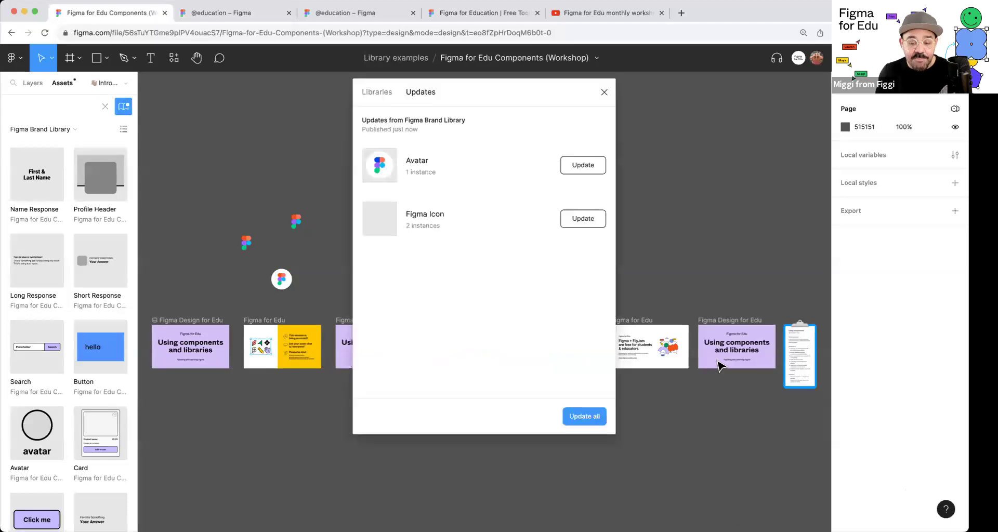
{"action": "left_click", "coordinate": [449, 166]}
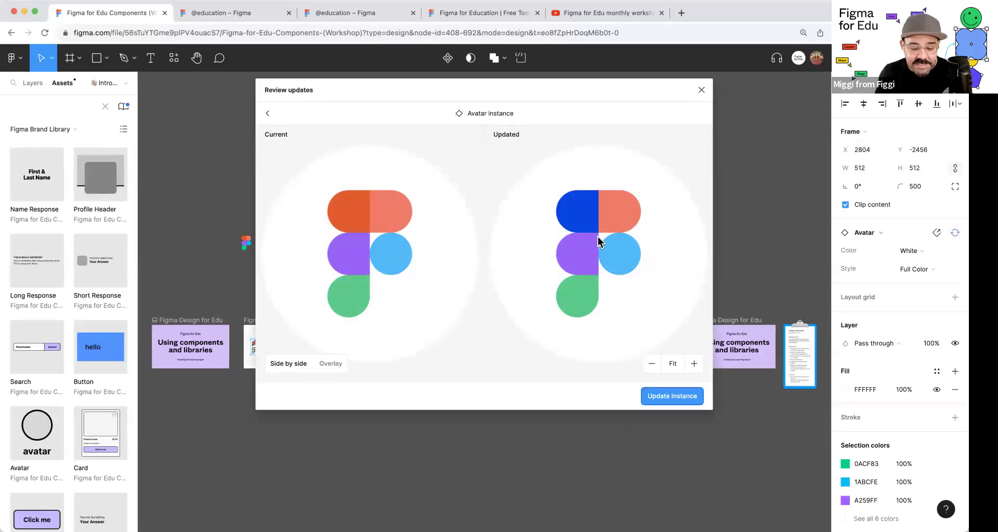
{"action": "left_click", "coordinate": [332, 365]}
{"action": "left_click_drag", "start_coordinate": [600, 361], "coordinate": [647, 366]}
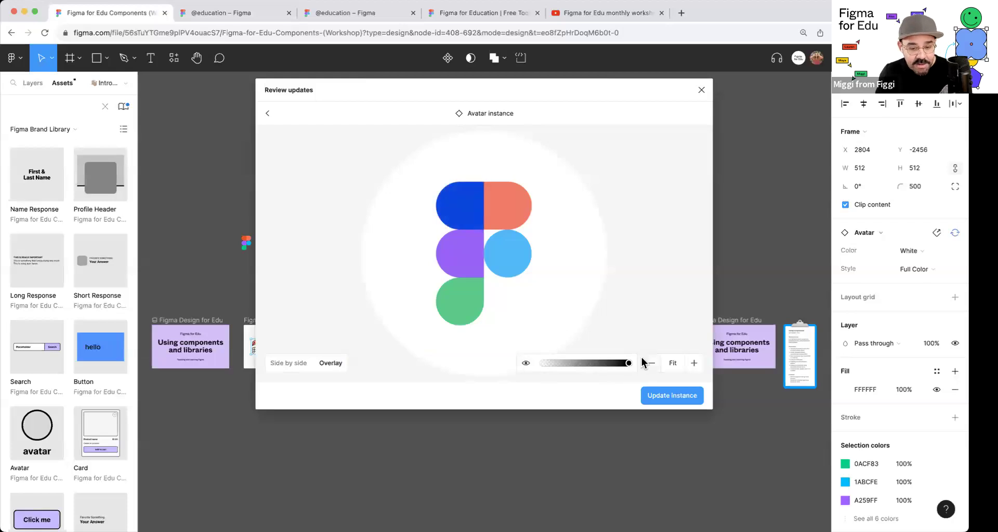
{"action": "left_click", "coordinate": [267, 113]}
Step: Compare the current and updated Figma Icon instance using the overlay preview
{"action": "left_click", "coordinate": [430, 218]}
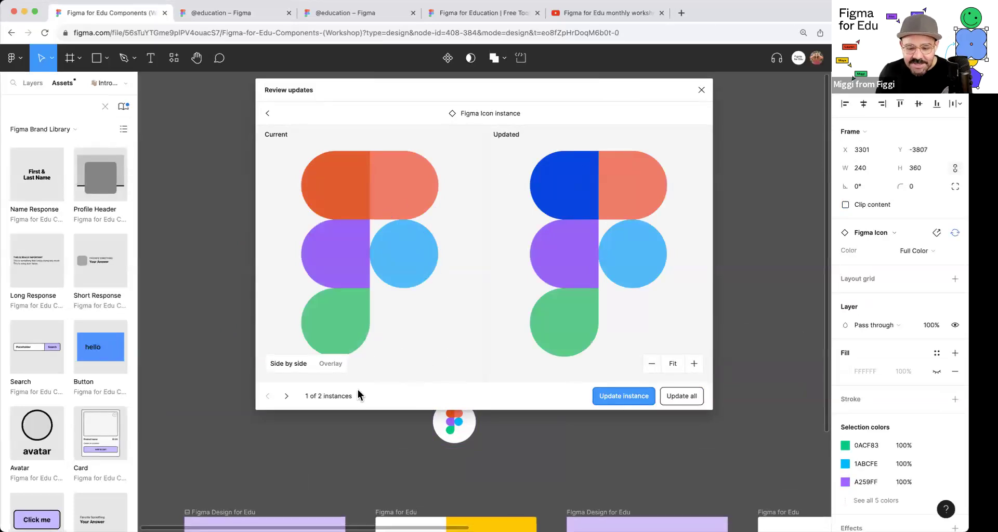
{"action": "left_click", "coordinate": [331, 364]}
{"action": "left_click_drag", "start_coordinate": [589, 369], "coordinate": [545, 377]}
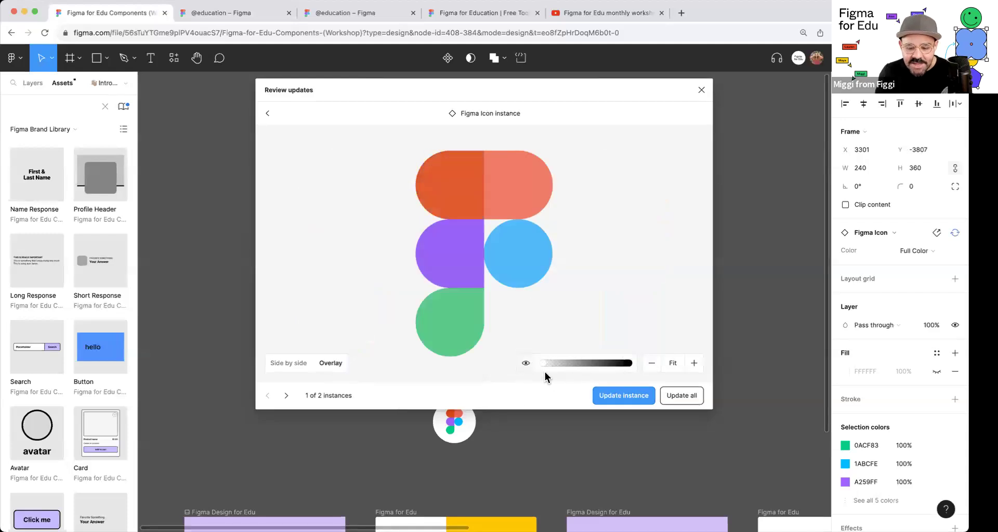
Step: Apply the library updates to all Figma Icon instances and the Avatar instance, and close the updates dialog
{"action": "left_click", "coordinate": [623, 398]}
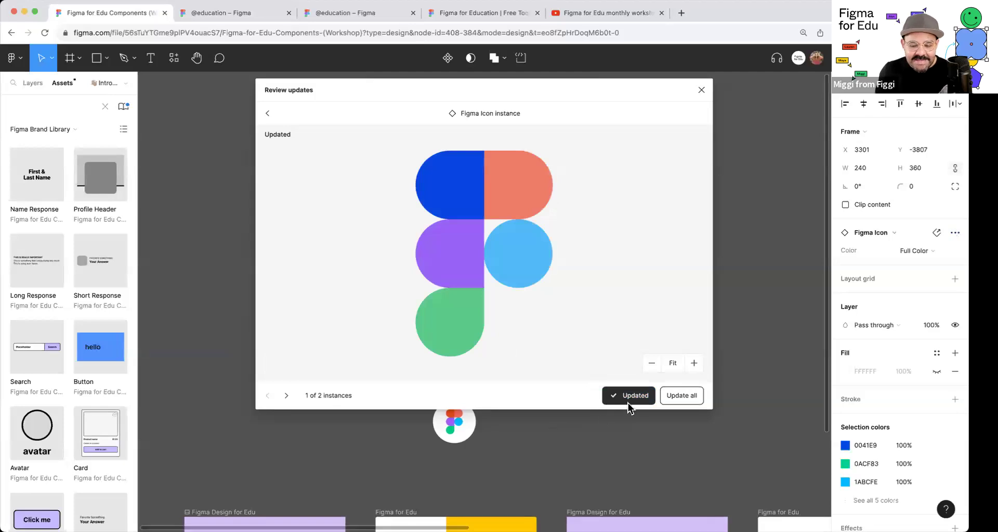
{"action": "left_click", "coordinate": [668, 398]}
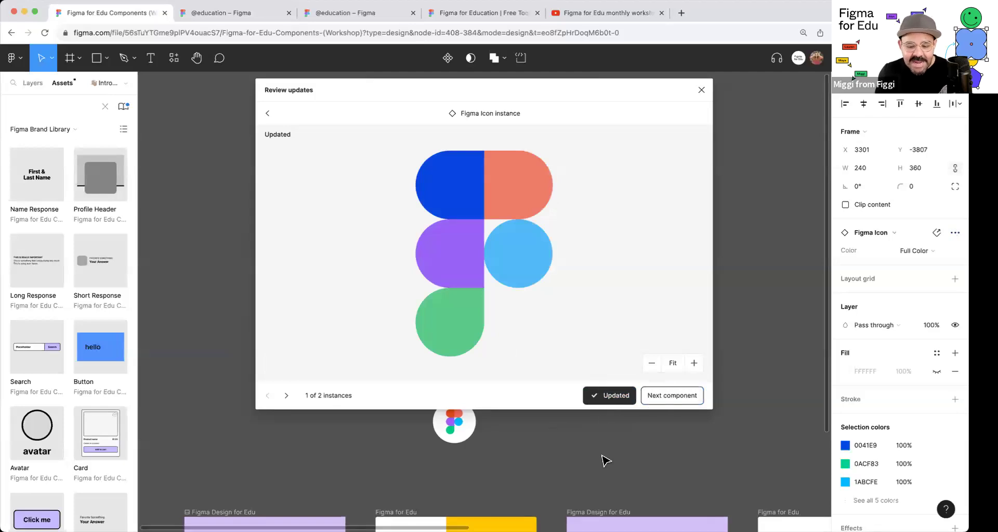
{"action": "left_click", "coordinate": [664, 396]}
{"action": "left_click", "coordinate": [670, 398]}
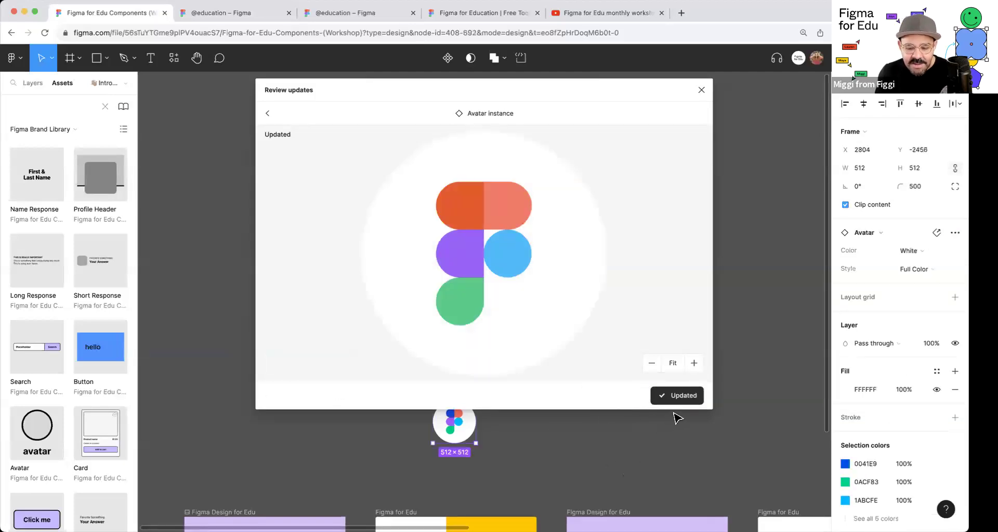
{"action": "left_click", "coordinate": [267, 114]}
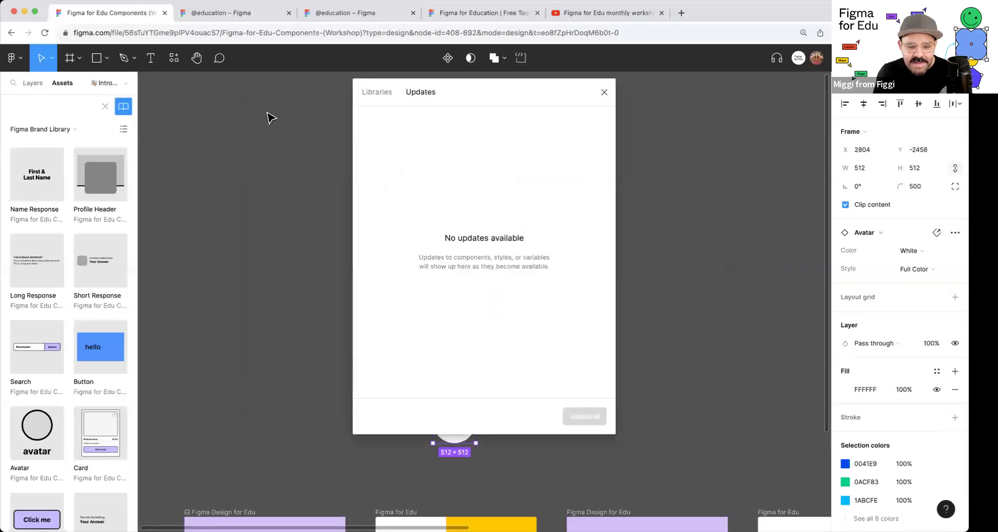
{"action": "left_click", "coordinate": [604, 92]}
{"action": "left_click", "coordinate": [575, 209]}
{"action": "scroll", "coordinate": [528, 236], "scroll_direction": "down", "scroll_amount": 1}
{"action": "scroll", "coordinate": [423, 212], "scroll_direction": "up", "scroll_amount": 5, "text": "ctrl"}
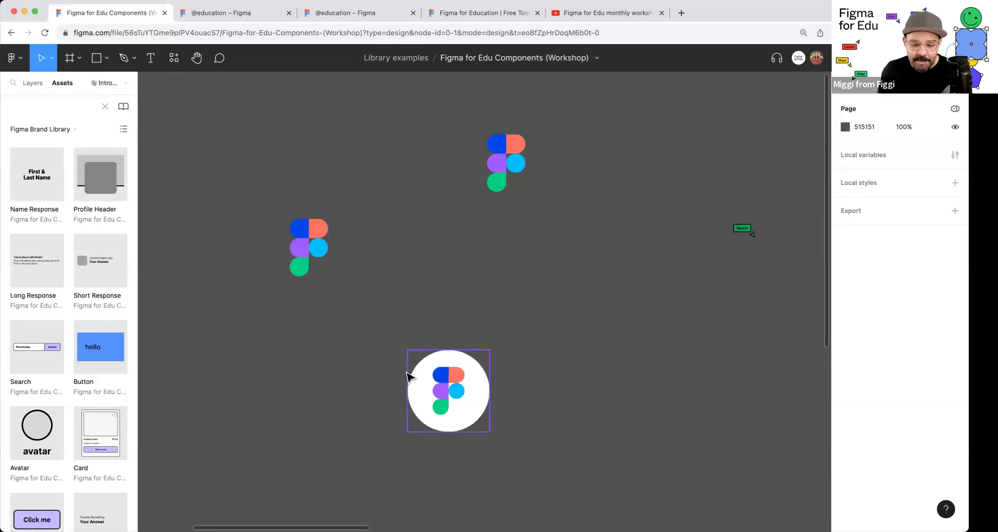
{"action": "scroll", "coordinate": [519, 236], "scroll_direction": "left", "scroll_amount": 3}
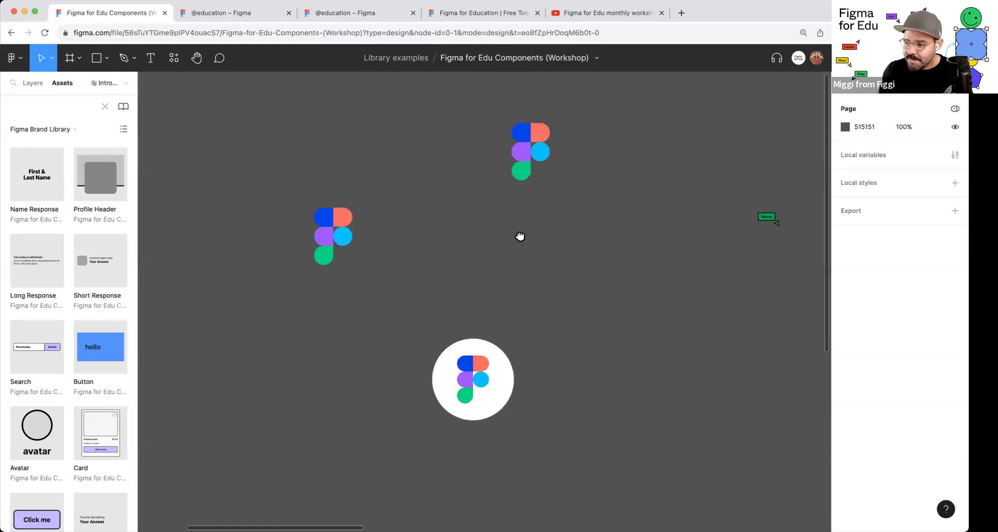
{"action": "scroll", "coordinate": [506, 252], "scroll_direction": "up", "scroll_amount": 1}
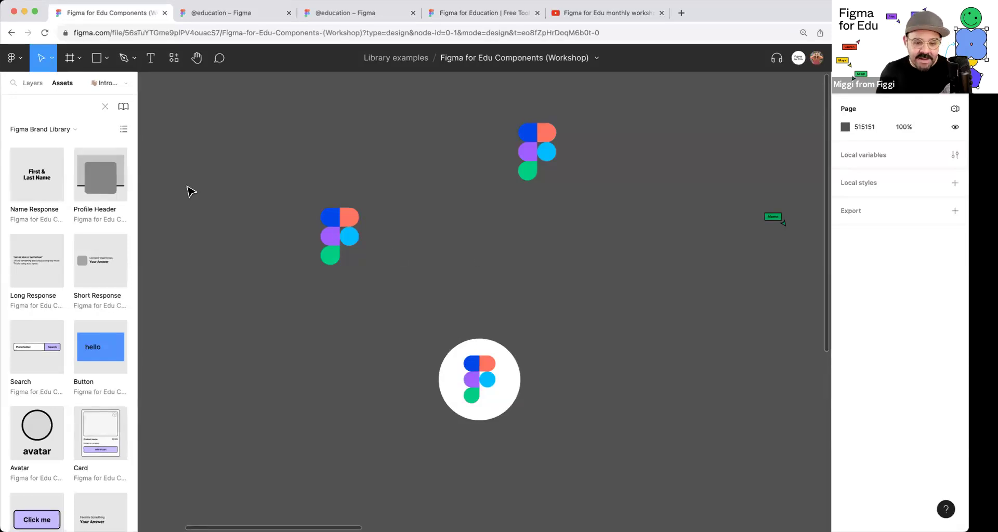
Step: Clear the asset search and show the file's pages and layers
{"action": "left_click", "coordinate": [105, 106]}
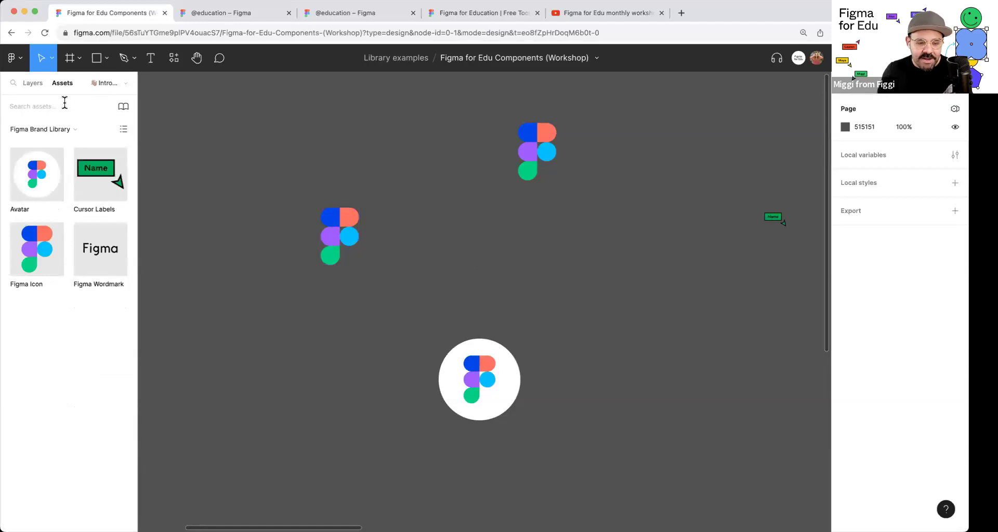
{"action": "left_click", "coordinate": [33, 83]}
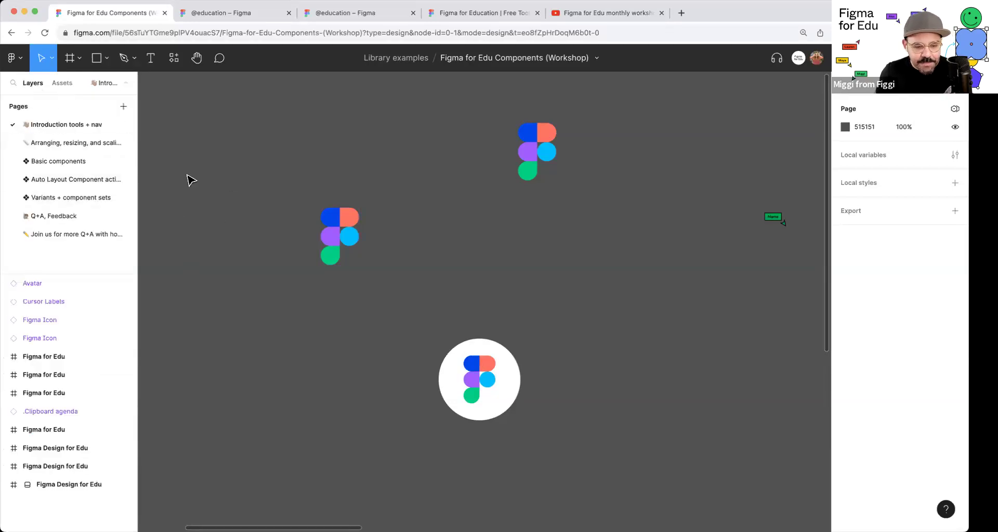
Step: Move the upper Figma Icon instance directly beside the other Figma Icon instance, at about X 2373, Y -3277
{"action": "scroll", "coordinate": [486, 189], "scroll_direction": "down", "scroll_amount": 2}
{"action": "scroll", "coordinate": [446, 222], "scroll_direction": "up", "scroll_amount": 2}
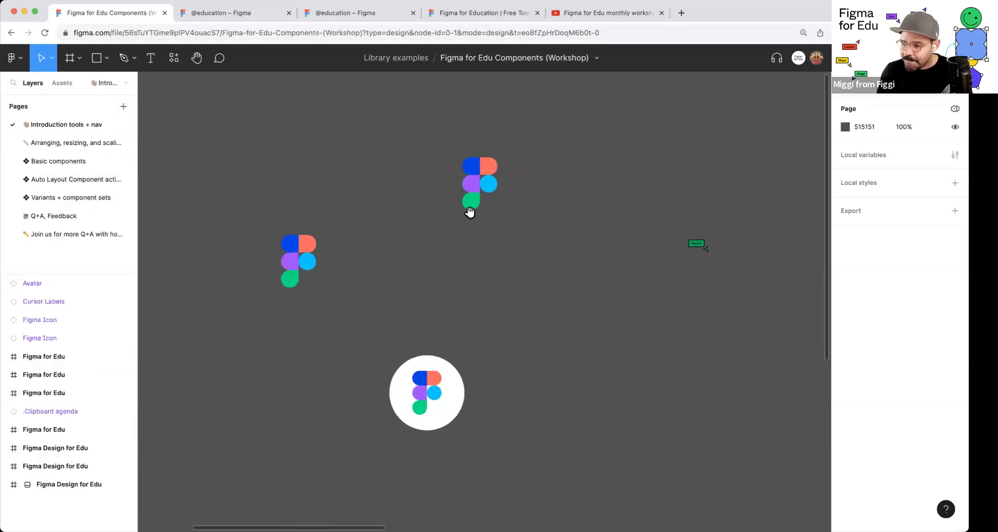
{"action": "left_click", "coordinate": [486, 169]}
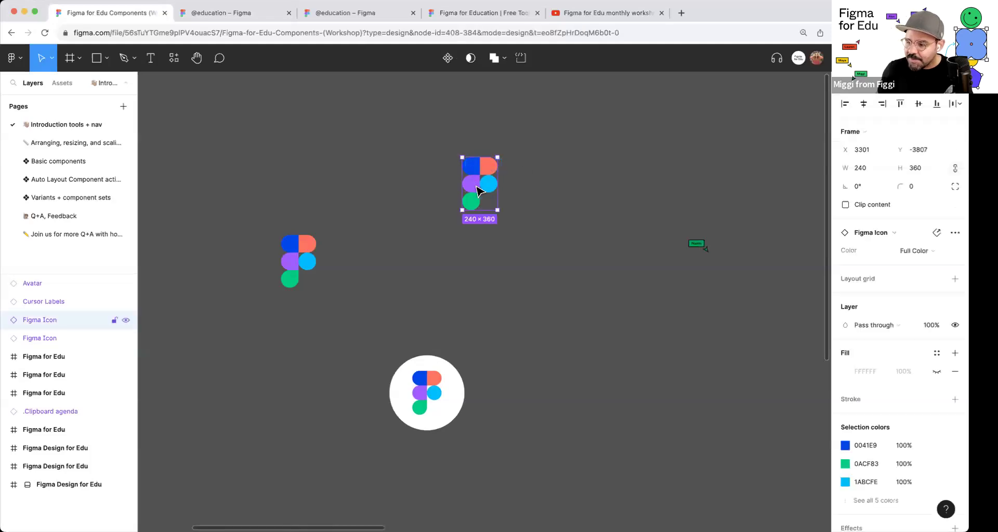
{"action": "left_click_drag", "start_coordinate": [468, 200], "coordinate": [354, 260]}
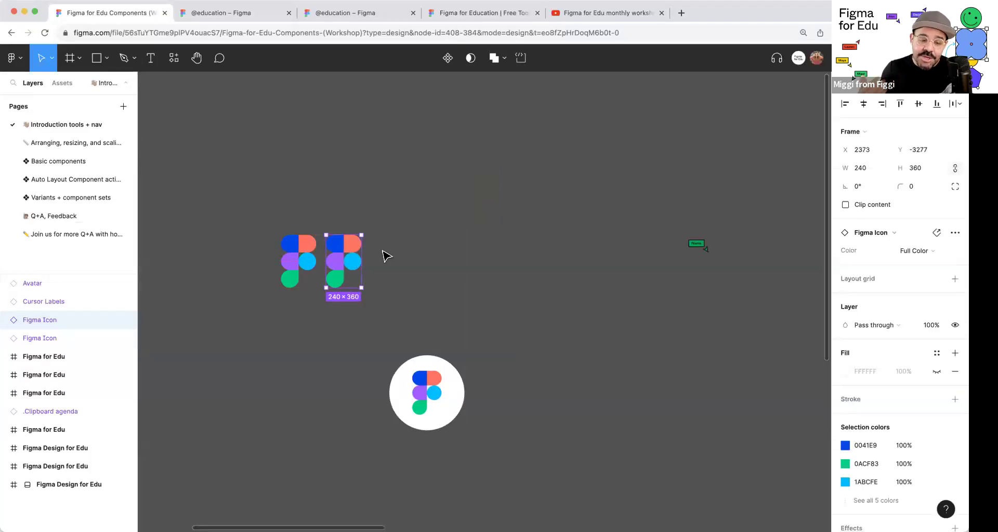
Step: Insert a Button-dark instance from the Buttons group of the Google material Examples library above the Figma icons
{"action": "left_click", "coordinate": [67, 85]}
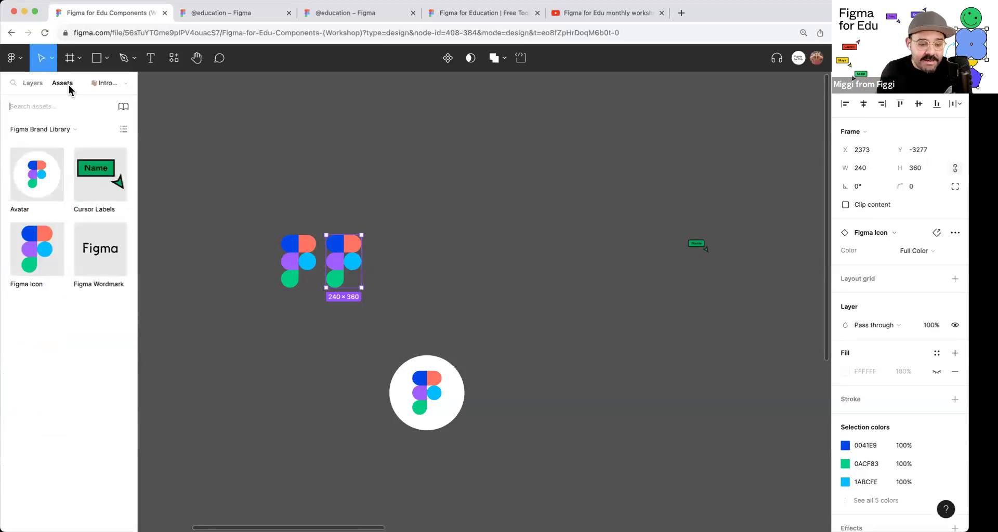
{"action": "left_click", "coordinate": [50, 129]}
{"action": "left_click", "coordinate": [56, 145]}
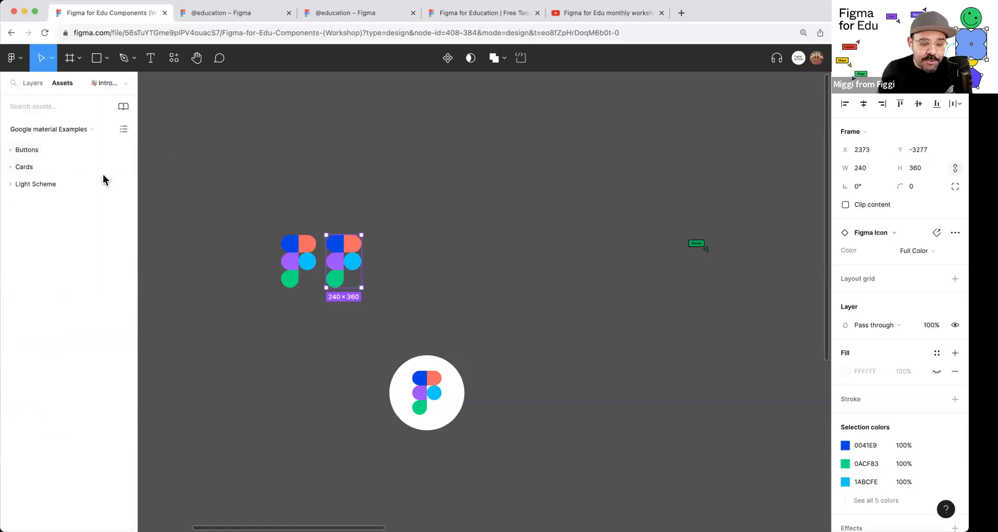
{"action": "left_click", "coordinate": [25, 149]}
{"action": "left_click_drag", "start_coordinate": [32, 197], "coordinate": [355, 179]}
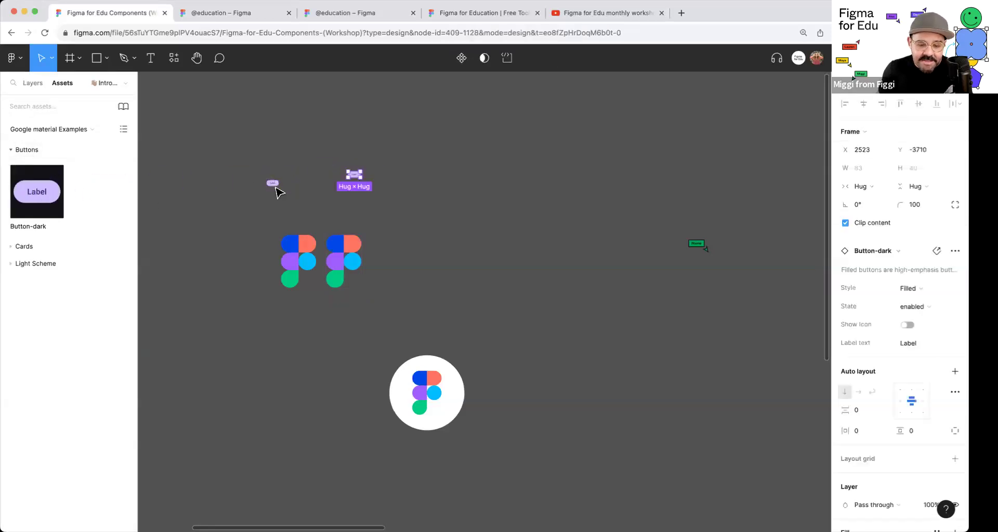
{"action": "scroll", "coordinate": [338, 185], "scroll_direction": "up", "scroll_amount": 5}
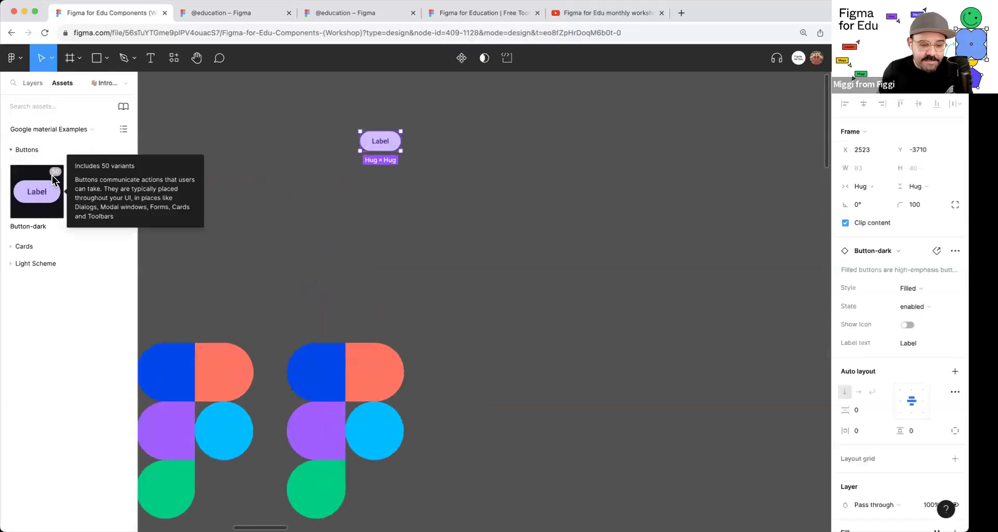
{"action": "mouse_move", "coordinate": [58, 177]}
{"action": "key", "text": "Escape"}
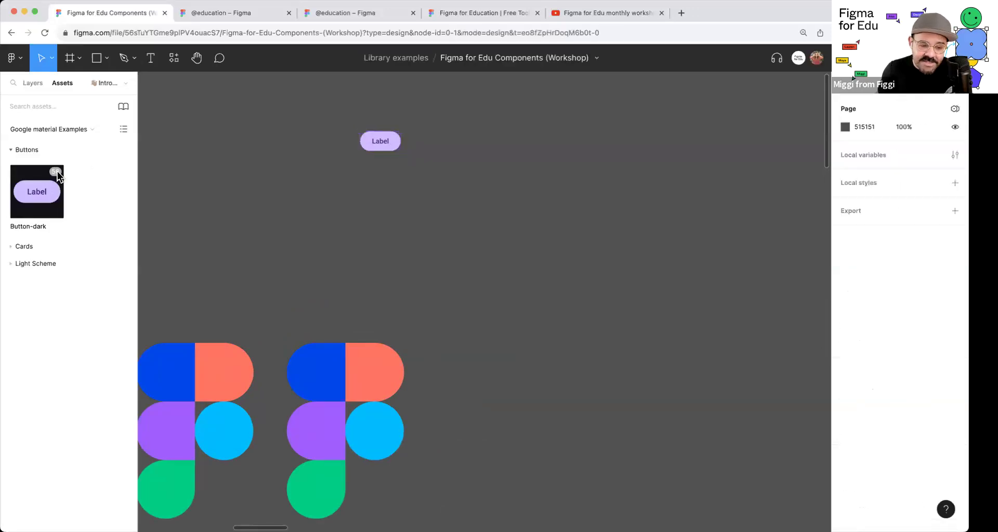
Step: Move the Button-dark instance diagonally away from its insertion point, to about X 2635, Y -3603
{"action": "left_click_drag", "start_coordinate": [396, 141], "coordinate": [486, 222]}
{"action": "scroll", "coordinate": [416, 187], "scroll_direction": "up", "scroll_amount": 5}
{"action": "scroll", "coordinate": [415, 188], "scroll_direction": "up", "scroll_amount": 4}
Step: Try the Outlined and Text styles on the Button-dark instance
{"action": "left_click", "coordinate": [910, 289]}
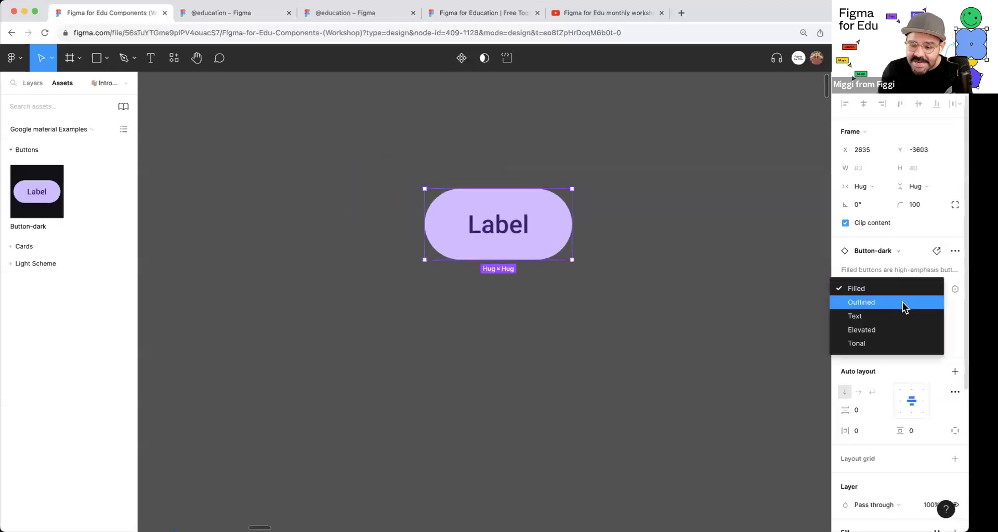
{"action": "left_click", "coordinate": [843, 304]}
{"action": "left_click", "coordinate": [911, 288]}
{"action": "left_click", "coordinate": [910, 303]}
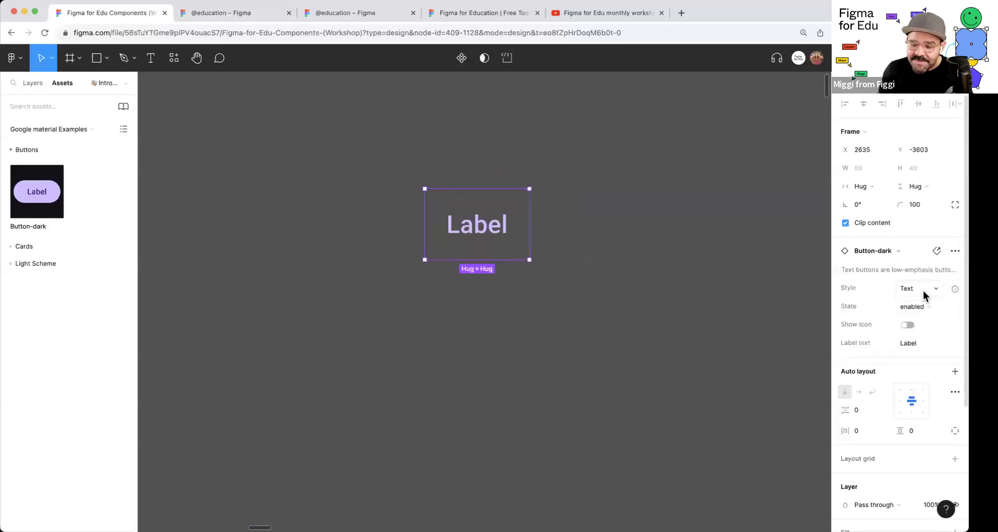
Step: Cycle the button instance's state through hovered, focused and pressed, ending on disabled
{"action": "left_click", "coordinate": [923, 307]}
{"action": "left_click", "coordinate": [916, 322]}
{"action": "left_click", "coordinate": [923, 309]}
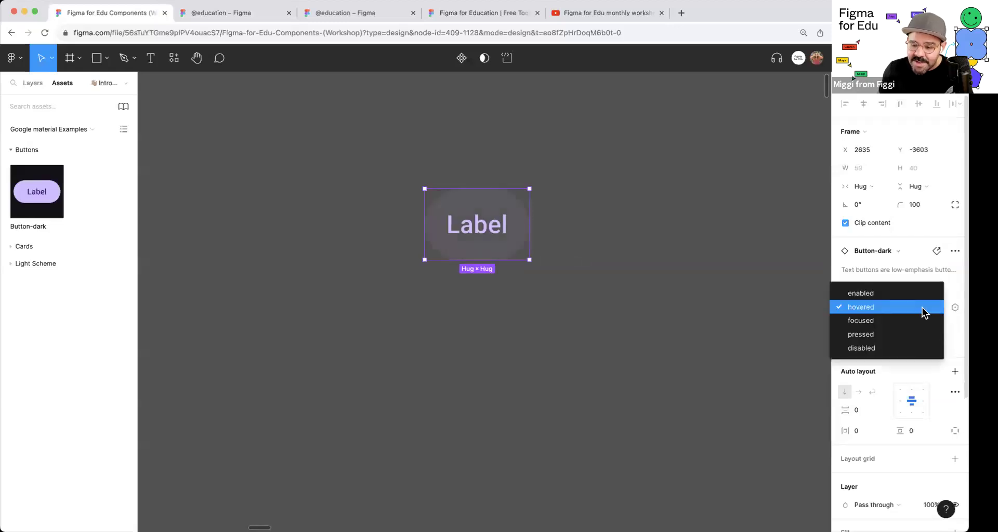
{"action": "left_click", "coordinate": [919, 324]}
{"action": "left_click", "coordinate": [920, 312]}
{"action": "left_click", "coordinate": [917, 324]}
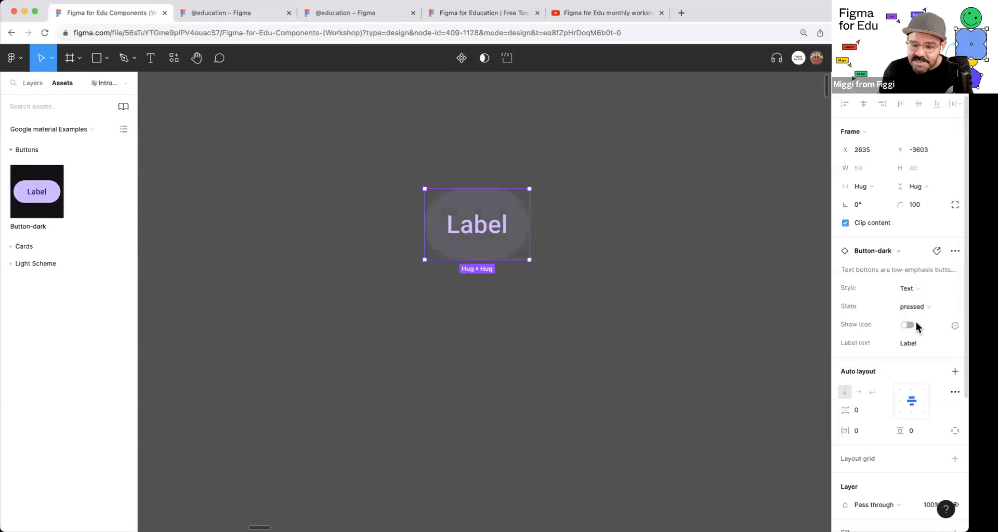
{"action": "left_click", "coordinate": [918, 310]}
{"action": "left_click", "coordinate": [916, 323]}
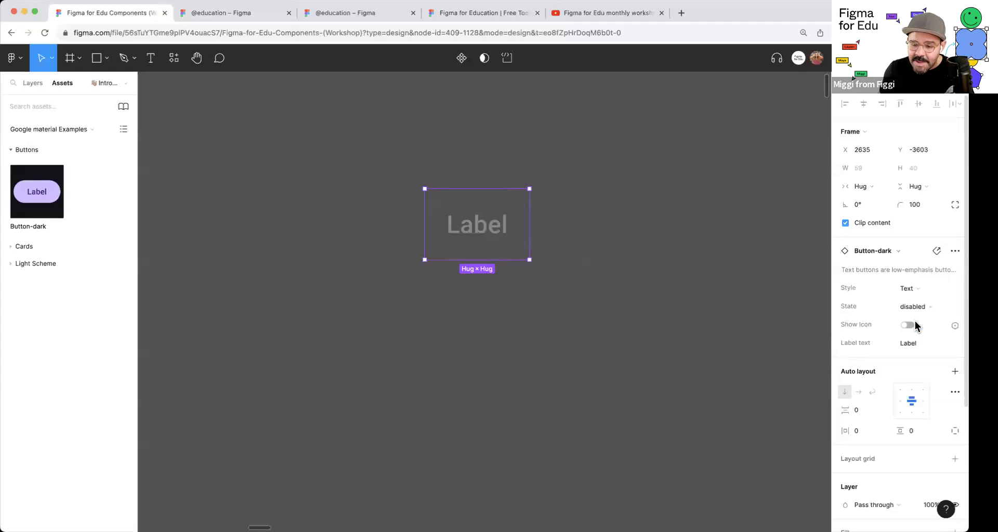
Step: Set the button instance's style to Filled and deselect it
{"action": "left_click", "coordinate": [918, 289]}
{"action": "left_click", "coordinate": [911, 261]}
{"action": "left_click", "coordinate": [606, 200]}
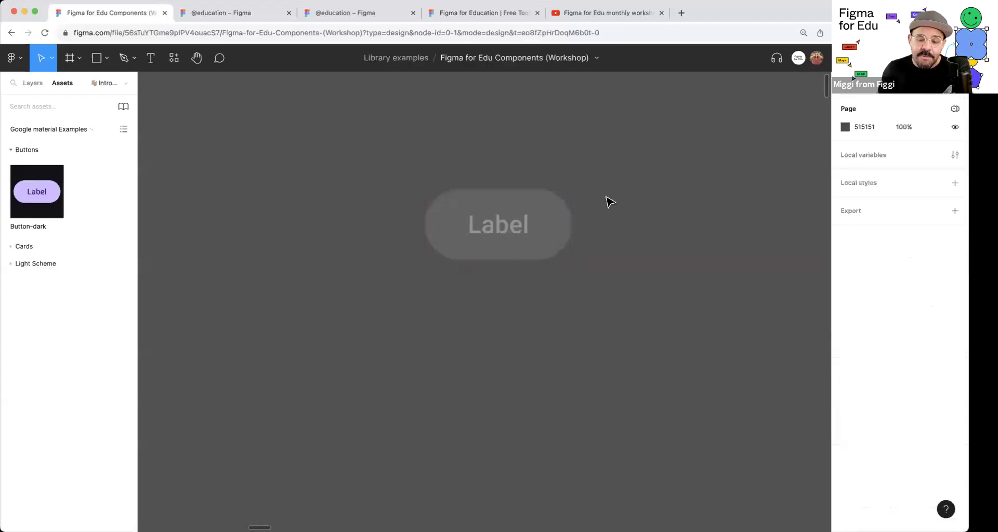
Step: Delete both Button-dark instances, the disabled one and the purple one, from the canvas
{"action": "left_click", "coordinate": [463, 220]}
{"action": "scroll", "coordinate": [591, 260], "scroll_direction": "down", "scroll_amount": 5}
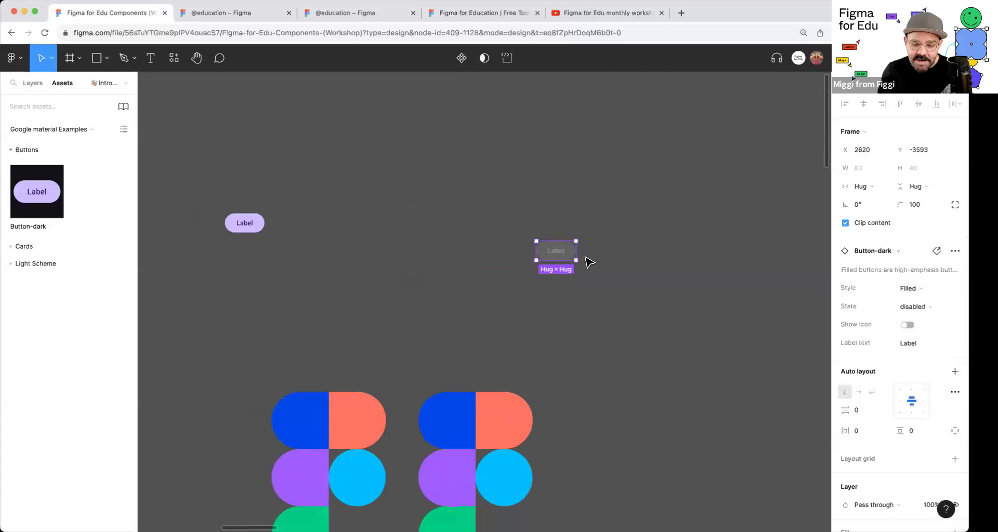
{"action": "left_click_drag", "start_coordinate": [572, 261], "coordinate": [400, 248]}
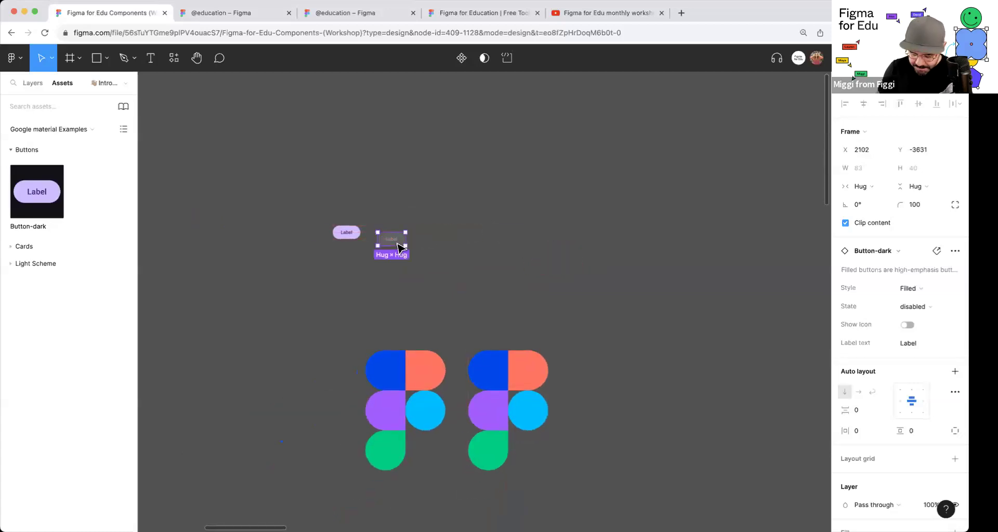
{"action": "key", "text": "Delete"}
{"action": "left_click", "coordinate": [345, 235]}
{"action": "key", "text": "Delete"}
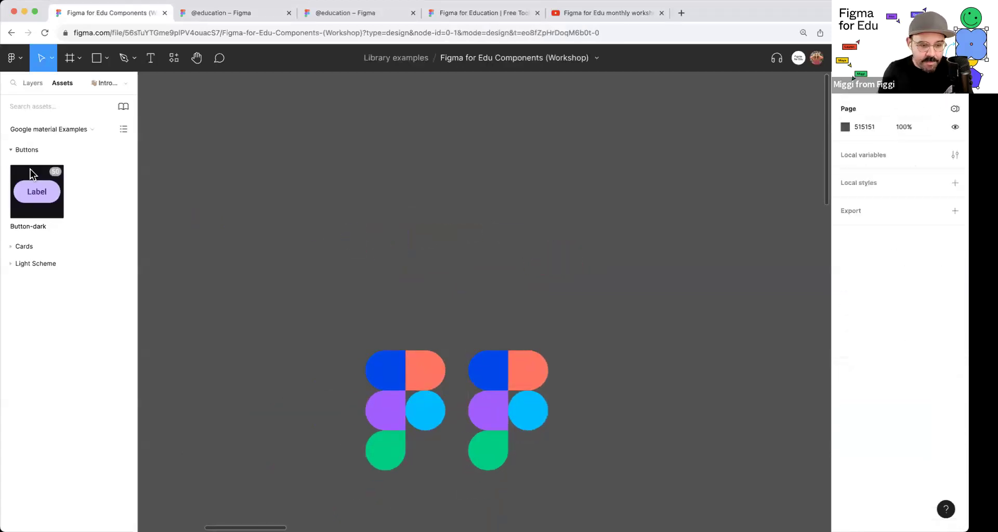
Step: Browse the file's local components among the assets, then show the Figma Brand Library components
{"action": "left_click", "coordinate": [50, 130]}
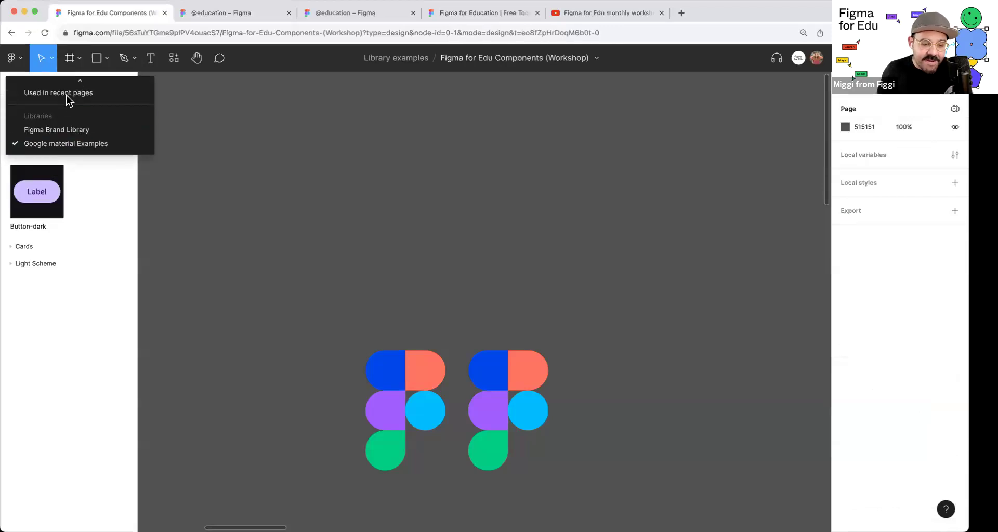
{"action": "scroll", "coordinate": [78, 90], "scroll_direction": "up", "scroll_amount": 2}
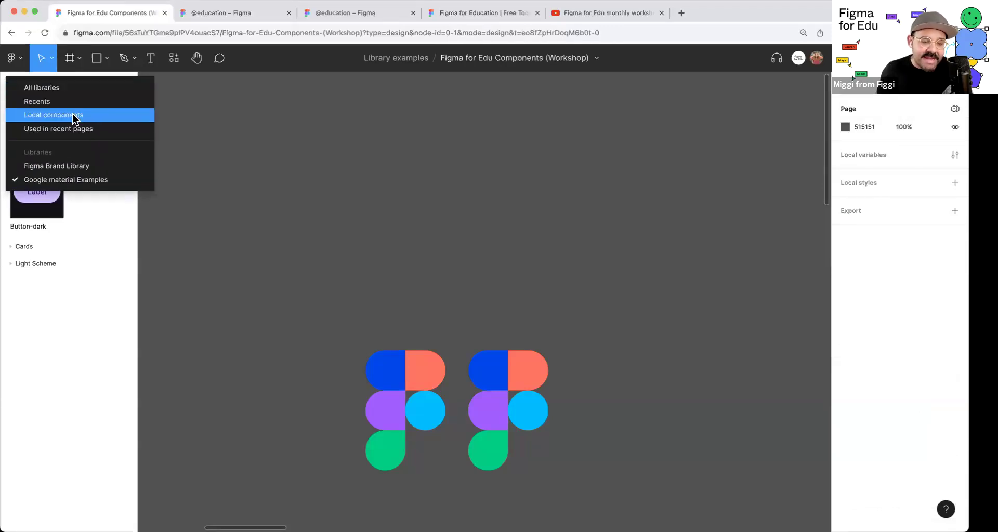
{"action": "left_click", "coordinate": [75, 116]}
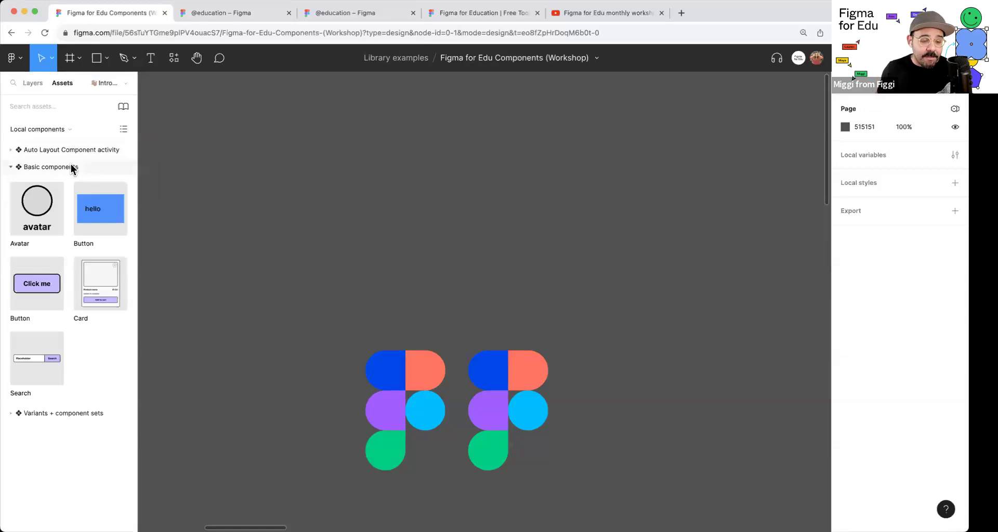
{"action": "left_click", "coordinate": [68, 132]}
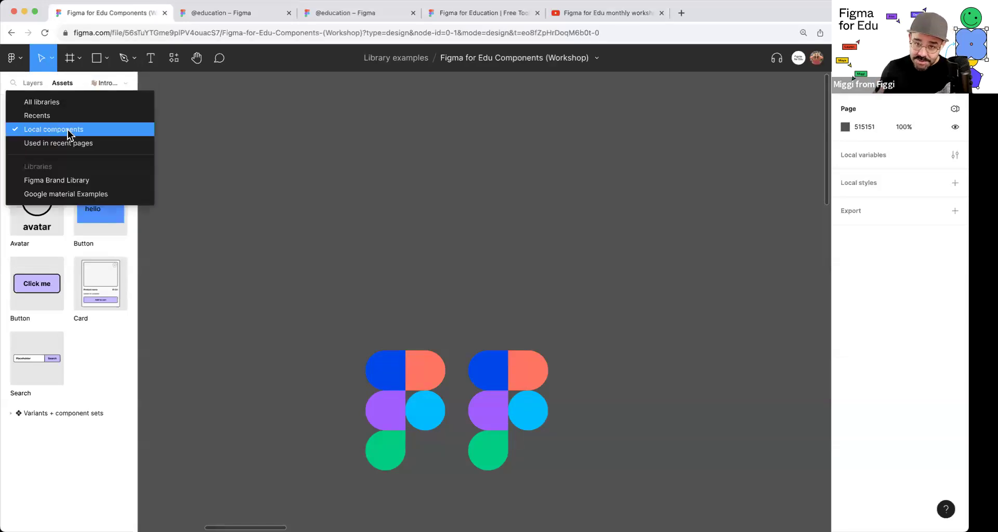
{"action": "left_click", "coordinate": [72, 181]}
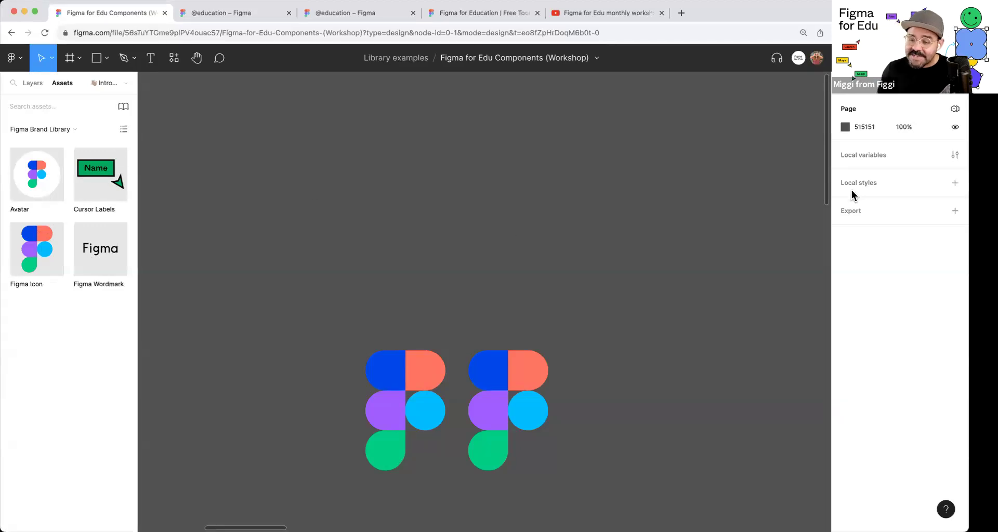
Step: Override the fill of the blue shape in the second Figma Icon instance with pink DE62A5
{"action": "left_click", "coordinate": [505, 387]}
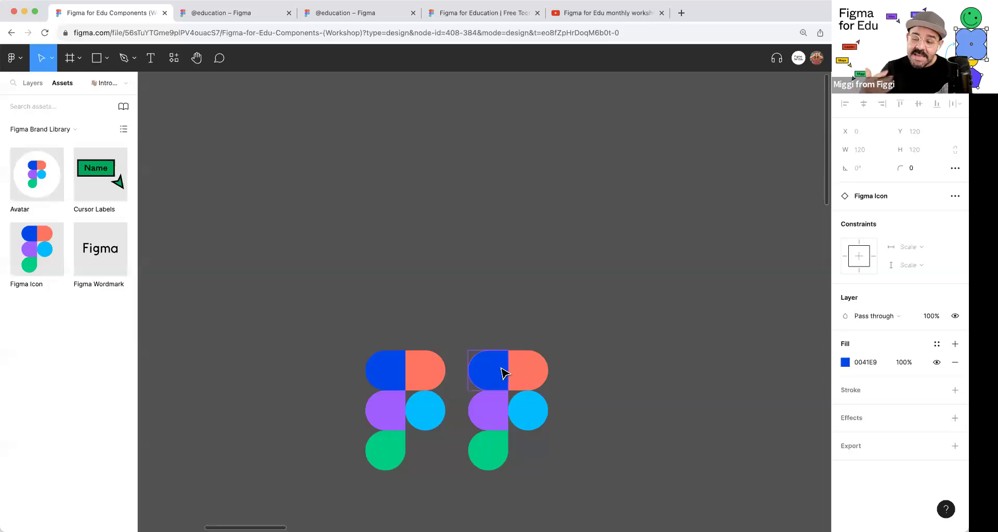
{"action": "left_click", "coordinate": [859, 360]}
{"action": "left_click_drag", "start_coordinate": [779, 265], "coordinate": [771, 254]}
{"action": "left_click_drag", "start_coordinate": [784, 387], "coordinate": [810, 387]}
{"action": "left_click", "coordinate": [819, 201]}
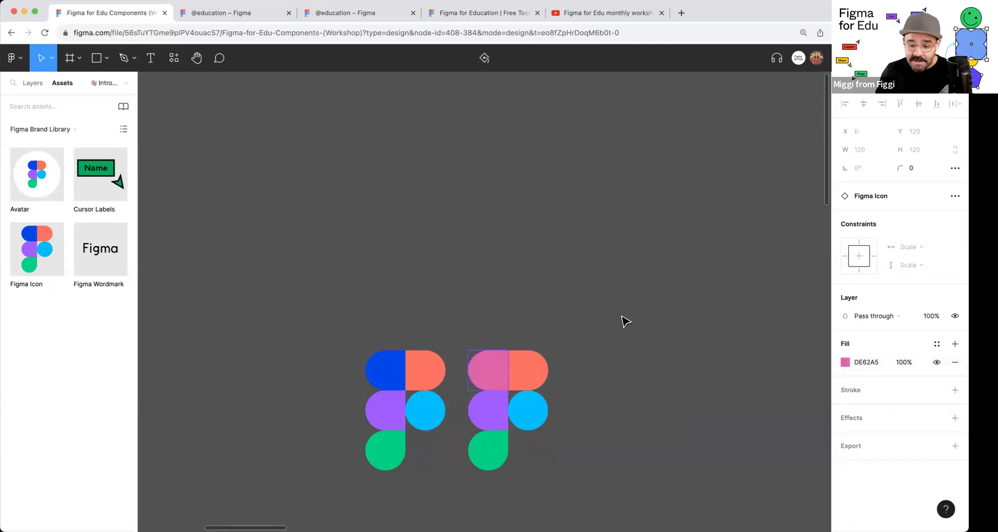
{"action": "left_click", "coordinate": [622, 322]}
Step: Move the pink-overridden Figma Icon instance to about X 2852, Y -3654 and go to its main component in the library
{"action": "left_click_drag", "start_coordinate": [533, 383], "coordinate": [550, 330]}
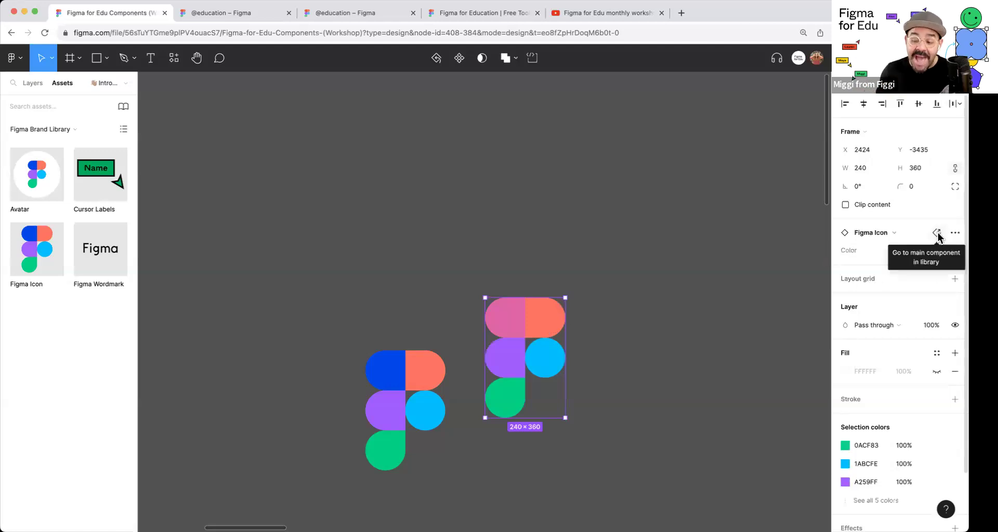
{"action": "left_click_drag", "start_coordinate": [537, 328], "coordinate": [677, 258]}
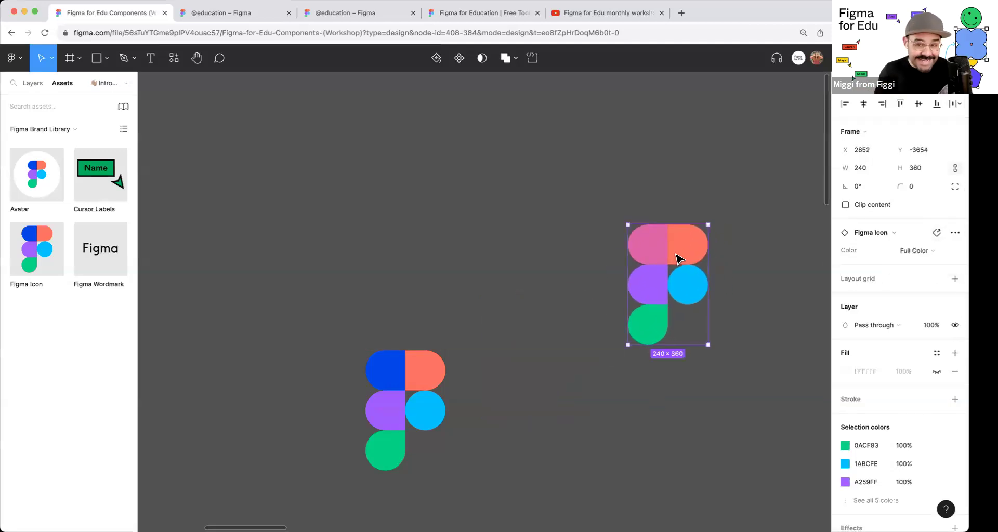
{"action": "left_click", "coordinate": [937, 233]}
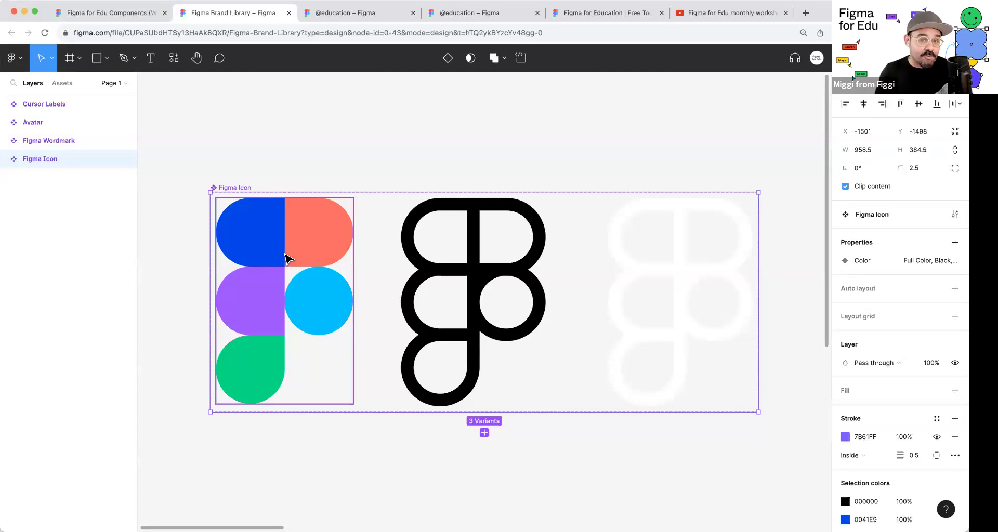
Step: Inspect the blue shape in the Full Color variant and show the library file's version history
{"action": "left_click", "coordinate": [239, 237], "text": "super"}
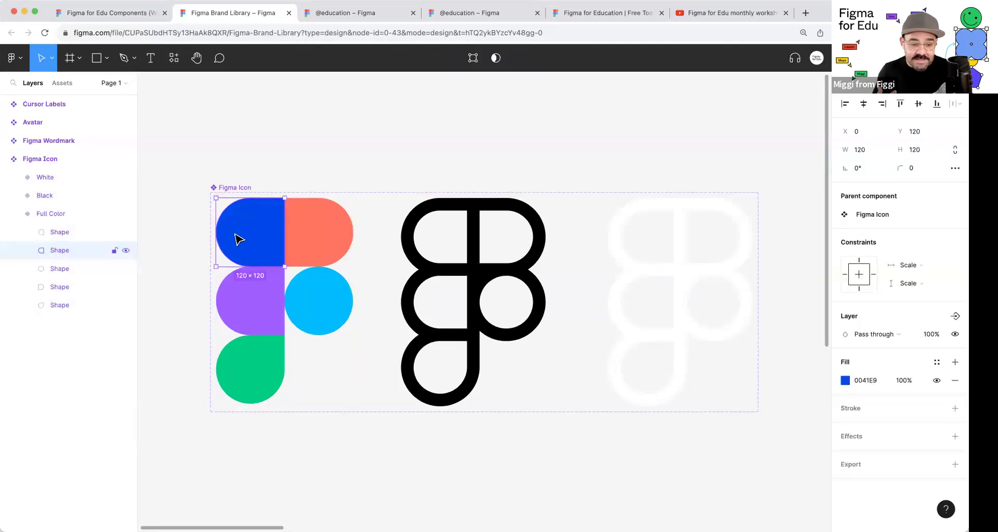
{"action": "left_click", "coordinate": [239, 162]}
{"action": "left_click", "coordinate": [22, 61]}
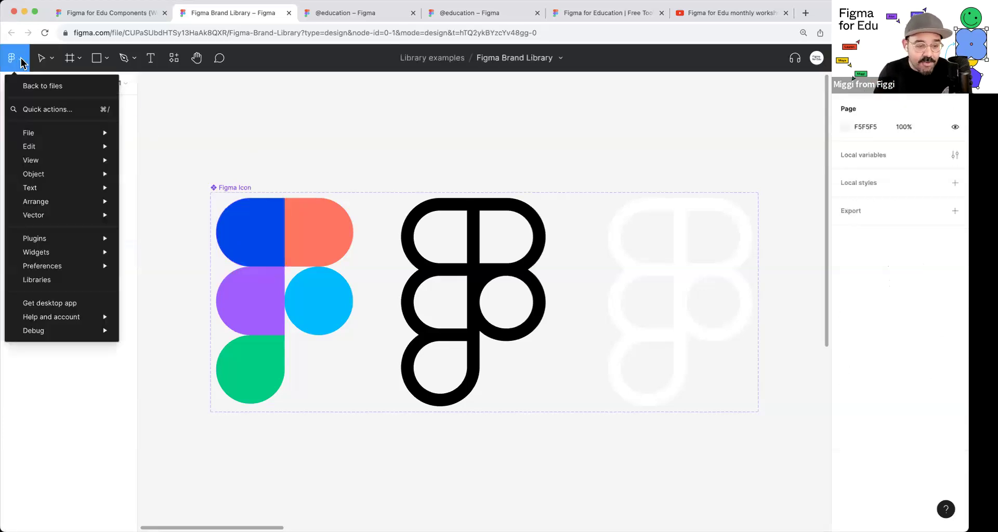
{"action": "mouse_move", "coordinate": [49, 133]}
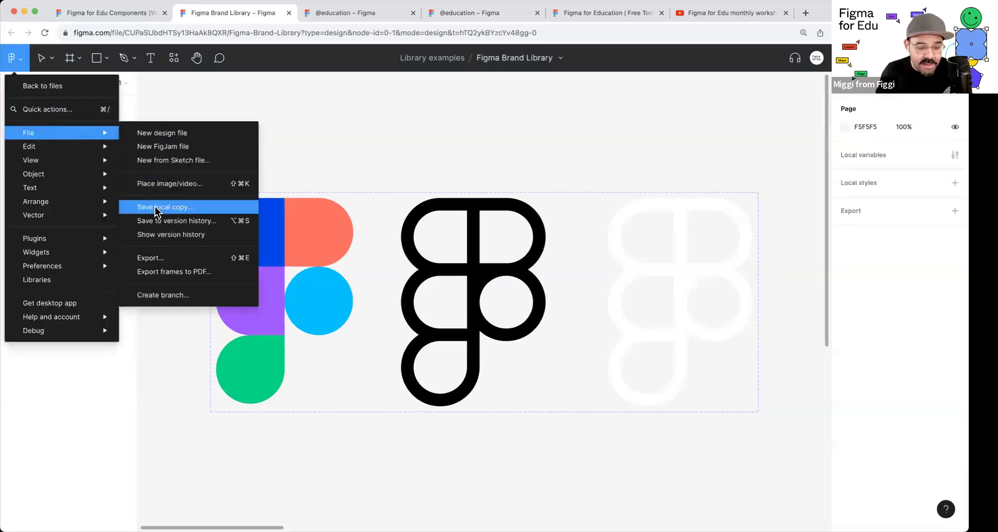
{"action": "left_click", "coordinate": [195, 235]}
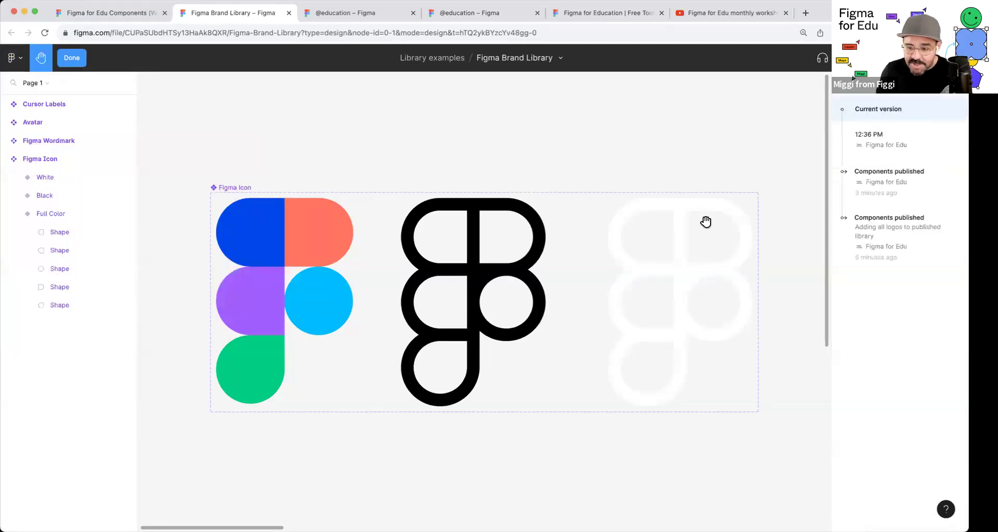
Step: Preview the published versions and restore the one described "Adding all logos to published library"
{"action": "left_click", "coordinate": [885, 189]}
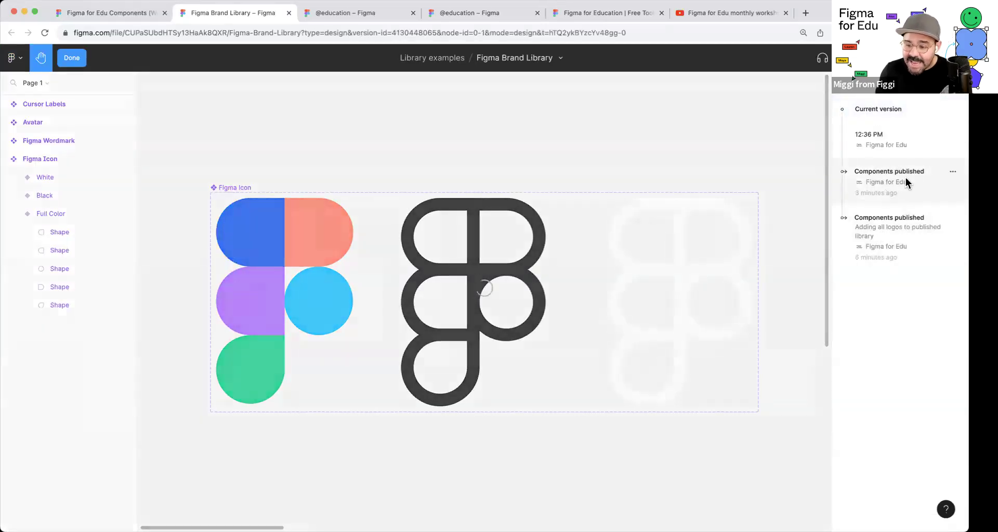
{"action": "left_click", "coordinate": [881, 221]}
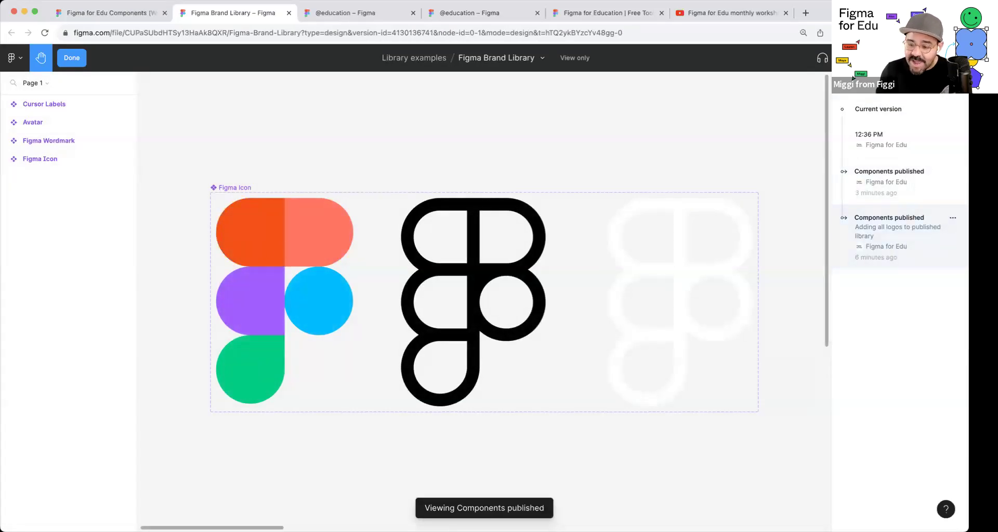
{"action": "left_click", "coordinate": [953, 219]}
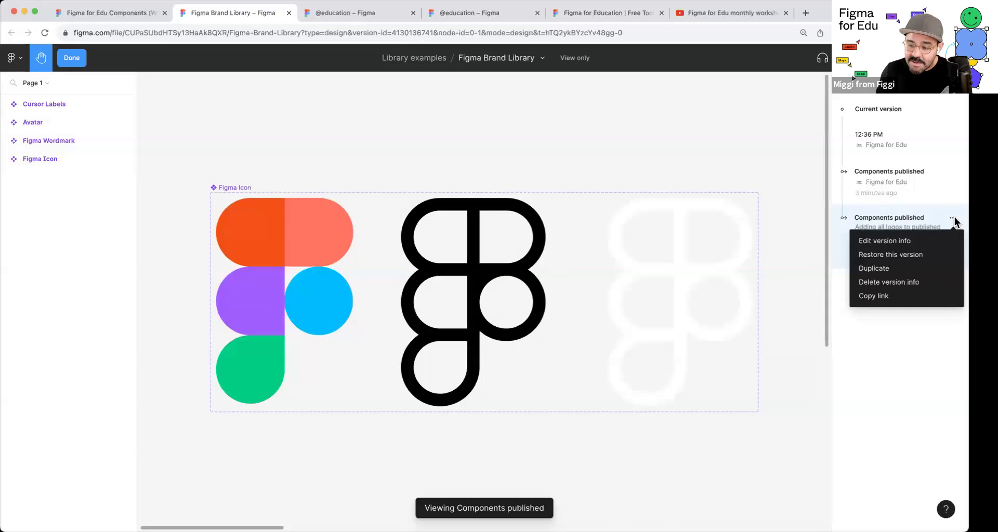
{"action": "left_click", "coordinate": [920, 254]}
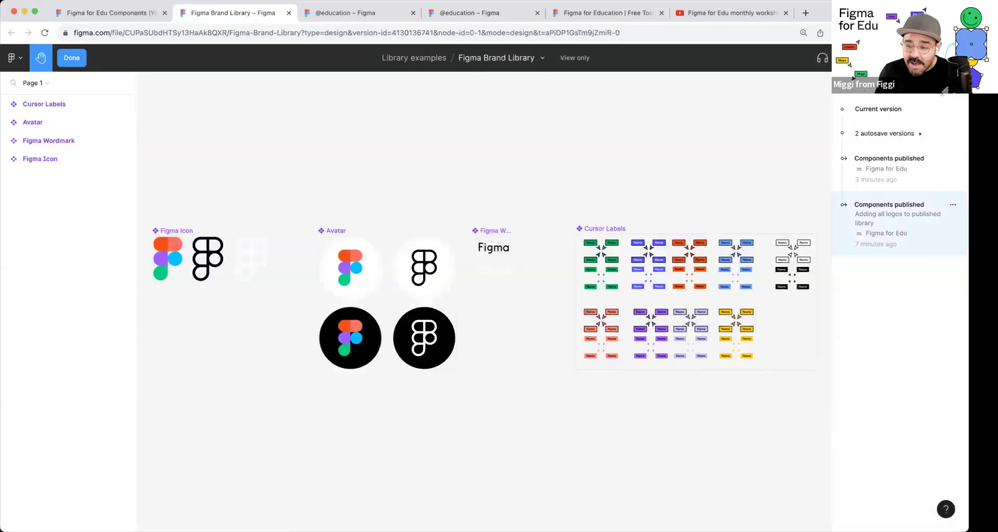
Step: Publish the library with the modified Avatar and Figma Icon components
{"action": "left_click", "coordinate": [560, 58]}
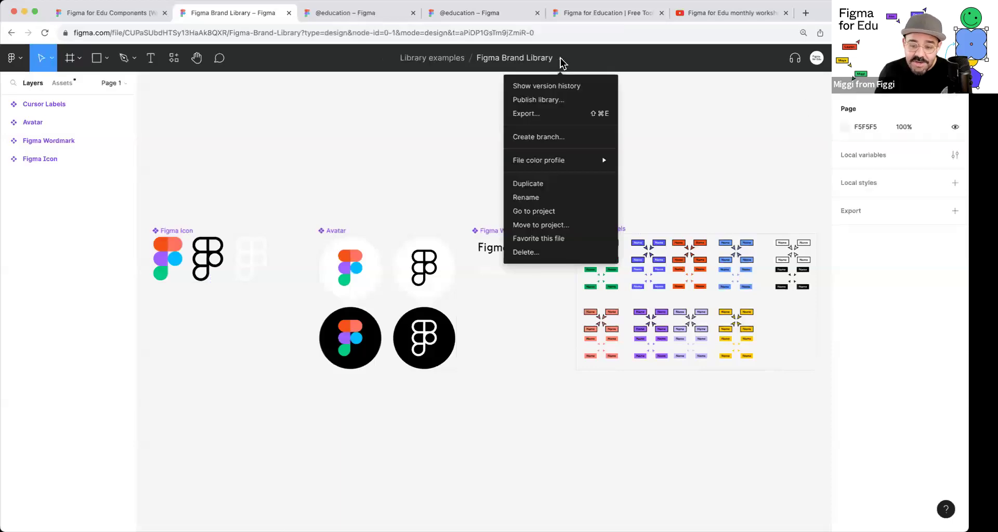
{"action": "left_click", "coordinate": [563, 101]}
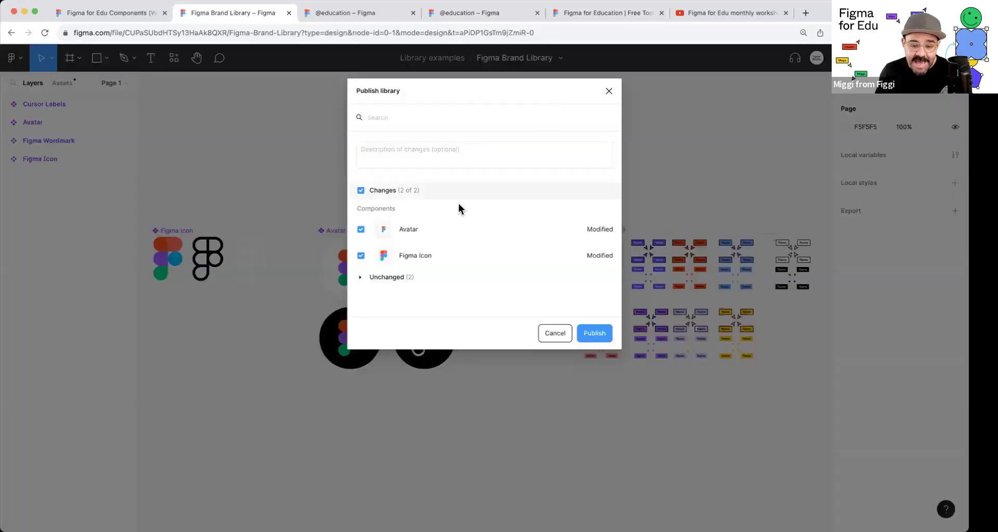
{"action": "left_click", "coordinate": [607, 333]}
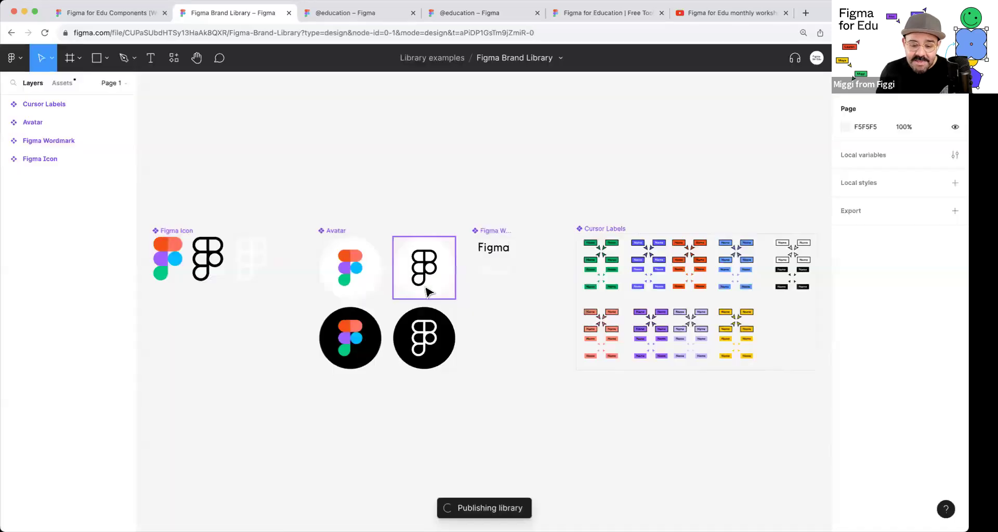
Step: Switch to the Figma for Edu Components file, review the available component updates and accept the Figma Icon update
{"action": "left_click", "coordinate": [81, 14]}
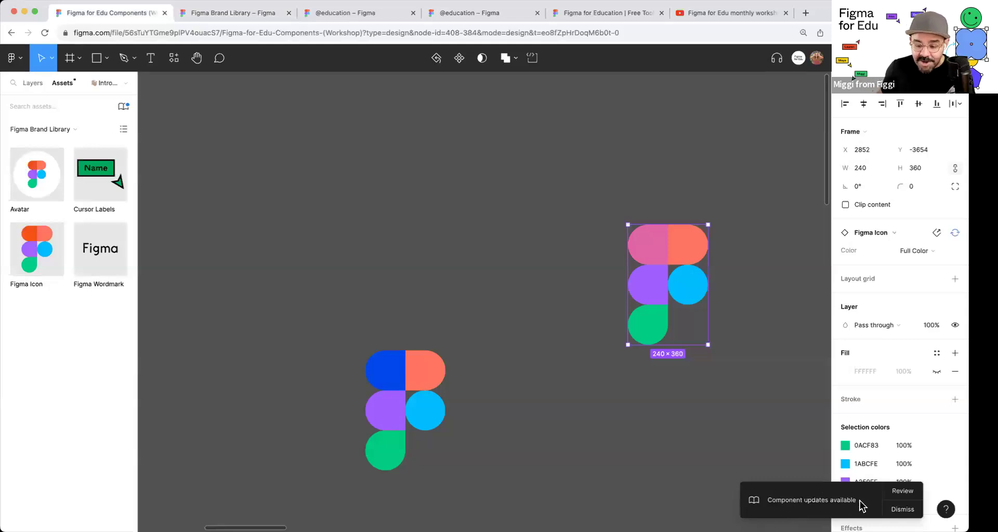
{"action": "left_click", "coordinate": [902, 491]}
{"action": "left_click", "coordinate": [581, 165]}
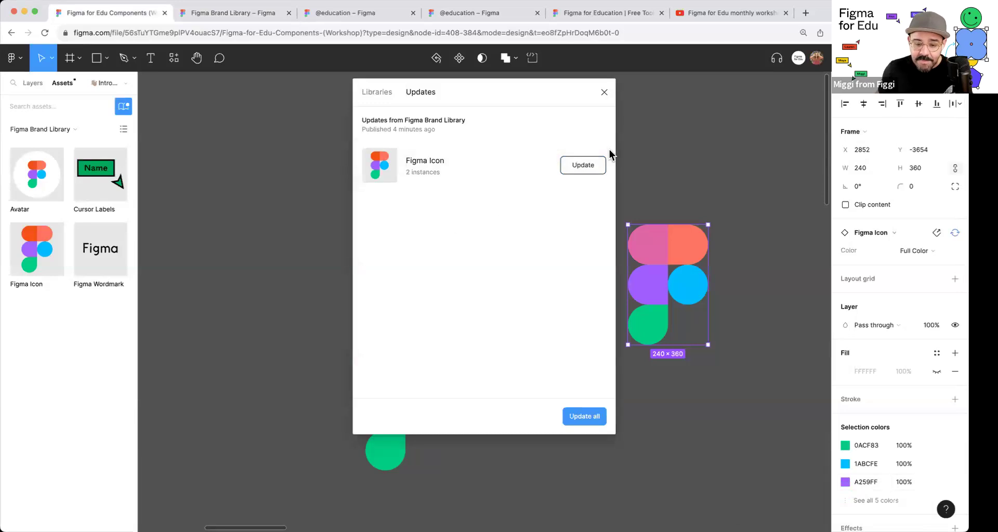
{"action": "left_click", "coordinate": [585, 164]}
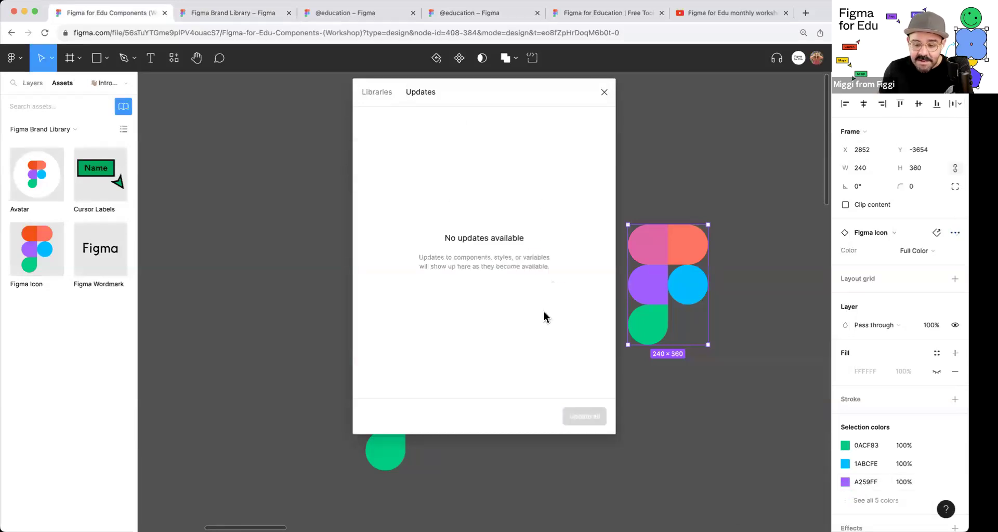
{"action": "left_click", "coordinate": [604, 92]}
Step: Move the pink-overridden Figma Icon instance to about X 2341, Y -3839 and reset all its changes
{"action": "double_click", "coordinate": [658, 245]}
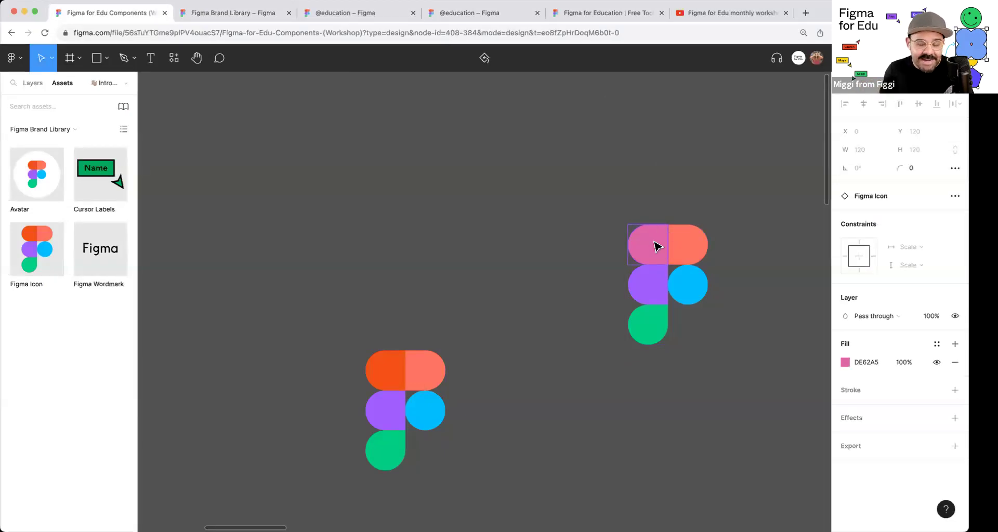
{"action": "left_click", "coordinate": [685, 249]}
{"action": "right_click", "coordinate": [685, 249]}
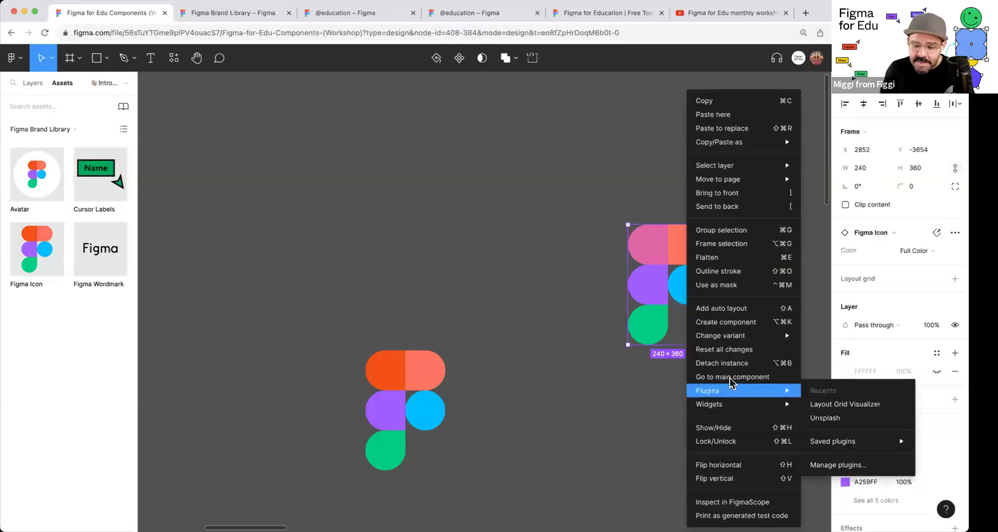
{"action": "left_click", "coordinate": [608, 345]}
{"action": "left_click_drag", "start_coordinate": [656, 265], "coordinate": [486, 202]}
{"action": "right_click", "coordinate": [501, 183]}
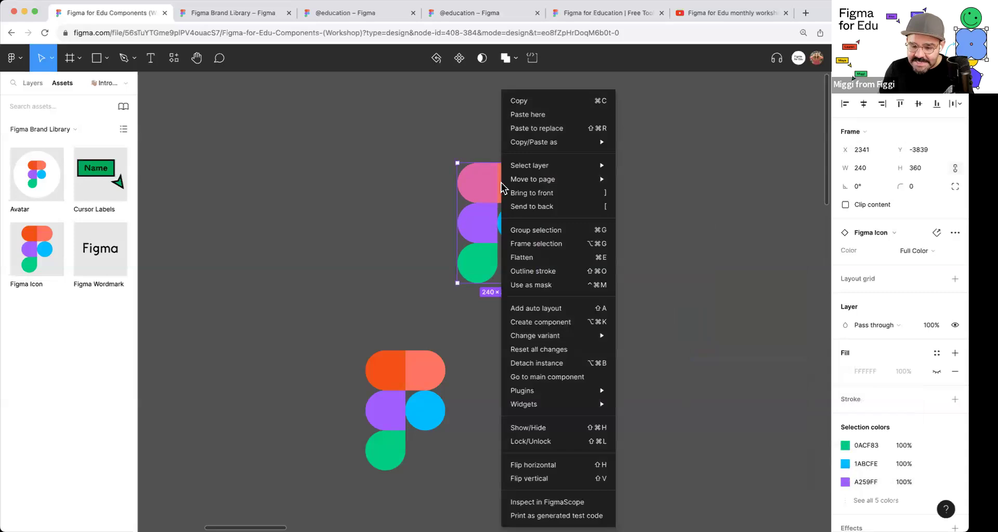
{"action": "left_click", "coordinate": [552, 353]}
Step: Place the reset Figma Icon instance beside the other one, top-aligned at about X 2416, Y -3277, and deselect it
{"action": "left_click_drag", "start_coordinate": [511, 245], "coordinate": [536, 433]}
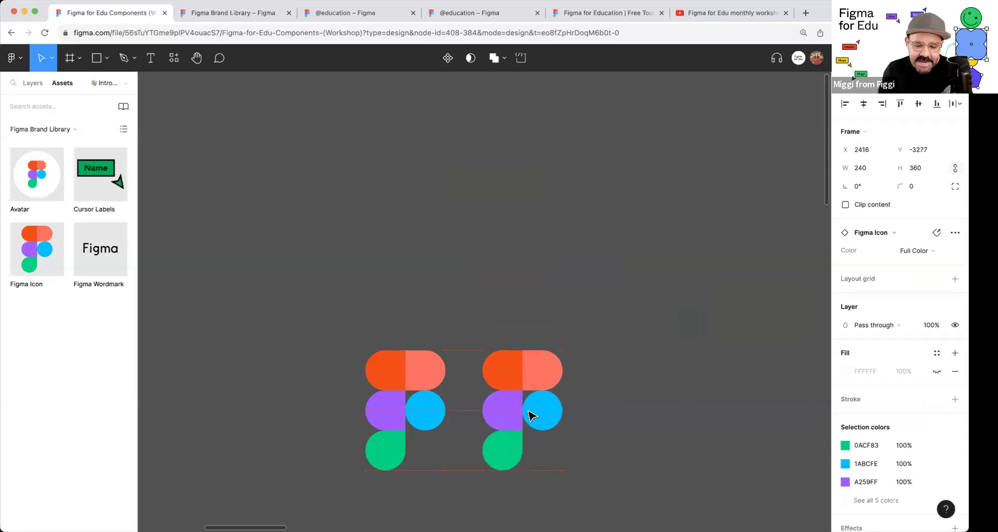
{"action": "scroll", "coordinate": [586, 373], "scroll_direction": "down", "scroll_amount": 2}
{"action": "scroll", "coordinate": [585, 373], "scroll_direction": "down", "scroll_amount": 3}
{"action": "left_click", "coordinate": [621, 289]}
{"action": "scroll", "coordinate": [622, 290], "scroll_direction": "down", "scroll_amount": 2}
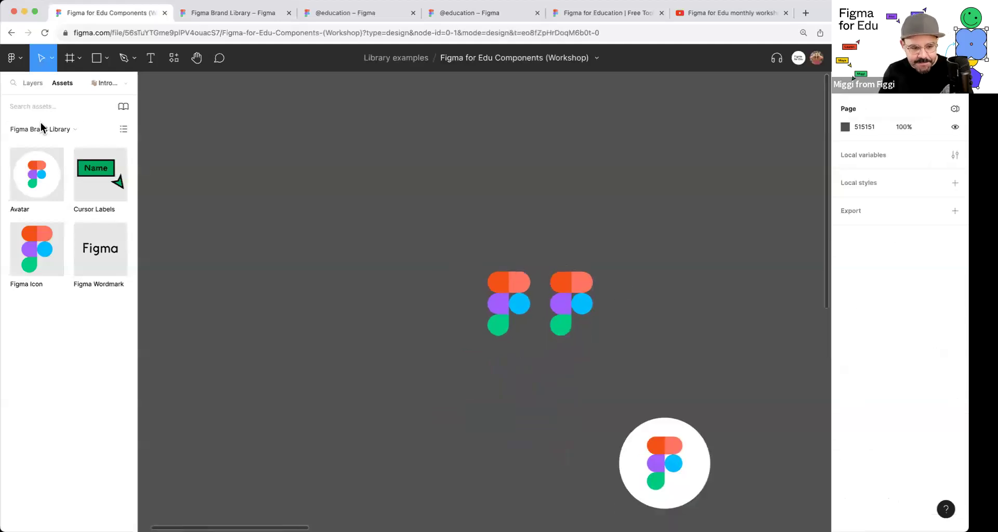
Step: Show the file's pages and open the Auto Layout Component activity page at the Profile components
{"action": "left_click", "coordinate": [33, 84]}
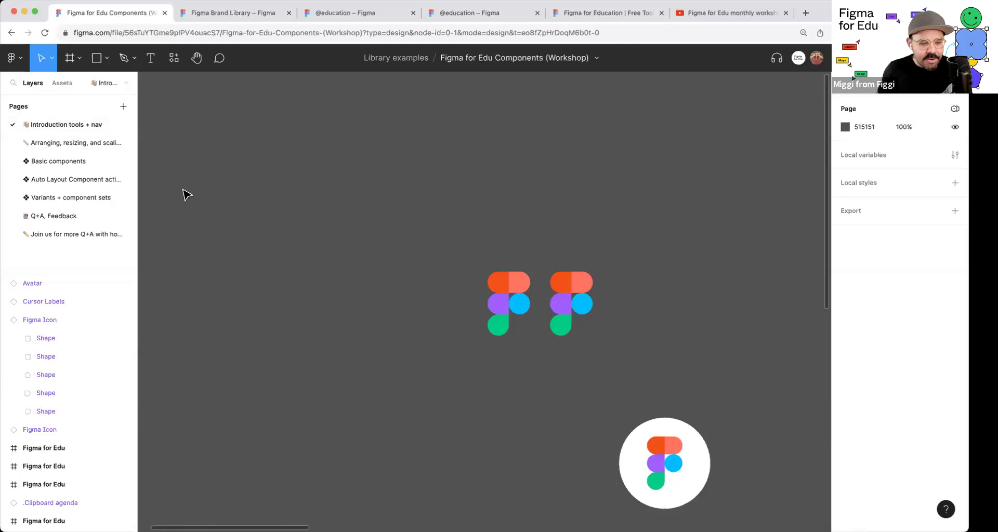
{"action": "left_click", "coordinate": [84, 179]}
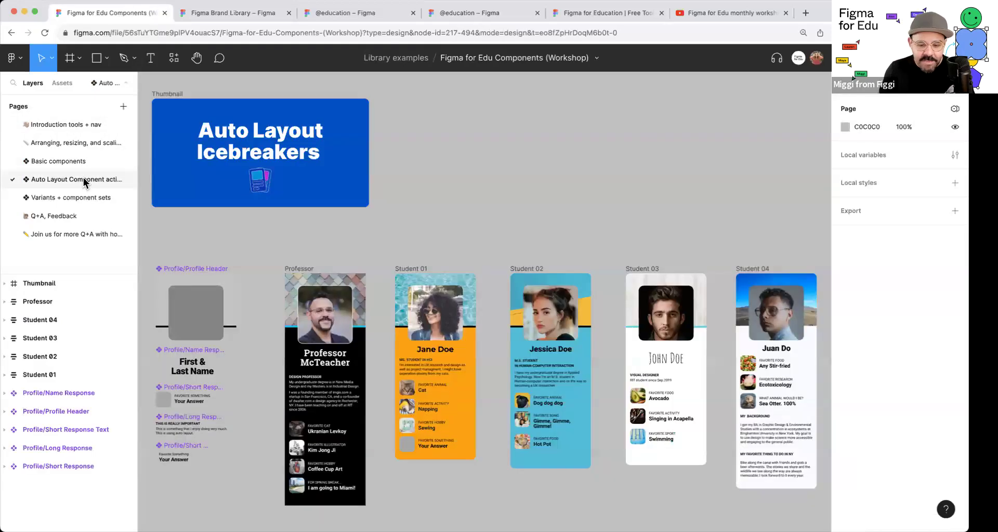
{"action": "scroll", "coordinate": [517, 185], "scroll_direction": "left", "scroll_amount": 5}
{"action": "scroll", "coordinate": [517, 185], "scroll_direction": "down", "scroll_amount": 2}
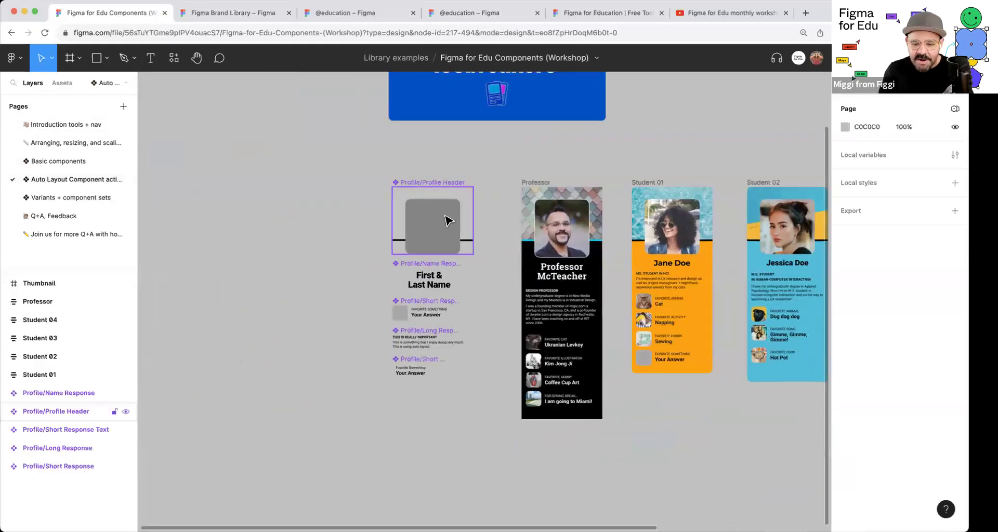
Step: Spread the five Profile main components apart into a looser column, farther from the Professor card
{"action": "scroll", "coordinate": [446, 205], "scroll_direction": "up", "scroll_amount": 4}
{"action": "scroll", "coordinate": [446, 205], "scroll_direction": "right", "scroll_amount": 4}
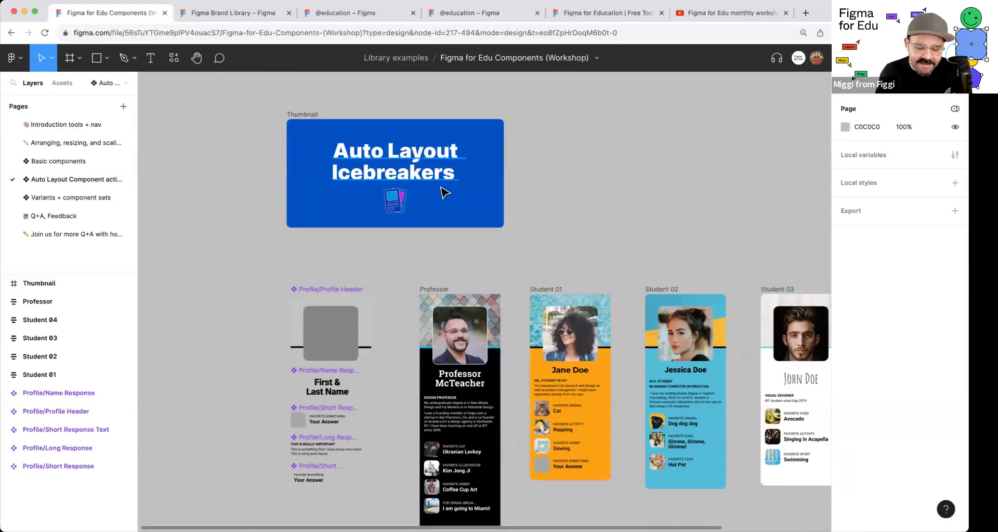
{"action": "scroll", "coordinate": [458, 213], "scroll_direction": "down", "scroll_amount": 3}
{"action": "scroll", "coordinate": [458, 213], "scroll_direction": "left", "scroll_amount": 1}
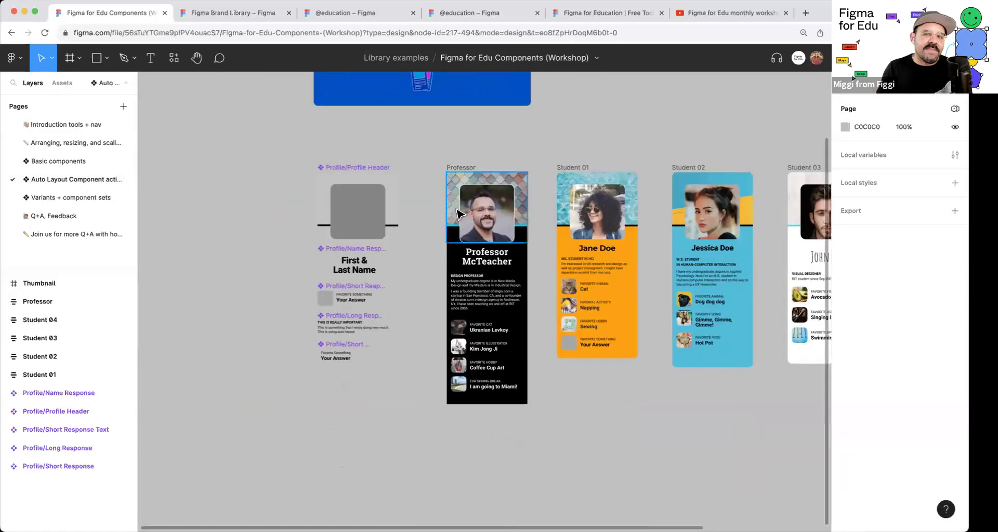
{"action": "left_click_drag", "start_coordinate": [342, 212], "coordinate": [310, 192]}
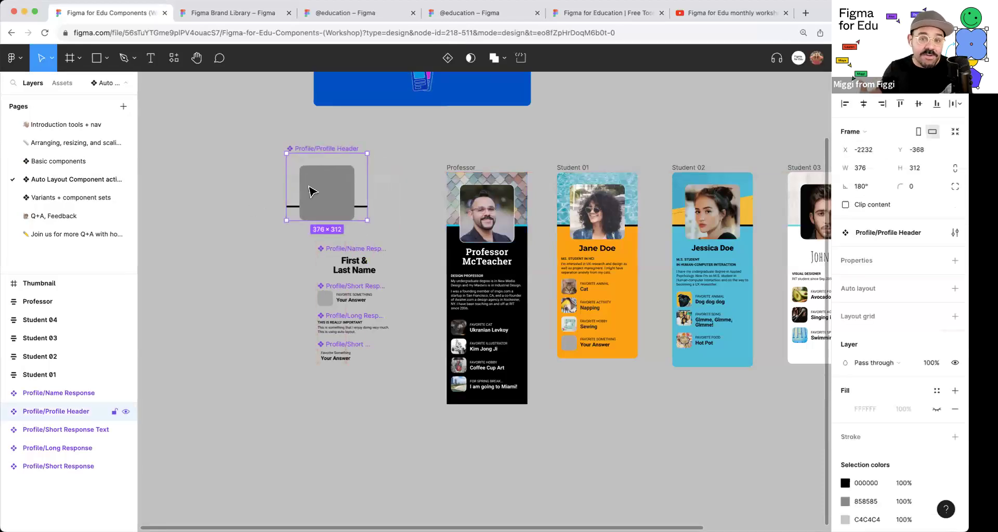
{"action": "scroll", "coordinate": [364, 205], "scroll_direction": "right", "scroll_amount": 5}
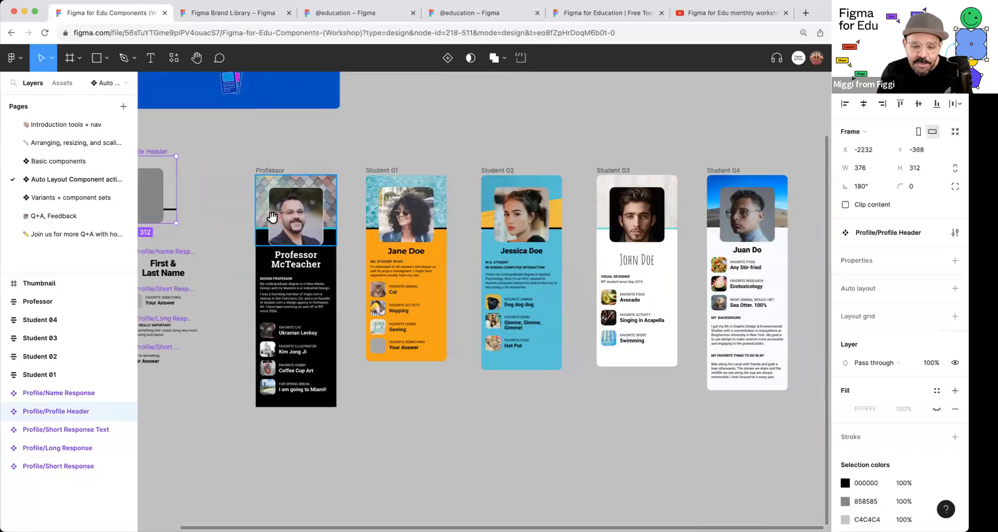
{"action": "scroll", "coordinate": [513, 203], "scroll_direction": "left", "scroll_amount": 10}
{"action": "left_click_drag", "start_coordinate": [476, 188], "coordinate": [390, 190]}
{"action": "left_click_drag", "start_coordinate": [496, 258], "coordinate": [378, 251]}
{"action": "left_click_drag", "start_coordinate": [483, 291], "coordinate": [370, 301]}
{"action": "left_click_drag", "start_coordinate": [494, 320], "coordinate": [378, 328]}
{"action": "left_click_drag", "start_coordinate": [483, 350], "coordinate": [372, 372]}
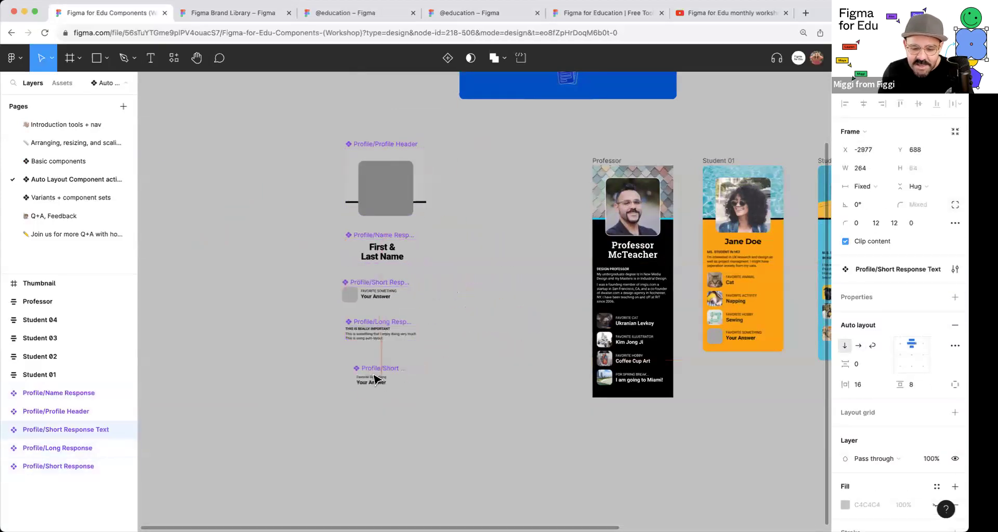
{"action": "scroll", "coordinate": [385, 299], "scroll_direction": "up", "scroll_amount": 5}
{"action": "scroll", "coordinate": [416, 291], "scroll_direction": "up", "scroll_amount": 5}
{"action": "scroll", "coordinate": [407, 195], "scroll_direction": "down", "scroll_amount": 5}
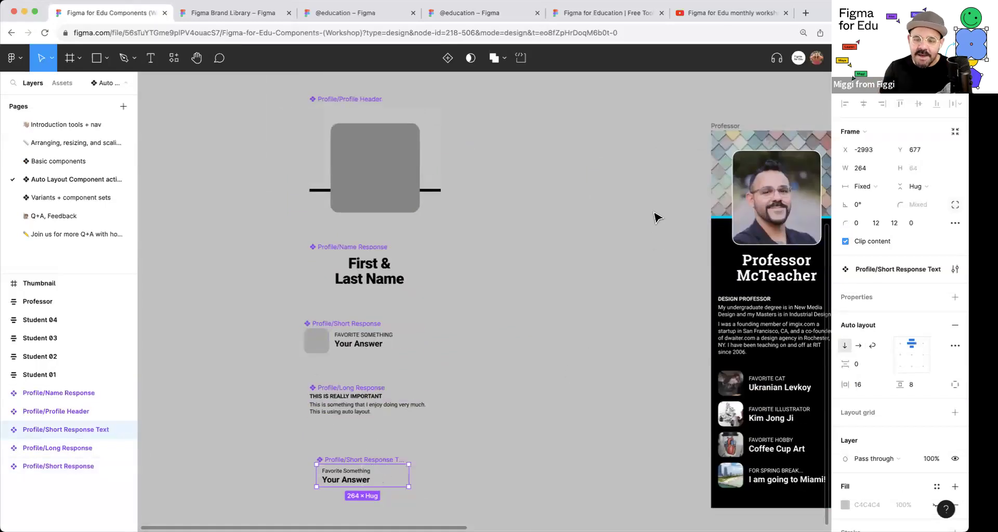
{"action": "key", "text": "f"}
{"action": "left_click_drag", "start_coordinate": [503, 149], "coordinate": [644, 477]}
{"action": "key", "text": "super+z"}
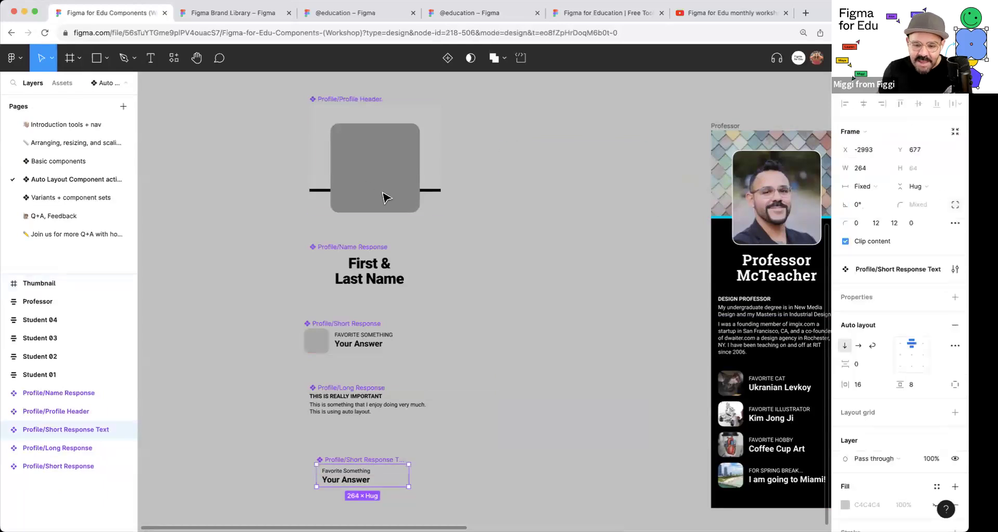
Step: Show the file's local components in the assets, collapse Basic components and expand the Auto Layout Component activity group
{"action": "left_click", "coordinate": [62, 82]}
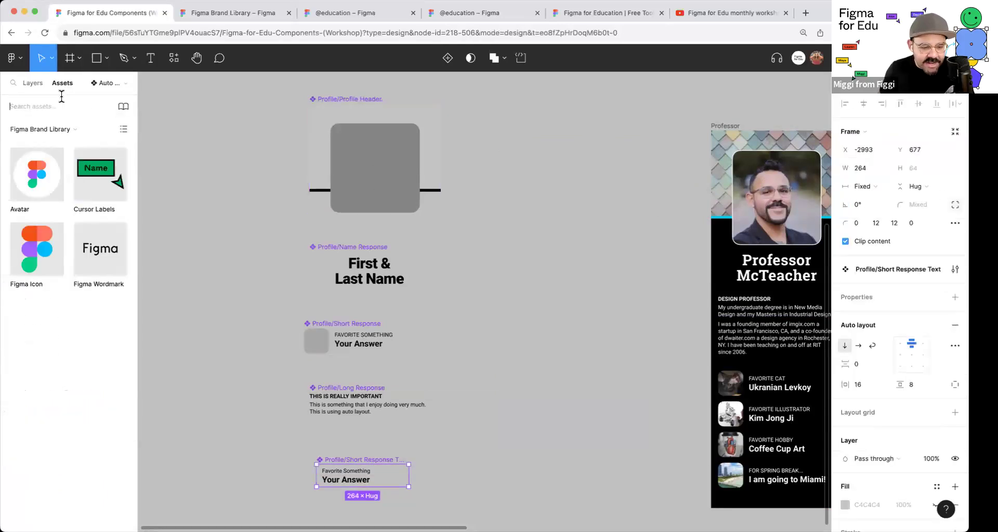
{"action": "left_click", "coordinate": [56, 134]}
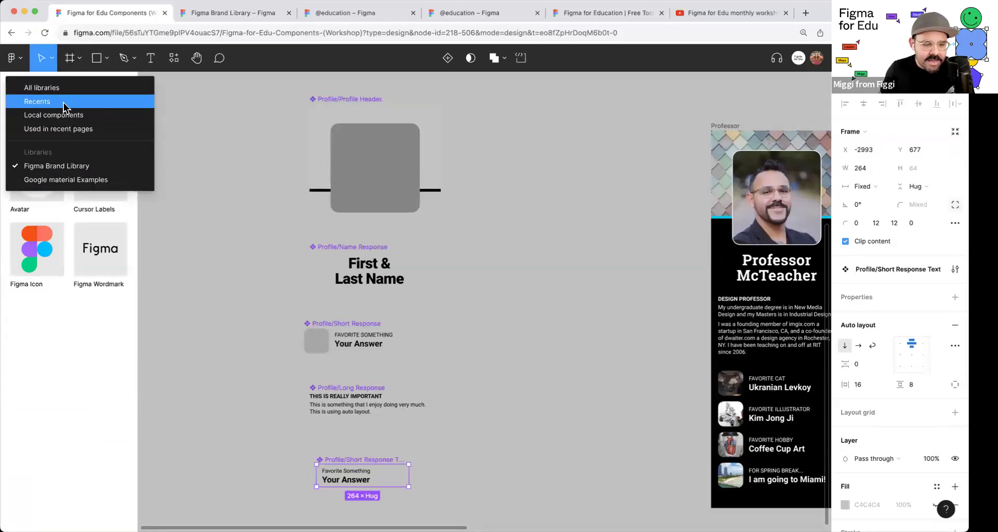
{"action": "left_click", "coordinate": [68, 119]}
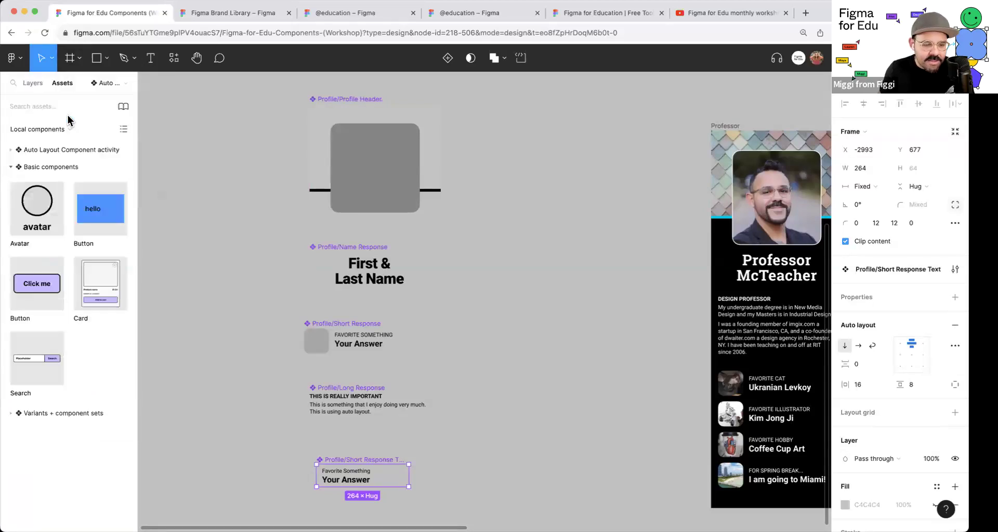
{"action": "left_click", "coordinate": [11, 166]}
{"action": "left_click", "coordinate": [11, 150]}
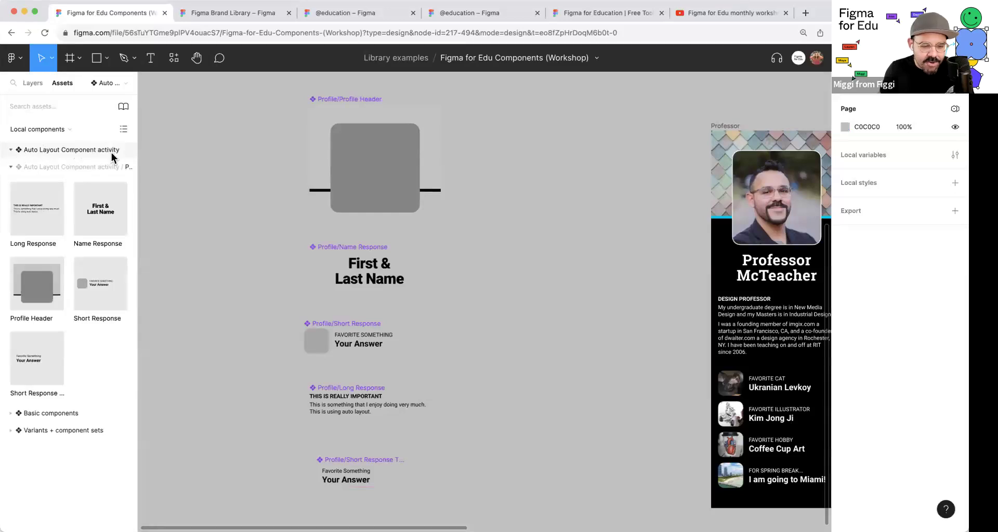
Step: Insert a Profile Header instance and shift the main components left so it stands between them and the Professor card
{"action": "left_click_drag", "start_coordinate": [47, 282], "coordinate": [447, 230]}
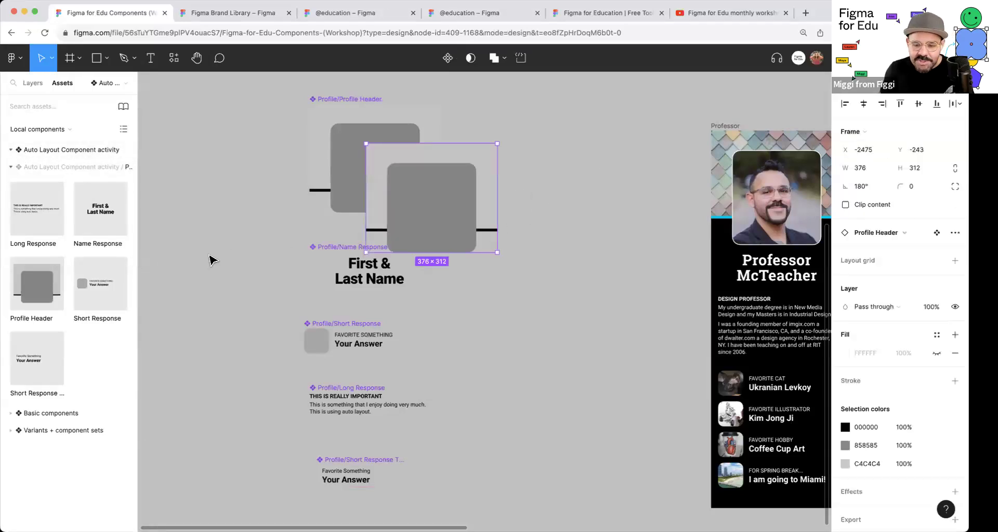
{"action": "left_click_drag", "start_coordinate": [250, 161], "coordinate": [447, 515]}
{"action": "left_click_drag", "start_coordinate": [412, 131], "coordinate": [208, 181]}
{"action": "left_click", "coordinate": [554, 272]}
{"action": "scroll", "coordinate": [554, 272], "scroll_direction": "up", "scroll_amount": 2}
{"action": "left_click_drag", "start_coordinate": [587, 208], "coordinate": [494, 216]}
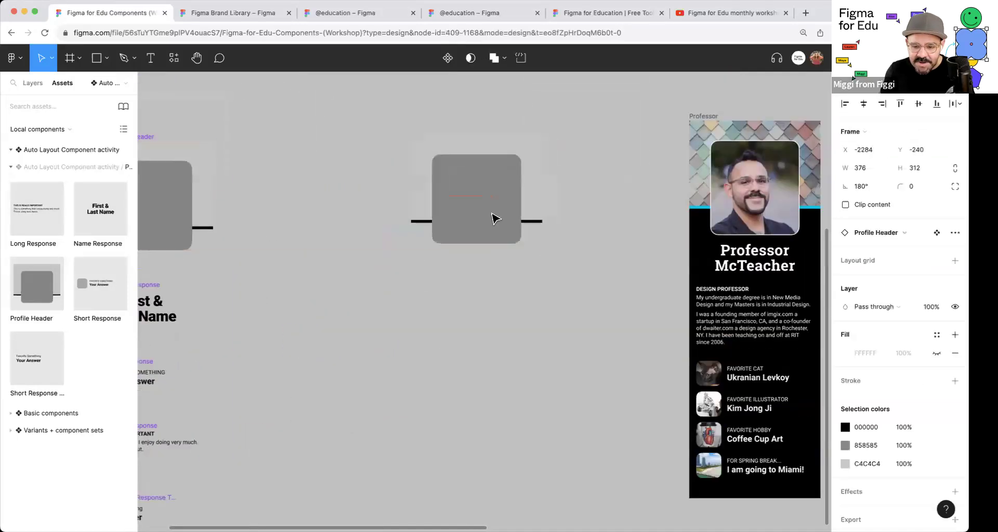
Step: Add a Name Response instance and three Short Response instances in a column below the Profile Header instance
{"action": "left_click_drag", "start_coordinate": [139, 240], "coordinate": [487, 274]}
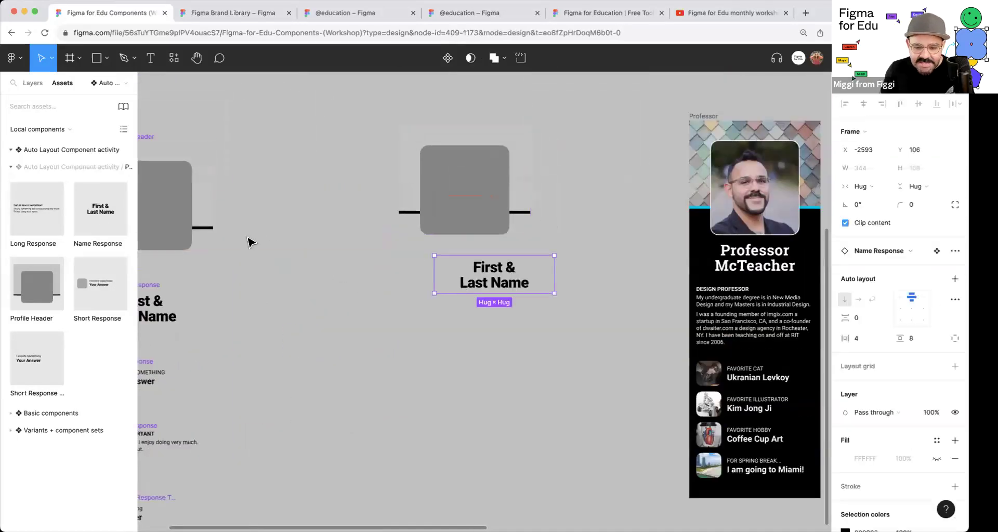
{"action": "left_click_drag", "start_coordinate": [84, 276], "coordinate": [466, 324]}
{"action": "mouse_move", "coordinate": [470, 393]}
{"action": "left_mouse_down"}
{"action": "mouse_move", "coordinate": [475, 472]}
{"action": "mouse_move", "coordinate": [468, 379]}
{"action": "left_mouse_up"}
Step: Wrap the five profile instances in a vertical auto layout frame, list its child layers and set the item spacing to 29
{"action": "left_click_drag", "start_coordinate": [501, 468], "coordinate": [475, 195]}
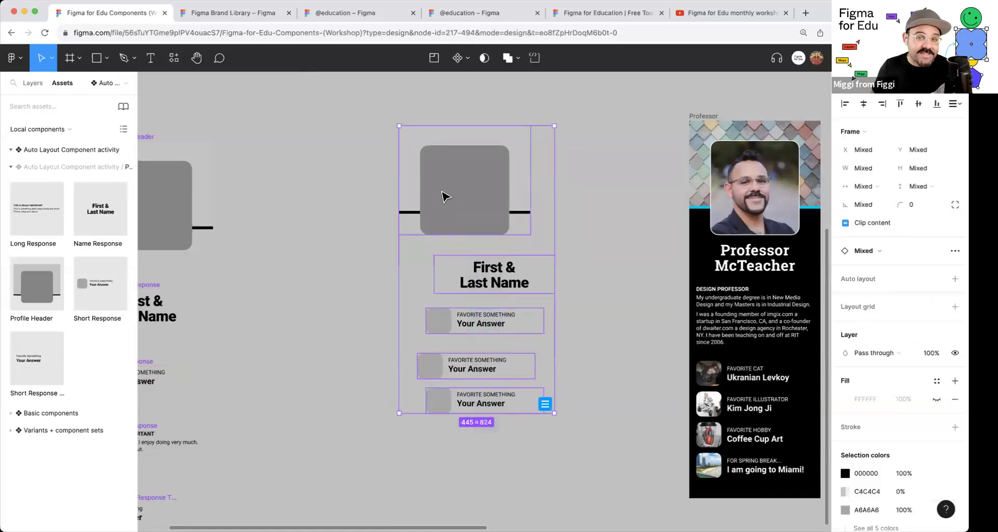
{"action": "key", "text": "shift+a"}
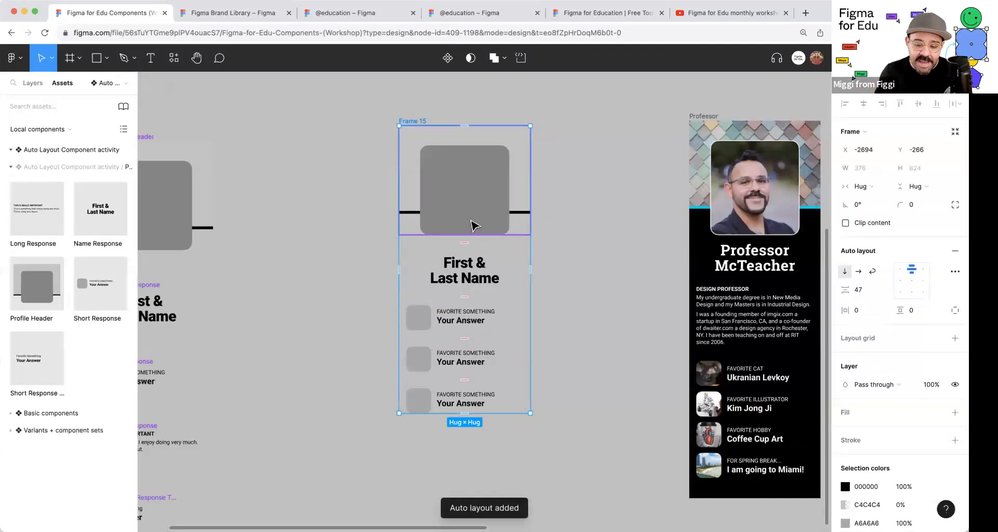
{"action": "left_click", "coordinate": [33, 83]}
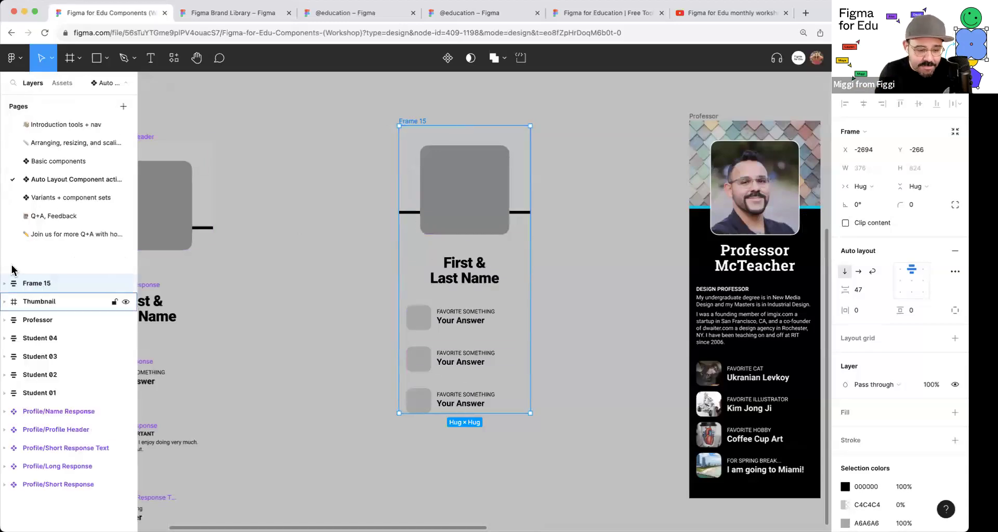
{"action": "left_click", "coordinate": [5, 283]}
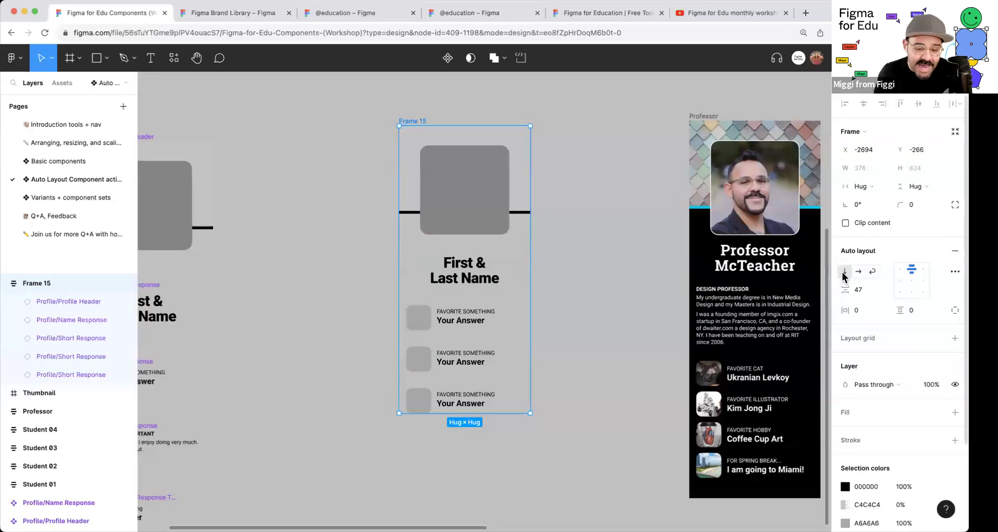
{"action": "left_click_drag", "start_coordinate": [845, 290], "coordinate": [827, 292]}
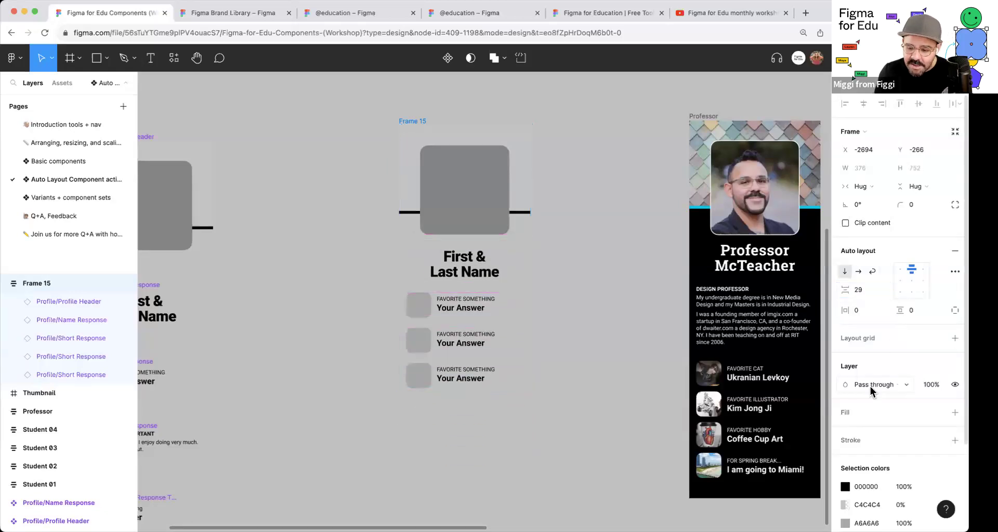
Step: Give the new profile card frame an FFFFFF fill and set its bottom padding to 64
{"action": "left_click", "coordinate": [847, 415]}
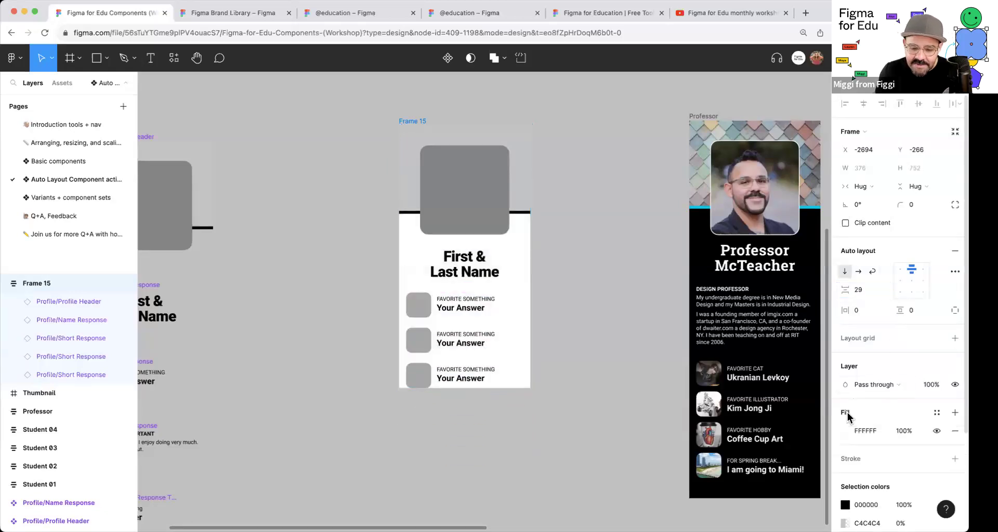
{"action": "left_click", "coordinate": [955, 310]}
{"action": "left_click_drag", "start_coordinate": [900, 328], "coordinate": [5, 330]}
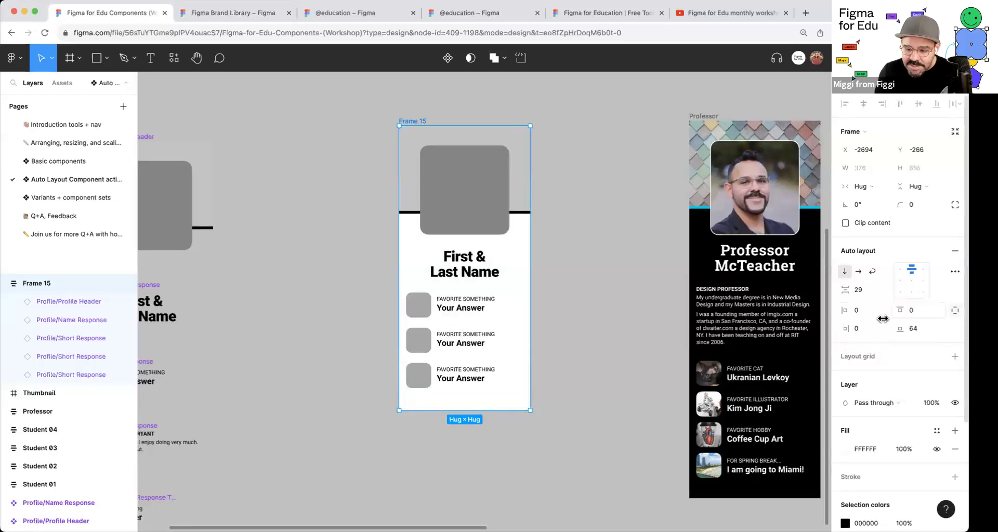
{"action": "left_click_drag", "start_coordinate": [847, 328], "coordinate": [919, 312]}
{"action": "key", "text": "super+z"}
{"action": "key", "text": "super+z"}
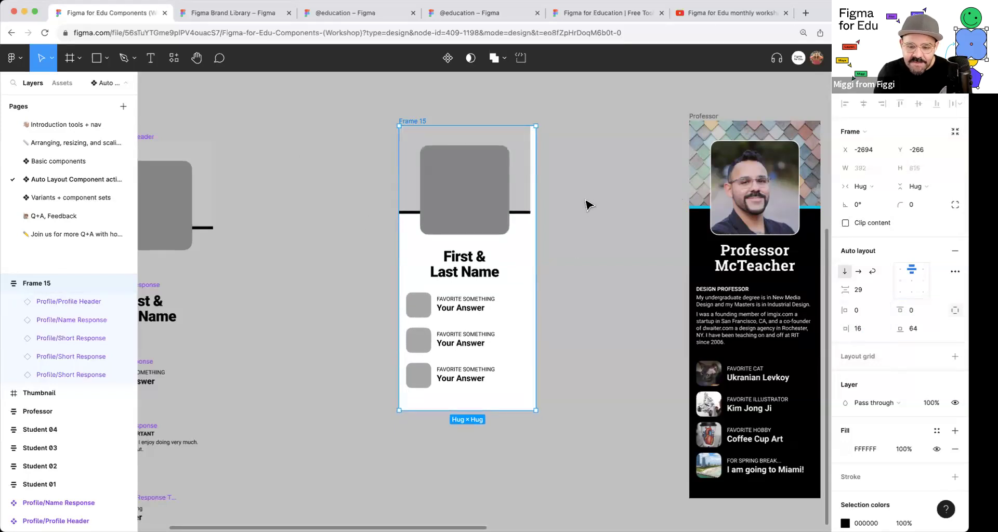
Step: Move the card frame slightly down and right, level with the main Profile Header component, and check its photo placeholder rectangle
{"action": "left_click", "coordinate": [440, 115]}
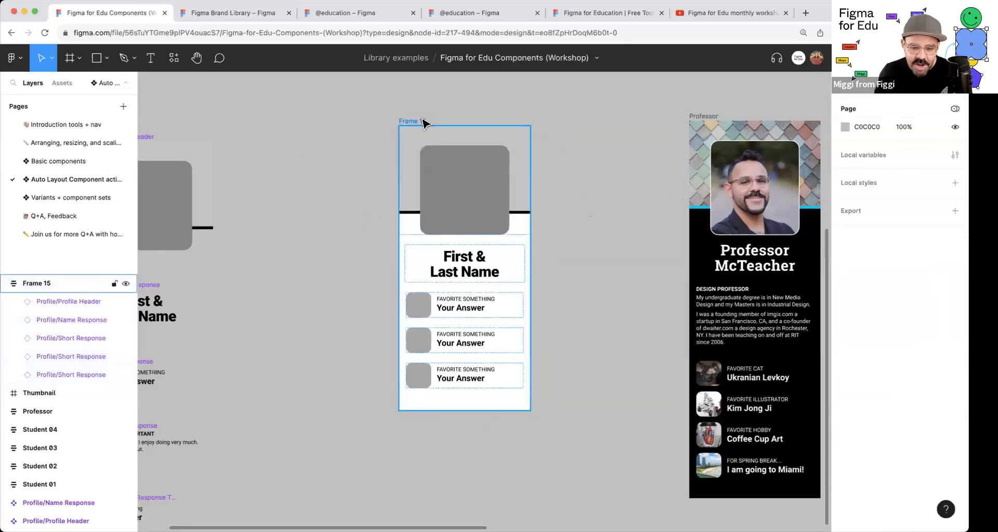
{"action": "left_click_drag", "start_coordinate": [425, 122], "coordinate": [445, 138]}
{"action": "left_click", "coordinate": [488, 229], "text": "super"}
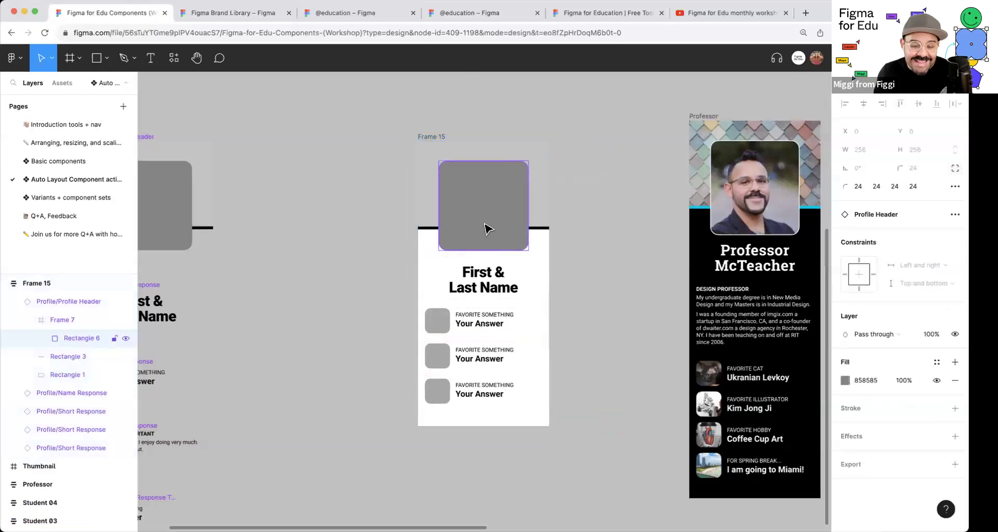
{"action": "left_click", "coordinate": [582, 162]}
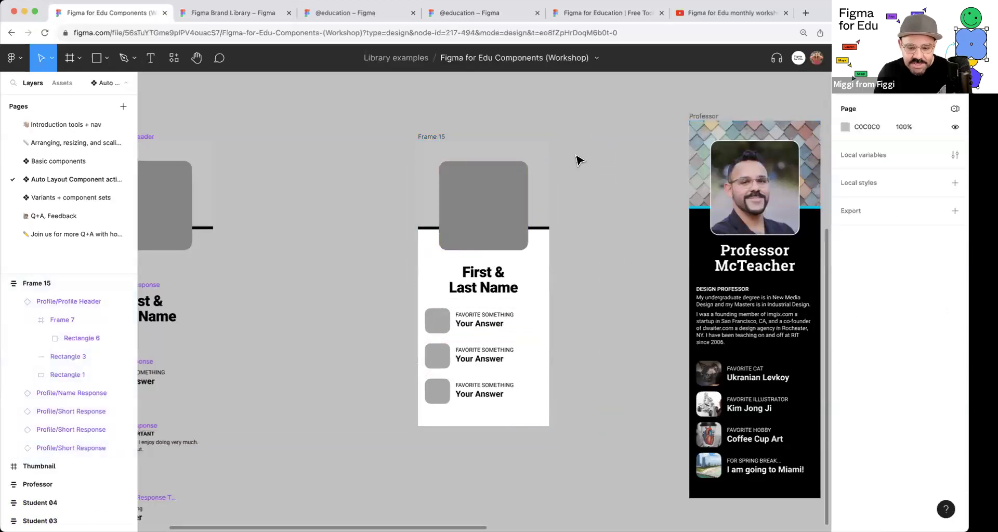
Step: Capture a screenshot of the presenter's webcam view and fill the card's photo placeholder with it
{"action": "key", "text": "super+shift+4"}
{"action": "key", "text": "Escape"}
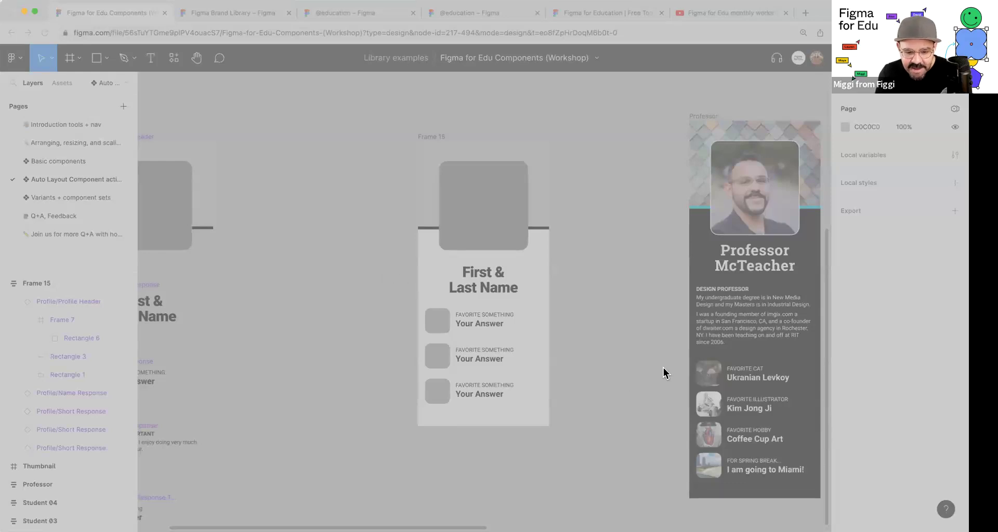
{"action": "left_click_drag", "start_coordinate": [670, 372], "coordinate": [485, 200]}
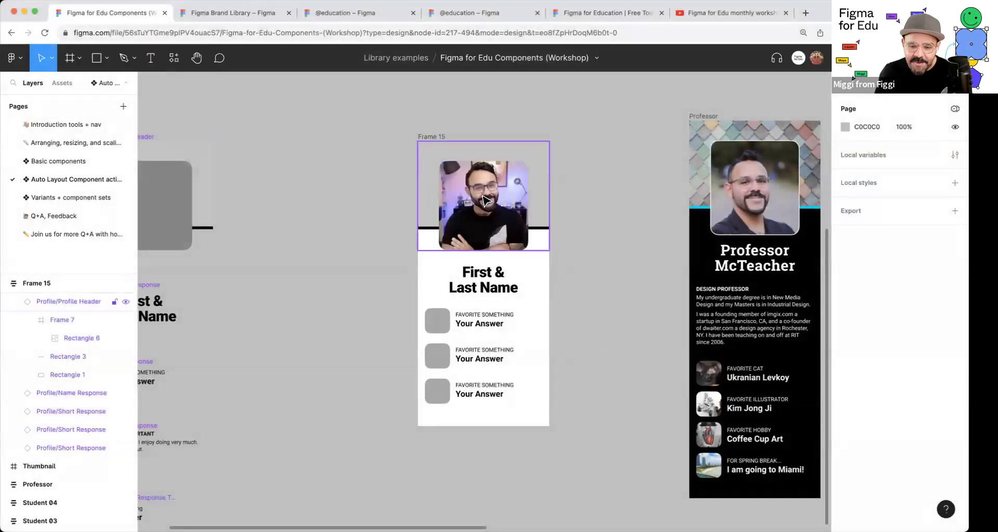
Step: Select the background rectangle of the card's Profile Header, find the Unsplash plugin and run it
{"action": "left_click", "coordinate": [467, 152]}
{"action": "left_click", "coordinate": [173, 58]}
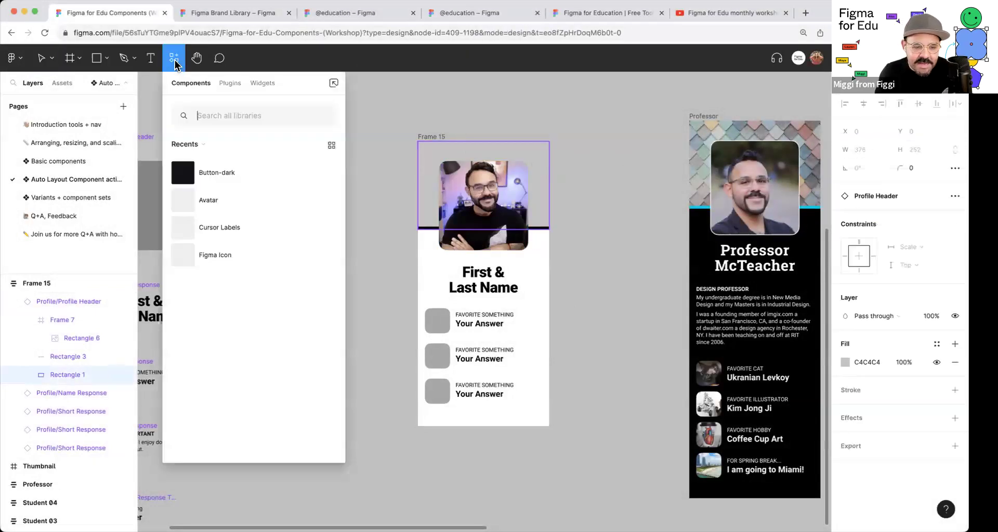
{"action": "left_click", "coordinate": [231, 83]}
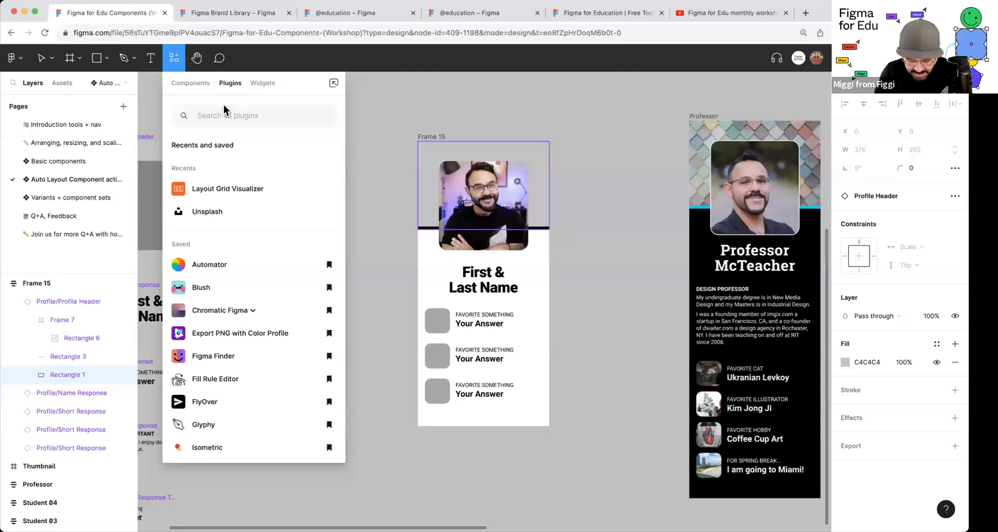
{"action": "type", "text": "unspl"}
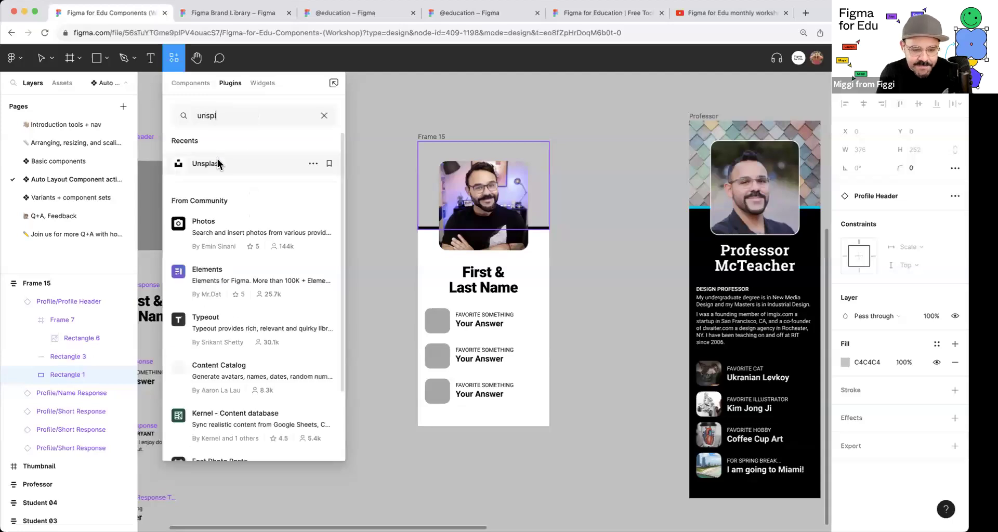
{"action": "left_click", "coordinate": [224, 163]}
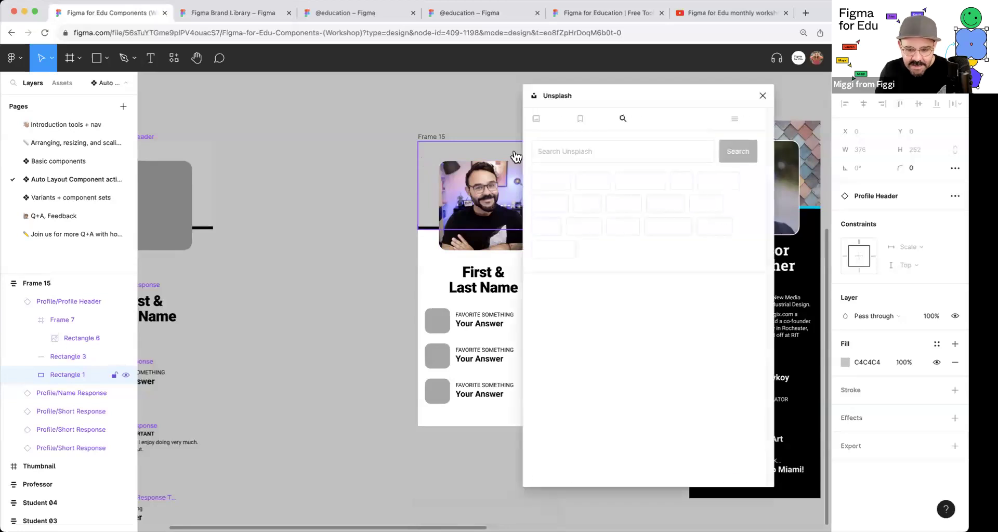
Step: Browse Unsplash's animal photos, try the deer and apply the fox photo as the header background, closing the plugin
{"action": "left_click", "coordinate": [596, 183]}
{"action": "left_click_drag", "start_coordinate": [670, 99], "coordinate": [100, 93]}
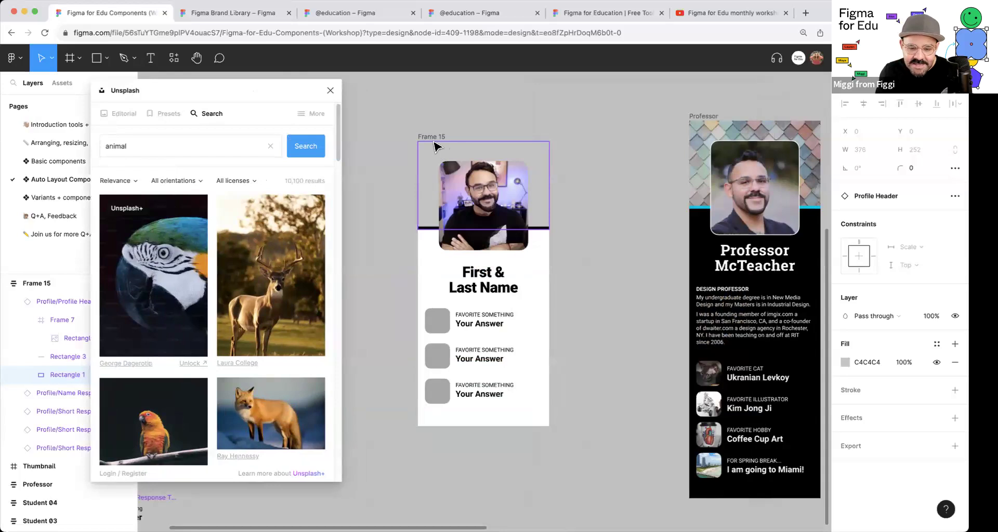
{"action": "left_click", "coordinate": [281, 249]}
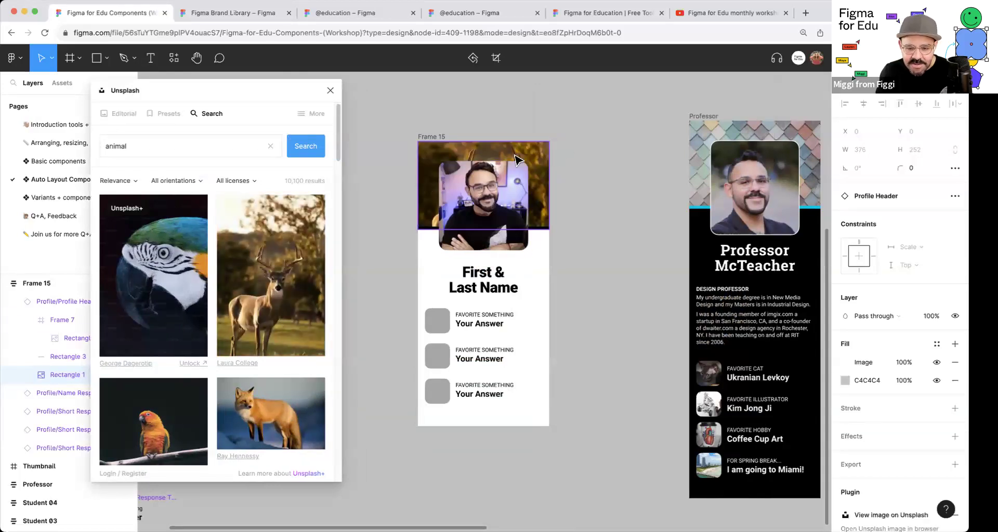
{"action": "left_click", "coordinate": [306, 424]}
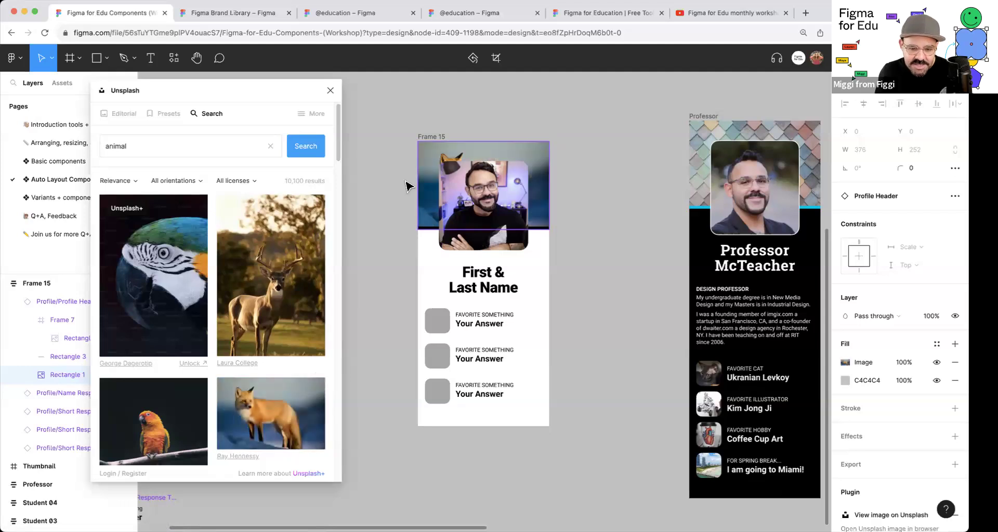
{"action": "left_click", "coordinate": [330, 90]}
Step: Replace the "First & Last Name" placeholder on the Frame 15 profile card with the presenter's name
{"action": "double_click", "coordinate": [483, 280]}
{"action": "key", "text": "Return"}
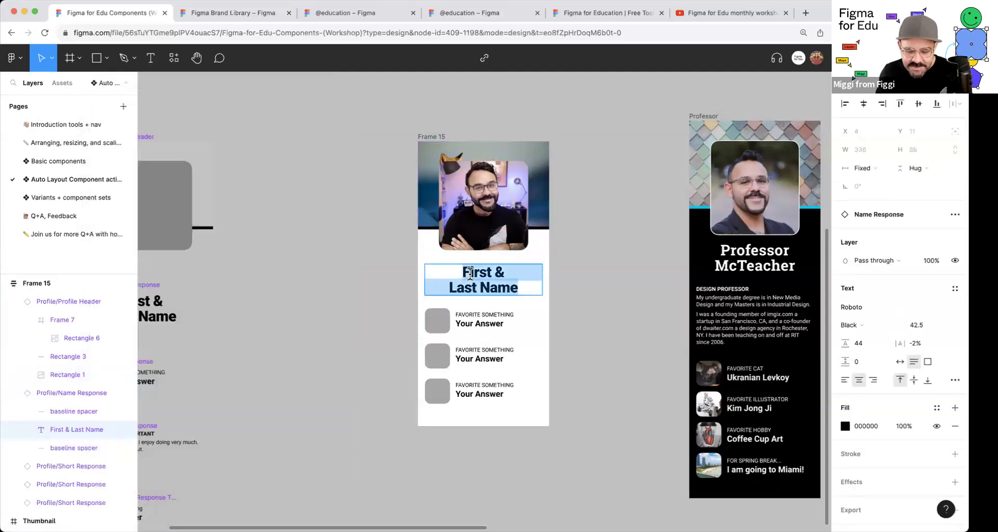
{"action": "type", "text": "Miggi from Figgi"}
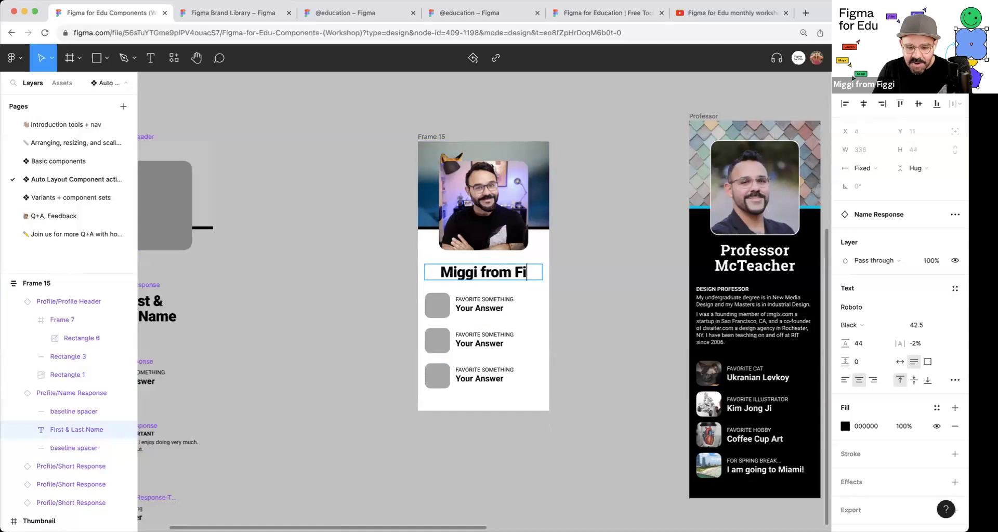
{"action": "left_click", "coordinate": [345, 299]}
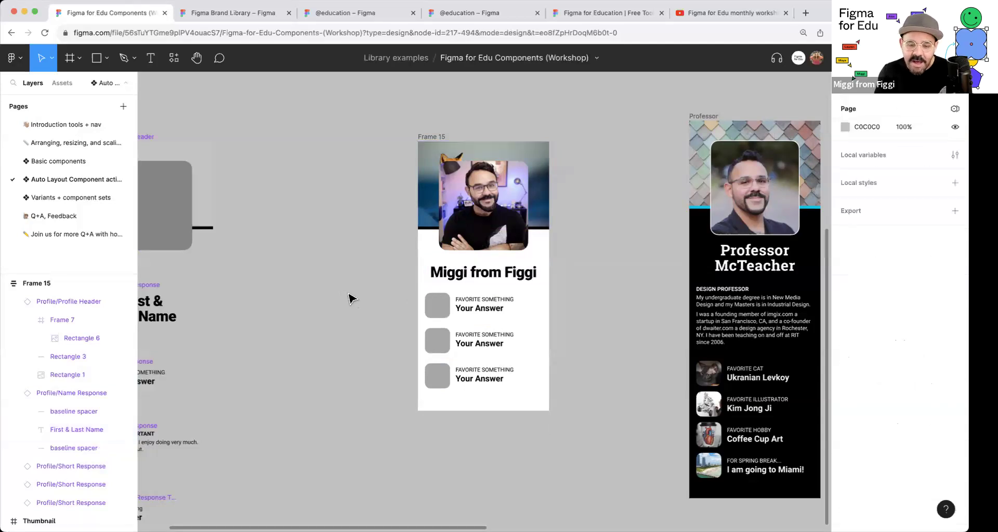
Step: Look over the example profile cards and open the "Variants + component sets" page at its Figma Assets section
{"action": "scroll", "coordinate": [351, 299], "scroll_direction": "down", "scroll_amount": 3}
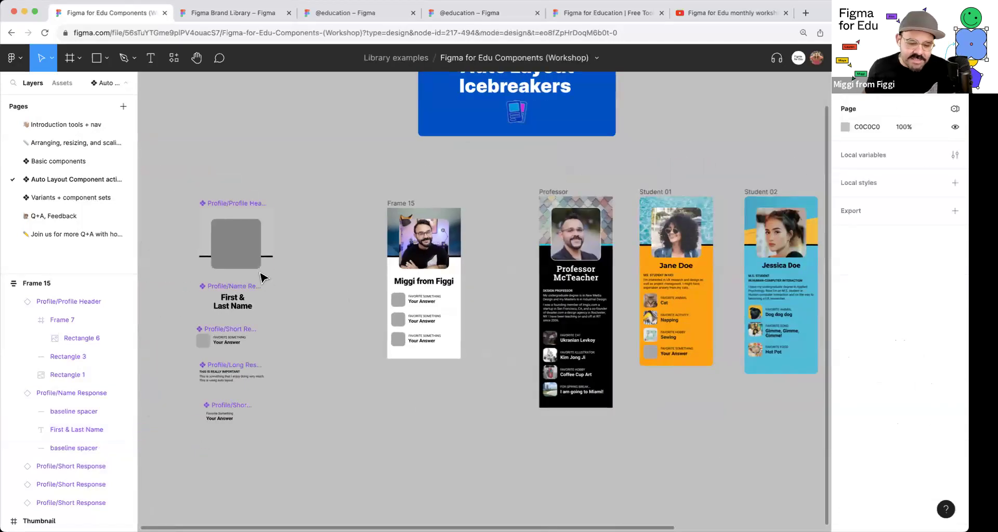
{"action": "scroll", "coordinate": [561, 231], "scroll_direction": "right", "scroll_amount": 5}
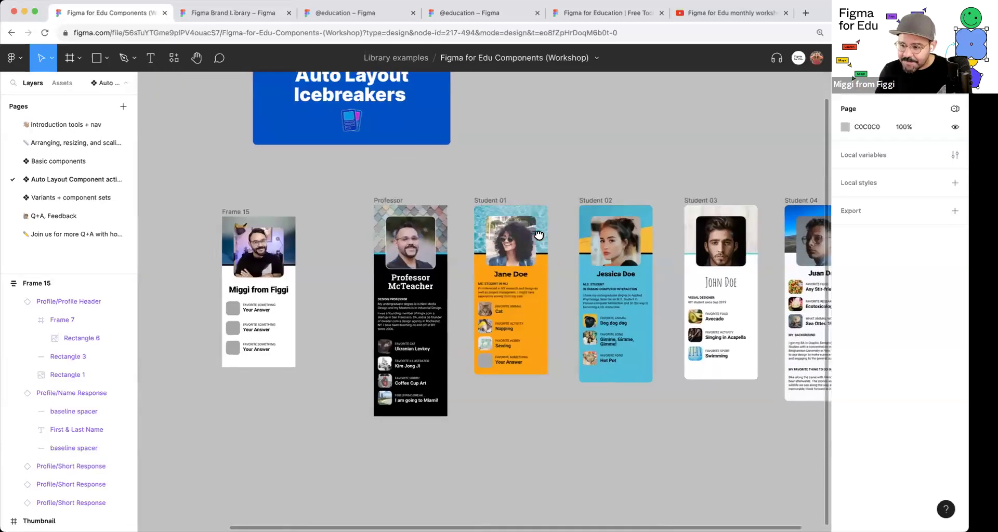
{"action": "scroll", "coordinate": [377, 260], "scroll_direction": "left", "scroll_amount": 3}
{"action": "scroll", "coordinate": [486, 213], "scroll_direction": "up", "scroll_amount": 2}
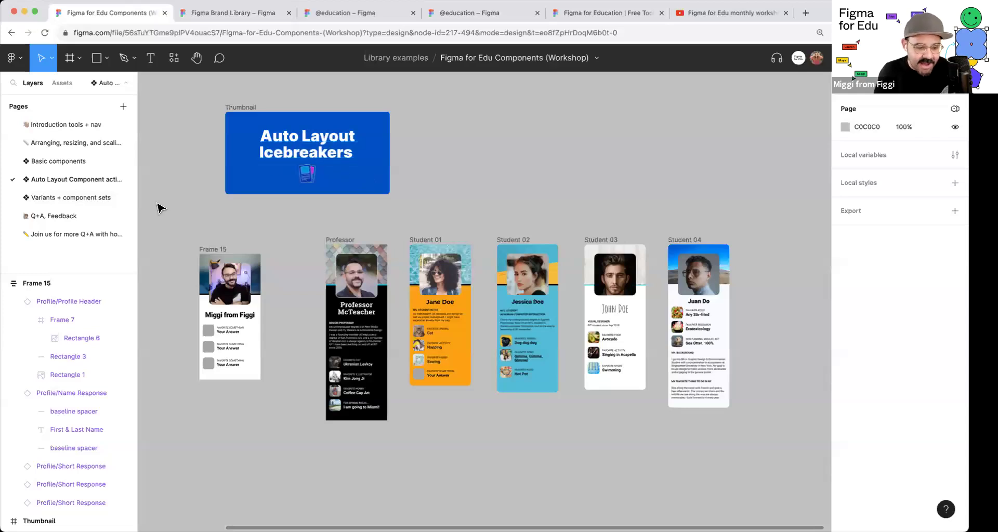
{"action": "left_click", "coordinate": [97, 198]}
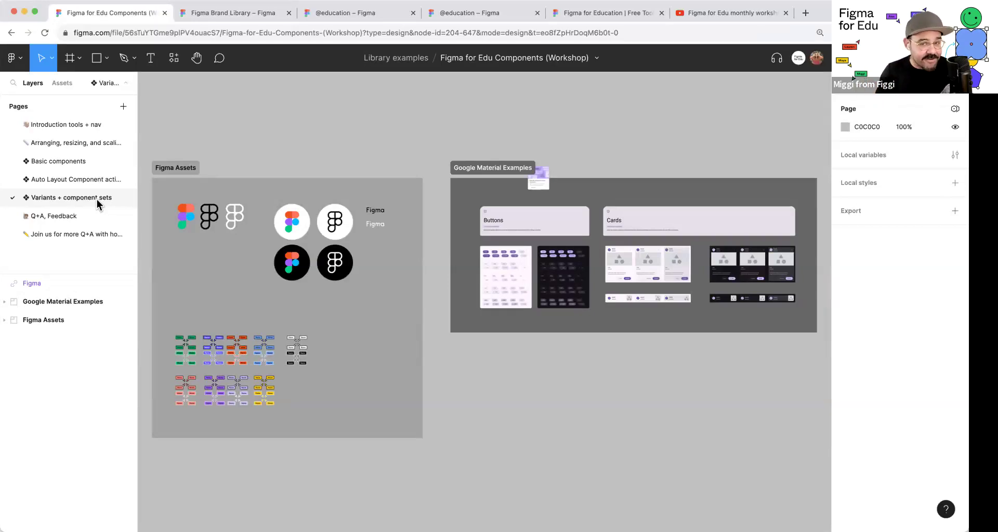
{"action": "left_click_drag", "start_coordinate": [258, 141], "coordinate": [335, 241]}
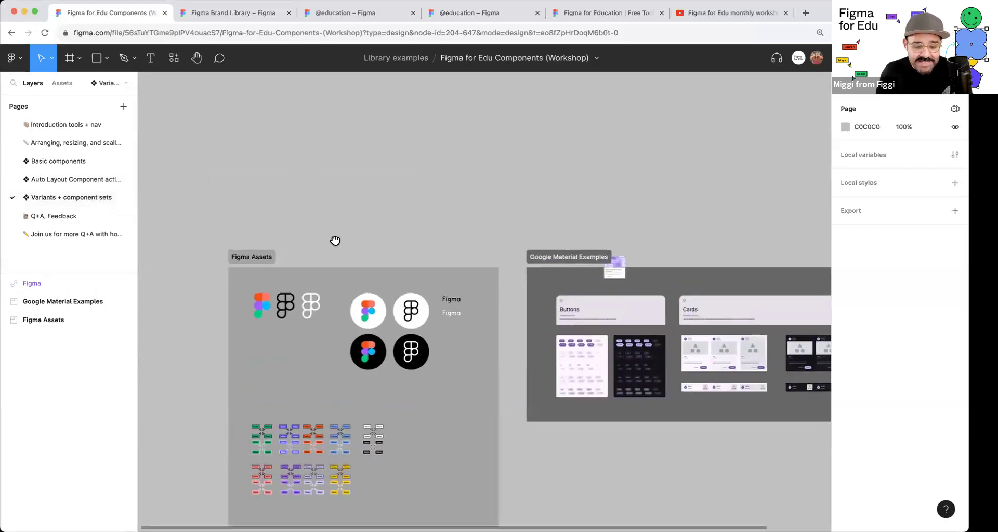
{"action": "scroll", "coordinate": [334, 240], "scroll_direction": "up", "scroll_amount": 3}
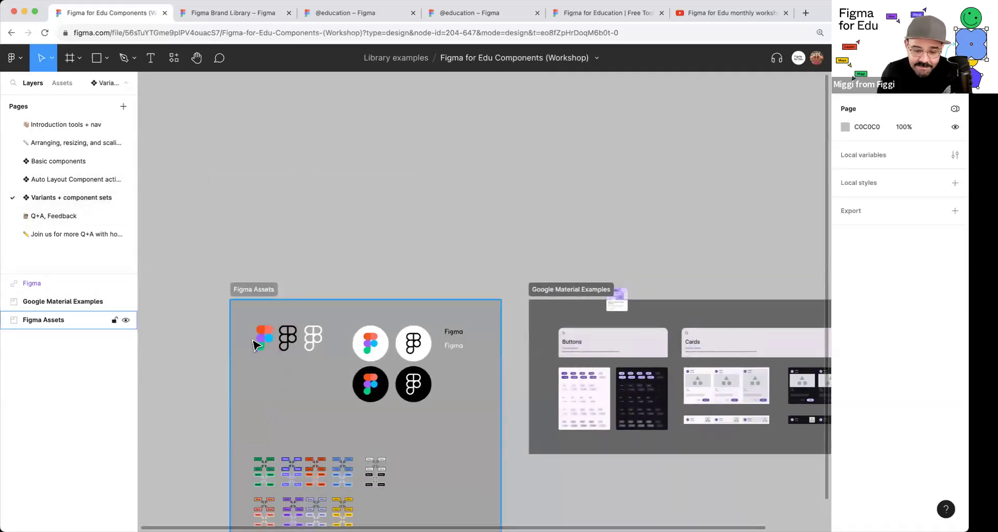
Step: Show the local component assets, collapsing the Auto Layout profile components and expanding the Variants + component sets group
{"action": "left_click", "coordinate": [63, 83]}
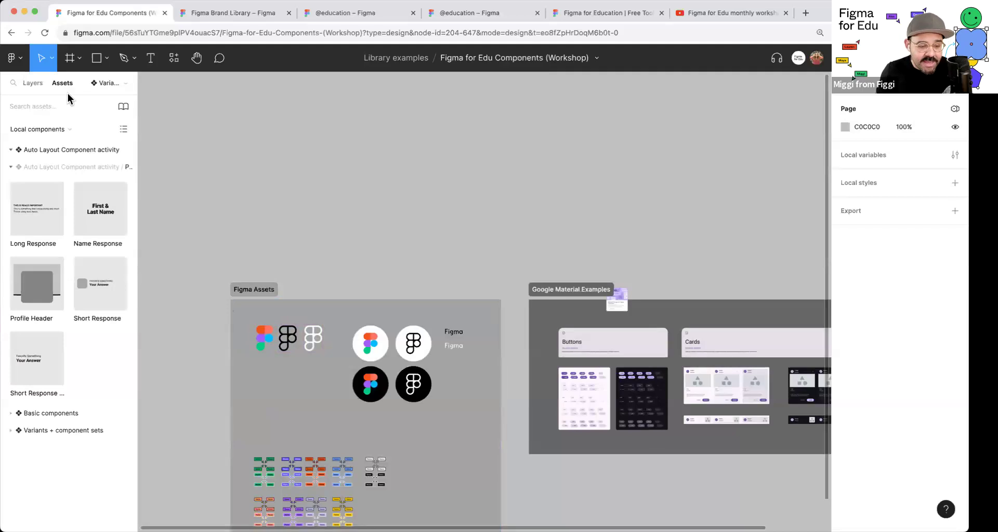
{"action": "left_click", "coordinate": [10, 167]}
{"action": "left_click", "coordinate": [10, 184]}
{"action": "left_click", "coordinate": [8, 184]}
{"action": "left_click", "coordinate": [11, 202]}
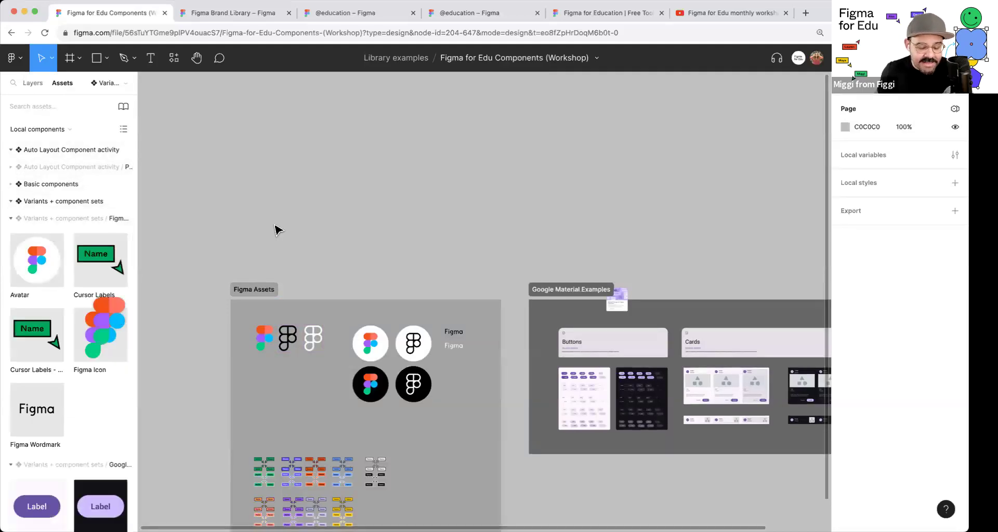
Step: Place a Figma Icon instance on the empty canvas above the Figma Assets section
{"action": "left_click_drag", "start_coordinate": [275, 230], "coordinate": [361, 156]}
{"action": "scroll", "coordinate": [394, 156], "scroll_direction": "up", "scroll_amount": 10}
{"action": "left_click_drag", "start_coordinate": [372, 251], "coordinate": [462, 268]}
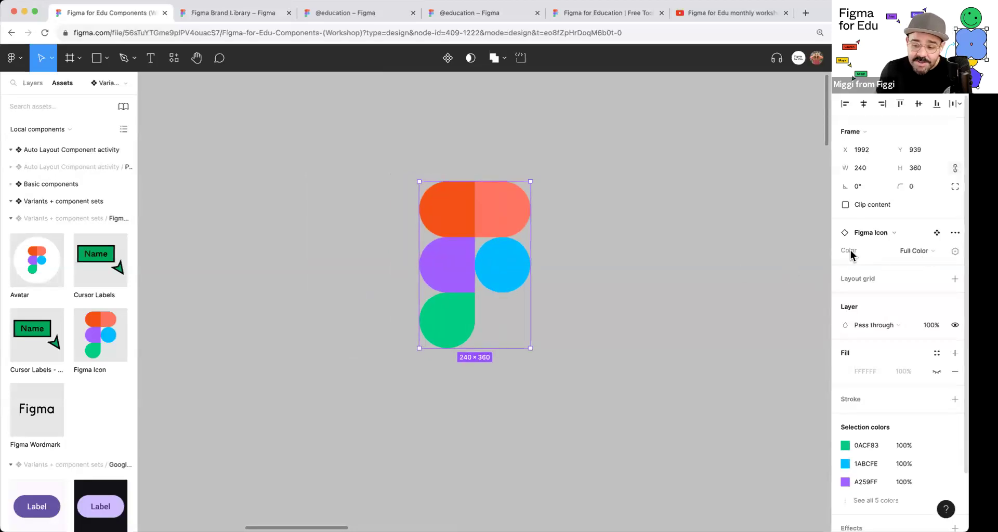
Step: Try the Figma Icon's Black and White color variants, and return it to Full Color
{"action": "left_click", "coordinate": [928, 255]}
{"action": "left_click", "coordinate": [920, 265]}
{"action": "left_click", "coordinate": [916, 270]}
{"action": "left_click", "coordinate": [916, 283]}
{"action": "left_click", "coordinate": [916, 269]}
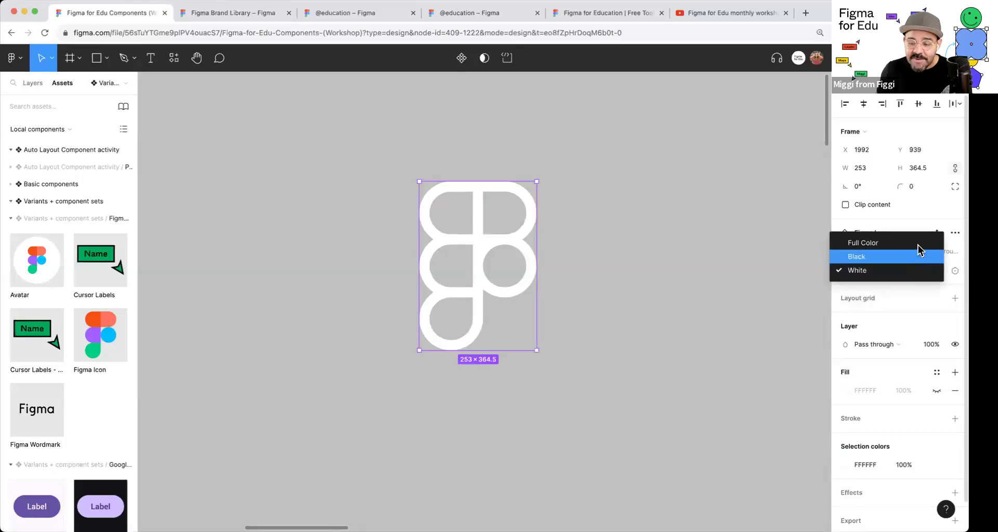
{"action": "left_click", "coordinate": [918, 250]}
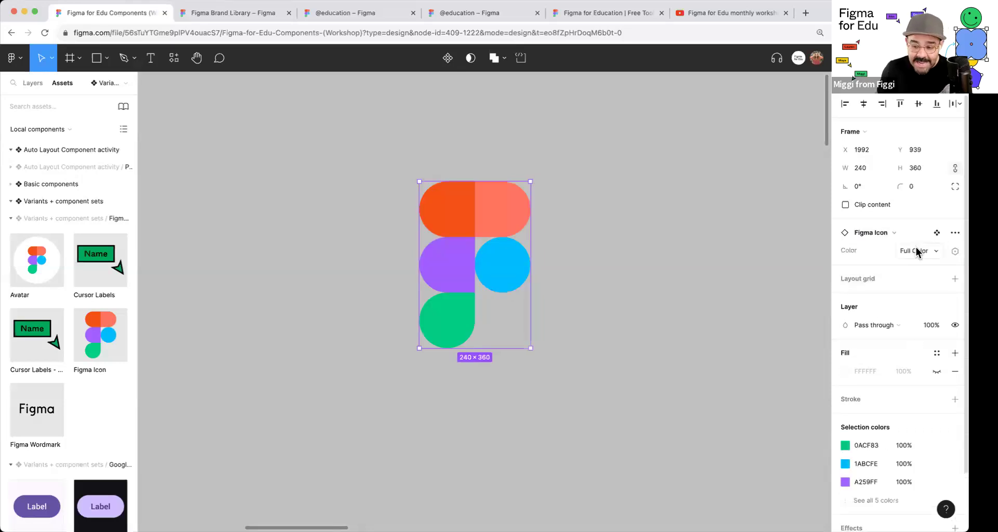
Step: Switch the Figma Icon through Black to White and open that variant's component documentation
{"action": "left_click", "coordinate": [917, 252]}
{"action": "left_click", "coordinate": [914, 265]}
{"action": "left_click", "coordinate": [914, 270]}
{"action": "left_click", "coordinate": [910, 285]}
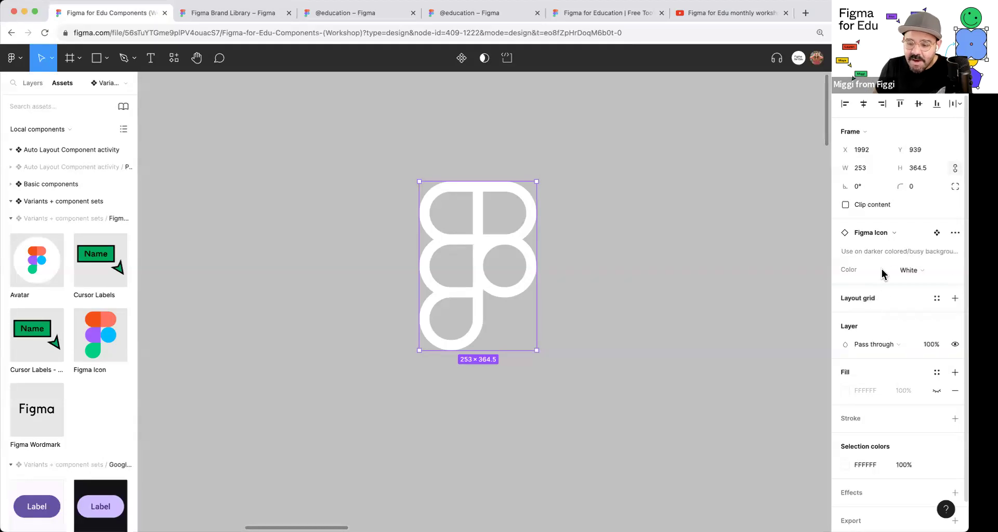
{"action": "left_click", "coordinate": [938, 253]}
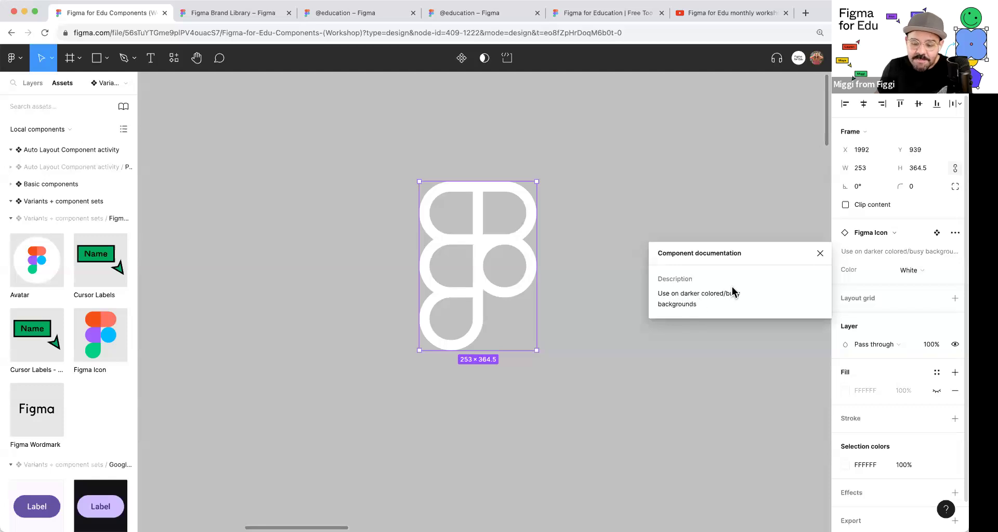
Step: Switch the Figma Icon's color variant from White to Black and back to Full Color
{"action": "left_click", "coordinate": [910, 269]}
{"action": "left_click", "coordinate": [896, 257]}
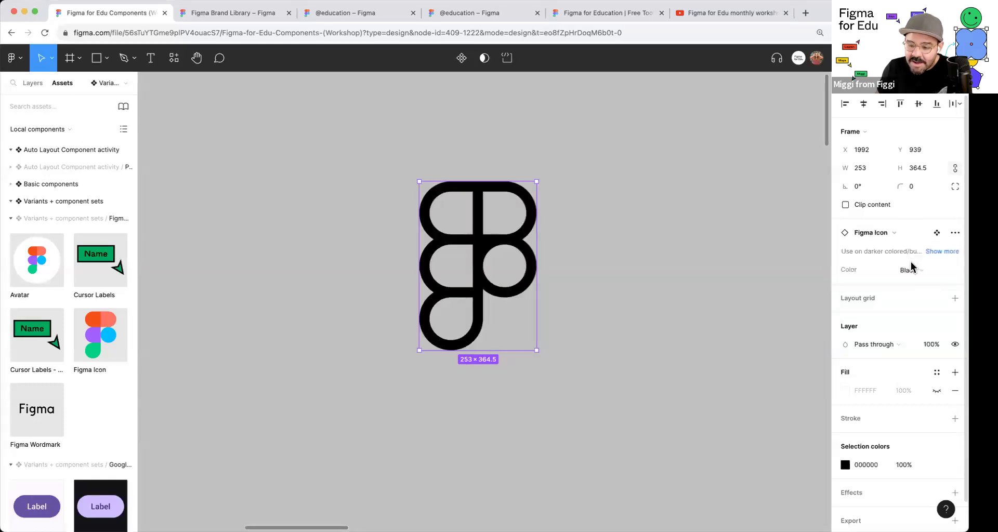
{"action": "left_click", "coordinate": [907, 269]}
{"action": "left_click", "coordinate": [908, 253]}
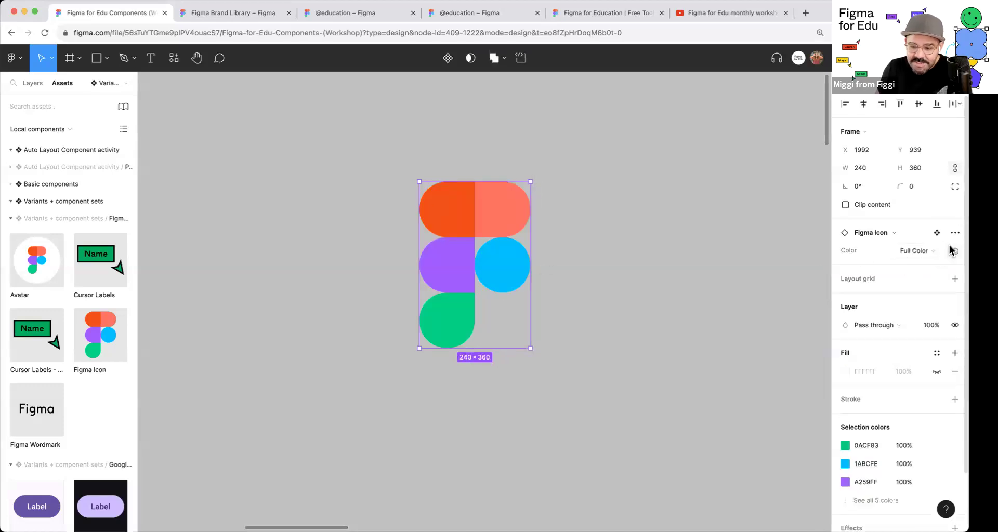
Step: Set the Figma Icon's color to Black, read its component documentation, close it and deselect the icon
{"action": "left_click", "coordinate": [922, 254]}
{"action": "left_click", "coordinate": [907, 265]}
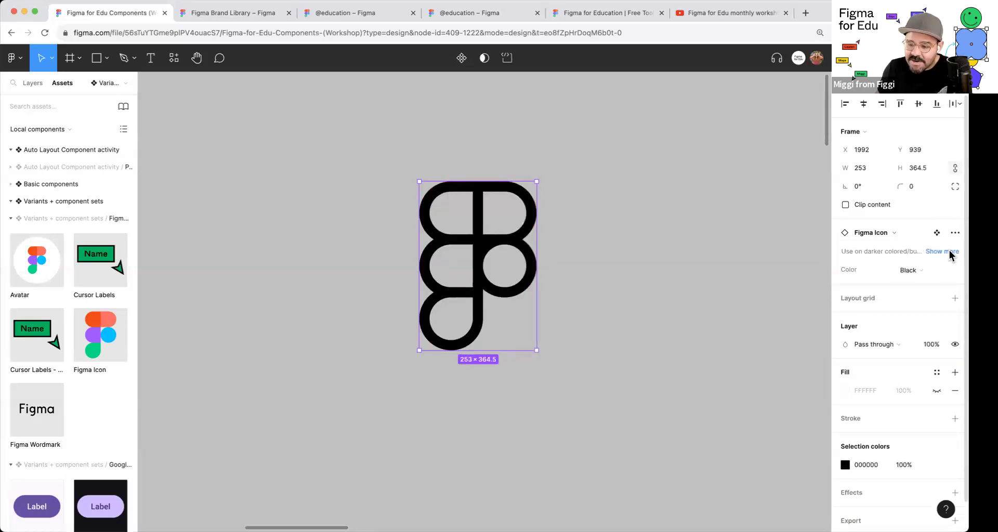
{"action": "left_click", "coordinate": [943, 251]}
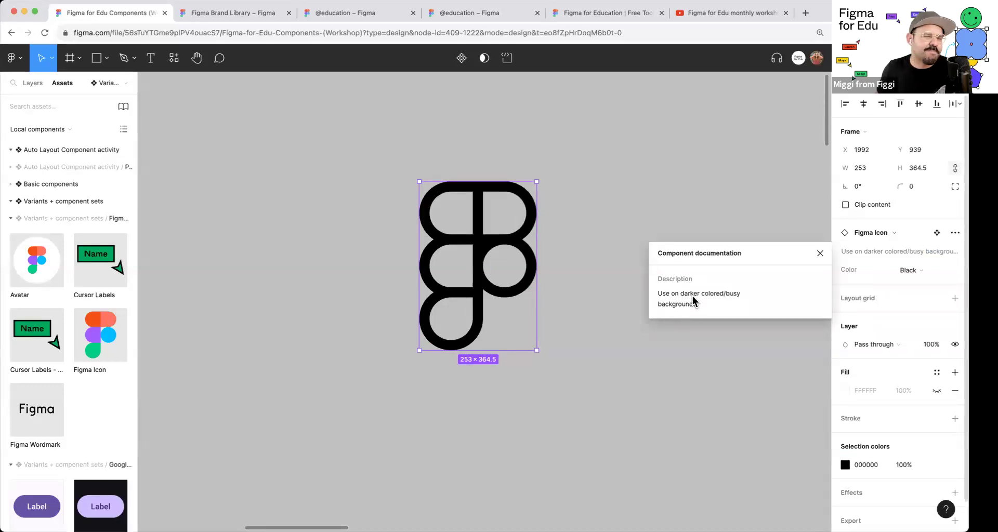
{"action": "left_click", "coordinate": [820, 253]}
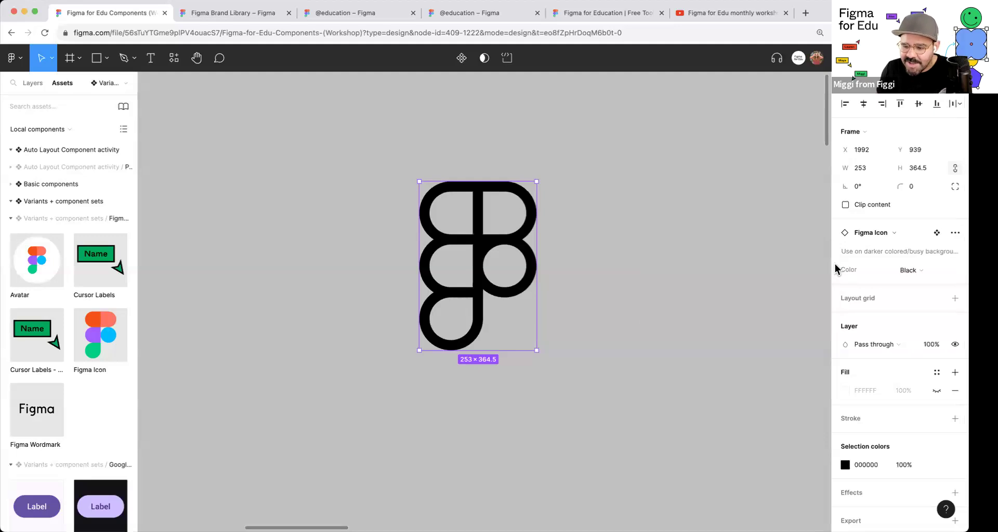
{"action": "left_click", "coordinate": [674, 290]}
Step: Place a Cursor Labels instance on the canvas beside the black Figma icon
{"action": "left_click_drag", "start_coordinate": [106, 259], "coordinate": [653, 261]}
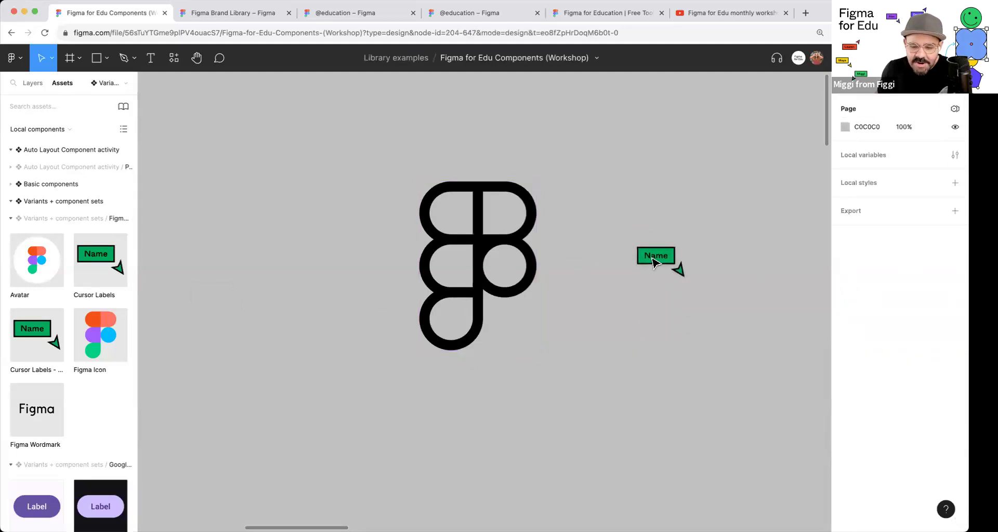
{"action": "key", "text": "shift+2"}
{"action": "key", "text": "ctrl+z"}
{"action": "key", "text": "ctrl+z"}
{"action": "key", "text": "ctrl+z"}
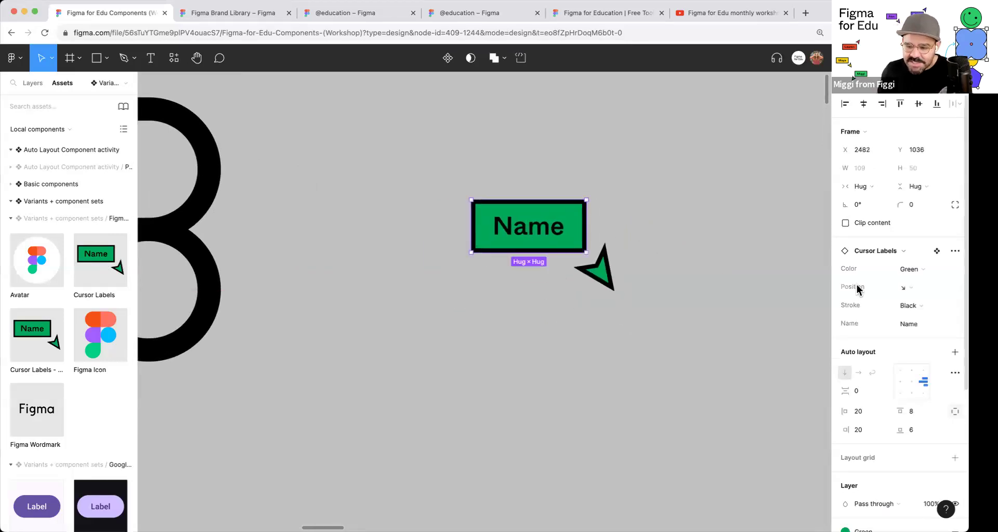
Step: Set the cursor label's color to Blue and try several pointer positions, ending with the up-right arrow
{"action": "left_click", "coordinate": [914, 270]}
{"action": "left_click", "coordinate": [913, 284]}
{"action": "left_click", "coordinate": [913, 288]}
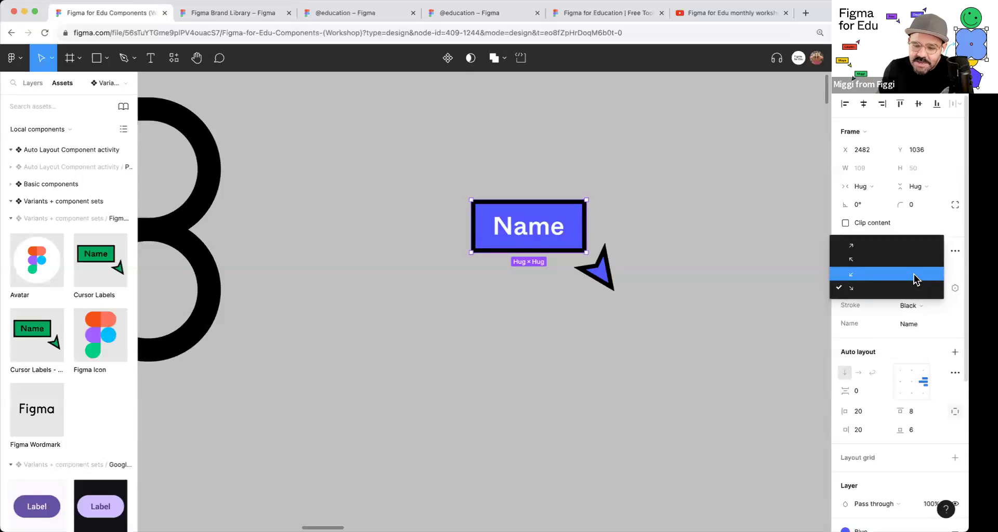
{"action": "left_click", "coordinate": [915, 279]}
{"action": "left_click", "coordinate": [907, 286]}
{"action": "left_click", "coordinate": [910, 276]}
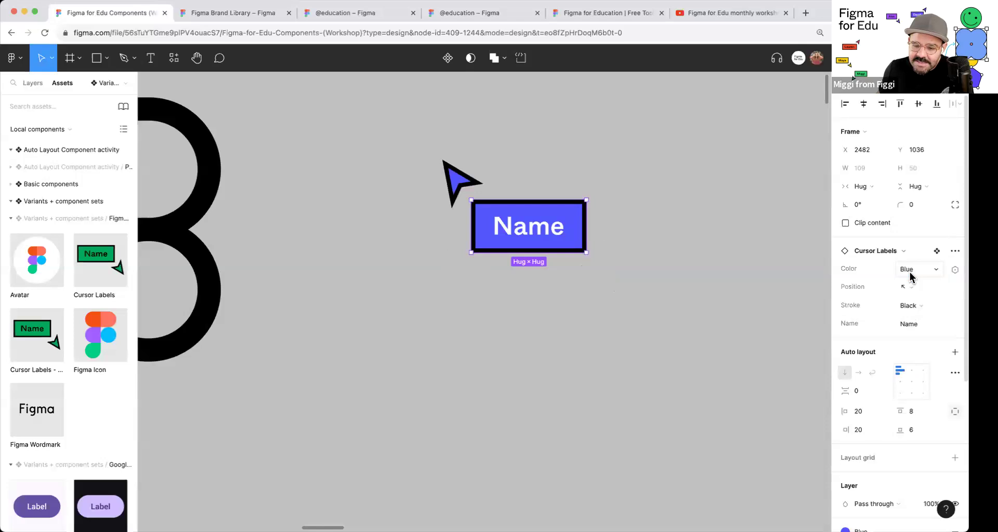
{"action": "left_click", "coordinate": [908, 287]}
{"action": "left_click", "coordinate": [914, 276]}
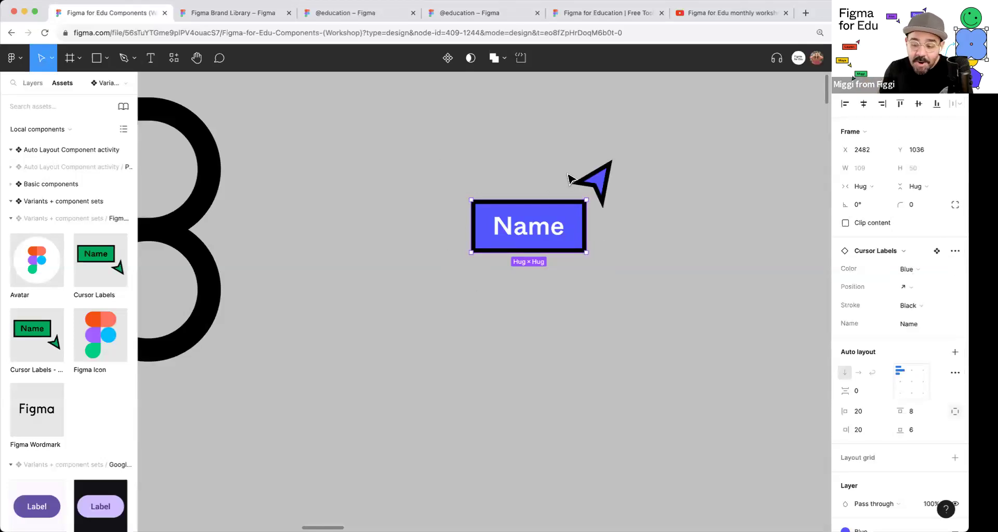
Step: Set the blue cursor label's stroke to White and enter the presenter's first name as its Name
{"action": "left_click", "coordinate": [904, 307]}
{"action": "left_click", "coordinate": [887, 322]}
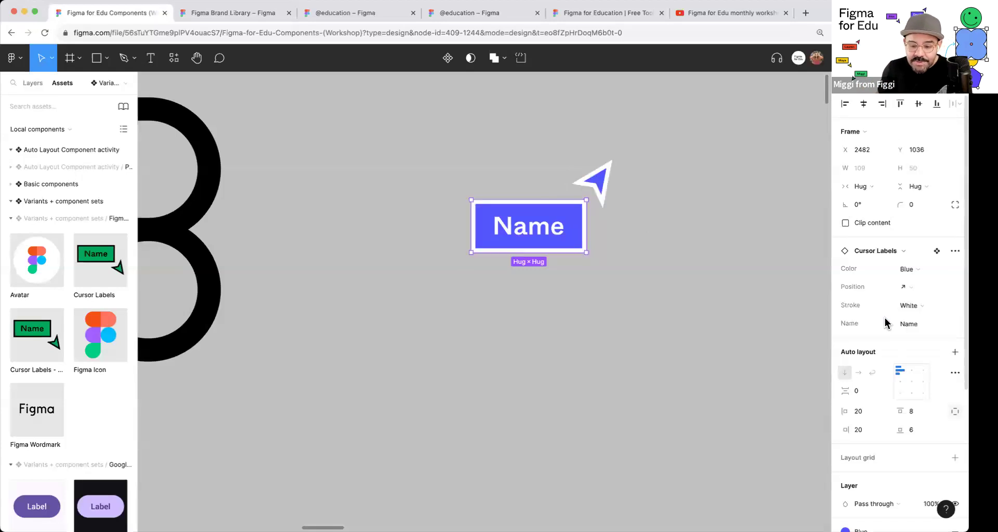
{"action": "left_click", "coordinate": [905, 324]}
{"action": "type", "text": "Miggi"}
{"action": "left_click", "coordinate": [601, 256]}
Step: Duplicate the cursor label diagonally below the original, and set the copy's color to Yellow and stroke to Black
{"action": "left_click_drag", "start_coordinate": [571, 227], "coordinate": [671, 312]}
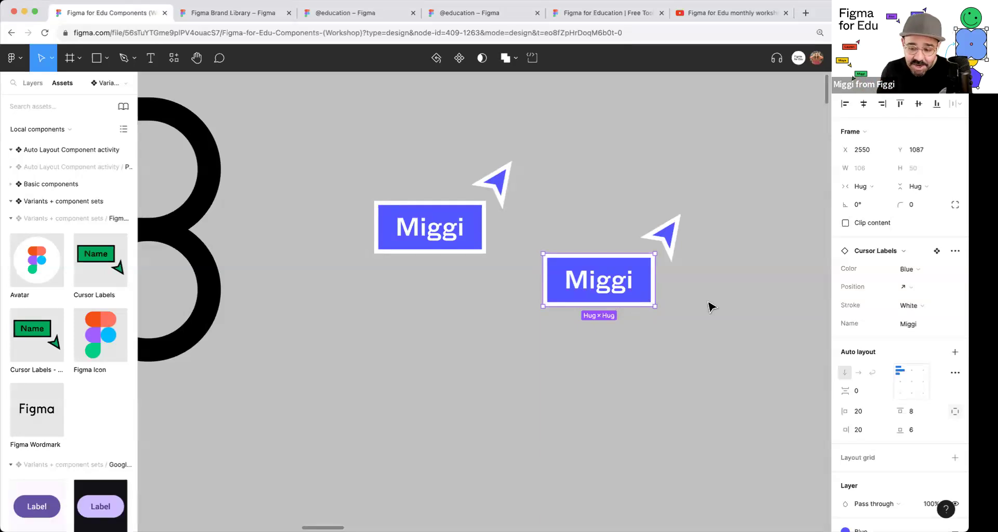
{"action": "left_click", "coordinate": [923, 270]}
{"action": "left_click", "coordinate": [919, 283]}
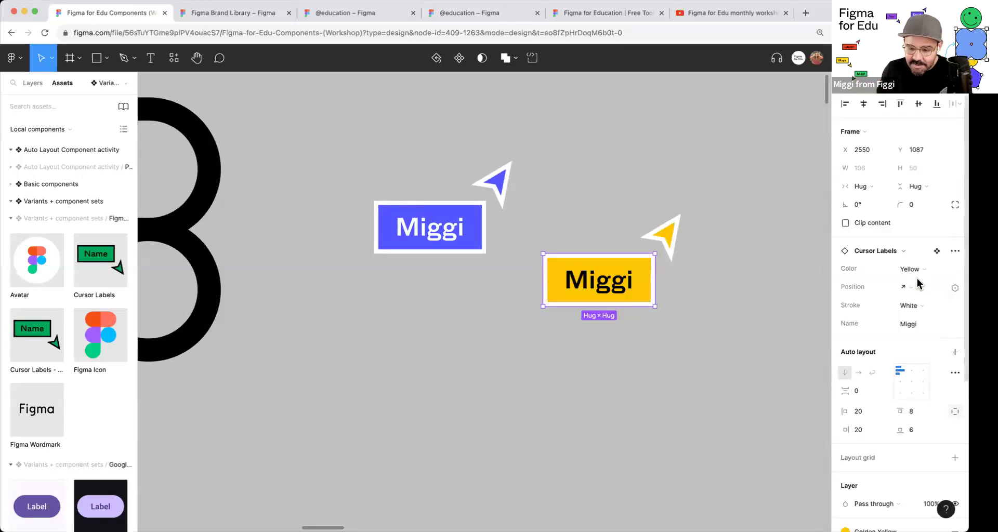
{"action": "left_click", "coordinate": [915, 302]}
{"action": "left_click", "coordinate": [910, 292]}
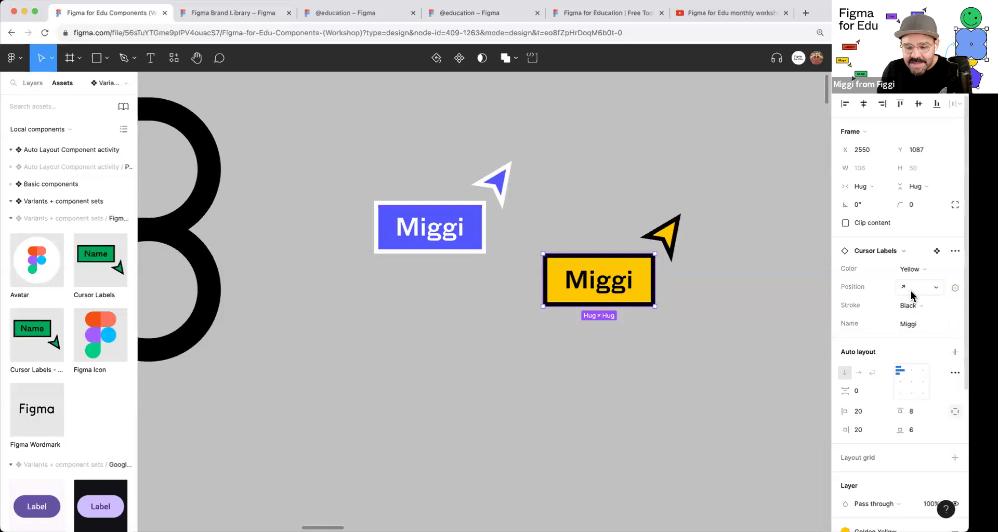
Step: Change the yellow cursor label's Name to a different first name
{"action": "left_click", "coordinate": [916, 326]}
{"action": "type", "text": "A"}
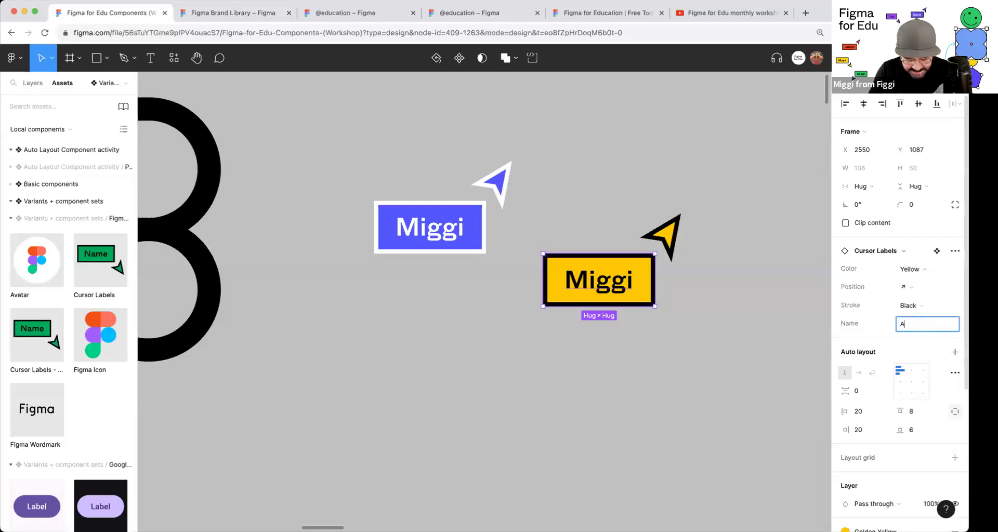
{"action": "type", "text": "lex"}
{"action": "key", "text": "Return"}
Step: Move the yellow cursor label above and to the right of the blue one, with its pointer position set down-left
{"action": "left_click", "coordinate": [910, 289]}
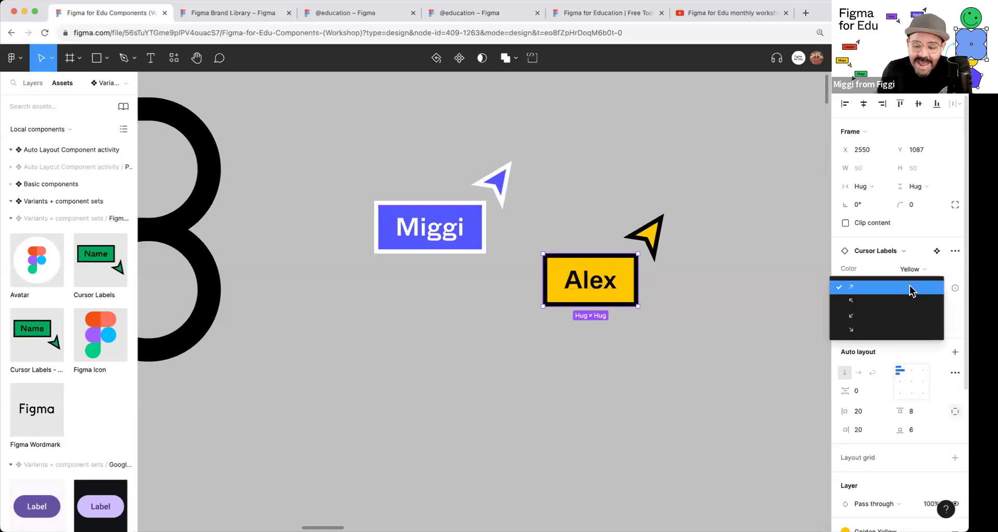
{"action": "left_click", "coordinate": [907, 303]}
{"action": "left_click_drag", "start_coordinate": [594, 281], "coordinate": [640, 139]}
{"action": "left_click", "coordinate": [903, 286]}
{"action": "left_click", "coordinate": [891, 306]}
{"action": "left_click", "coordinate": [622, 271]}
Step: Examine the color, pointer and stroke variants in the "Cursor Labels - original" component set of the Figma Assets section
{"action": "scroll", "coordinate": [622, 272], "scroll_direction": "down", "scroll_amount": 5}
{"action": "scroll", "coordinate": [622, 279], "scroll_direction": "down", "scroll_amount": 3}
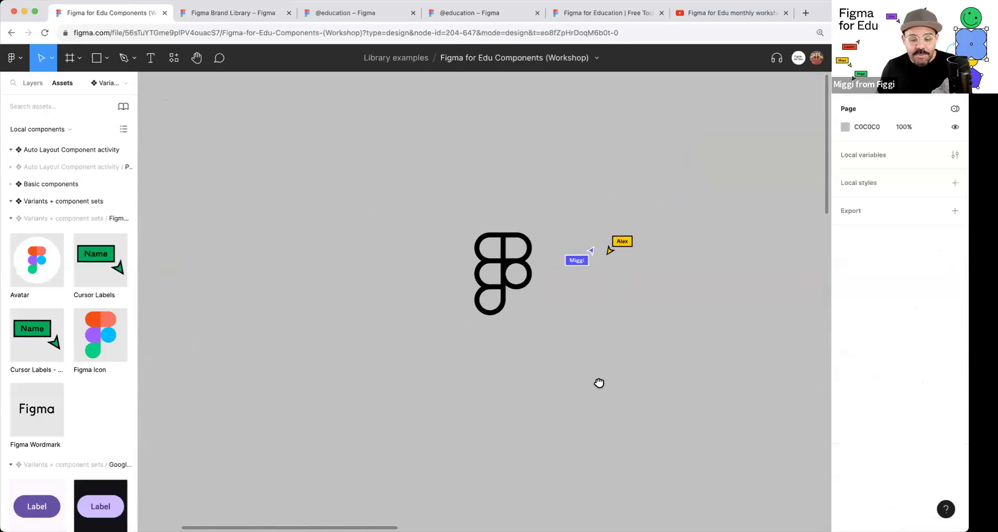
{"action": "scroll", "coordinate": [597, 383], "scroll_direction": "down", "scroll_amount": 5}
{"action": "scroll", "coordinate": [593, 125], "scroll_direction": "down", "scroll_amount": 3}
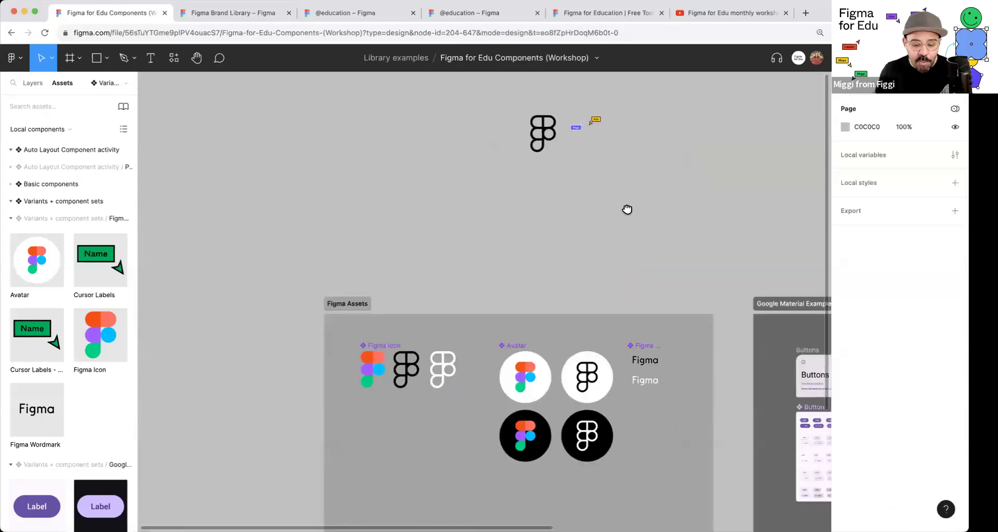
{"action": "scroll", "coordinate": [597, 270], "scroll_direction": "down", "scroll_amount": 10}
{"action": "scroll", "coordinate": [364, 254], "scroll_direction": "up", "scroll_amount": 8}
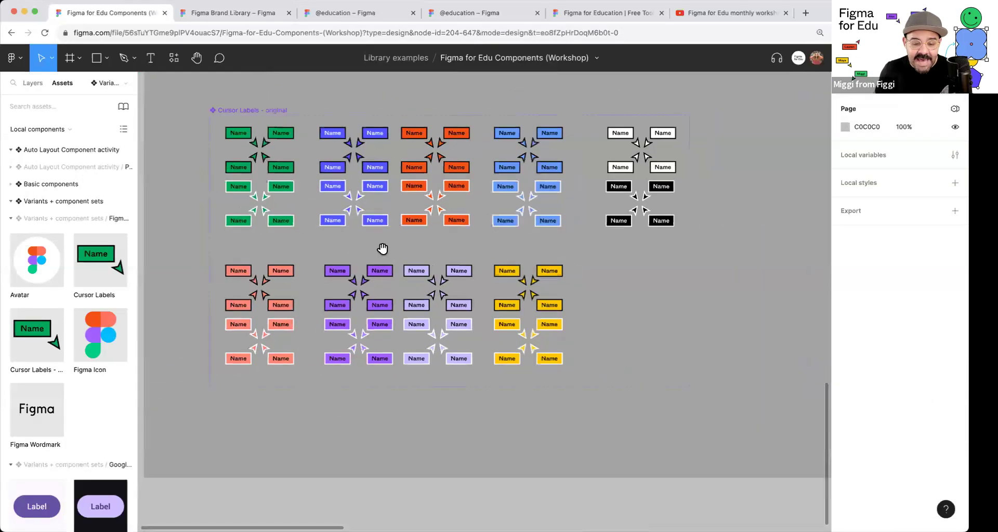
Step: Select the whole "Cursor Labels - original" component set to review its Color, Position, Stroke and Name properties
{"action": "scroll", "coordinate": [382, 249], "scroll_direction": "down", "scroll_amount": 3}
{"action": "left_click", "coordinate": [301, 180]}
{"action": "scroll", "coordinate": [304, 184], "scroll_direction": "up", "scroll_amount": 3}
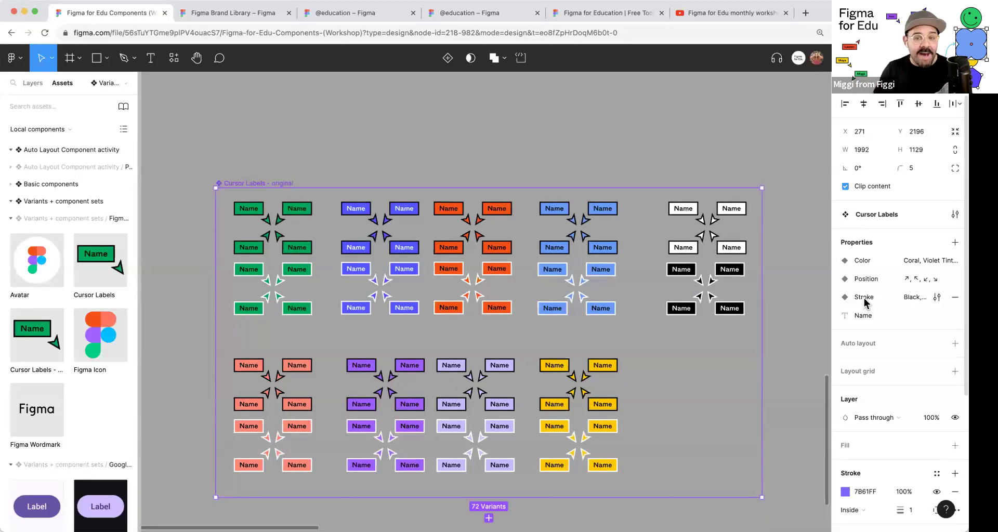
{"action": "left_click", "coordinate": [666, 154]}
{"action": "scroll", "coordinate": [666, 154], "scroll_direction": "down", "scroll_amount": 2}
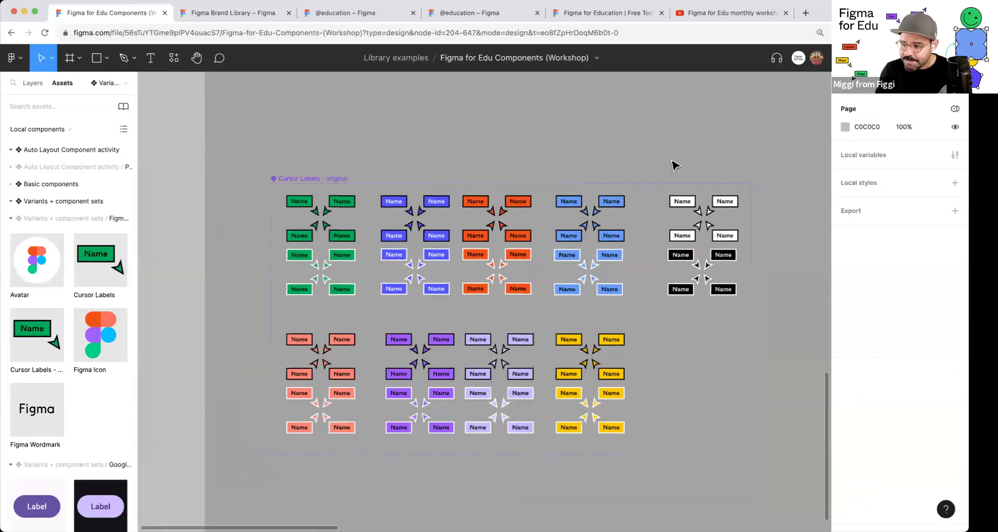
Step: Examine the Button, Button-dark and card component sets in the Google Material Examples section
{"action": "scroll", "coordinate": [591, 207], "scroll_direction": "right", "scroll_amount": 10}
{"action": "scroll", "coordinate": [459, 191], "scroll_direction": "right", "scroll_amount": 10}
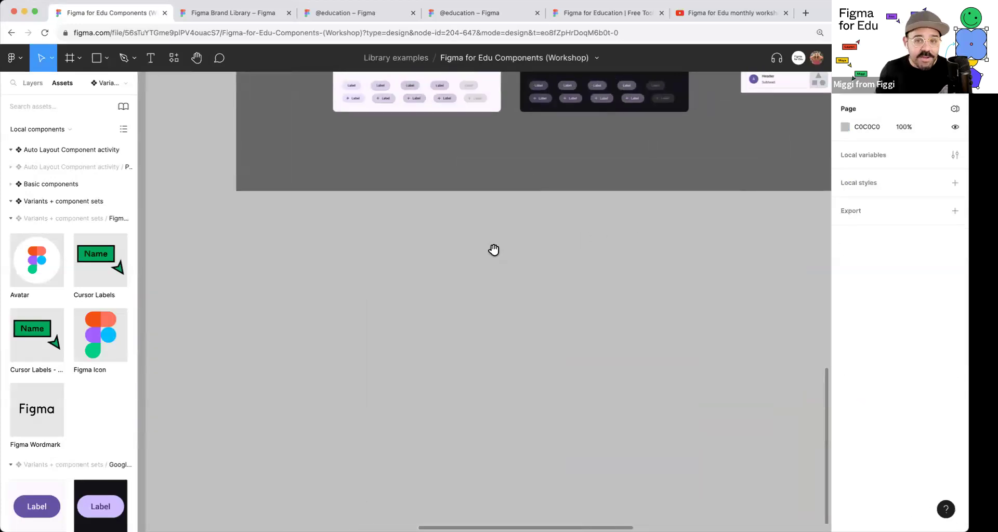
{"action": "scroll", "coordinate": [492, 249], "scroll_direction": "up", "scroll_amount": 5}
{"action": "scroll", "coordinate": [447, 250], "scroll_direction": "up", "scroll_amount": 10}
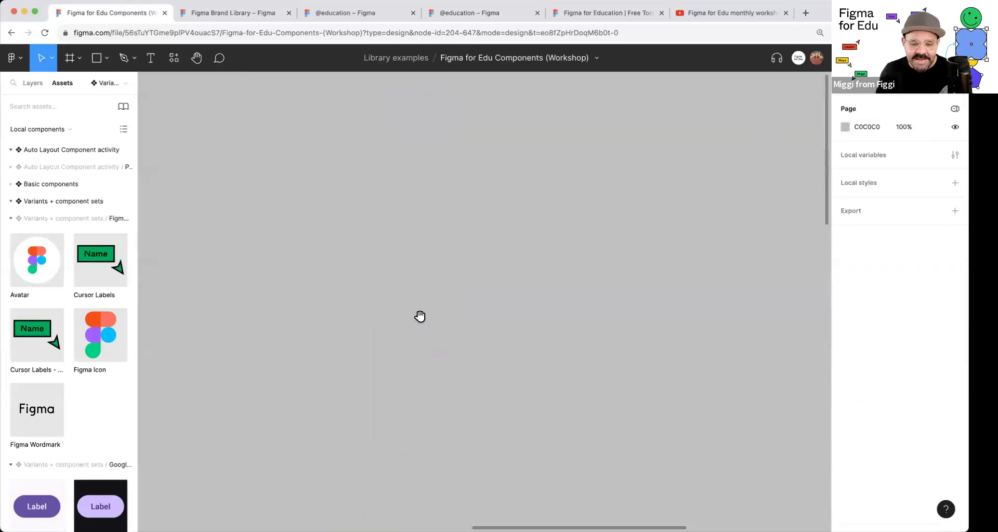
{"action": "scroll", "coordinate": [421, 317], "scroll_direction": "down", "scroll_amount": 12}
{"action": "scroll", "coordinate": [521, 256], "scroll_direction": "down", "scroll_amount": 10}
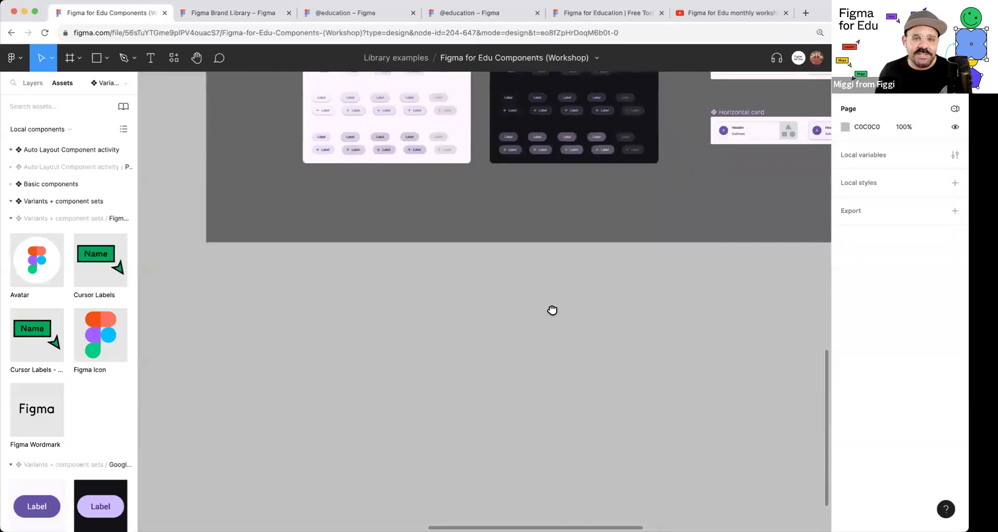
{"action": "scroll", "coordinate": [559, 187], "scroll_direction": "up", "scroll_amount": 6}
{"action": "scroll", "coordinate": [545, 358], "scroll_direction": "up", "scroll_amount": 5}
{"action": "scroll", "coordinate": [612, 318], "scroll_direction": "down", "scroll_amount": 3}
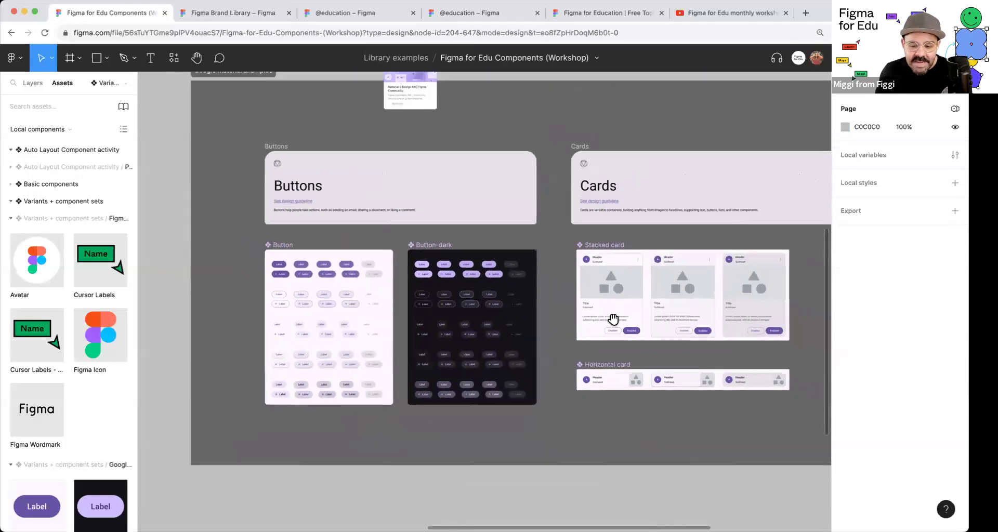
{"action": "scroll", "coordinate": [463, 334], "scroll_direction": "up", "scroll_amount": 2}
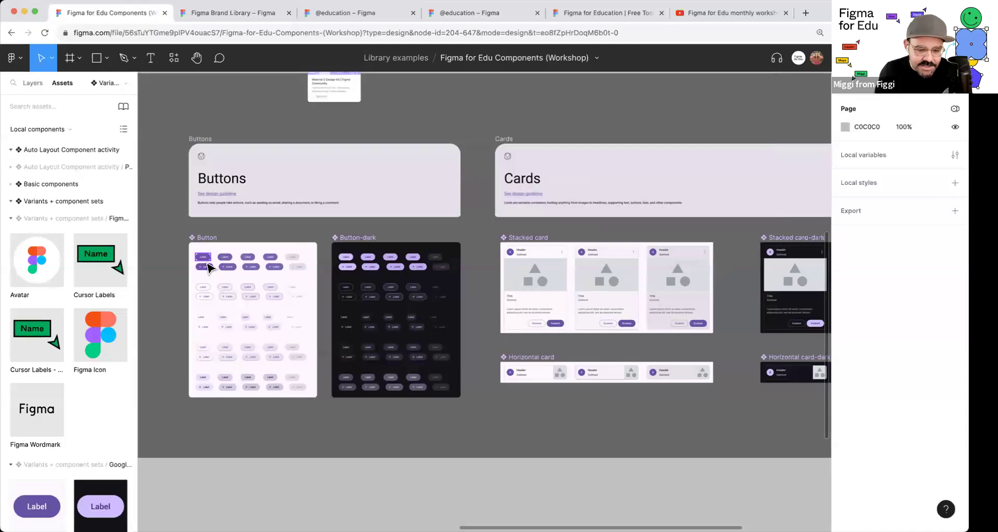
{"action": "scroll", "coordinate": [207, 265], "scroll_direction": "up", "scroll_amount": 3}
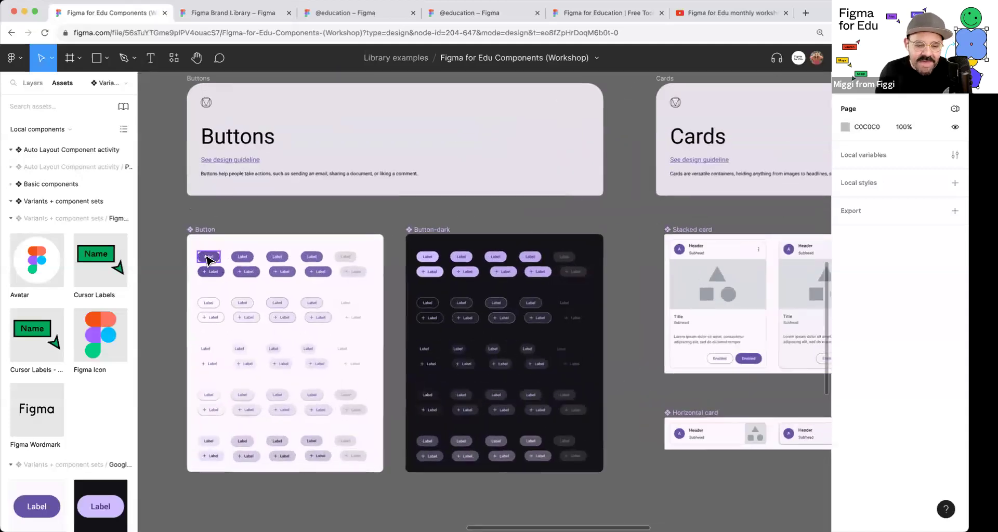
Step: Place an instance of the filled, enabled Button variant on the empty canvas below the Google Material section
{"action": "scroll", "coordinate": [210, 260], "scroll_direction": "down", "scroll_amount": 2}
{"action": "scroll", "coordinate": [337, 245], "scroll_direction": "down", "scroll_amount": 3}
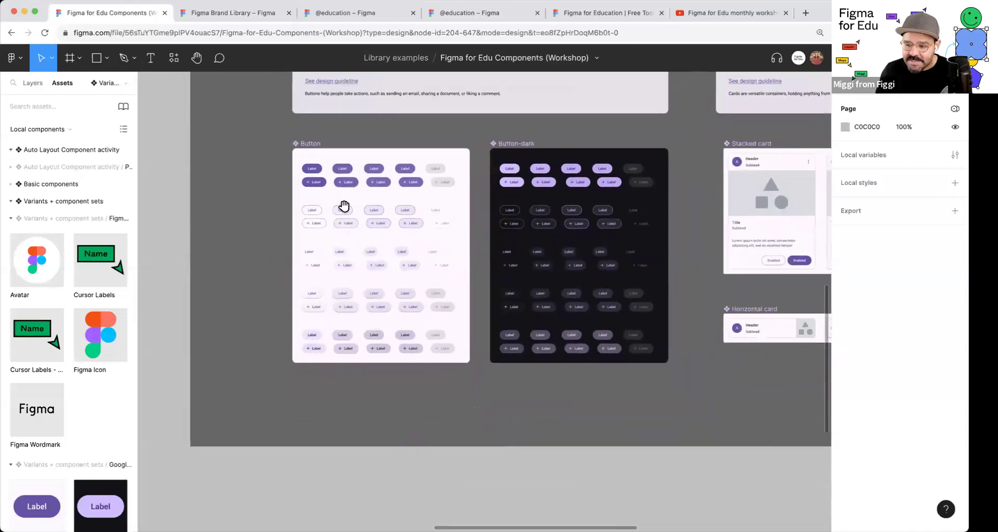
{"action": "left_click_drag", "start_coordinate": [318, 173], "coordinate": [414, 491]}
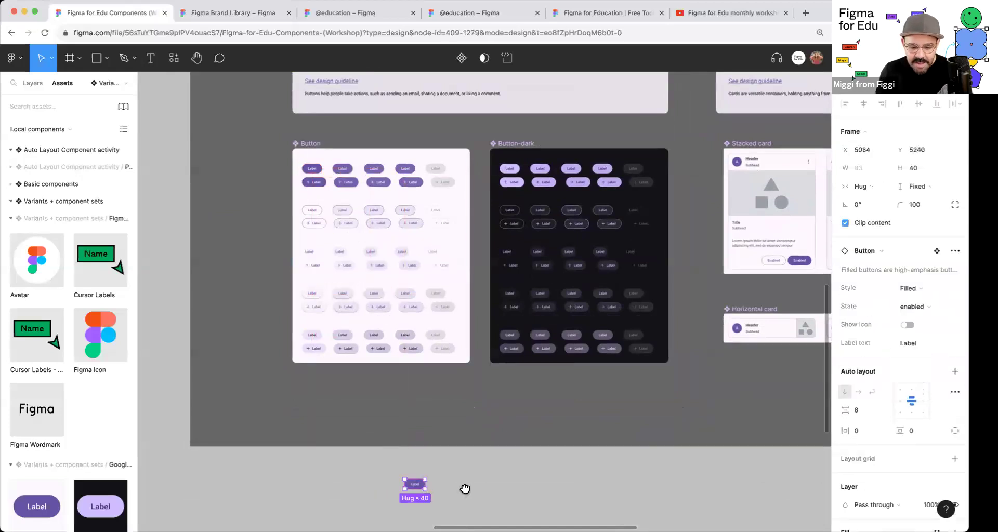
{"action": "scroll", "coordinate": [463, 488], "scroll_direction": "up", "scroll_amount": 5}
{"action": "left_click_drag", "start_coordinate": [410, 289], "coordinate": [454, 282]}
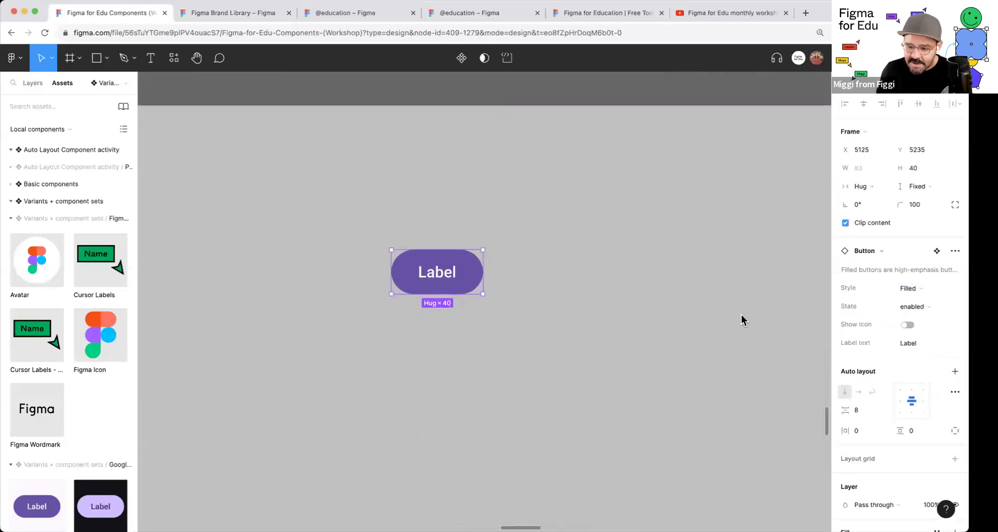
Step: Set the button instance's Style to Outlined and its State to focused
{"action": "left_click", "coordinate": [910, 288]}
{"action": "left_click", "coordinate": [907, 302]}
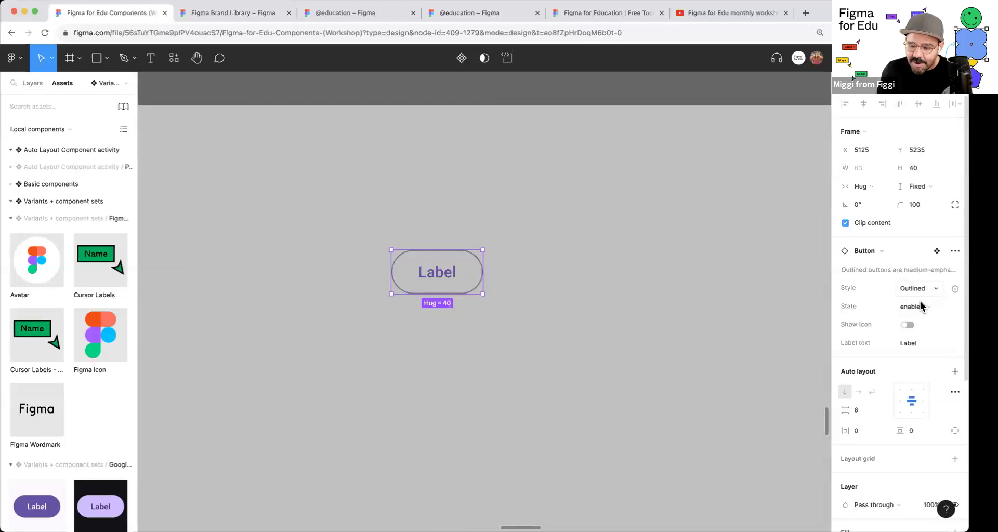
{"action": "left_click", "coordinate": [921, 307]}
{"action": "left_click", "coordinate": [888, 336]}
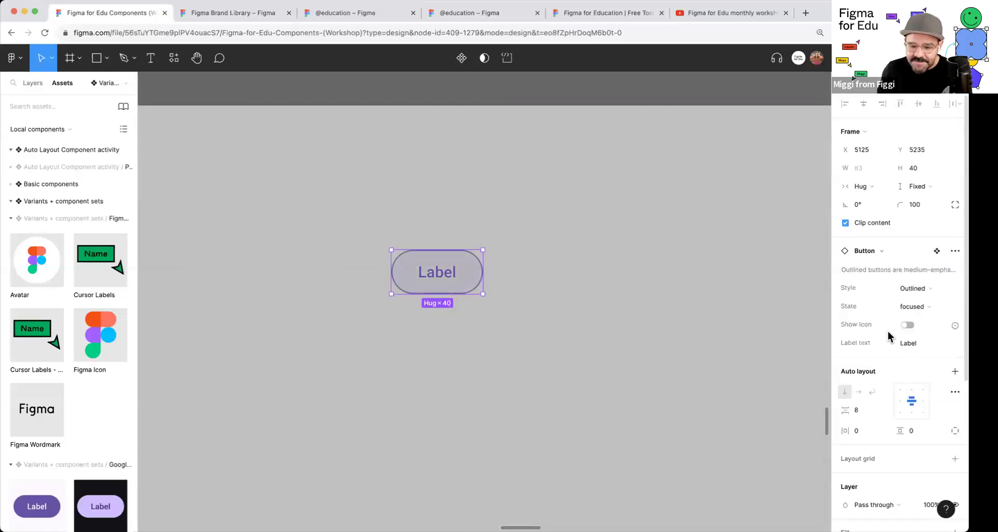
Step: Toggle the button instance's Show Icon property repeatedly and leave it turned on
{"action": "left_click", "coordinate": [907, 325]}
{"action": "left_click", "coordinate": [907, 326]}
{"action": "left_click", "coordinate": [907, 325]}
{"action": "left_click", "coordinate": [907, 325]}
{"action": "left_click", "coordinate": [907, 325]}
{"action": "left_click", "coordinate": [907, 326]}
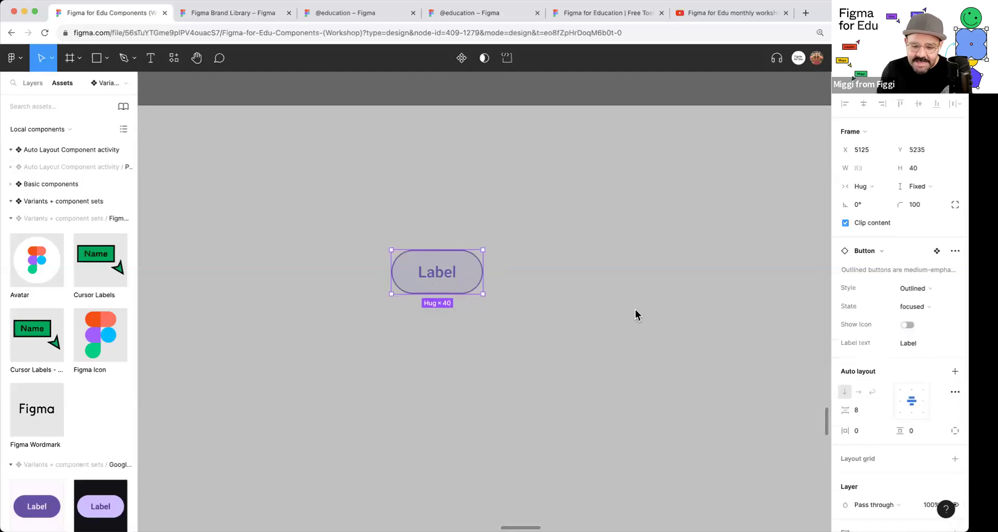
{"action": "left_click", "coordinate": [906, 325]}
{"action": "left_click", "coordinate": [590, 296]}
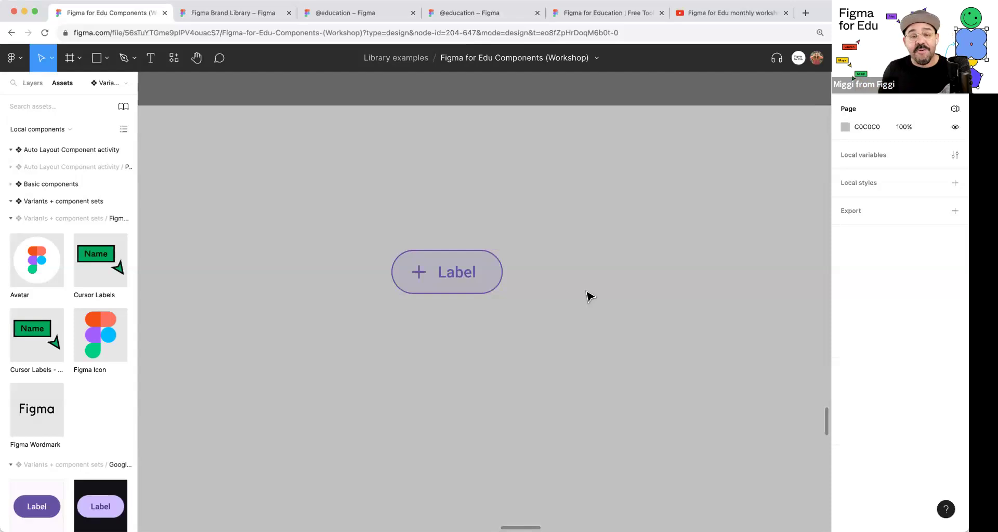
Step: Add a second Button instance from the local components just below the outlined one
{"action": "left_click", "coordinate": [463, 268]}
{"action": "scroll", "coordinate": [498, 245], "scroll_direction": "down", "scroll_amount": 2}
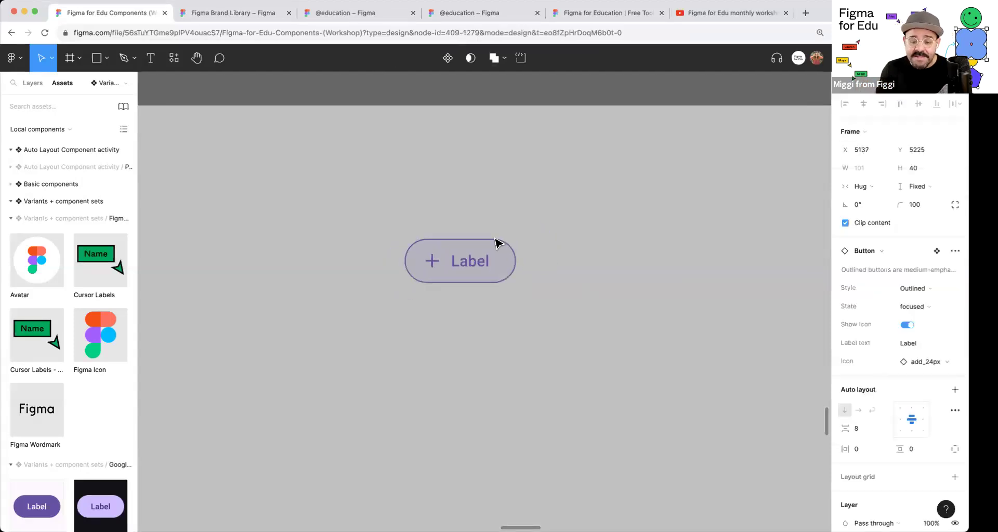
{"action": "left_click_drag", "start_coordinate": [38, 506], "coordinate": [491, 349]}
Step: Delete both button instances from the canvas
{"action": "left_click", "coordinate": [932, 286]}
{"action": "left_click", "coordinate": [604, 279]}
{"action": "left_click", "coordinate": [606, 265]}
{"action": "left_click_drag", "start_coordinate": [606, 265], "coordinate": [448, 384]}
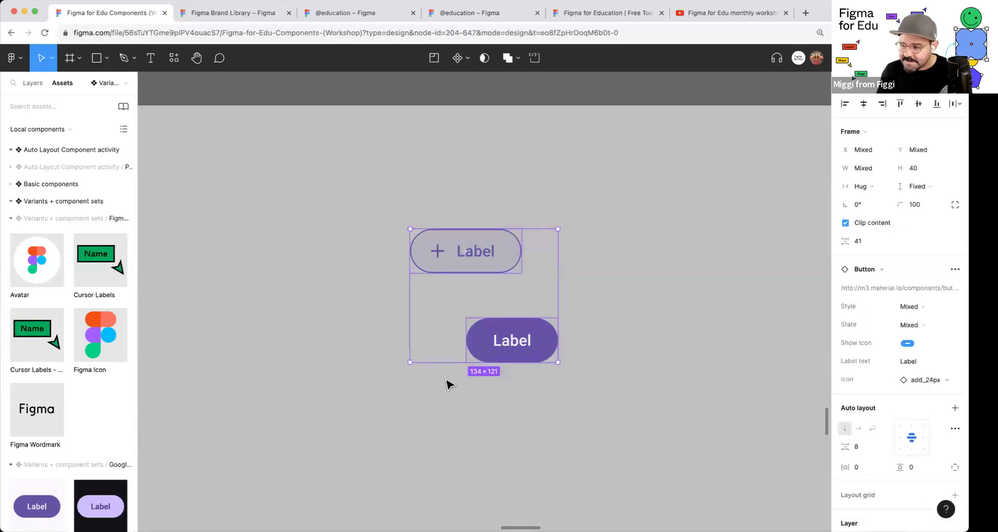
{"action": "key", "text": "Delete"}
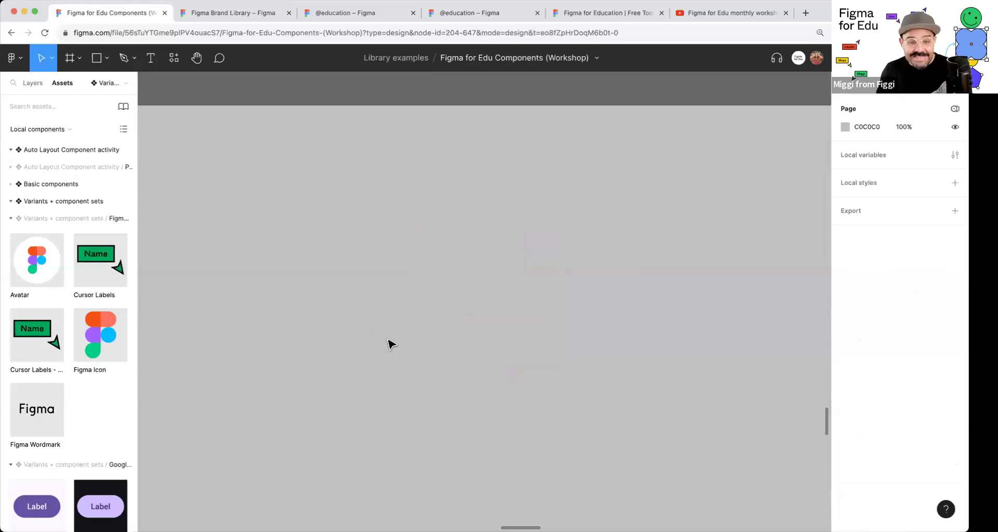
Step: Draw a circle about 98 × 98 px on the empty canvas and add the text "Hello world" centred below it
{"action": "key", "text": "o"}
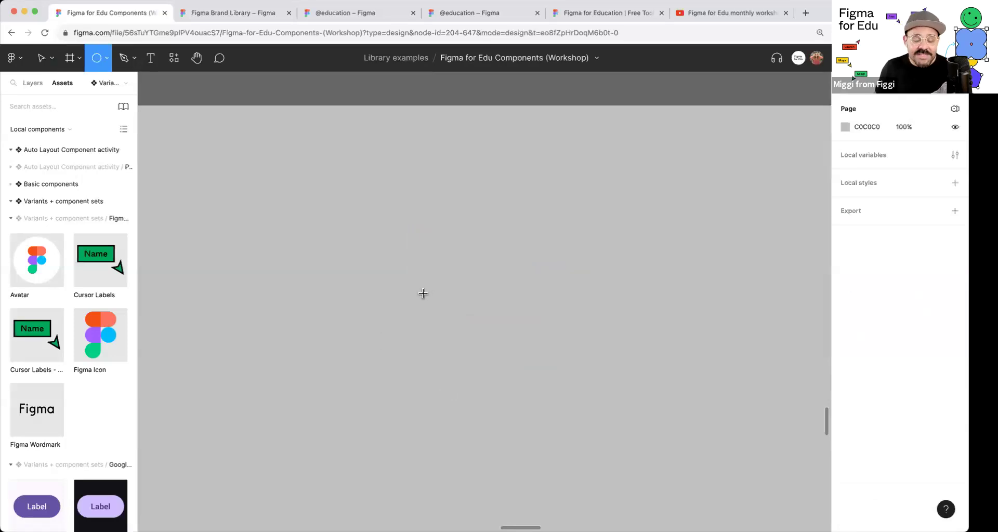
{"action": "left_click_drag", "start_coordinate": [420, 272], "coordinate": [527, 380]}
{"action": "key", "text": "t"}
{"action": "left_click", "coordinate": [447, 404]}
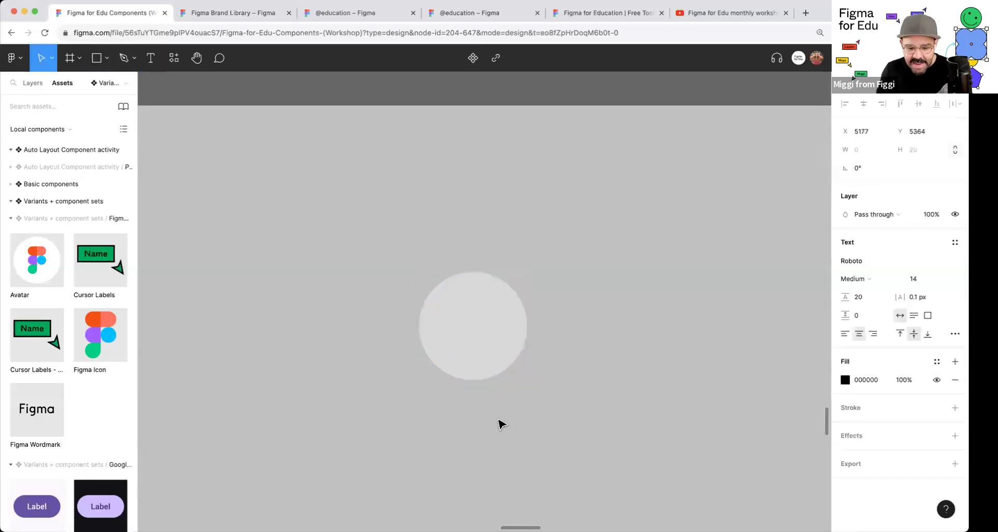
{"action": "type", "text": "Hello world"}
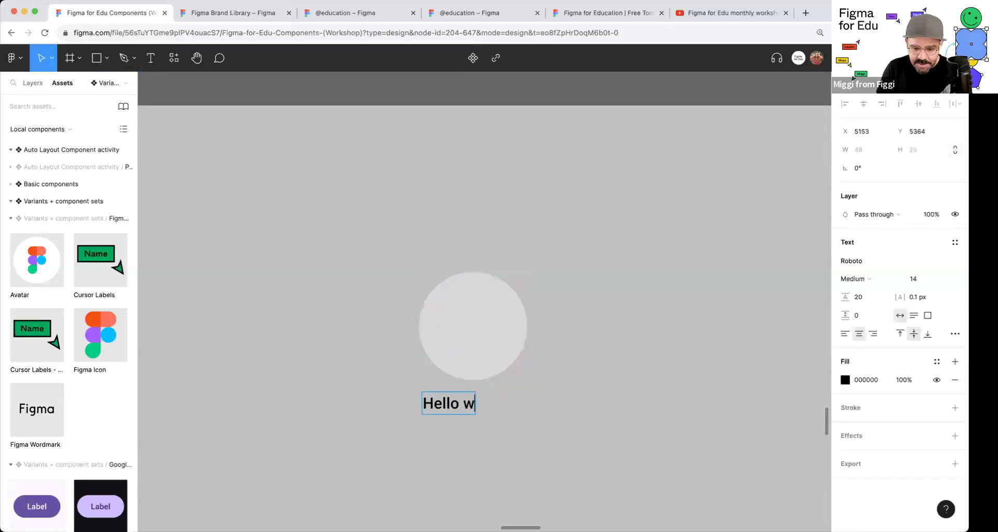
{"action": "left_click", "coordinate": [581, 413]}
{"action": "left_click_drag", "start_coordinate": [466, 404], "coordinate": [493, 405]}
Step: Shrink the circle to about 70 px wide, keeping it centred above the text
{"action": "left_click", "coordinate": [543, 343]}
{"action": "left_click", "coordinate": [524, 334]}
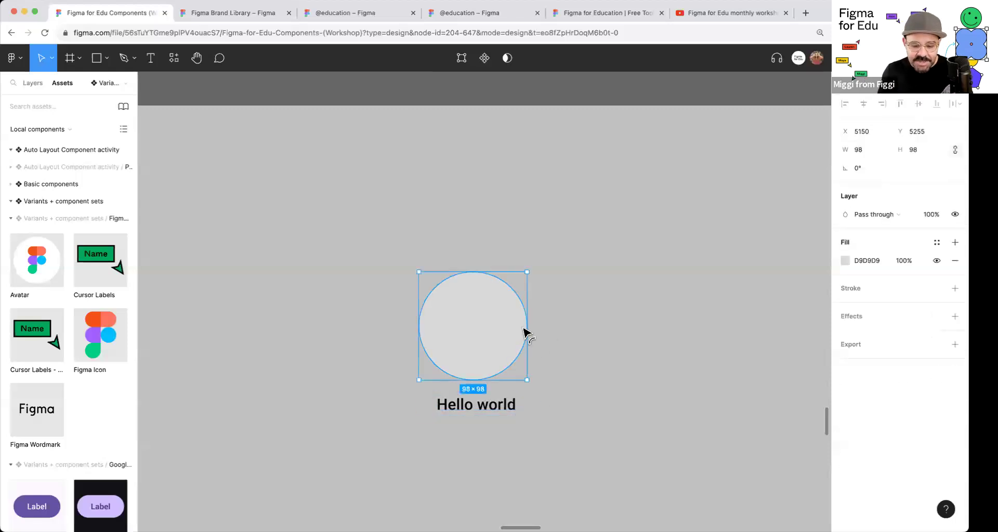
{"action": "left_click_drag", "start_coordinate": [526, 272], "coordinate": [513, 296]}
{"action": "left_click", "coordinate": [568, 332]}
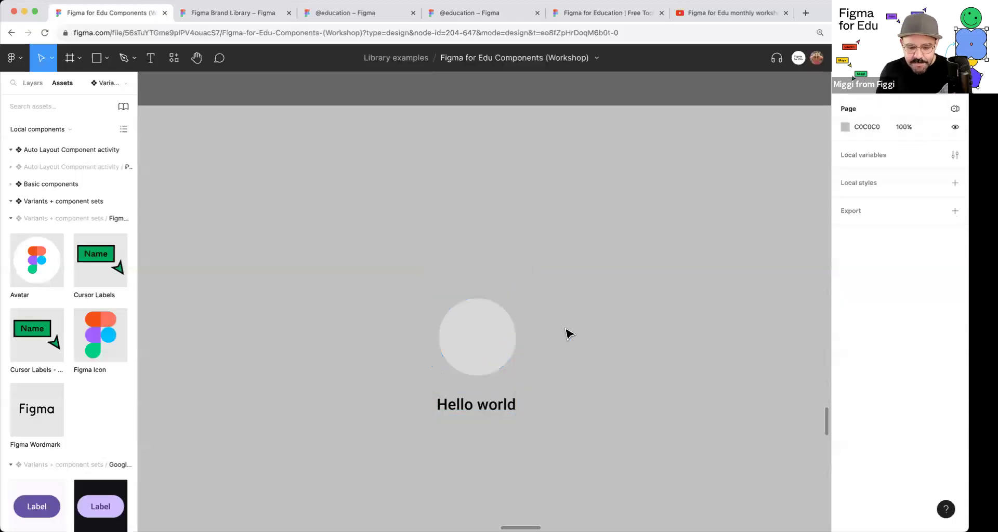
Step: Combine the circle and the text into an auto layout frame and expand that frame's layers
{"action": "left_click_drag", "start_coordinate": [568, 332], "coordinate": [435, 418]}
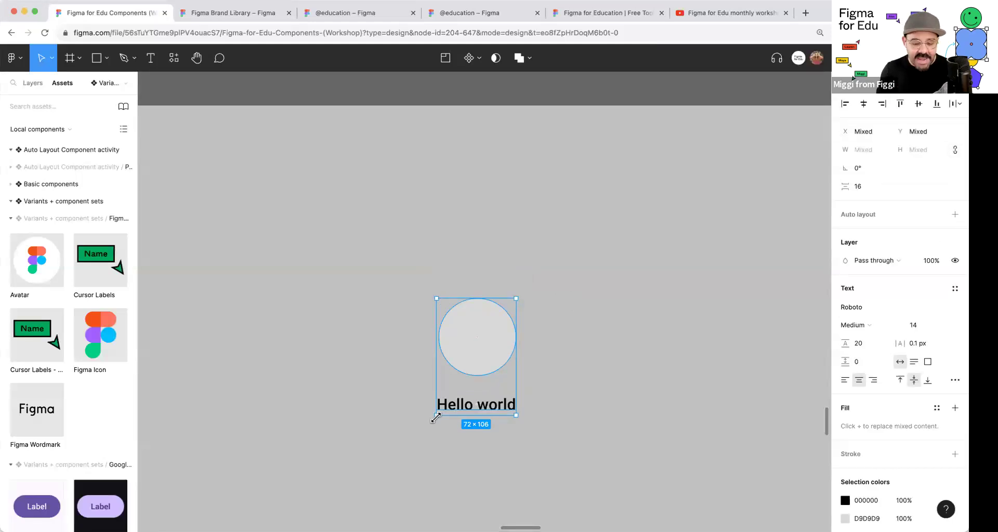
{"action": "key", "text": "shift+a"}
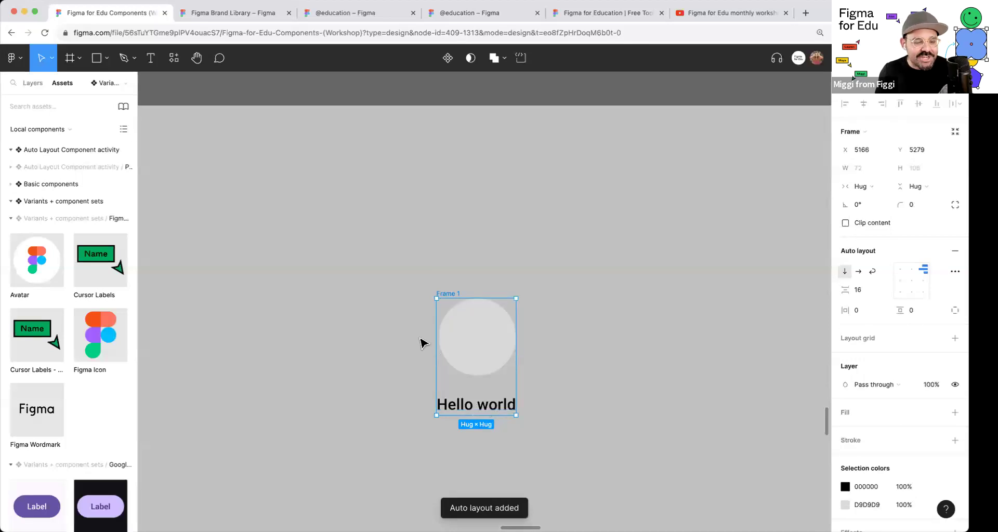
{"action": "left_click", "coordinate": [33, 84]}
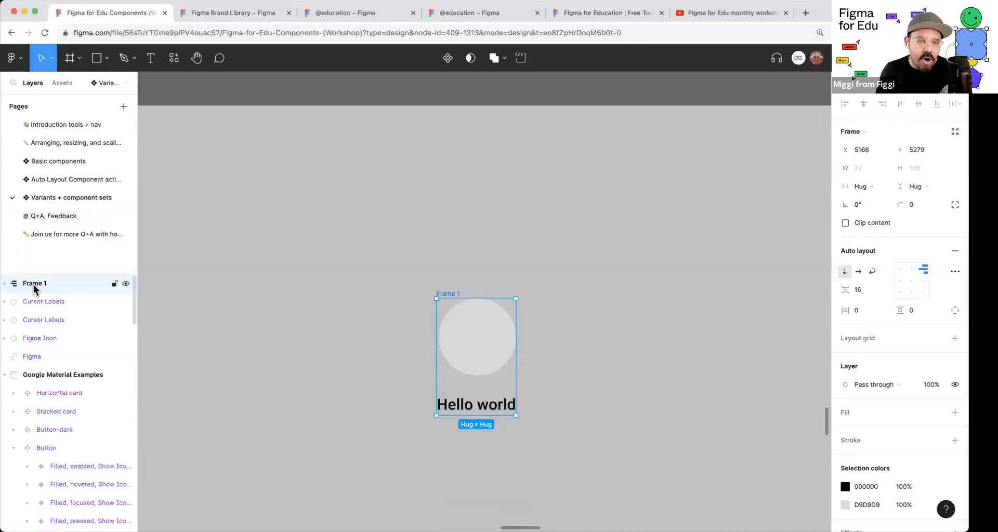
{"action": "left_click", "coordinate": [4, 284]}
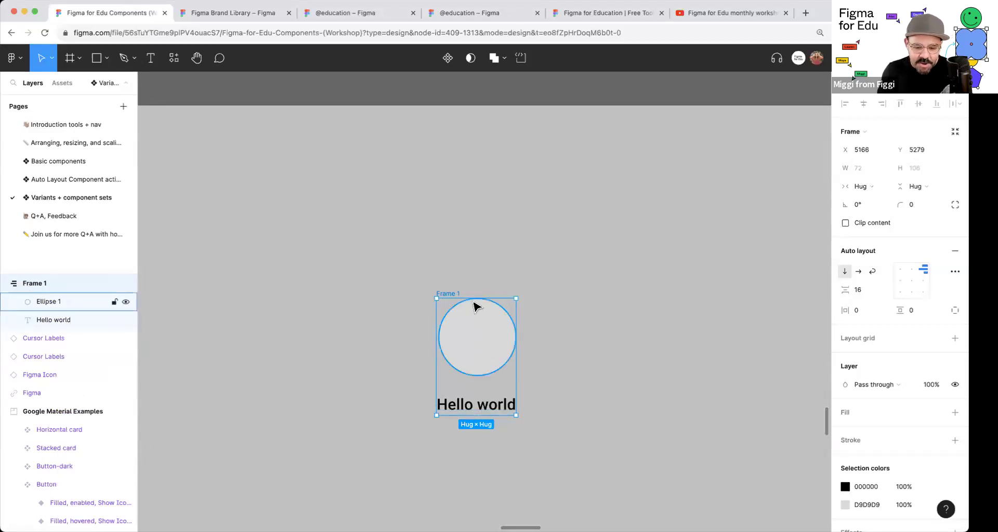
{"action": "left_click", "coordinate": [617, 390]}
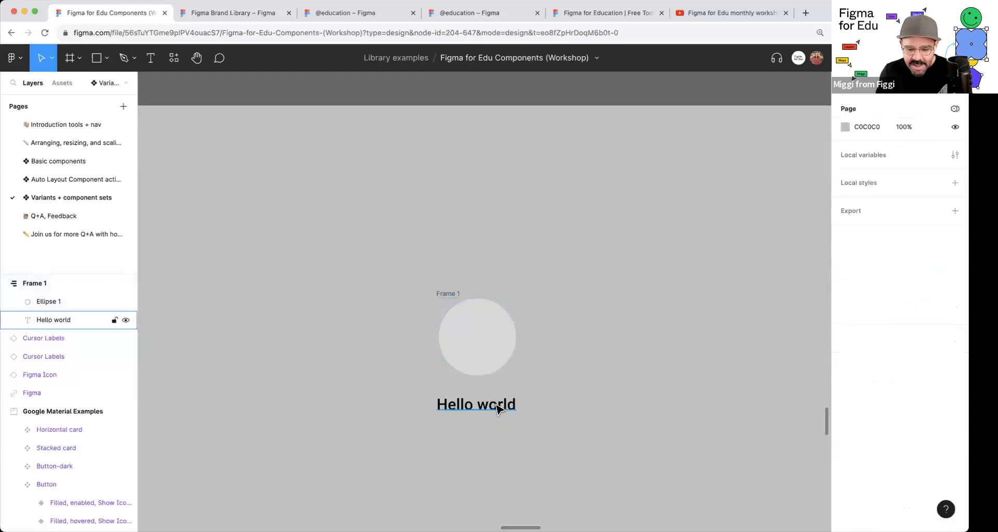
Step: Try replacing the "Hello world" text with "asdasdasdasda" and undo the change
{"action": "left_click", "coordinate": [509, 407]}
{"action": "double_click", "coordinate": [452, 404]}
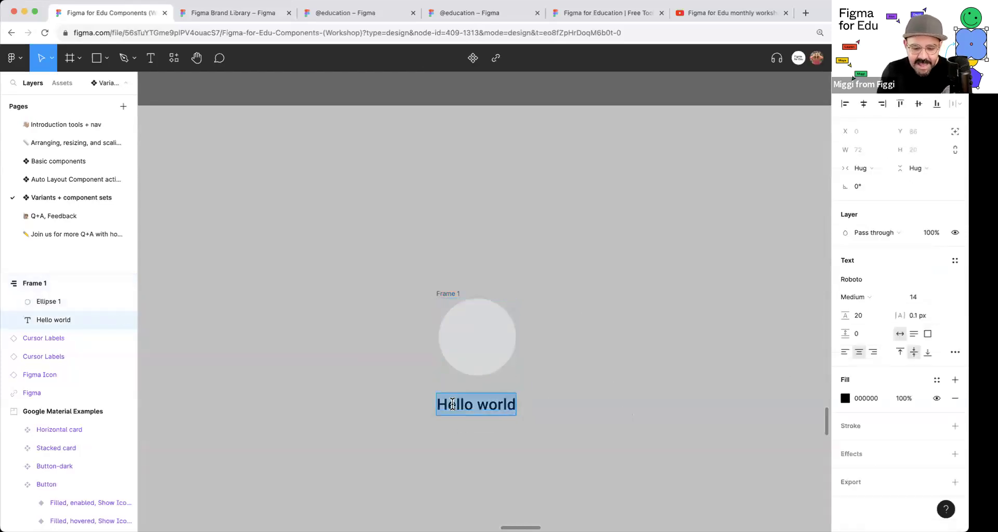
{"action": "type", "text": "asdasdasdasda"}
{"action": "key", "text": "super+z"}
{"action": "key", "text": "Escape"}
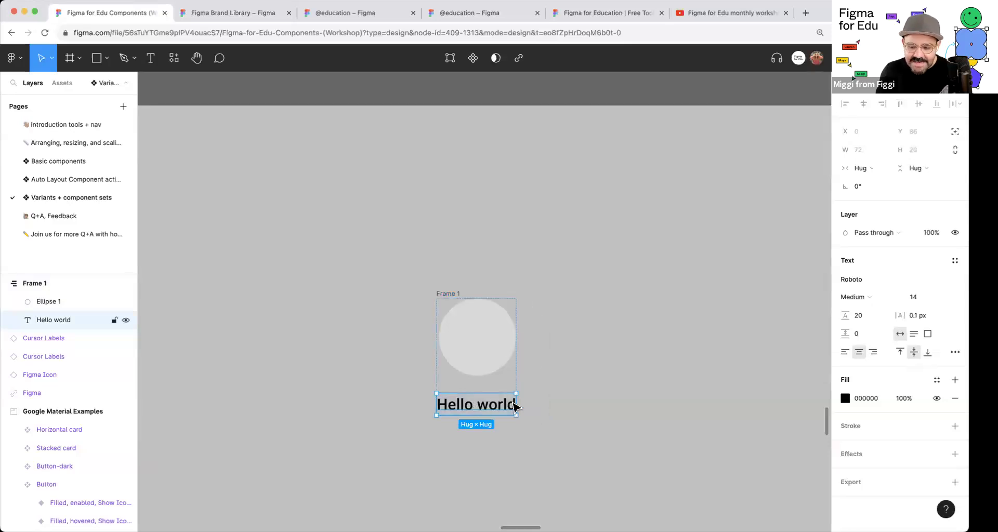
Step: Replace the text below the circle with "aSasa"
{"action": "double_click", "coordinate": [476, 406]}
{"action": "type", "text": "aSasa"}
{"action": "key", "text": "Escape"}
{"action": "left_click", "coordinate": [520, 469]}
Step: Set the auto layout frame's alignment to centre for both the circle and the text
{"action": "left_click", "coordinate": [452, 296]}
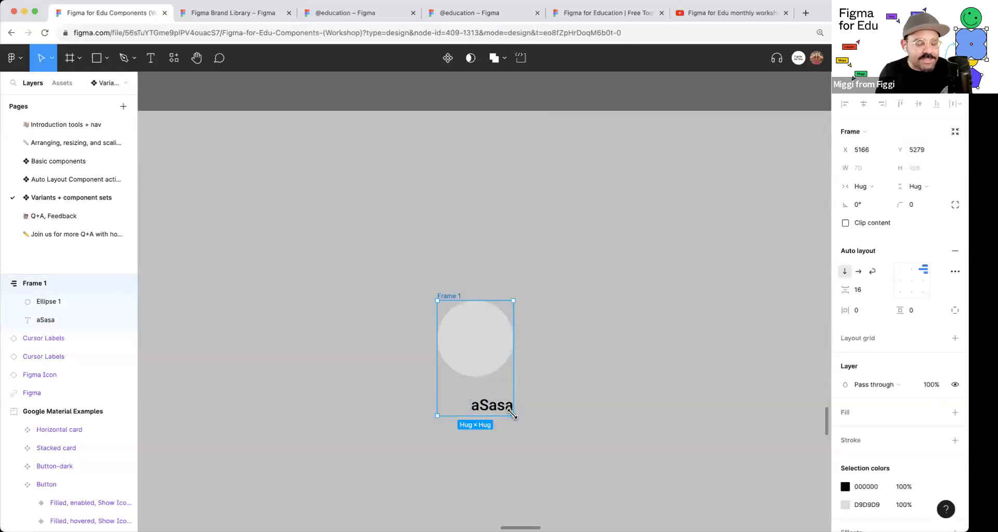
{"action": "scroll", "coordinate": [513, 403], "scroll_direction": "up", "scroll_amount": 5}
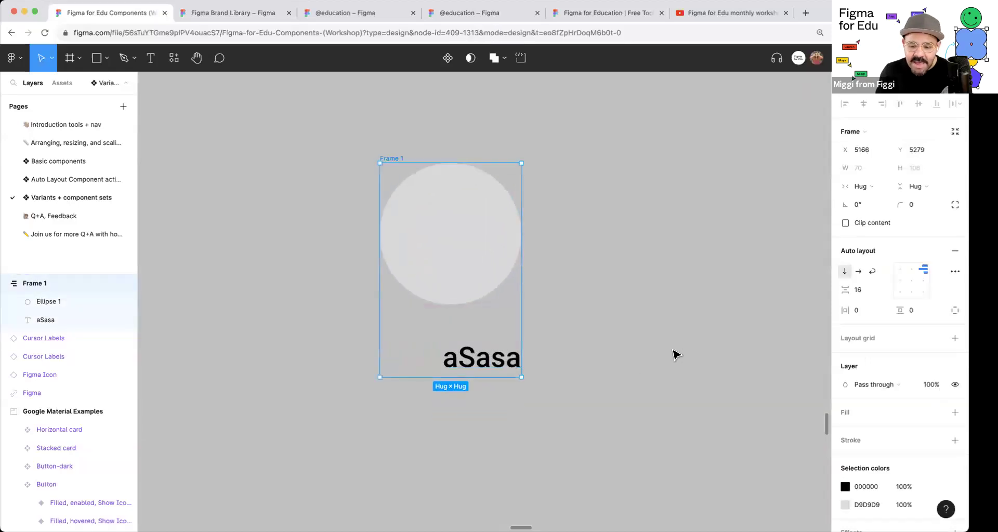
{"action": "left_click", "coordinate": [913, 283]}
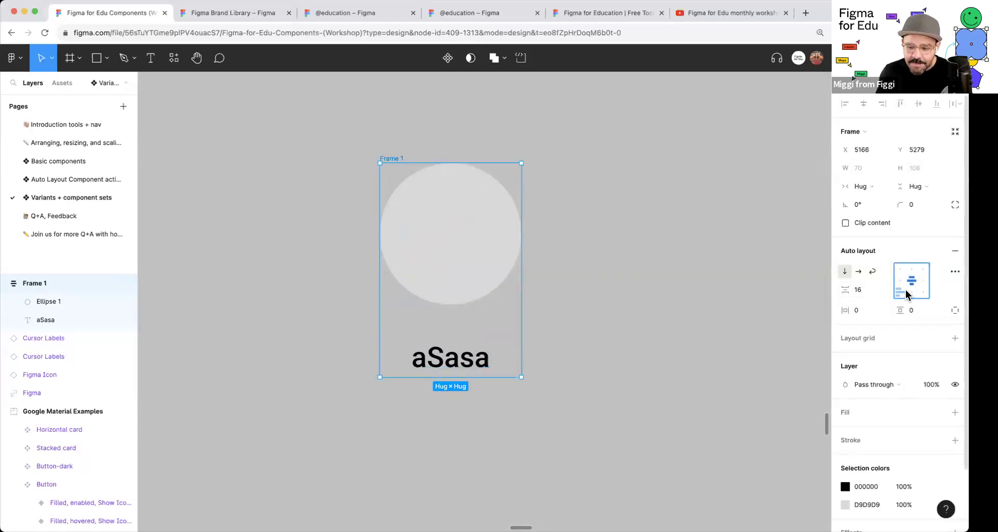
Step: Try replacing the "aSasa" text with "aSasaSasaSasaSasAS" and undo the change
{"action": "double_click", "coordinate": [486, 367]}
{"action": "type", "text": "aS"}
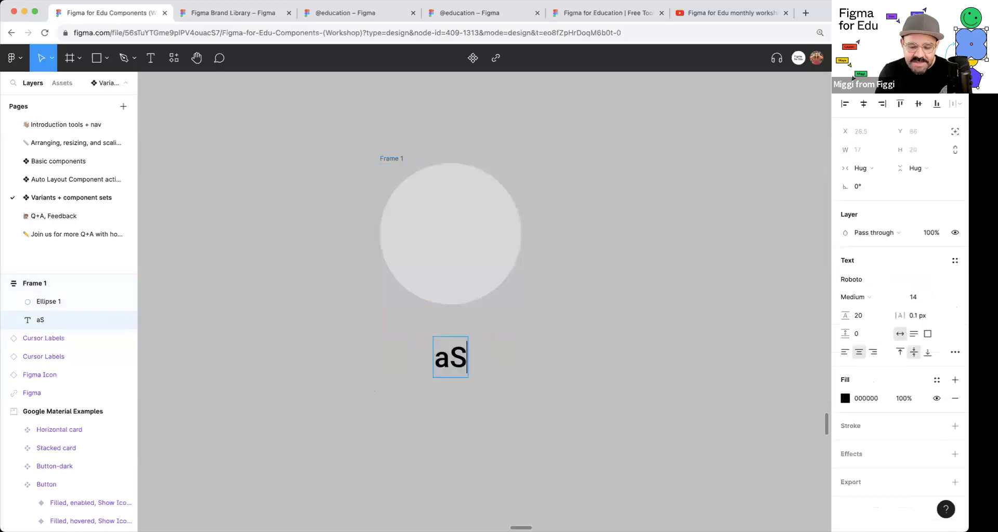
{"action": "type", "text": "asaSasaSasaSasASasaSasAS"}
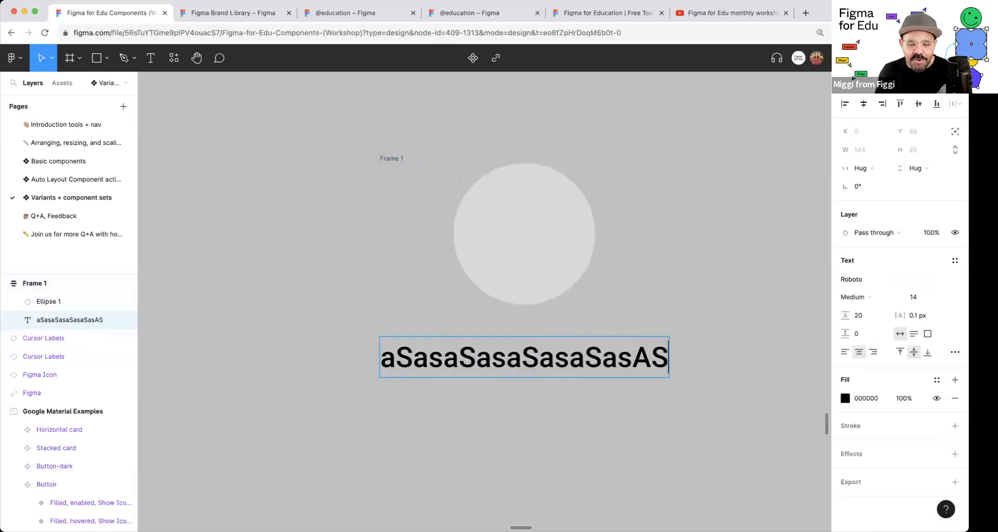
{"action": "key", "text": "ctrl+z"}
{"action": "key", "text": "Escape"}
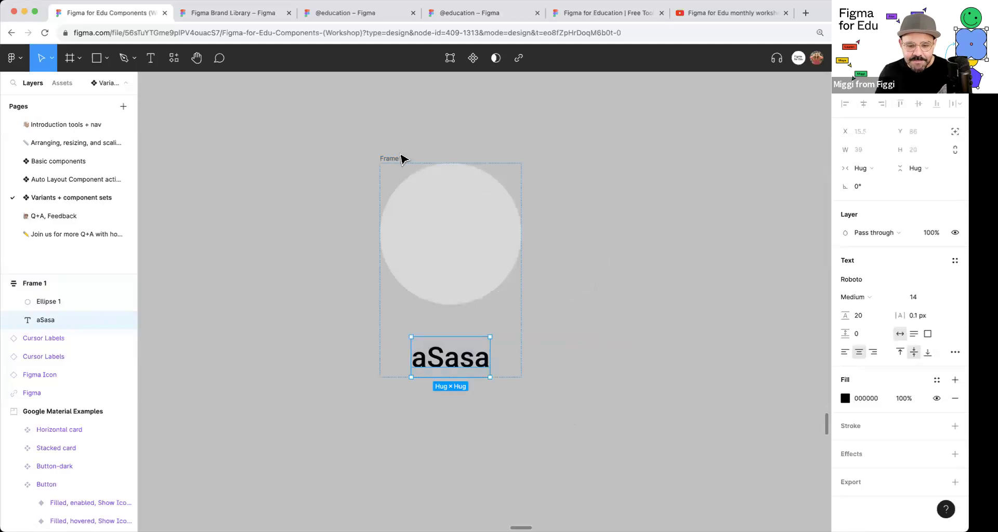
{"action": "left_click", "coordinate": [392, 158]}
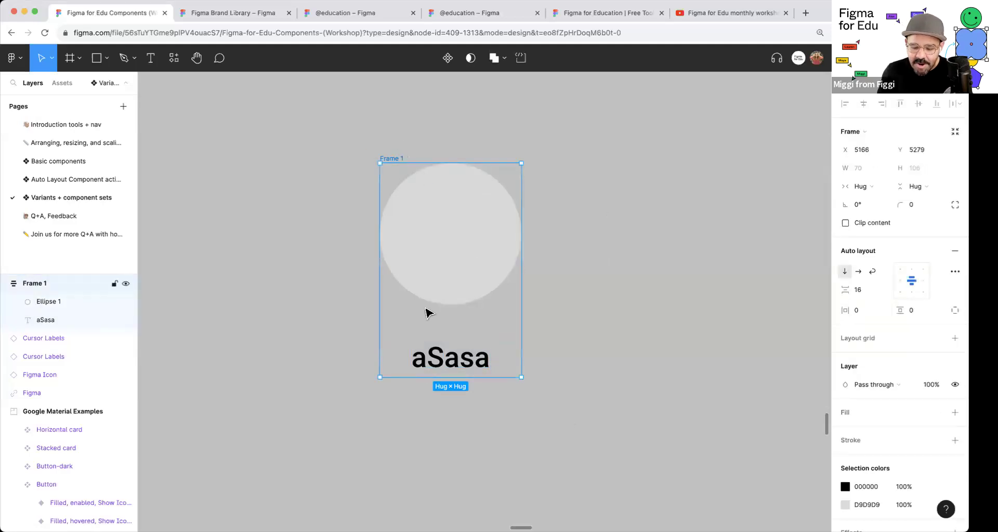
{"action": "left_click", "coordinate": [477, 243]}
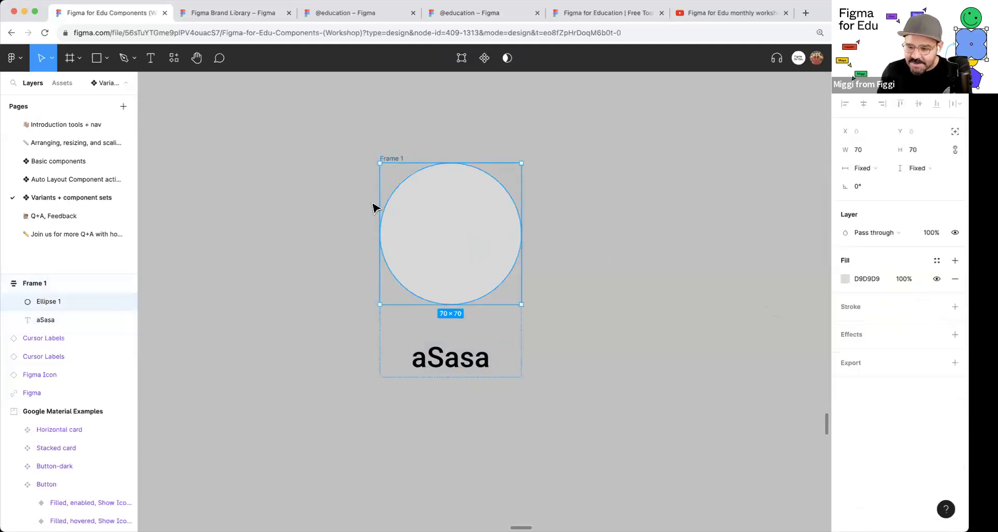
{"action": "left_click", "coordinate": [452, 358]}
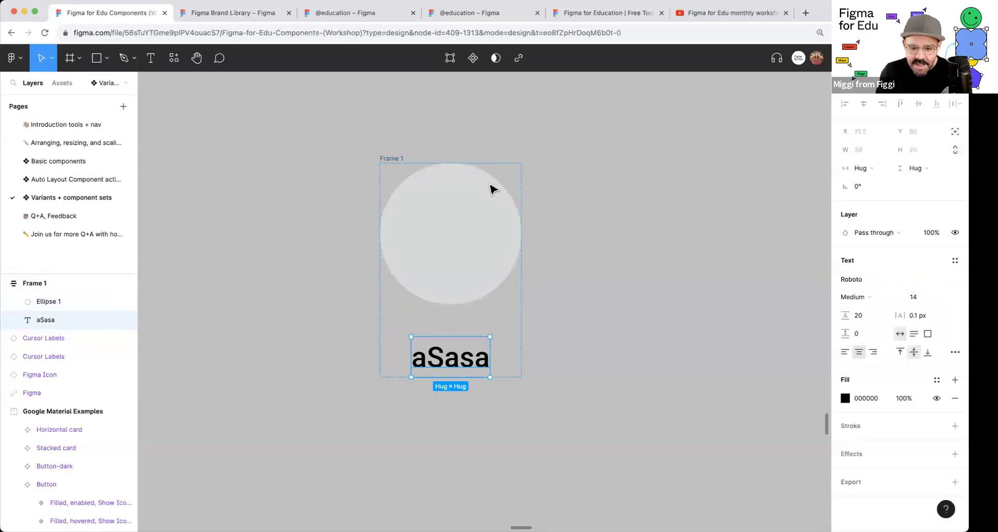
Step: Set the auto layout frame's vertical spacing between the circle and the text to 12
{"action": "left_click", "coordinate": [394, 159]}
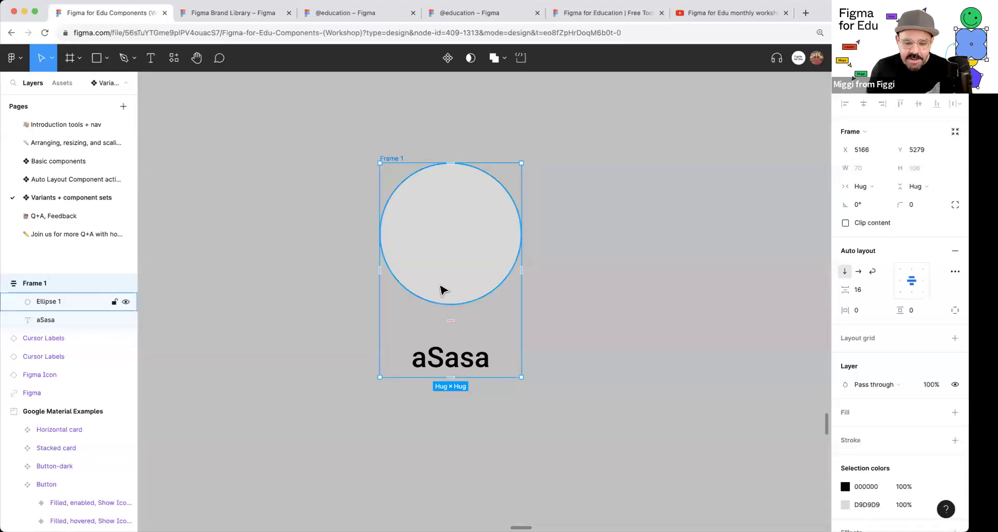
{"action": "left_click", "coordinate": [452, 320]}
{"action": "left_click", "coordinate": [586, 281]}
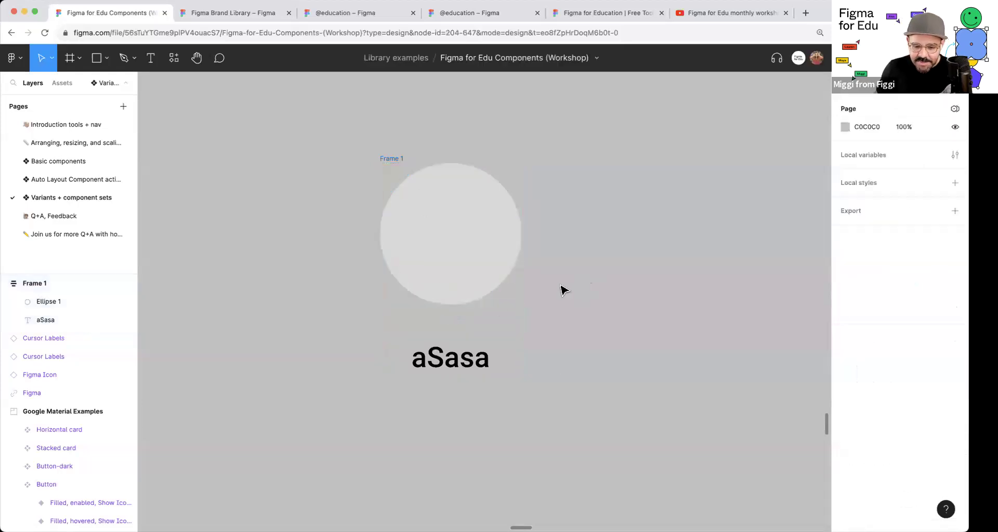
{"action": "left_click", "coordinate": [456, 323]}
{"action": "left_click", "coordinate": [861, 290]}
{"action": "type", "text": "12"}
{"action": "key", "text": "Return"}
{"action": "key", "text": "Escape"}
Step: Replace the text below the circle with "avatar"
{"action": "double_click", "coordinate": [464, 362]}
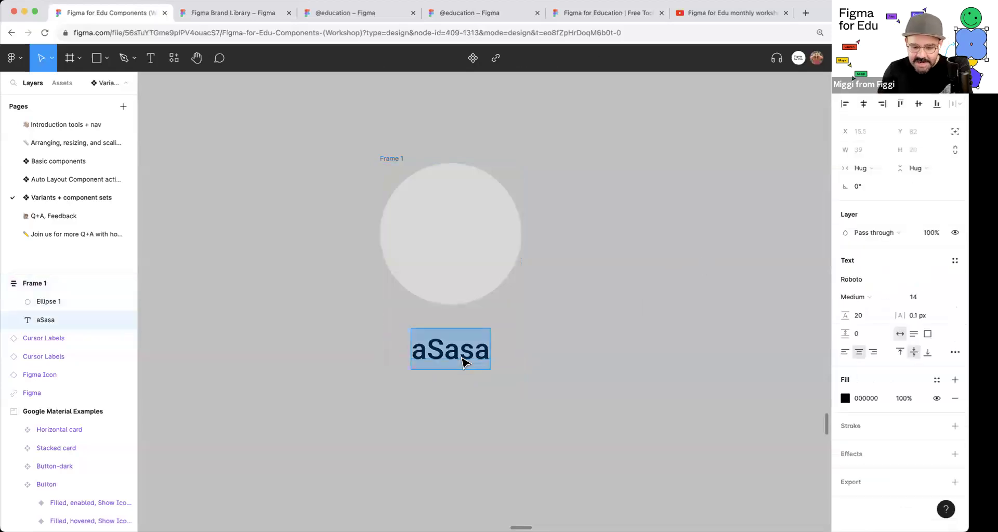
{"action": "type", "text": "aca"}
{"action": "key", "text": "BackSpace"}
{"action": "key", "text": "BackSpace"}
{"action": "type", "text": "vatar"}
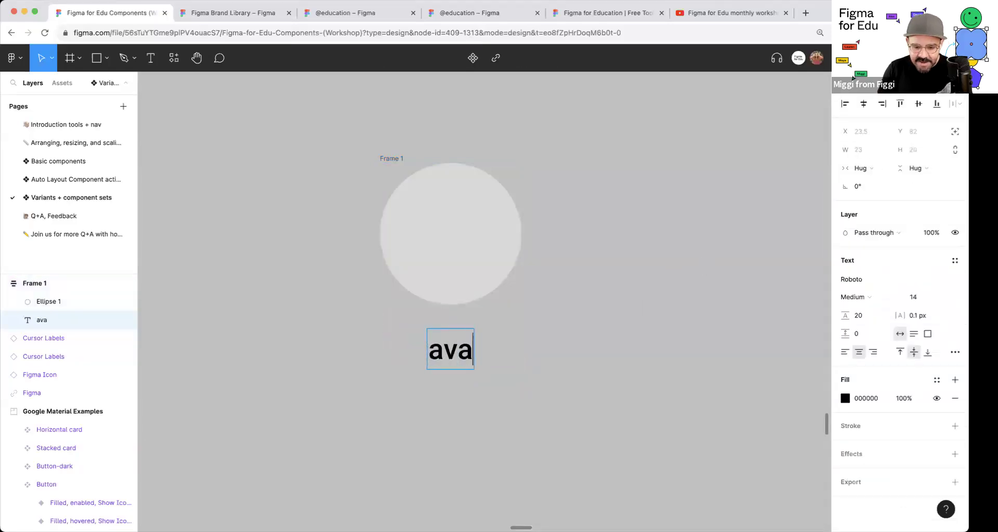
{"action": "left_click", "coordinate": [630, 326]}
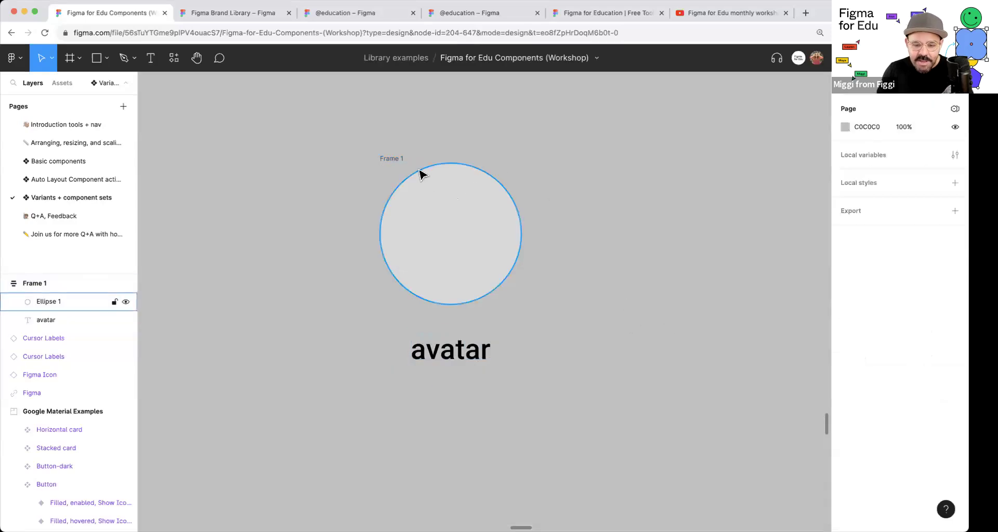
Step: Add a thick black stroke to the circle in the auto layout frame
{"action": "left_click", "coordinate": [441, 201]}
{"action": "left_click", "coordinate": [851, 307]}
{"action": "left_click_drag", "start_coordinate": [899, 344], "coordinate": [914, 343]}
{"action": "left_click", "coordinate": [744, 341]}
{"action": "left_click", "coordinate": [403, 158]}
{"action": "key", "text": "shift+a"}
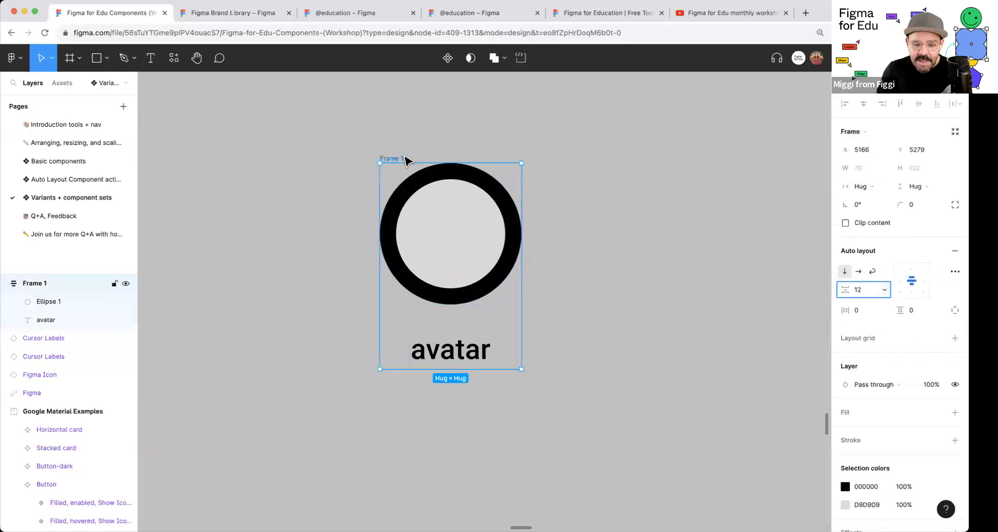
Step: Set the circle's stroke weight to 3
{"action": "left_click", "coordinate": [454, 217]}
{"action": "left_click_drag", "start_coordinate": [897, 347], "coordinate": [895, 349]}
{"action": "left_click", "coordinate": [911, 343]}
{"action": "type", "text": "3"}
{"action": "key", "text": "Return"}
{"action": "left_click", "coordinate": [774, 339]}
Step: Move the auto layout frame slightly down and to the left on the canvas and rename it "Avatar"
{"action": "left_click_drag", "start_coordinate": [392, 158], "coordinate": [362, 229]}
{"action": "double_click", "coordinate": [360, 225]}
{"action": "type", "text": "Avatar"}
{"action": "key", "text": "Return"}
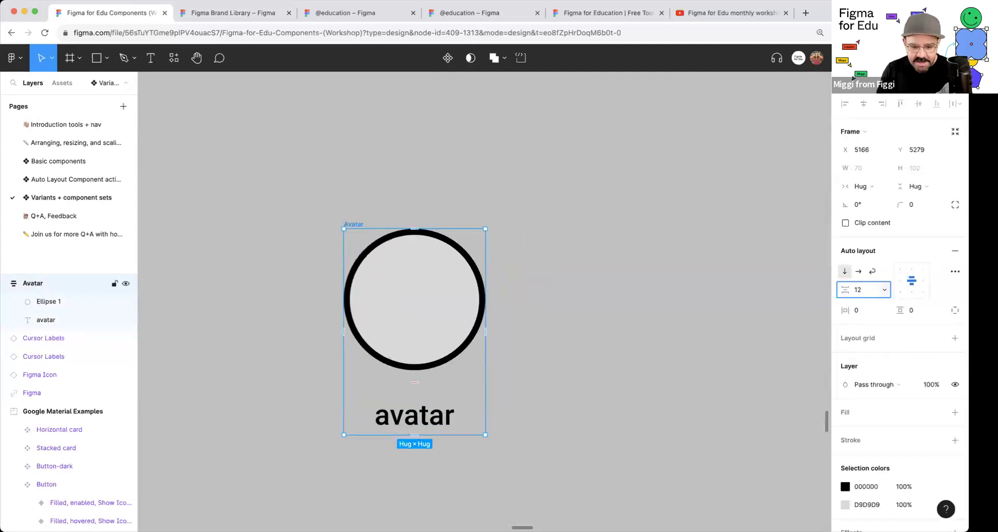
Step: Turn the Avatar frame into a component and add a second variant to it
{"action": "left_click", "coordinate": [447, 62]}
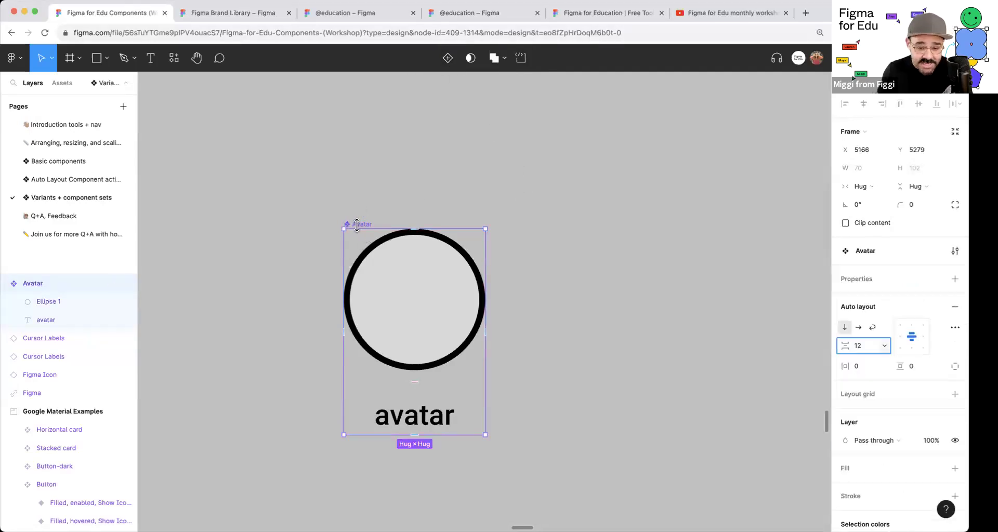
{"action": "left_click", "coordinate": [447, 59]}
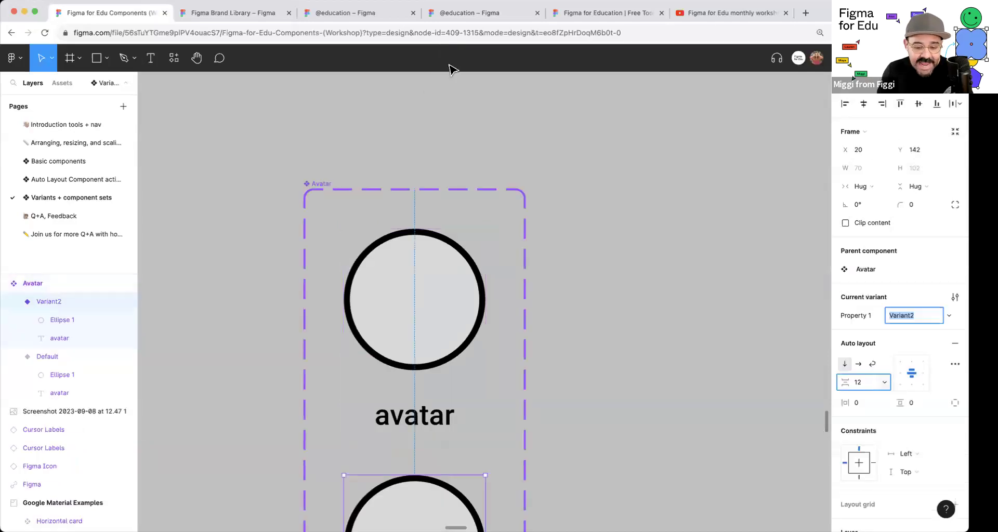
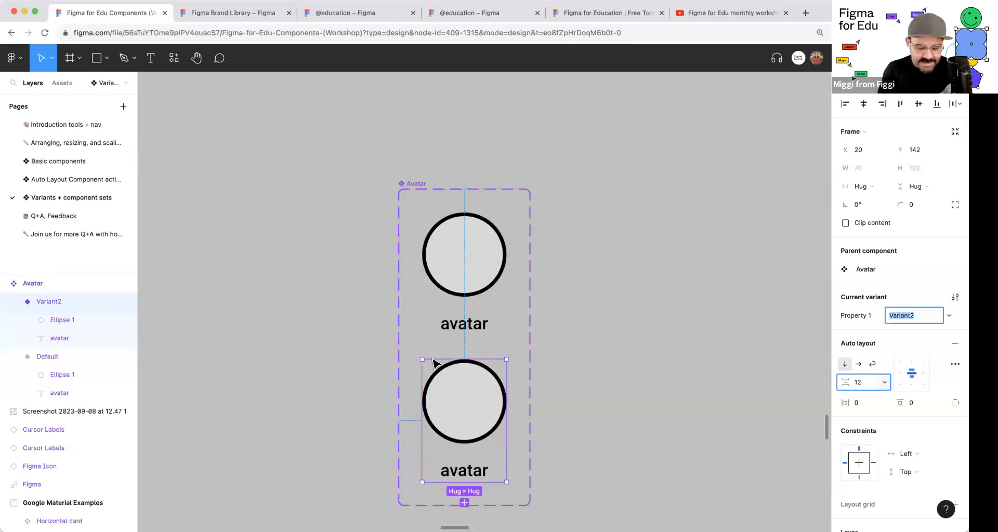
Step: Reorder the second variant's layers so that its "avatar" text sits above the circle
{"action": "left_click", "coordinate": [413, 185]}
{"action": "scroll", "coordinate": [484, 295], "scroll_direction": "down", "scroll_amount": 2}
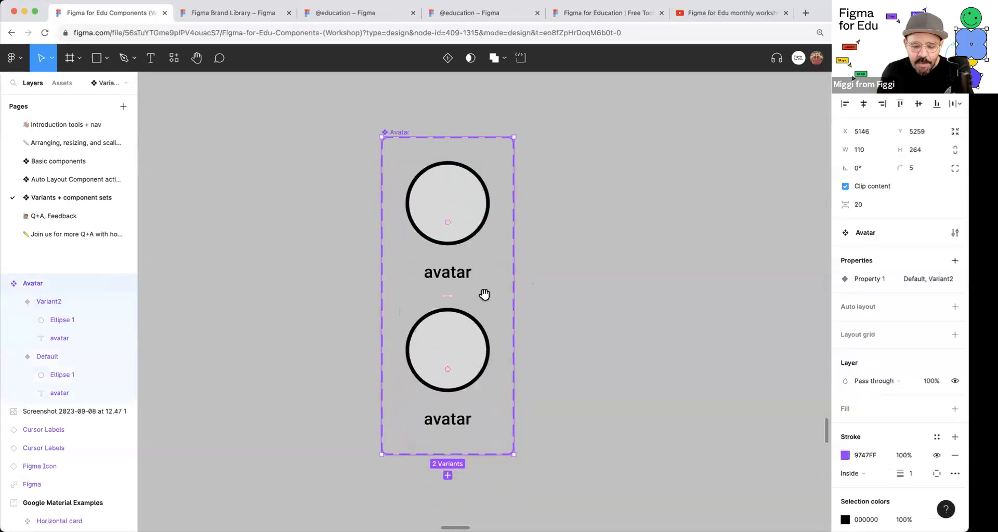
{"action": "double_click", "coordinate": [451, 425]}
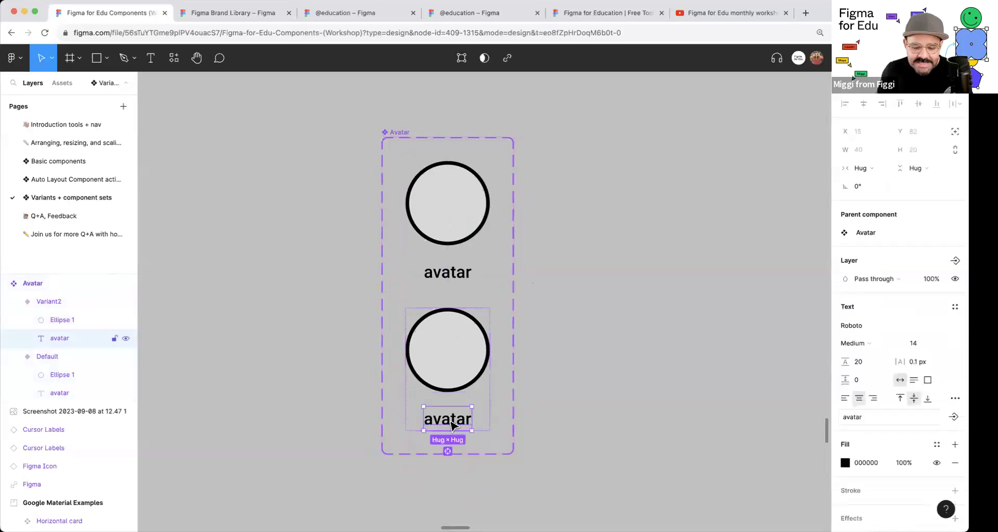
{"action": "key", "text": "Up"}
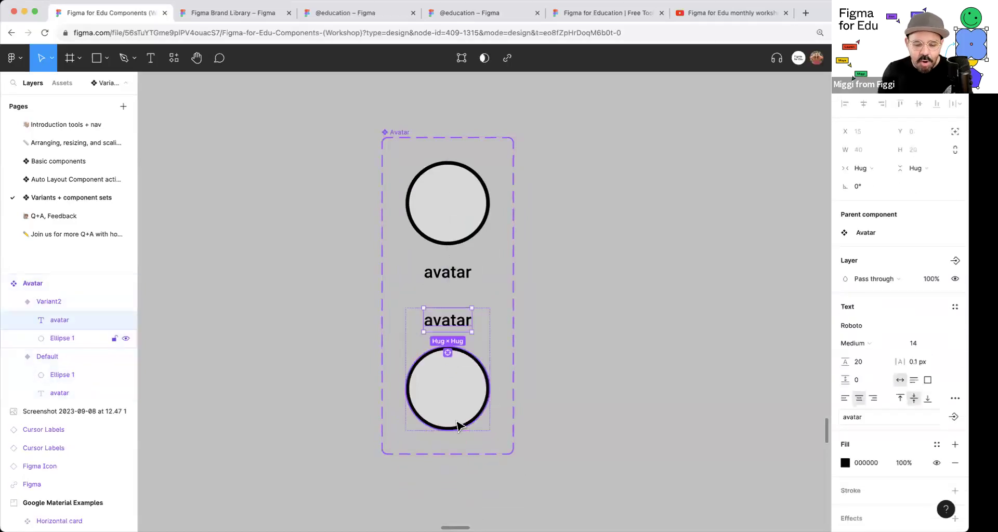
{"action": "left_click", "coordinate": [550, 361]}
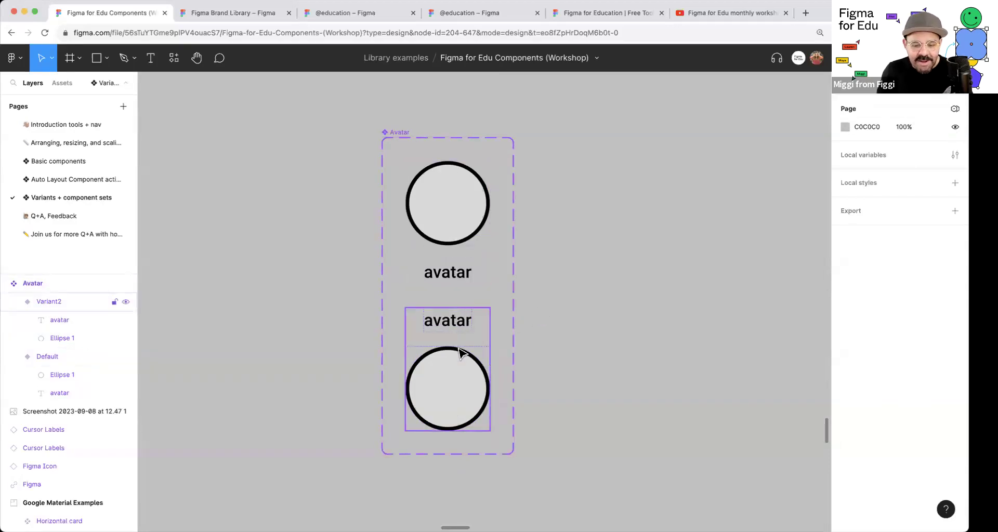
Step: Rename the Avatar component set's variant property to "title position"
{"action": "left_click", "coordinate": [407, 136]}
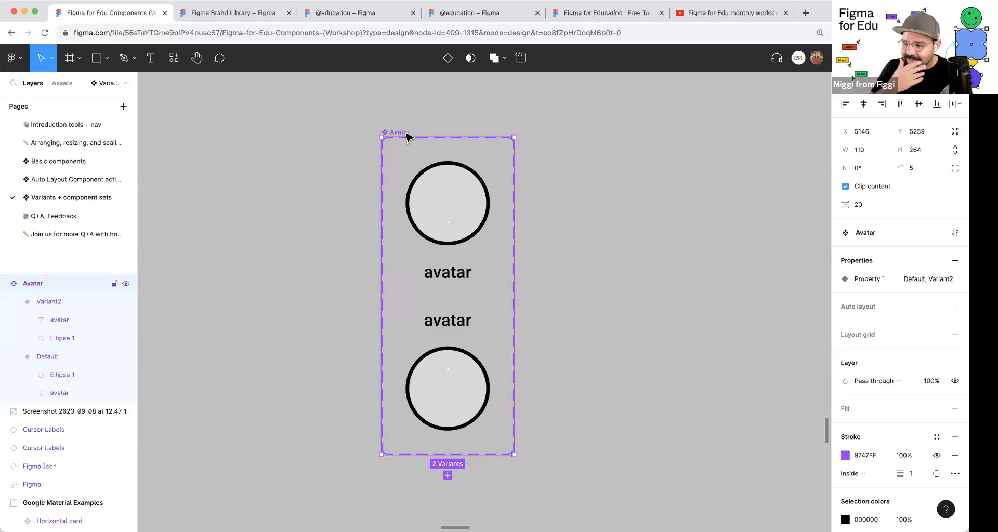
{"action": "key", "text": "Escape"}
{"action": "left_click", "coordinate": [401, 136]}
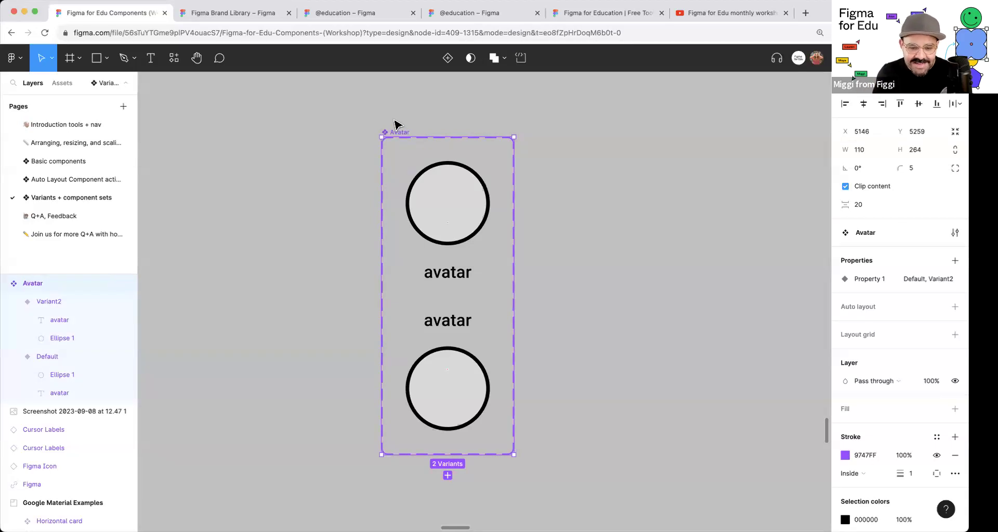
{"action": "mouse_move", "coordinate": [881, 278]}
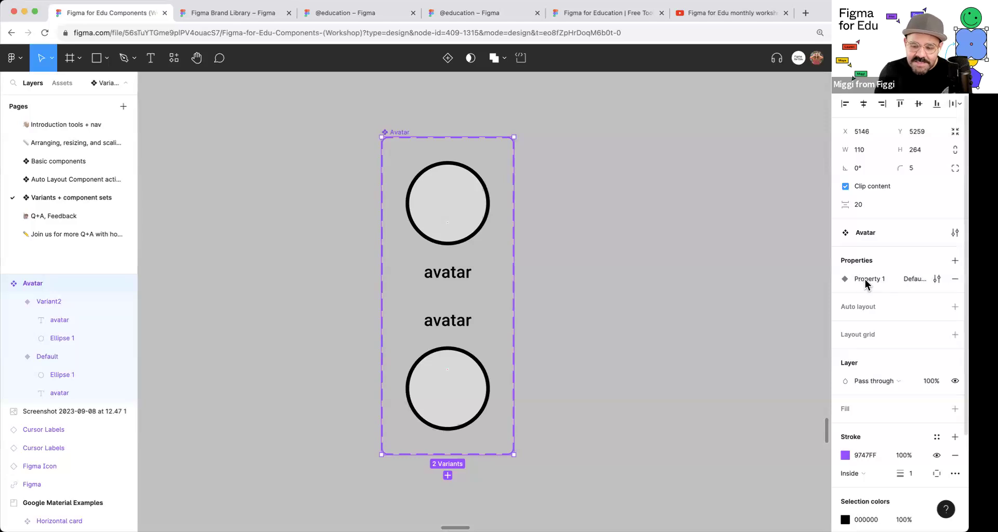
{"action": "left_click", "coordinate": [937, 280]}
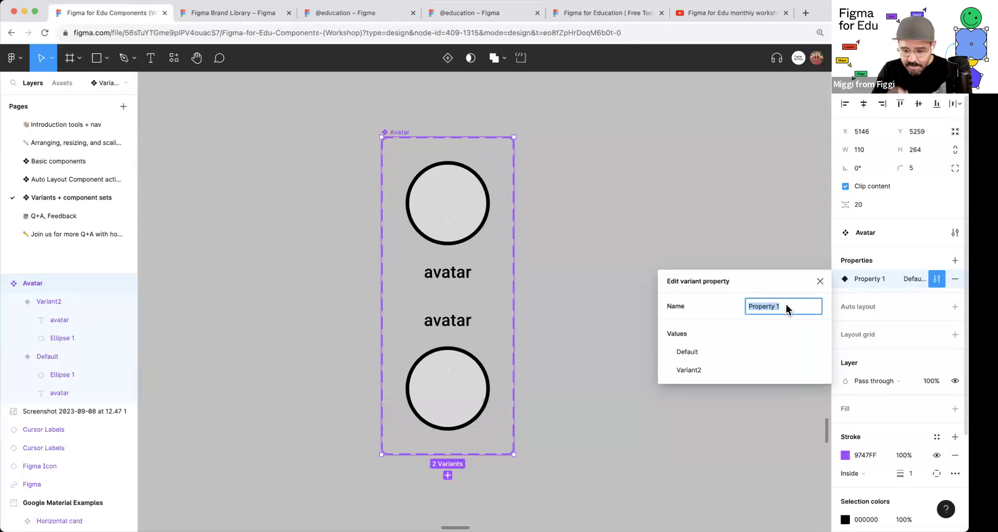
{"action": "type", "text": "tit"}
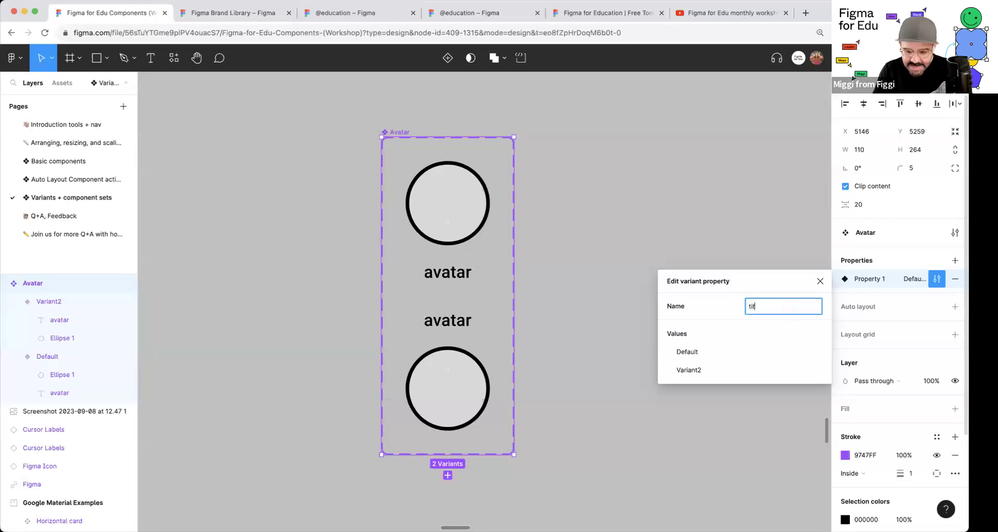
{"action": "type", "text": "le position"}
{"action": "key", "text": "Return"}
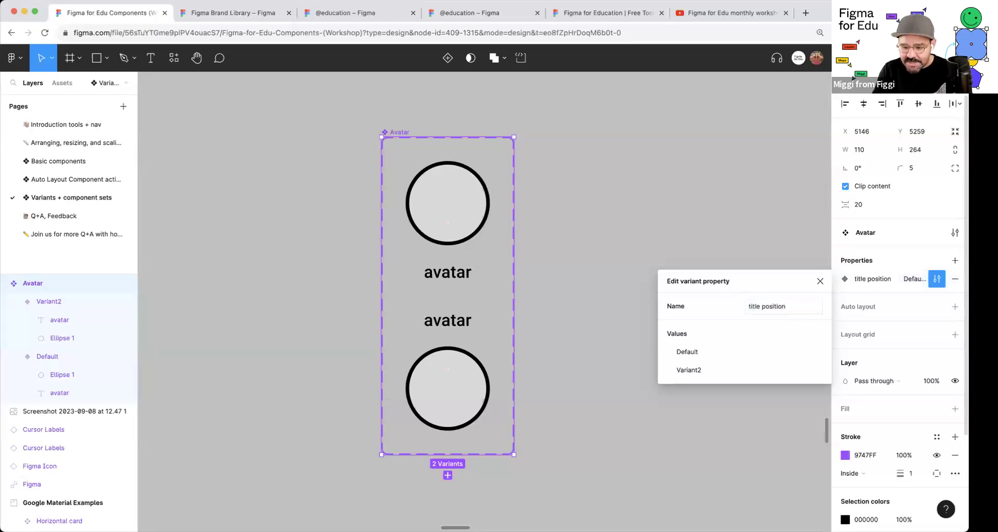
Step: Rename the title position values, Default as "bottom" and Variant2 as "top"
{"action": "double_click", "coordinate": [687, 352]}
{"action": "type", "text": "bottom"}
{"action": "key", "text": "Return"}
{"action": "double_click", "coordinate": [697, 371]}
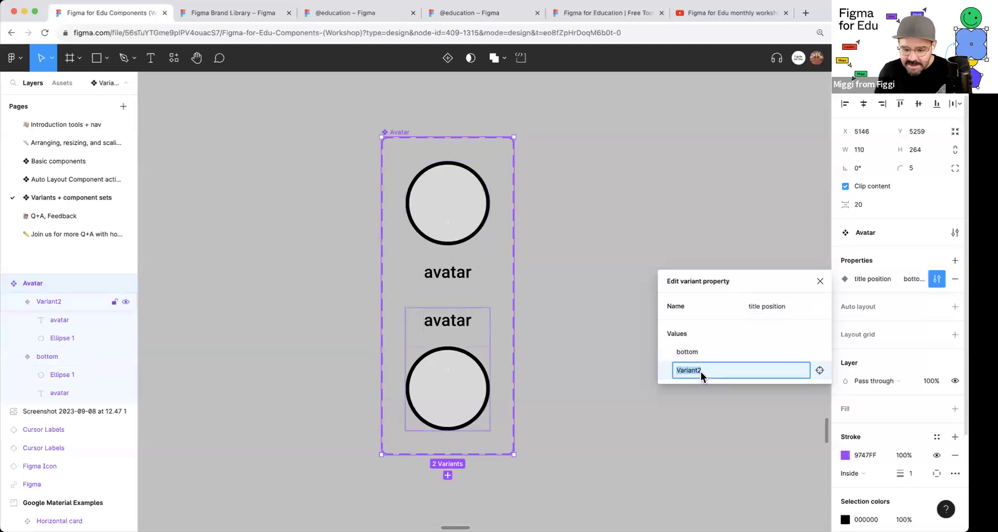
{"action": "type", "text": "top"}
{"action": "key", "text": "Return"}
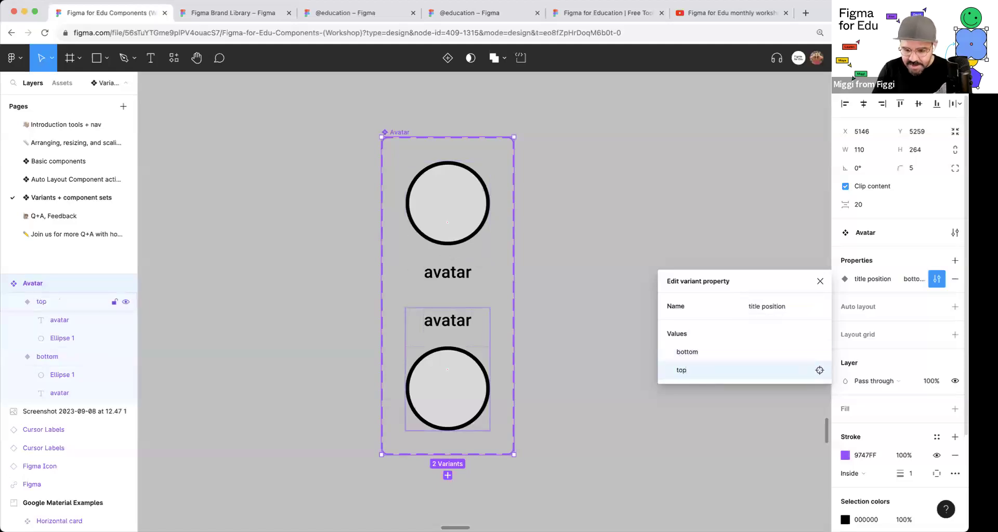
{"action": "left_click", "coordinate": [682, 388]}
Step: Place an instance of the bottom variant in the empty canvas area to the right of the Avatar component set
{"action": "left_click_drag", "start_coordinate": [728, 265], "coordinate": [590, 269]}
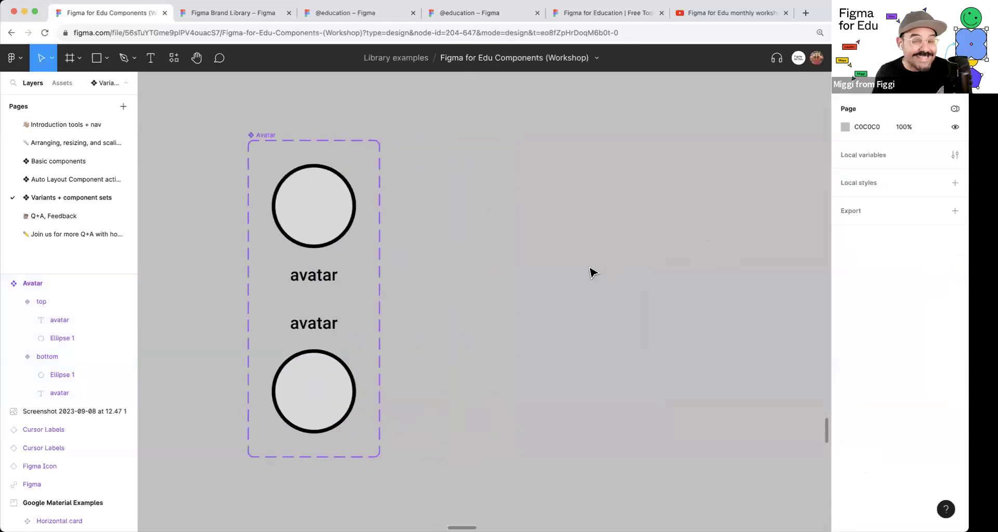
{"action": "left_click", "coordinate": [304, 240]}
{"action": "left_click_drag", "start_coordinate": [326, 228], "coordinate": [559, 233]}
{"action": "key", "text": "super+z"}
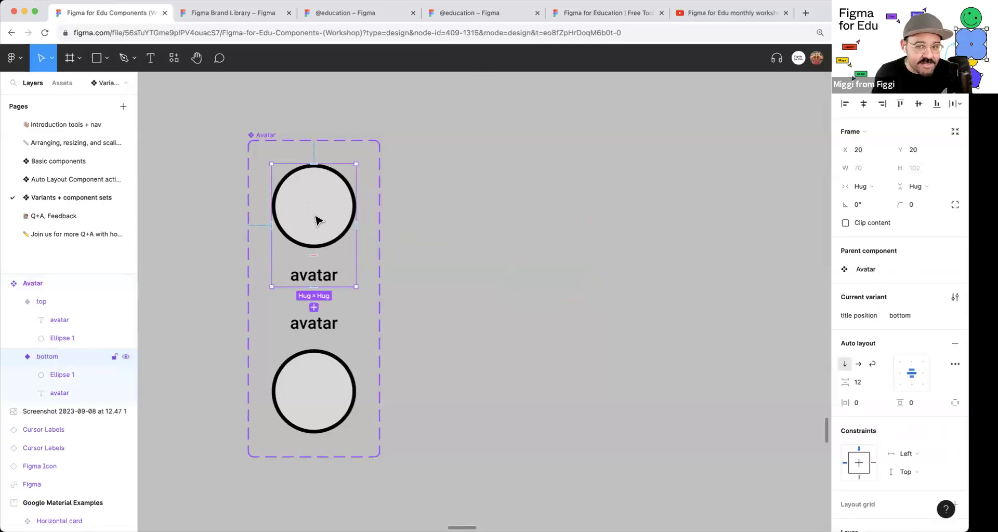
{"action": "left_click_drag", "start_coordinate": [323, 218], "coordinate": [584, 218]}
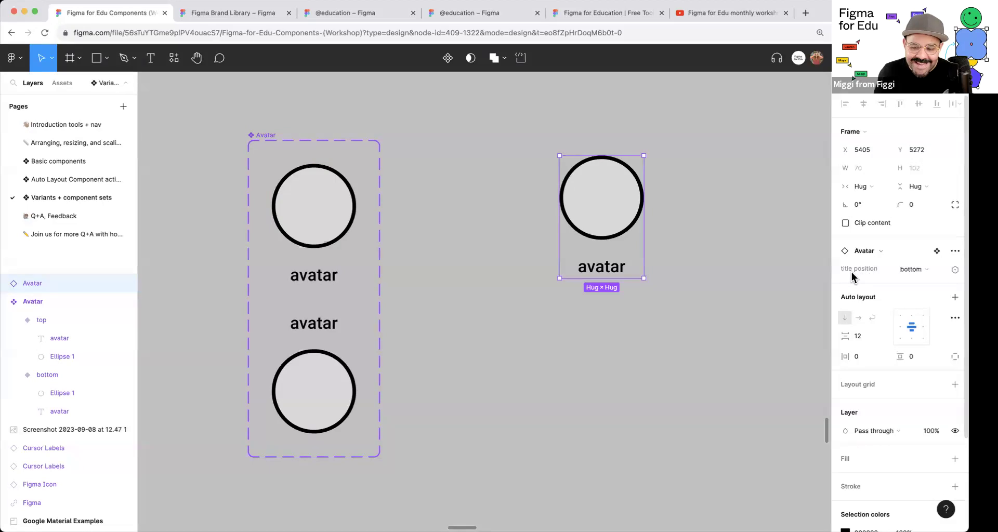
Step: Switch the Avatar instance's title position to top, back to bottom, and finally to top again
{"action": "left_click", "coordinate": [921, 271]}
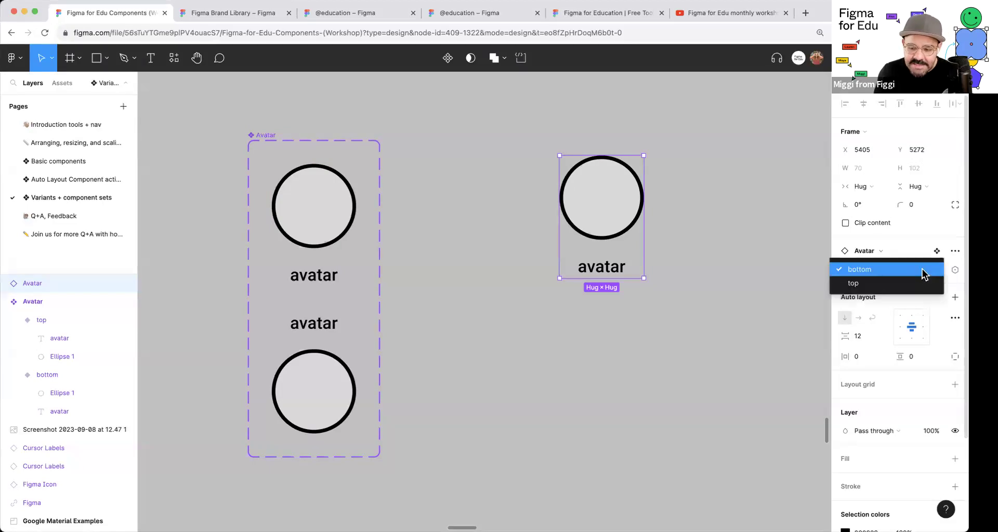
{"action": "left_click", "coordinate": [922, 284]}
{"action": "left_click", "coordinate": [921, 272]}
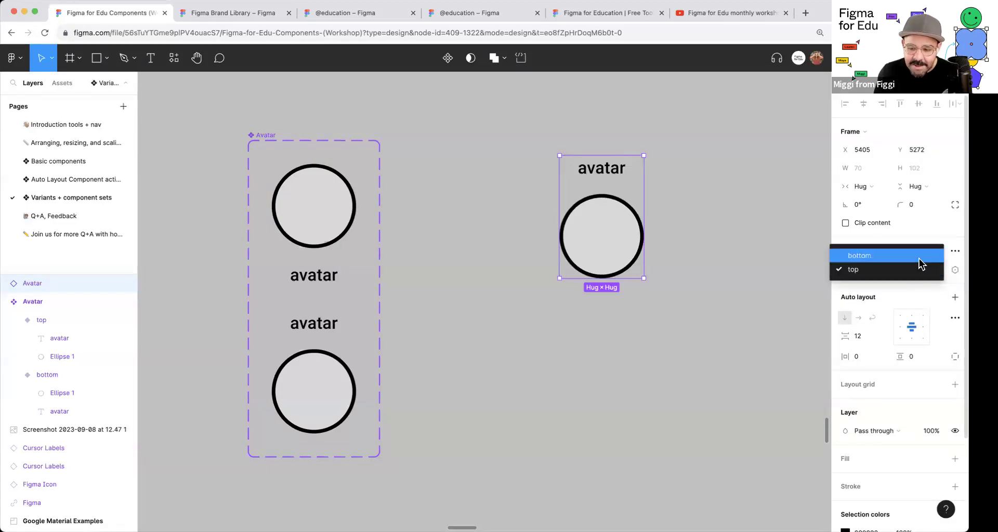
{"action": "left_click", "coordinate": [919, 257]}
{"action": "left_click", "coordinate": [920, 270]}
{"action": "left_click", "coordinate": [921, 283]}
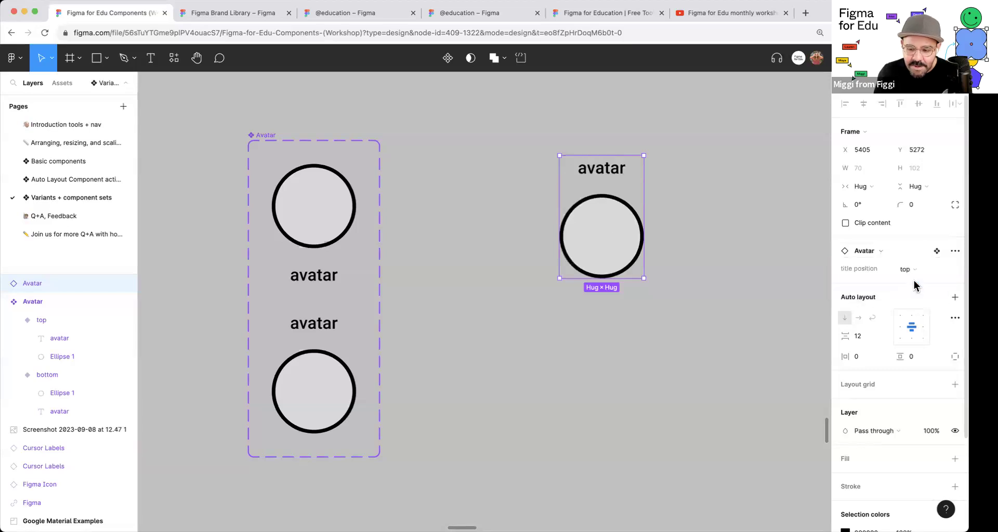
{"action": "left_click", "coordinate": [705, 300]}
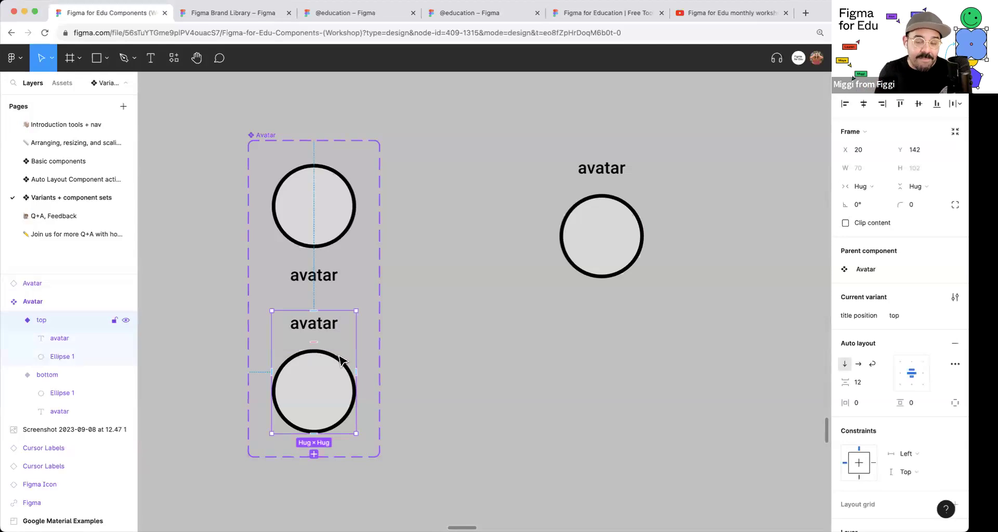
Step: Add a third variant below the top variant and set its auto layout direction to horizontal
{"action": "scroll", "coordinate": [403, 318], "scroll_direction": "down", "scroll_amount": 2}
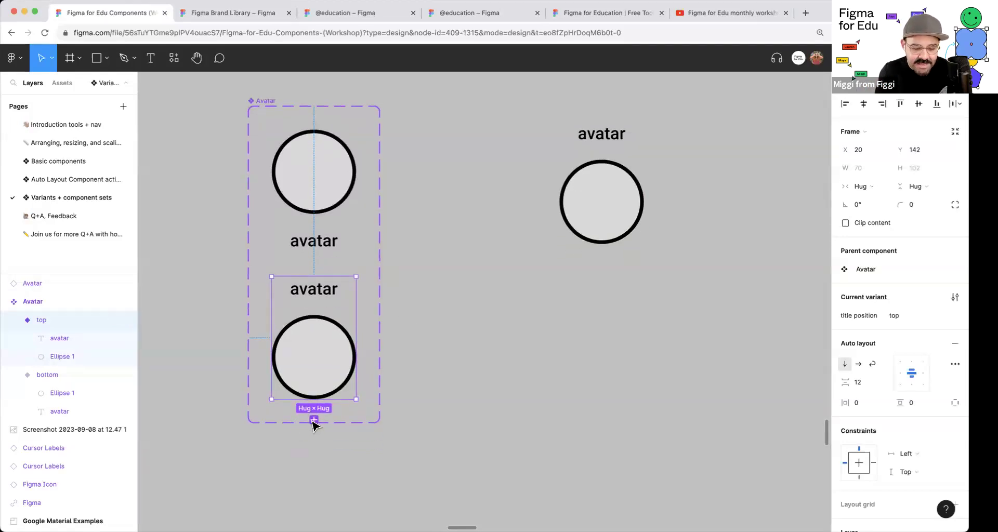
{"action": "left_click", "coordinate": [314, 419]}
{"action": "scroll", "coordinate": [423, 401], "scroll_direction": "down", "scroll_amount": 3}
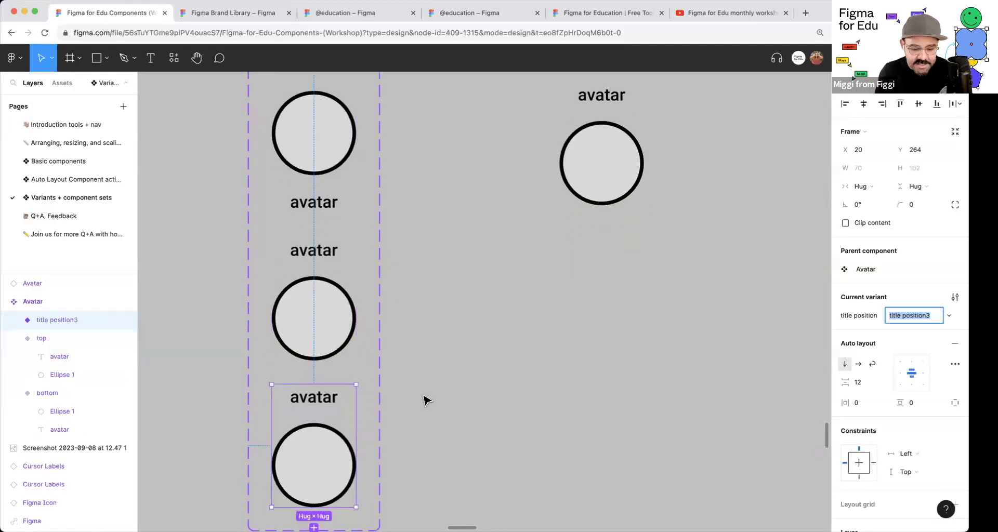
{"action": "left_click", "coordinate": [858, 366]}
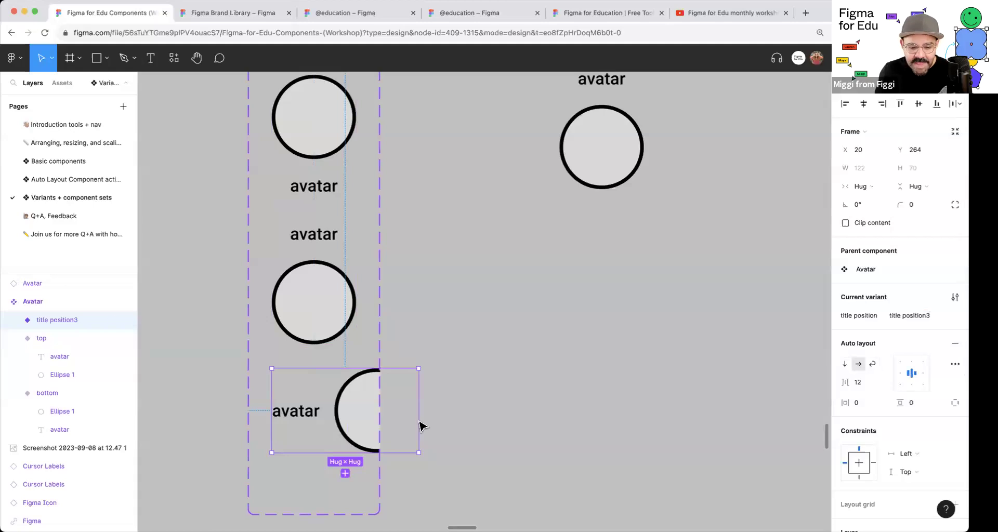
Step: Add a fourth variant below the horizontal one and move its avatar text to the right of the circle
{"action": "left_click", "coordinate": [301, 416]}
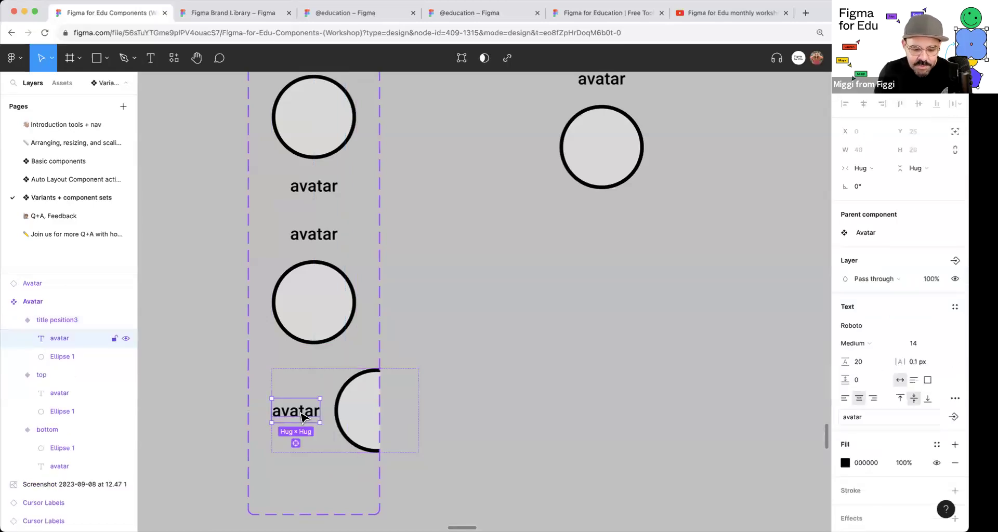
{"action": "left_click", "coordinate": [441, 354]}
{"action": "left_click", "coordinate": [348, 444]}
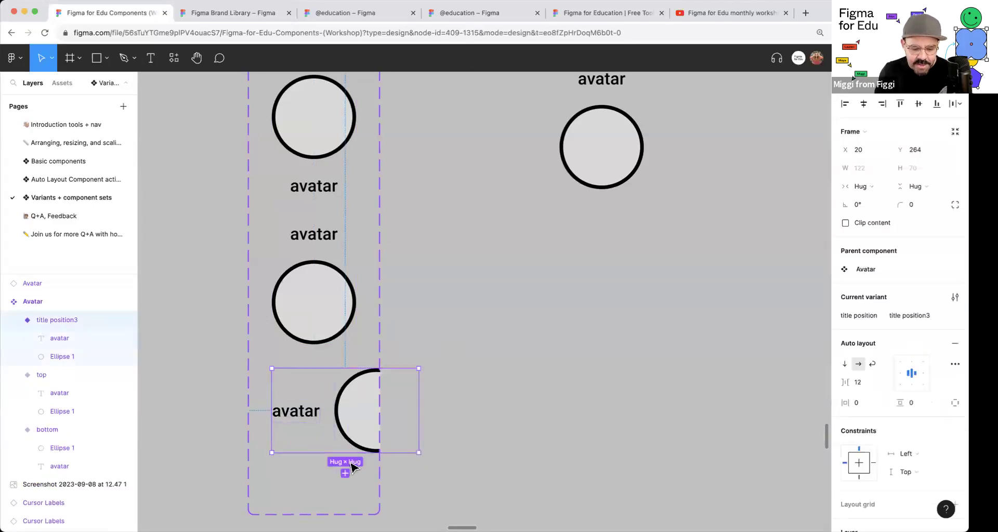
{"action": "left_click", "coordinate": [346, 473]}
{"action": "scroll", "coordinate": [439, 426], "scroll_direction": "down", "scroll_amount": 2}
{"action": "left_click", "coordinate": [303, 464]}
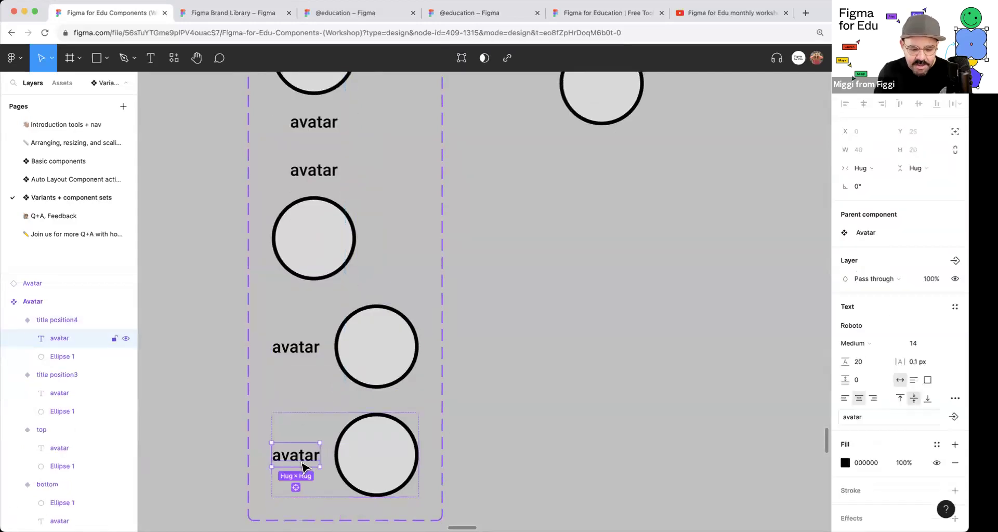
{"action": "key", "text": "Right"}
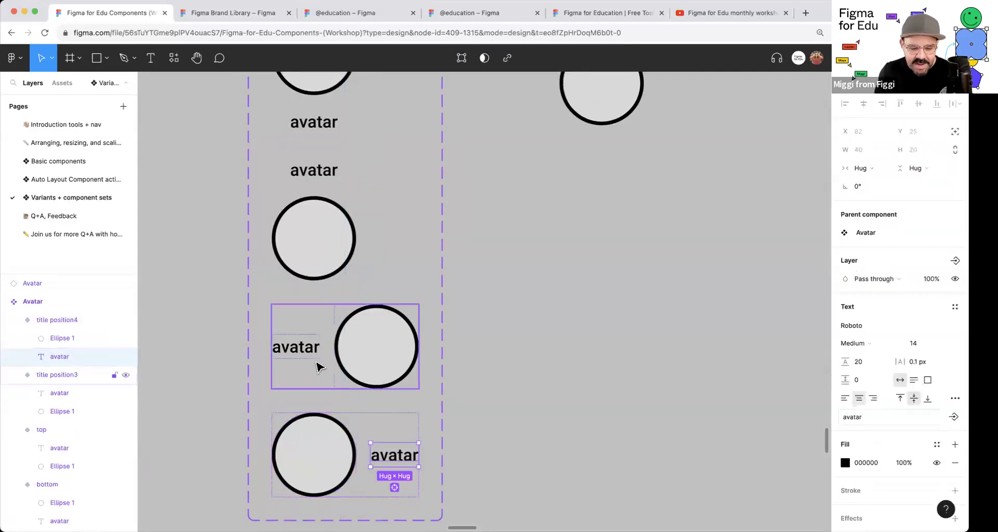
{"action": "key", "text": "Escape"}
{"action": "scroll", "coordinate": [421, 286], "scroll_direction": "down", "scroll_amount": 3}
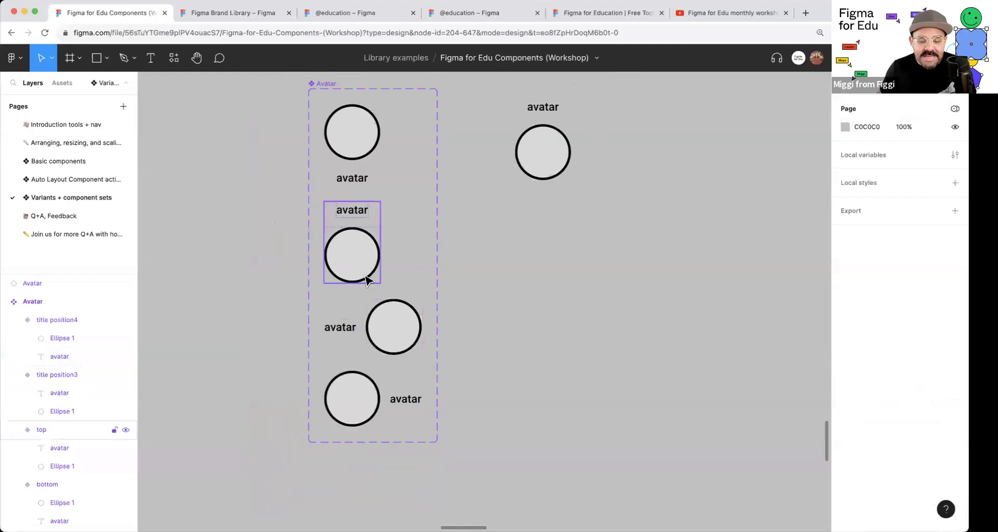
Step: Rename the title position values of the third and fourth Avatar variants as "left" and "right"
{"action": "left_click", "coordinate": [365, 347]}
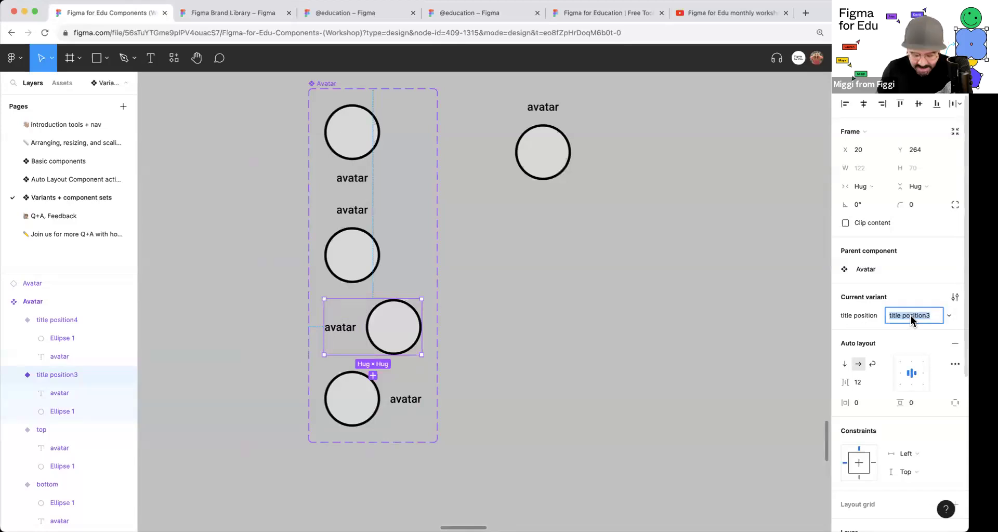
{"action": "type", "text": "left"}
{"action": "key", "text": "Return"}
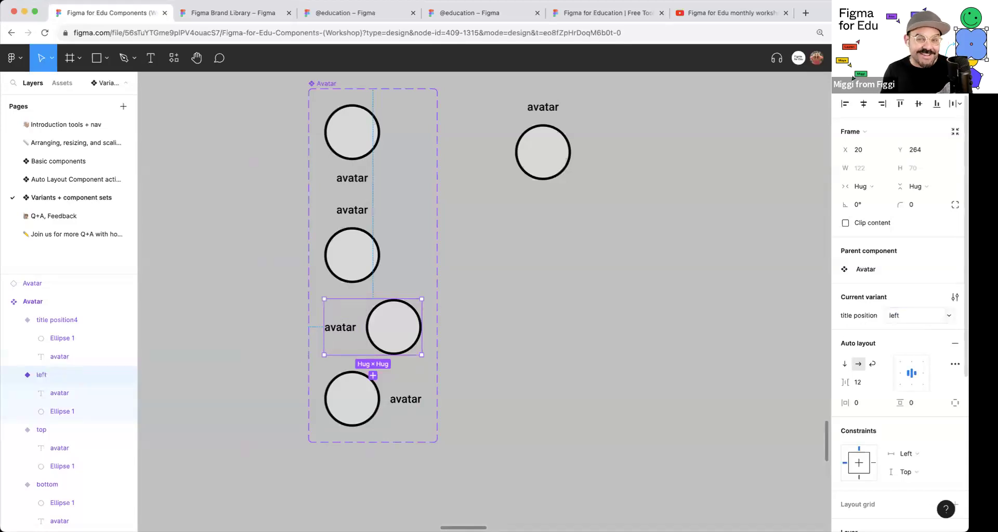
{"action": "left_click", "coordinate": [337, 380]}
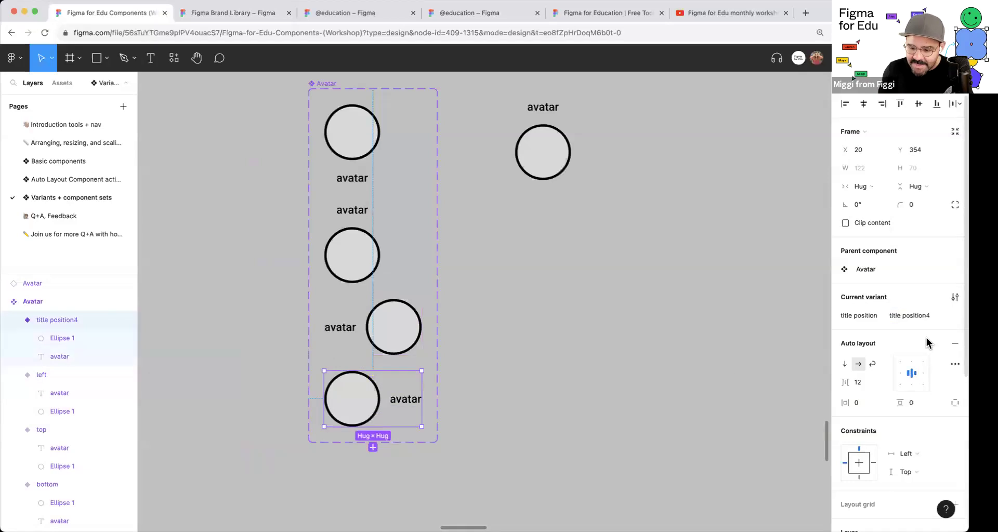
{"action": "left_click", "coordinate": [918, 318]}
{"action": "type", "text": "right"}
{"action": "key", "text": "Return"}
{"action": "left_click", "coordinate": [749, 273]}
Step: Switch the Avatar instance's title position to left, right, top and finally bottom, and reposition the instance beside the component set
{"action": "left_click_drag", "start_coordinate": [508, 199], "coordinate": [588, 241]}
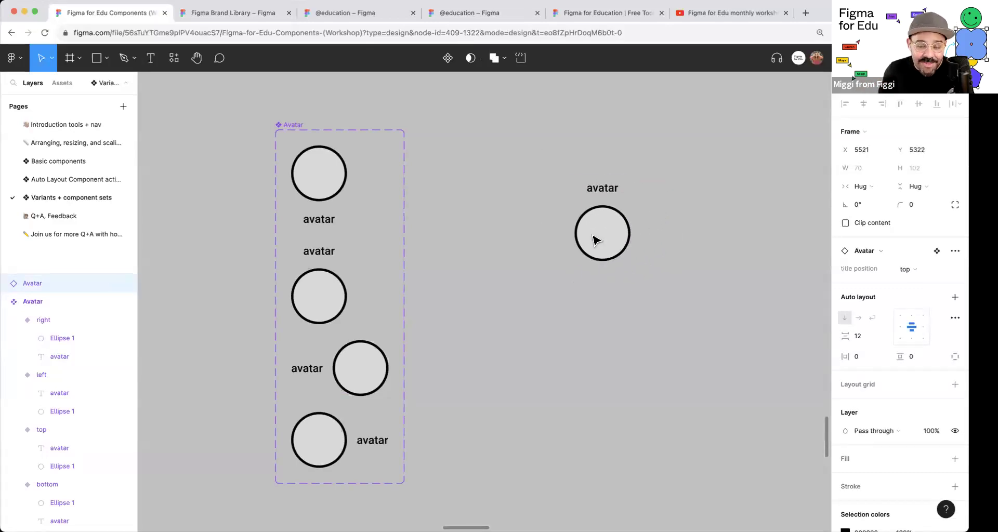
{"action": "left_click", "coordinate": [910, 270]}
{"action": "left_click", "coordinate": [907, 283]}
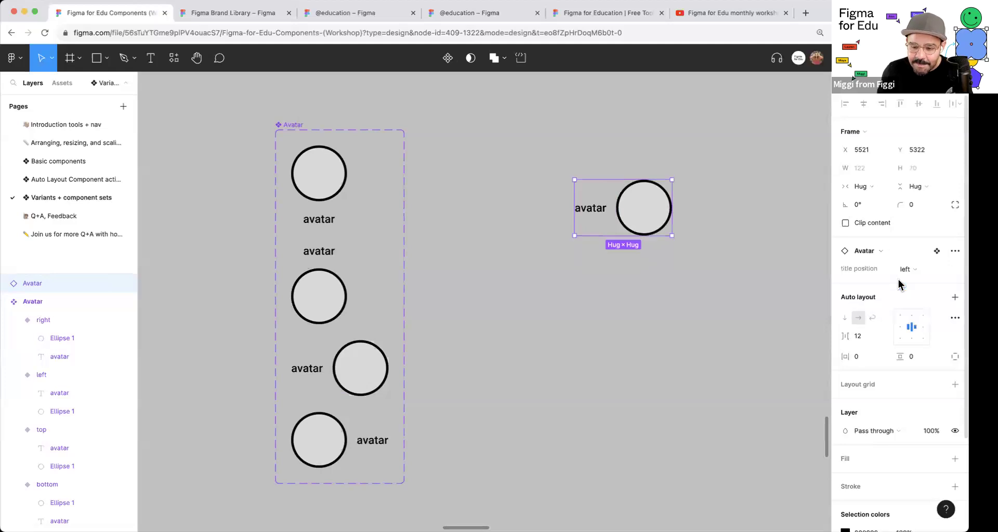
{"action": "left_click", "coordinate": [911, 271]}
{"action": "left_click", "coordinate": [909, 281]}
{"action": "left_click", "coordinate": [910, 279]}
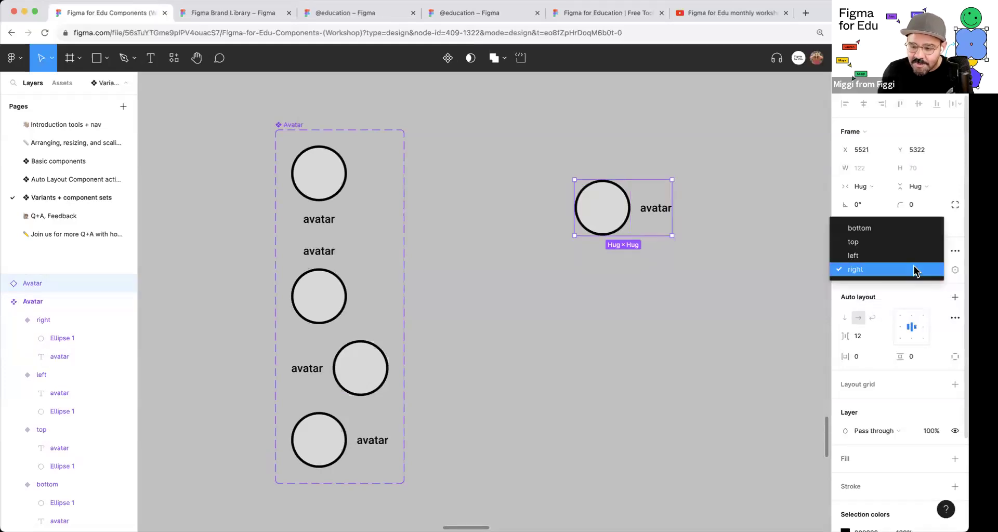
{"action": "left_click", "coordinate": [915, 242]}
{"action": "left_click", "coordinate": [908, 269]}
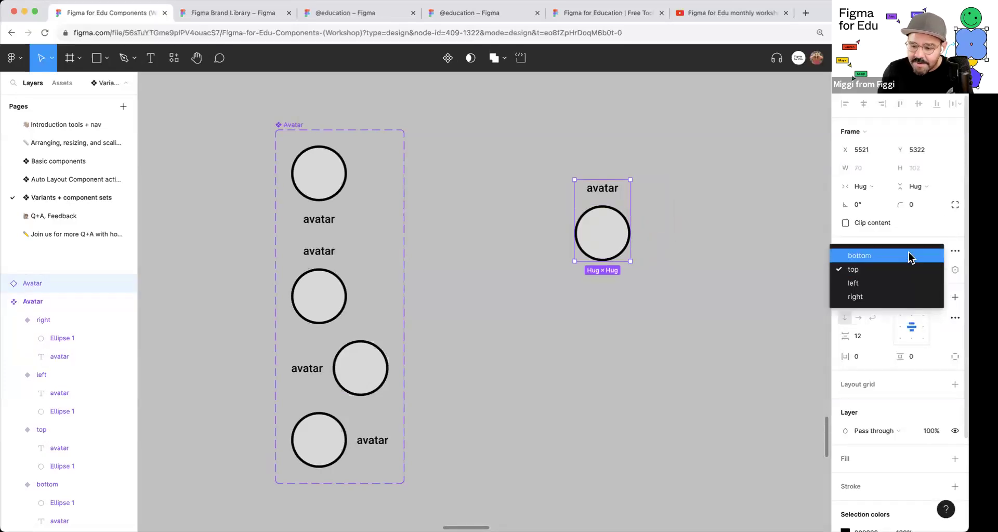
{"action": "left_click", "coordinate": [909, 256]}
{"action": "scroll", "coordinate": [613, 218], "scroll_direction": "up", "scroll_amount": 1}
{"action": "left_click_drag", "start_coordinate": [605, 245], "coordinate": [596, 276]}
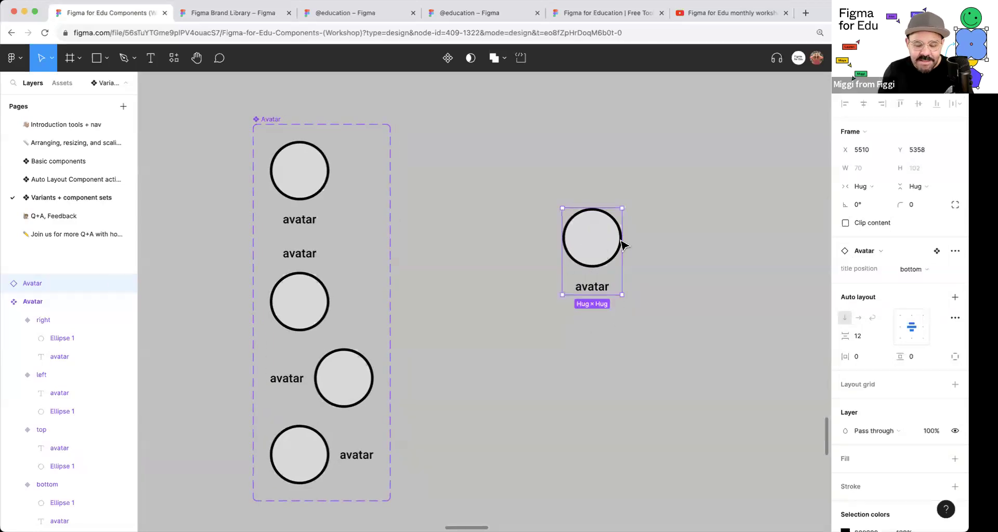
{"action": "scroll", "coordinate": [534, 323], "scroll_direction": "down", "scroll_amount": 2}
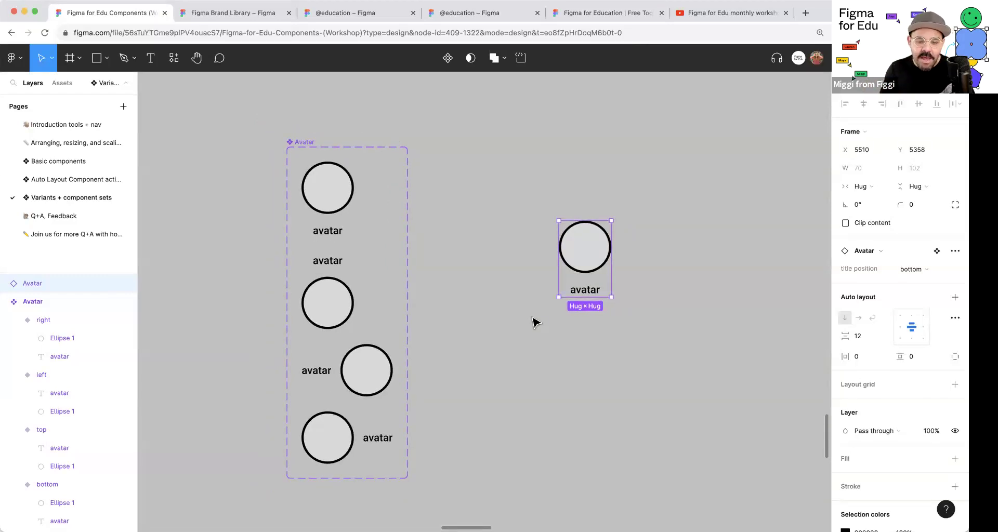
Step: Add a variant property named "show name" with the value "false" to the Avatar component set
{"action": "left_click", "coordinate": [337, 446]}
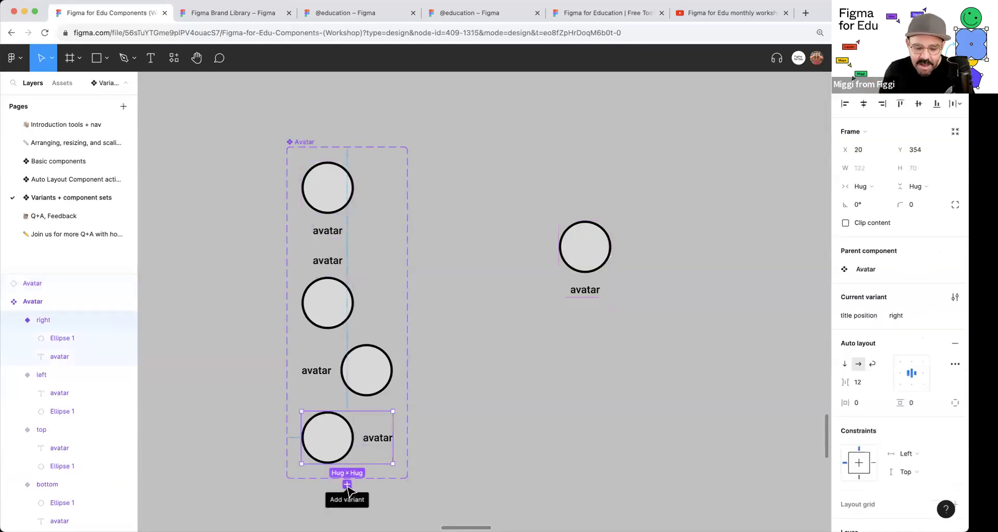
{"action": "left_click", "coordinate": [306, 142]}
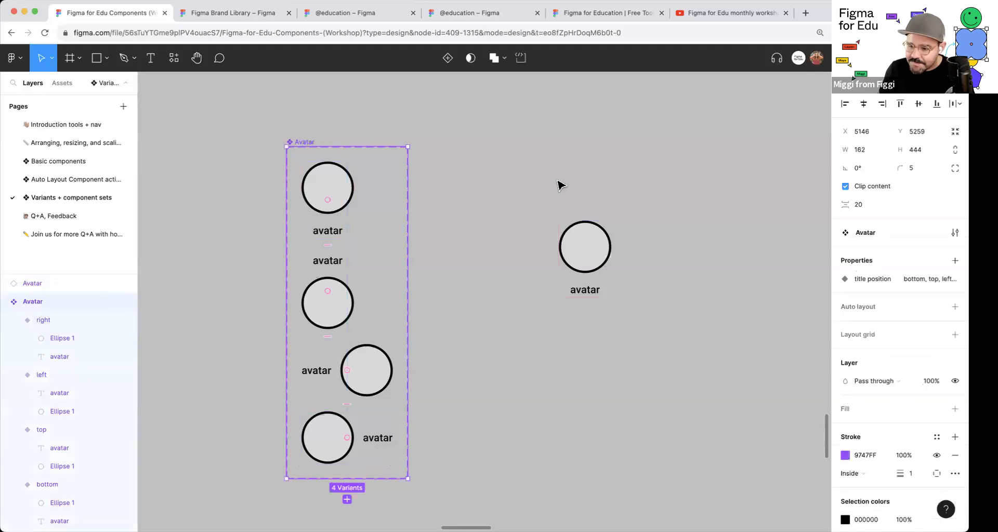
{"action": "left_click", "coordinate": [955, 261]}
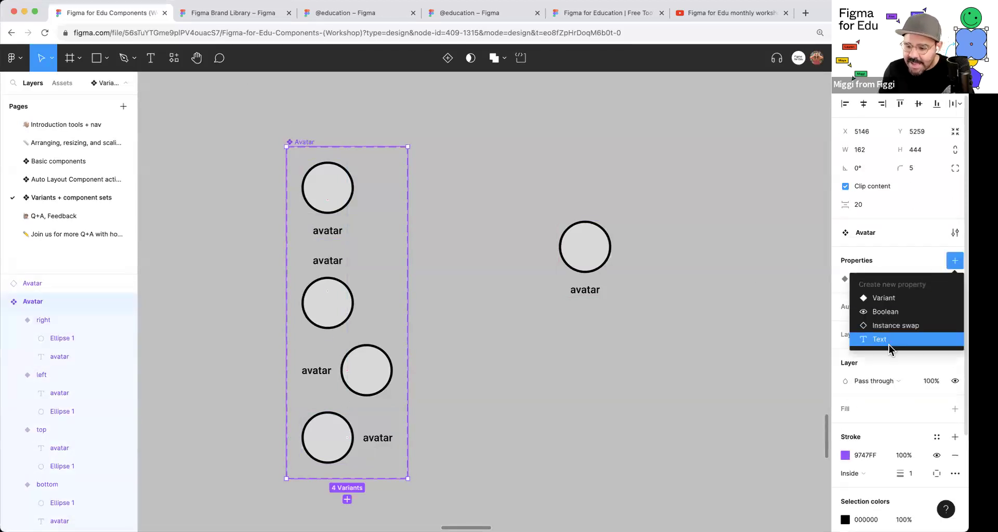
{"action": "left_click", "coordinate": [900, 301]}
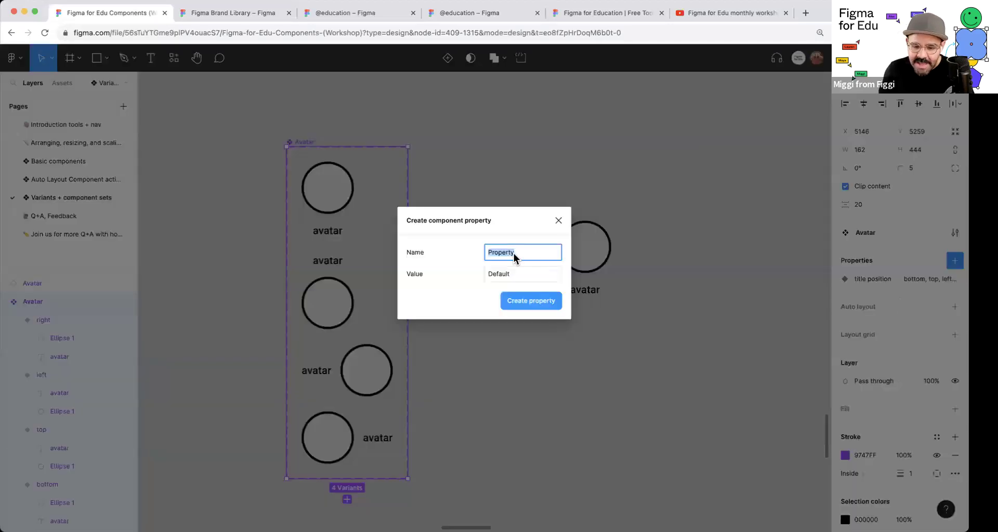
{"action": "type", "text": "show name"}
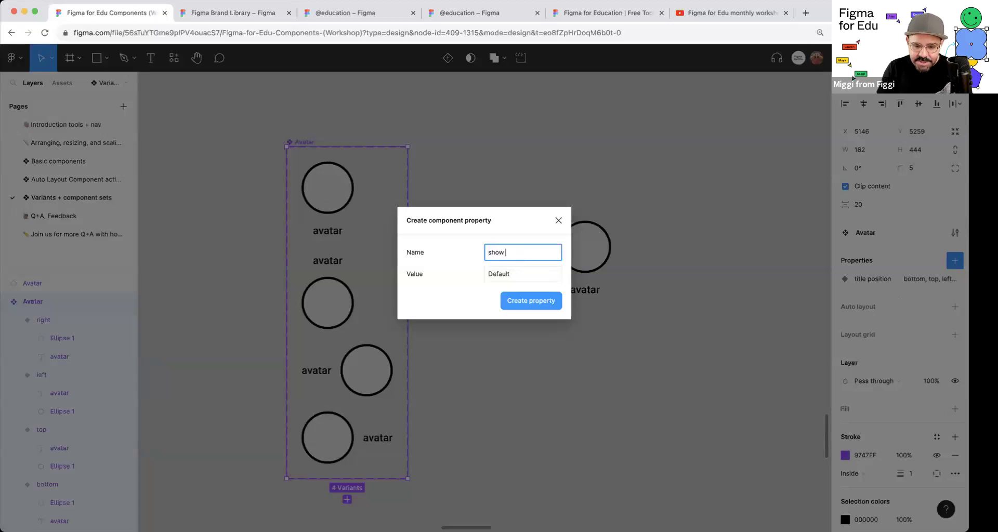
{"action": "left_click", "coordinate": [516, 274]}
{"action": "type", "text": "f"}
{"action": "key", "text": "Return"}
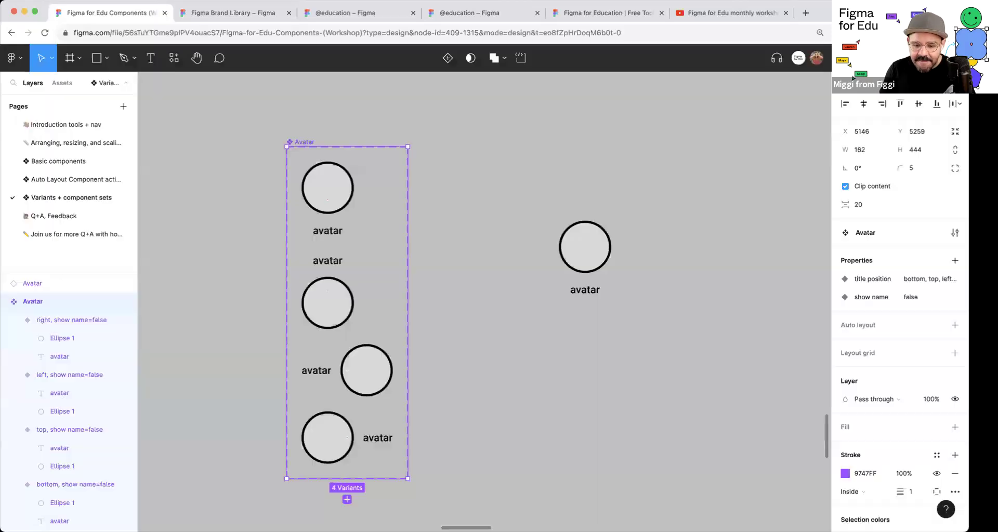
{"action": "double_click", "coordinate": [912, 299]}
{"action": "type", "text": "t"}
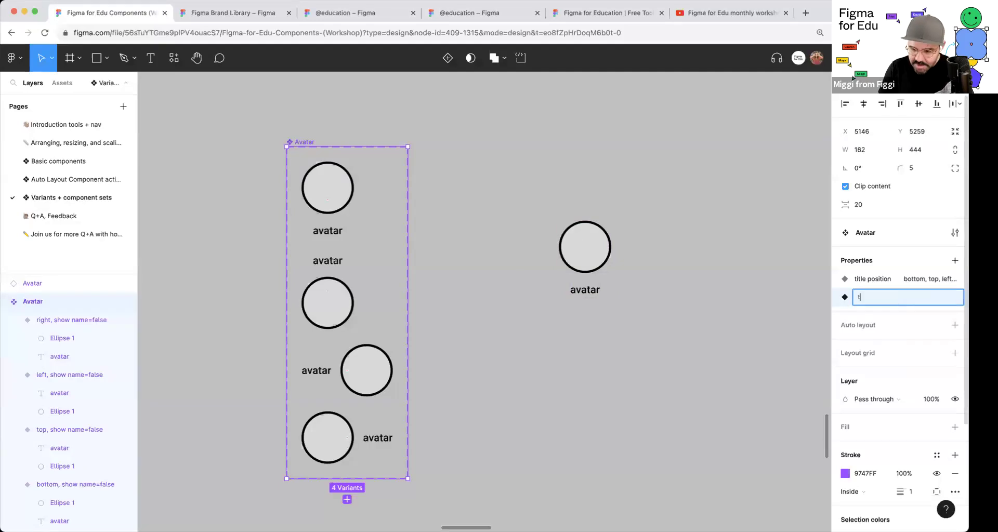
{"action": "key", "text": "Escape"}
Step: Apply auto layout to the Avatar component set and name its second variant property "show name"
{"action": "key", "text": "shift+a"}
{"action": "double_click", "coordinate": [902, 295]}
{"action": "type", "text": "show name"}
{"action": "key", "text": "Return"}
Step: Change the show name property's value to "true" for the existing Avatar variants
{"action": "left_click", "coordinate": [937, 297]}
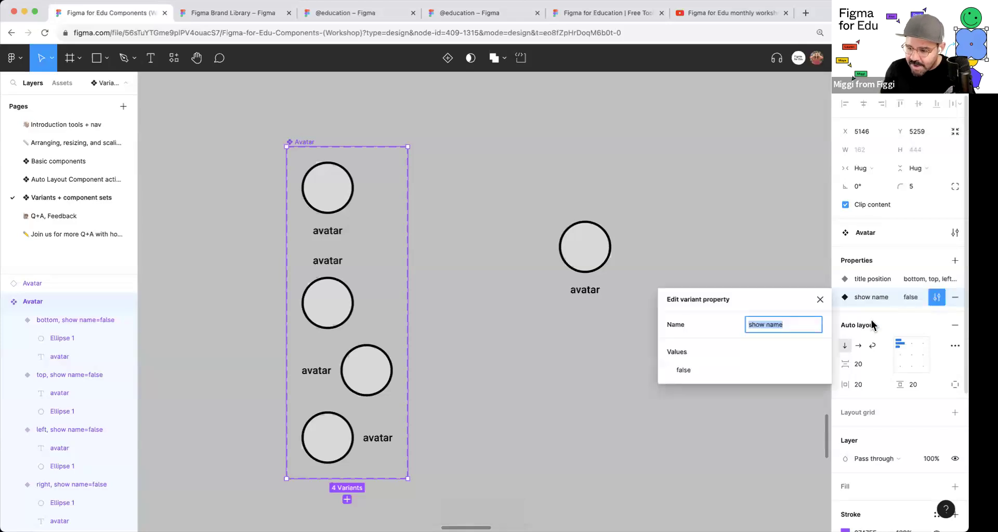
{"action": "left_click", "coordinate": [715, 372]}
{"action": "type", "text": "true"}
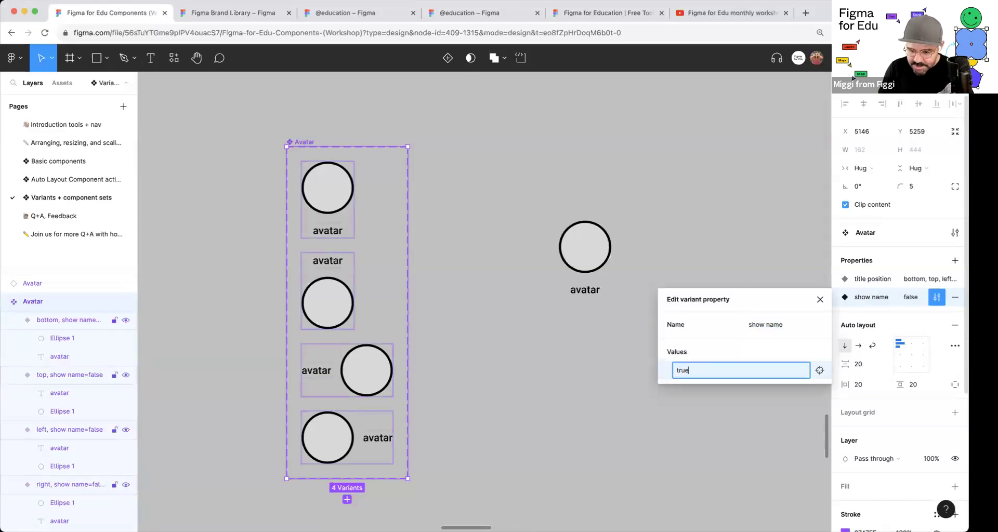
{"action": "key", "text": "Return"}
{"action": "left_click", "coordinate": [690, 428]}
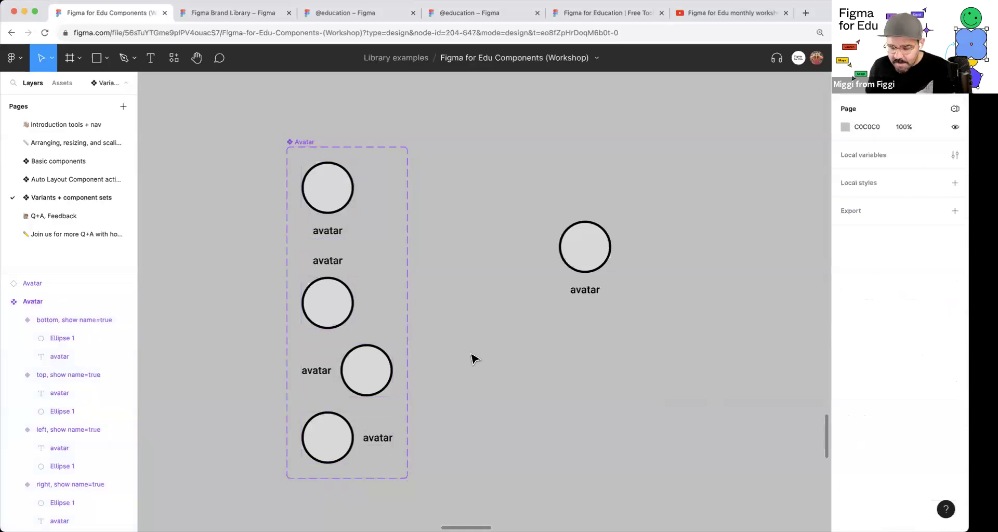
{"action": "left_click", "coordinate": [334, 223]}
{"action": "left_click", "coordinate": [328, 306], "text": "shift"}
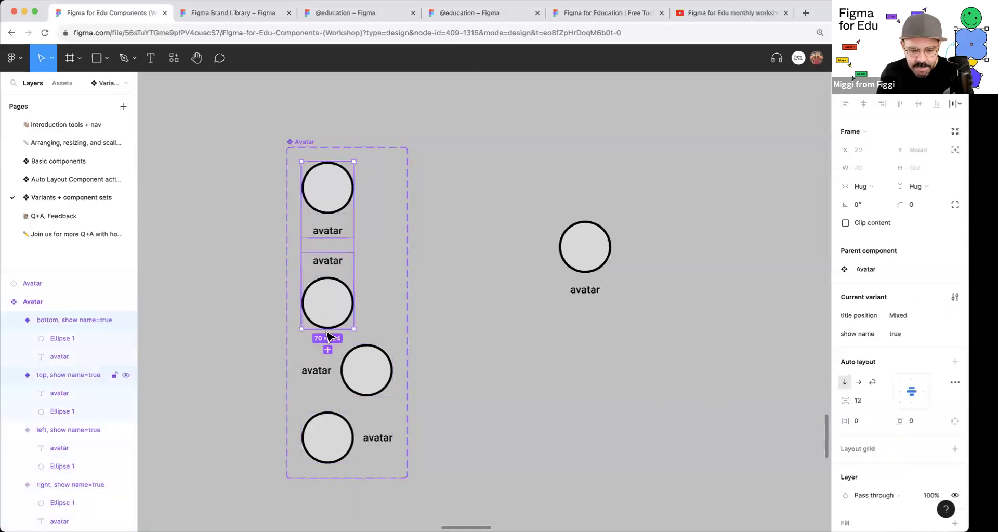
{"action": "left_click", "coordinate": [365, 236]}
Step: Add a new variant based on the bottom variant and set its show name value to "false"
{"action": "left_click", "coordinate": [327, 246]}
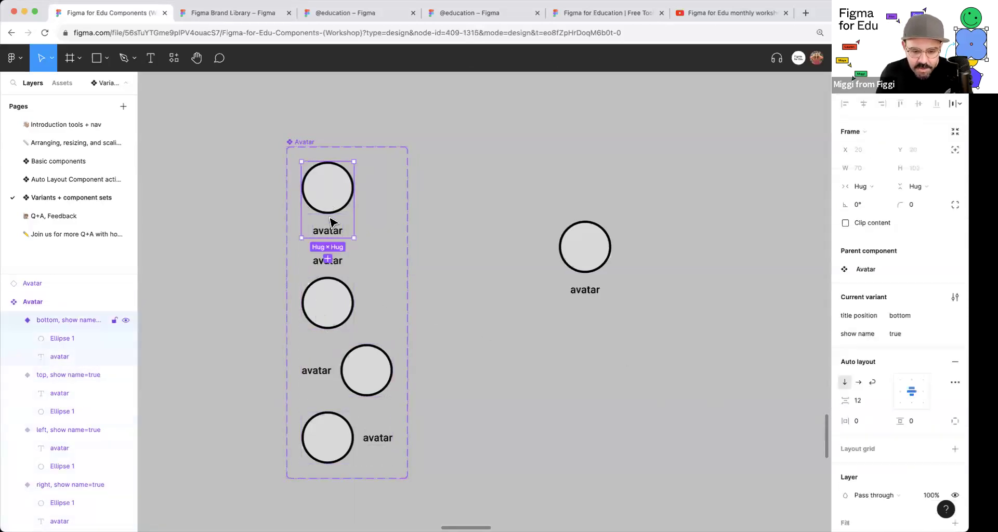
{"action": "left_click", "coordinate": [328, 258]}
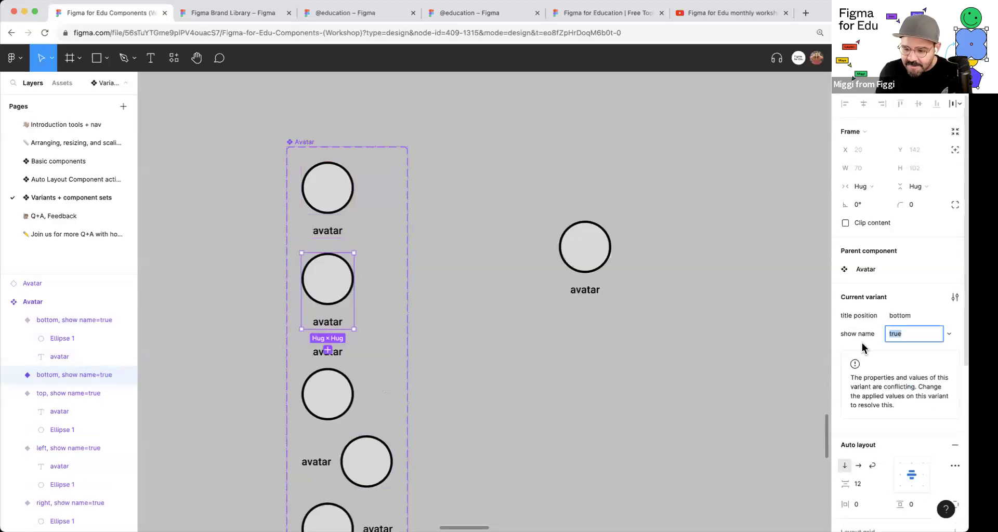
{"action": "type", "text": "fal"}
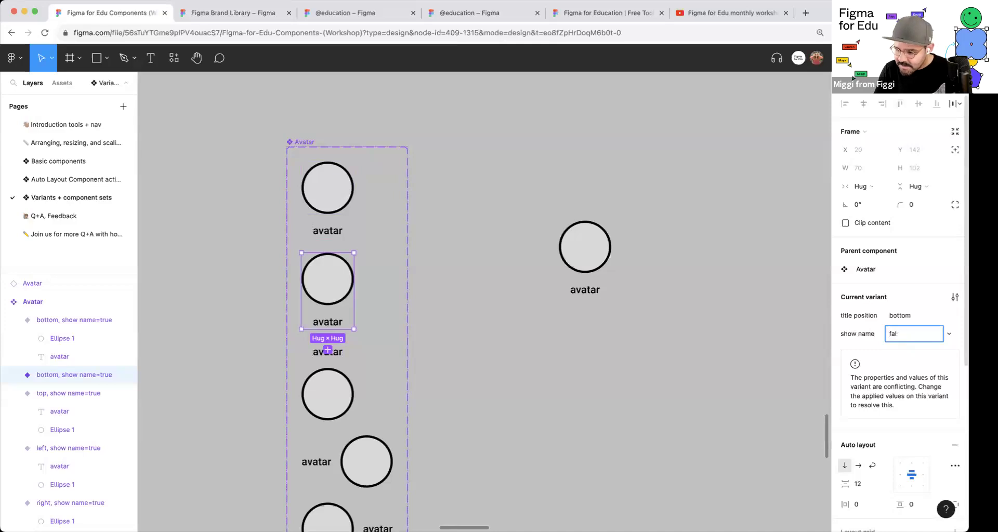
{"action": "type", "text": "vee"}
{"action": "key", "text": "Return"}
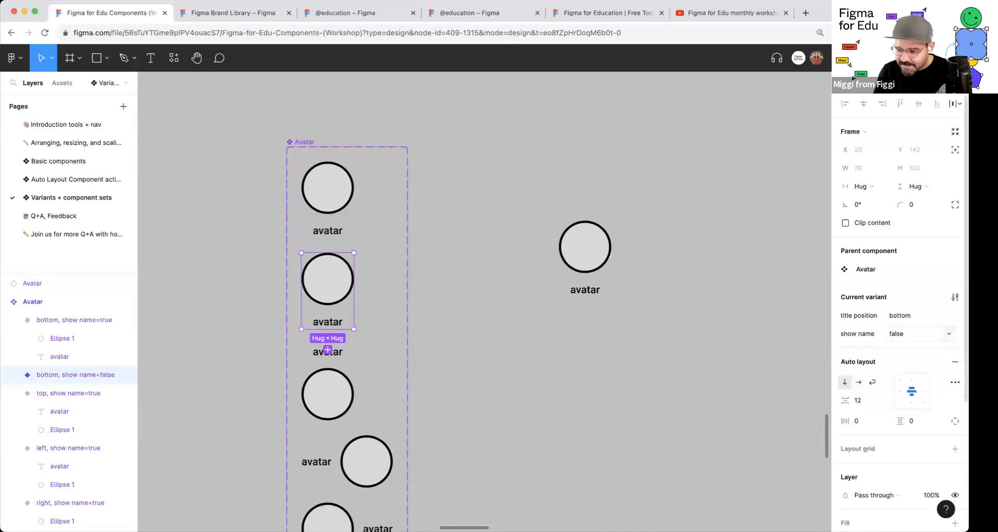
Step: Hide the avatar text layer in the bottom variant with show name false, and select that variant
{"action": "left_click", "coordinate": [501, 329]}
{"action": "double_click", "coordinate": [333, 323]}
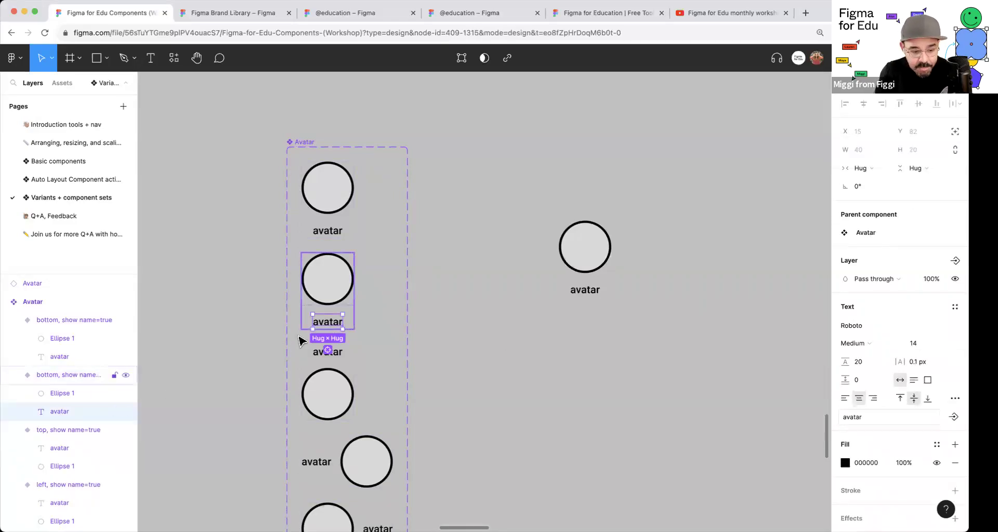
{"action": "left_click", "coordinate": [126, 412]}
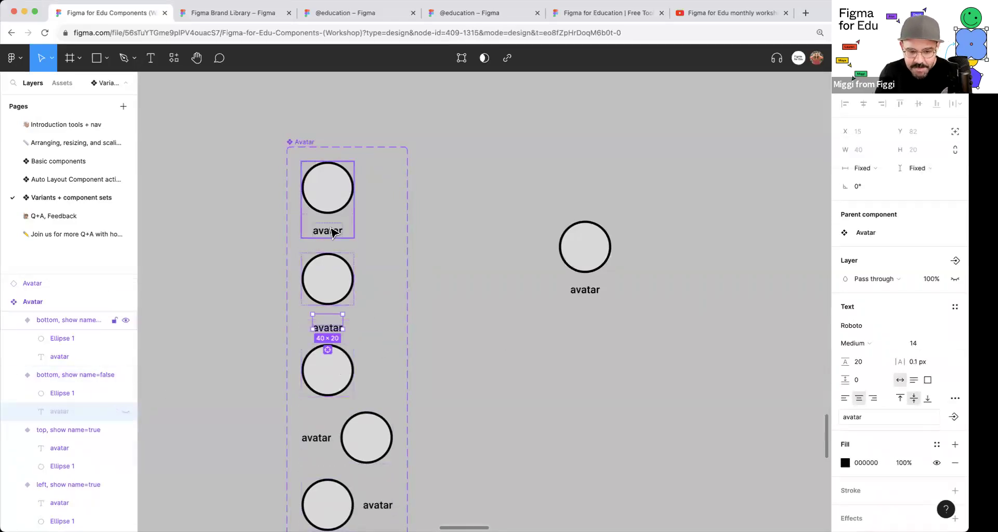
{"action": "left_click", "coordinate": [353, 221]}
{"action": "left_click", "coordinate": [349, 291]}
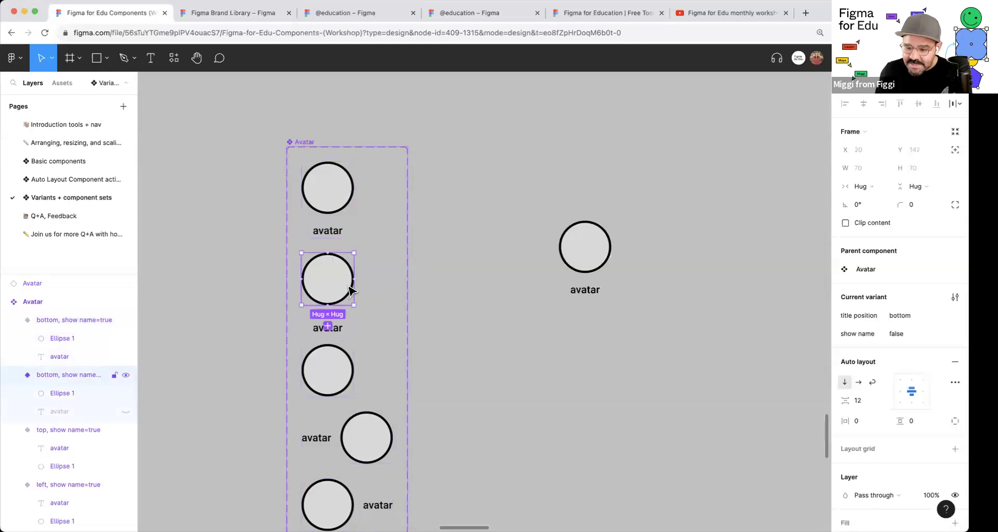
Step: Select the Avatar instance beside the component set and test its show name property by switching it off and on repeatedly
{"action": "left_click", "coordinate": [331, 200]}
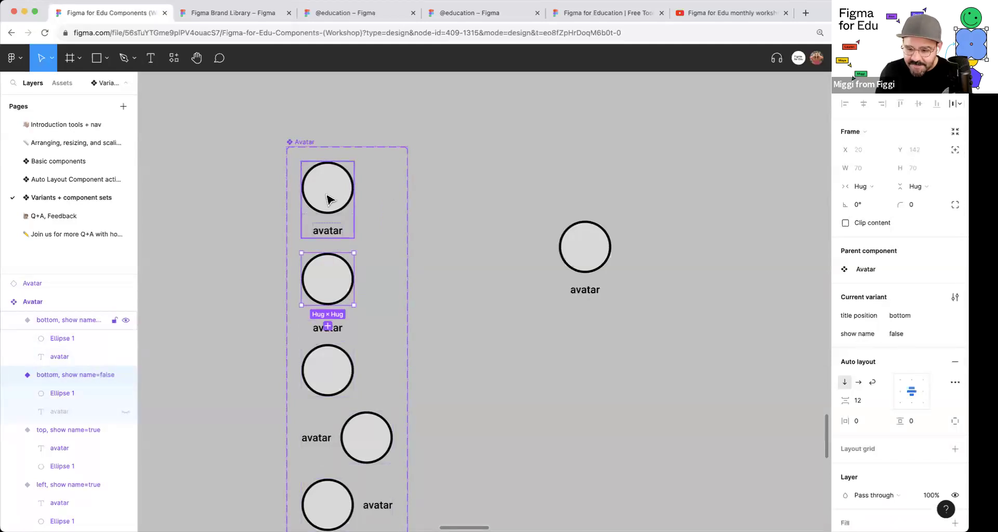
{"action": "left_click", "coordinate": [672, 310]}
{"action": "scroll", "coordinate": [597, 270], "scroll_direction": "right", "scroll_amount": 2}
{"action": "left_click", "coordinate": [526, 232]}
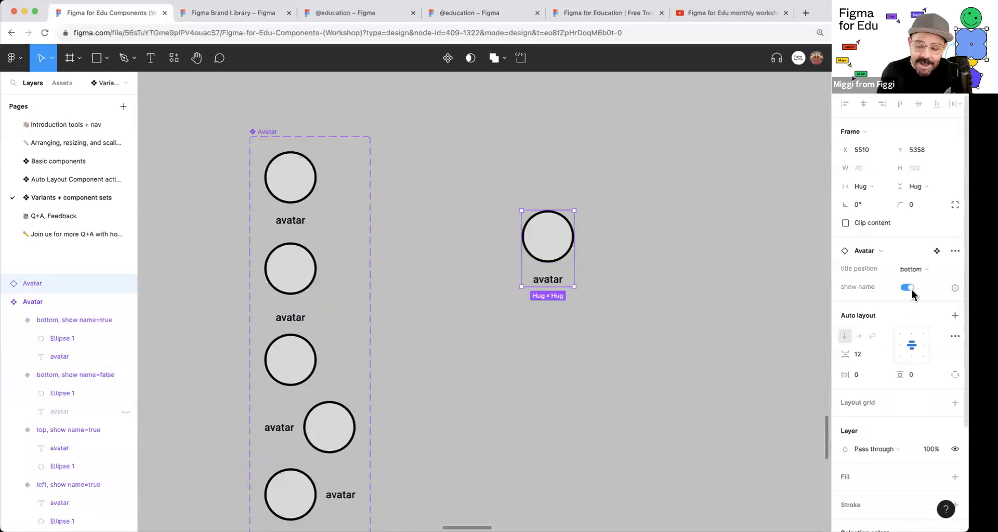
{"action": "left_click", "coordinate": [910, 291]}
{"action": "left_click", "coordinate": [910, 291]}
{"action": "left_click", "coordinate": [909, 291]}
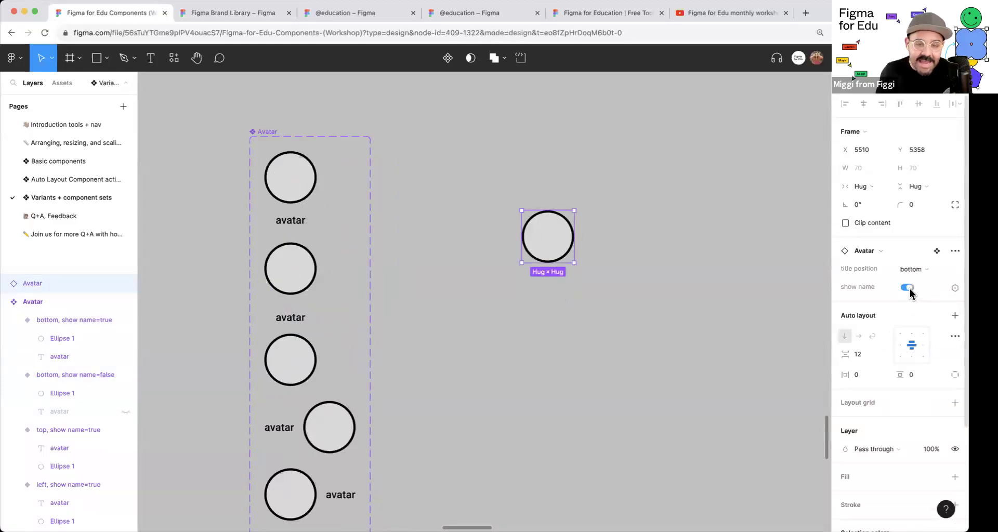
{"action": "left_click", "coordinate": [909, 289]}
{"action": "left_click", "coordinate": [910, 289]}
{"action": "left_click", "coordinate": [909, 289]}
{"action": "left_click", "coordinate": [910, 289]}
{"action": "left_click", "coordinate": [910, 289]}
Step: Widen the Avatar component set to 307
{"action": "left_click", "coordinate": [429, 348]}
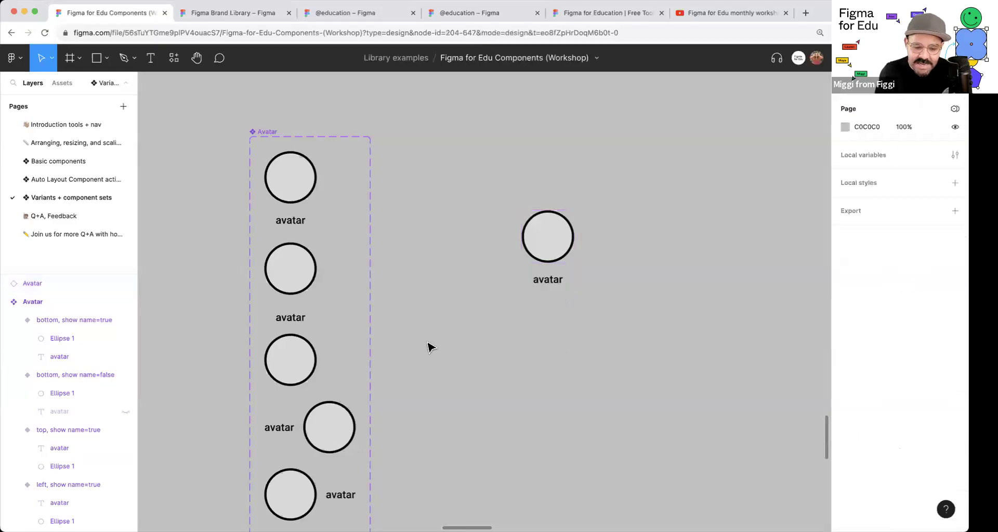
{"action": "left_click", "coordinate": [249, 151]}
{"action": "left_click_drag", "start_coordinate": [373, 219], "coordinate": [479, 231]}
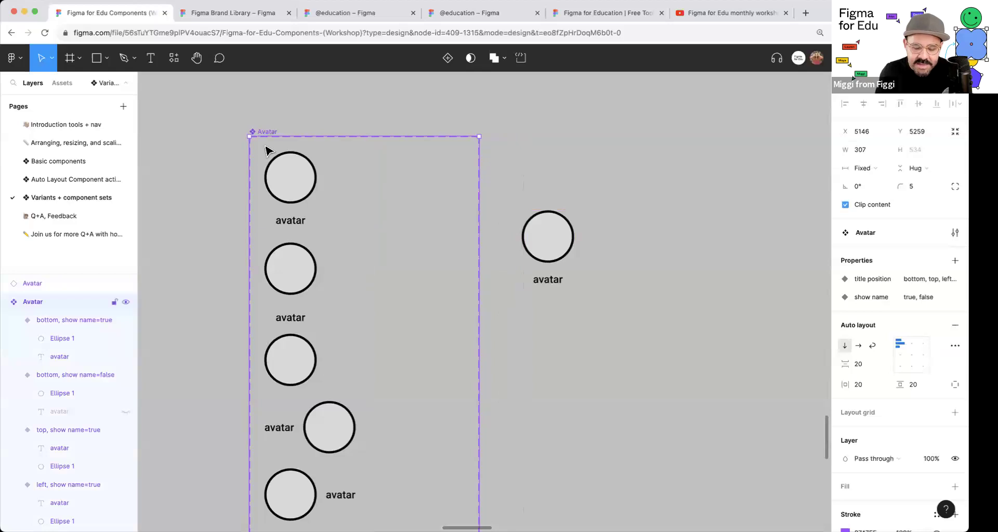
Step: Try to move the bottom variant with show name false beside the first variant inside the set, and undo the change
{"action": "left_click", "coordinate": [292, 279]}
{"action": "left_click_drag", "start_coordinate": [312, 267], "coordinate": [374, 240]}
{"action": "left_click", "coordinate": [270, 152]}
{"action": "scroll", "coordinate": [458, 194], "scroll_direction": "down", "scroll_amount": 3}
{"action": "scroll", "coordinate": [520, 249], "scroll_direction": "down", "scroll_amount": 1}
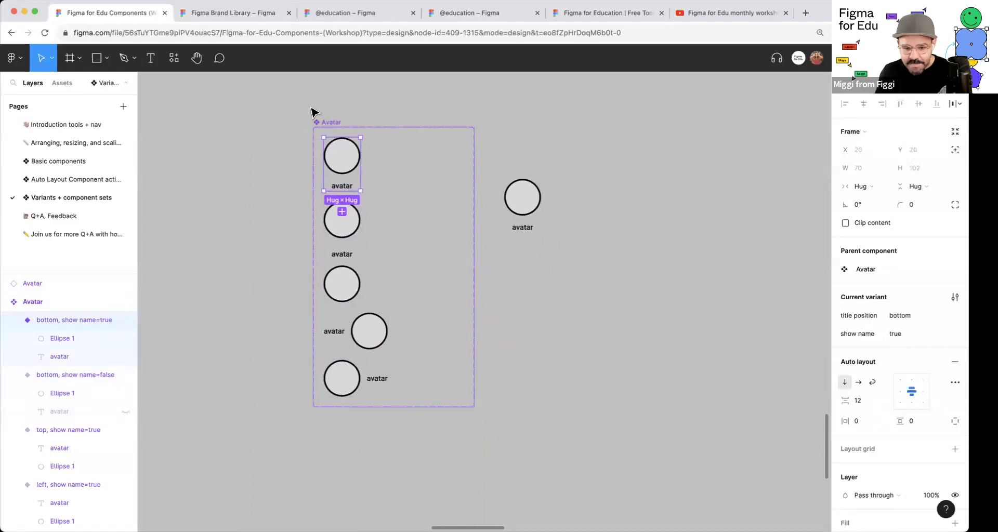
{"action": "left_click", "coordinate": [329, 125]}
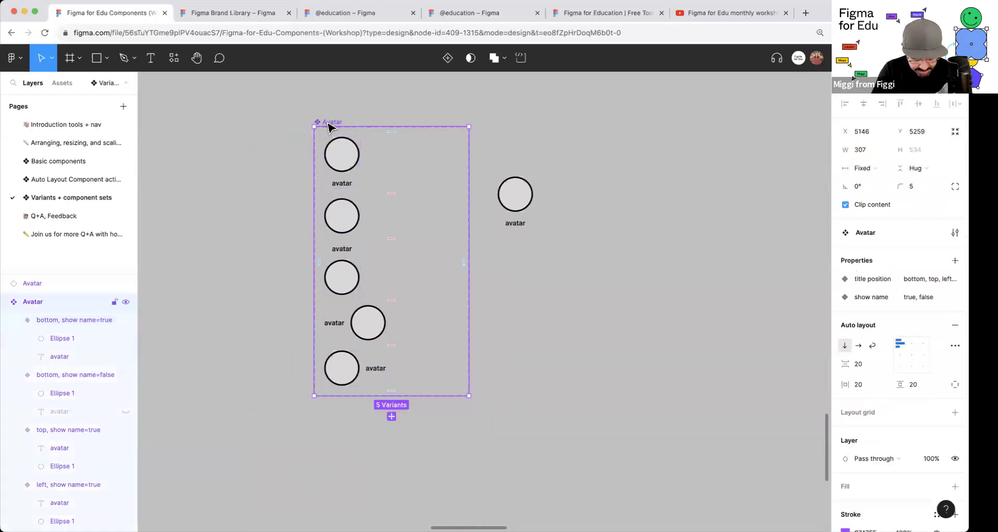
{"action": "left_click_drag", "start_coordinate": [342, 208], "coordinate": [381, 149]}
{"action": "key", "text": "super+z"}
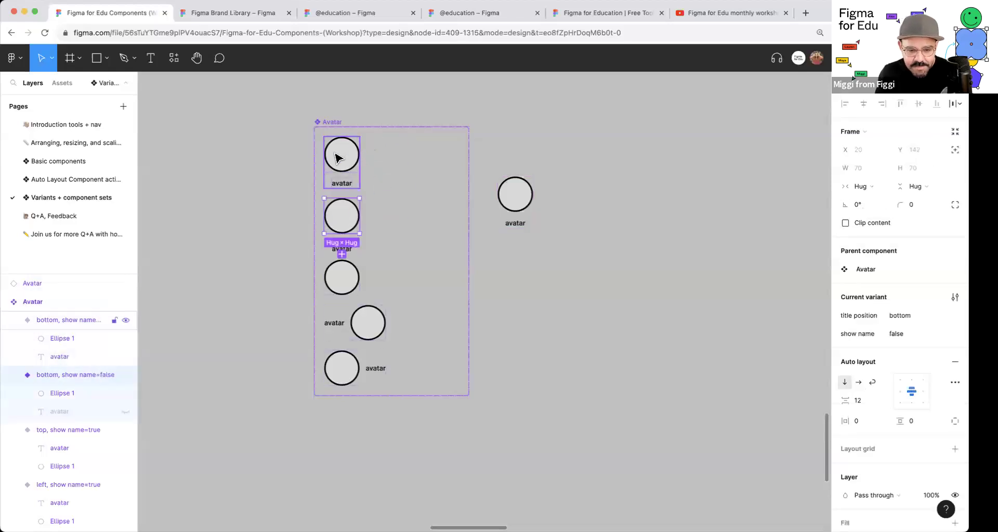
{"action": "left_click", "coordinate": [627, 306]}
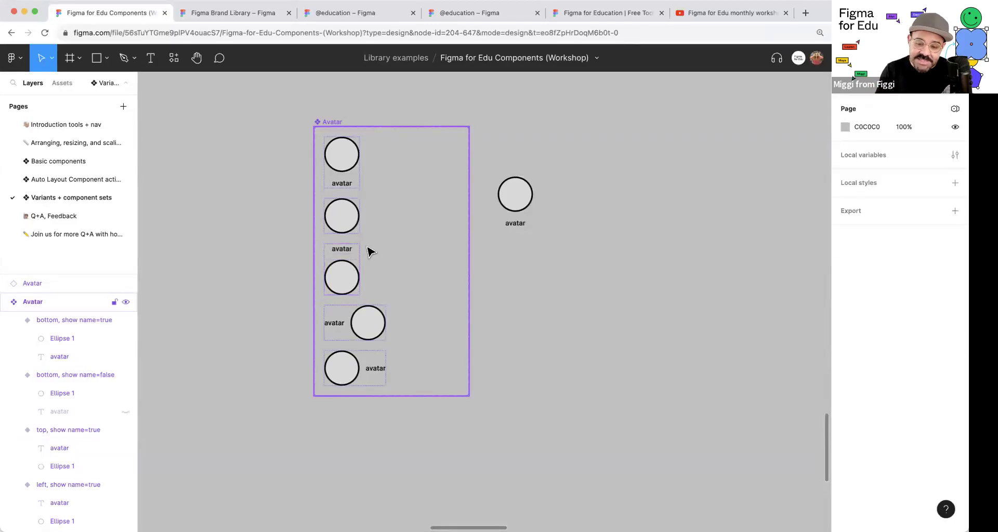
Step: Compare the Avatar instance with and without its name by turning show name off and back on
{"action": "left_click", "coordinate": [529, 215]}
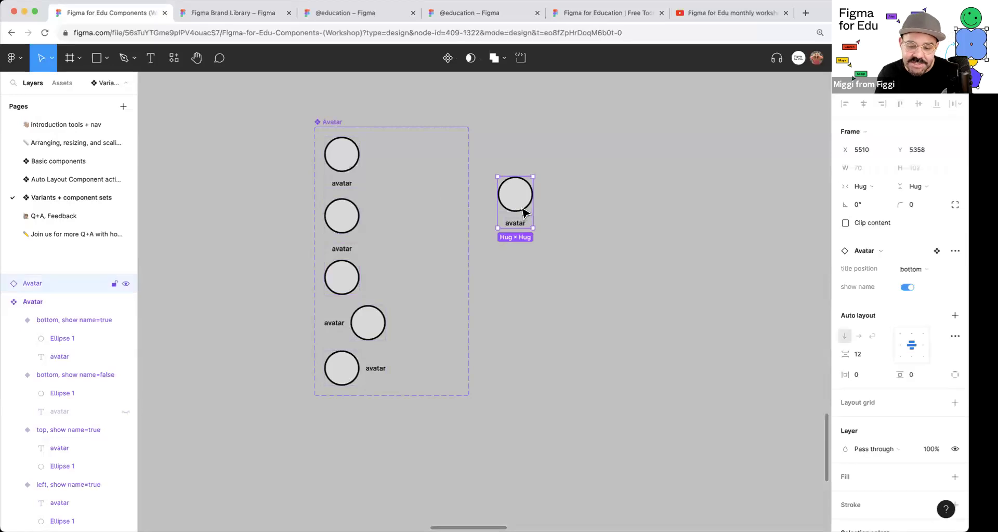
{"action": "left_click", "coordinate": [908, 286]}
{"action": "left_click", "coordinate": [908, 287]}
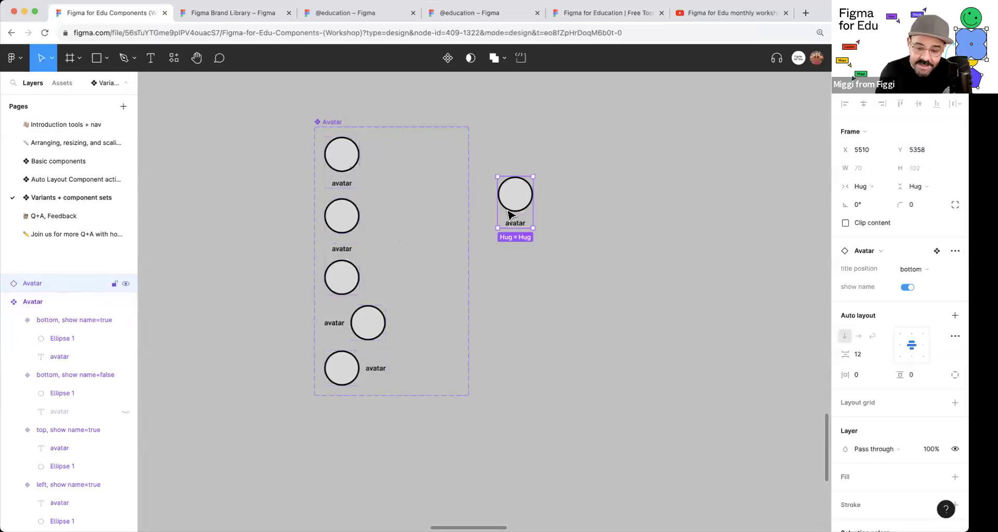
Step: Delete the show name property from the Avatar component set and remove the conflicting bottom variant whose text is hidden
{"action": "left_click", "coordinate": [356, 220]}
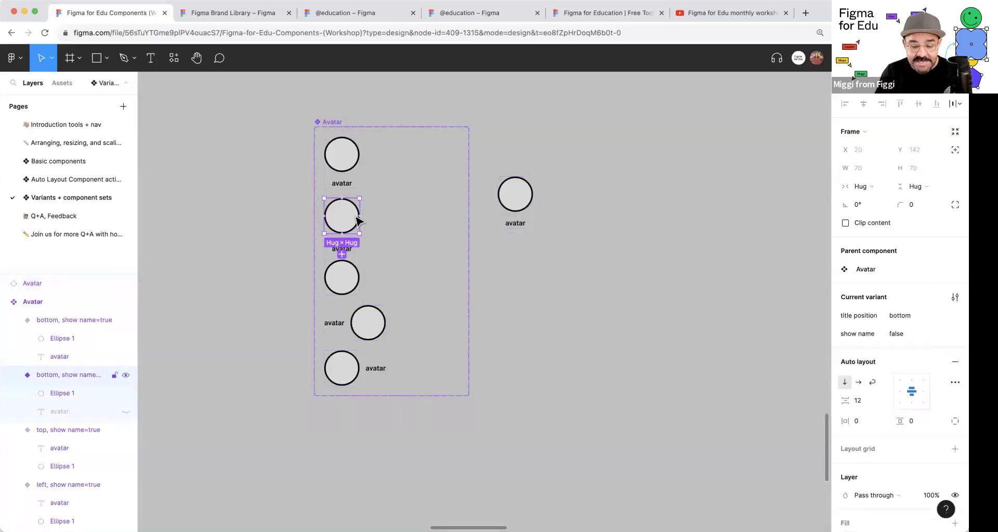
{"action": "left_click", "coordinate": [333, 127]}
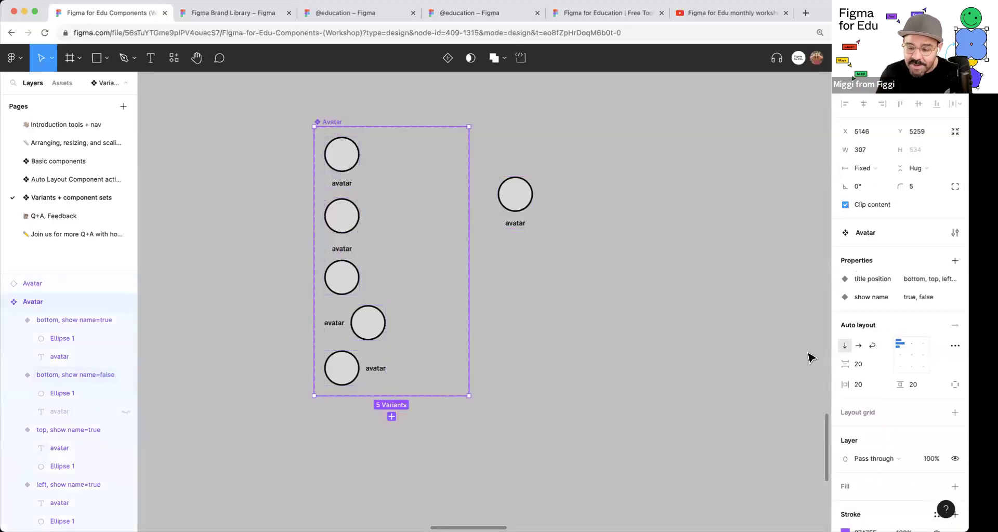
{"action": "mouse_move", "coordinate": [946, 300]}
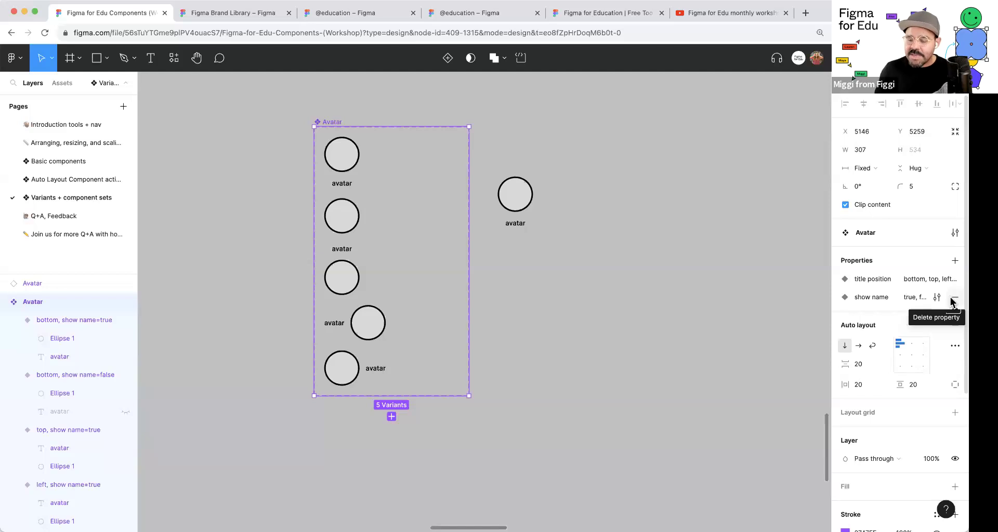
{"action": "left_click", "coordinate": [954, 300]}
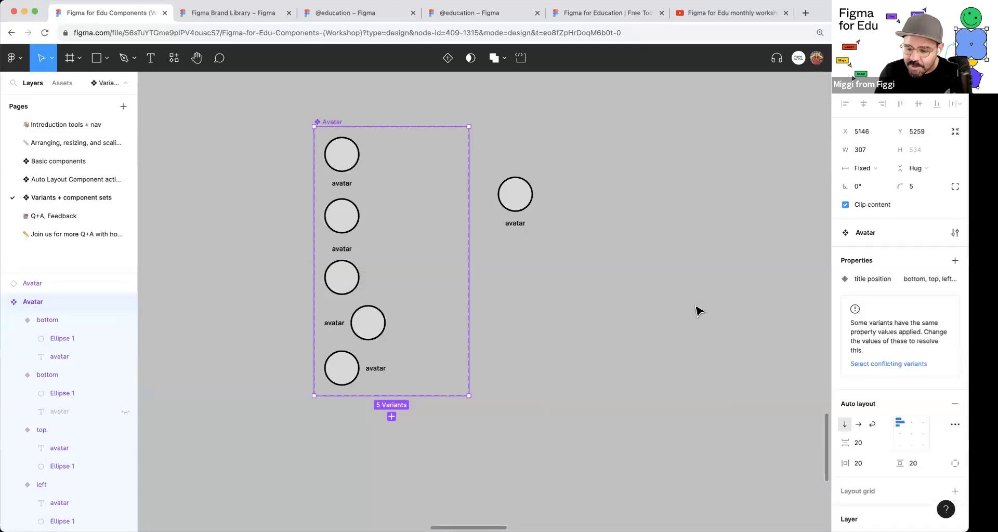
{"action": "left_click", "coordinate": [357, 218]}
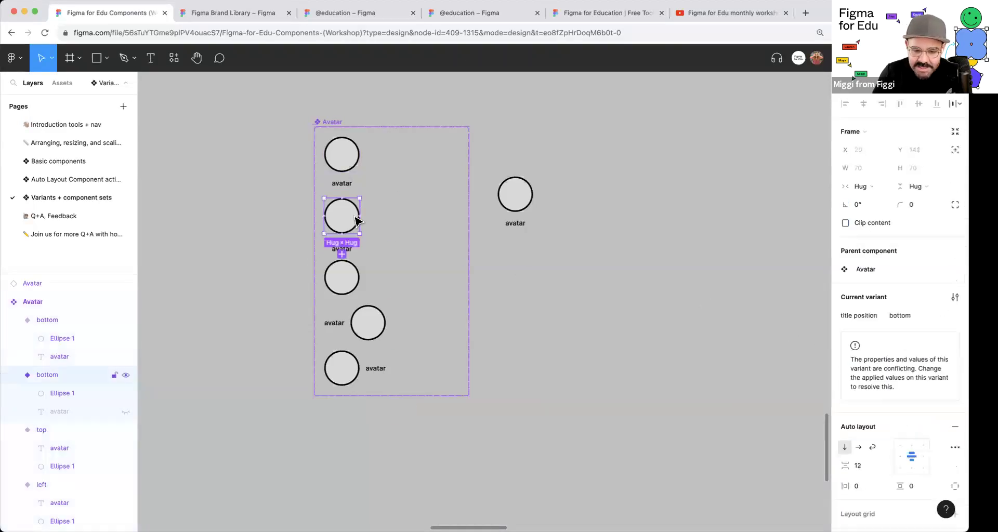
{"action": "key", "text": "BackSpace"}
Step: Move the Avatar instance farther from the set and cycle its title position through top, left and right, ending at bottom
{"action": "left_click", "coordinate": [512, 207]}
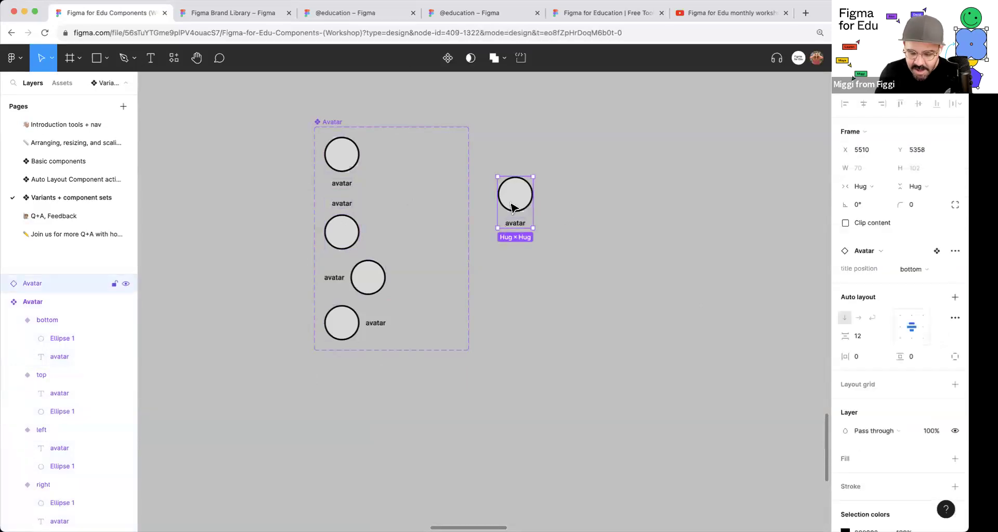
{"action": "left_click_drag", "start_coordinate": [512, 207], "coordinate": [583, 198]}
{"action": "left_click", "coordinate": [912, 269]}
{"action": "left_click", "coordinate": [920, 282]}
{"action": "left_click", "coordinate": [921, 270]}
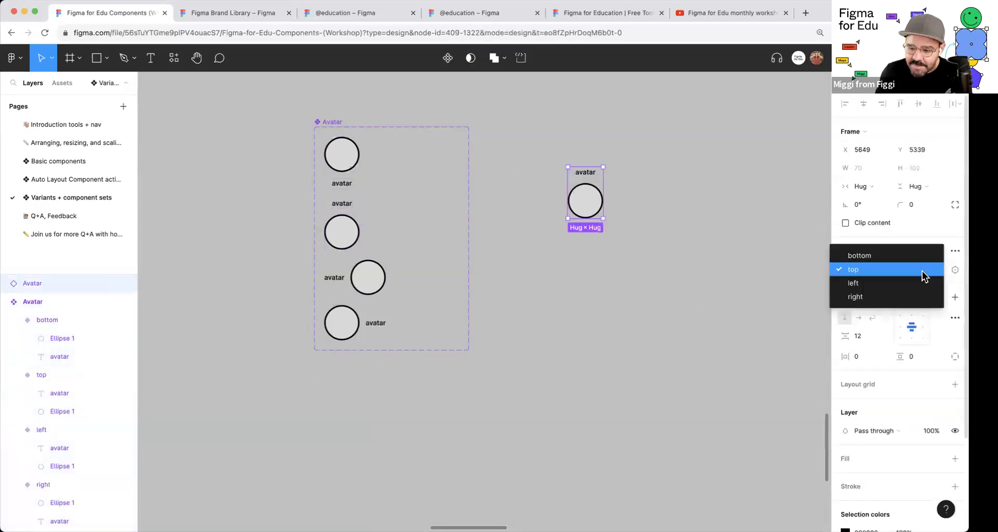
{"action": "left_click", "coordinate": [920, 283]}
{"action": "left_click", "coordinate": [920, 270]}
{"action": "left_click", "coordinate": [919, 283]}
{"action": "left_click", "coordinate": [917, 269]}
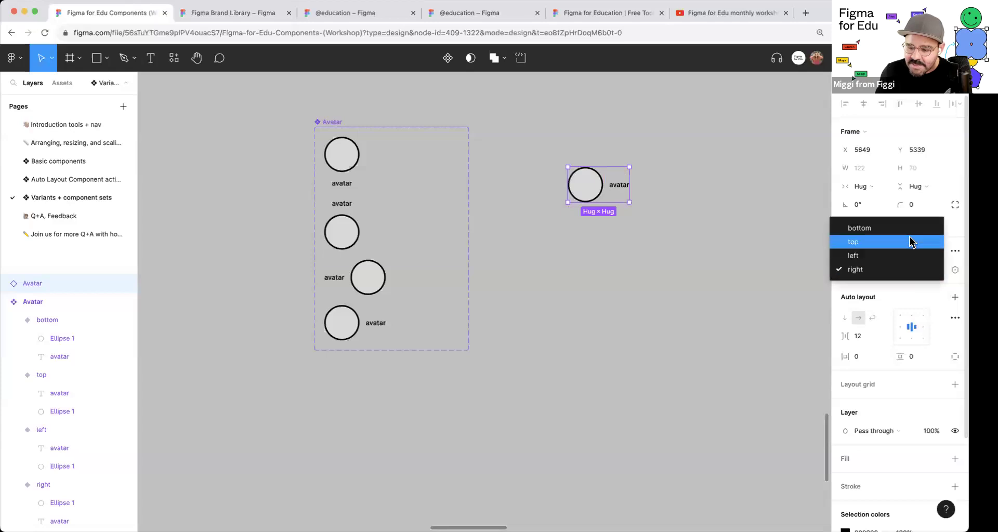
{"action": "left_click", "coordinate": [911, 242]}
{"action": "left_click", "coordinate": [753, 306]}
Step: Create a layer visibility property named "Show name" with value True for the avatar text layers in all four variants
{"action": "left_click", "coordinate": [338, 126]}
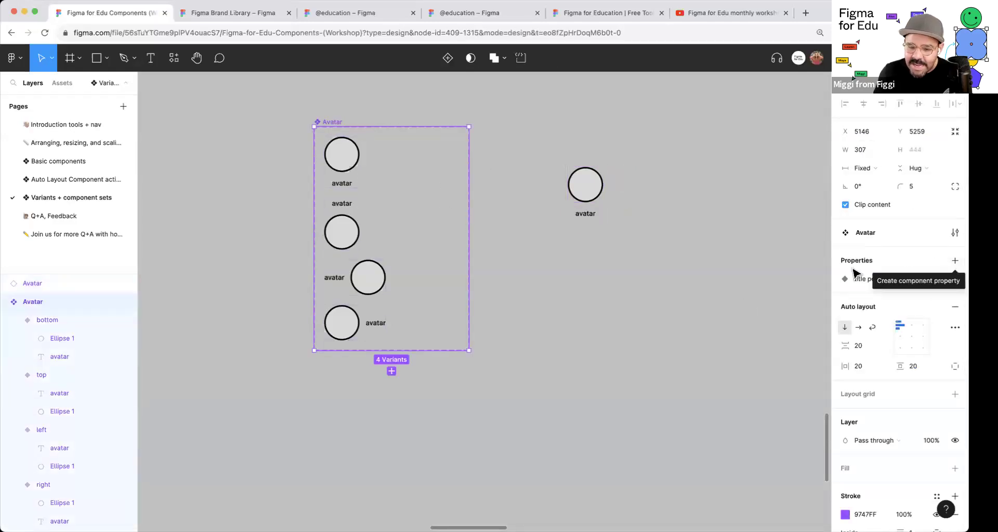
{"action": "double_click", "coordinate": [349, 185]}
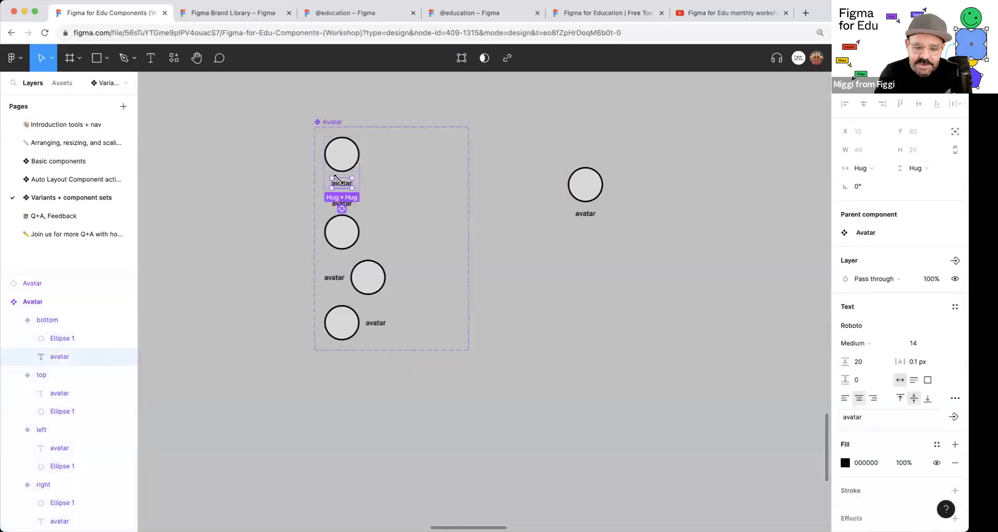
{"action": "scroll", "coordinate": [335, 176], "scroll_direction": "up", "scroll_amount": 5}
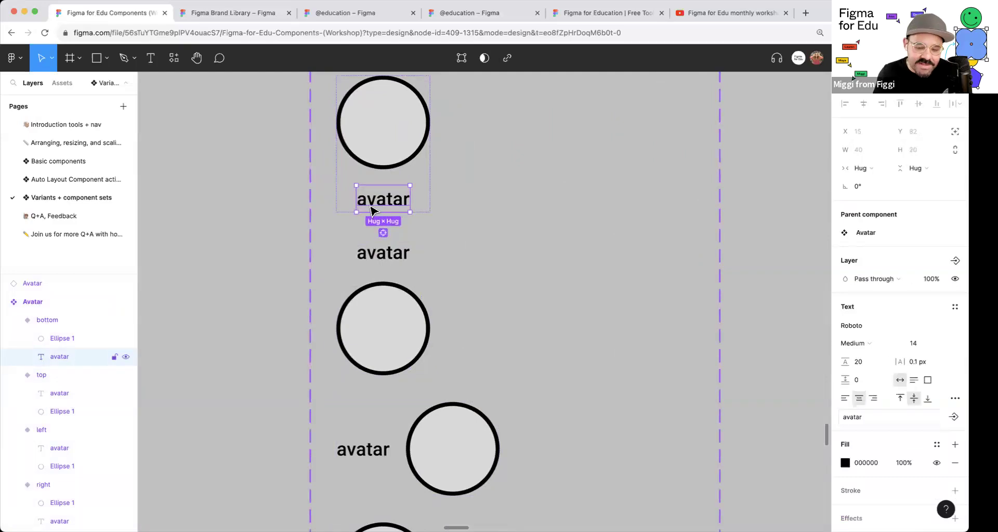
{"action": "left_click", "coordinate": [383, 233]}
{"action": "scroll", "coordinate": [429, 239], "scroll_direction": "down", "scroll_amount": 3}
{"action": "scroll", "coordinate": [429, 240], "scroll_direction": "down", "scroll_amount": 3}
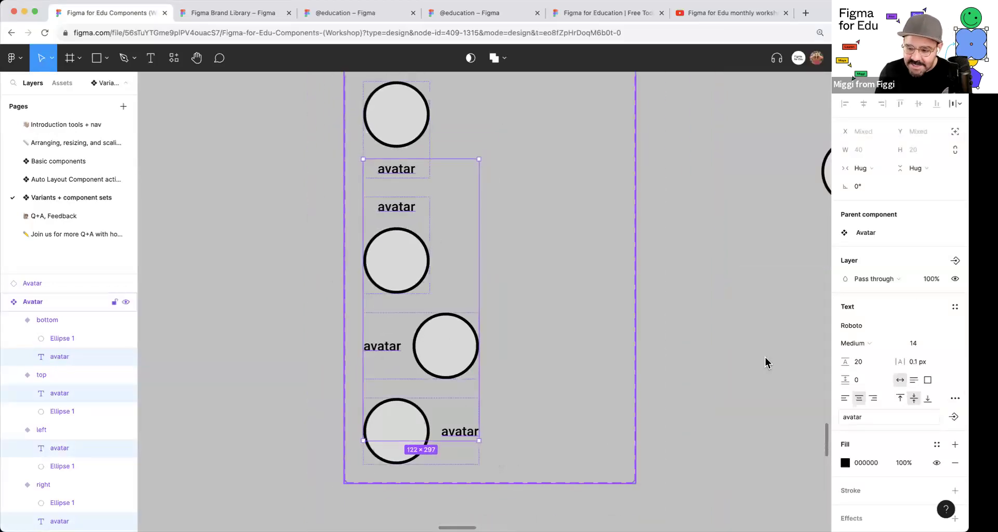
{"action": "left_click", "coordinate": [954, 261]}
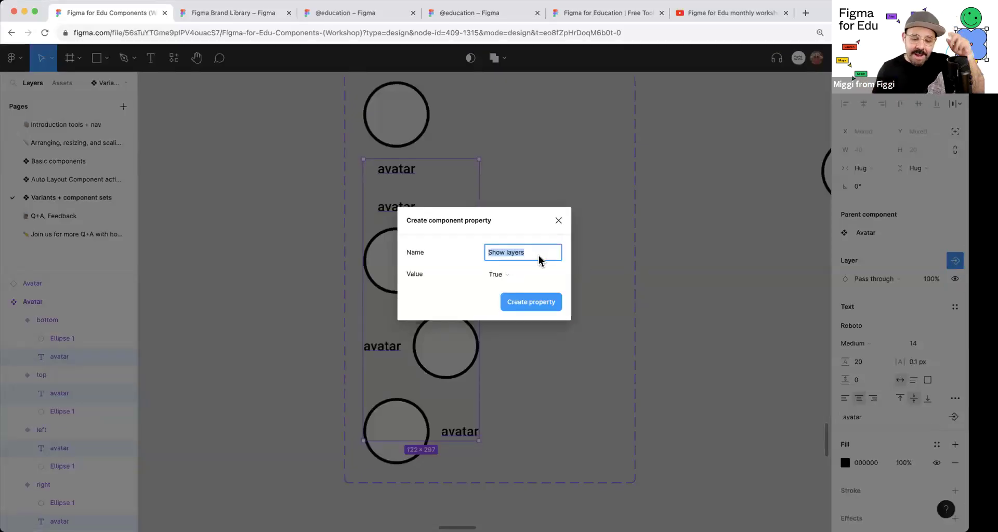
{"action": "type", "text": "Show"}
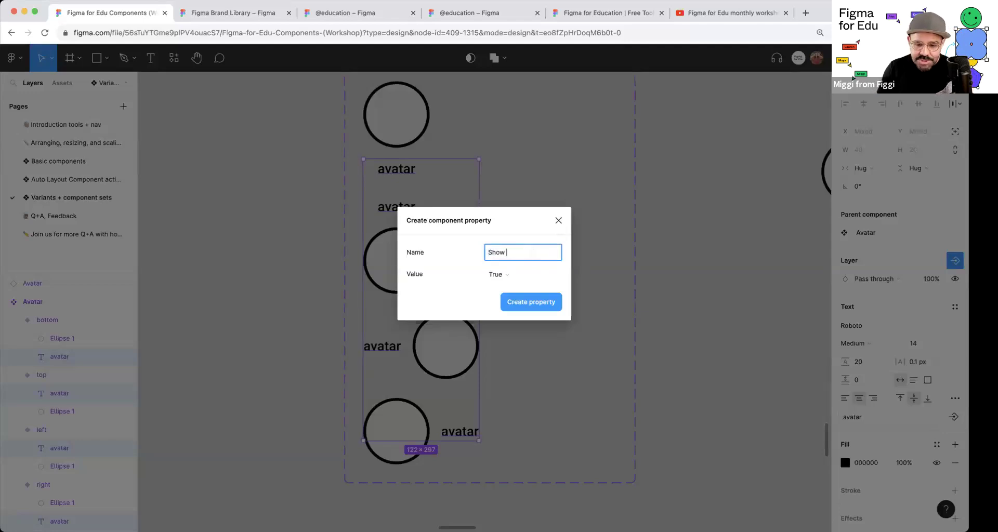
{"action": "left_click", "coordinate": [513, 276]}
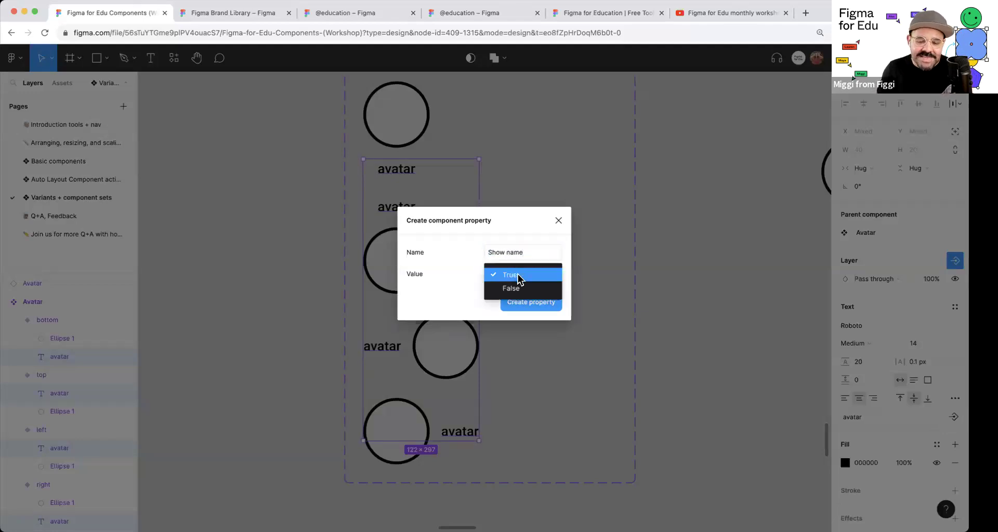
{"action": "left_click", "coordinate": [518, 277]}
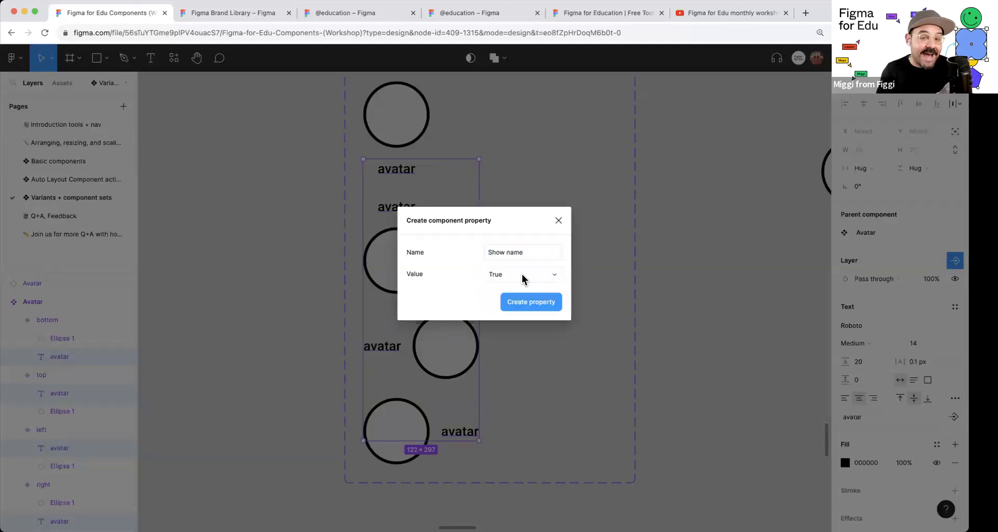
{"action": "left_click", "coordinate": [532, 303]}
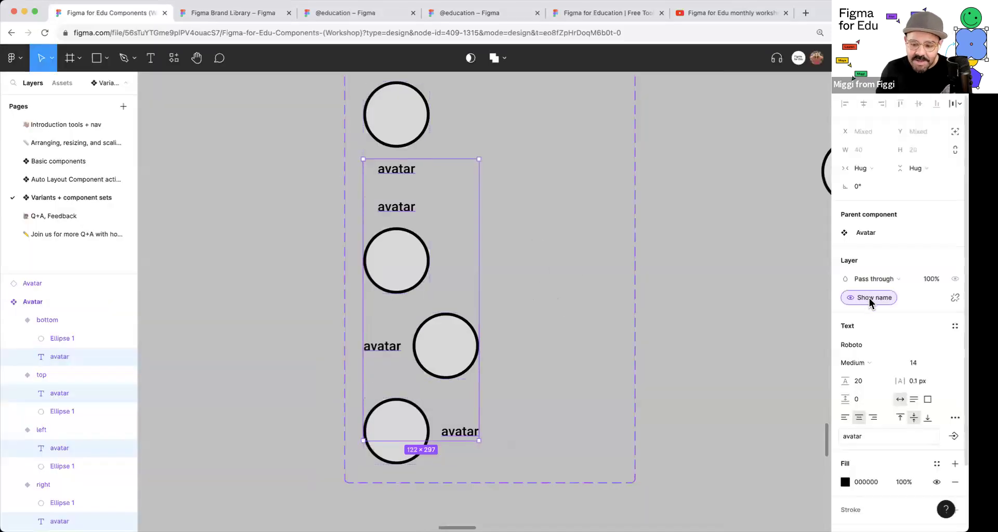
Step: Select the Avatar instance and test the new Show name property with the title position at bottom
{"action": "left_click", "coordinate": [718, 270]}
{"action": "left_click_drag", "start_coordinate": [735, 256], "coordinate": [545, 307]}
{"action": "left_click", "coordinate": [607, 257]}
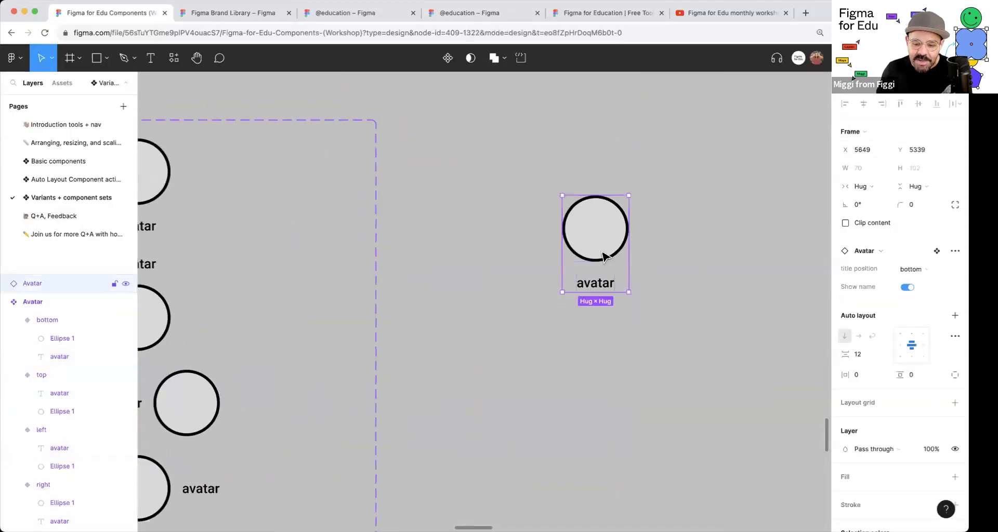
{"action": "left_click", "coordinate": [909, 288]}
{"action": "left_click", "coordinate": [908, 288]}
{"action": "left_click", "coordinate": [909, 288]}
{"action": "left_click", "coordinate": [909, 288]}
{"action": "left_click", "coordinate": [908, 288]}
{"action": "left_click", "coordinate": [908, 287]}
Step: Set the instance's title position to top and test switching Show name off and on
{"action": "left_click", "coordinate": [921, 270]}
{"action": "left_click", "coordinate": [907, 283]}
{"action": "left_click", "coordinate": [908, 288]}
{"action": "left_click", "coordinate": [909, 288]}
{"action": "left_click", "coordinate": [908, 288]}
{"action": "left_click", "coordinate": [909, 288]}
{"action": "left_click", "coordinate": [908, 288]}
{"action": "left_click", "coordinate": [909, 288]}
{"action": "left_click", "coordinate": [908, 288]}
{"action": "left_click", "coordinate": [908, 288]}
{"action": "left_click", "coordinate": [908, 288]}
{"action": "left_click", "coordinate": [908, 288]}
Step: Set the instance's title position to left and test switching Show name off and on
{"action": "left_click", "coordinate": [913, 272]}
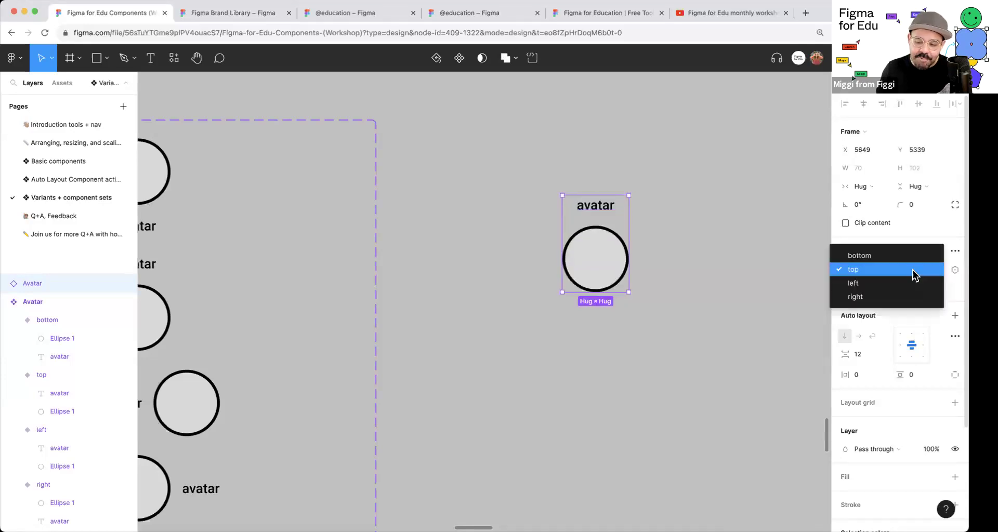
{"action": "left_click", "coordinate": [907, 283]}
{"action": "left_click", "coordinate": [908, 288]}
{"action": "left_click", "coordinate": [908, 288]}
{"action": "left_click", "coordinate": [908, 288]}
{"action": "left_click", "coordinate": [909, 288]}
{"action": "left_click", "coordinate": [909, 288]}
{"action": "left_click", "coordinate": [908, 288]}
Step: Test the Show name property with the title position at right, and return the instance's title position to bottom
{"action": "left_click", "coordinate": [907, 269]}
{"action": "left_click", "coordinate": [907, 283]}
{"action": "left_click", "coordinate": [908, 288]}
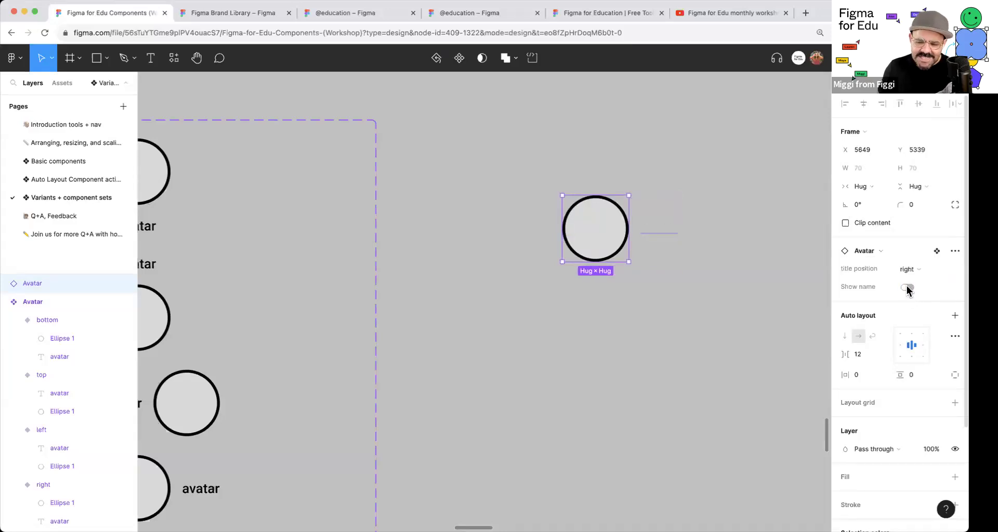
{"action": "left_click", "coordinate": [909, 288]}
{"action": "left_click", "coordinate": [907, 269]}
{"action": "left_click", "coordinate": [884, 227]}
{"action": "left_click", "coordinate": [740, 283]}
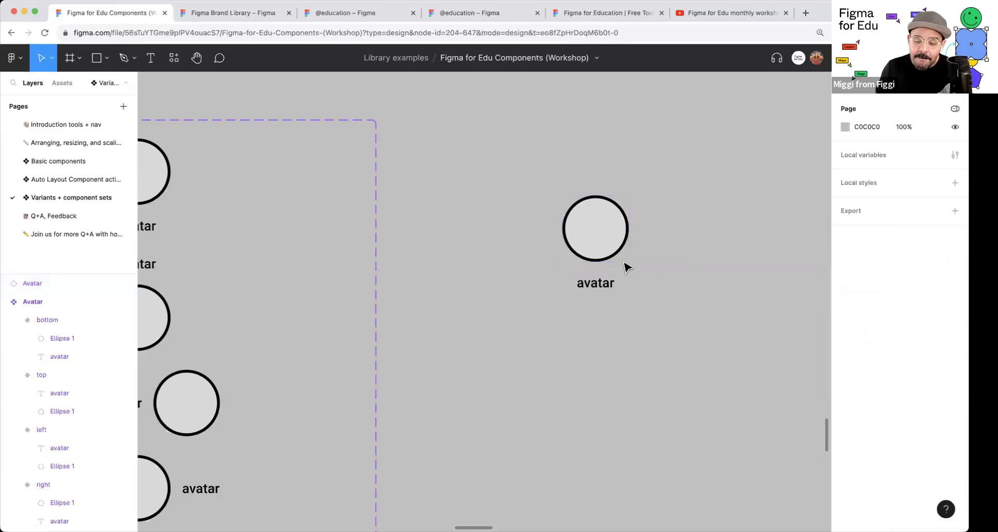
Step: Show the Homework Hotline page and open the "Q+A, Feedback" page to view the collected attendee questions
{"action": "left_click", "coordinate": [72, 235]}
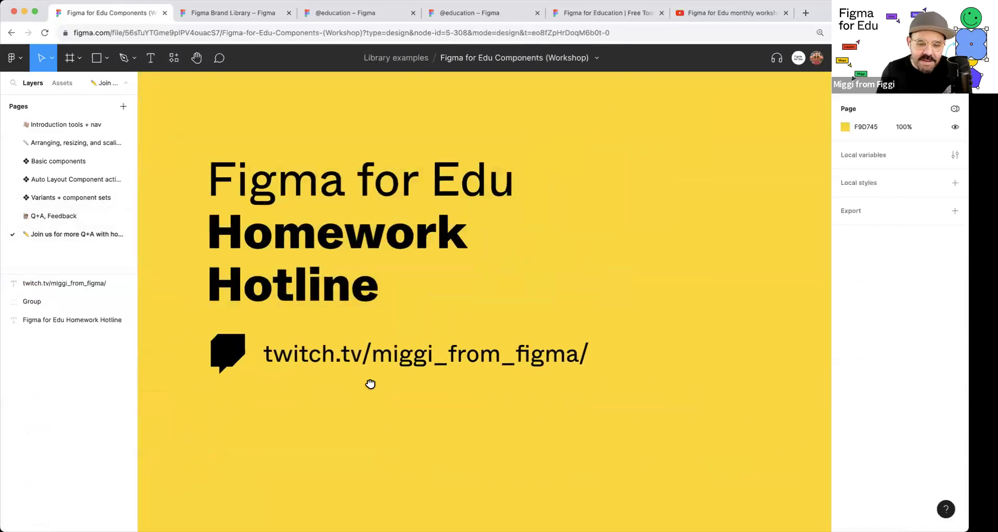
{"action": "scroll", "coordinate": [370, 384], "scroll_direction": "left", "scroll_amount": 3}
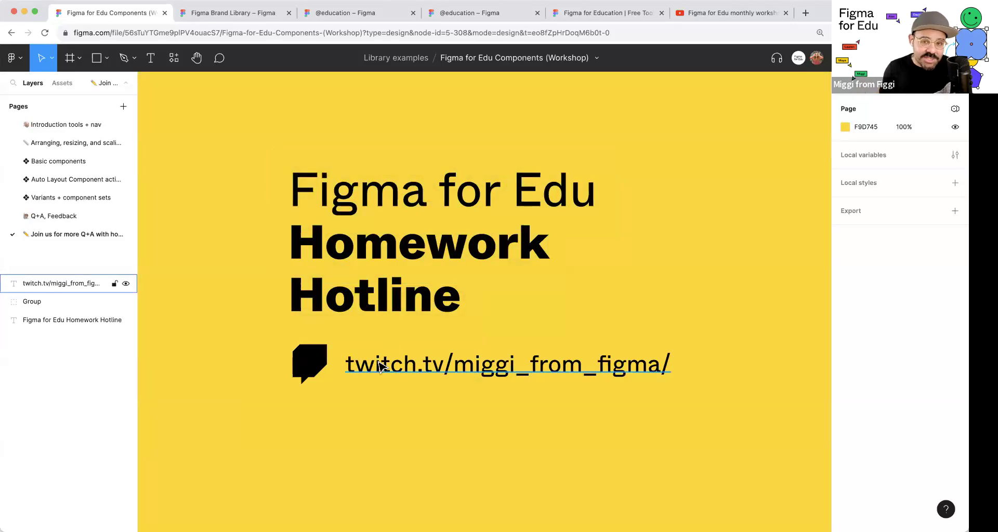
{"action": "left_click", "coordinate": [80, 217]}
{"action": "scroll", "coordinate": [299, 260], "scroll_direction": "up", "scroll_amount": 3}
{"action": "scroll", "coordinate": [299, 260], "scroll_direction": "right", "scroll_amount": 3}
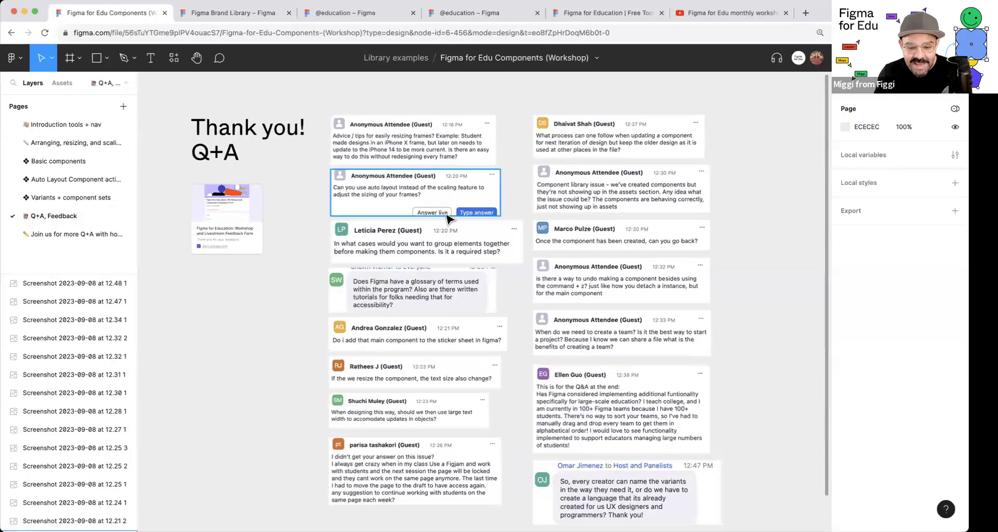
Step: Draw three stacked 269 × 113 rectangles in the empty canvas beneath the feedback form and wrap them in a vertical auto layout frame
{"action": "scroll", "coordinate": [353, 192], "scroll_direction": "up", "scroll_amount": 5}
{"action": "scroll", "coordinate": [343, 191], "scroll_direction": "up", "scroll_amount": 2}
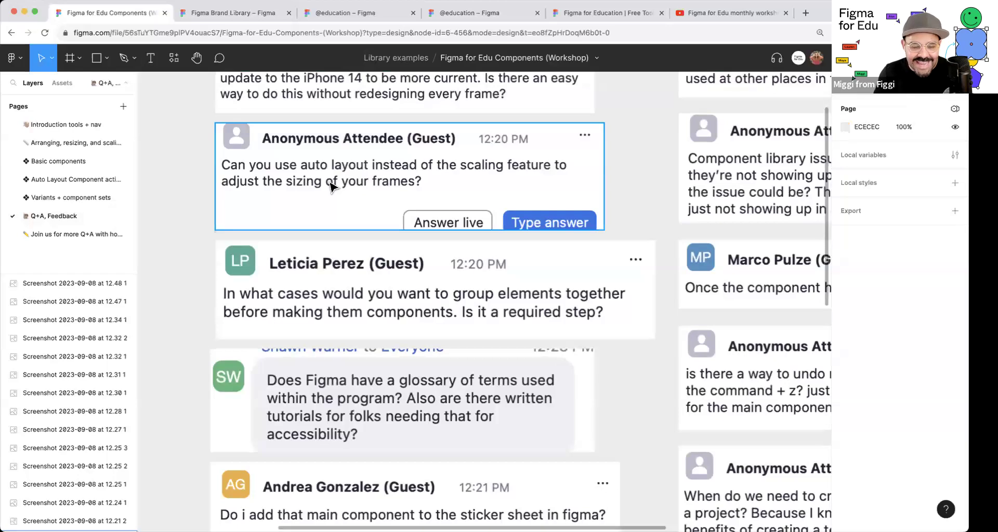
{"action": "scroll", "coordinate": [343, 191], "scroll_direction": "down", "scroll_amount": 3}
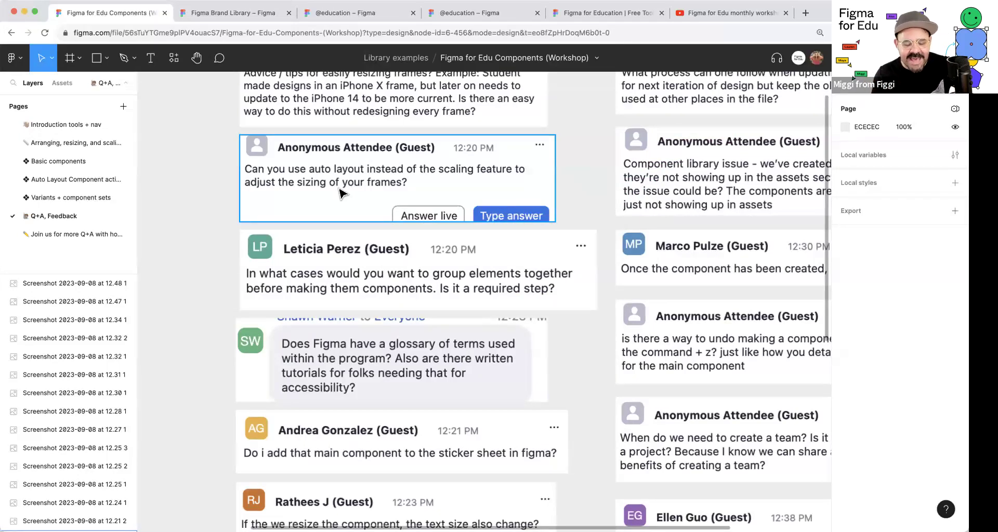
{"action": "scroll", "coordinate": [340, 194], "scroll_direction": "down", "scroll_amount": 5}
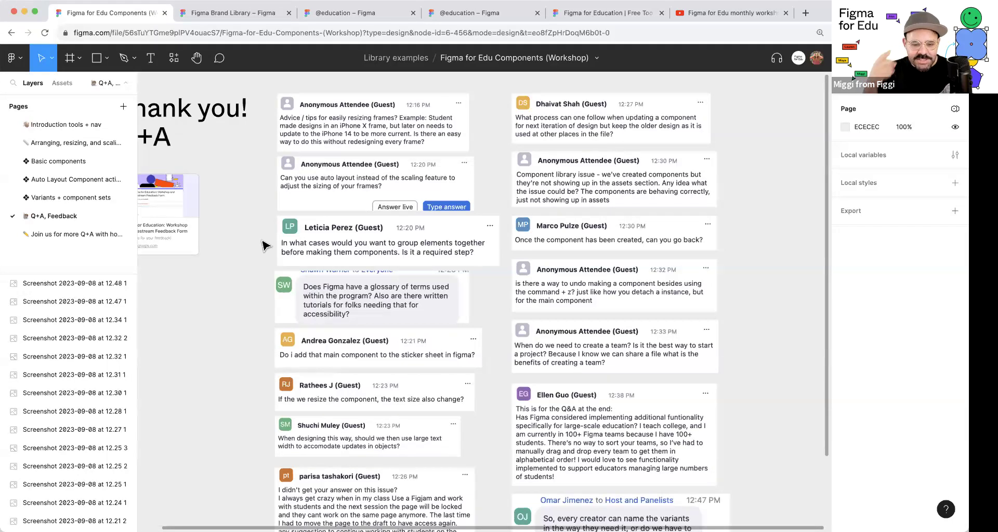
{"action": "left_click_drag", "start_coordinate": [236, 291], "coordinate": [413, 295]}
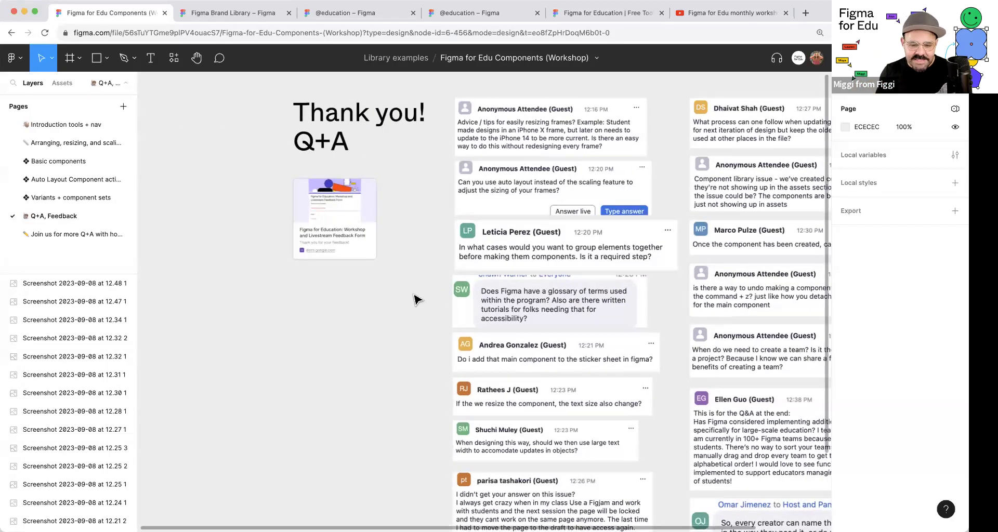
{"action": "key", "text": "r"}
{"action": "mouse_move", "coordinate": [244, 301]}
{"action": "left_mouse_down"}
{"action": "mouse_move", "coordinate": [288, 330]}
{"action": "mouse_move", "coordinate": [318, 332]}
{"action": "mouse_move", "coordinate": [284, 366]}
{"action": "mouse_move", "coordinate": [290, 391]}
{"action": "left_mouse_up"}
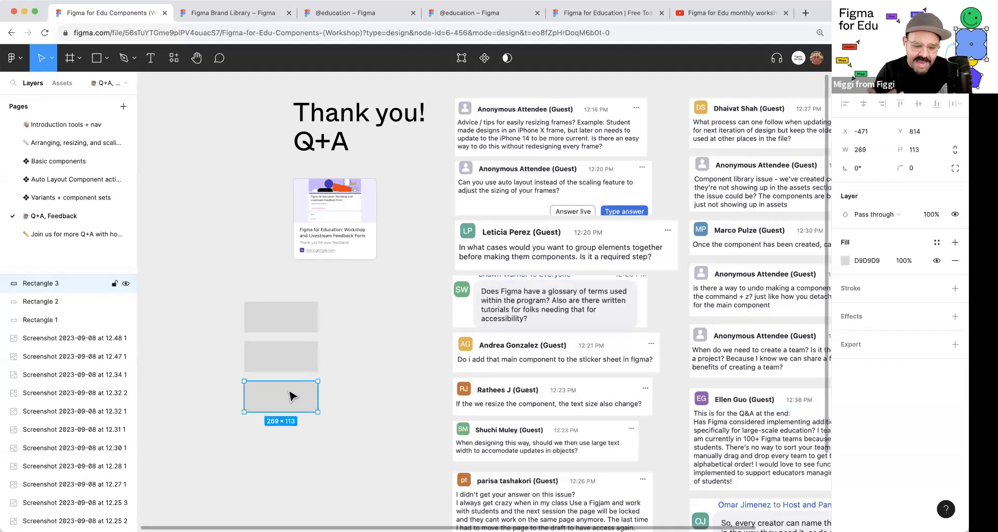
{"action": "left_click", "coordinate": [358, 390]}
{"action": "left_click_drag", "start_coordinate": [358, 303], "coordinate": [259, 414]}
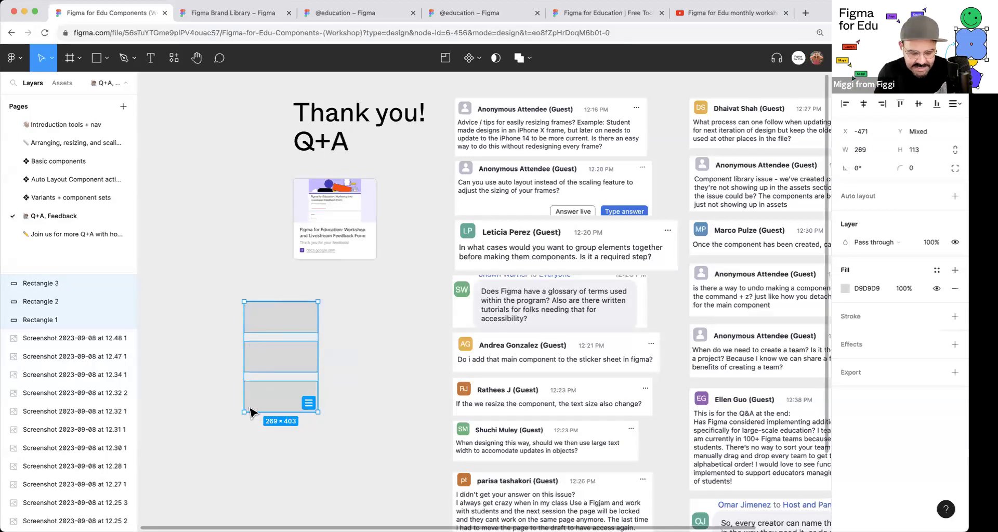
{"action": "key", "text": "shift+a"}
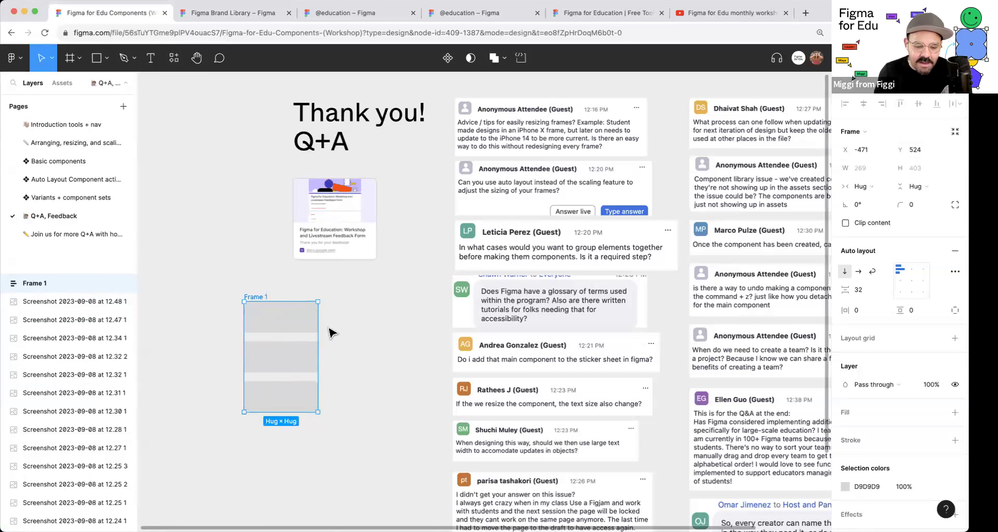
Step: Try widening the middle rectangle to 477 inside the auto layout frame, and undo the resize
{"action": "left_click", "coordinate": [285, 356]}
{"action": "left_click_drag", "start_coordinate": [319, 357], "coordinate": [375, 356]}
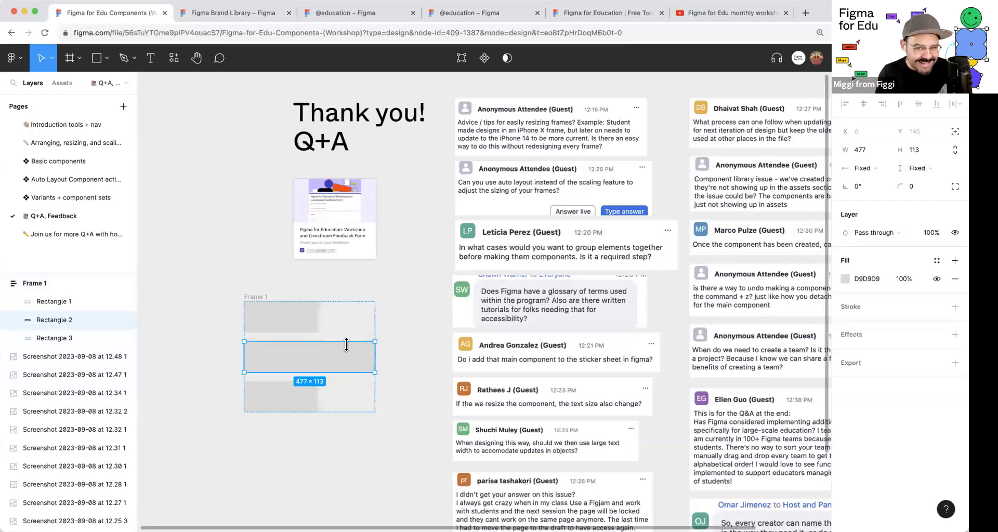
{"action": "key", "text": "ctrl+z"}
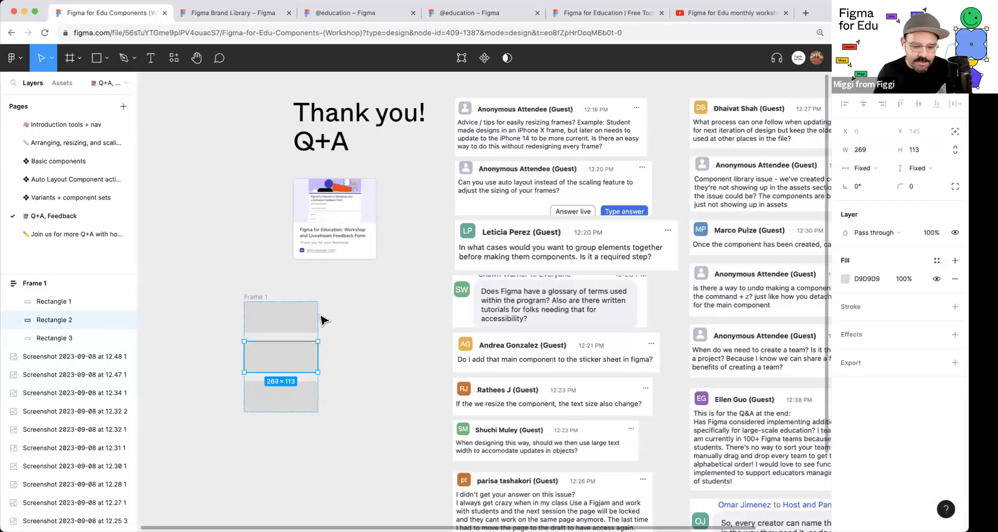
Step: Widen the auto layout frame around the three rectangles to about 563
{"action": "left_click", "coordinate": [261, 297]}
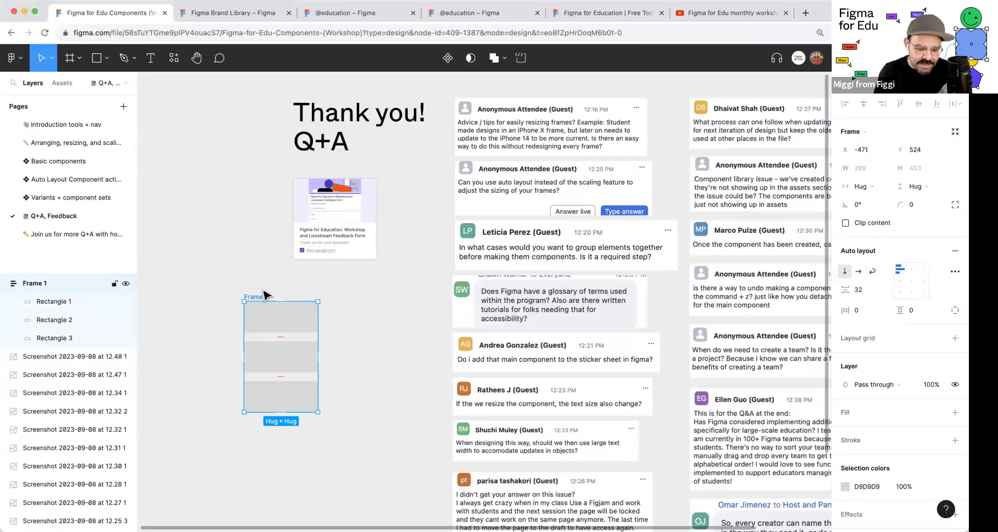
{"action": "left_click_drag", "start_coordinate": [318, 337], "coordinate": [388, 337]}
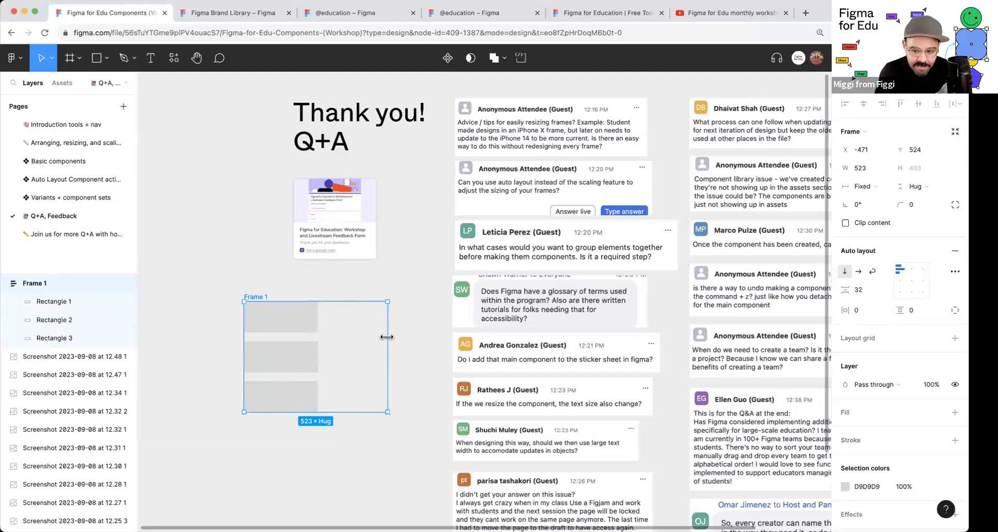
{"action": "double_click", "coordinate": [387, 337]}
{"action": "left_click_drag", "start_coordinate": [315, 335], "coordinate": [392, 335]}
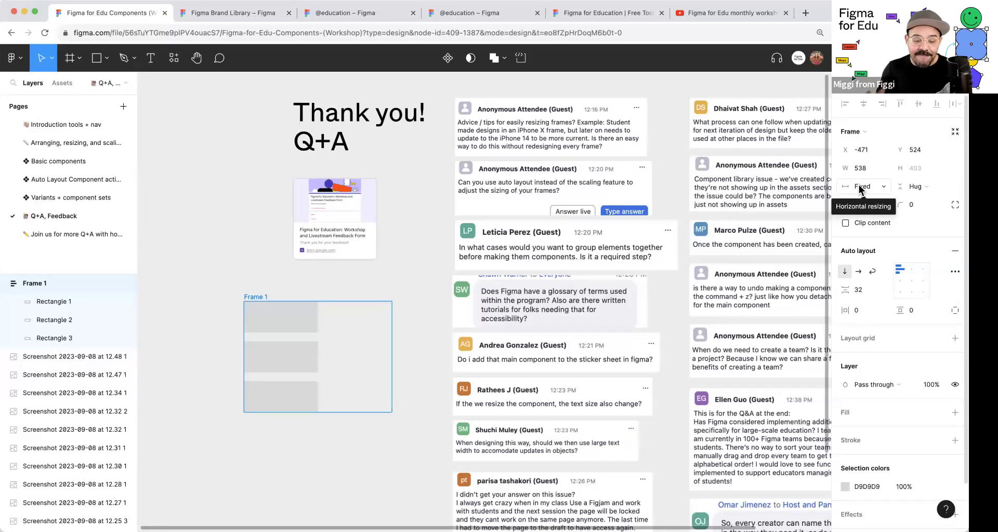
{"action": "left_click_drag", "start_coordinate": [393, 355], "coordinate": [398, 355]}
Step: Set the horizontal resizing of all three rectangles in the auto layout frame to Fill container
{"action": "left_click", "coordinate": [300, 356]}
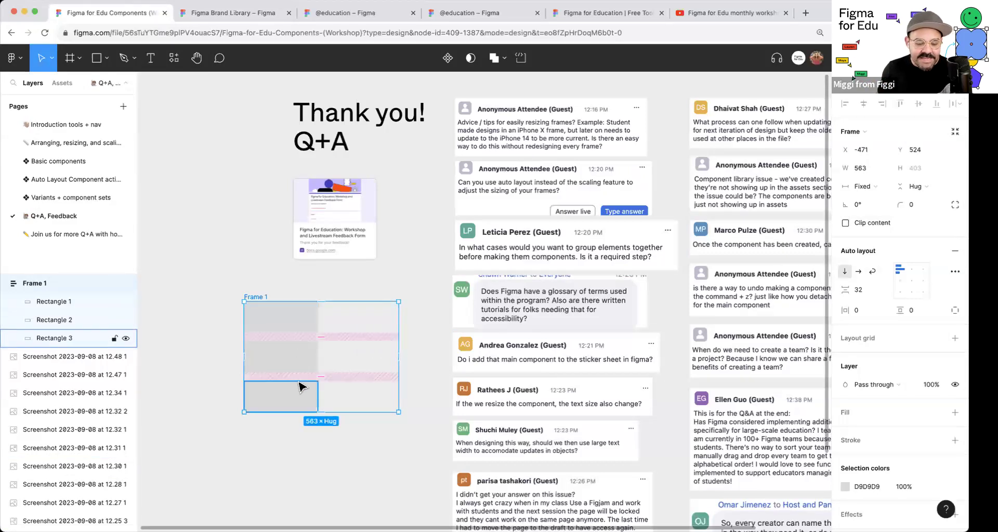
{"action": "left_click", "coordinate": [301, 389], "text": "shift"}
{"action": "left_click", "coordinate": [302, 330], "text": "shift"}
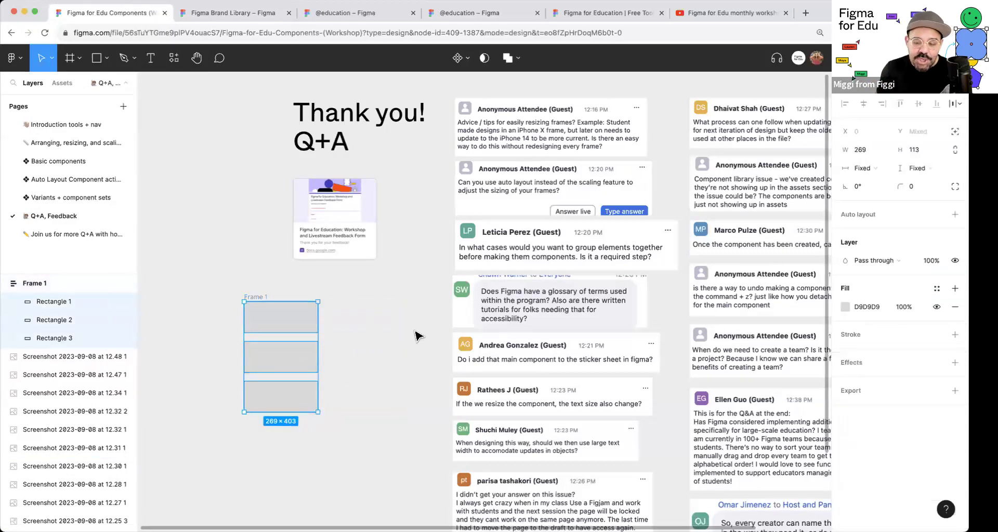
{"action": "left_click", "coordinate": [864, 171]}
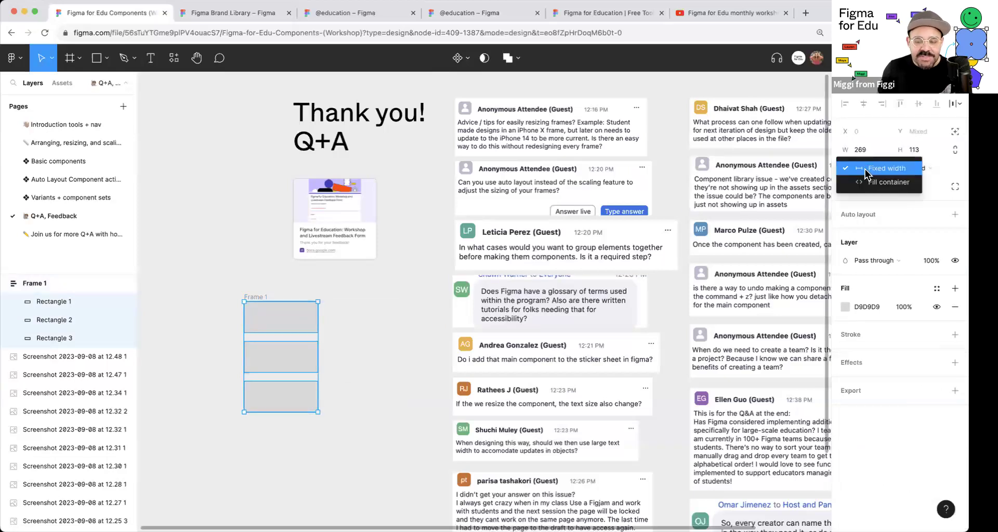
{"action": "left_click", "coordinate": [892, 185]}
Step: Test narrowing the auto layout frame to about 483, undo the resize and delete the frame
{"action": "left_click", "coordinate": [258, 297]}
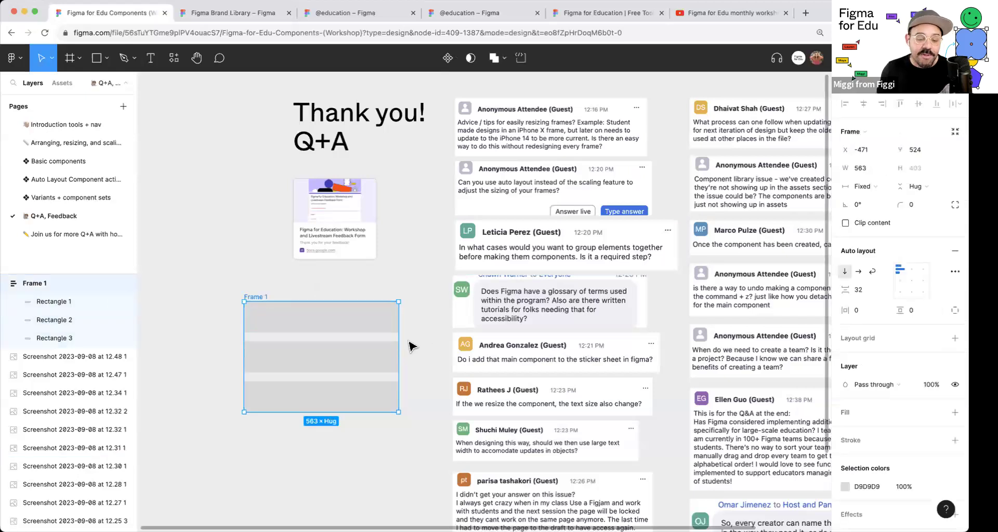
{"action": "mouse_move", "coordinate": [394, 338]}
{"action": "left_mouse_down"}
{"action": "mouse_move", "coordinate": [349, 338]}
{"action": "mouse_move", "coordinate": [379, 341]}
{"action": "left_mouse_up"}
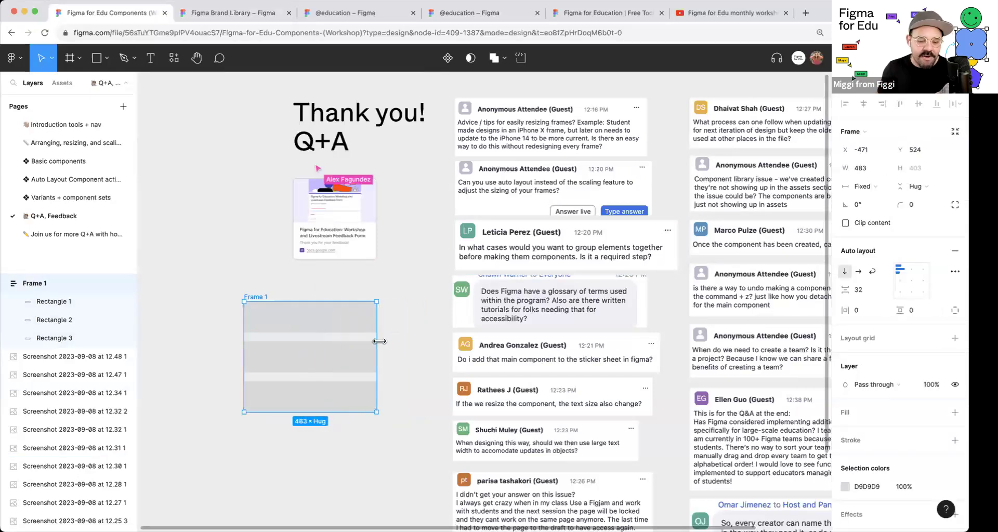
{"action": "key", "text": "ctrl+z"}
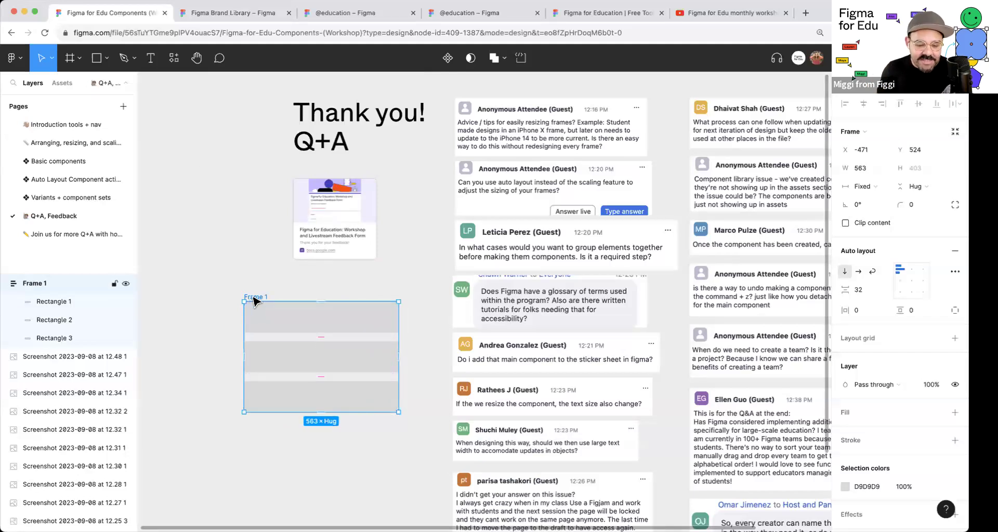
{"action": "key", "text": "Delete"}
Step: Draw a frame about 479 × 599 beneath the feedback form with a rectangle about 294 × 340 inside it
{"action": "key", "text": "f"}
{"action": "left_click_drag", "start_coordinate": [203, 296], "coordinate": [334, 460]}
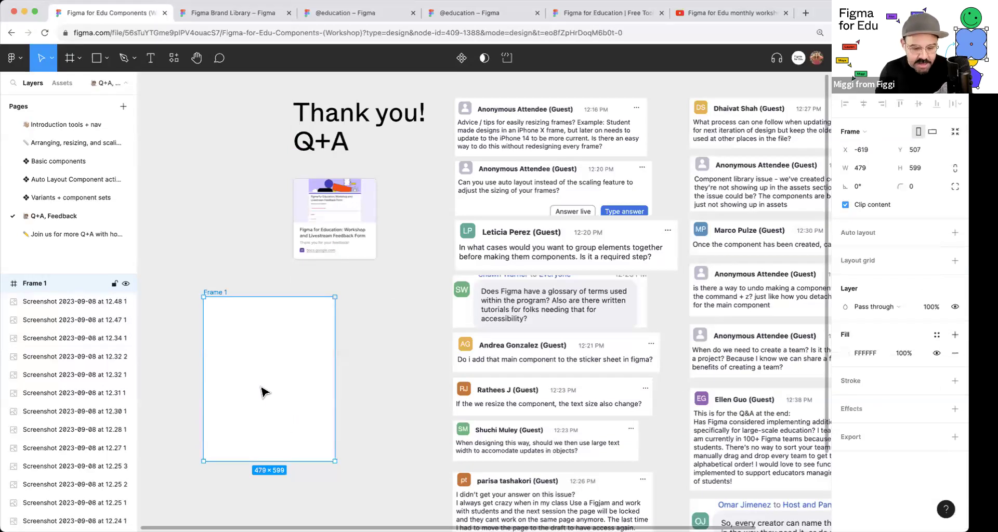
{"action": "key", "text": "r"}
{"action": "left_click_drag", "start_coordinate": [227, 328], "coordinate": [310, 426]}
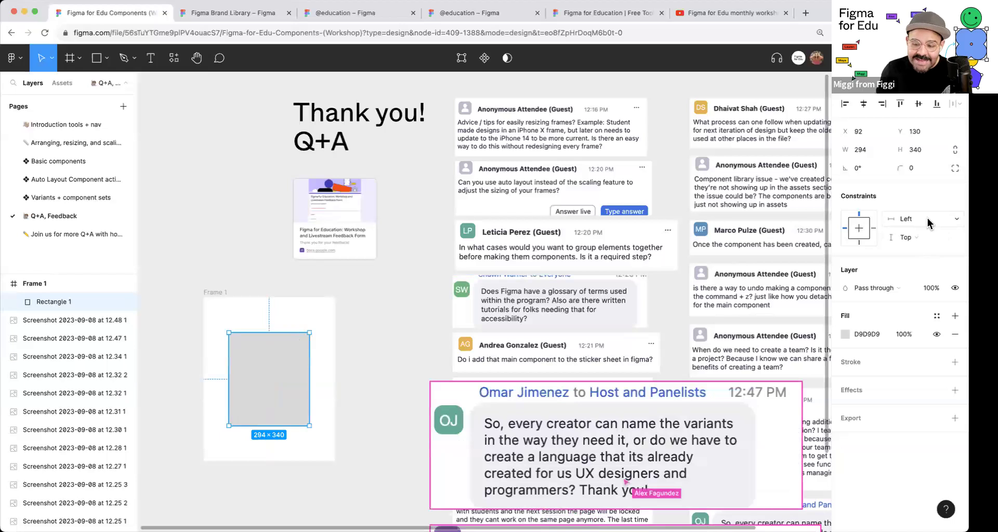
Step: Set the inner rectangle's horizontal and vertical constraints to Scale
{"action": "left_click", "coordinate": [906, 218]}
{"action": "left_click", "coordinate": [919, 274]}
{"action": "left_click", "coordinate": [919, 239]}
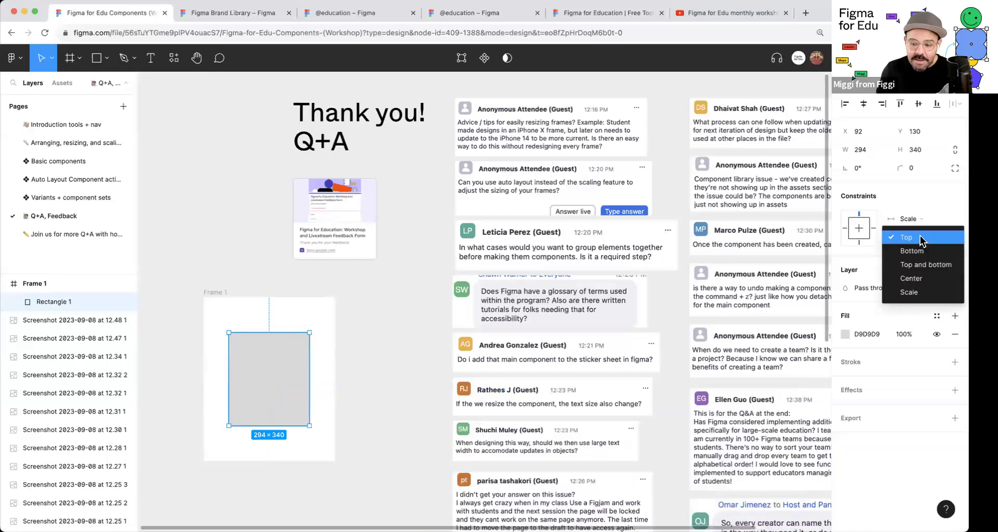
{"action": "left_click", "coordinate": [918, 292]}
Step: Test the inner rectangle's Scale constraints by resizing the surrounding frame
{"action": "left_click", "coordinate": [207, 282]}
{"action": "left_click", "coordinate": [211, 293]}
{"action": "scroll", "coordinate": [236, 299], "scroll_direction": "down", "scroll_amount": 2}
{"action": "scroll", "coordinate": [278, 340], "scroll_direction": "down", "scroll_amount": 1}
{"action": "mouse_move", "coordinate": [309, 388]}
{"action": "left_mouse_down"}
{"action": "mouse_move", "coordinate": [458, 480]}
{"action": "mouse_move", "coordinate": [325, 470]}
{"action": "mouse_move", "coordinate": [317, 421]}
{"action": "mouse_move", "coordinate": [294, 387]}
{"action": "left_mouse_up"}
{"action": "scroll", "coordinate": [281, 320], "scroll_direction": "up", "scroll_amount": 3}
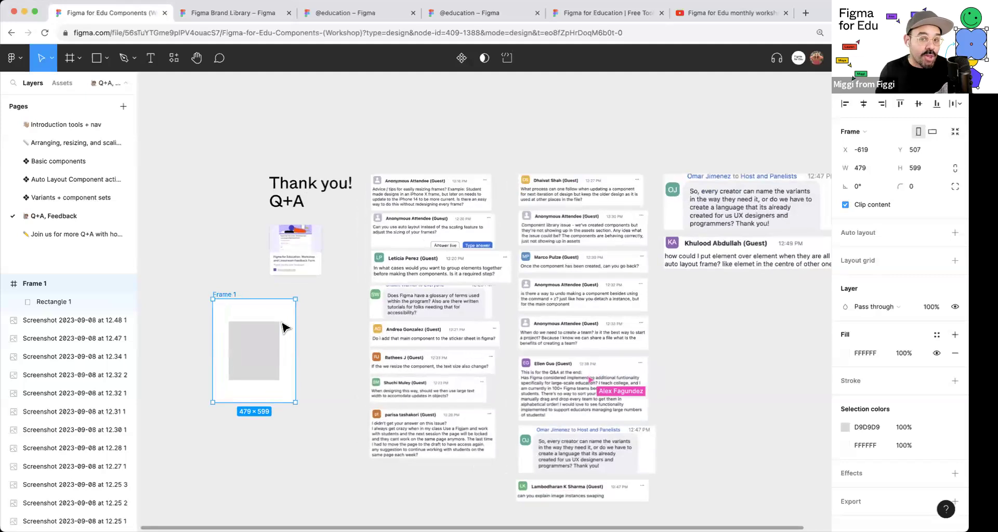
{"action": "scroll", "coordinate": [328, 325], "scroll_direction": "left", "scroll_amount": 3}
{"action": "left_click", "coordinate": [314, 335]}
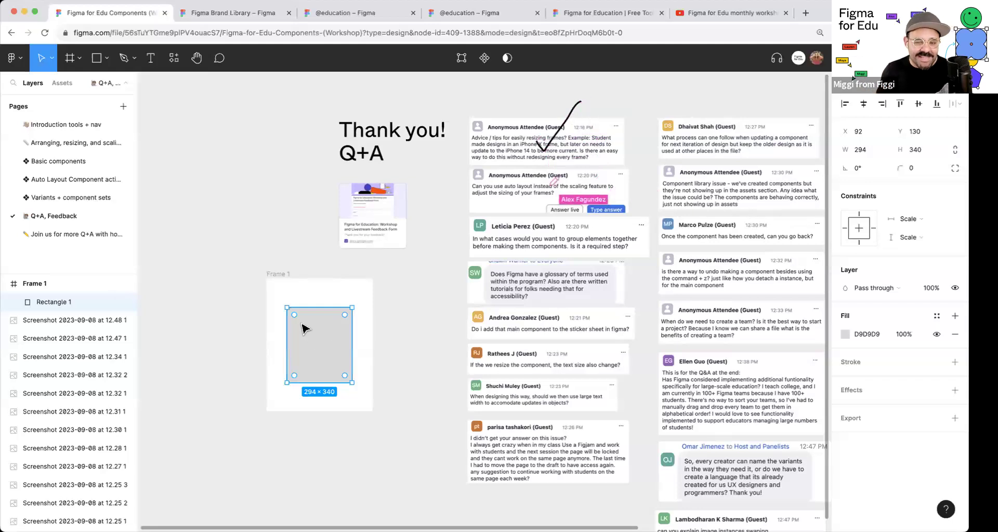
{"action": "left_click", "coordinate": [400, 301]}
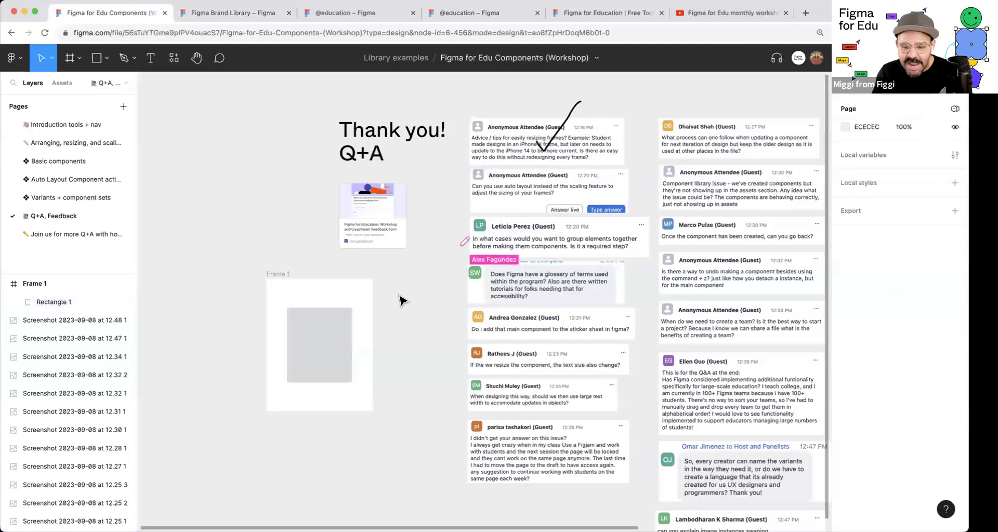
Step: Enlarge the frame and its rectangle proportionally with the Scale tool, undo the scaling and return to the Move tool
{"action": "scroll", "coordinate": [414, 190], "scroll_direction": "up", "scroll_amount": 5}
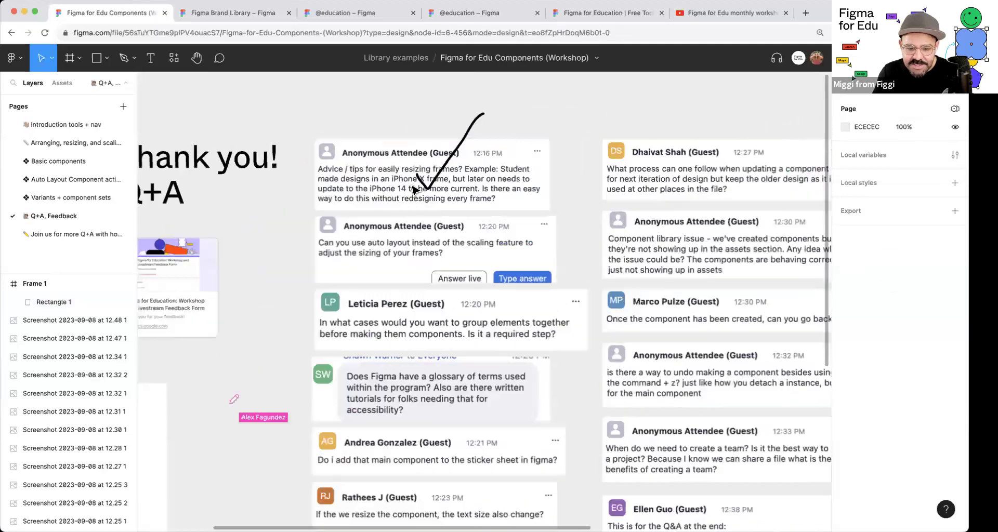
{"action": "scroll", "coordinate": [414, 190], "scroll_direction": "up", "scroll_amount": 2}
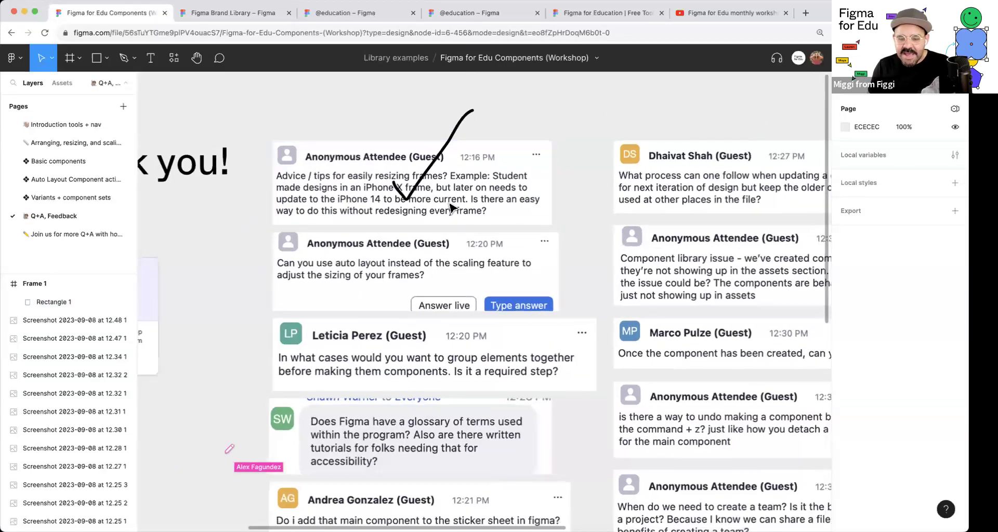
{"action": "scroll", "coordinate": [451, 209], "scroll_direction": "down", "scroll_amount": 7}
{"action": "scroll", "coordinate": [333, 281], "scroll_direction": "left", "scroll_amount": 5}
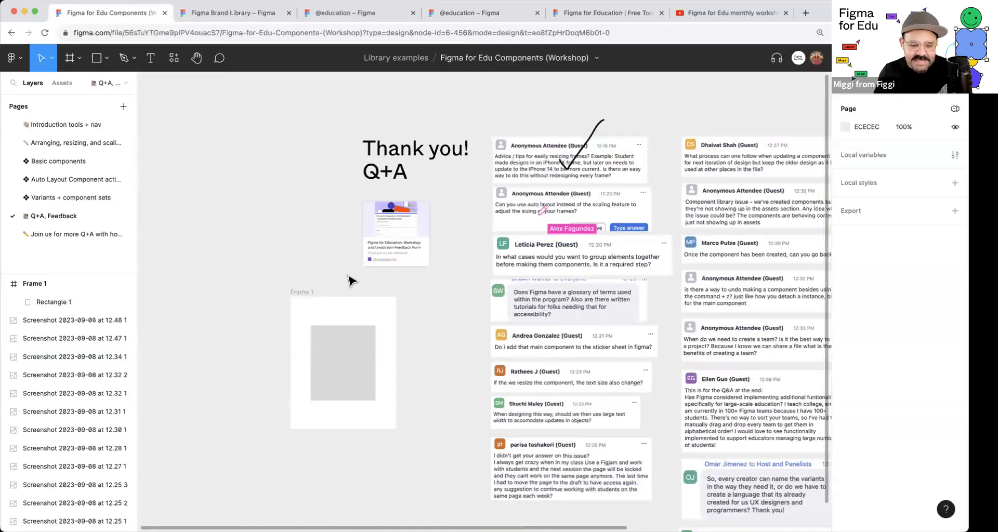
{"action": "left_click", "coordinate": [323, 286]}
{"action": "left_click", "coordinate": [81, 58]}
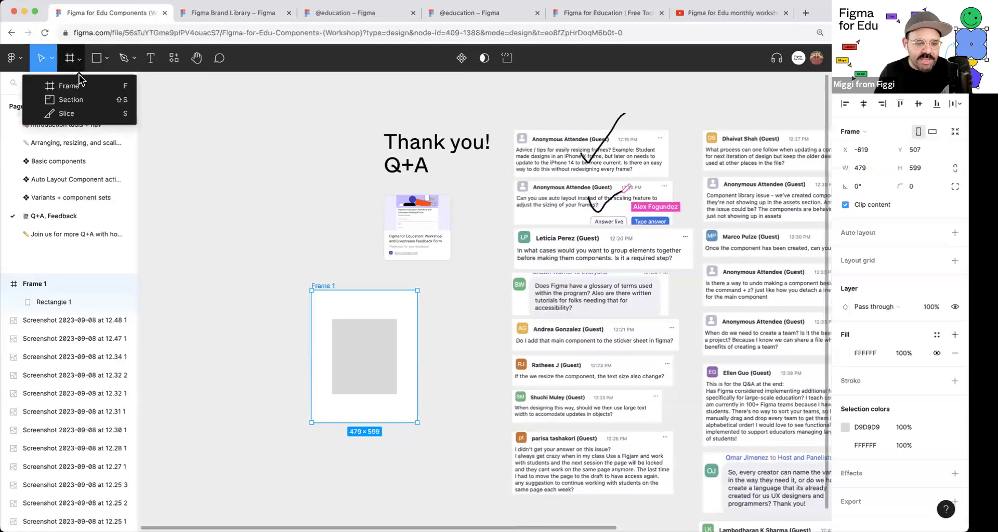
{"action": "left_click", "coordinate": [52, 58]}
{"action": "left_click", "coordinate": [52, 57]}
{"action": "left_click", "coordinate": [54, 99]}
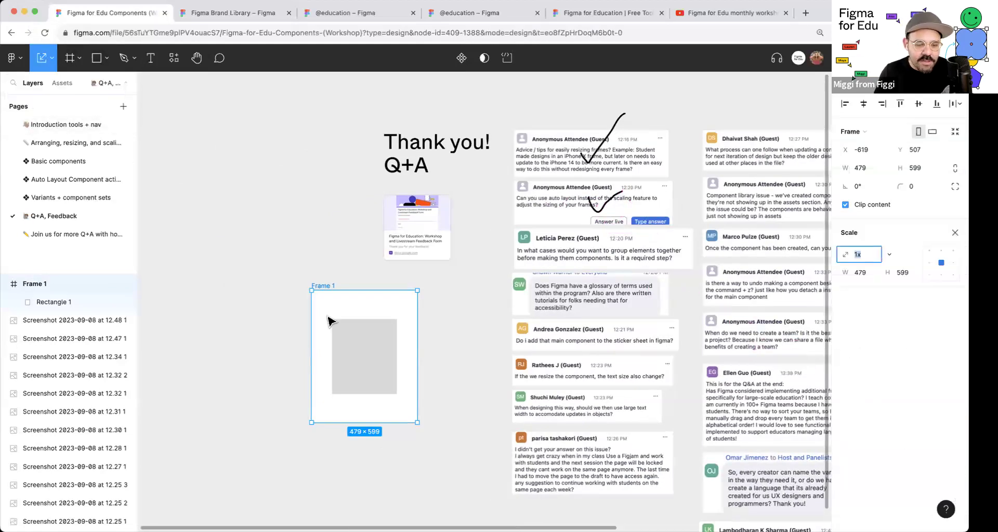
{"action": "left_click_drag", "start_coordinate": [417, 422], "coordinate": [453, 455]}
{"action": "key", "text": "super+z"}
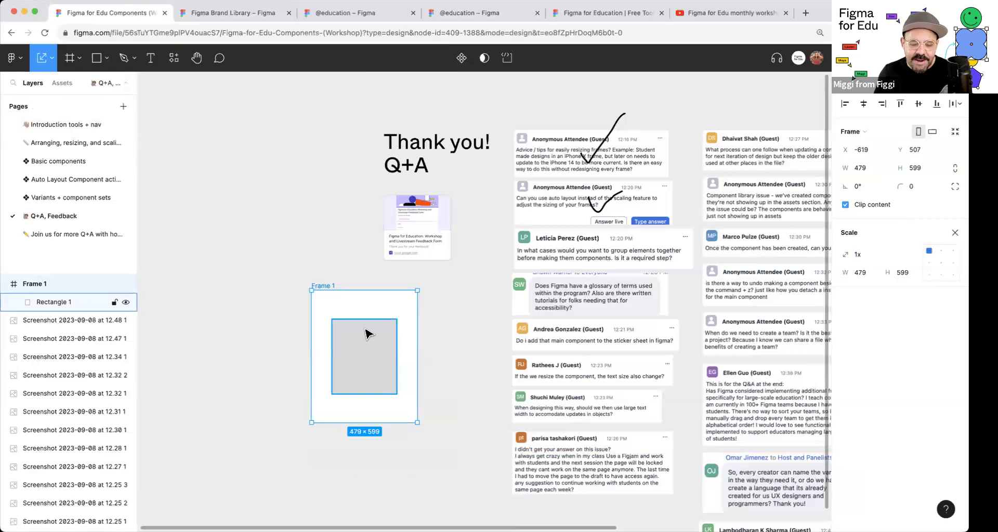
{"action": "key", "text": "v"}
Step: Draw a square about 98 × 98 in empty canvas and duplicate it into a two-by-two arrangement with gaps of about 97 and 81
{"action": "scroll", "coordinate": [455, 311], "scroll_direction": "right", "scroll_amount": 4}
{"action": "scroll", "coordinate": [456, 257], "scroll_direction": "up", "scroll_amount": 5}
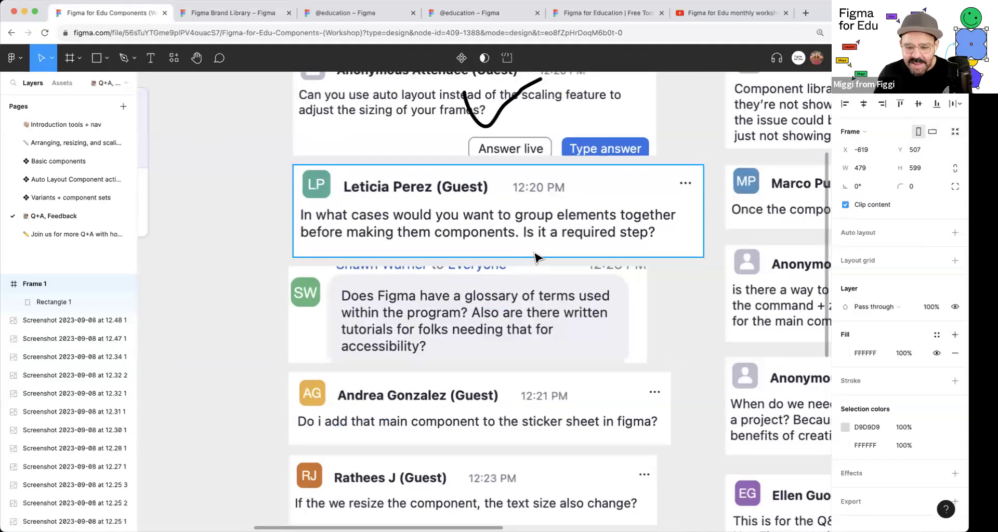
{"action": "scroll", "coordinate": [555, 250], "scroll_direction": "down", "scroll_amount": 6}
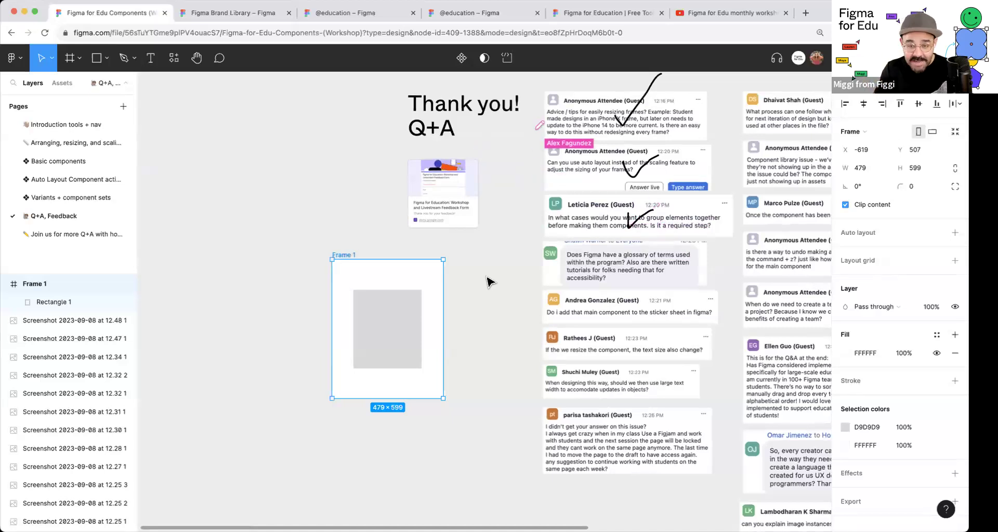
{"action": "left_click_drag", "start_coordinate": [264, 315], "coordinate": [520, 309]}
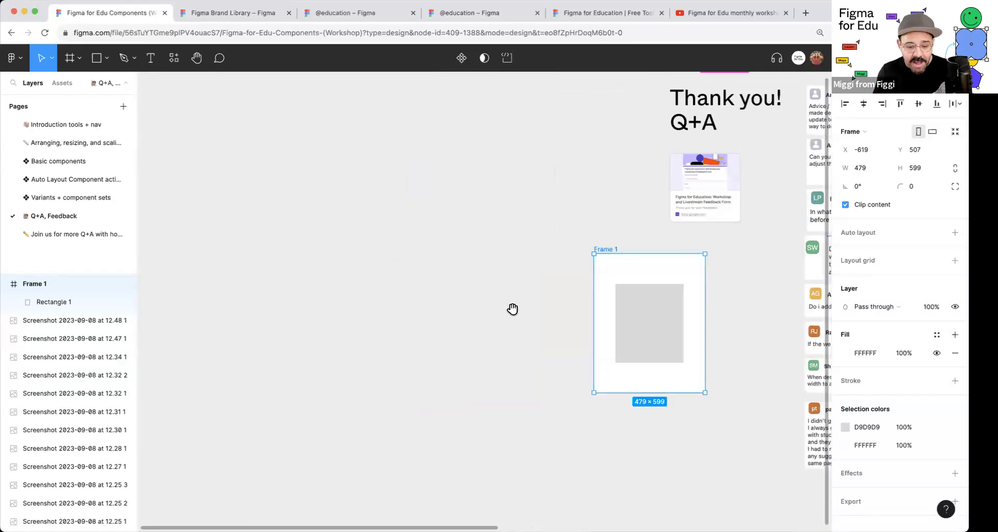
{"action": "scroll", "coordinate": [442, 317], "scroll_direction": "up", "scroll_amount": 1}
{"action": "key", "text": "r"}
{"action": "left_click_drag", "start_coordinate": [425, 287], "coordinate": [426, 328]}
{"action": "key", "text": "ctrl+d"}
{"action": "left_click", "coordinate": [461, 283]}
{"action": "key", "text": "ctrl+d"}
{"action": "left_click_drag", "start_coordinate": [461, 295], "coordinate": [460, 339]}
Step: Fill the four squares with dark grey 5D5C5C and group them
{"action": "left_click_drag", "start_coordinate": [375, 352], "coordinate": [316, 361]}
{"action": "left_click", "coordinate": [845, 307]}
{"action": "left_click", "coordinate": [714, 326]}
{"action": "left_click", "coordinate": [697, 324]}
{"action": "left_click", "coordinate": [514, 332]}
{"action": "scroll", "coordinate": [517, 282], "scroll_direction": "up", "scroll_amount": 3}
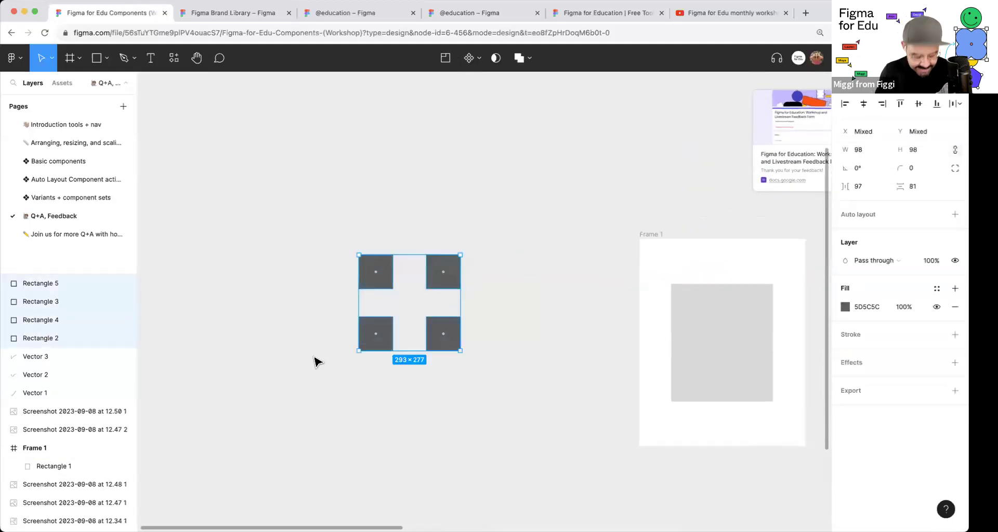
{"action": "key", "text": "ctrl+g"}
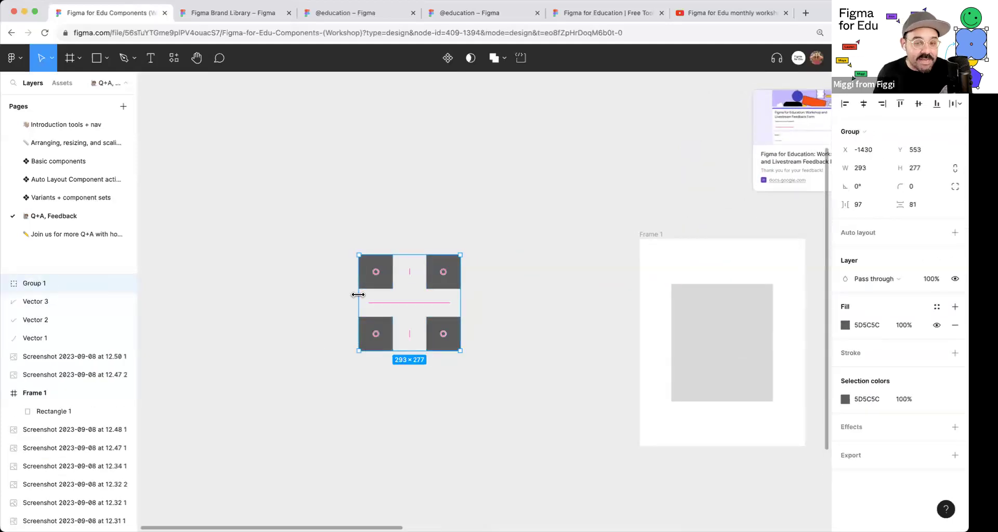
Step: Expand the group's layers and move its upper-right square up and to the right, clear of the others
{"action": "left_click", "coordinate": [5, 284]}
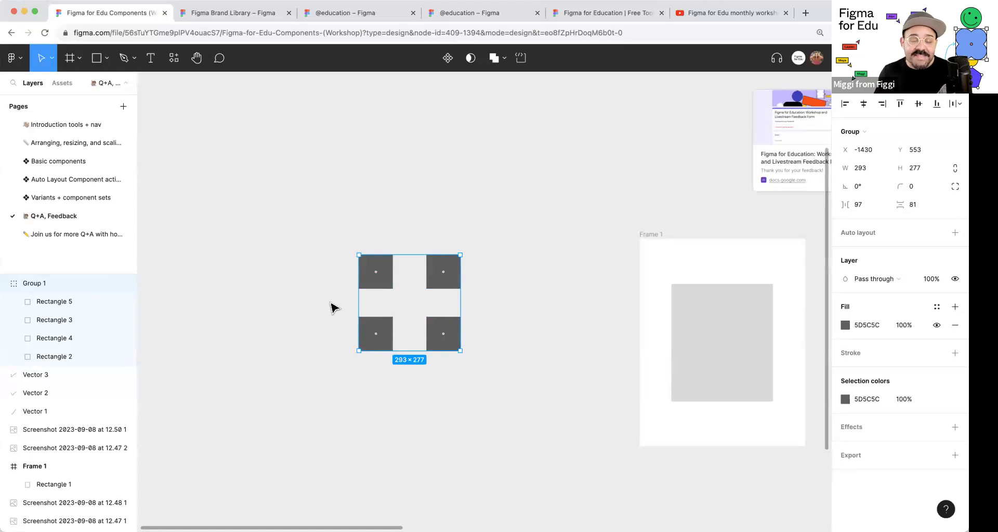
{"action": "double_click", "coordinate": [450, 280]}
{"action": "left_click_drag", "start_coordinate": [450, 280], "coordinate": [508, 237]}
{"action": "left_click", "coordinate": [588, 248]}
{"action": "left_click", "coordinate": [522, 232]}
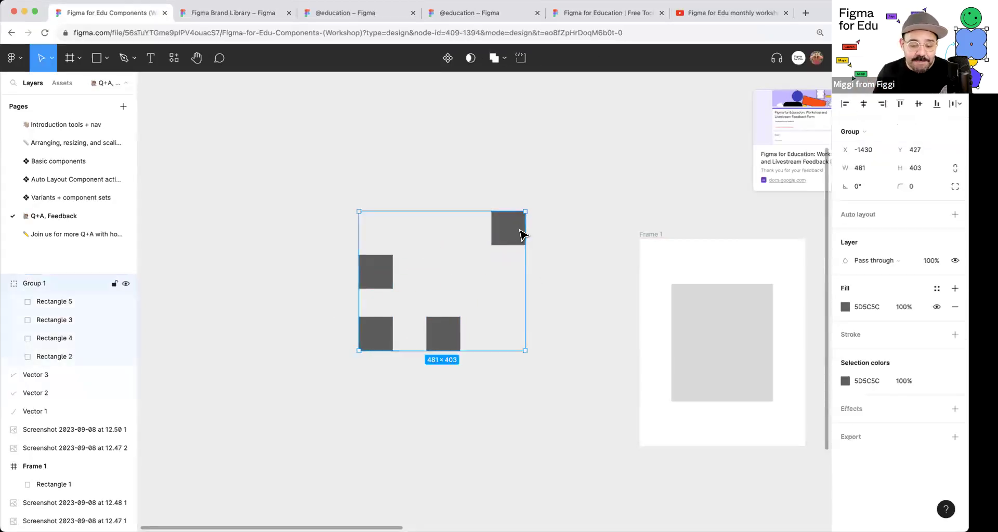
Step: Move the group's lower-right square down and to the right, and shift the whole group slightly down and left
{"action": "double_click", "coordinate": [447, 336]}
{"action": "left_click_drag", "start_coordinate": [447, 336], "coordinate": [487, 418]}
{"action": "left_click", "coordinate": [412, 359]}
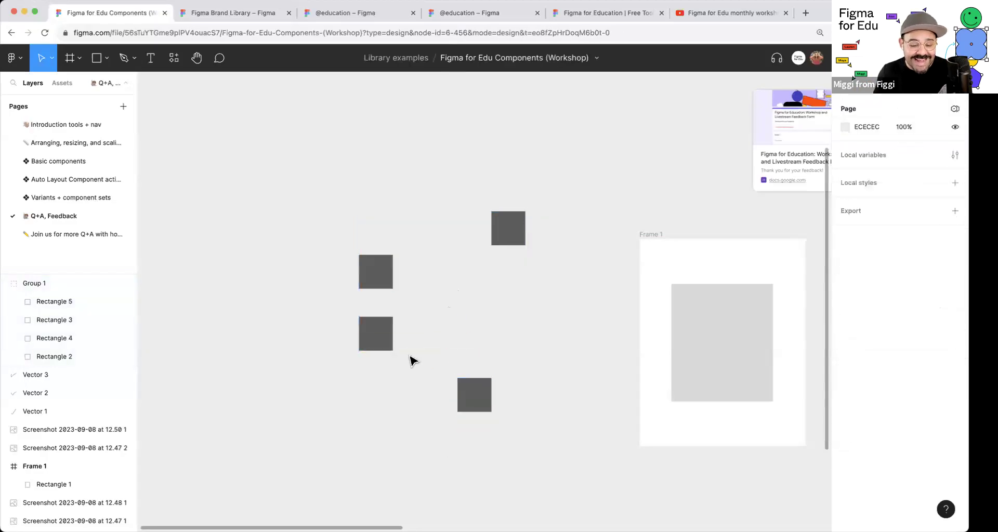
{"action": "left_click", "coordinate": [382, 345]}
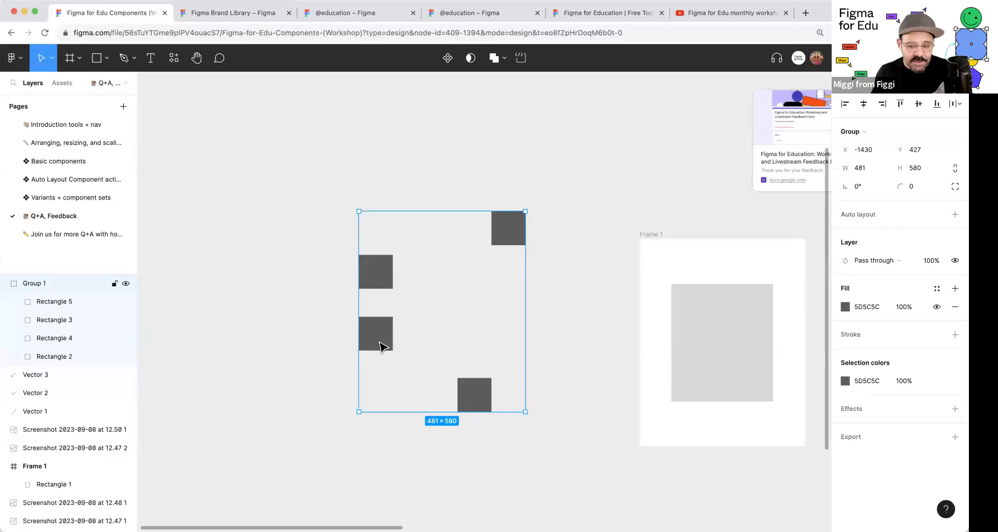
{"action": "left_click_drag", "start_coordinate": [377, 285], "coordinate": [372, 296]}
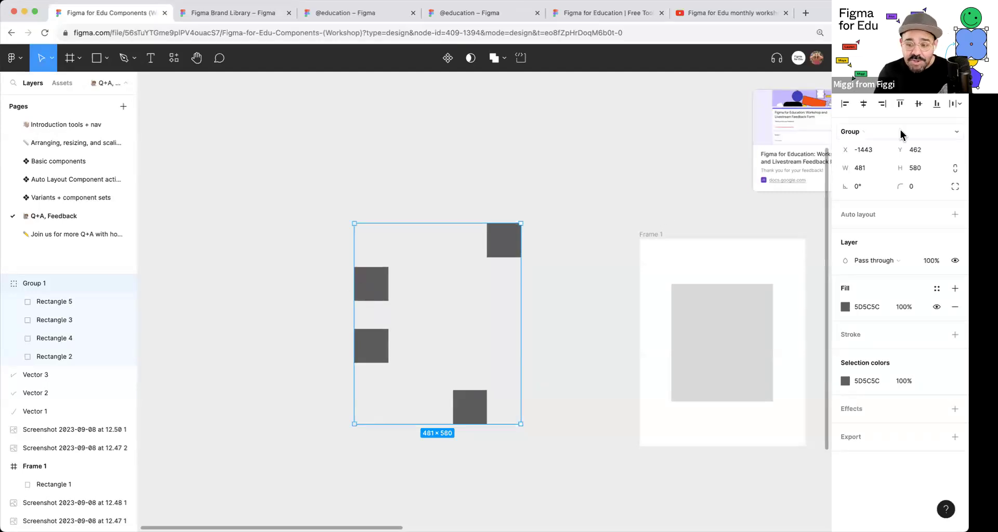
Step: Convert the group of squares into a frame and back into a group
{"action": "left_click", "coordinate": [865, 133]}
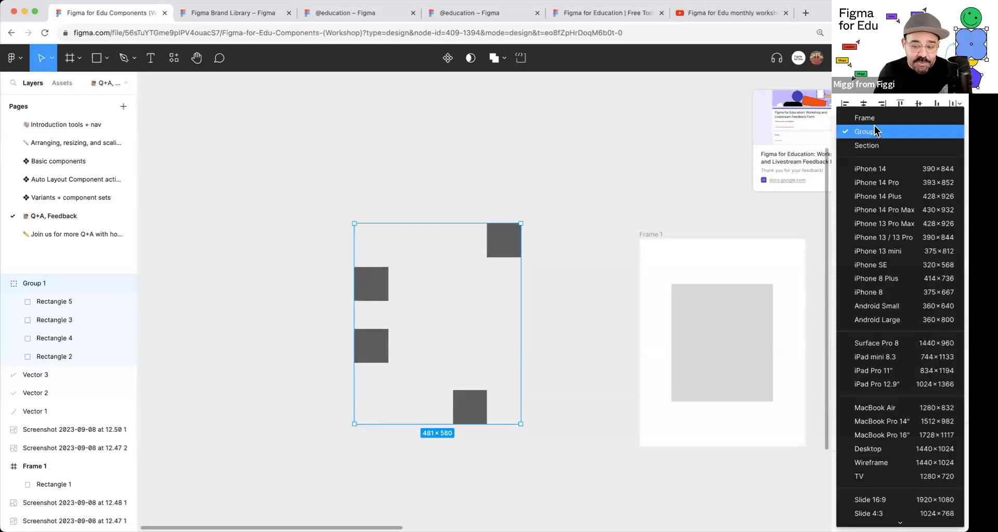
{"action": "left_click", "coordinate": [875, 119]}
{"action": "left_click", "coordinate": [871, 133]}
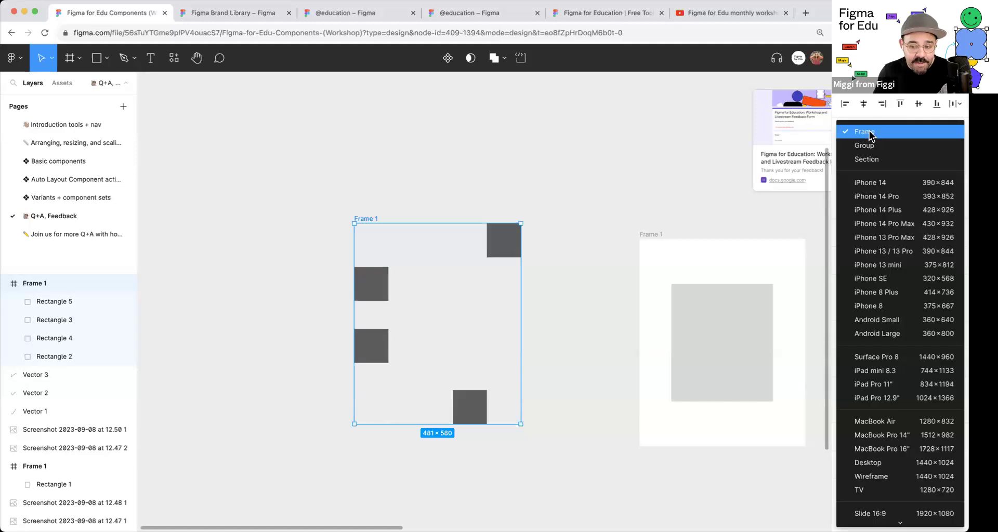
{"action": "left_click", "coordinate": [871, 132]}
Step: Convert the group of squares into a section and undo the conversion
{"action": "left_click", "coordinate": [874, 133]}
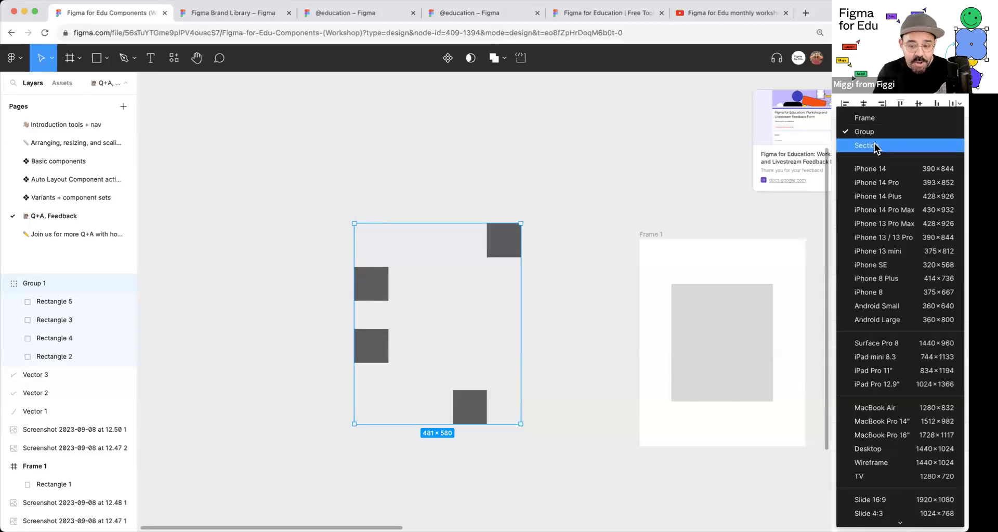
{"action": "left_click", "coordinate": [874, 145]}
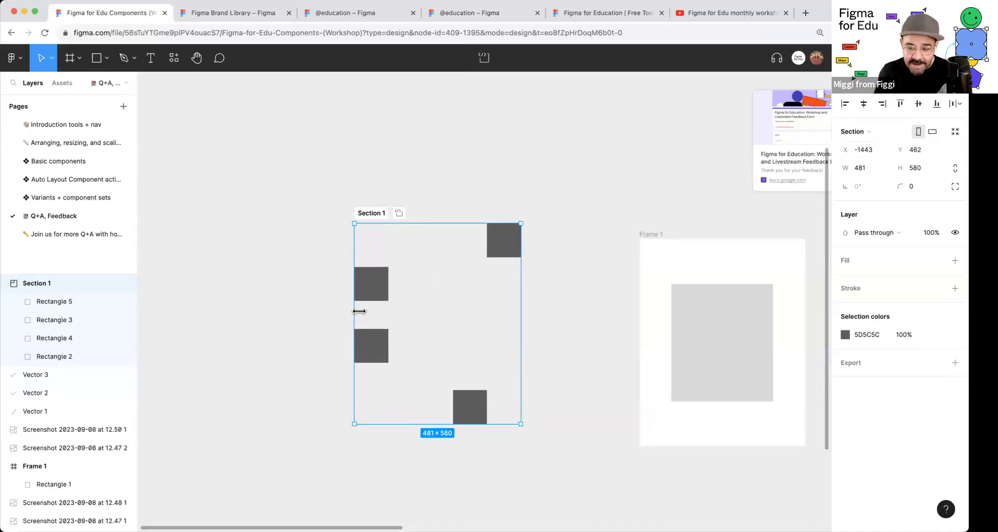
{"action": "key", "text": "super+z"}
{"action": "left_click", "coordinate": [338, 224]}
{"action": "key", "text": "super+z"}
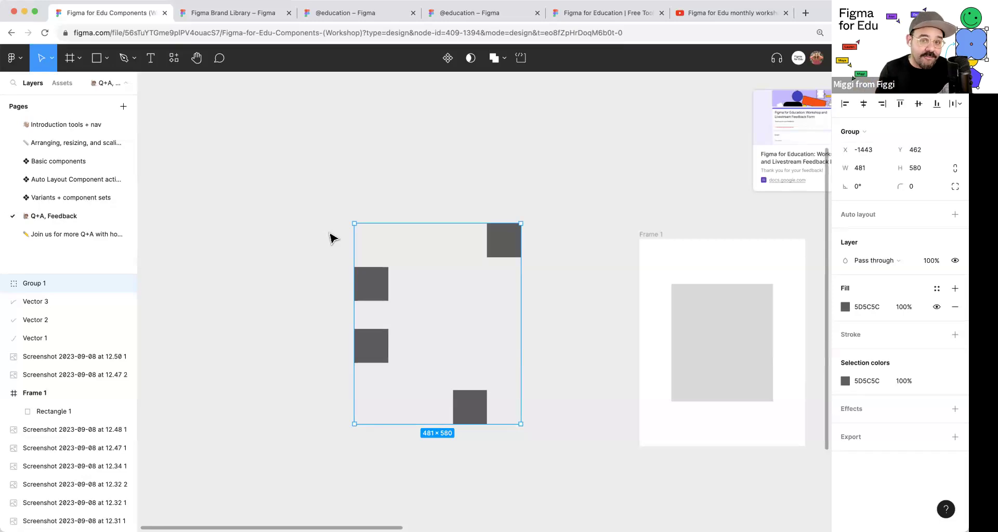
Step: Delete the group of four dark grey squares from the canvas
{"action": "left_click_drag", "start_coordinate": [322, 201], "coordinate": [537, 439]}
{"action": "key", "text": "Delete"}
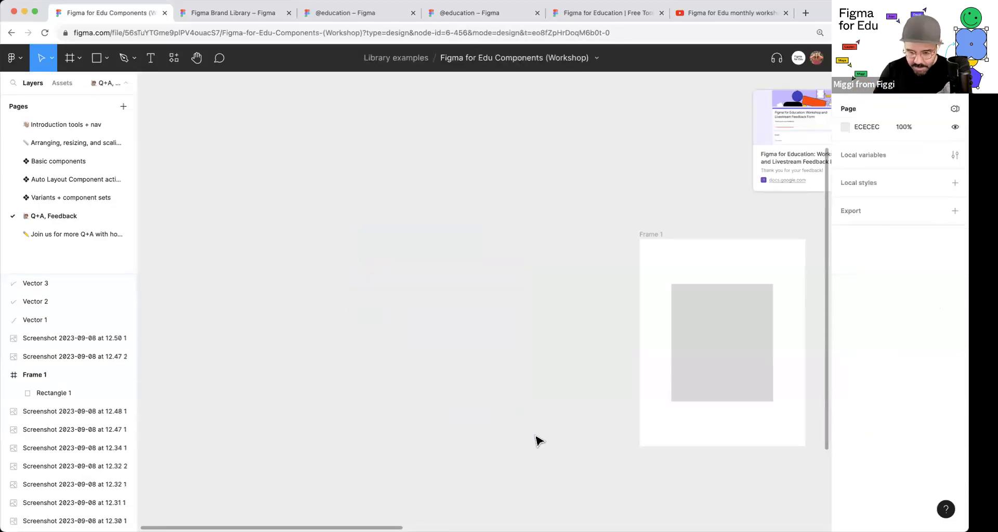
Step: Examine the attendee questions beside the Q+A heading, including the one about a glossary of terms and written tutorials
{"action": "scroll", "coordinate": [537, 440], "scroll_direction": "down", "scroll_amount": 3}
{"action": "scroll", "coordinate": [566, 397], "scroll_direction": "right", "scroll_amount": 10}
{"action": "scroll", "coordinate": [512, 320], "scroll_direction": "up", "scroll_amount": 5}
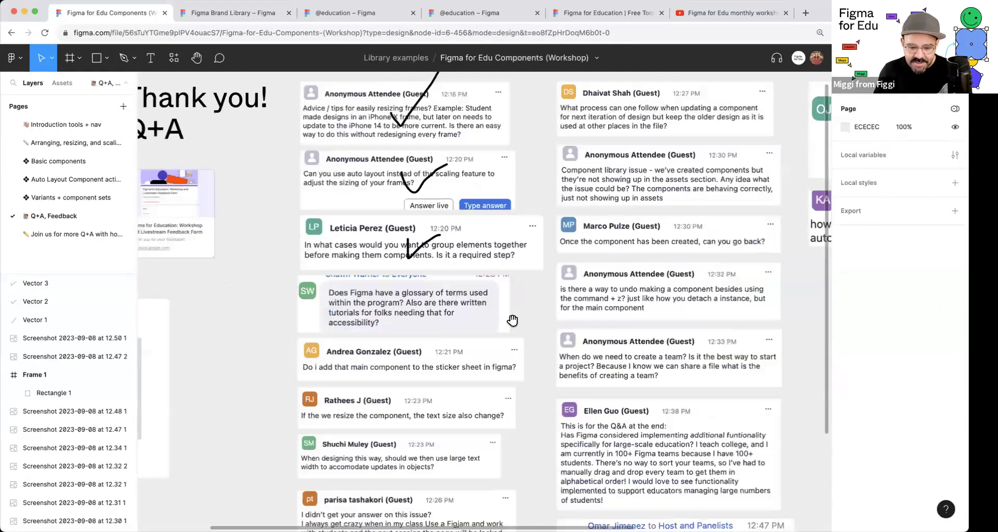
{"action": "scroll", "coordinate": [575, 291], "scroll_direction": "up", "scroll_amount": 5}
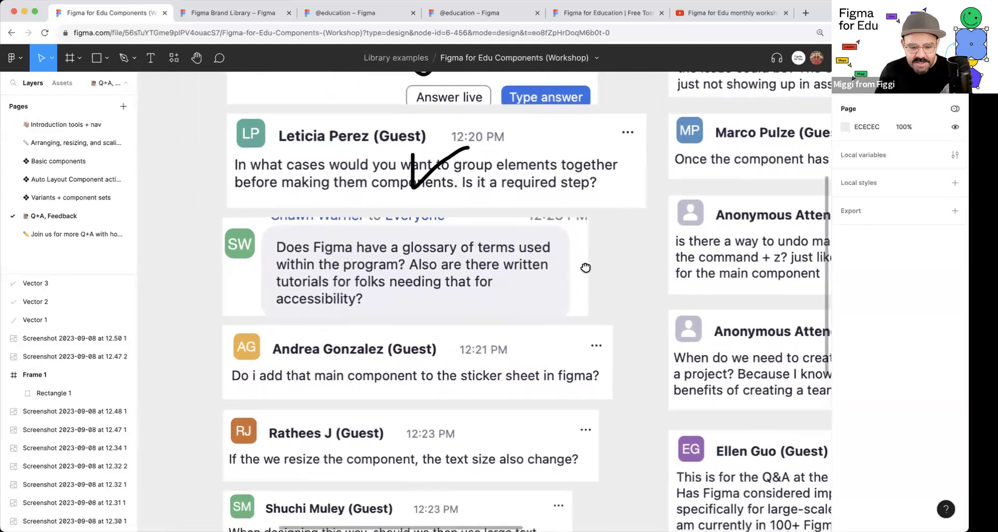
{"action": "scroll", "coordinate": [585, 267], "scroll_direction": "down", "scroll_amount": 1}
{"action": "scroll", "coordinate": [582, 263], "scroll_direction": "down", "scroll_amount": 1}
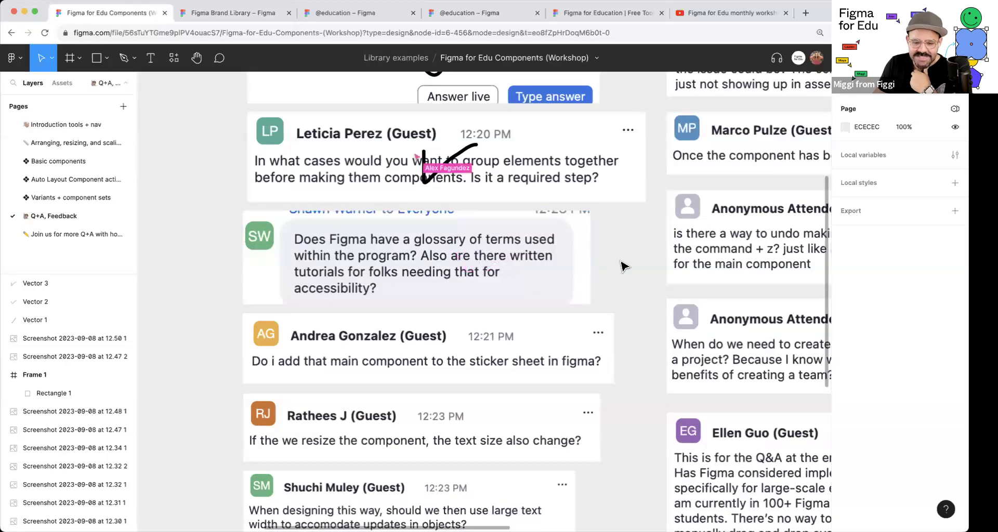
{"action": "scroll", "coordinate": [624, 268], "scroll_direction": "down", "scroll_amount": 1}
{"action": "scroll", "coordinate": [623, 268], "scroll_direction": "down", "scroll_amount": 3}
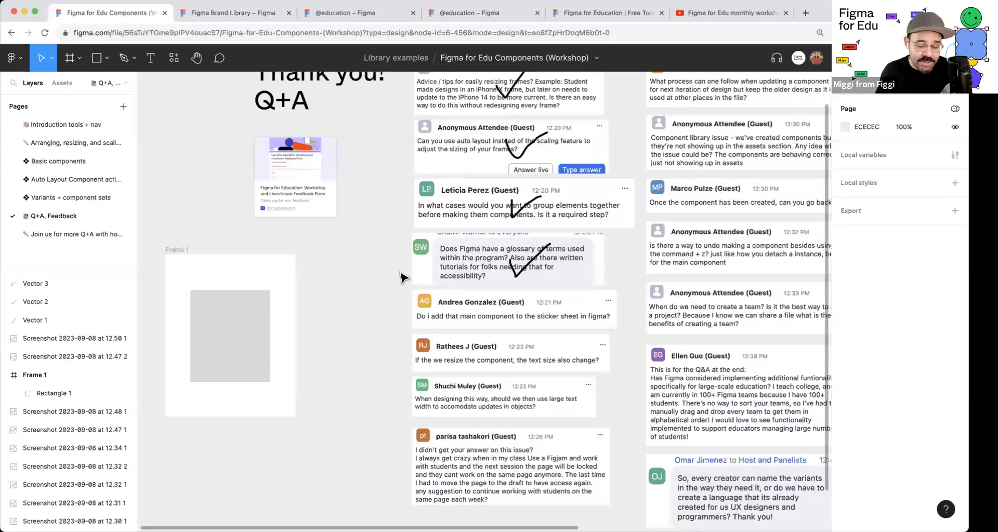
Step: Open the Figma Learn help center in a new browser tab and search it for "tutorial"
{"action": "left_click", "coordinate": [803, 15]}
{"action": "type", "text": "help"}
{"action": "key", "text": "Return"}
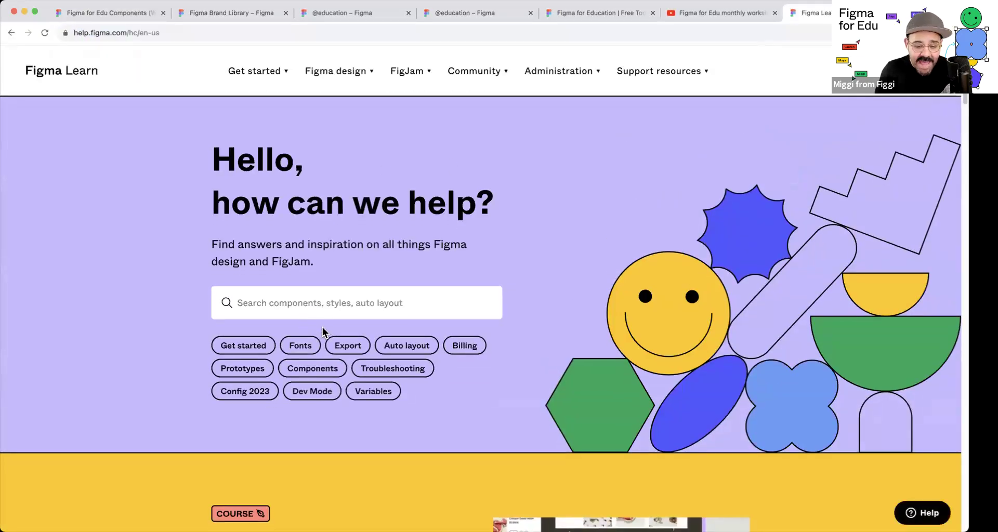
{"action": "scroll", "coordinate": [335, 357], "scroll_direction": "down", "scroll_amount": 2}
{"action": "left_click", "coordinate": [299, 246]}
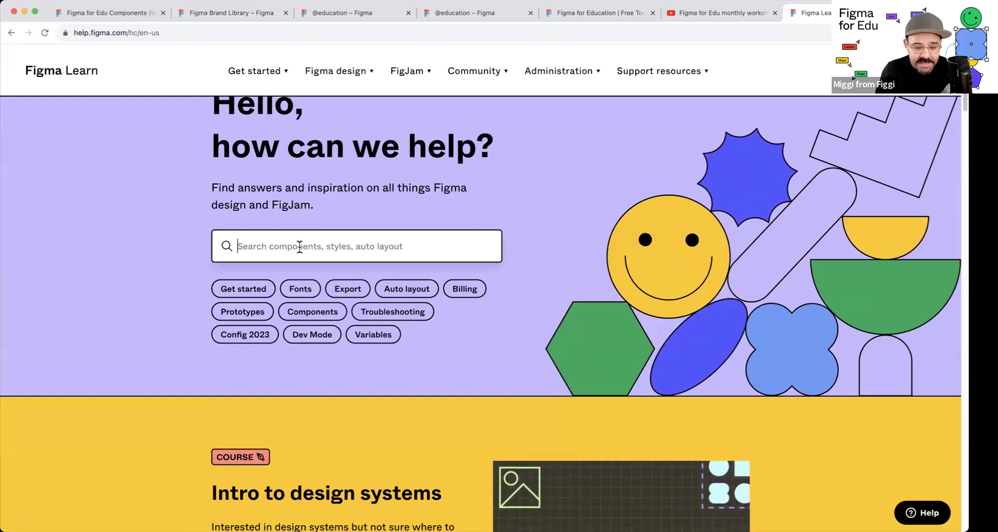
{"action": "type", "text": "tutorial"}
{"action": "key", "text": "Return"}
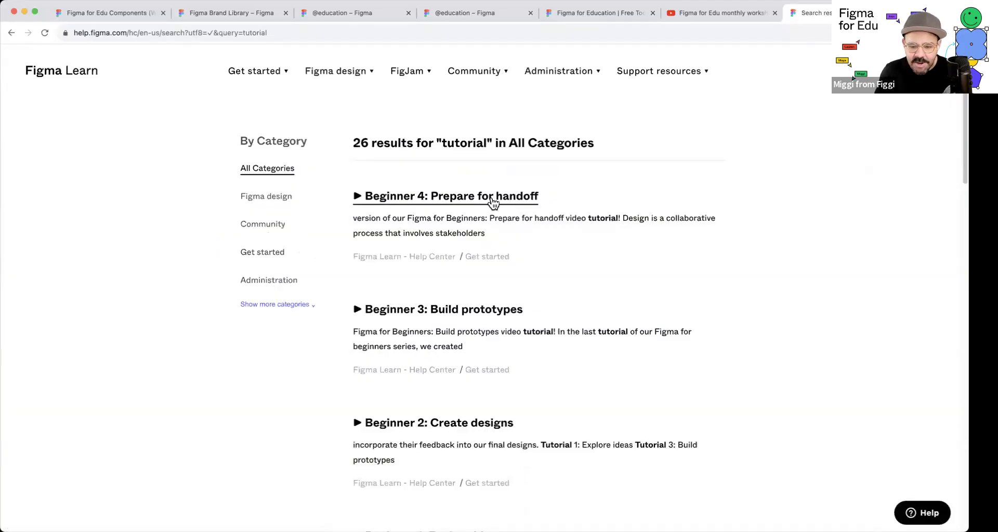
Step: Open the "Beginner 3: Build prototypes" article, skim its written instructions through to the end and return to the design file
{"action": "left_click", "coordinate": [468, 310]}
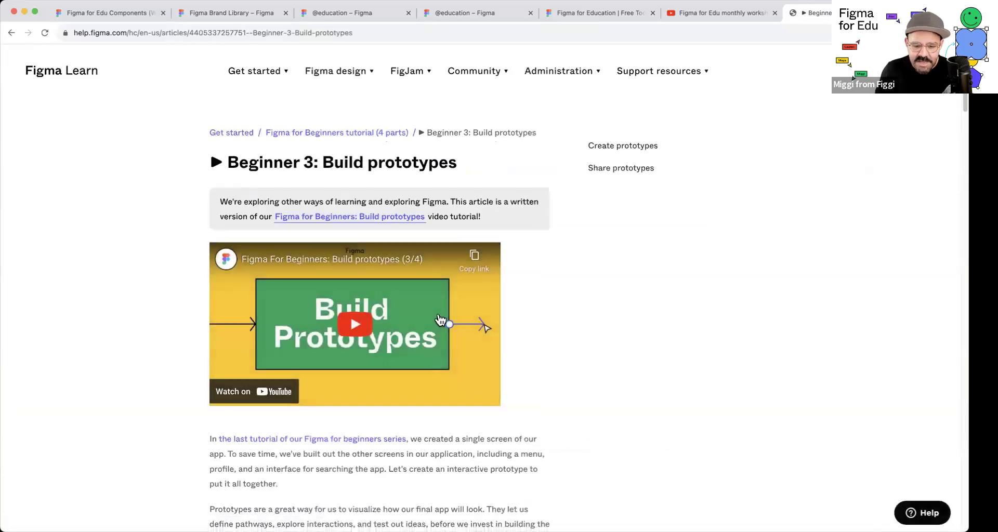
{"action": "scroll", "coordinate": [439, 319], "scroll_direction": "down", "scroll_amount": 10}
{"action": "scroll", "coordinate": [359, 200], "scroll_direction": "down", "scroll_amount": 15}
{"action": "scroll", "coordinate": [314, 291], "scroll_direction": "down", "scroll_amount": 15}
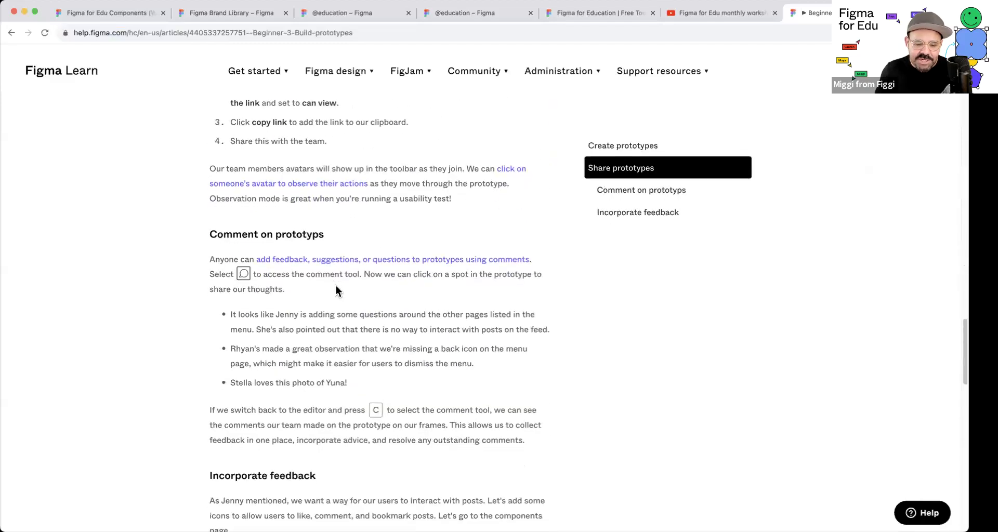
{"action": "scroll", "coordinate": [336, 290], "scroll_direction": "down", "scroll_amount": 8}
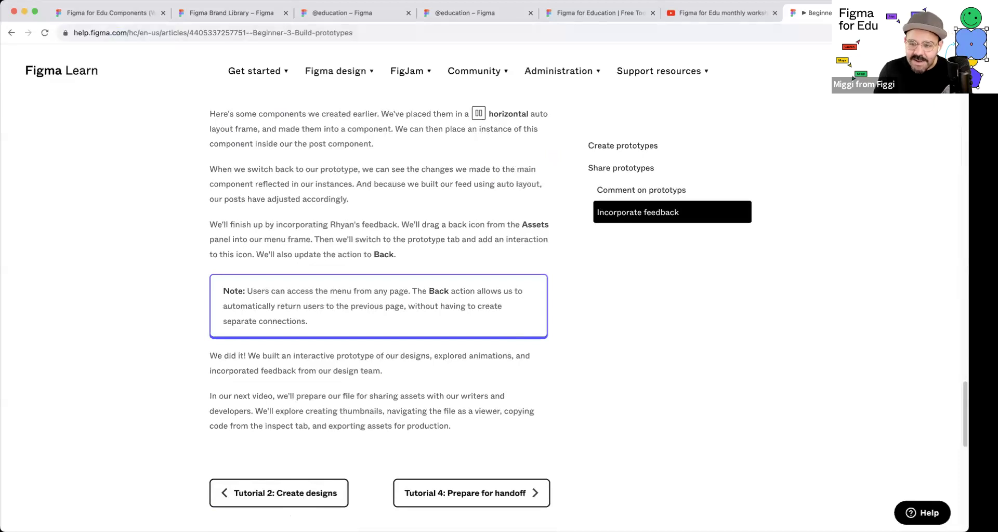
{"action": "key", "text": "super+w"}
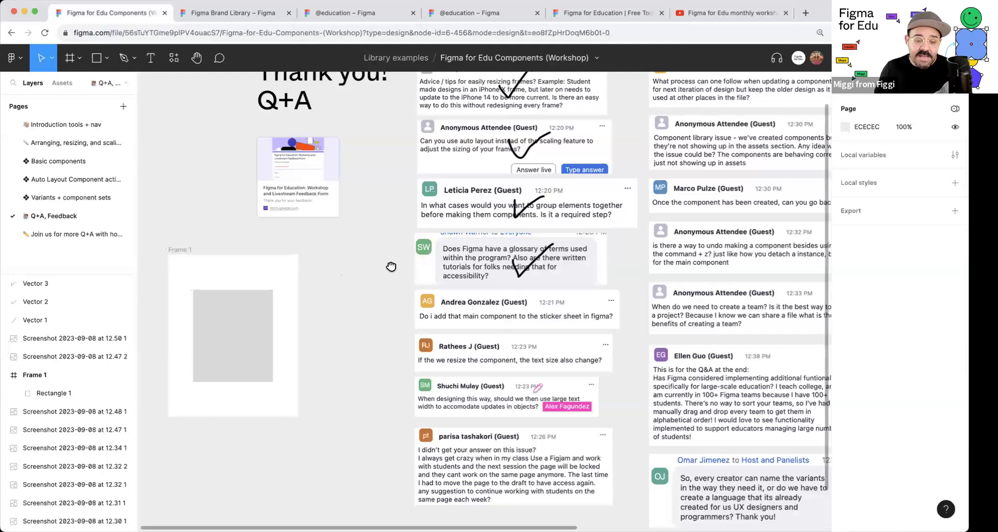
{"action": "scroll", "coordinate": [389, 267], "scroll_direction": "left", "scroll_amount": 3}
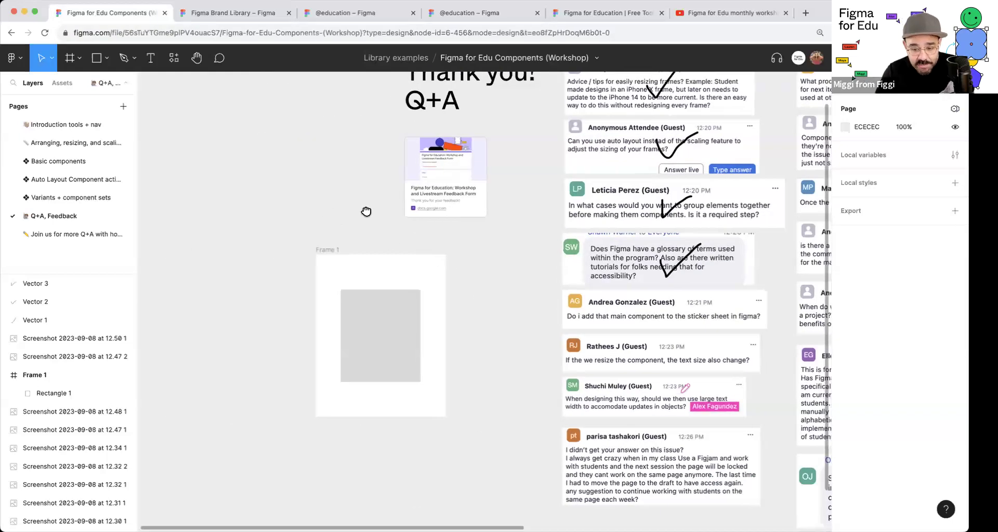
{"action": "scroll", "coordinate": [368, 213], "scroll_direction": "left", "scroll_amount": 5}
{"action": "scroll", "coordinate": [448, 218], "scroll_direction": "up", "scroll_amount": 2}
{"action": "scroll", "coordinate": [372, 237], "scroll_direction": "right", "scroll_amount": 2}
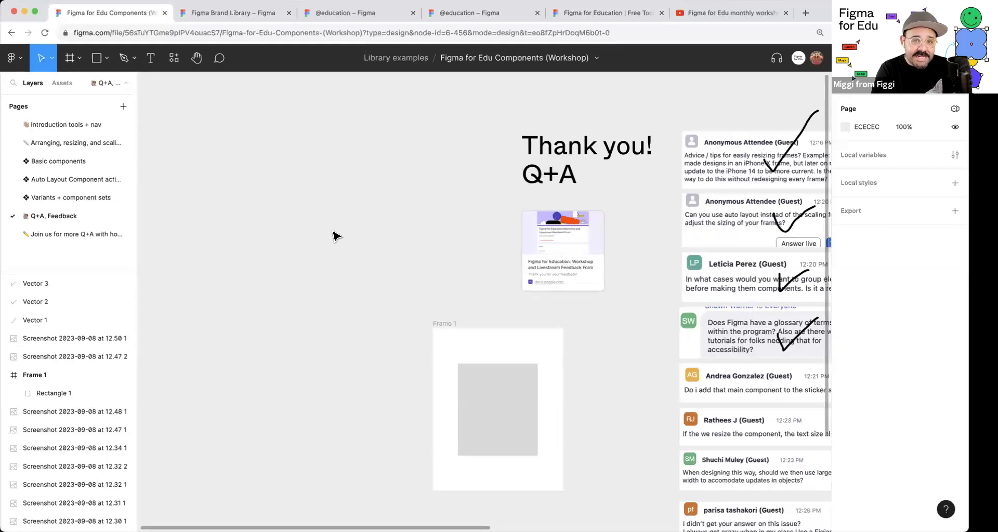
{"action": "scroll", "coordinate": [423, 211], "scroll_direction": "left", "scroll_amount": 4}
{"action": "scroll", "coordinate": [423, 211], "scroll_direction": "down", "scroll_amount": 1}
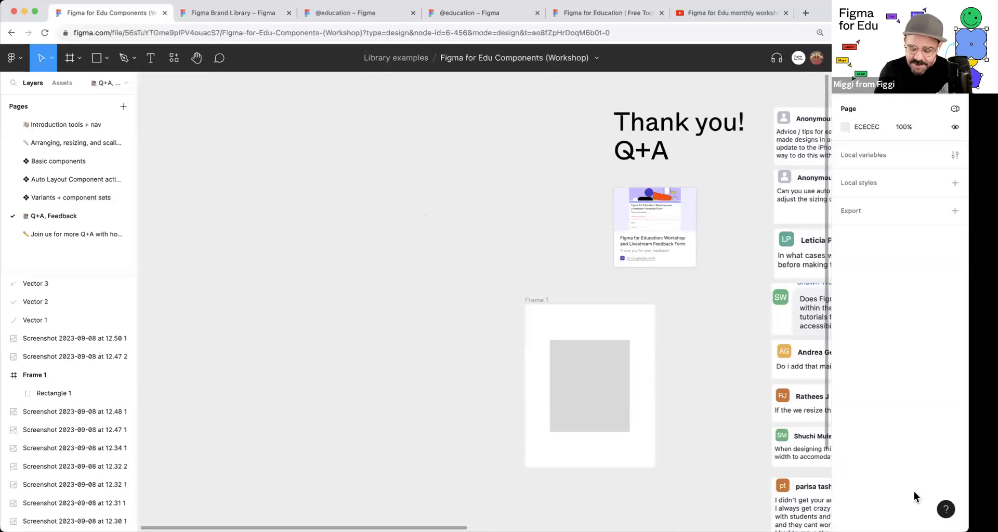
Step: Open the keyboard shortcuts reference and review the Tools, View, Zoom and Text shortcuts
{"action": "left_click", "coordinate": [945, 510]}
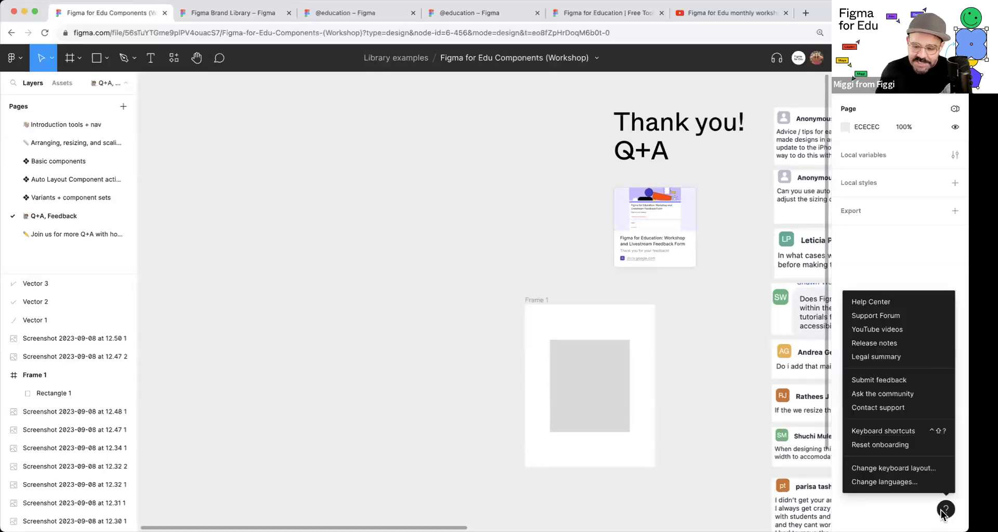
{"action": "left_click", "coordinate": [907, 436]}
{"action": "left_click", "coordinate": [252, 406]}
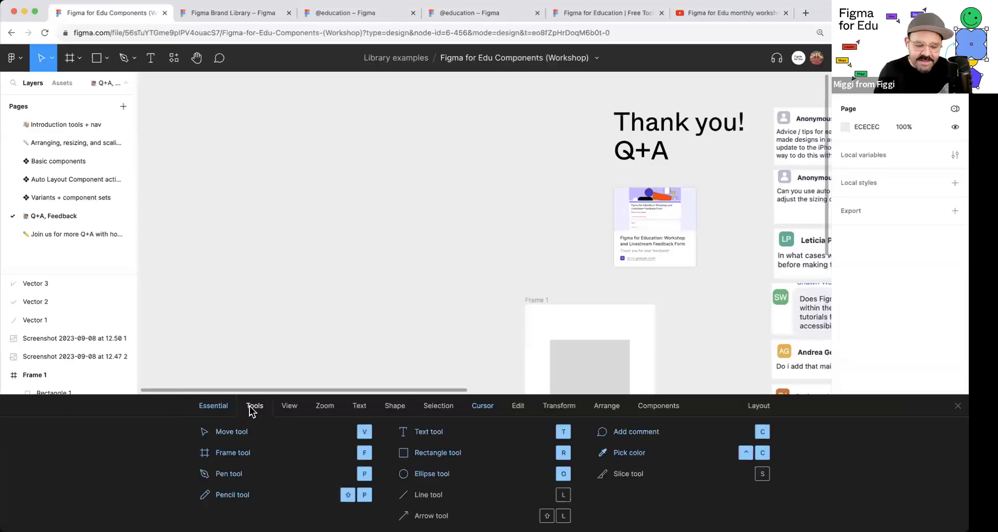
{"action": "left_click", "coordinate": [291, 408]}
{"action": "left_click", "coordinate": [323, 407]}
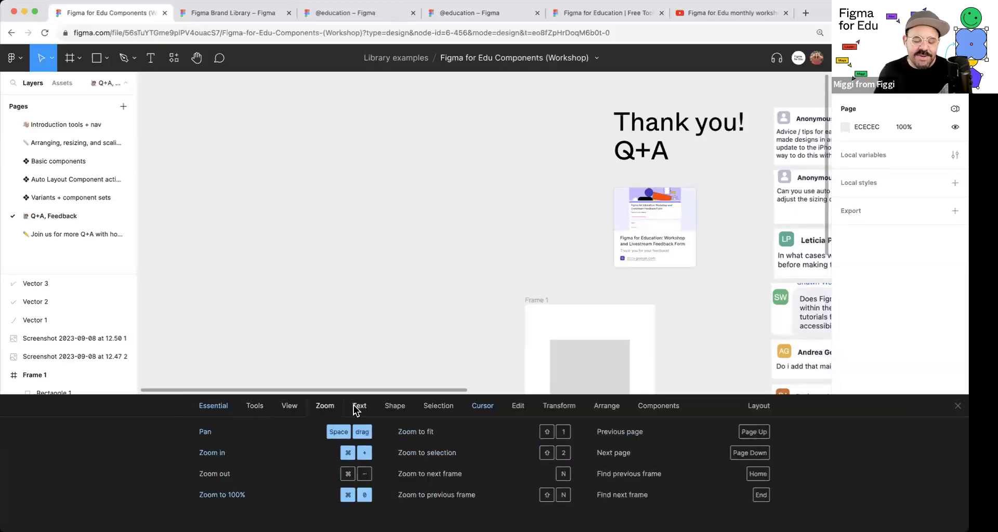
{"action": "left_click", "coordinate": [358, 407]}
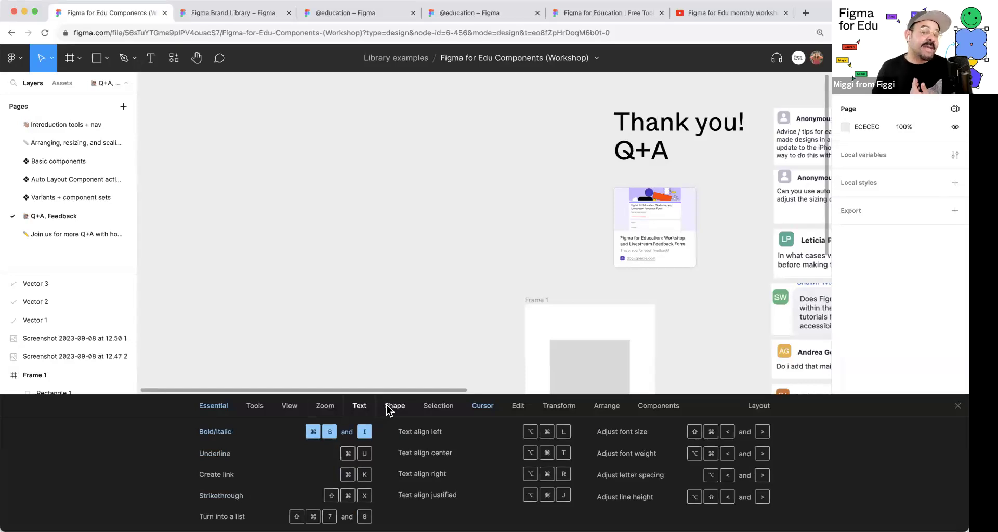
Step: Review the Shape, Selection and Transform categories of keyboard shortcuts
{"action": "left_click", "coordinate": [432, 407]}
{"action": "left_click", "coordinate": [395, 406]}
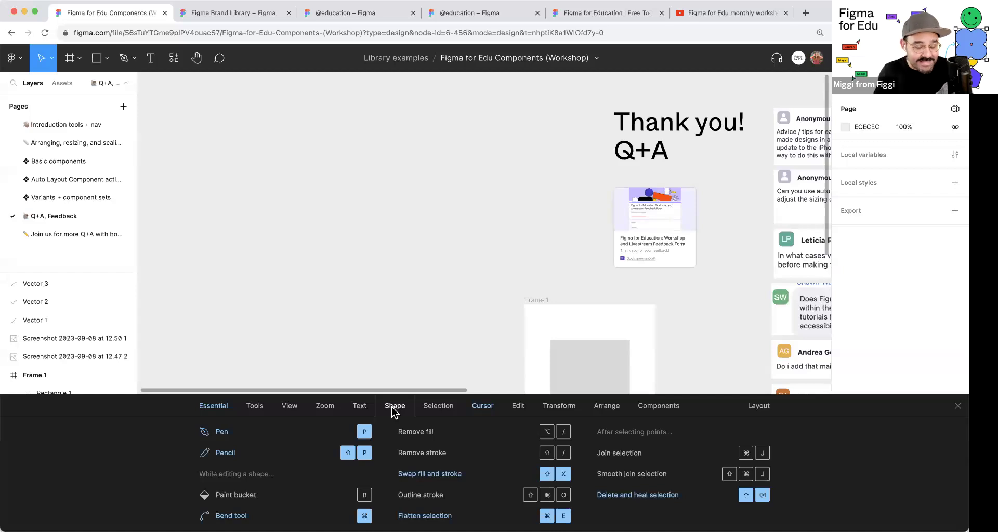
{"action": "left_click", "coordinate": [450, 406]}
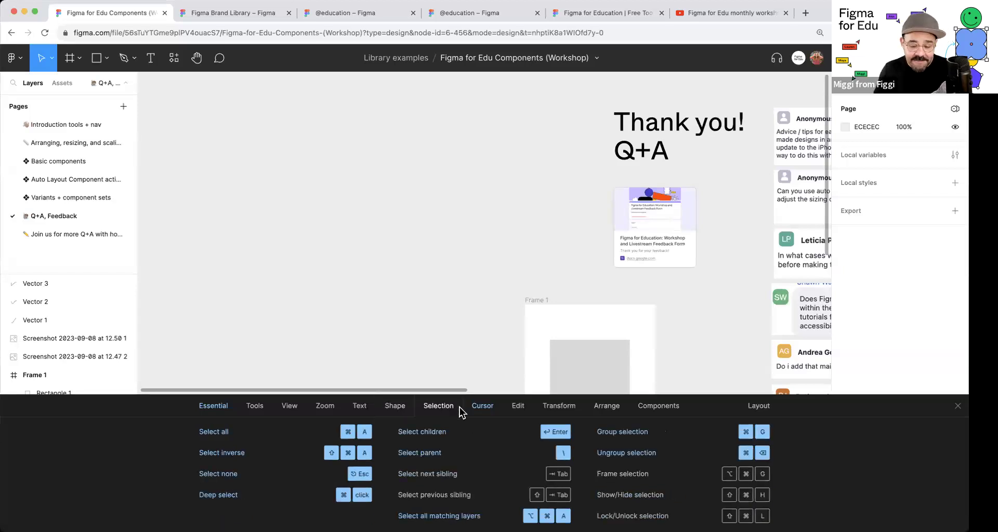
{"action": "left_click", "coordinate": [559, 406]}
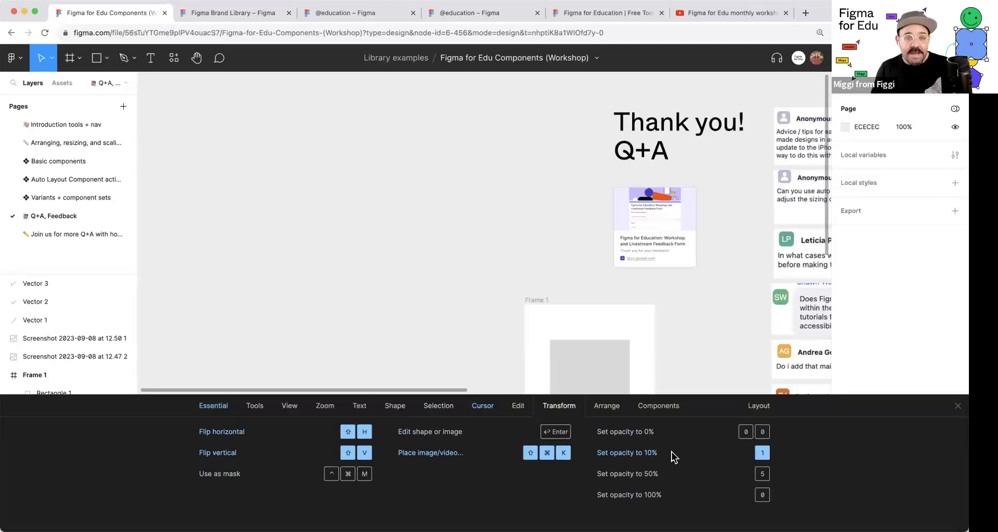
Step: Set the keyboard layout used for shortcuts to French AZERTY
{"action": "left_click", "coordinate": [756, 409]}
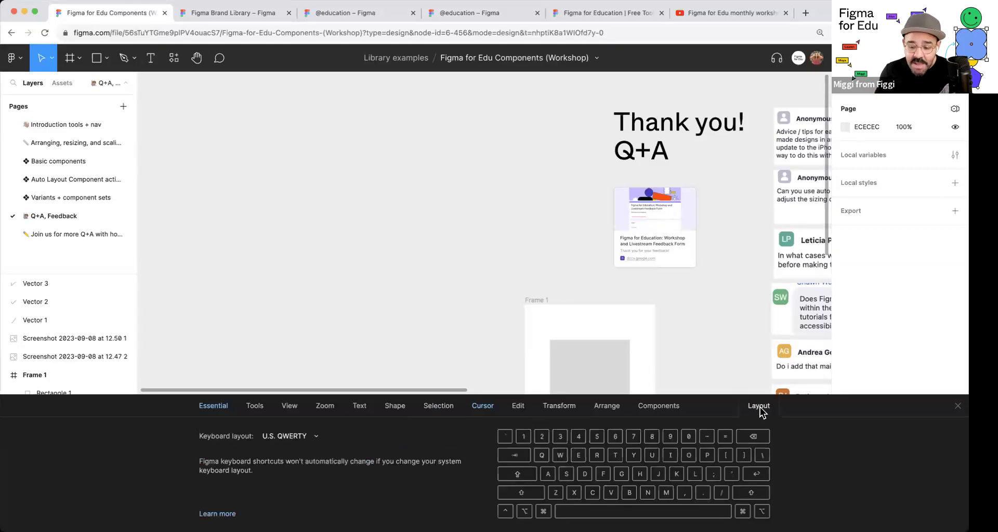
{"action": "left_click", "coordinate": [319, 445]}
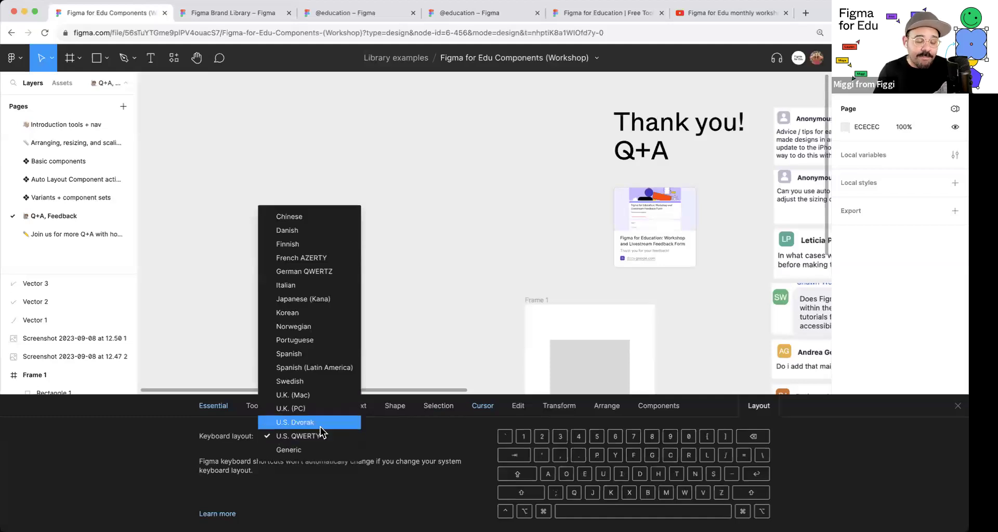
{"action": "left_click", "coordinate": [319, 258]}
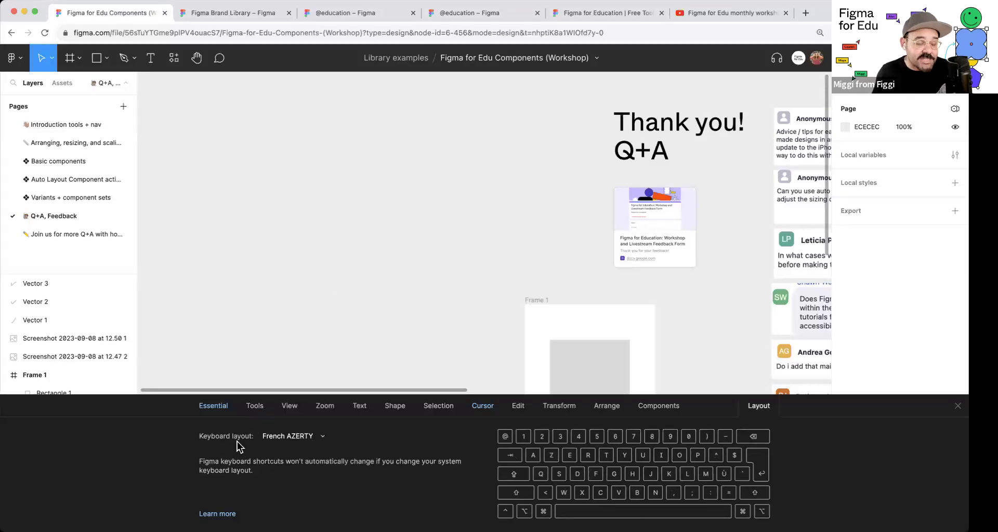
Step: Review the Essential keyboard shortcuts as they apply to the French AZERTY layout
{"action": "left_click", "coordinate": [254, 410]}
{"action": "left_click", "coordinate": [219, 409]}
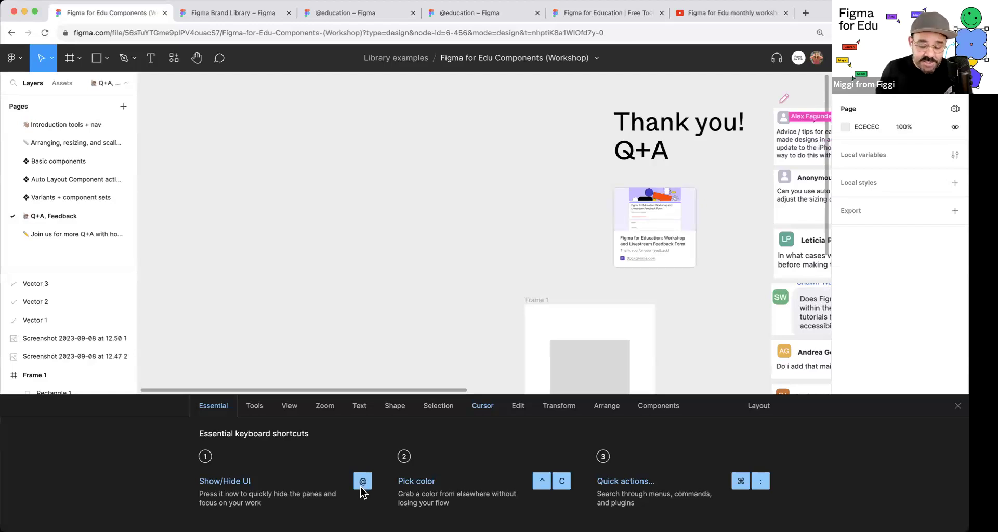
Step: Preview the U.S. Dvorak keyboard layout, set the layout to U.S. QWERTY and close the shortcuts reference
{"action": "left_click", "coordinate": [756, 408]}
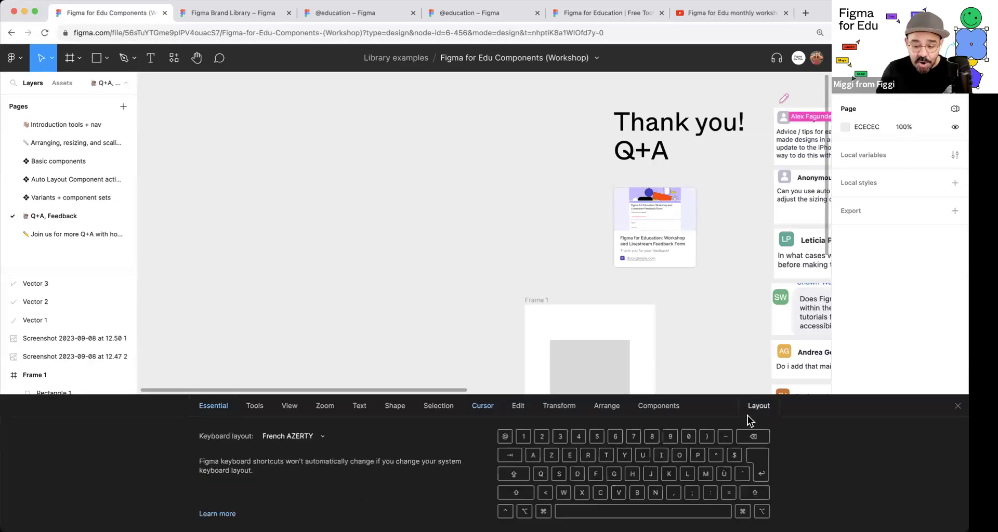
{"action": "left_click", "coordinate": [318, 438]}
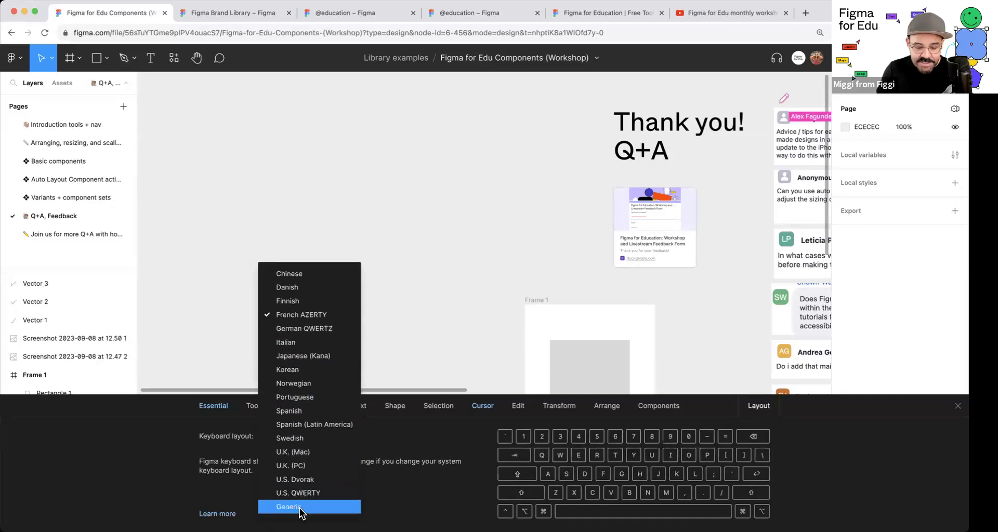
{"action": "left_click", "coordinate": [312, 479]}
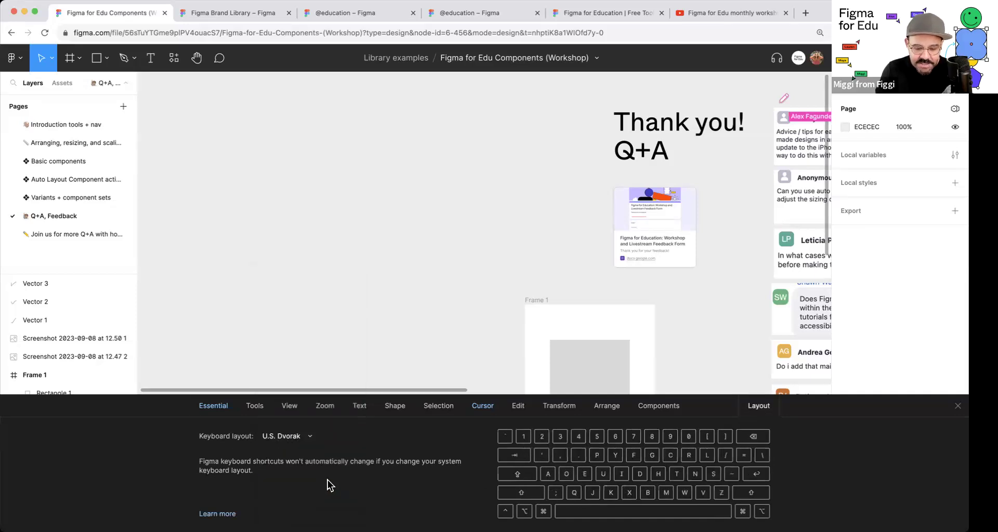
{"action": "left_click", "coordinate": [285, 443]}
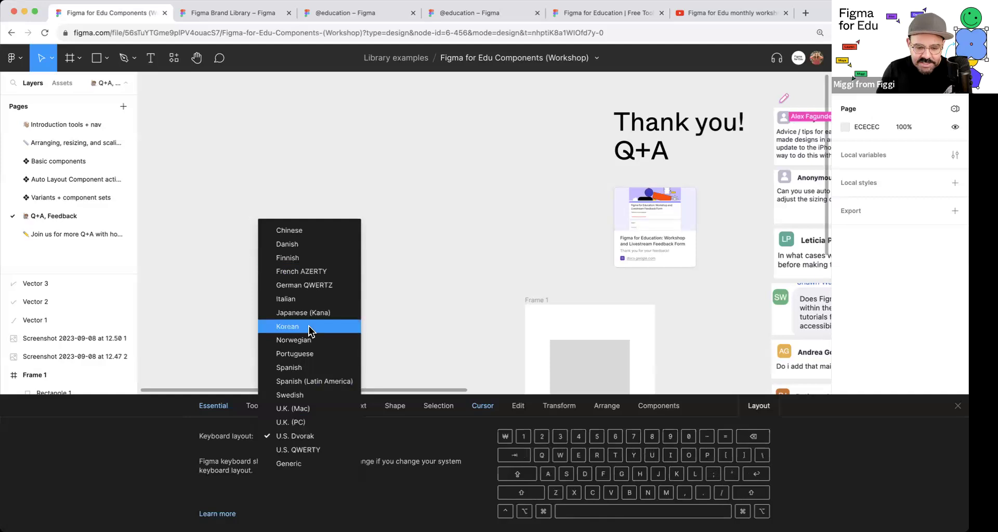
{"action": "left_click", "coordinate": [305, 450]}
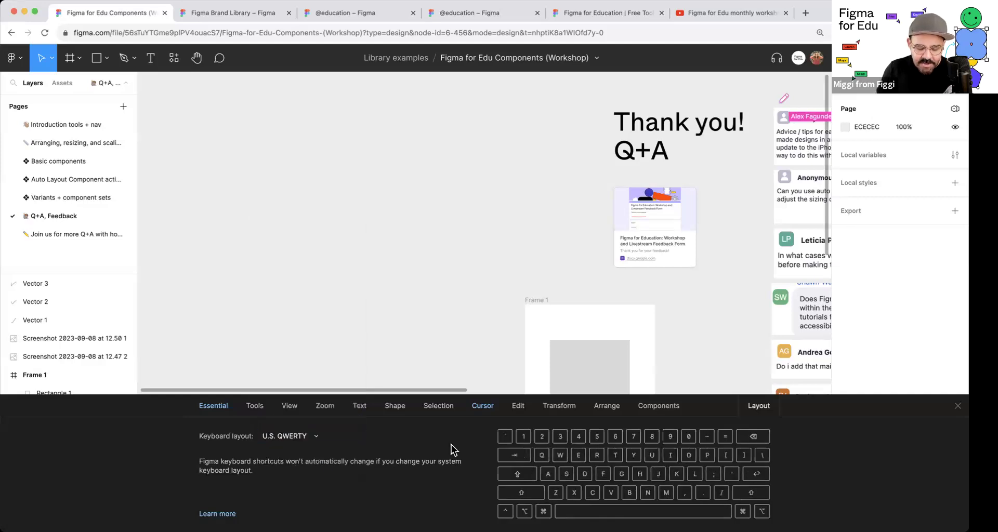
{"action": "left_click", "coordinate": [958, 406]}
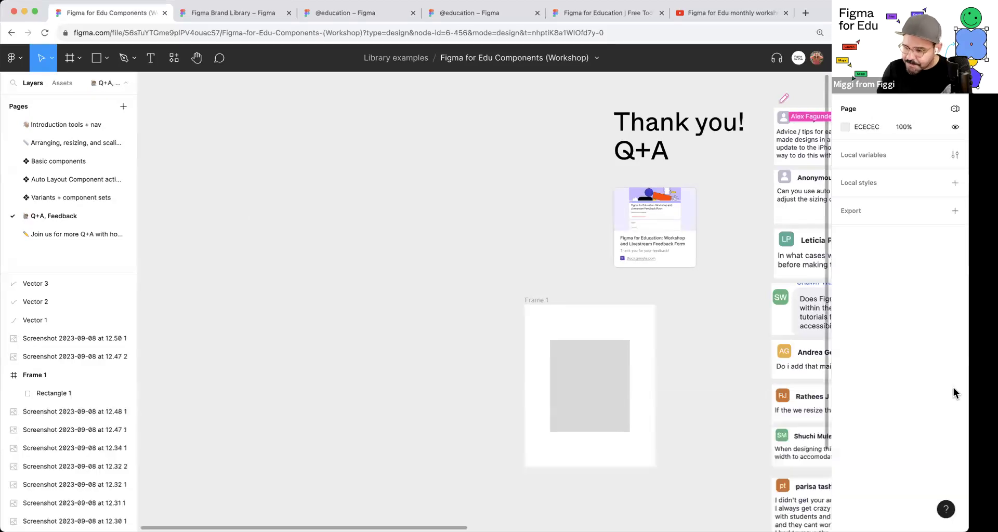
Step: Delete the grey rectangle inside Frame 1 beside the attendee questions
{"action": "scroll", "coordinate": [669, 361], "scroll_direction": "right", "scroll_amount": 8}
{"action": "scroll", "coordinate": [585, 358], "scroll_direction": "down", "scroll_amount": 3}
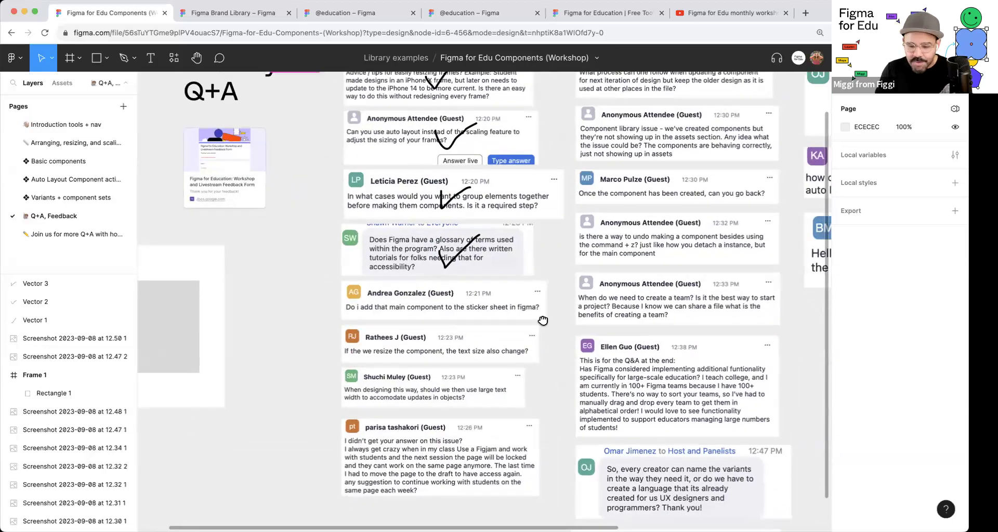
{"action": "scroll", "coordinate": [499, 292], "scroll_direction": "up", "scroll_amount": 5}
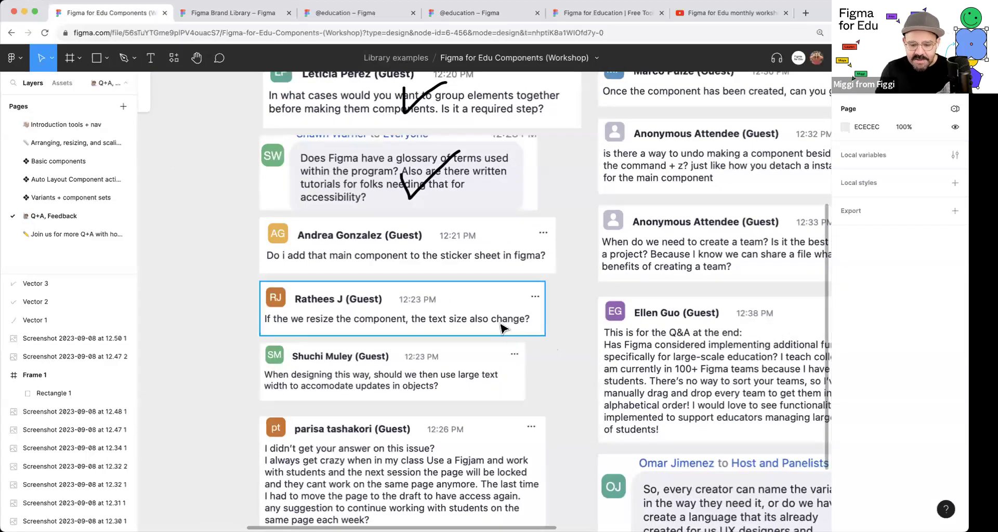
{"action": "scroll", "coordinate": [354, 325], "scroll_direction": "down", "scroll_amount": 3}
{"action": "scroll", "coordinate": [354, 325], "scroll_direction": "left", "scroll_amount": 5}
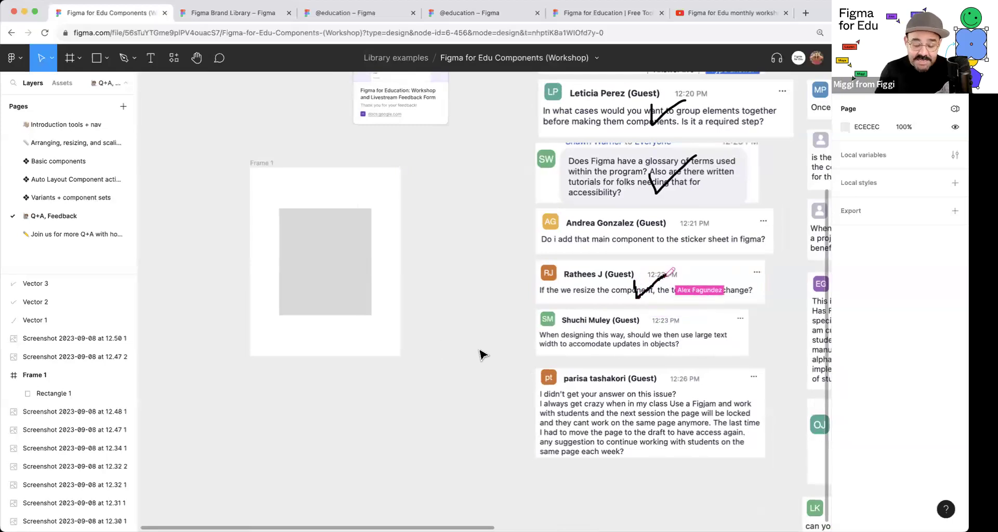
{"action": "scroll", "coordinate": [368, 267], "scroll_direction": "left", "scroll_amount": 3}
{"action": "left_click", "coordinate": [368, 267]}
{"action": "key", "text": "Delete"}
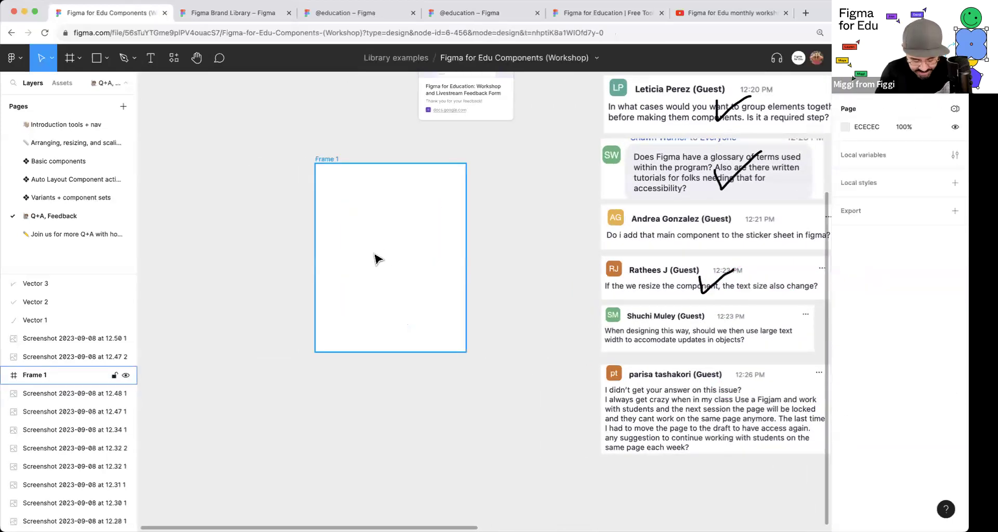
Step: Add the text "asdasdasd" inside Frame 1 and move it to about X 183, Y 238
{"action": "key", "text": "t"}
{"action": "left_click", "coordinate": [357, 240]}
{"action": "type", "text": "asdasdasd"}
{"action": "key", "text": "Escape"}
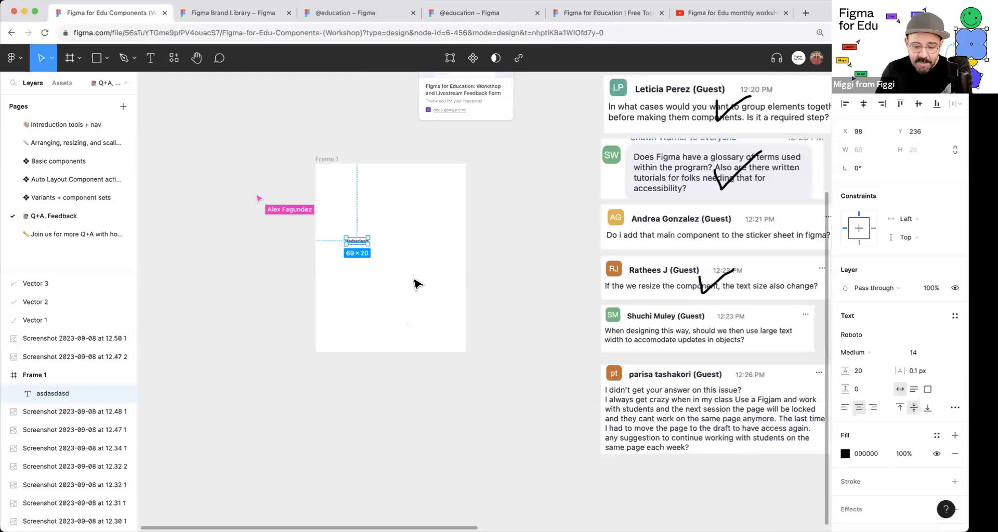
{"action": "left_click_drag", "start_coordinate": [358, 243], "coordinate": [385, 243]}
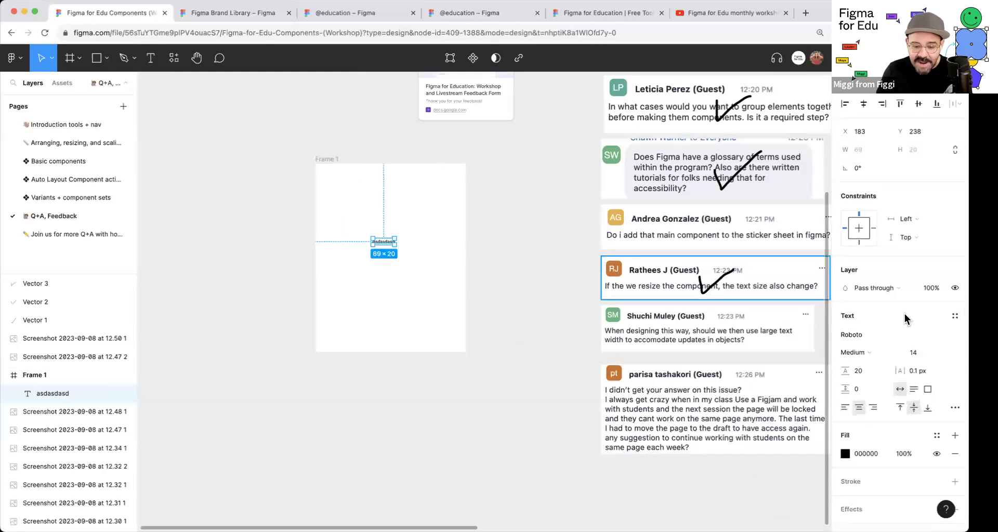
Step: Set the font size of the "asdasdasd" text to 28 and deselect it
{"action": "left_click", "coordinate": [918, 354]}
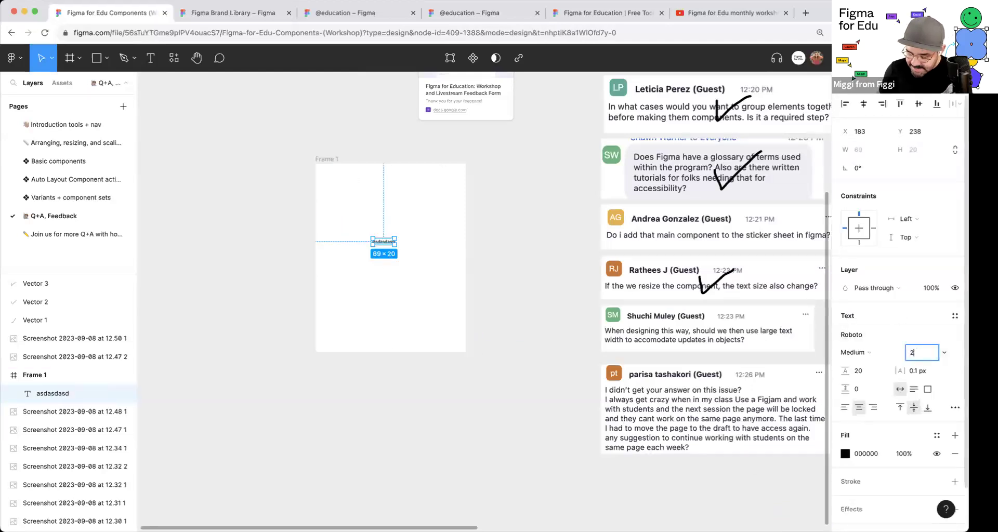
{"action": "type", "text": "28"}
{"action": "key", "text": "Return"}
{"action": "left_click", "coordinate": [535, 312]}
Step: Shorten Frame 1 to about 206 high and center the "asdasdasd" text within it
{"action": "left_click_drag", "start_coordinate": [397, 247], "coordinate": [397, 204]}
{"action": "left_click", "coordinate": [325, 160]}
{"action": "left_click_drag", "start_coordinate": [415, 353], "coordinate": [390, 239]}
{"action": "left_click", "coordinate": [445, 260]}
{"action": "left_click", "coordinate": [386, 217]}
{"action": "left_click", "coordinate": [390, 239]}
{"action": "left_click", "coordinate": [332, 159]}
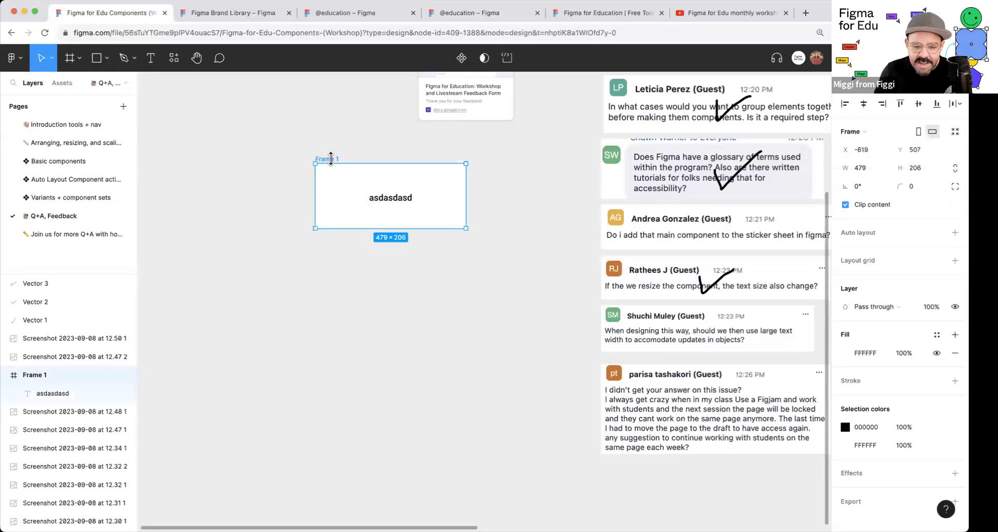
Step: Turn Frame 1 into a component and place an instance below it to try enlarging
{"action": "left_click", "coordinate": [461, 57]}
{"action": "left_click_drag", "start_coordinate": [417, 185], "coordinate": [392, 334]}
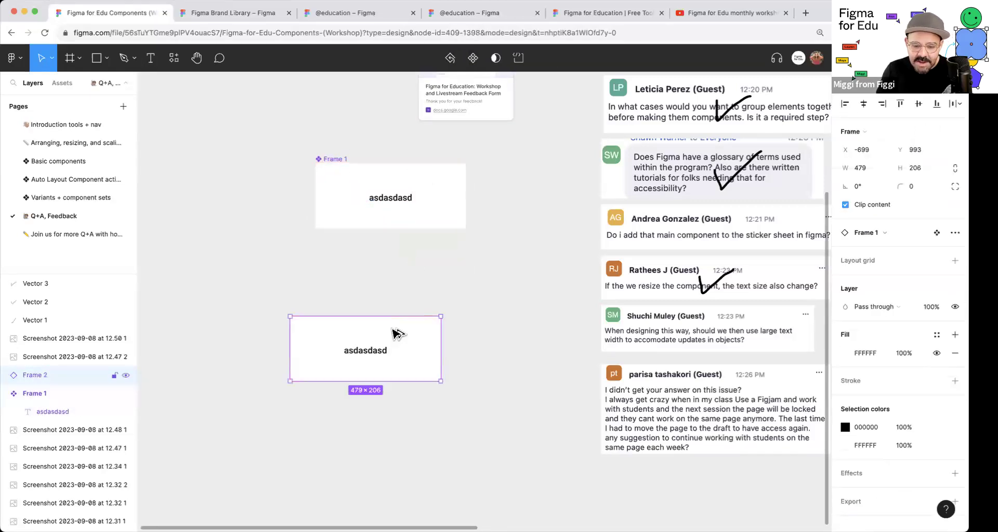
{"action": "left_click_drag", "start_coordinate": [439, 381], "coordinate": [535, 457]}
{"action": "key", "text": "ctrl+z"}
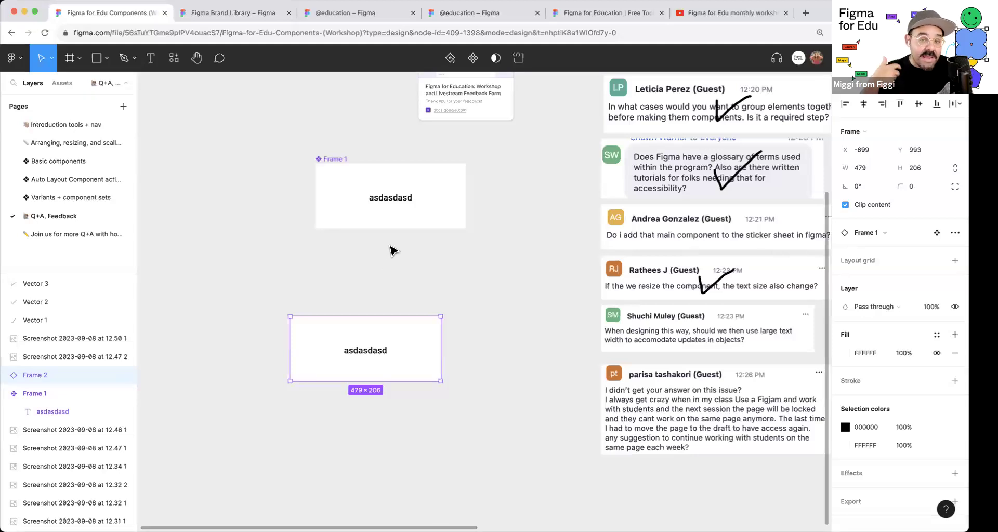
Step: Set the component text's horizontal and vertical constraints to Center and try resizing the instance
{"action": "double_click", "coordinate": [403, 202]}
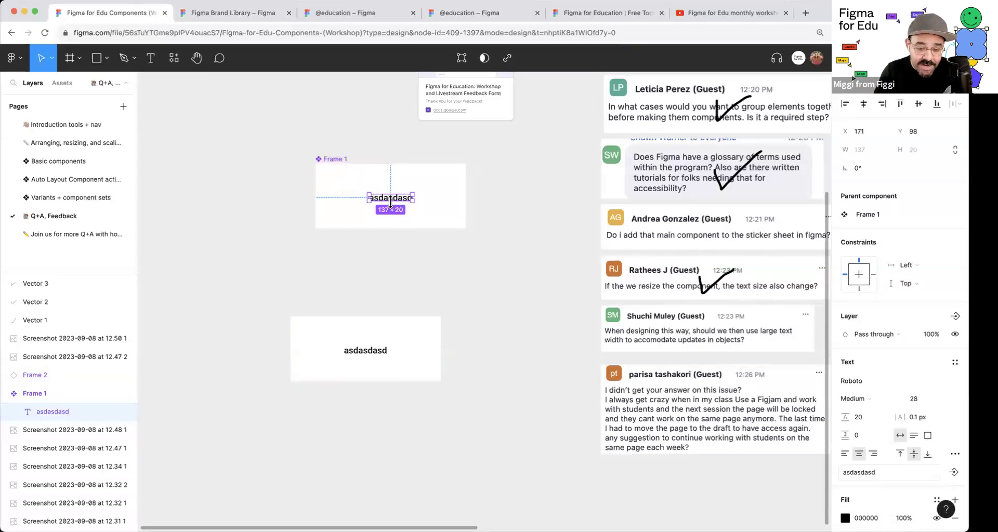
{"action": "left_click", "coordinate": [916, 268]}
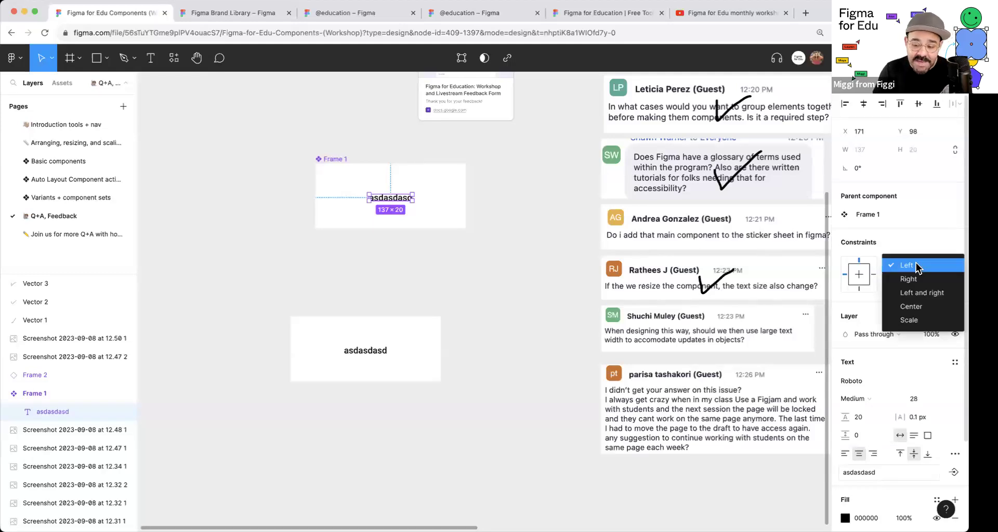
{"action": "left_click", "coordinate": [915, 307]}
{"action": "left_click", "coordinate": [919, 283]}
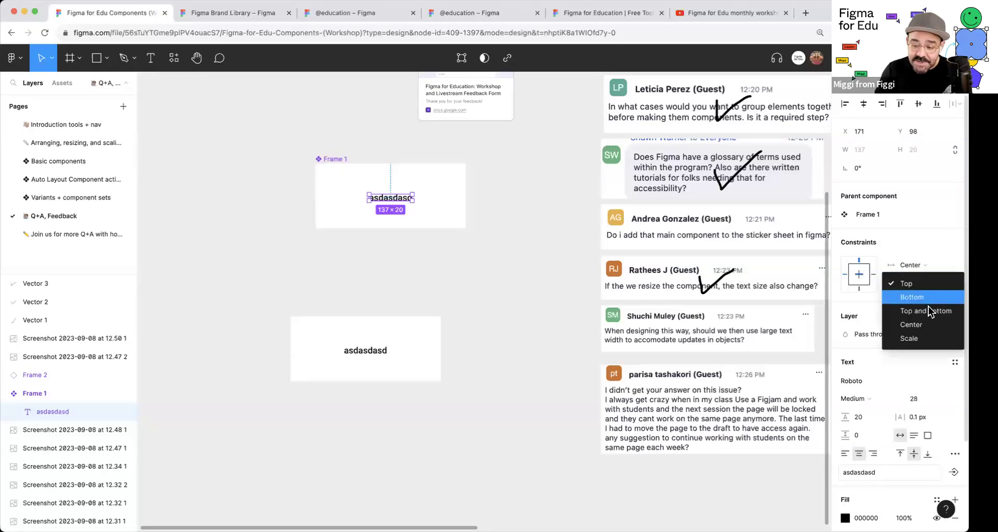
{"action": "left_click", "coordinate": [929, 325]}
{"action": "left_click", "coordinate": [500, 291]}
{"action": "left_click", "coordinate": [318, 328]}
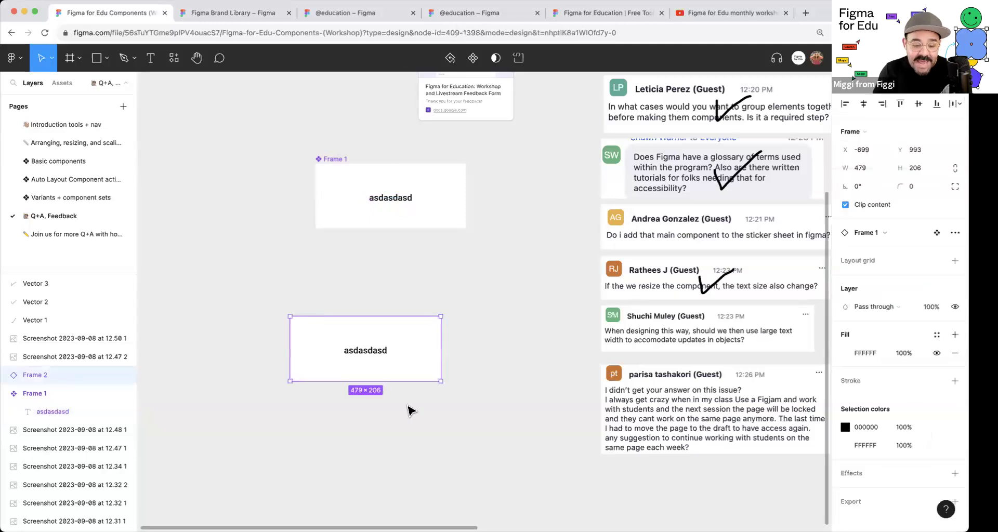
{"action": "mouse_move", "coordinate": [437, 383]}
{"action": "left_mouse_down"}
{"action": "mouse_move", "coordinate": [601, 507]}
{"action": "mouse_move", "coordinate": [473, 485]}
{"action": "mouse_move", "coordinate": [646, 412]}
{"action": "mouse_move", "coordinate": [387, 459]}
{"action": "mouse_move", "coordinate": [518, 391]}
{"action": "mouse_move", "coordinate": [441, 382]}
{"action": "left_mouse_up"}
Step: Set the component text's horizontal and vertical constraints to Scale and try resizing the instance
{"action": "left_click", "coordinate": [410, 199]}
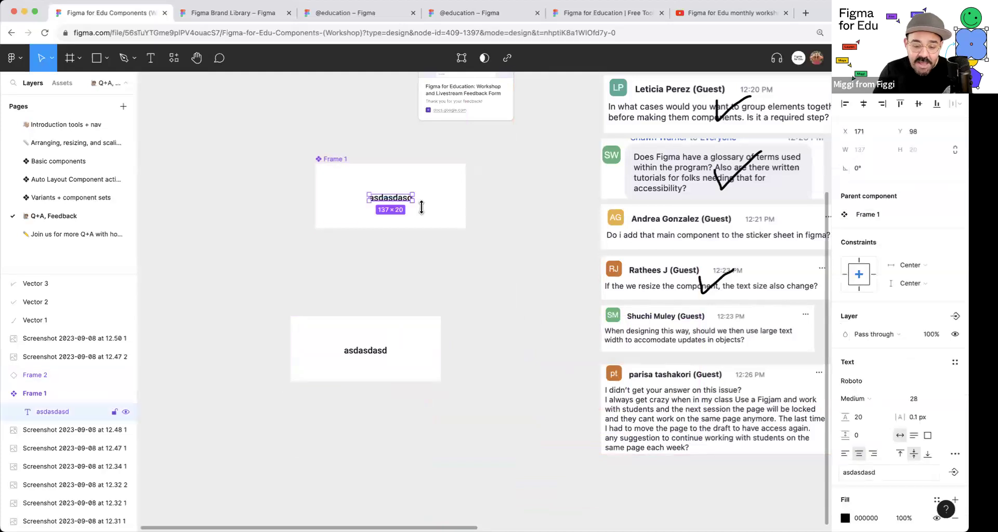
{"action": "left_click", "coordinate": [916, 270]}
{"action": "left_click", "coordinate": [912, 276]}
{"action": "left_click", "coordinate": [911, 283]}
{"action": "left_click", "coordinate": [923, 300]}
{"action": "left_click", "coordinate": [370, 347]}
{"action": "mouse_move", "coordinate": [442, 382]}
{"action": "left_mouse_down"}
{"action": "mouse_move", "coordinate": [555, 510]}
{"action": "mouse_move", "coordinate": [510, 444]}
{"action": "mouse_move", "coordinate": [441, 376]}
{"action": "left_mouse_up"}
Step: Try enlarging the instance to about 861 × 596, inspect its text and undo the resize
{"action": "left_click", "coordinate": [408, 199]}
{"action": "left_click", "coordinate": [408, 199]}
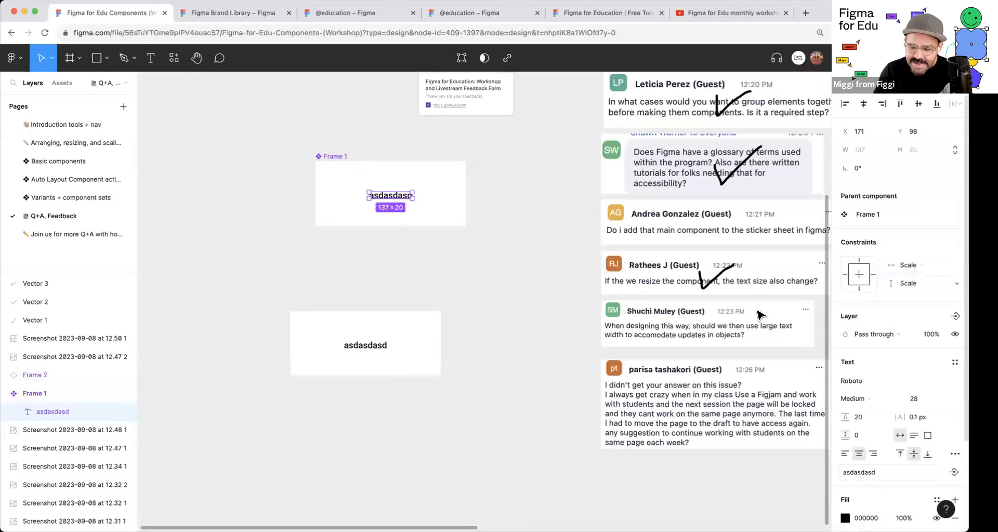
{"action": "left_click", "coordinate": [386, 345]}
{"action": "left_click_drag", "start_coordinate": [441, 376], "coordinate": [561, 499]}
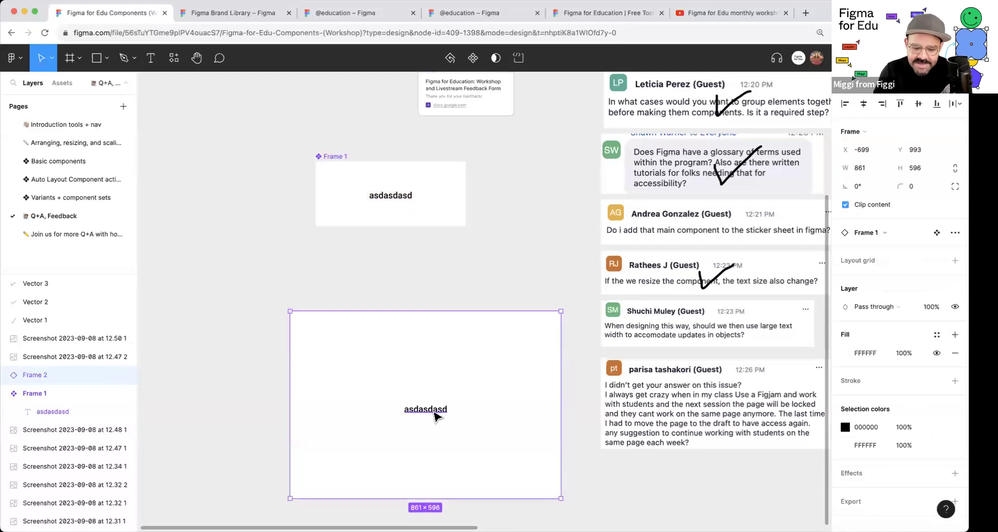
{"action": "double_click", "coordinate": [408, 411]}
{"action": "key", "text": "ctrl+z"}
{"action": "key", "text": "ctrl+z"}
{"action": "key", "text": "ctrl+z"}
{"action": "key", "text": "ctrl+z"}
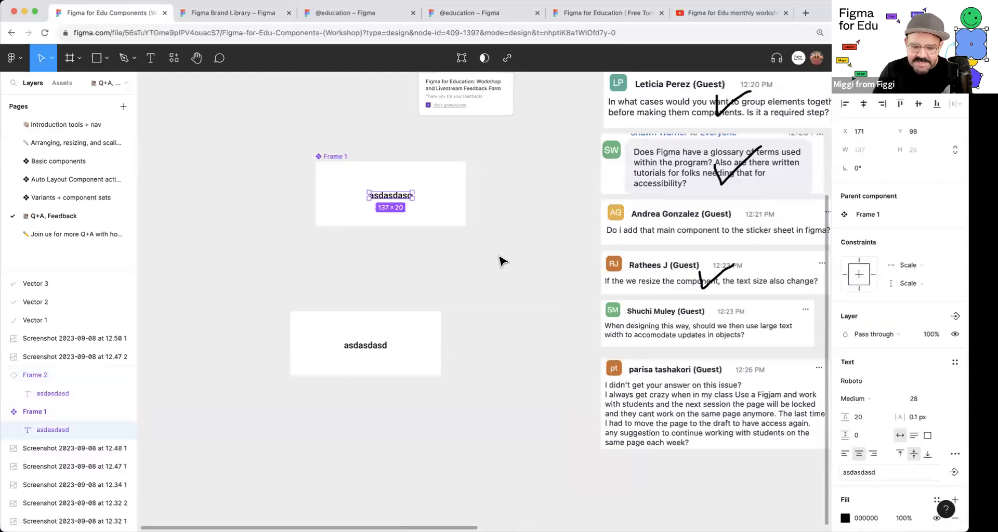
Step: Replace the instance with a fresh one below the main component, positioned at about X -747, Y 929
{"action": "key", "text": "ctrl+shift+z"}
{"action": "key", "text": "ctrl+shift+z"}
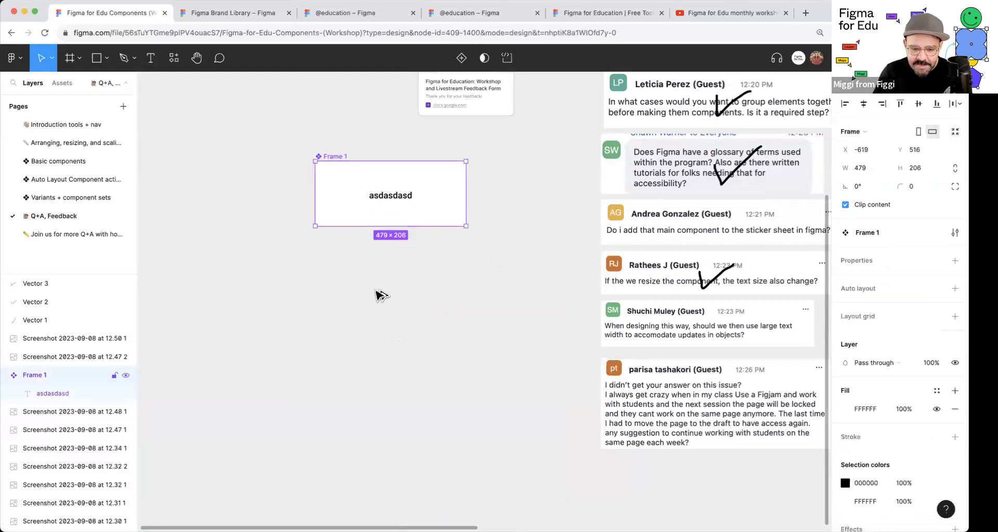
{"action": "left_click_drag", "start_coordinate": [414, 321], "coordinate": [562, 432]}
{"action": "key", "text": "ctrl+z"}
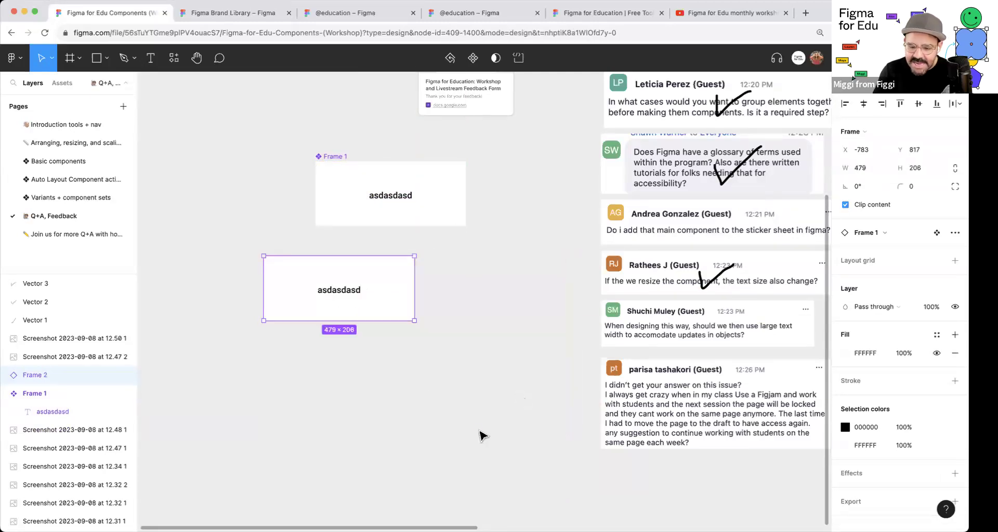
{"action": "key", "text": "Escape"}
{"action": "left_click", "coordinate": [374, 267]}
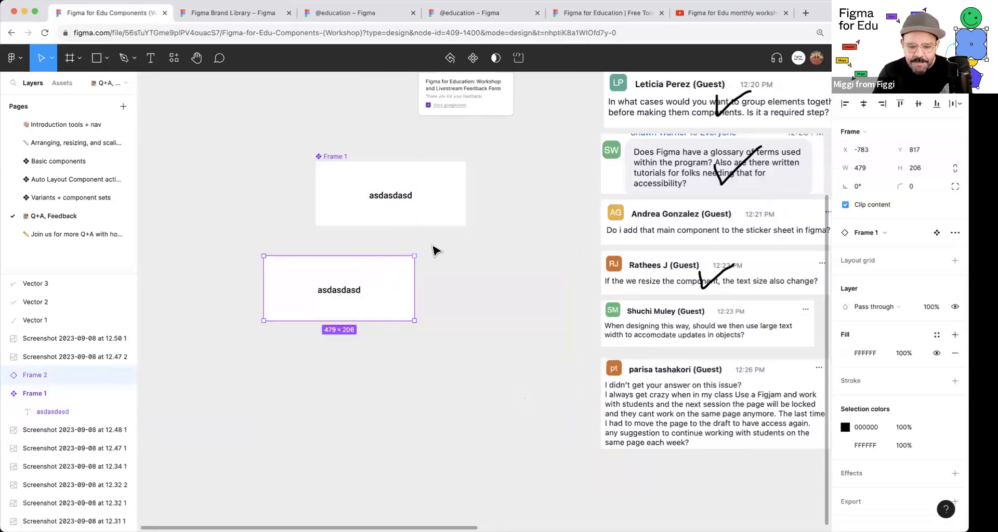
{"action": "left_click_drag", "start_coordinate": [393, 289], "coordinate": [404, 324]}
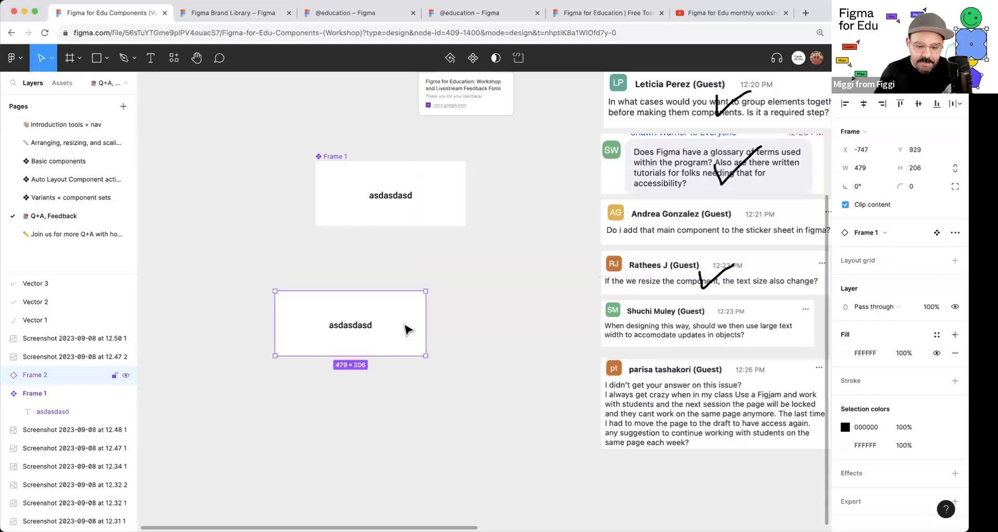
Step: Try enlarging the instance with the Scale tool and by normal resizing to about 823 × 446, undoing each change
{"action": "key", "text": "k"}
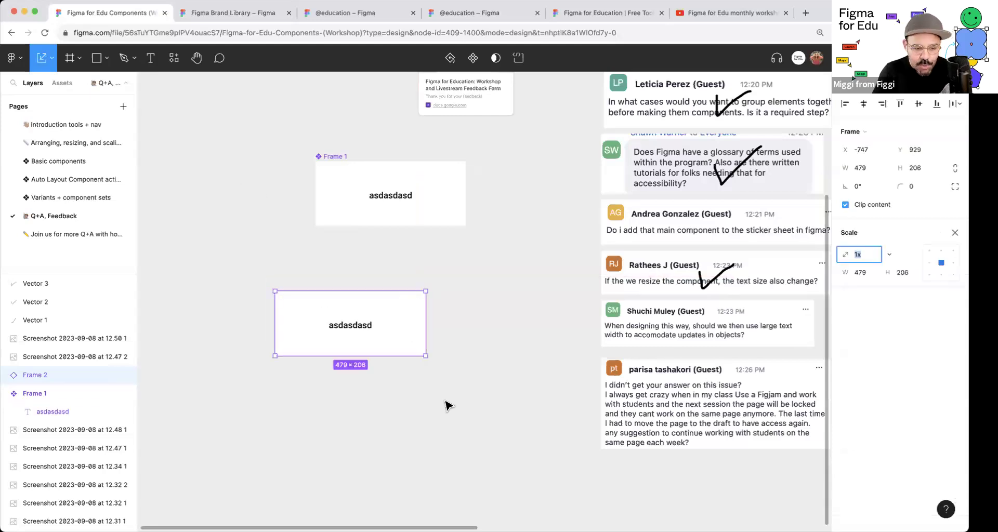
{"action": "left_click_drag", "start_coordinate": [428, 359], "coordinate": [498, 332]}
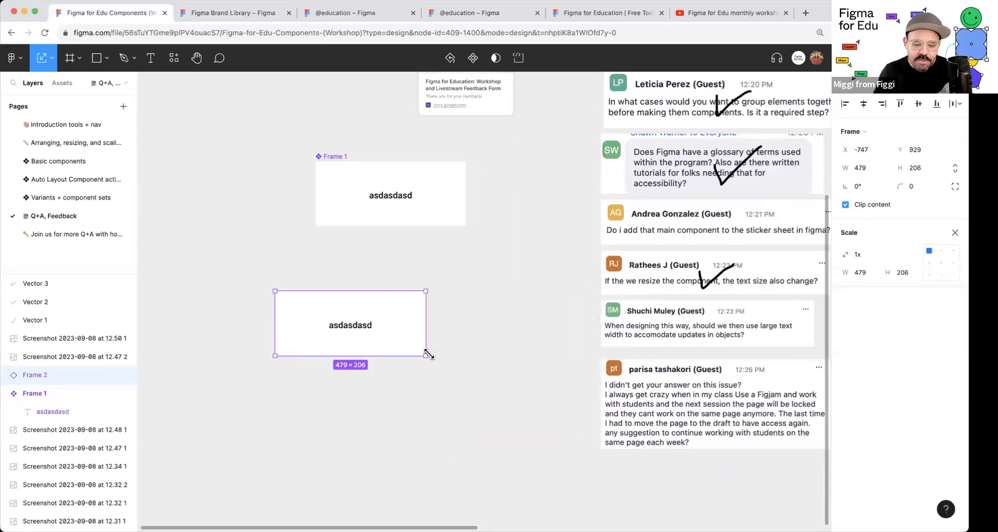
{"action": "key", "text": "v"}
{"action": "left_click_drag", "start_coordinate": [428, 356], "coordinate": [542, 427]}
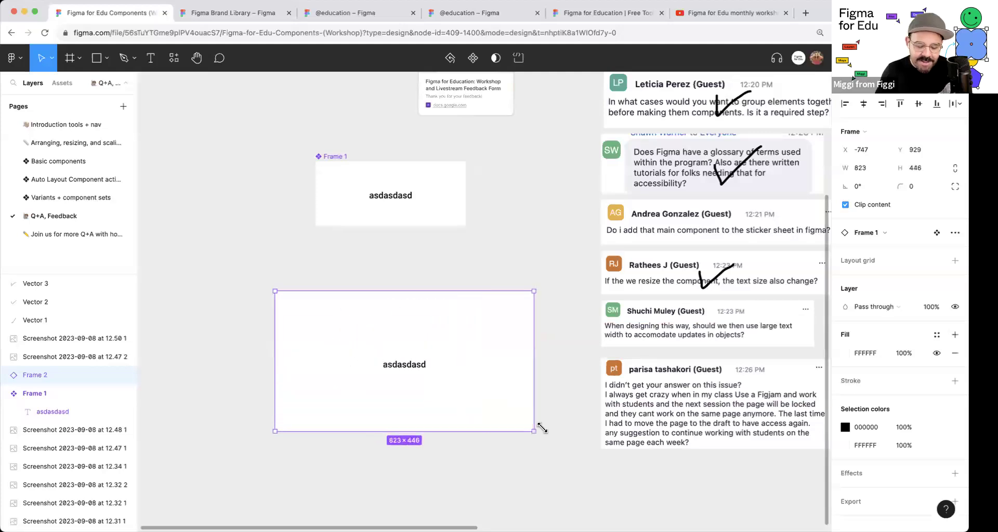
{"action": "key", "text": "ctrl+z"}
{"action": "key", "text": "k"}
{"action": "left_click_drag", "start_coordinate": [426, 357], "coordinate": [525, 399]}
{"action": "key", "text": "ctrl+z"}
{"action": "key", "text": "v"}
Step: Open the "Join us for more Q+A" page and select the whole Twitch address text for editing
{"action": "left_click", "coordinate": [501, 323]}
{"action": "scroll", "coordinate": [501, 312], "scroll_direction": "down", "scroll_amount": 2}
{"action": "left_click_drag", "start_coordinate": [501, 312], "coordinate": [414, 338]}
{"action": "scroll", "coordinate": [406, 335], "scroll_direction": "up", "scroll_amount": 3}
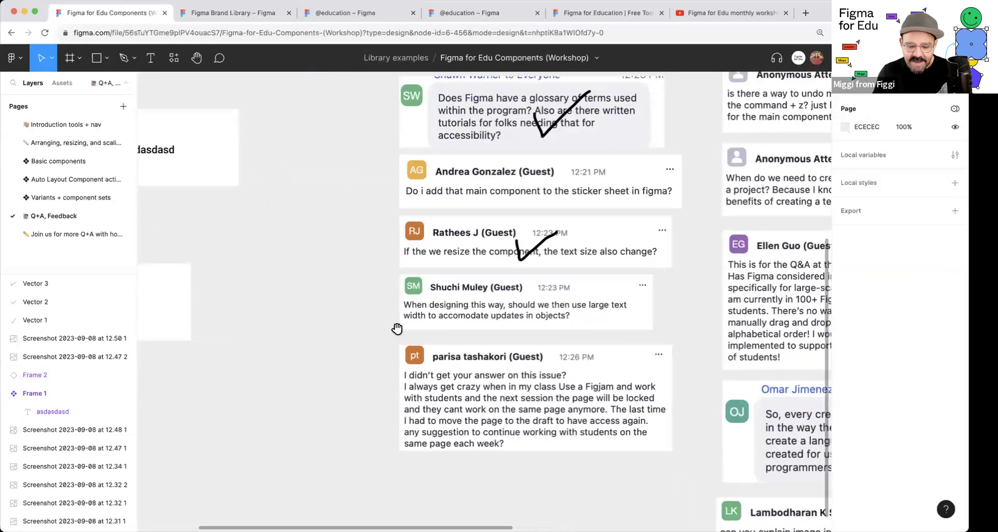
{"action": "scroll", "coordinate": [411, 322], "scroll_direction": "left", "scroll_amount": 2}
{"action": "left_click_drag", "start_coordinate": [555, 249], "coordinate": [562, 281]}
{"action": "left_click", "coordinate": [73, 235]}
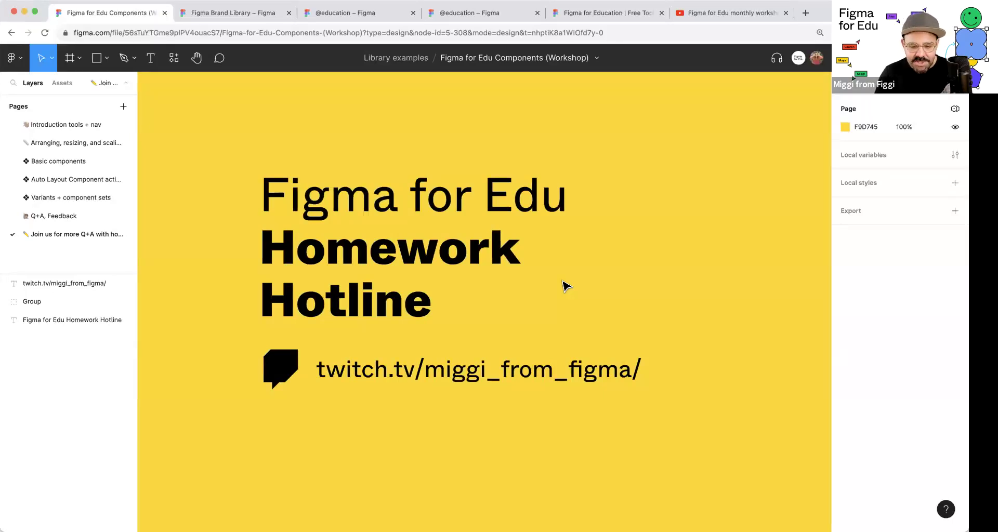
{"action": "double_click", "coordinate": [494, 369]}
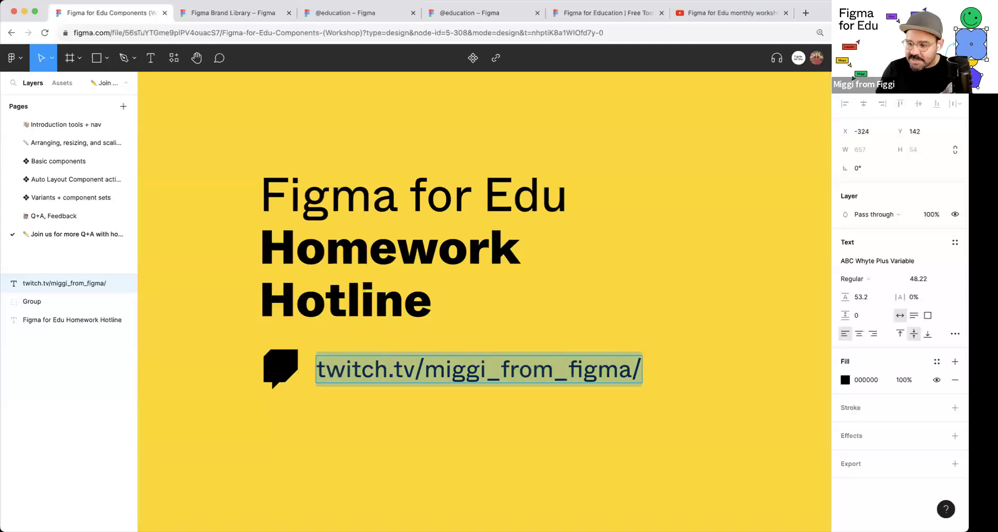
Step: Leave the Twitch address text unchanged and open the "Introduction tools + nav" page at the "Using components and libraries" title slide
{"action": "key", "text": "Escape"}
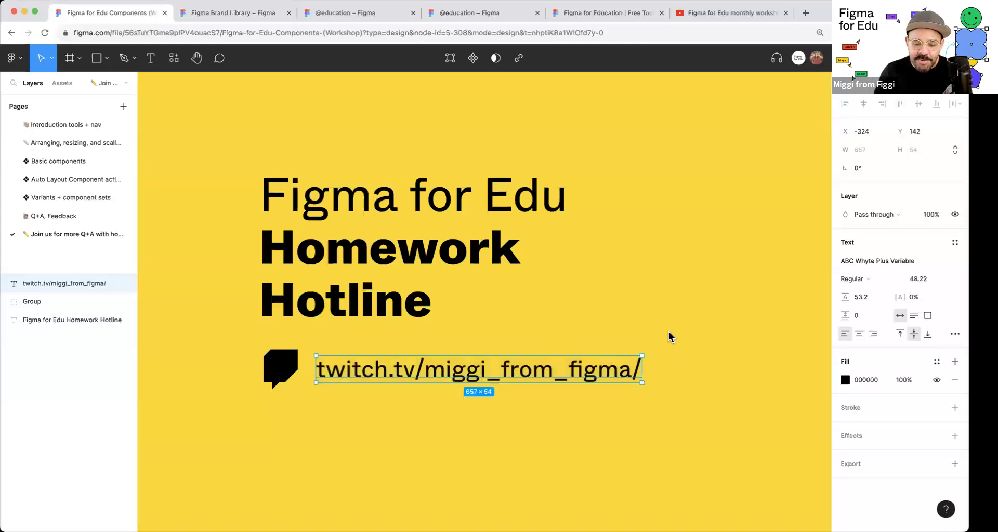
{"action": "key", "text": "Escape"}
{"action": "scroll", "coordinate": [668, 337], "scroll_direction": "down", "scroll_amount": 5}
{"action": "left_click", "coordinate": [99, 125]}
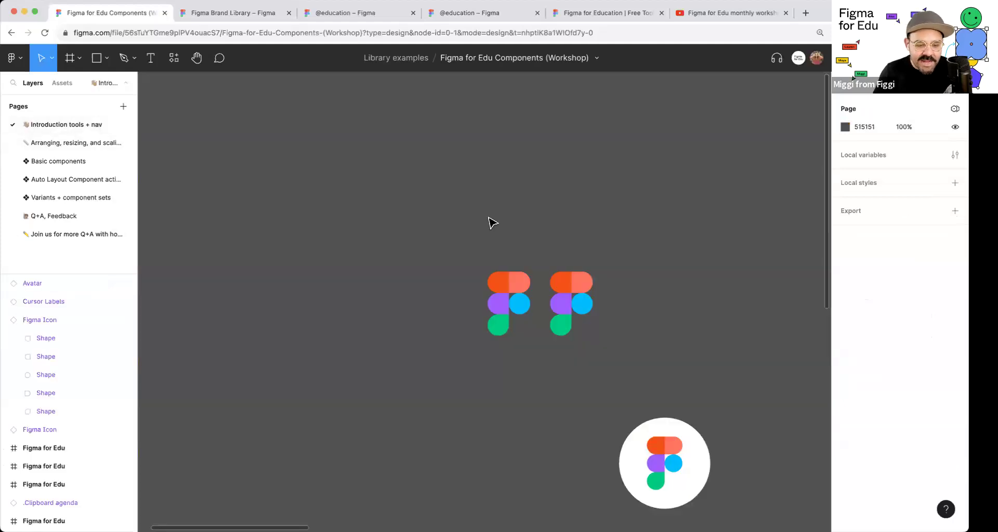
{"action": "scroll", "coordinate": [412, 230], "scroll_direction": "up", "scroll_amount": 3}
{"action": "scroll", "coordinate": [437, 223], "scroll_direction": "down", "scroll_amount": 5}
{"action": "scroll", "coordinate": [608, 149], "scroll_direction": "down", "scroll_amount": 2}
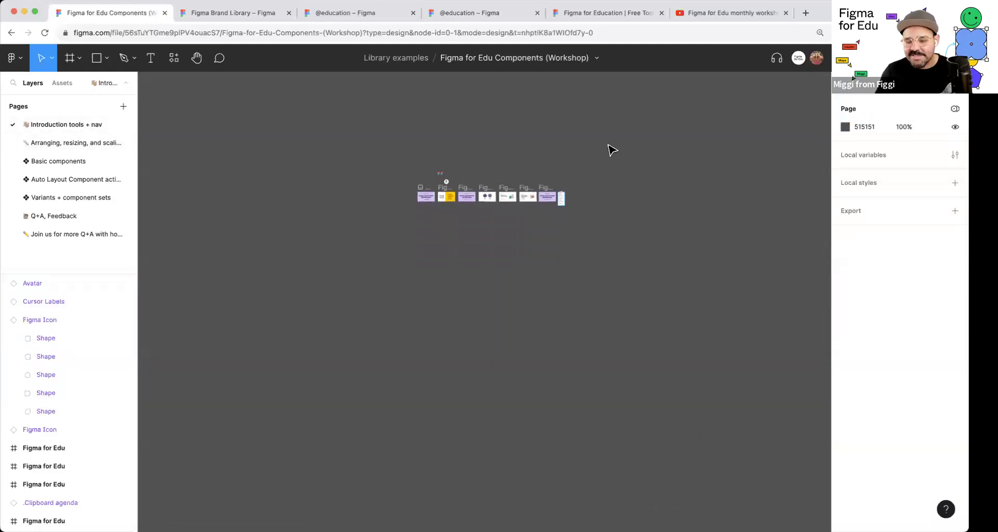
{"action": "scroll", "coordinate": [372, 361], "scroll_direction": "up", "scroll_amount": 5}
{"action": "scroll", "coordinate": [371, 361], "scroll_direction": "up", "scroll_amount": 10}
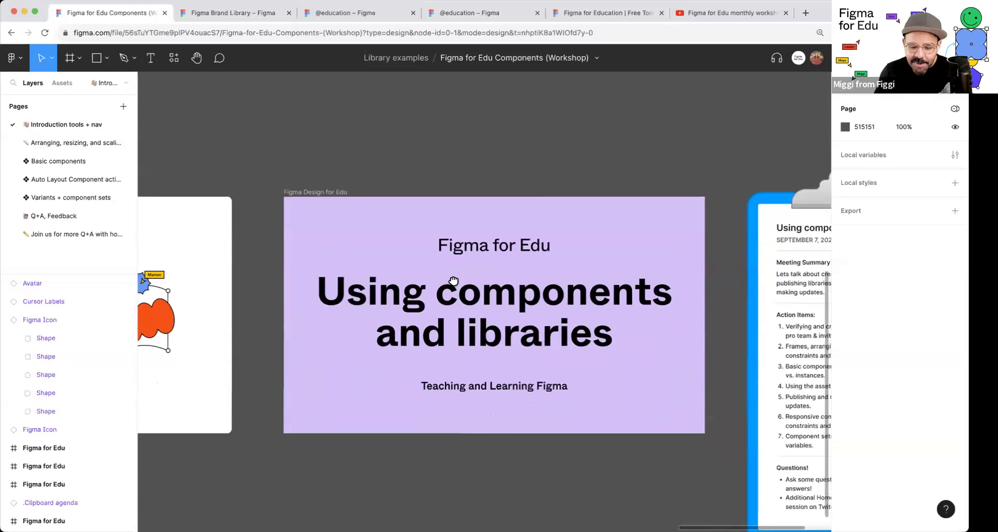
{"action": "scroll", "coordinate": [451, 297], "scroll_direction": "up", "scroll_amount": 1}
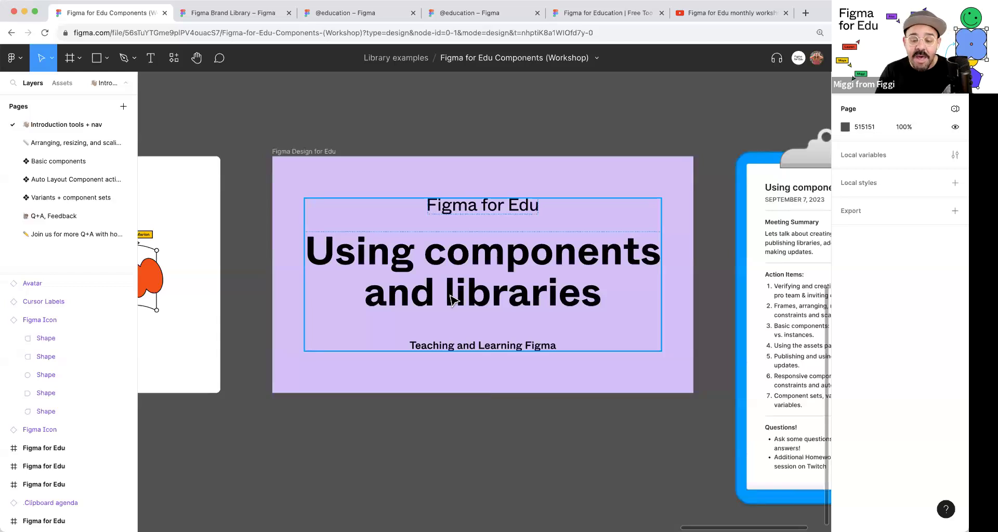
{"action": "scroll", "coordinate": [575, 147], "scroll_direction": "up", "scroll_amount": 3}
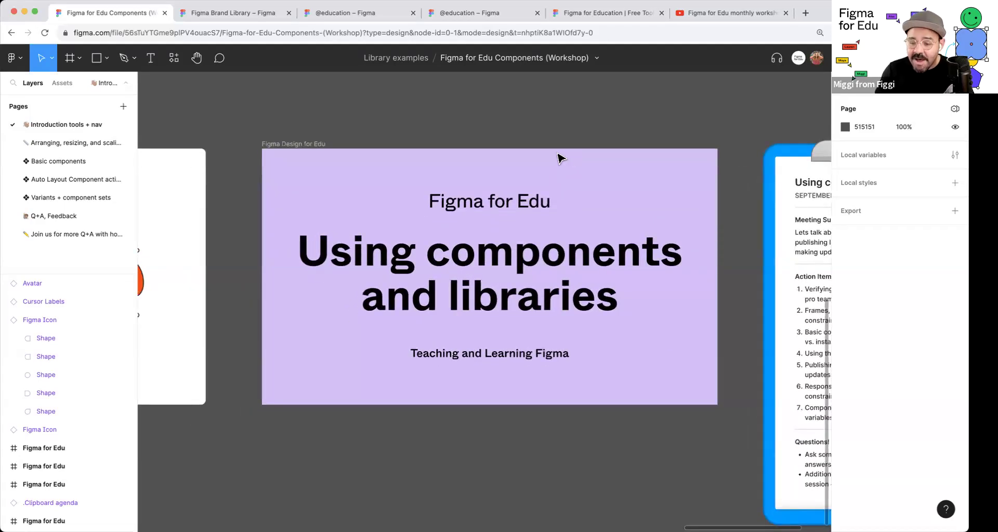
Step: Review the introduction slides, from the presenters' slide to the one about Figma + FigJam being free for students & educators
{"action": "scroll", "coordinate": [559, 157], "scroll_direction": "left", "scroll_amount": 15}
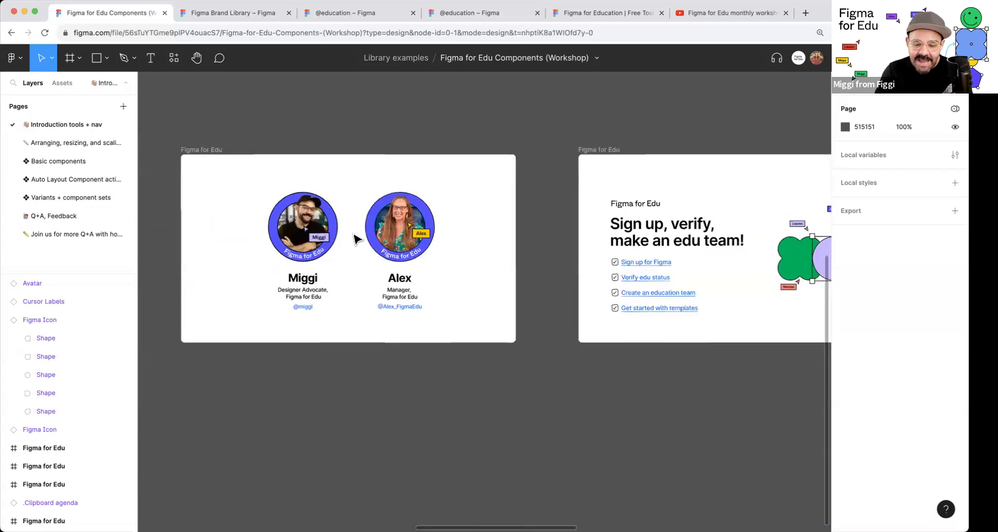
{"action": "scroll", "coordinate": [358, 231], "scroll_direction": "up", "scroll_amount": 5}
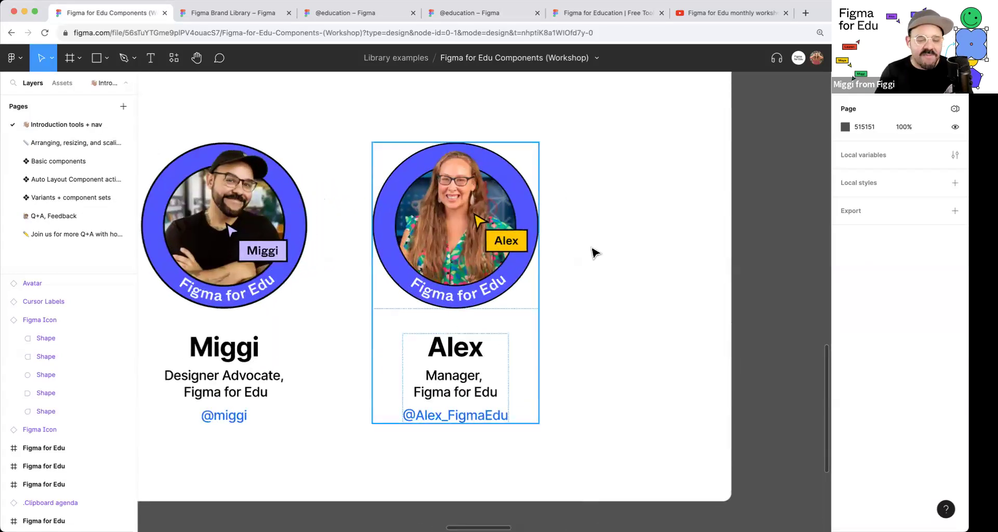
{"action": "scroll", "coordinate": [681, 271], "scroll_direction": "down", "scroll_amount": 4}
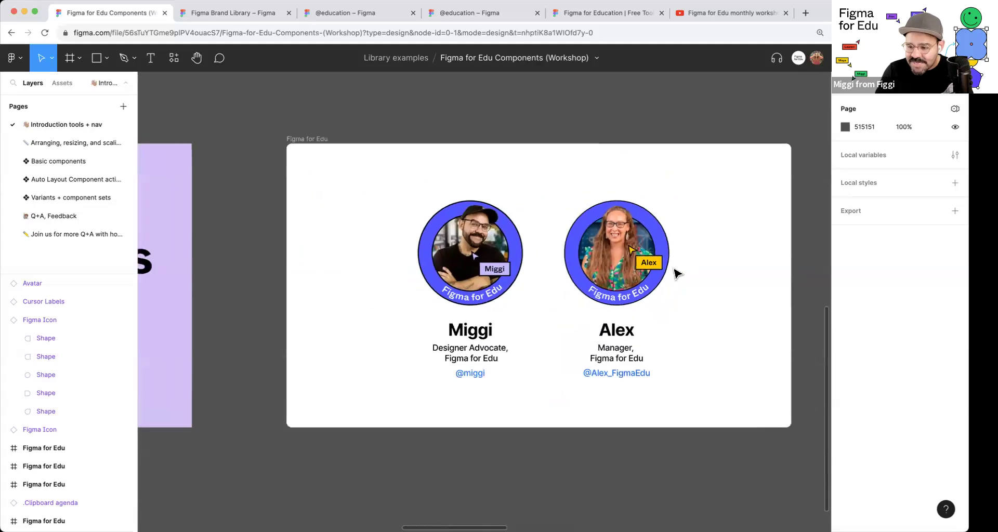
{"action": "scroll", "coordinate": [675, 271], "scroll_direction": "right", "scroll_amount": 20}
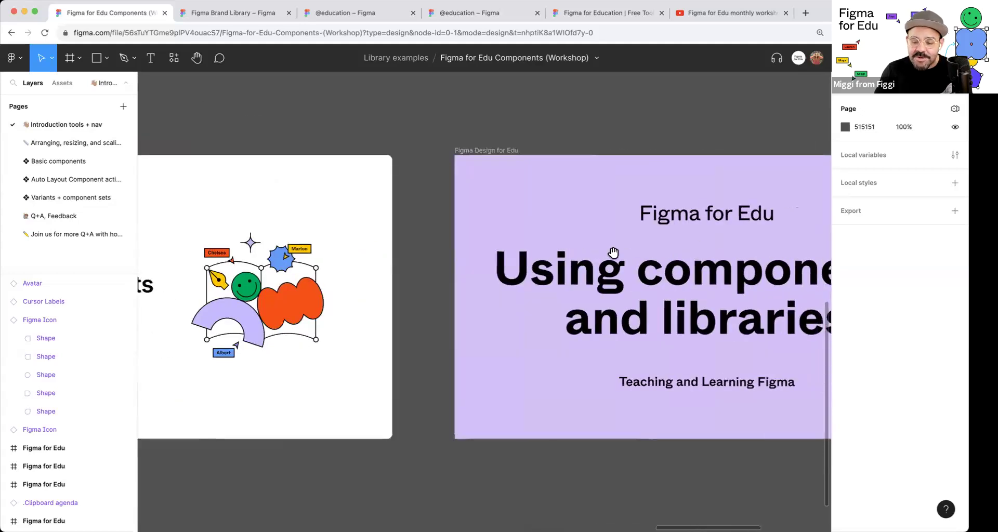
{"action": "scroll", "coordinate": [520, 260], "scroll_direction": "right", "scroll_amount": 15}
{"action": "scroll", "coordinate": [405, 280], "scroll_direction": "down", "scroll_amount": 5}
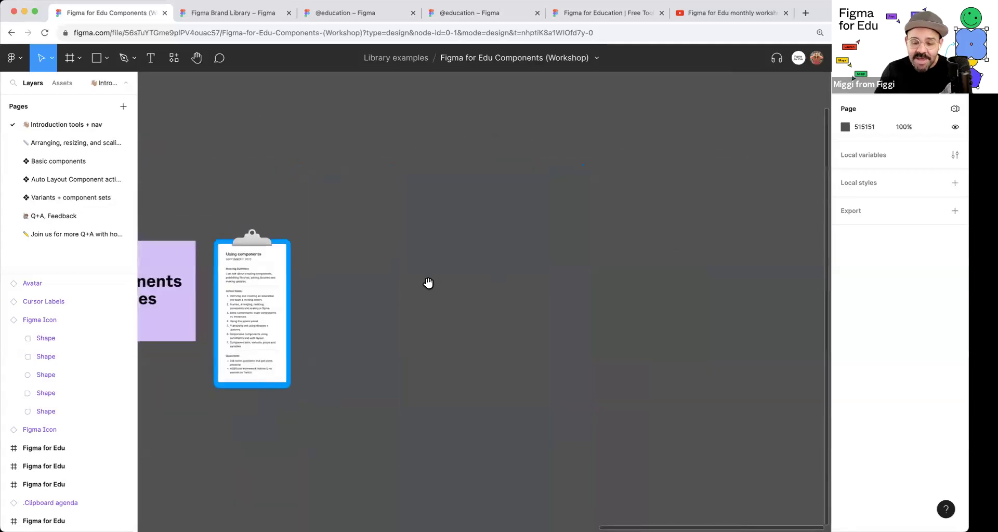
{"action": "scroll", "coordinate": [428, 283], "scroll_direction": "left", "scroll_amount": 15}
{"action": "scroll", "coordinate": [452, 232], "scroll_direction": "up", "scroll_amount": 3}
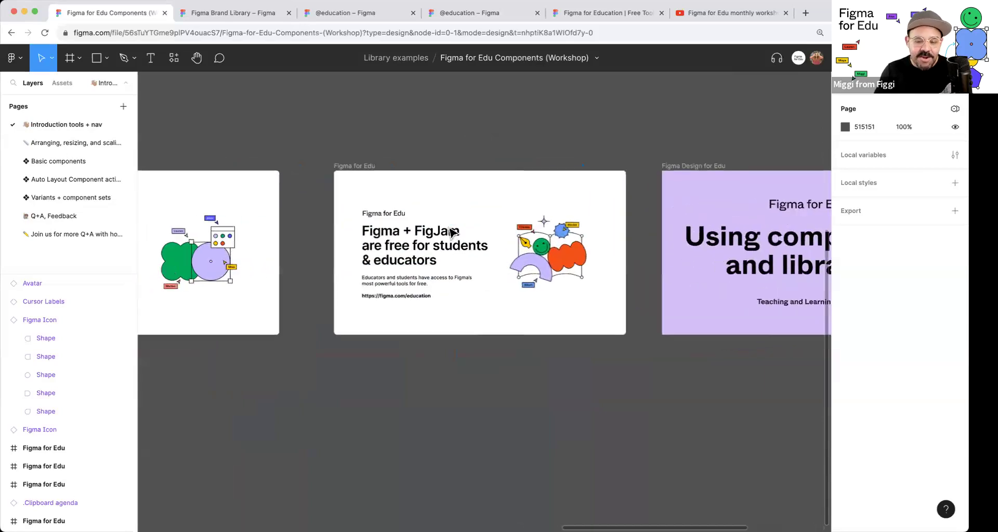
{"action": "scroll", "coordinate": [452, 232], "scroll_direction": "up", "scroll_amount": 2}
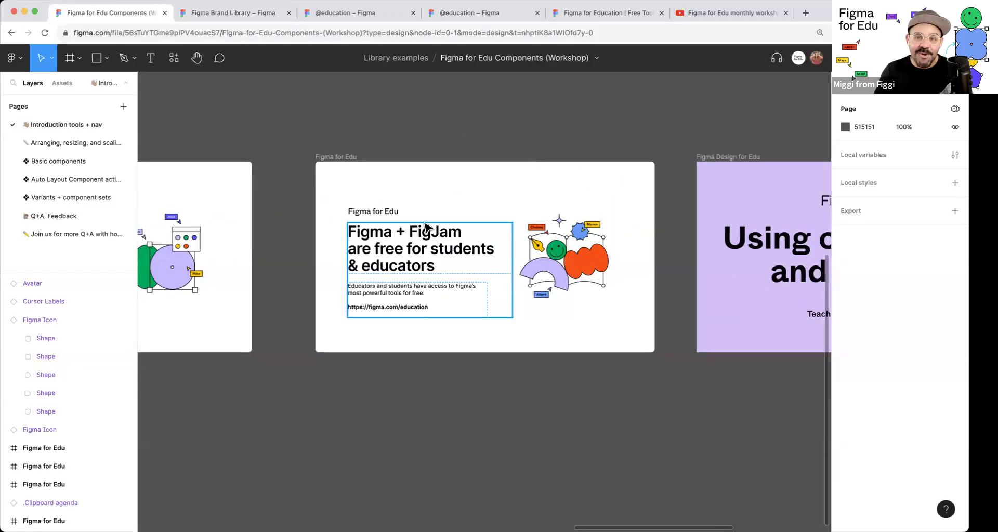